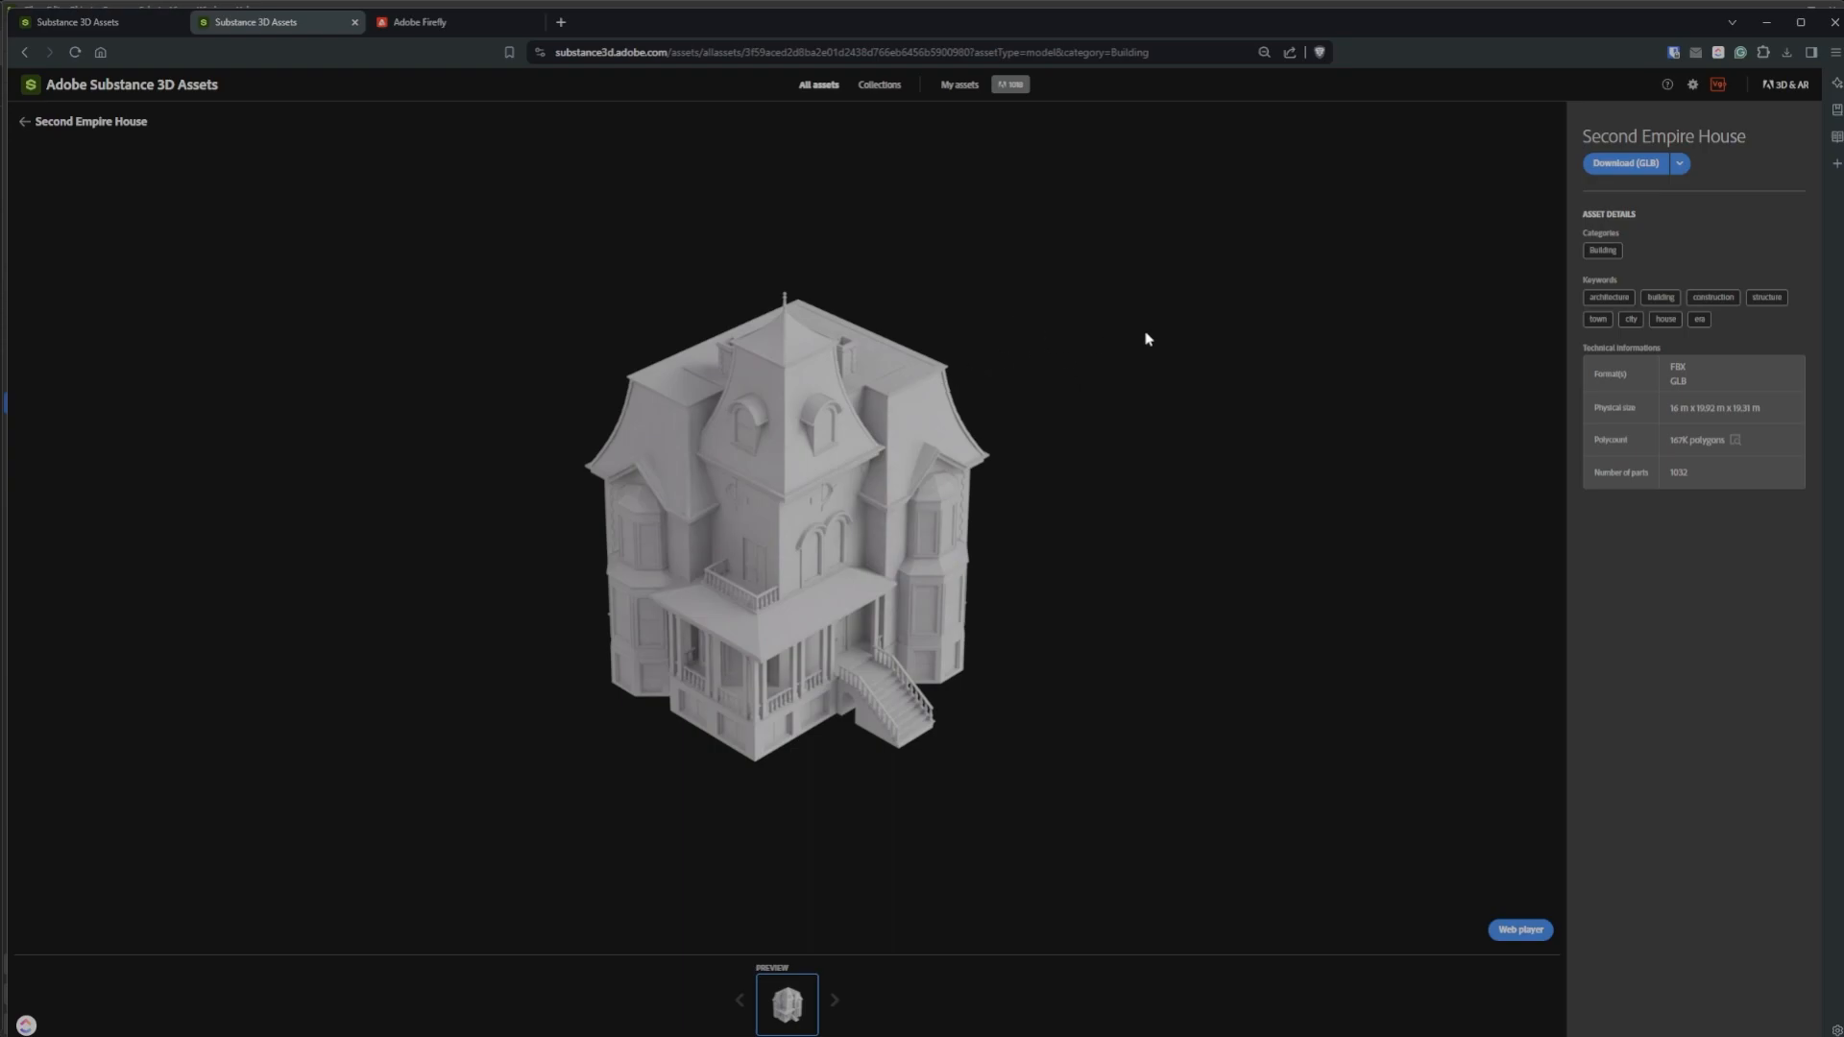
Check the download formats offered for the Second Empire House model, and switch to the Substance 3D Stager scene
left_click(1679, 165)
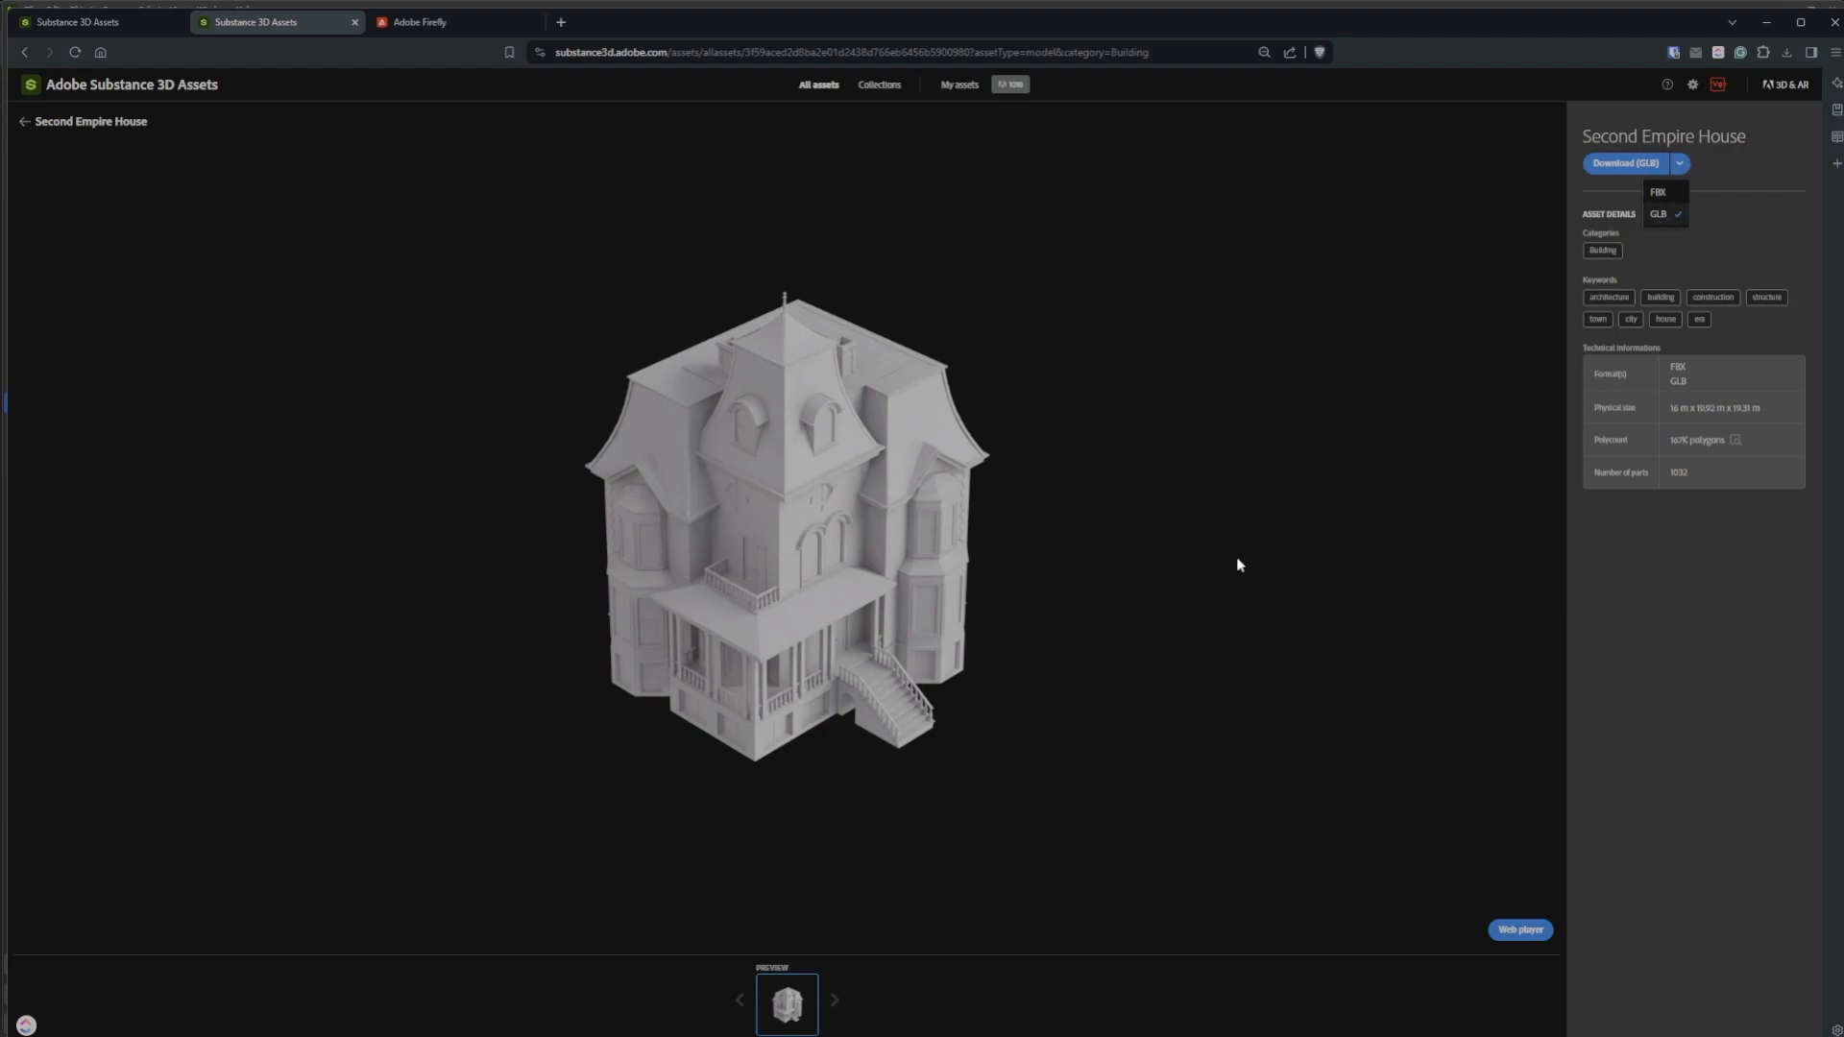
left_click(1761, 208)
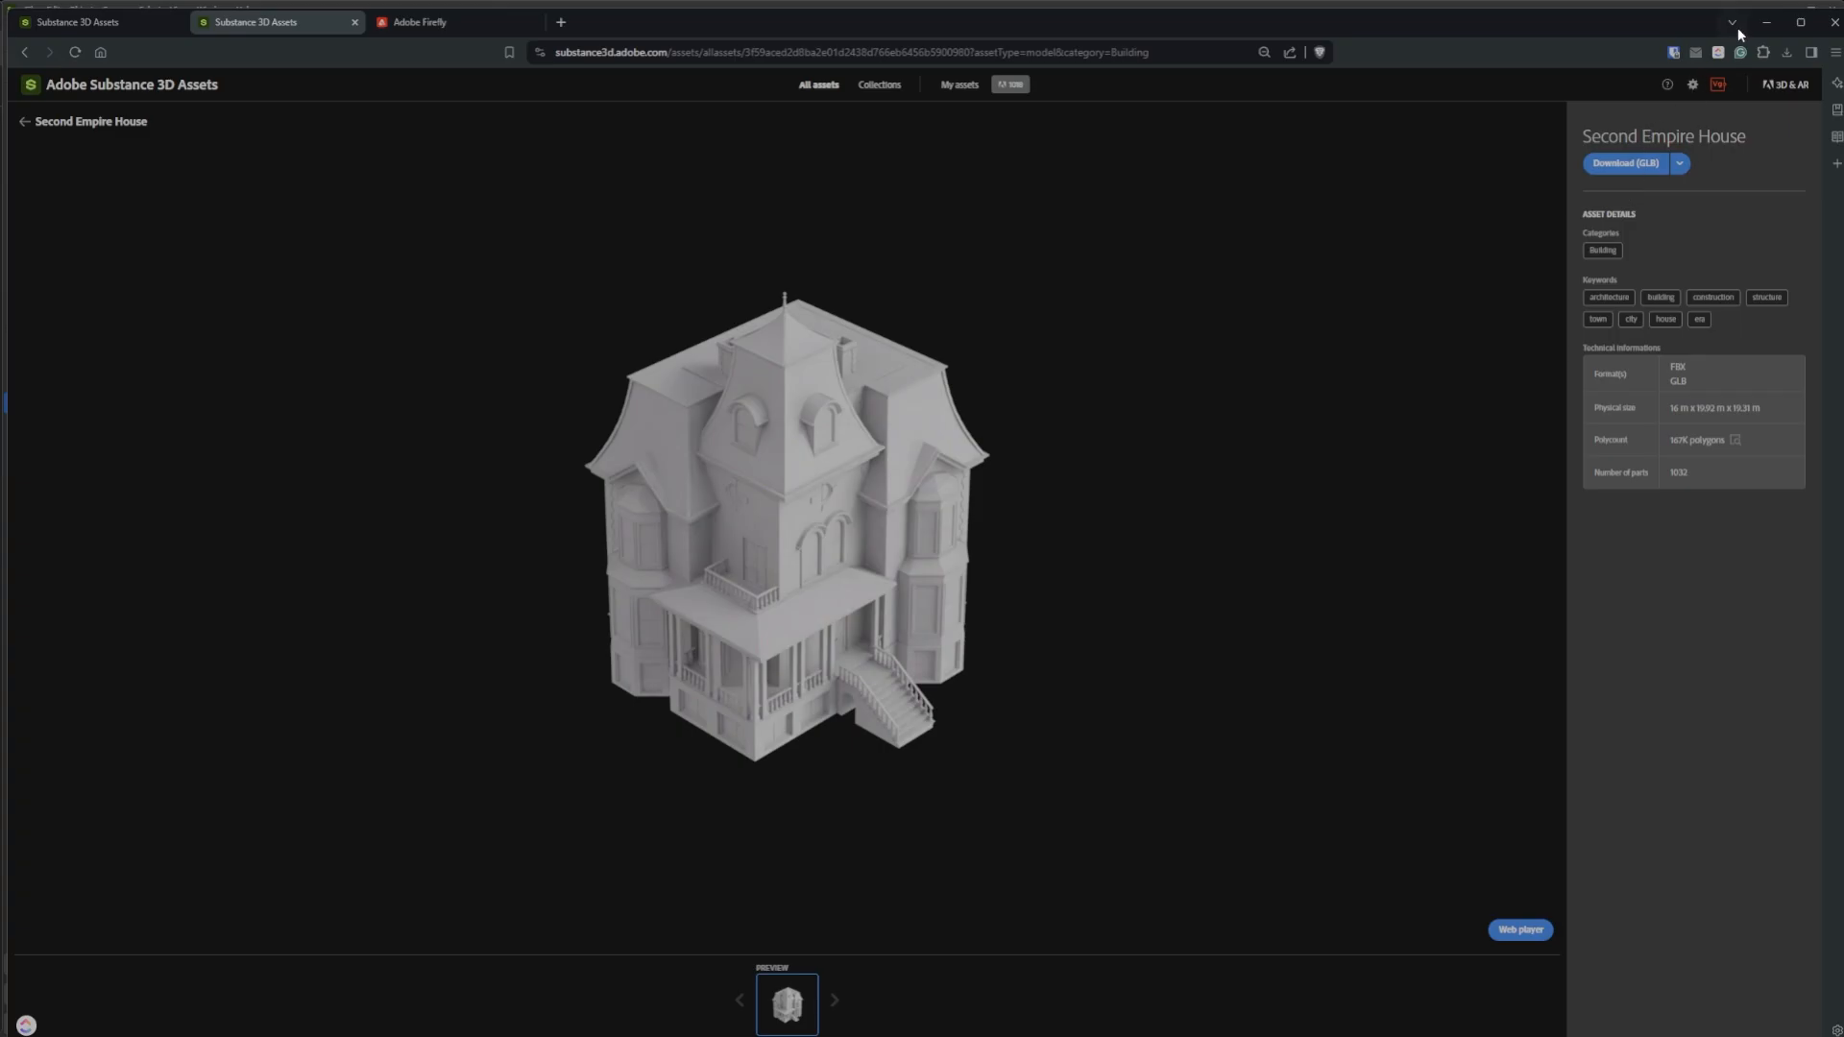
left_click(1763, 26)
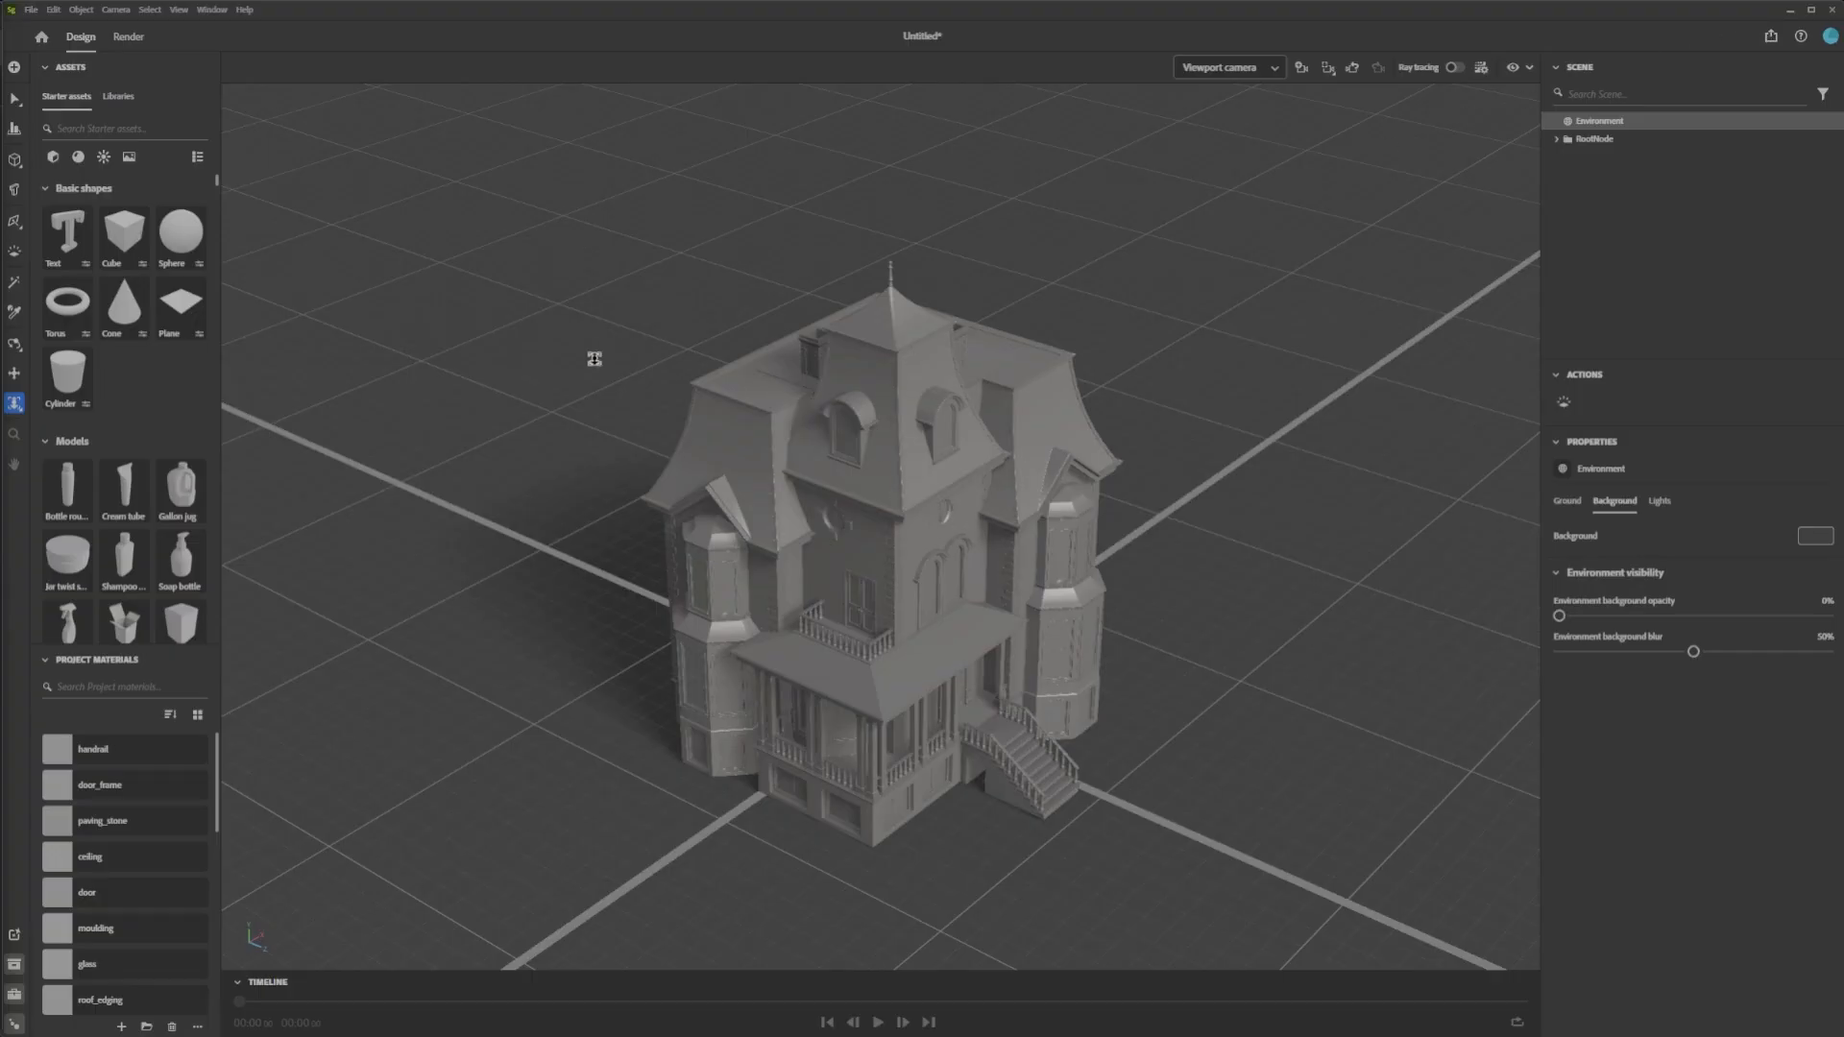
Examine the imported house model and look through its list of project materials
right_click_drag(946, 655, 1018, 620)
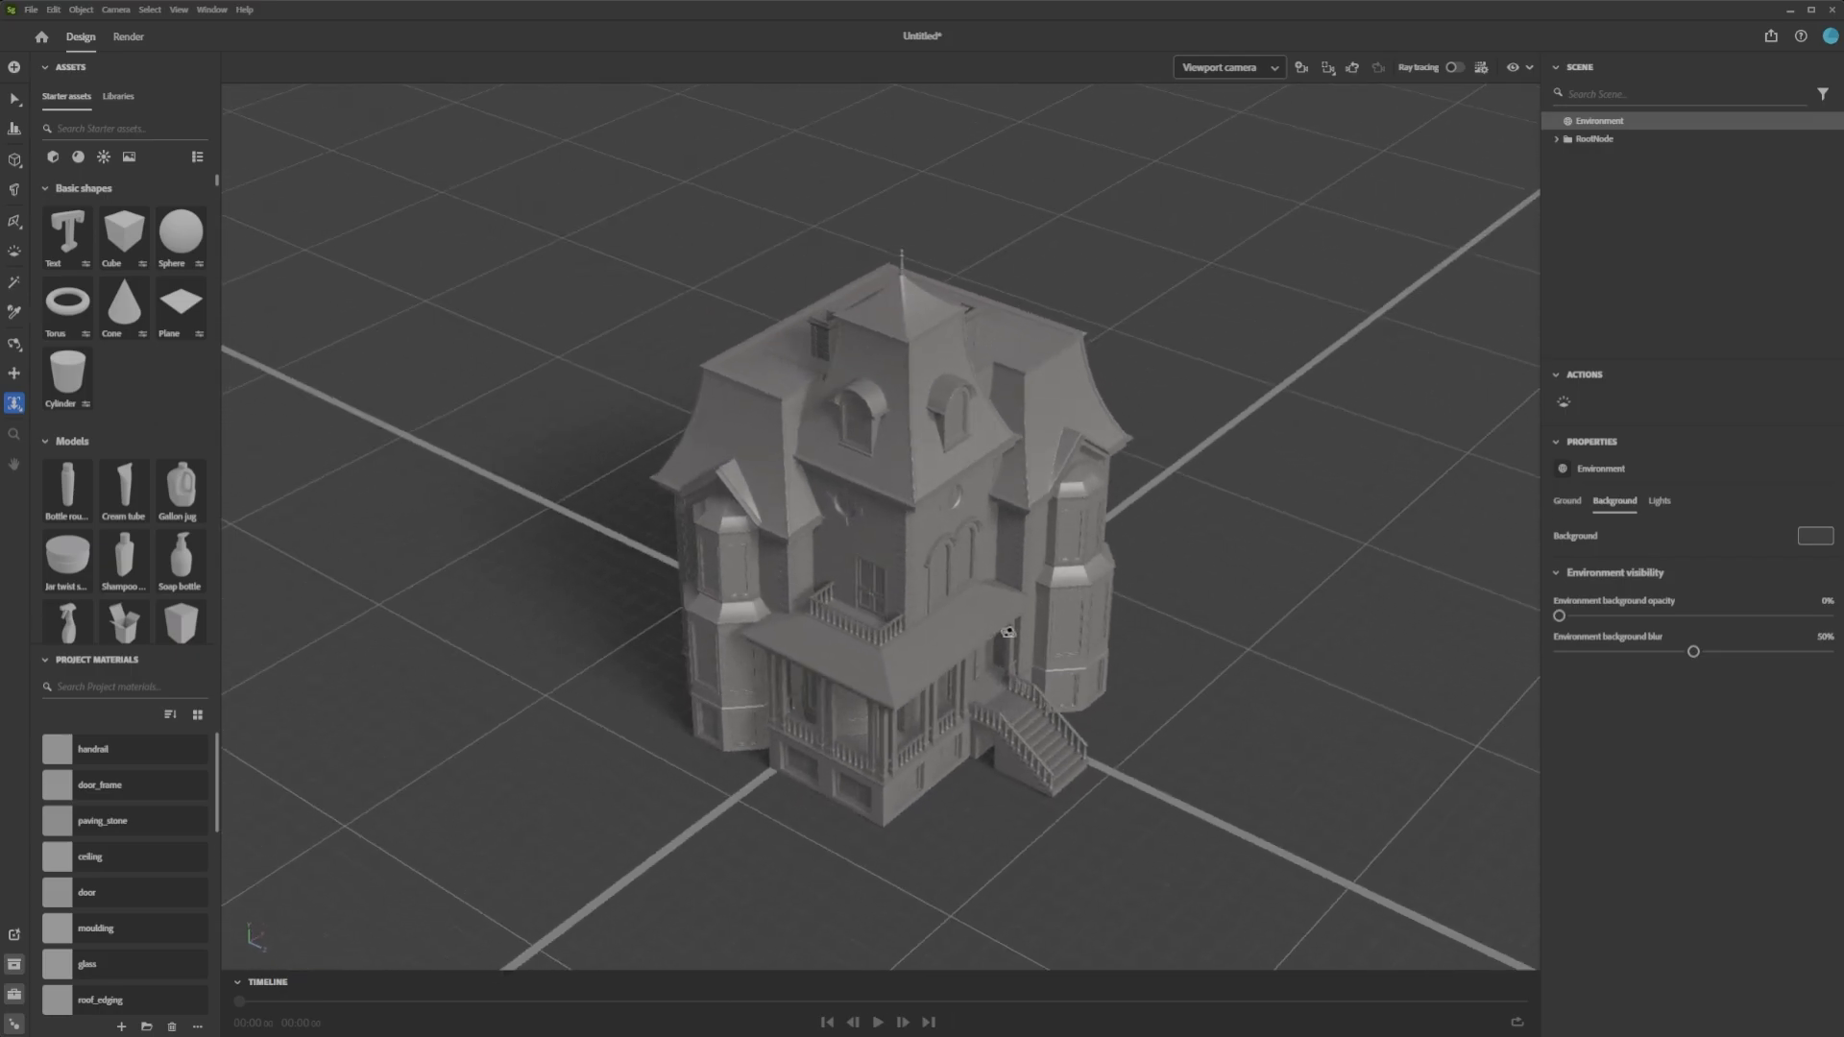
scroll(1008, 626, "up", 4)
scroll(999, 620, "down", 5)
scroll(981, 611, "up", 3)
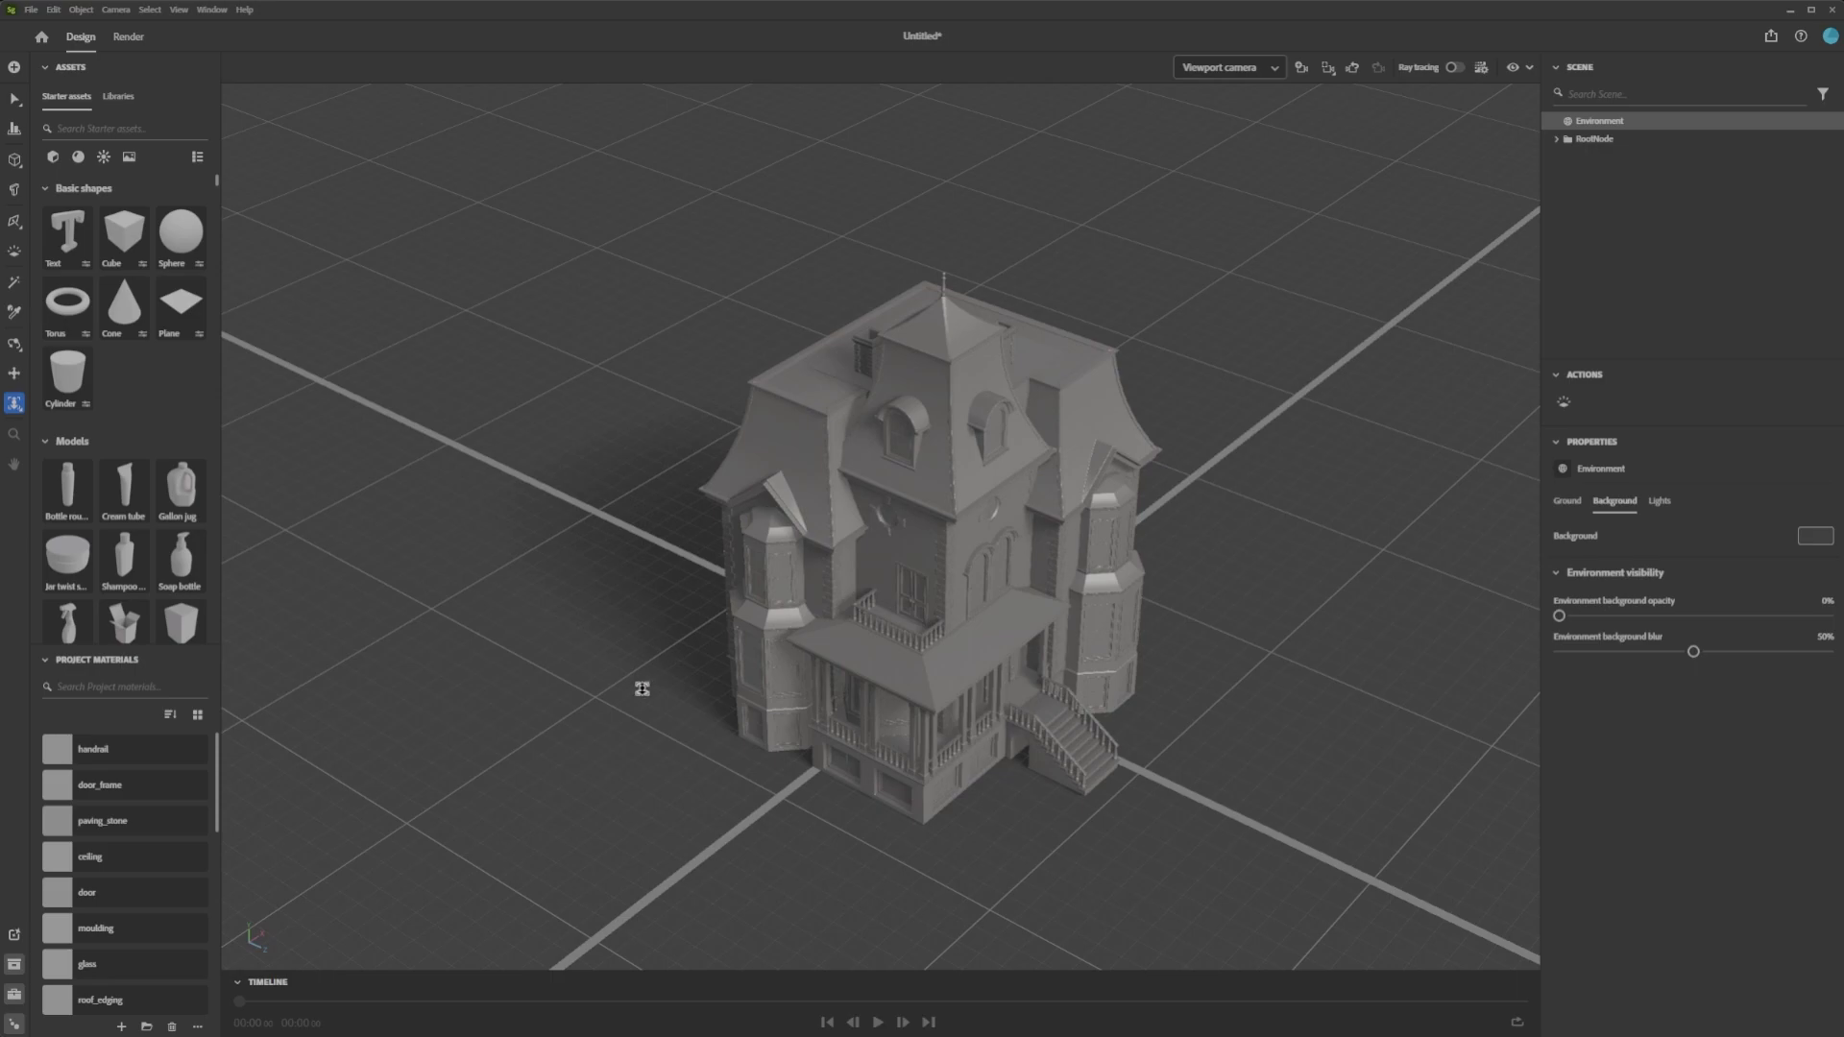
scroll(123, 826, "down", 6)
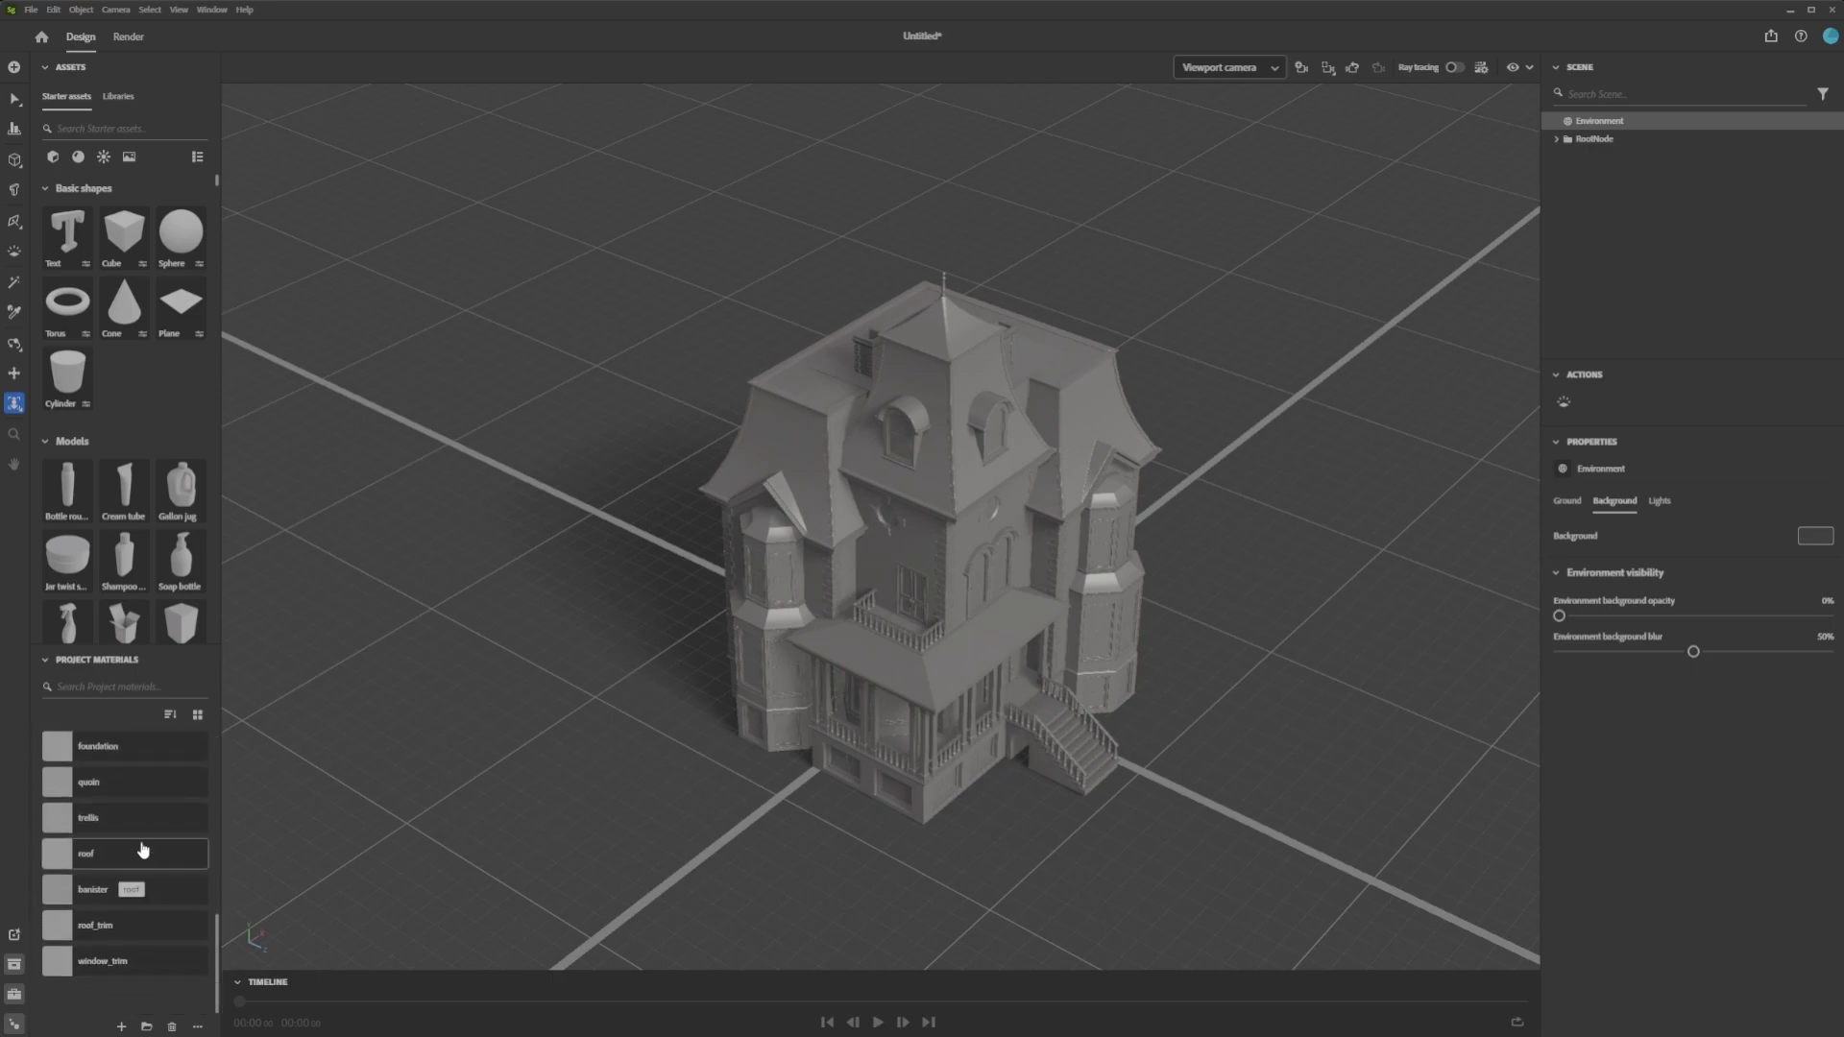
scroll(123, 864, "up", 6)
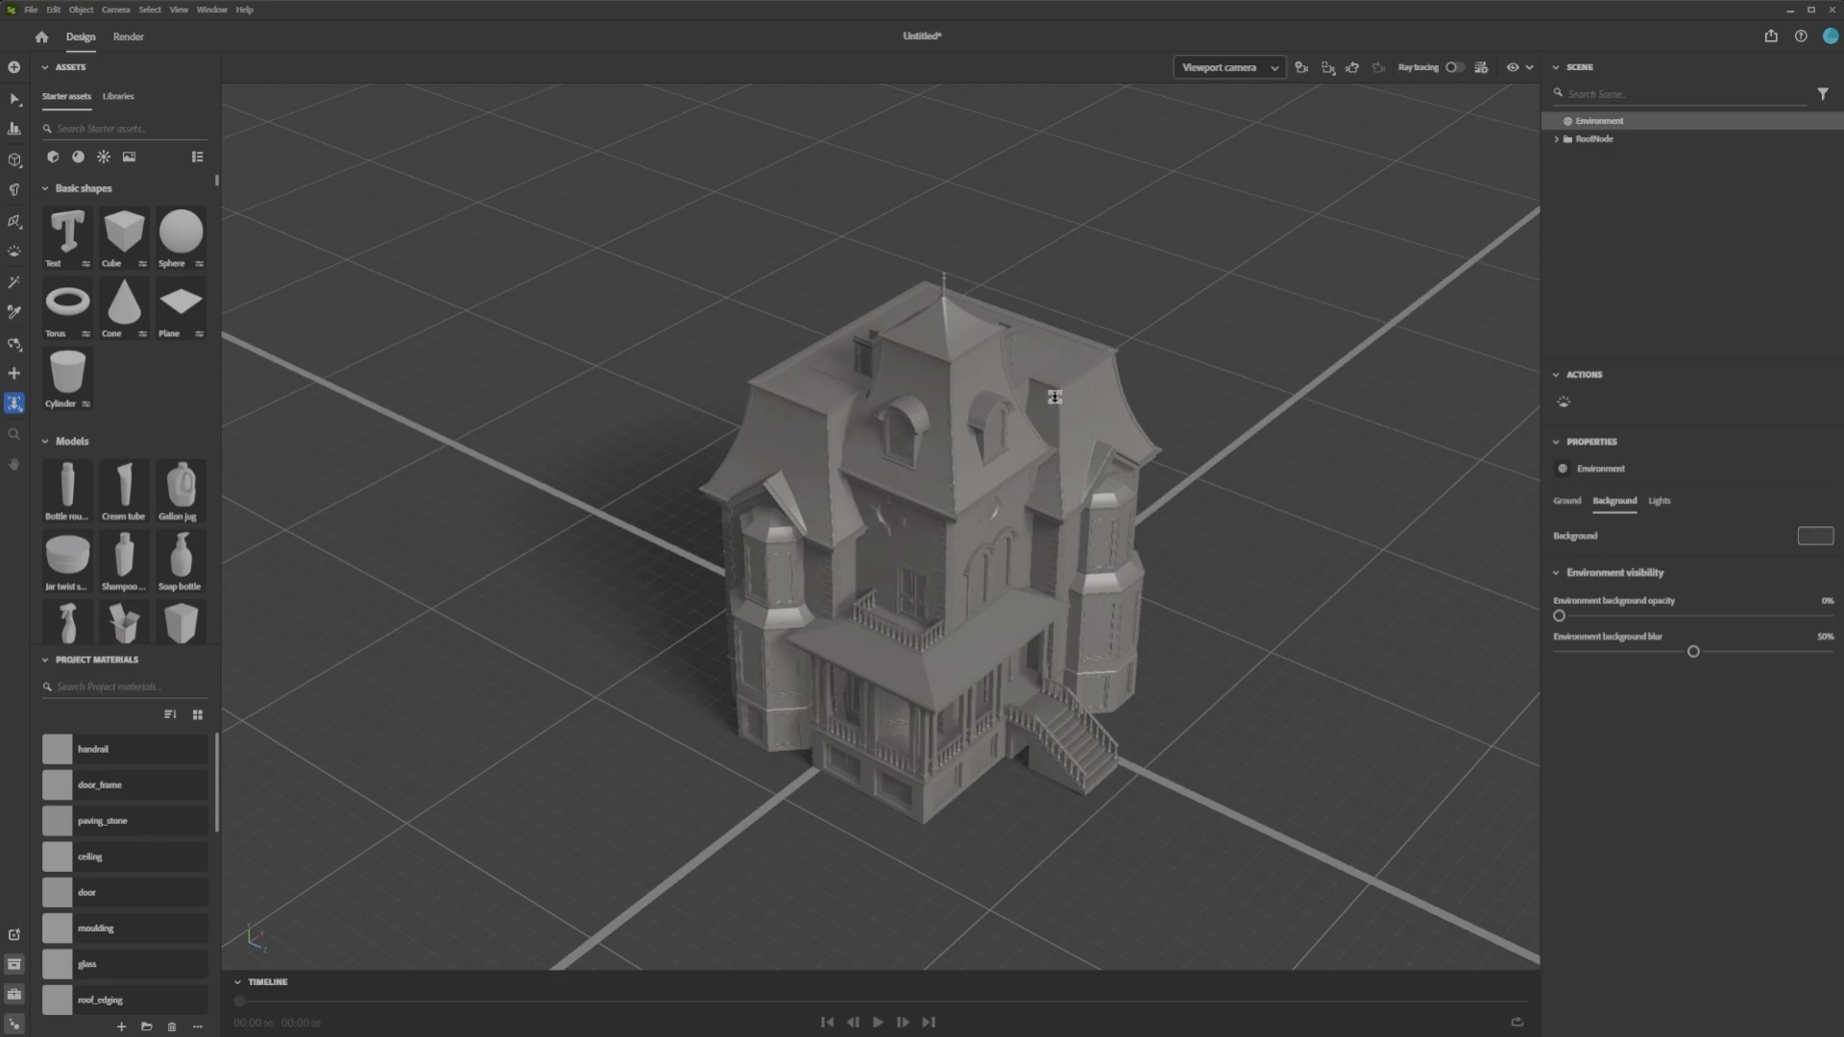
scroll(994, 538, "up", 2)
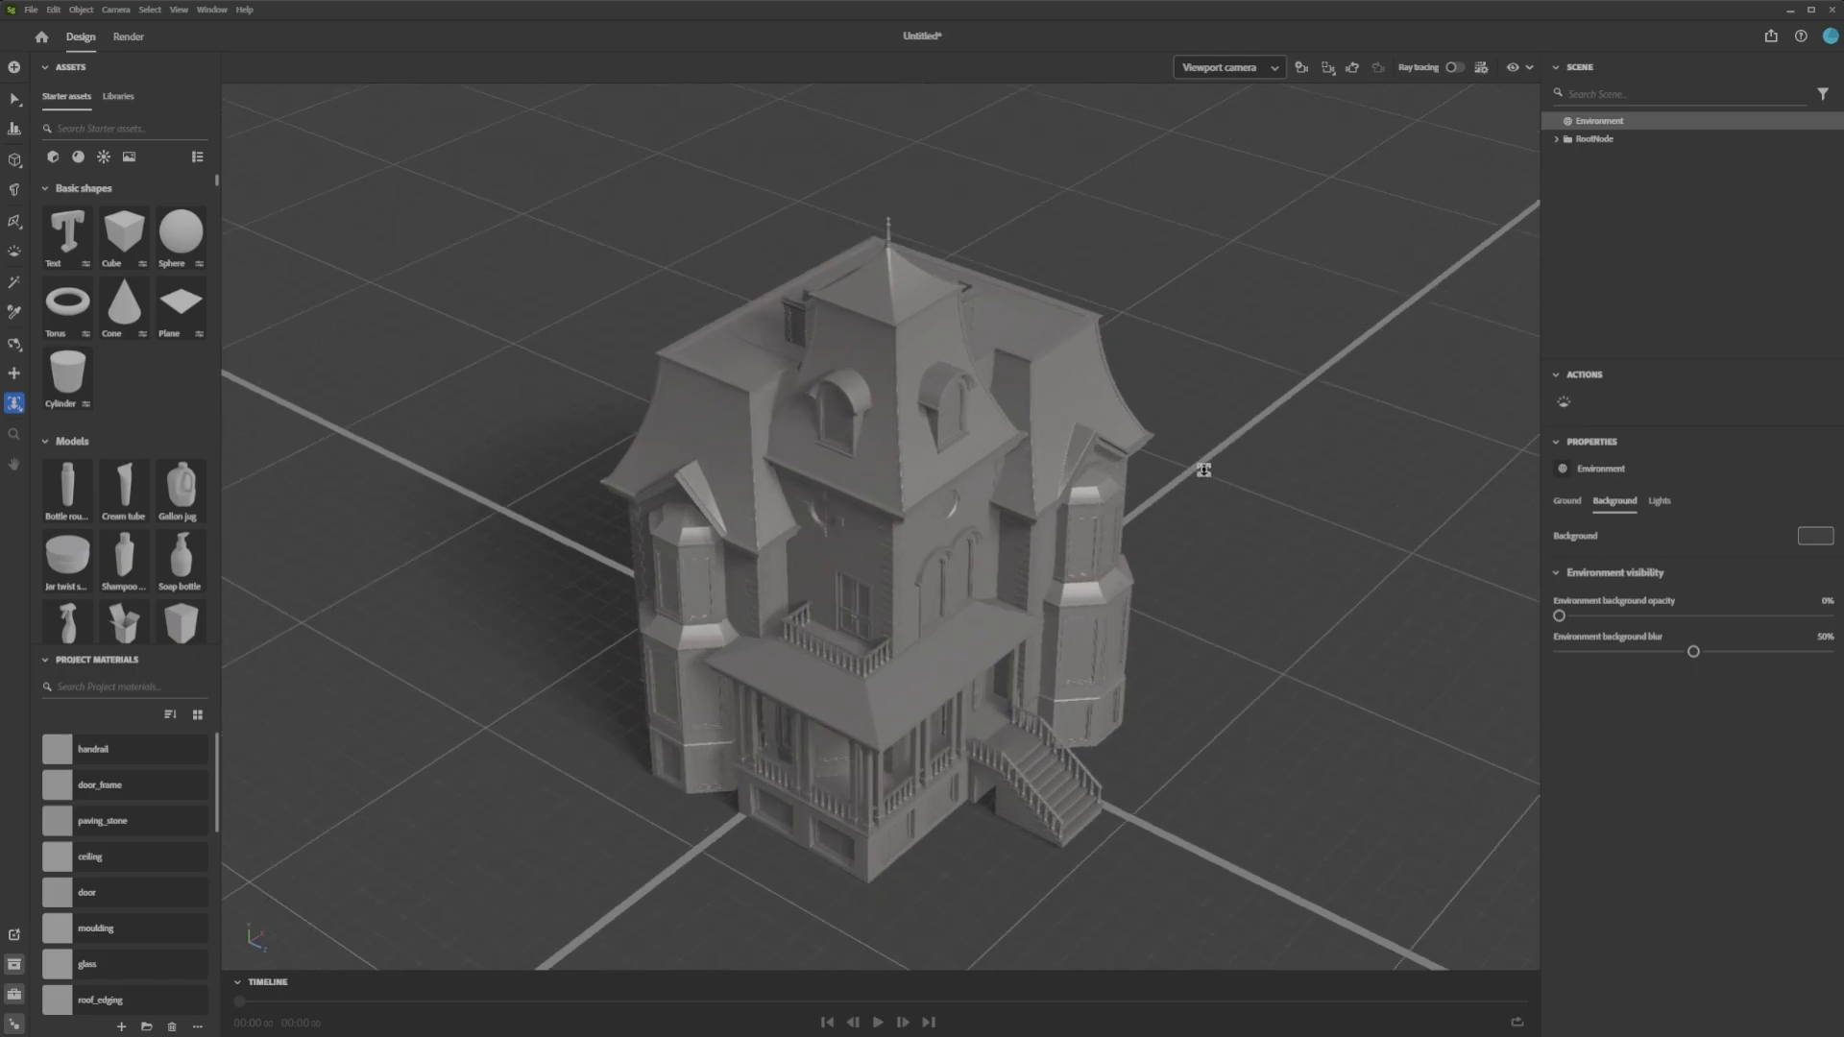
Give the project materials bright, contrasting base colours, such as purple foundation, red quoin, yellow roof and green window_trim (RGB 0, 255, 55)
left_click(135, 754)
left_click(1825, 747)
left_click(1772, 660)
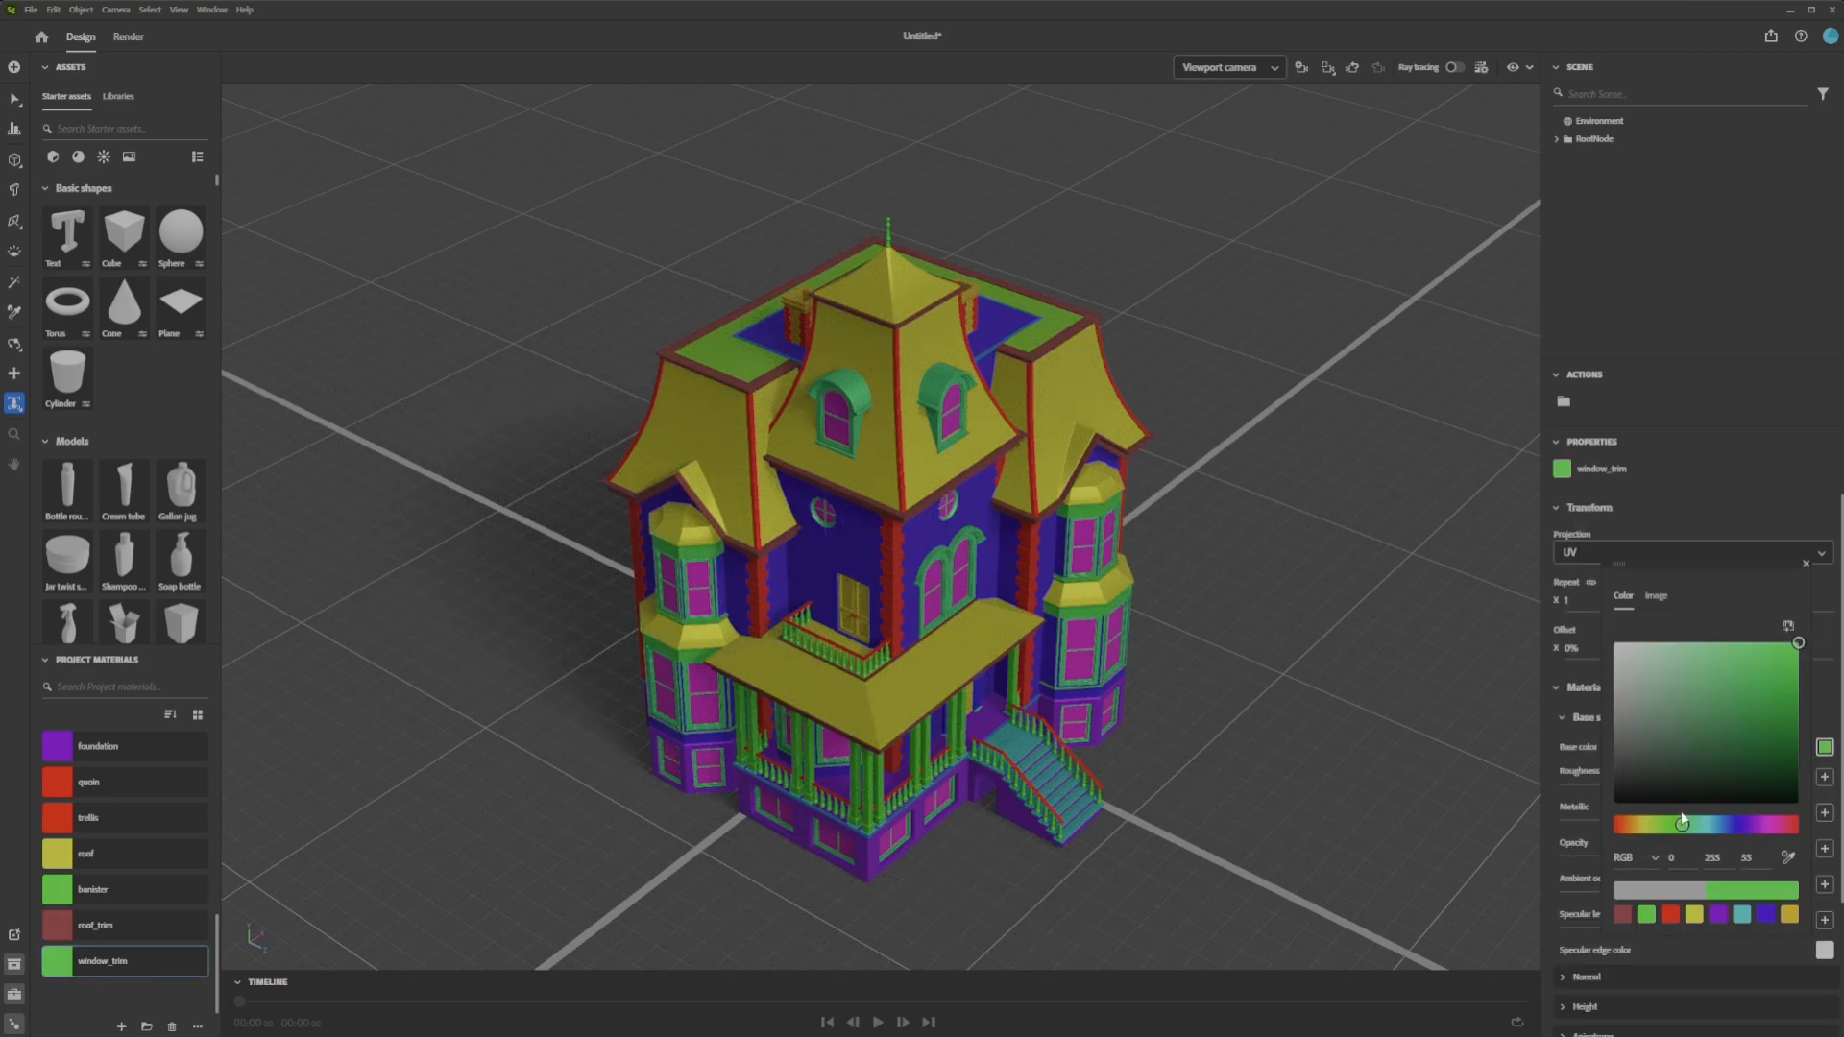
left_click(1317, 548)
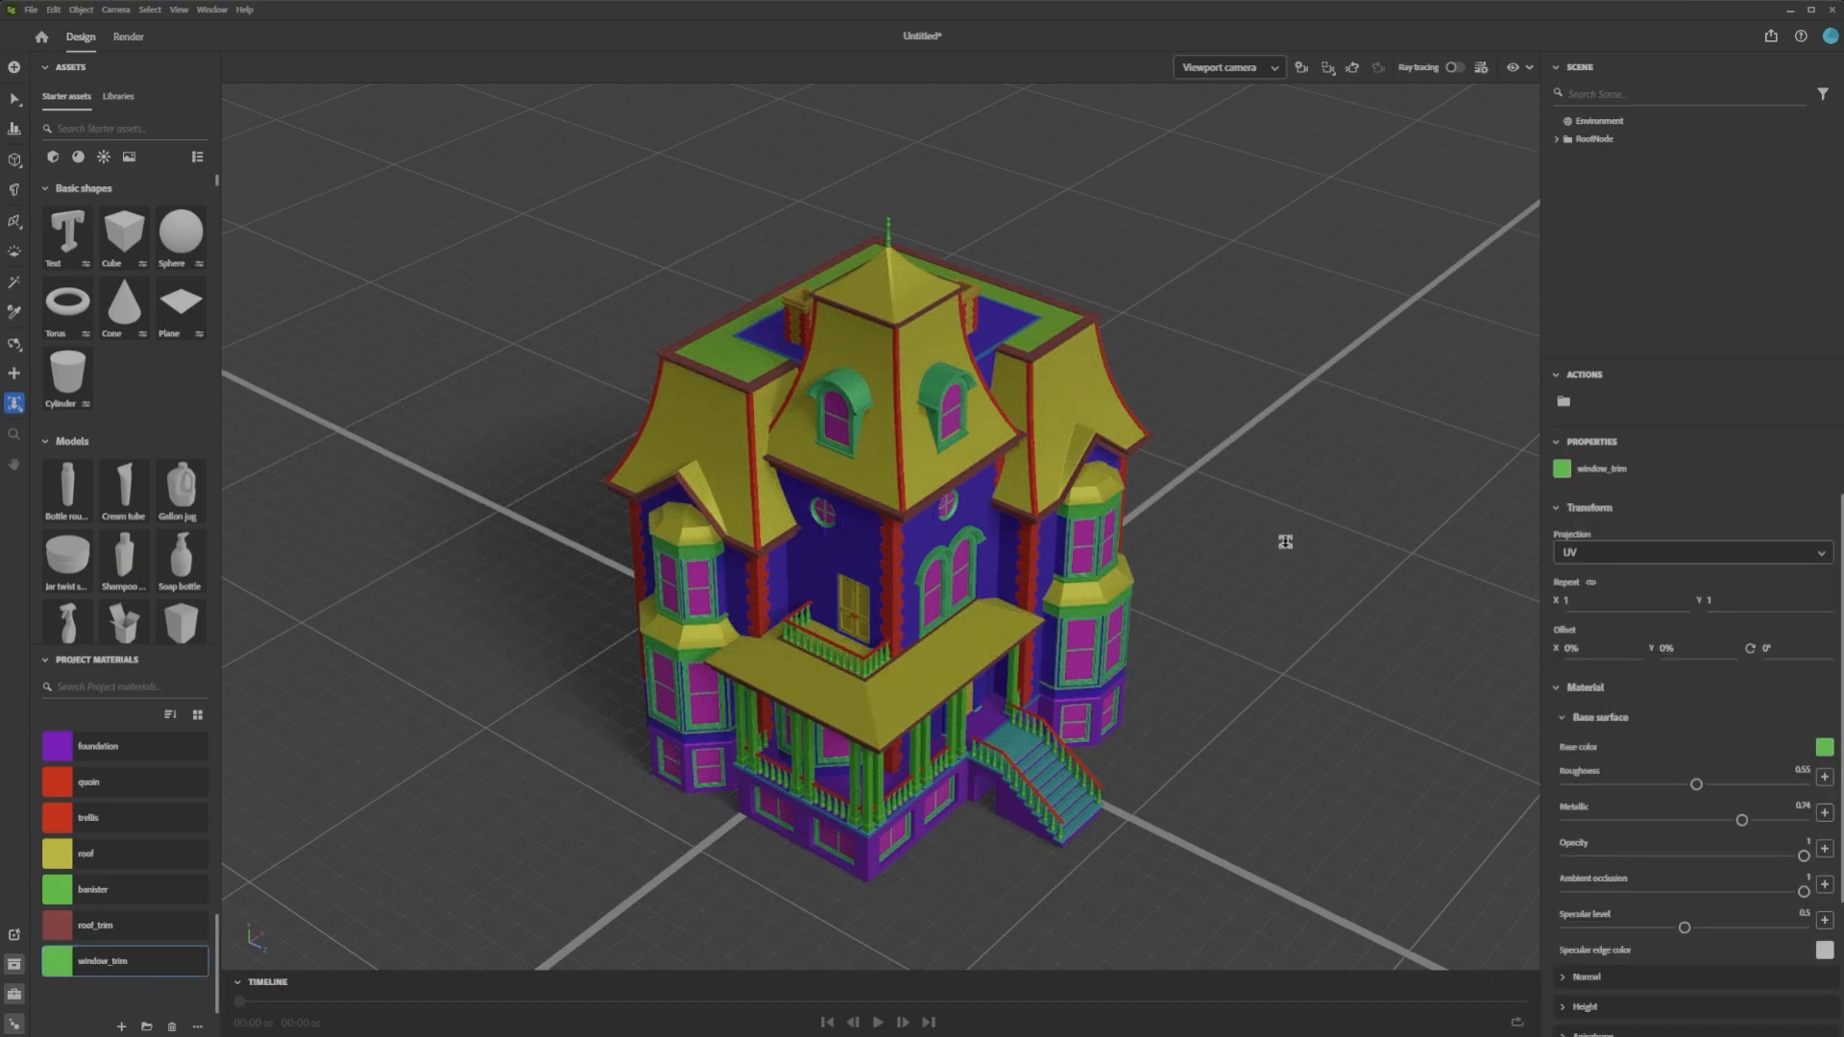
left_click_drag(764, 526, 710, 524)
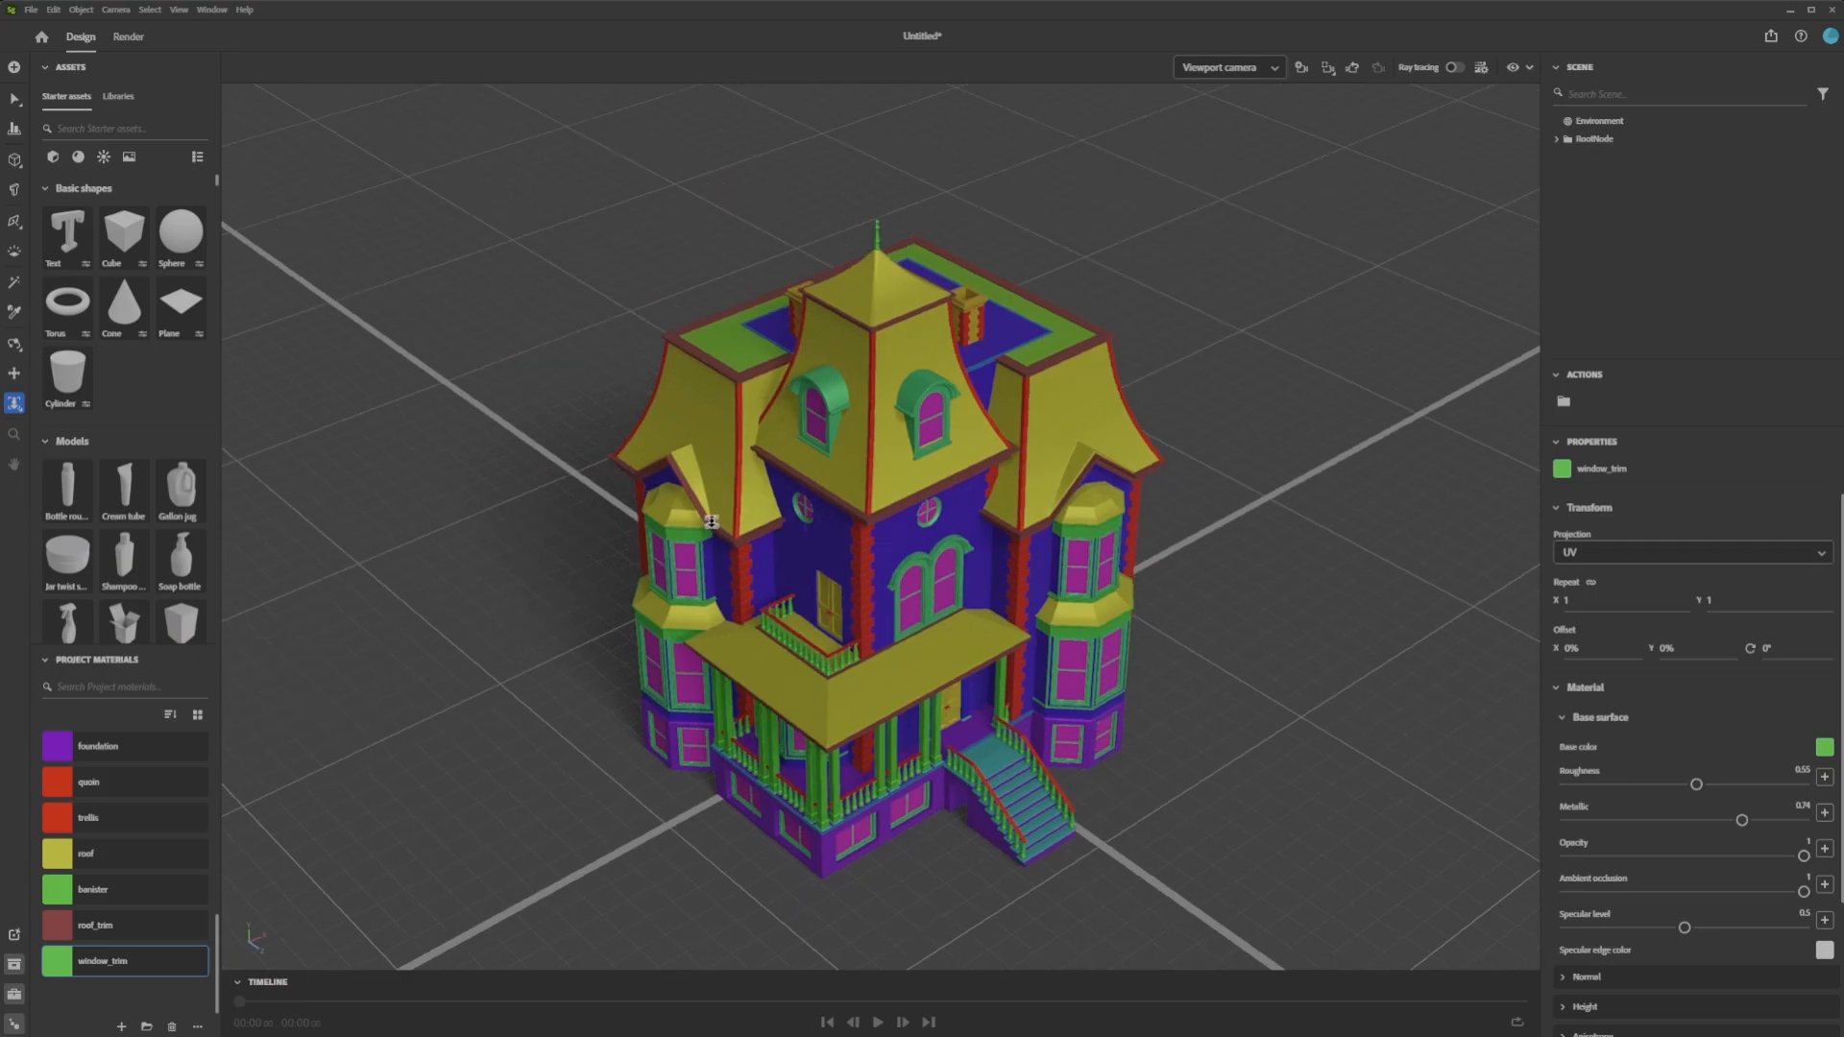
right_click_drag(796, 525, 945, 565)
scroll(934, 613, "up", 4)
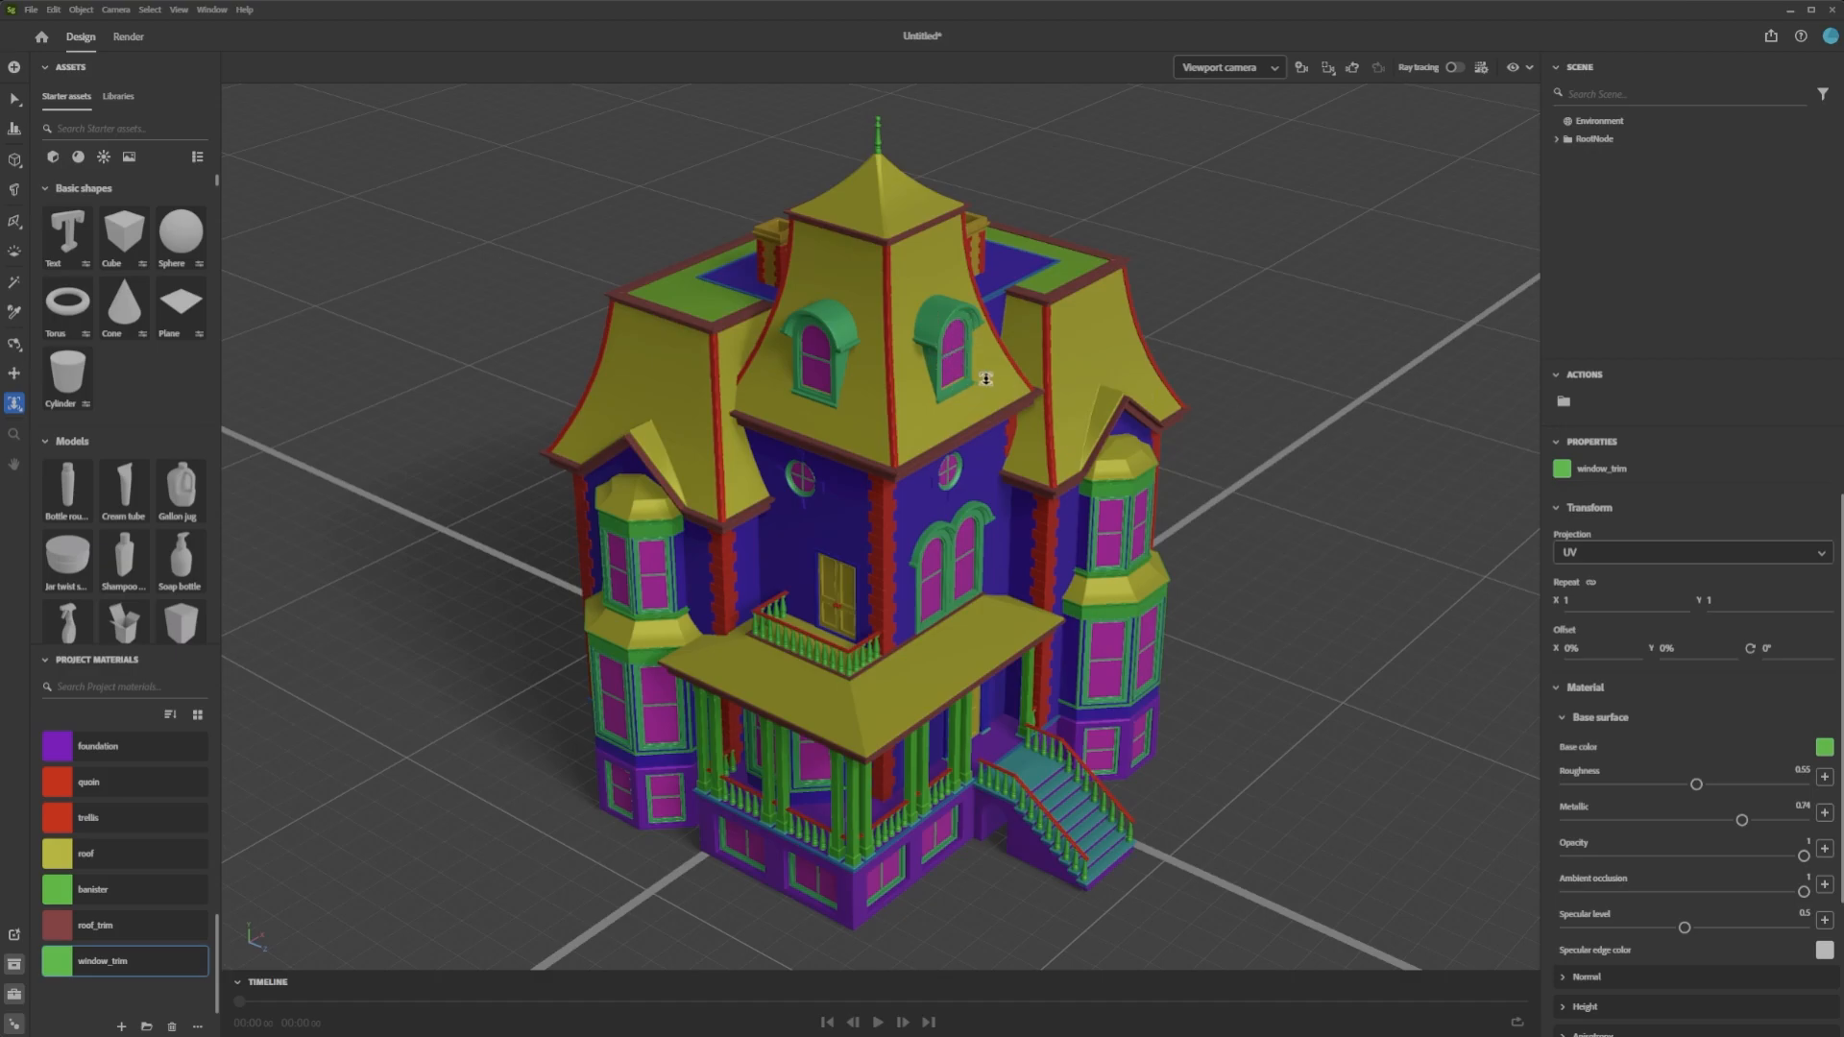
scroll(1215, 650, "up", 3)
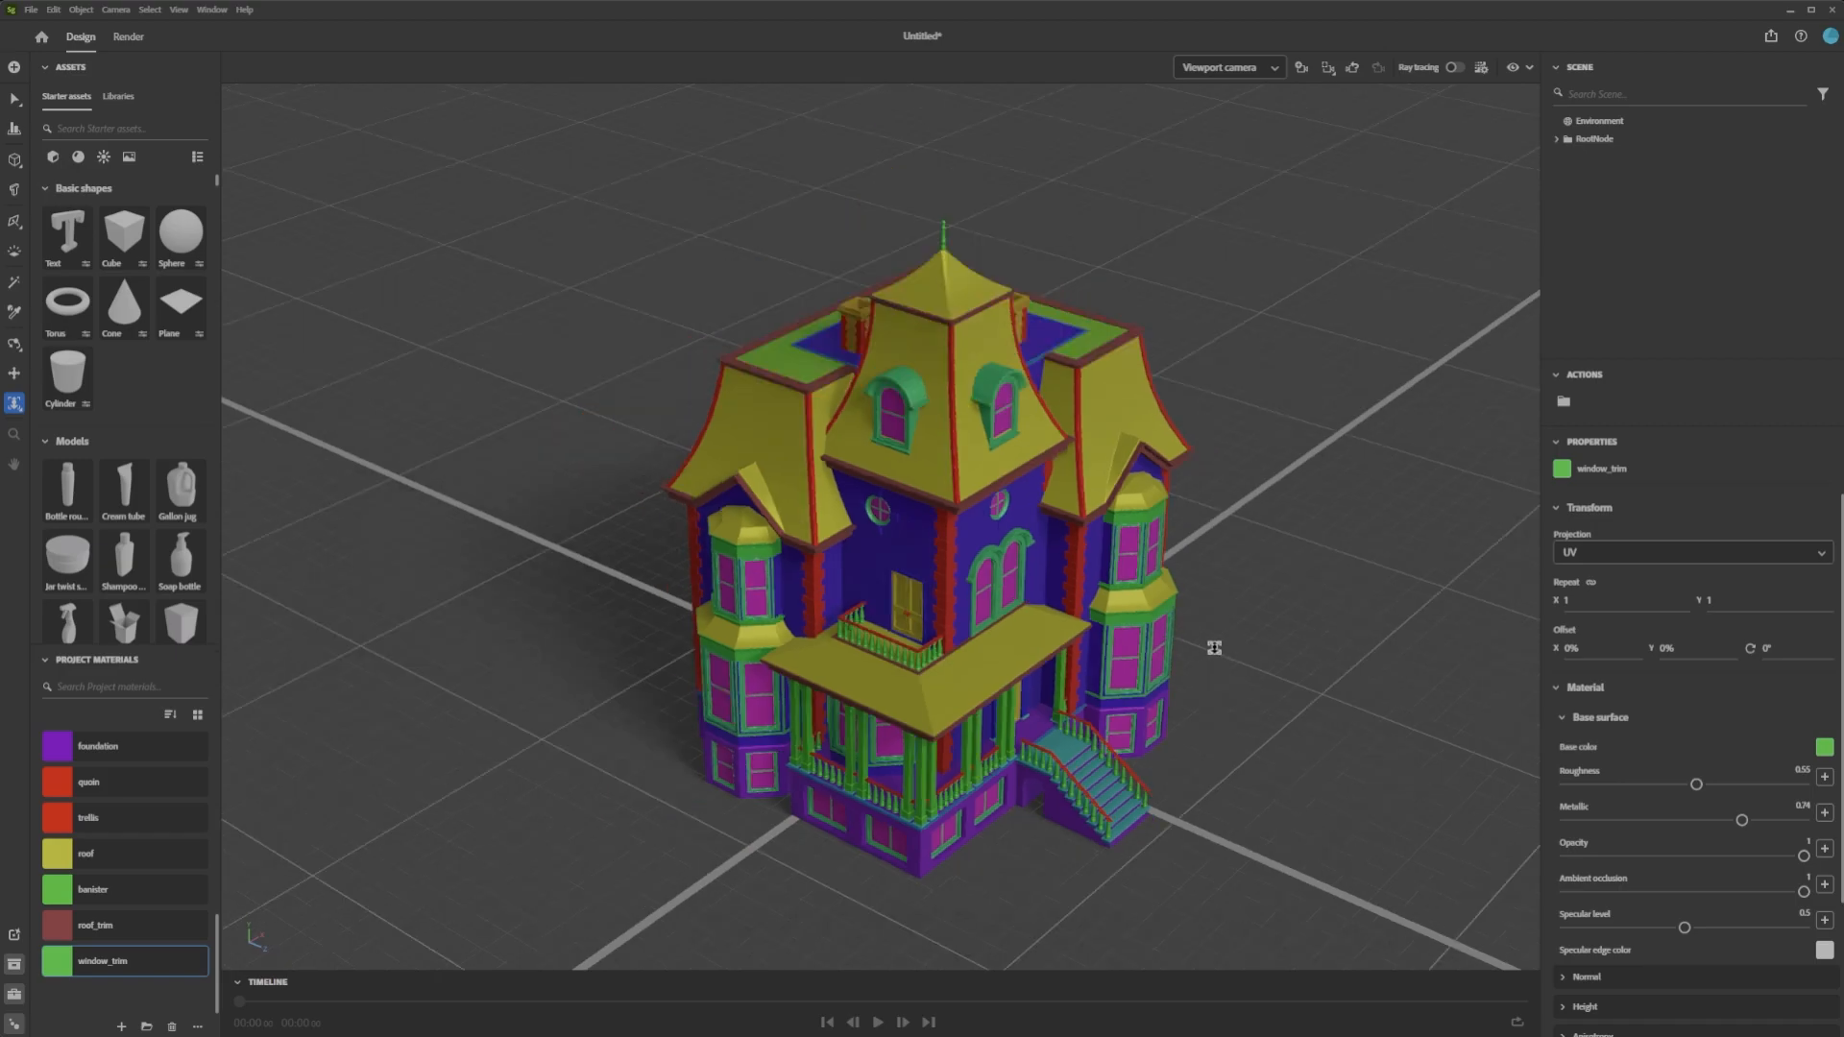
scroll(1214, 650, "down", 5)
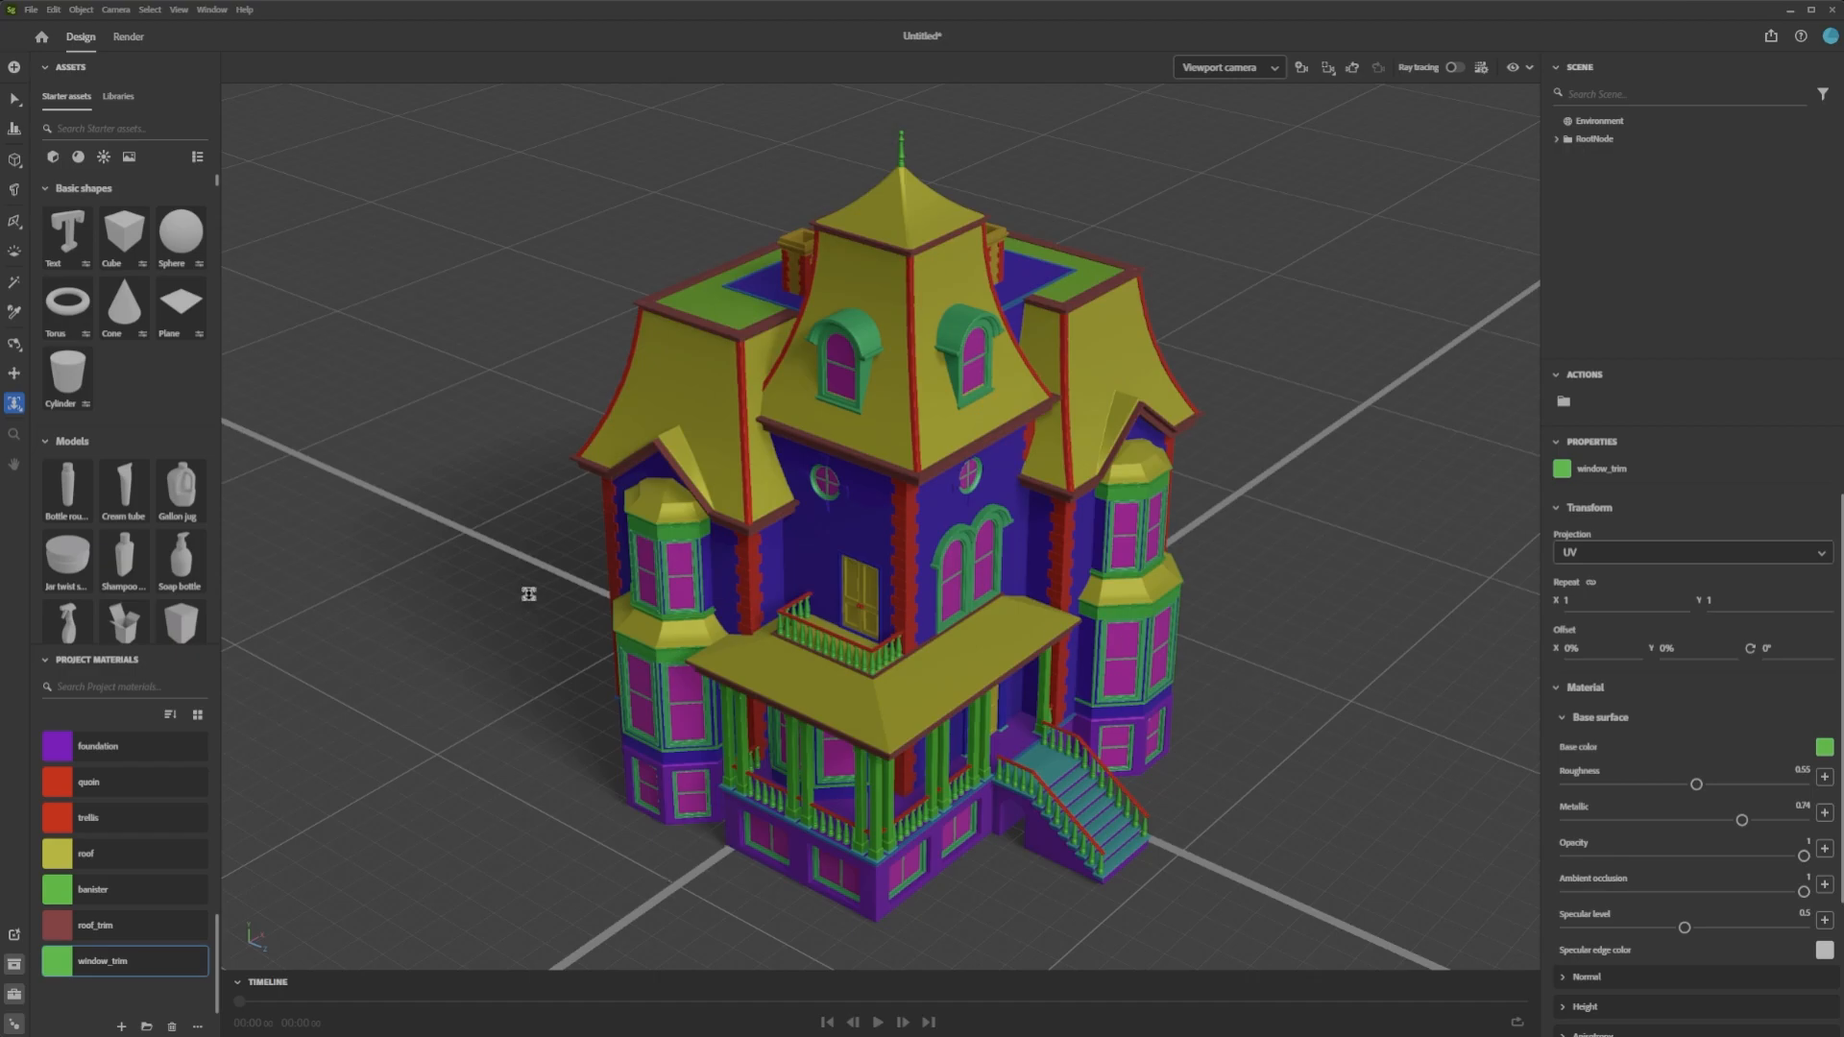
Add a plane under the house as the ground and scale it to 1,000 on all axes
left_click(51, 158)
left_click(167, 296)
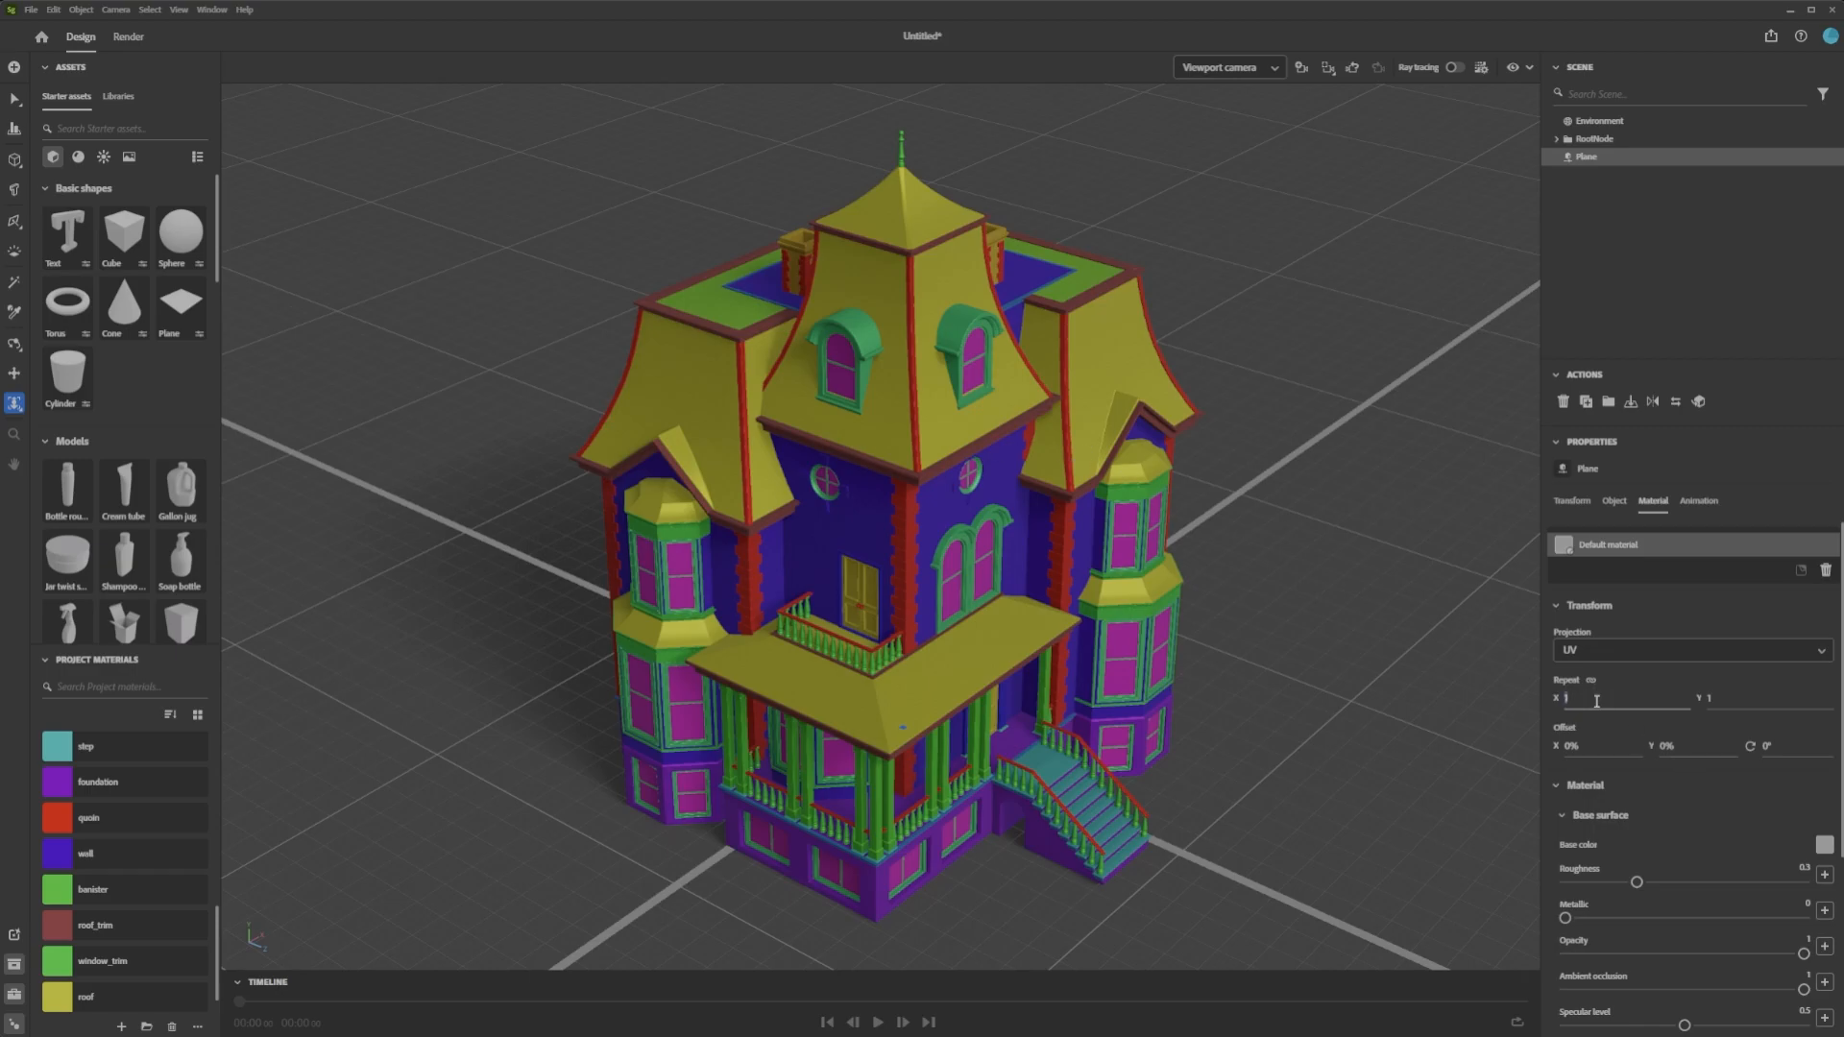
key("Return")
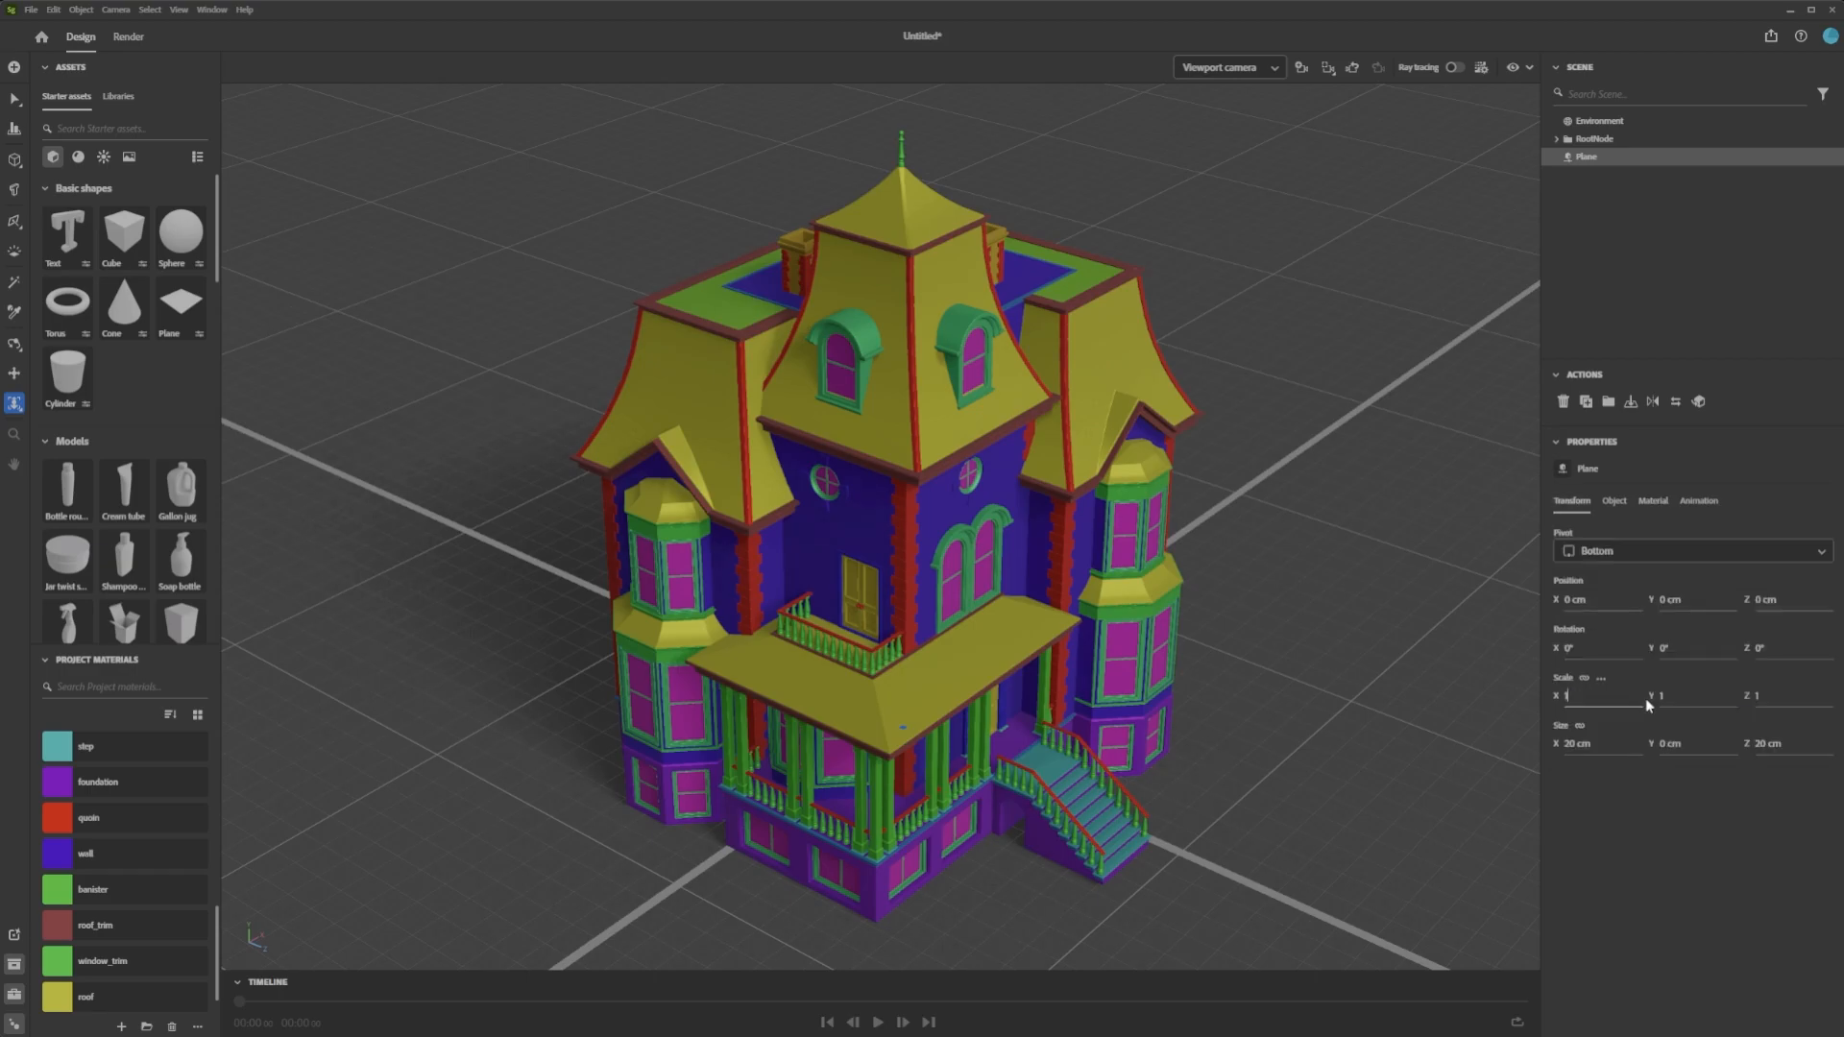
key("Return")
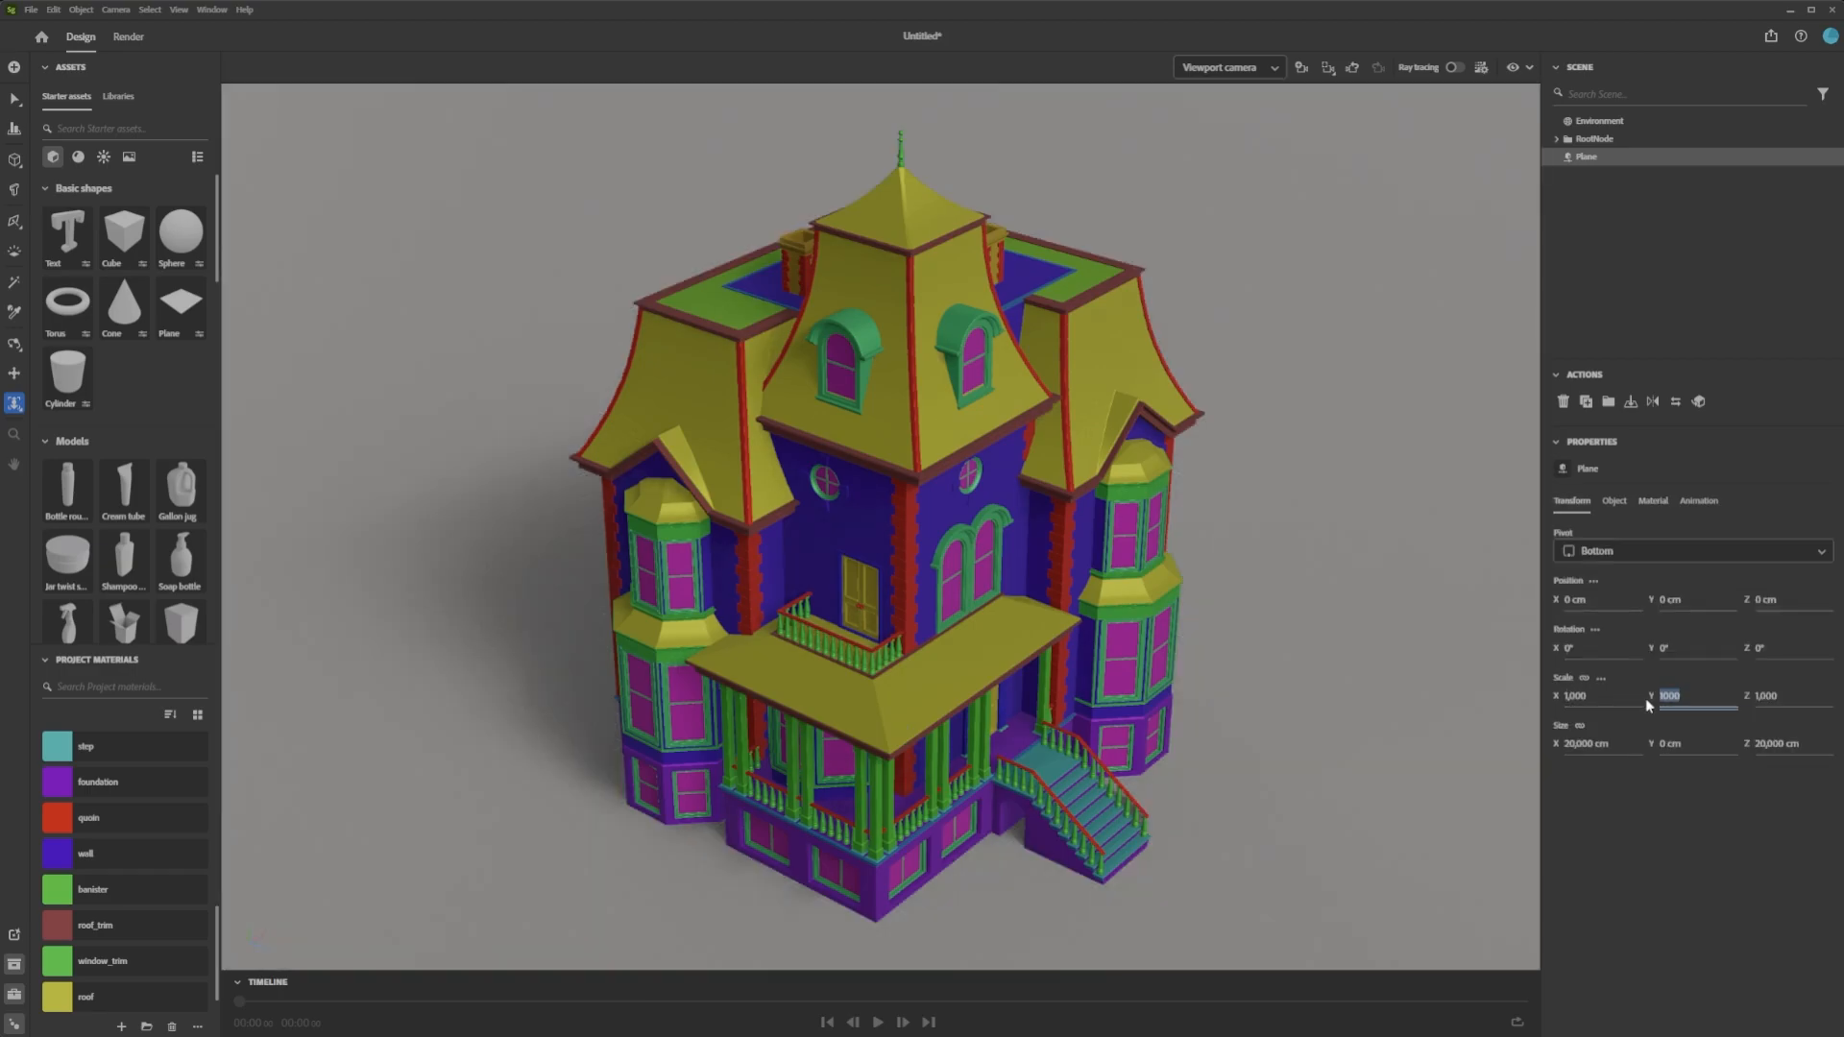
Frame the whole house in the viewport with some ground around it and turn on ray tracing
left_click(1330, 601)
scroll(1258, 615, "down", 3)
scroll(1258, 616, "up", 3)
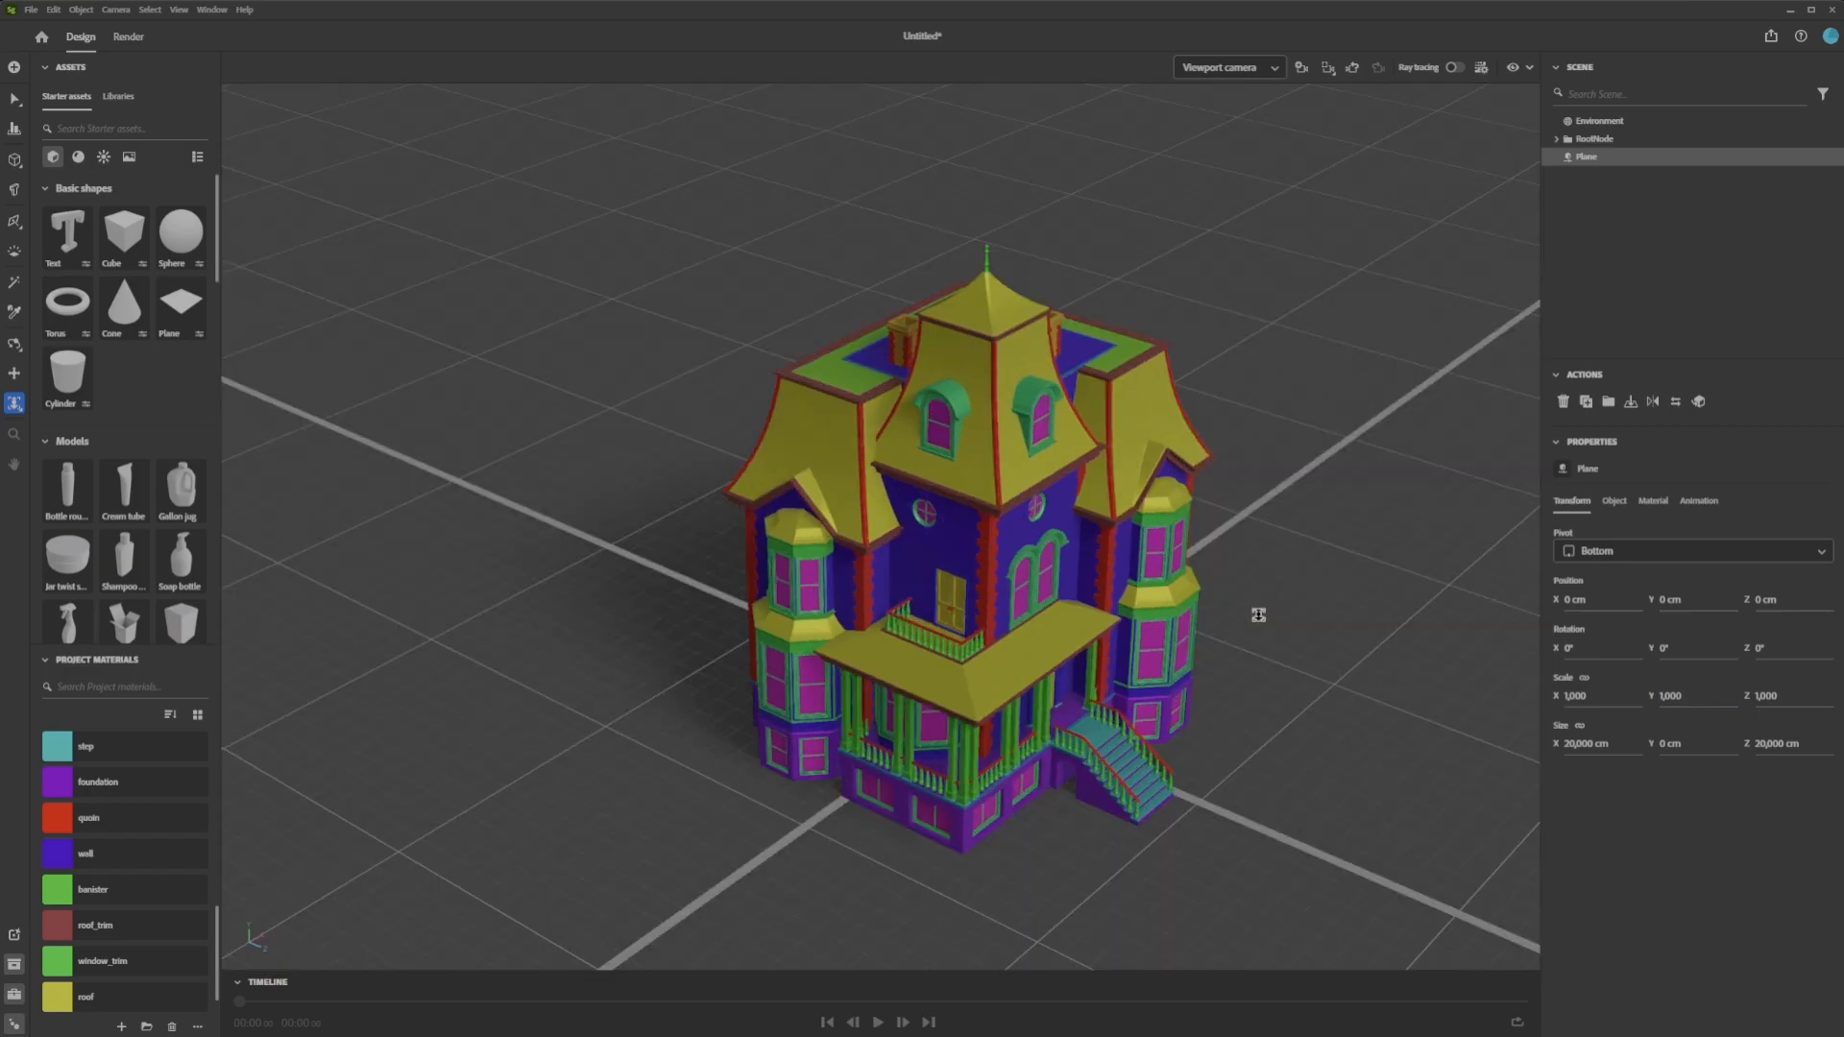
scroll(1295, 623, "down", 2)
middle_click_drag(1296, 624, 1227, 606)
middle_click_drag(698, 750, 705, 723)
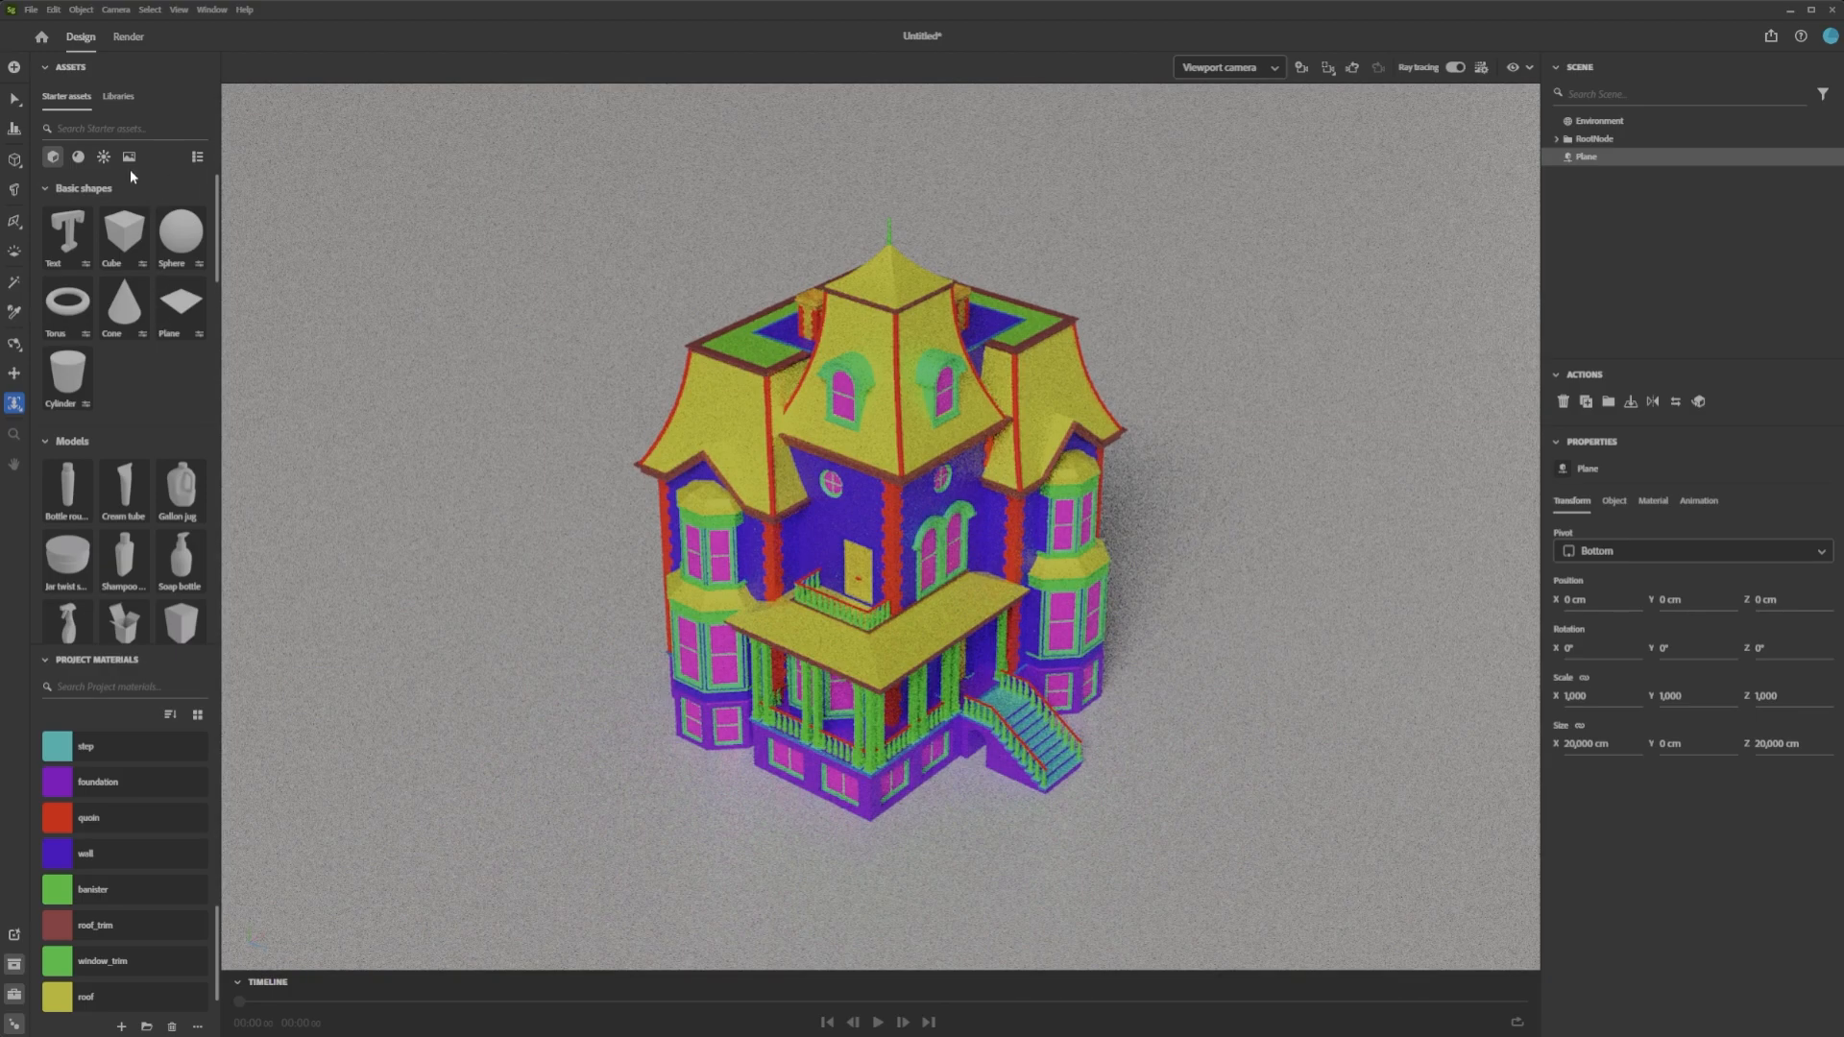
Apply the Canopus ground environment light to the scene
left_click(104, 163)
scroll(159, 497, "down", 1)
scroll(161, 480, "down", 5)
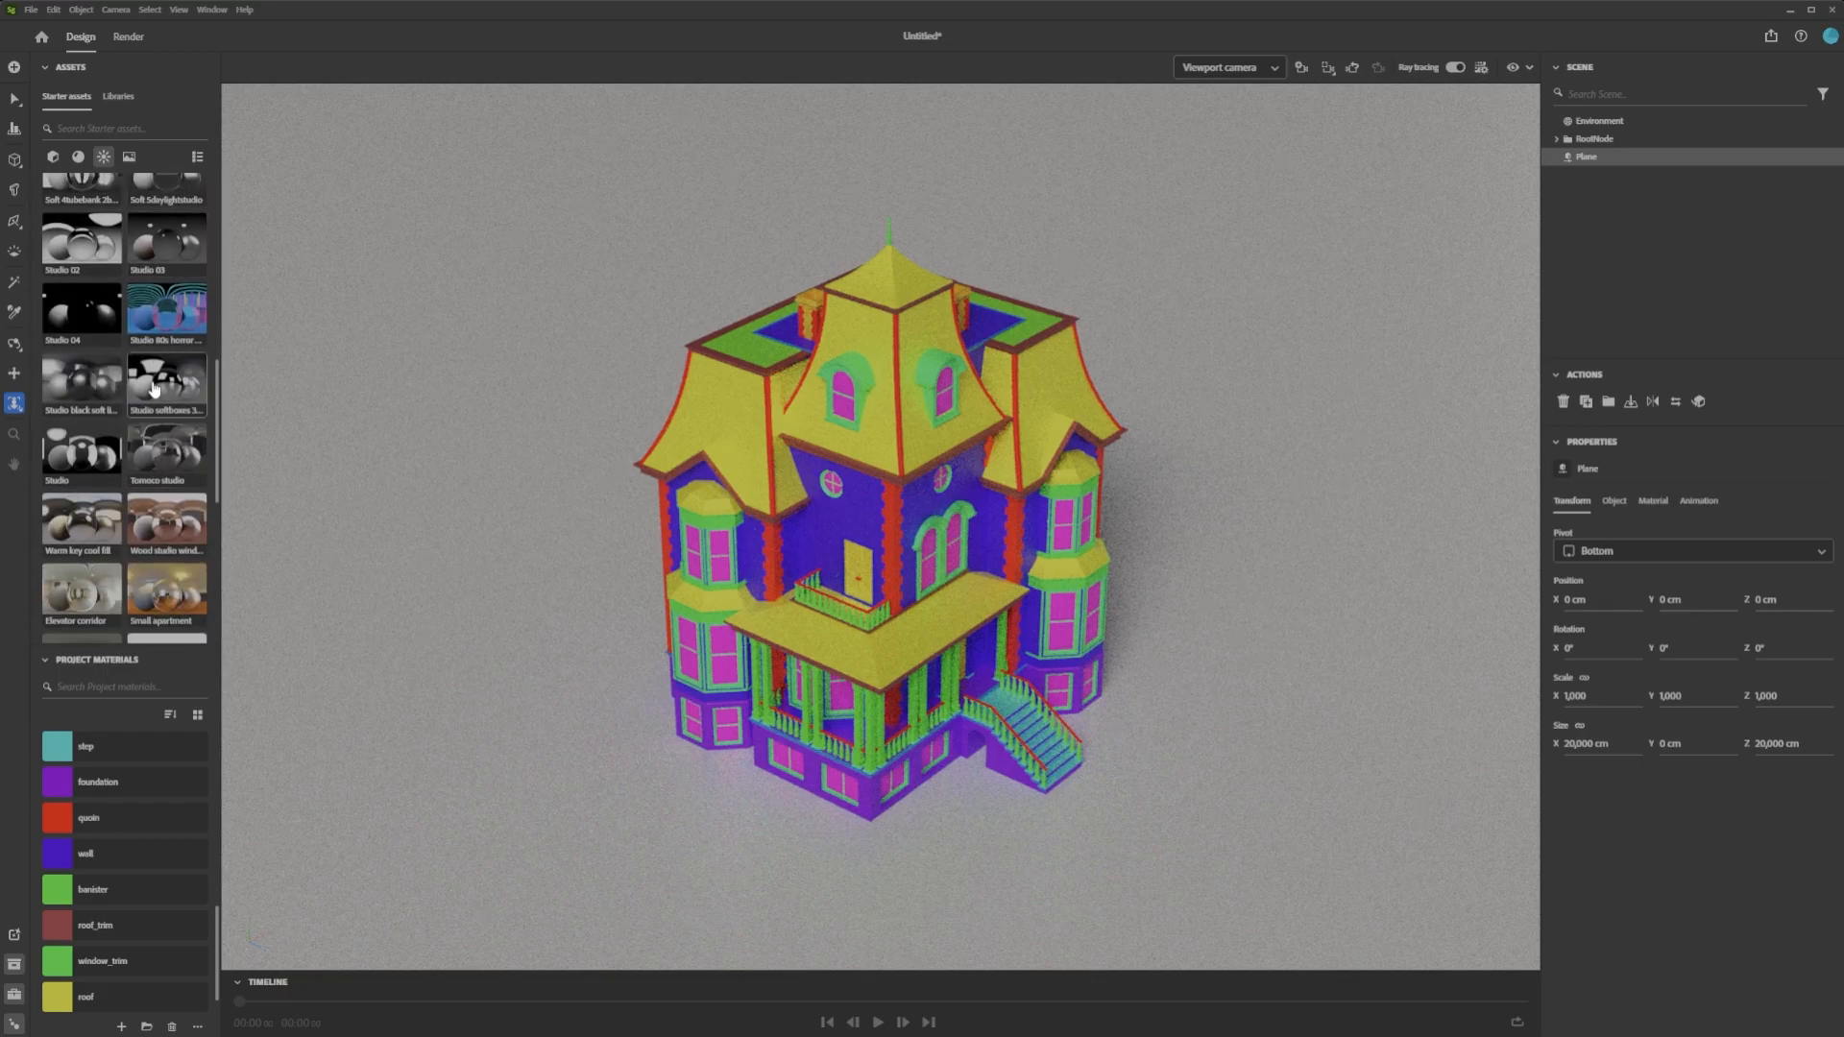
scroll(173, 439, "down", 4)
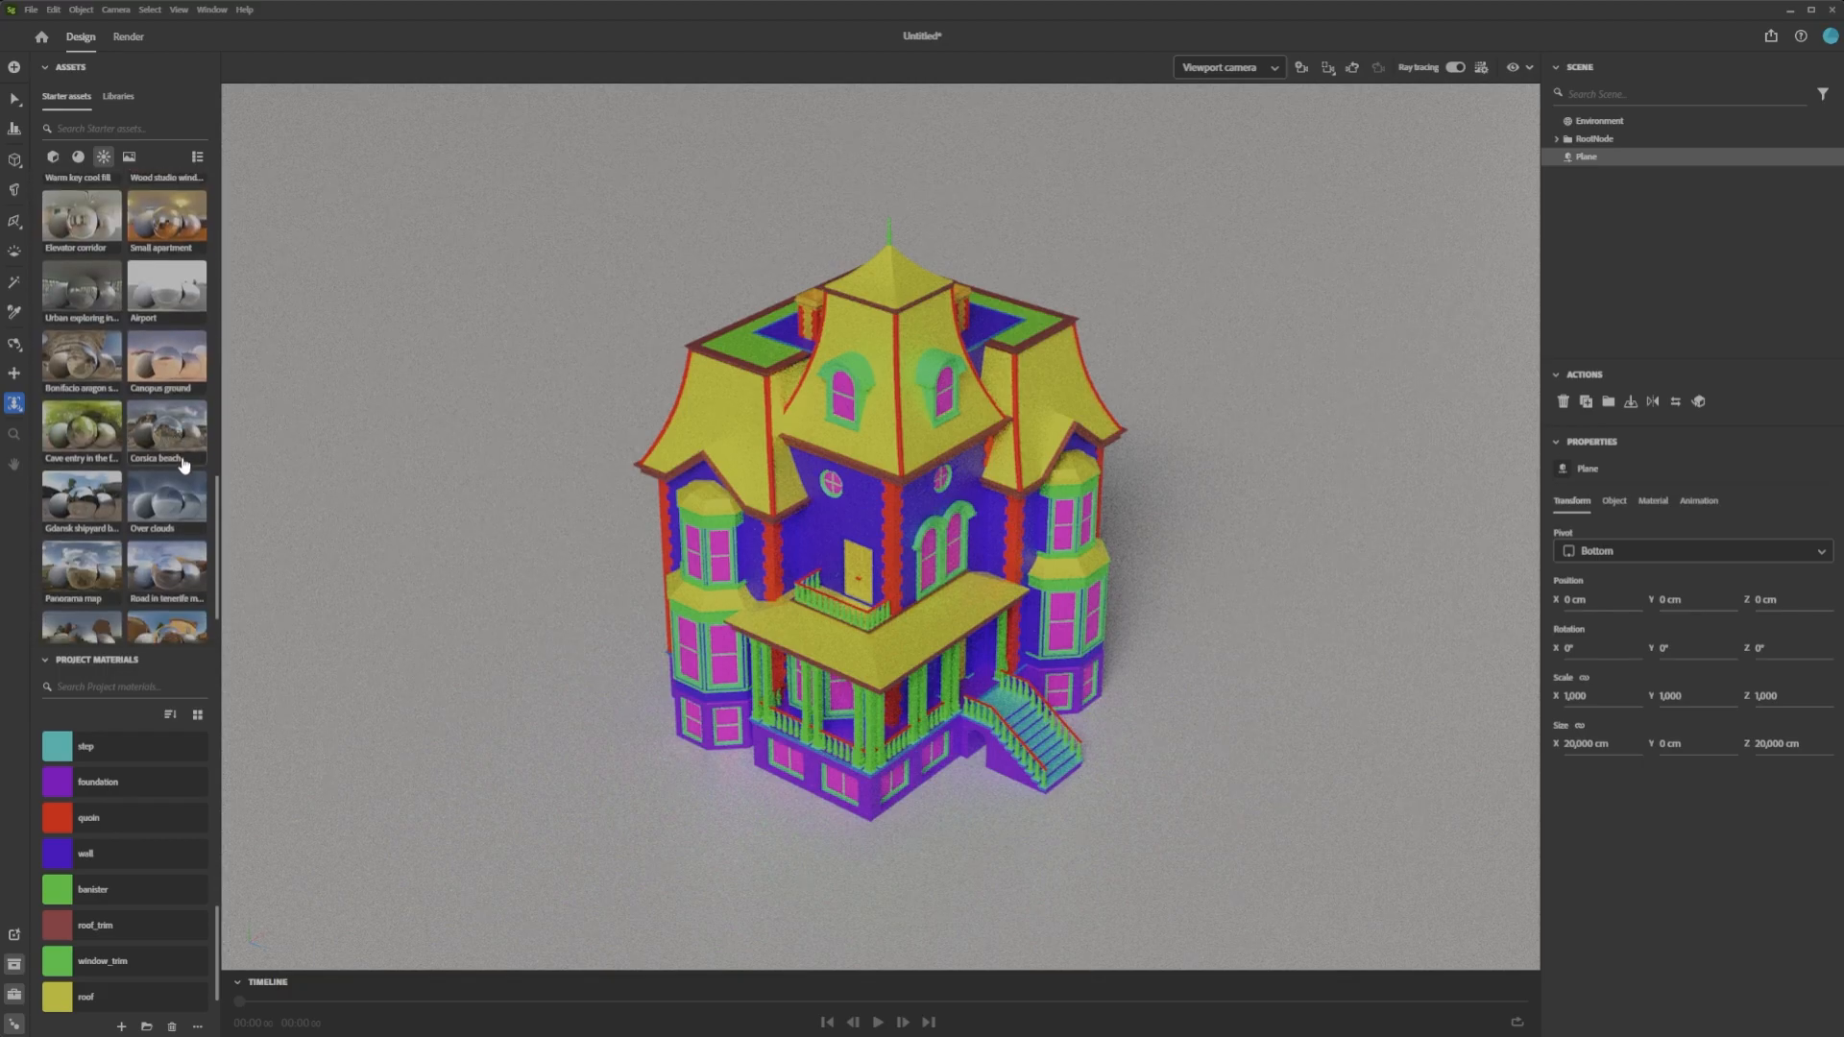
left_click(159, 334)
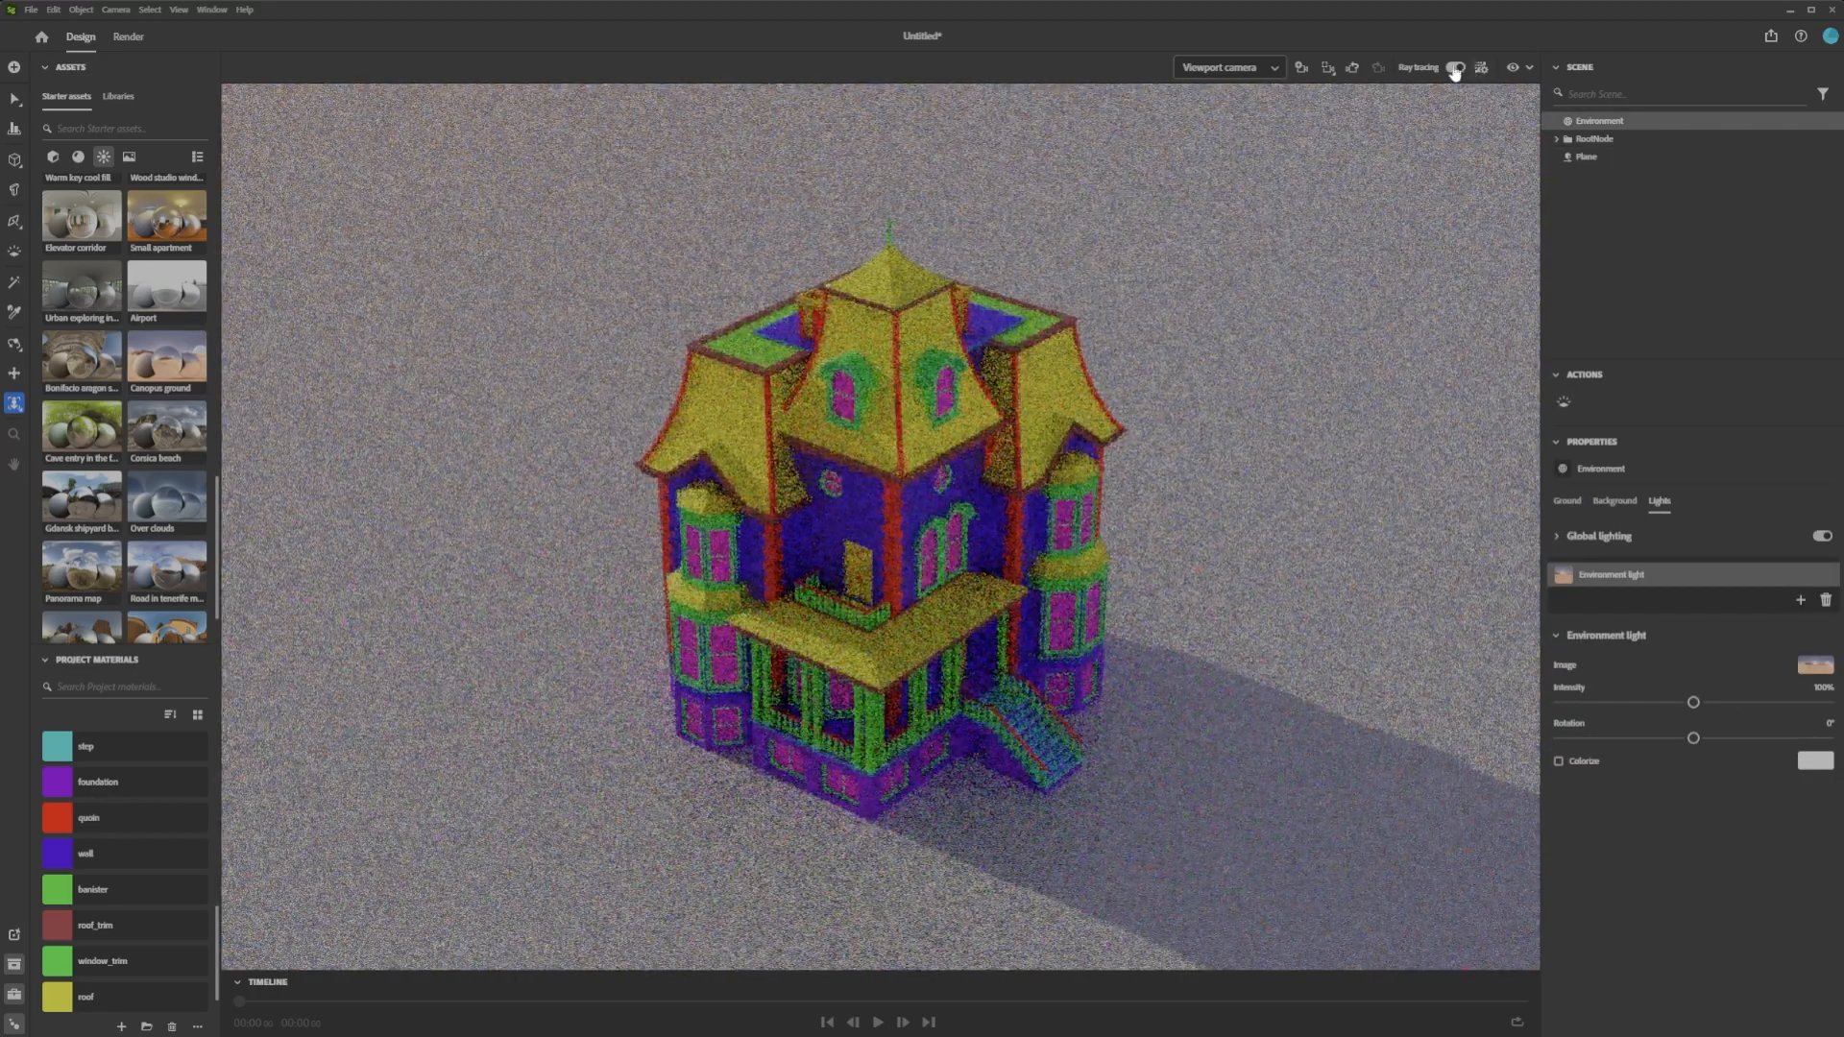
With ray tracing temporarily off, redirect the environment light so the house's shadow falls behind it to the right
left_click(1455, 68)
left_click_drag(835, 462, 1166, 258)
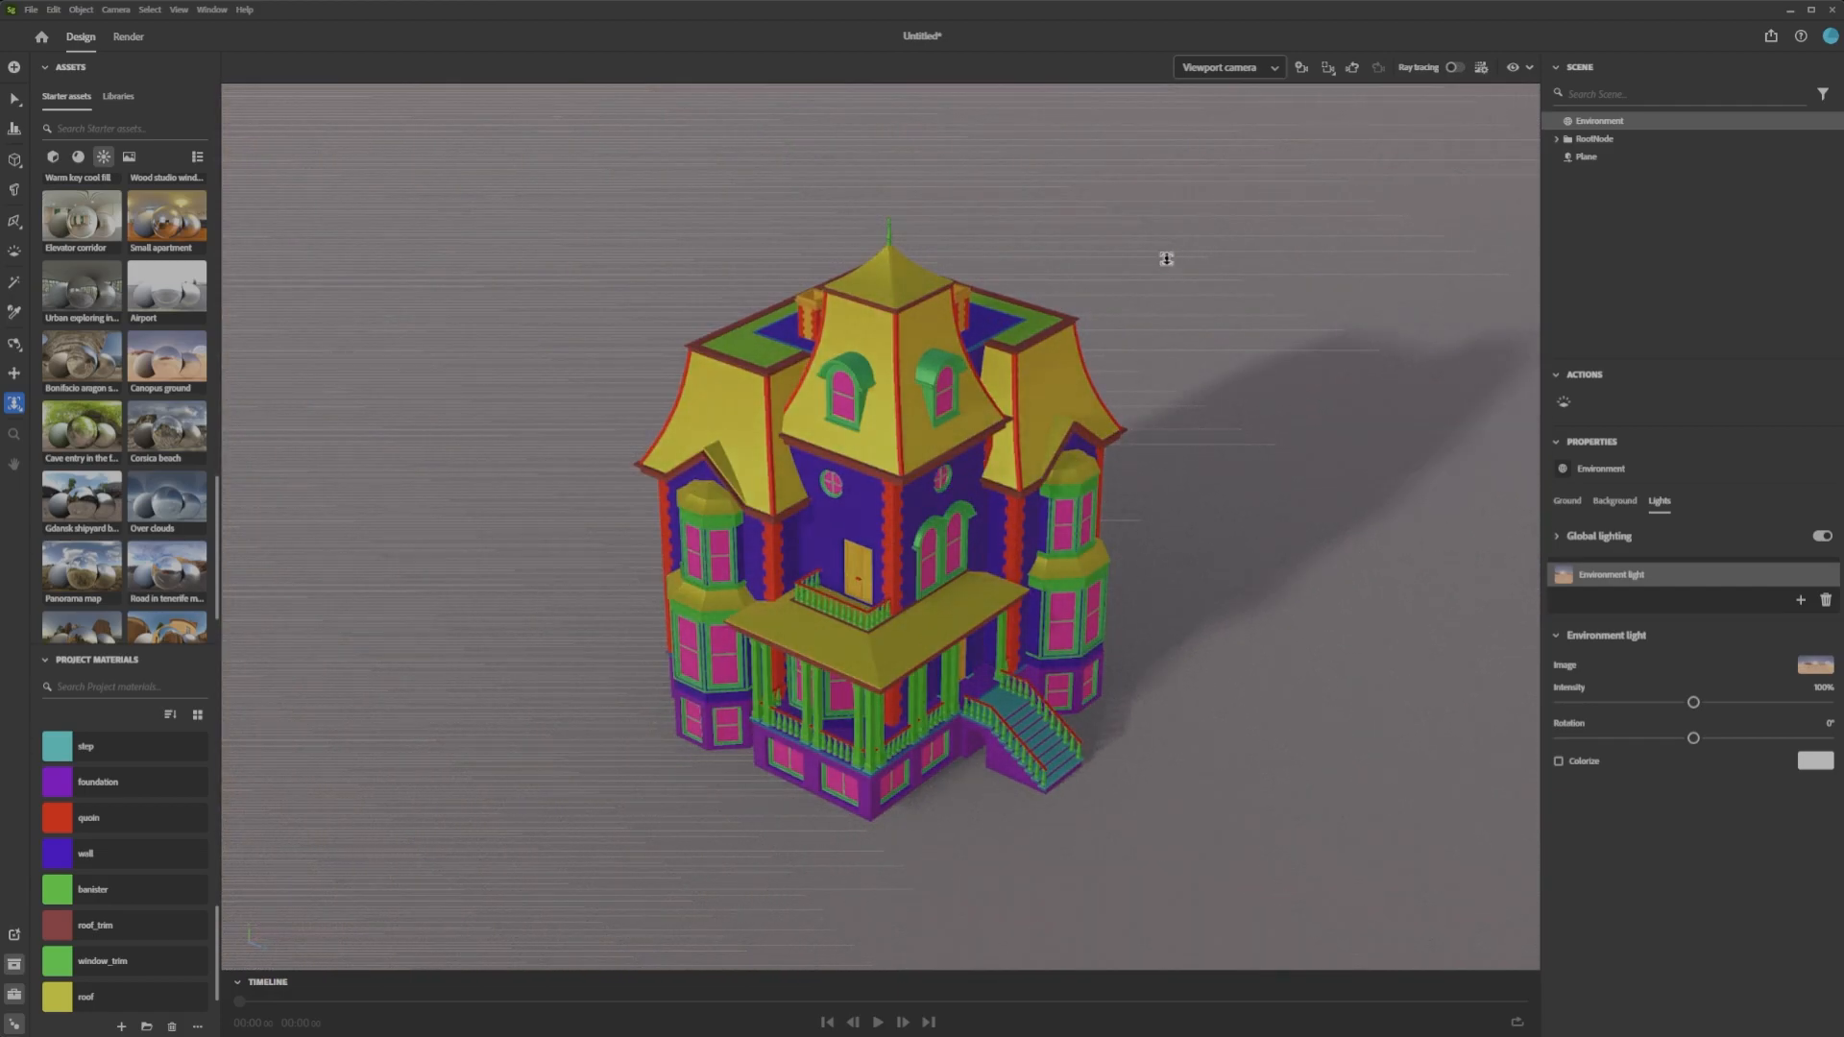
left_click(1455, 68)
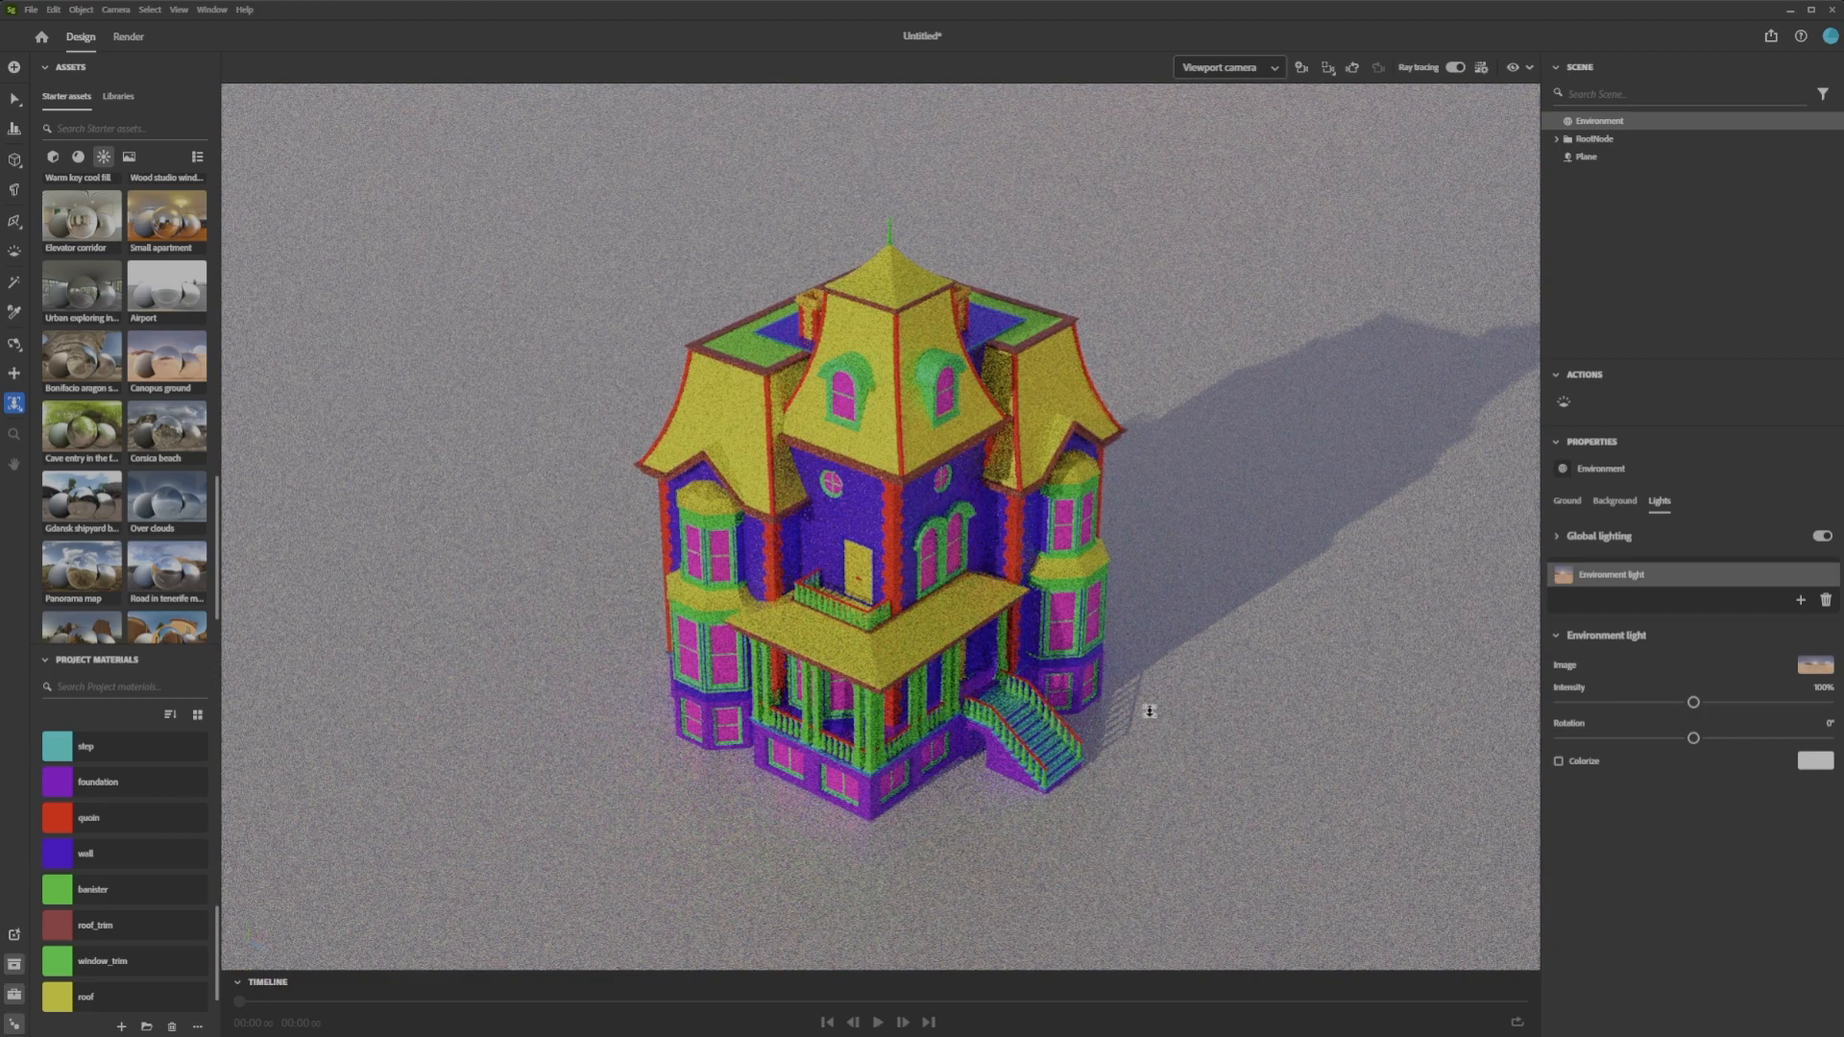
Set the render's save location to the Assets folder of the Depth Transition project
left_click(195, 249)
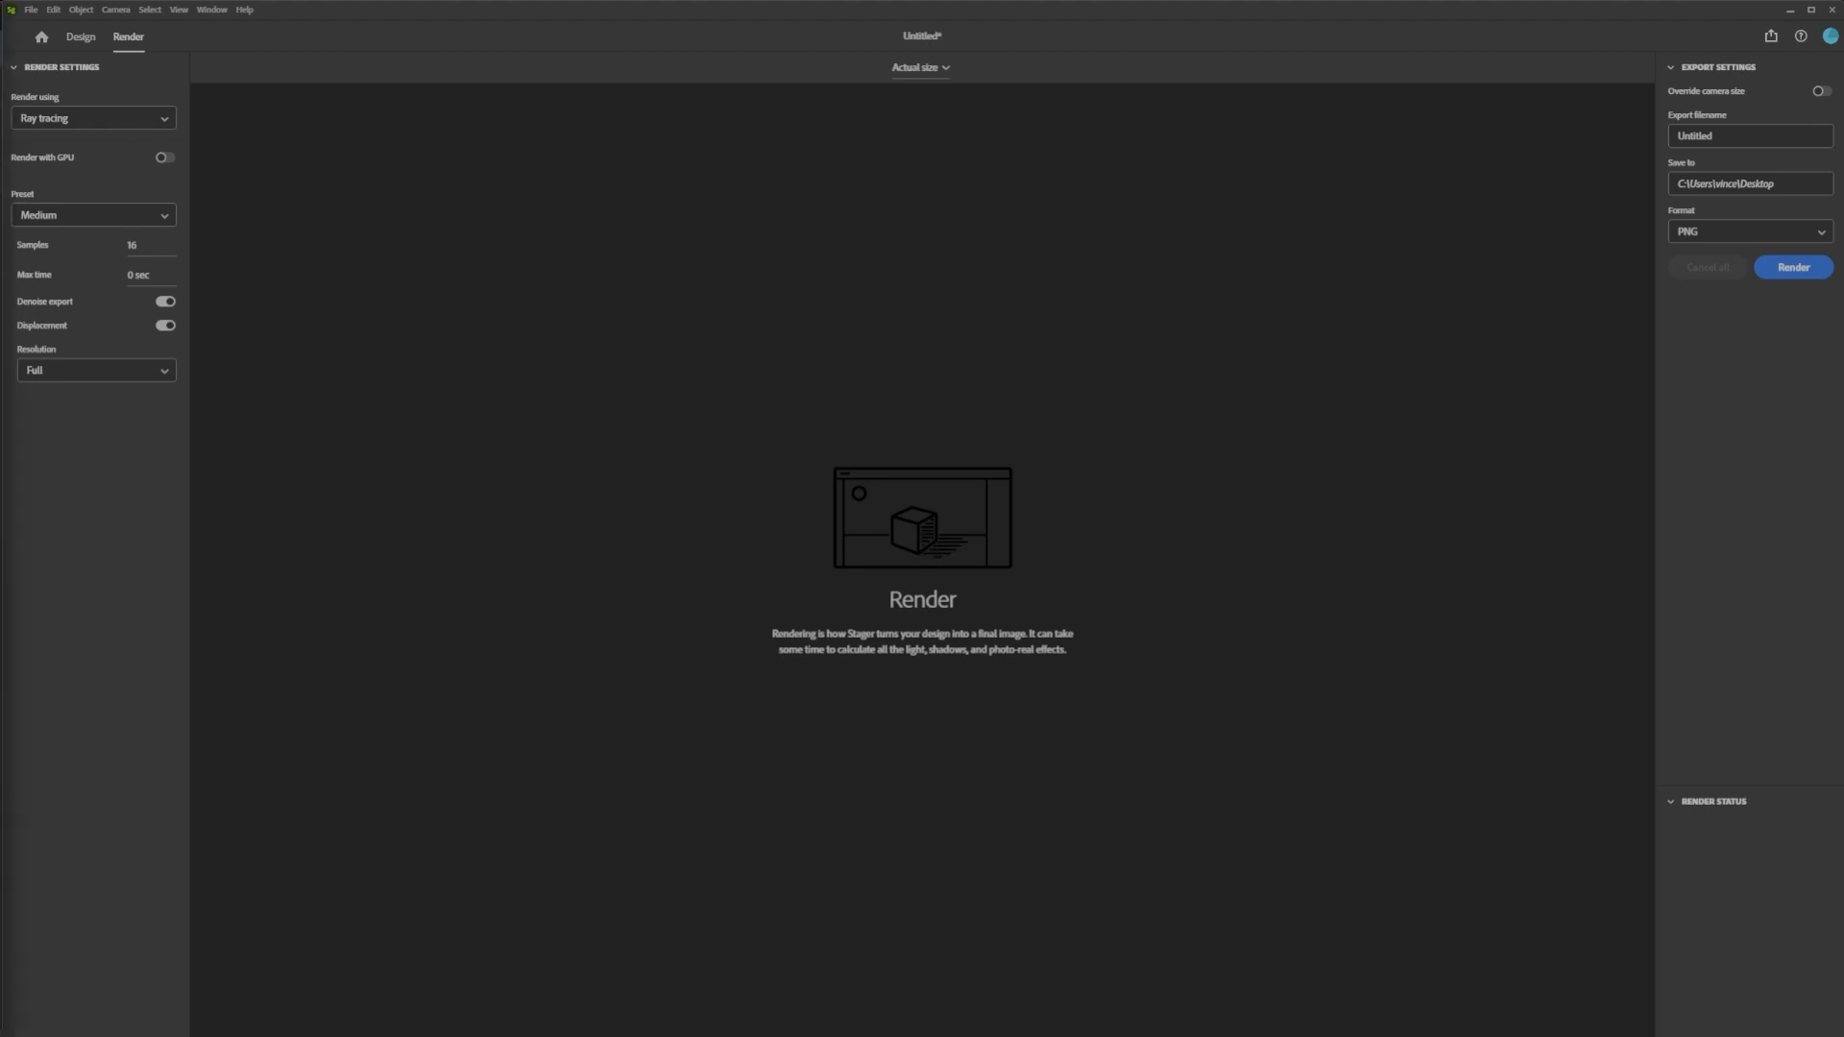
left_click(1806, 192)
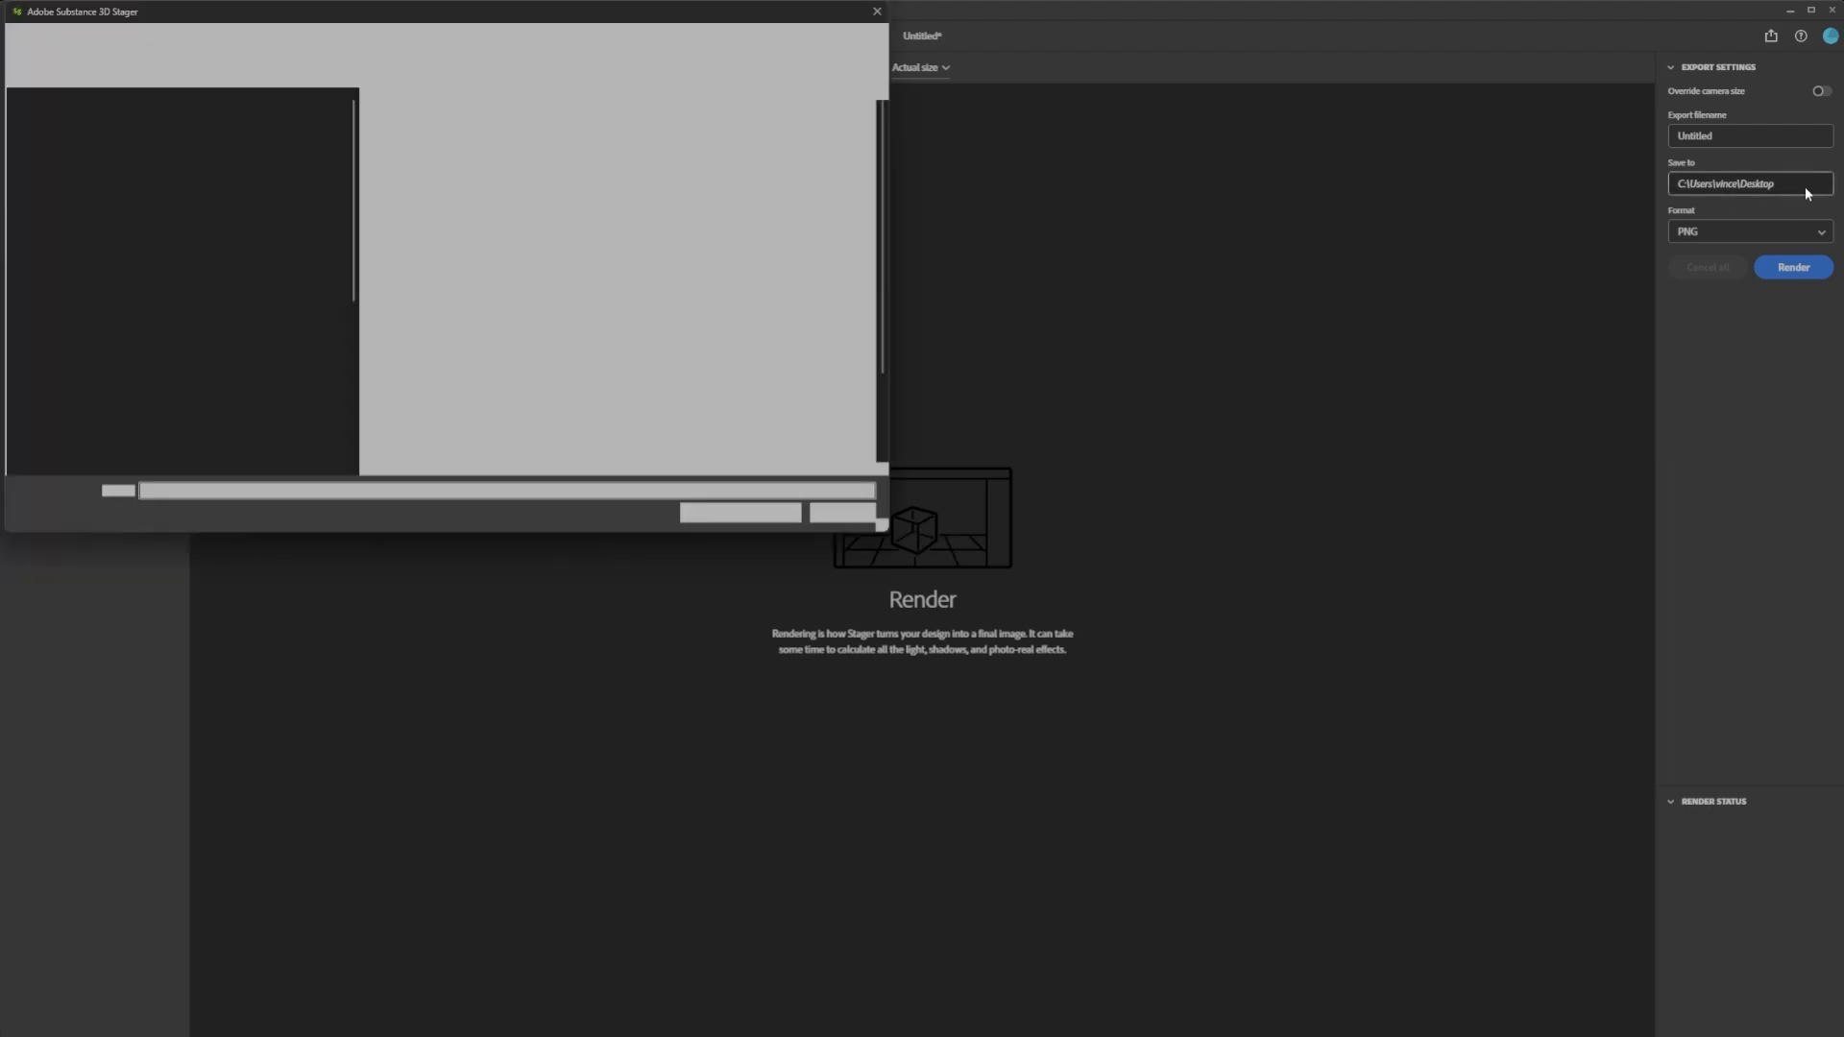
left_click(386, 45)
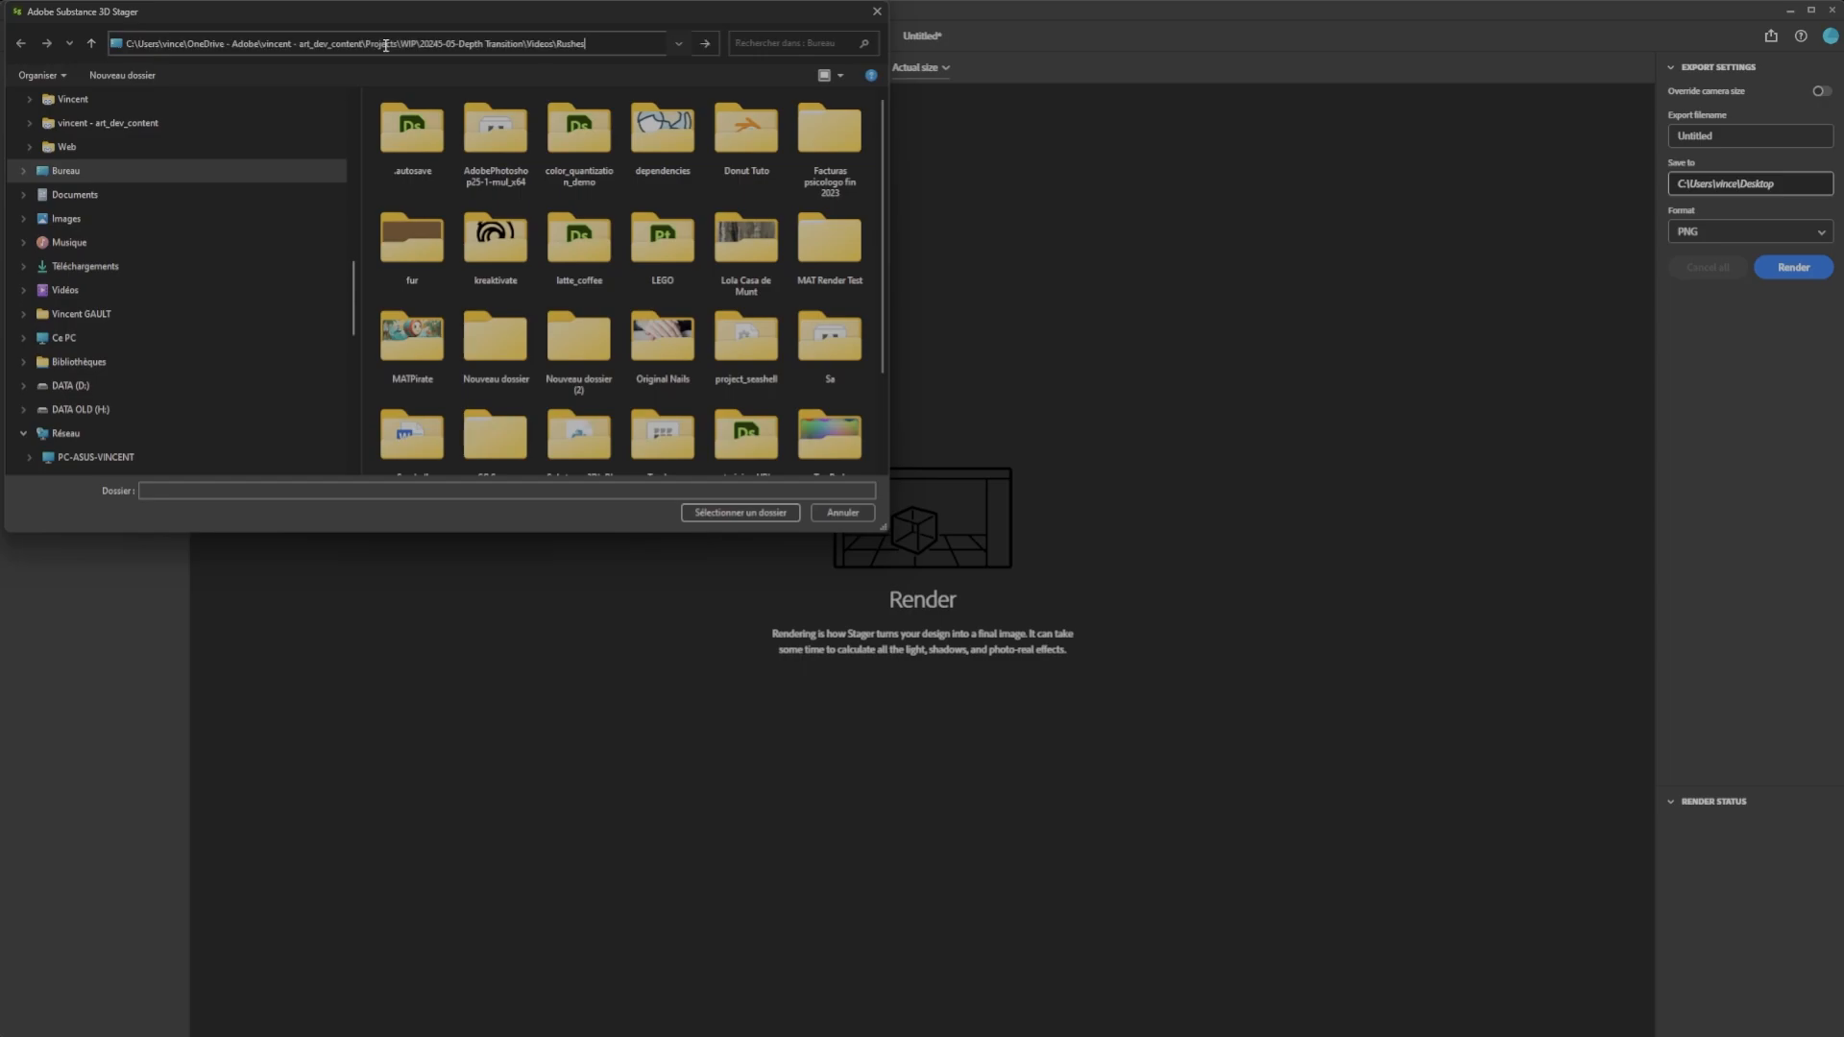
key("Return")
double_click(416, 125)
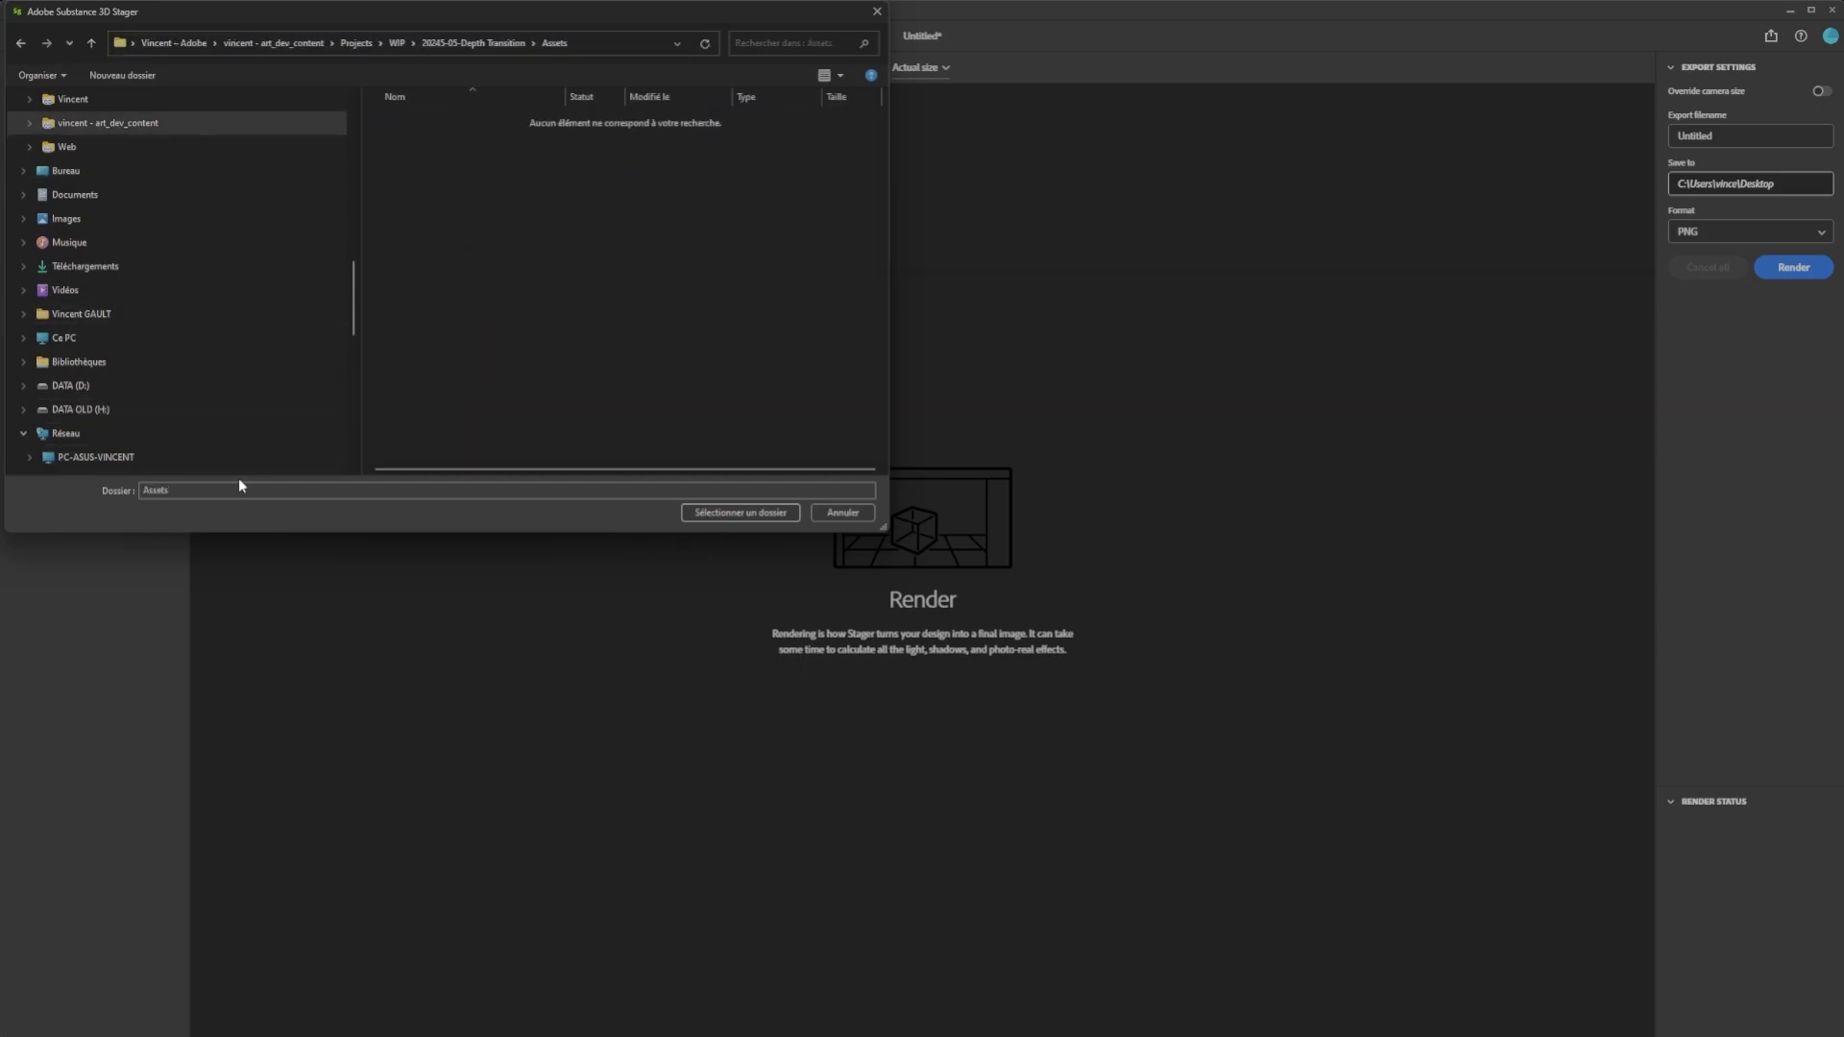
left_click(741, 513)
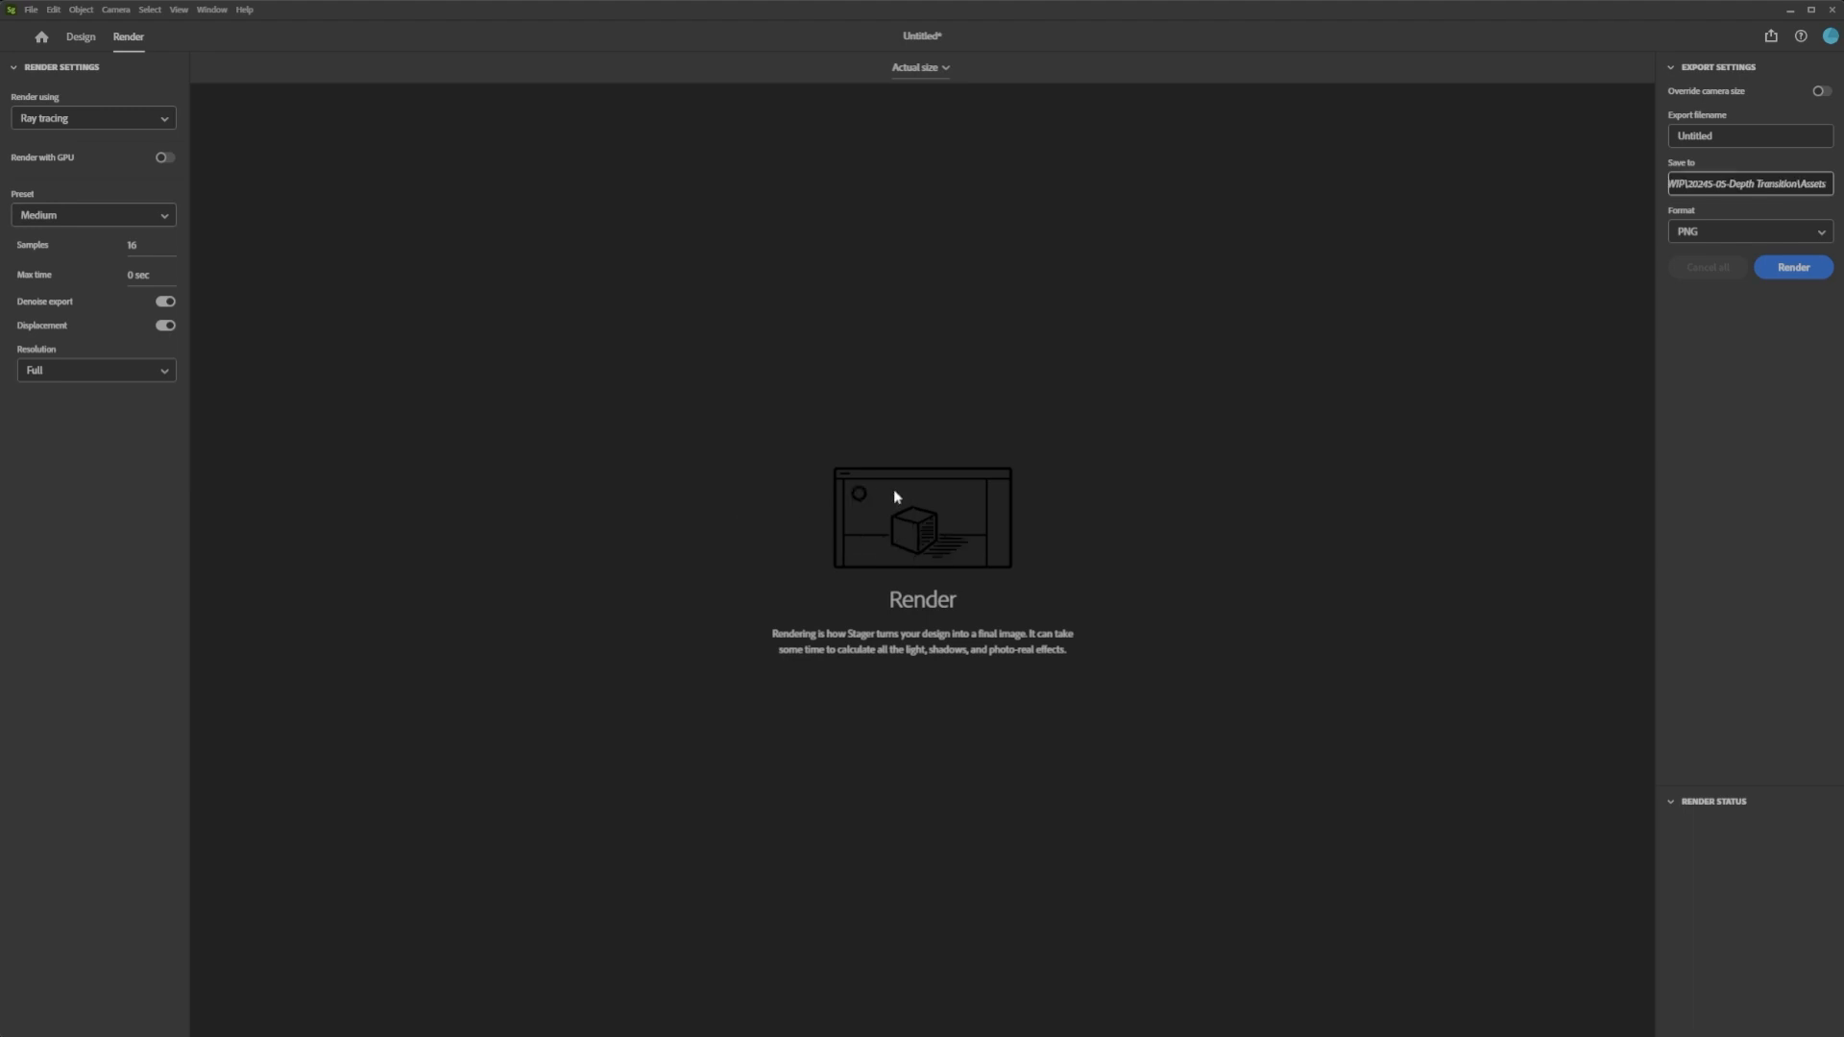
Set the export format to PSD (16 bits/channel) and render the scene under the file name SecondEmpireHouse
left_click(1740, 232)
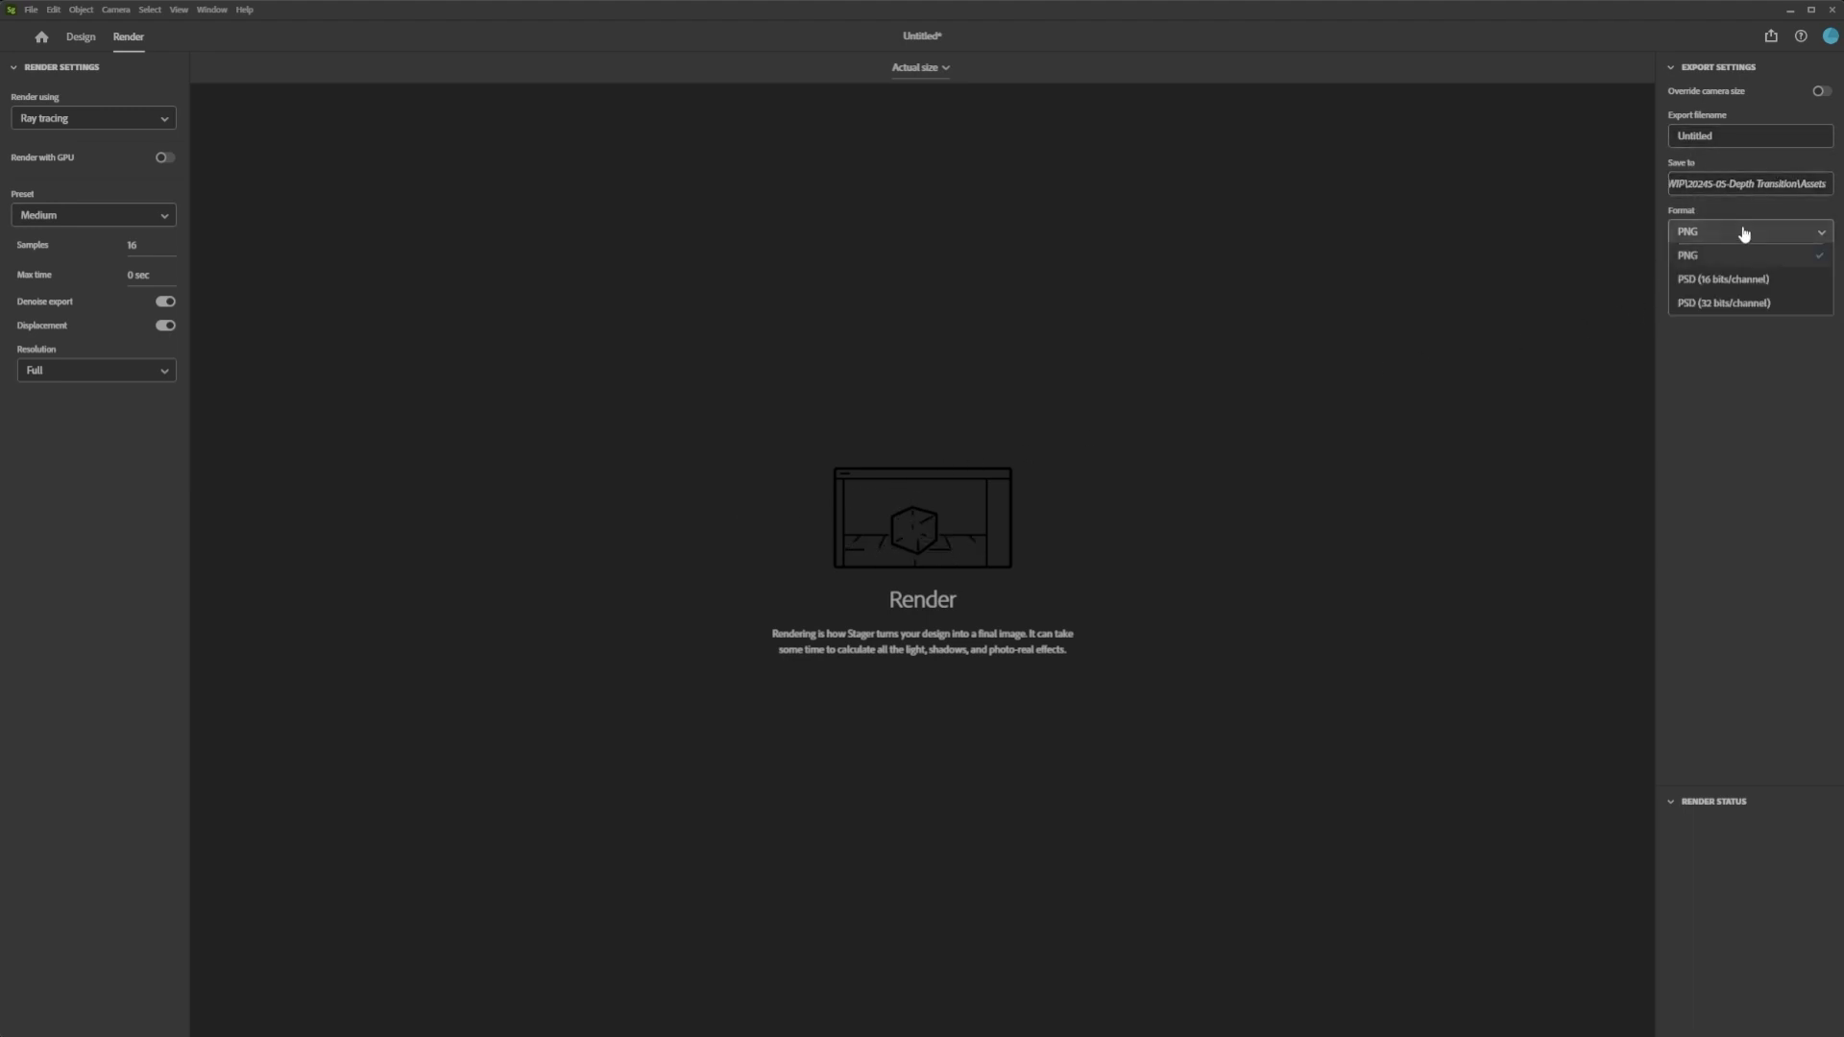
left_click(1747, 280)
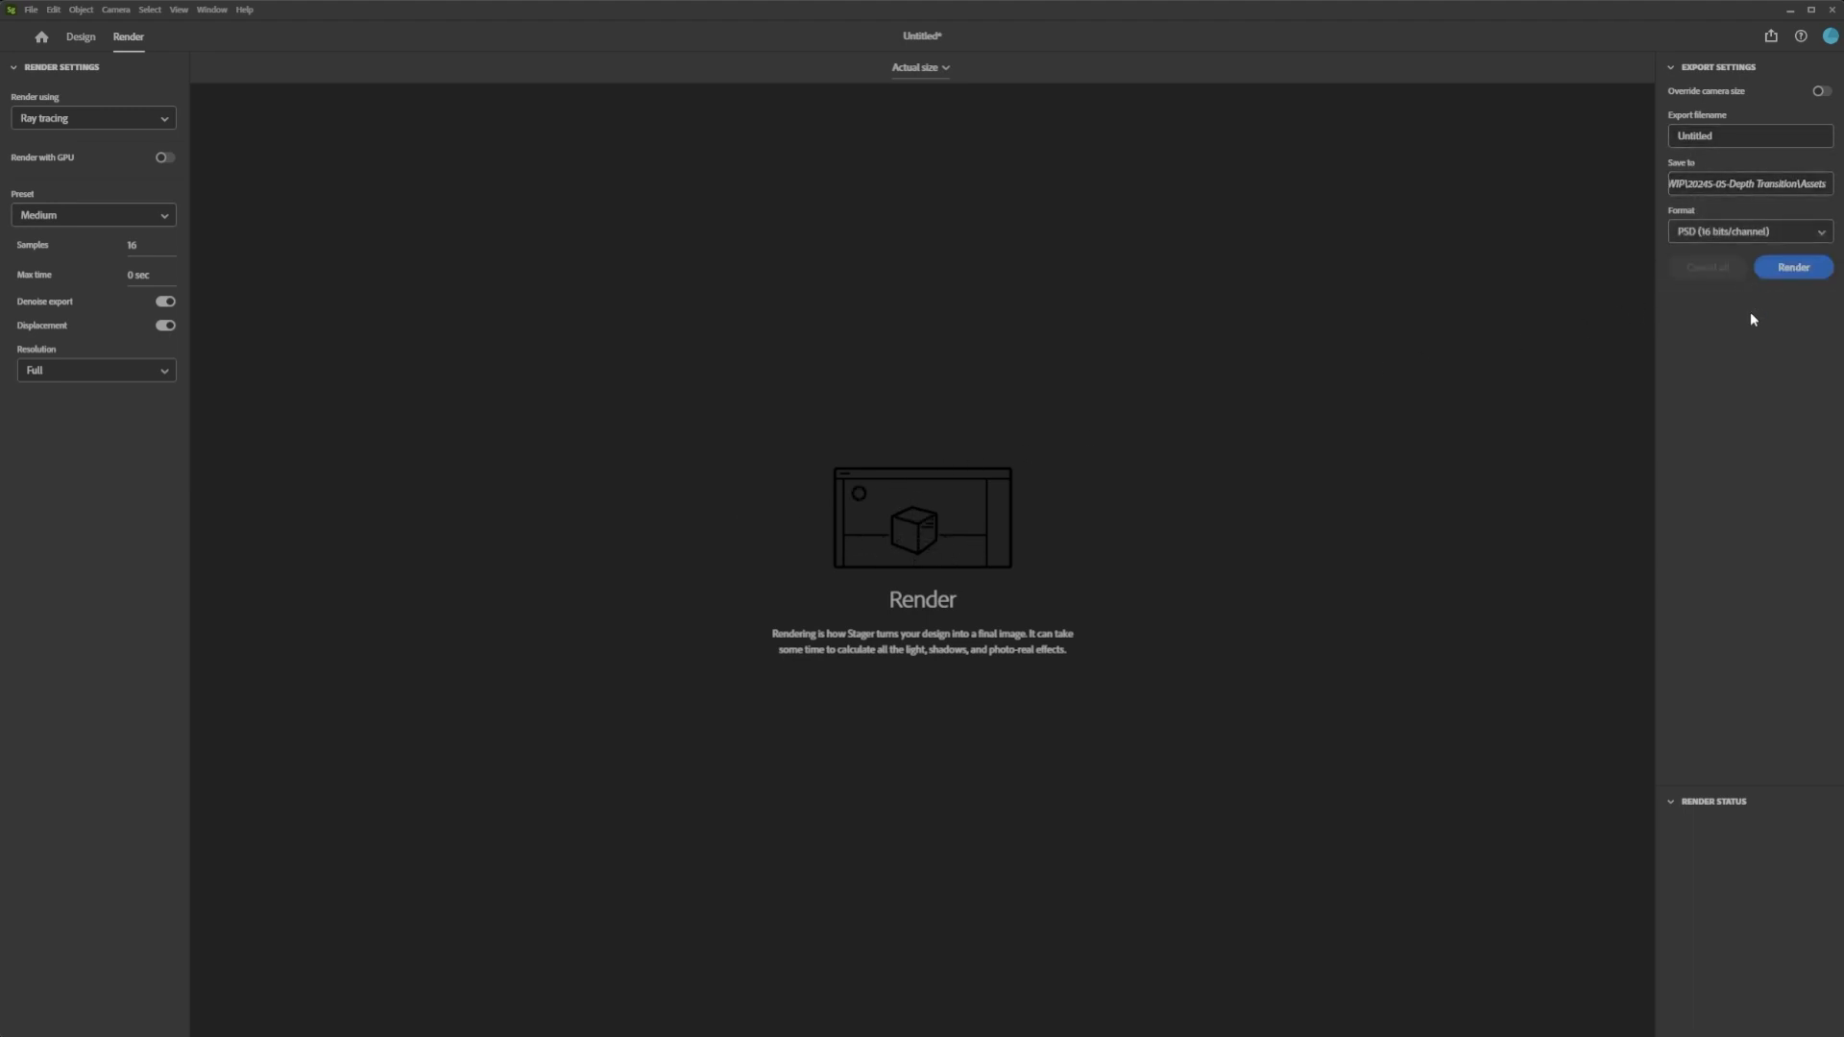
left_click(1731, 142)
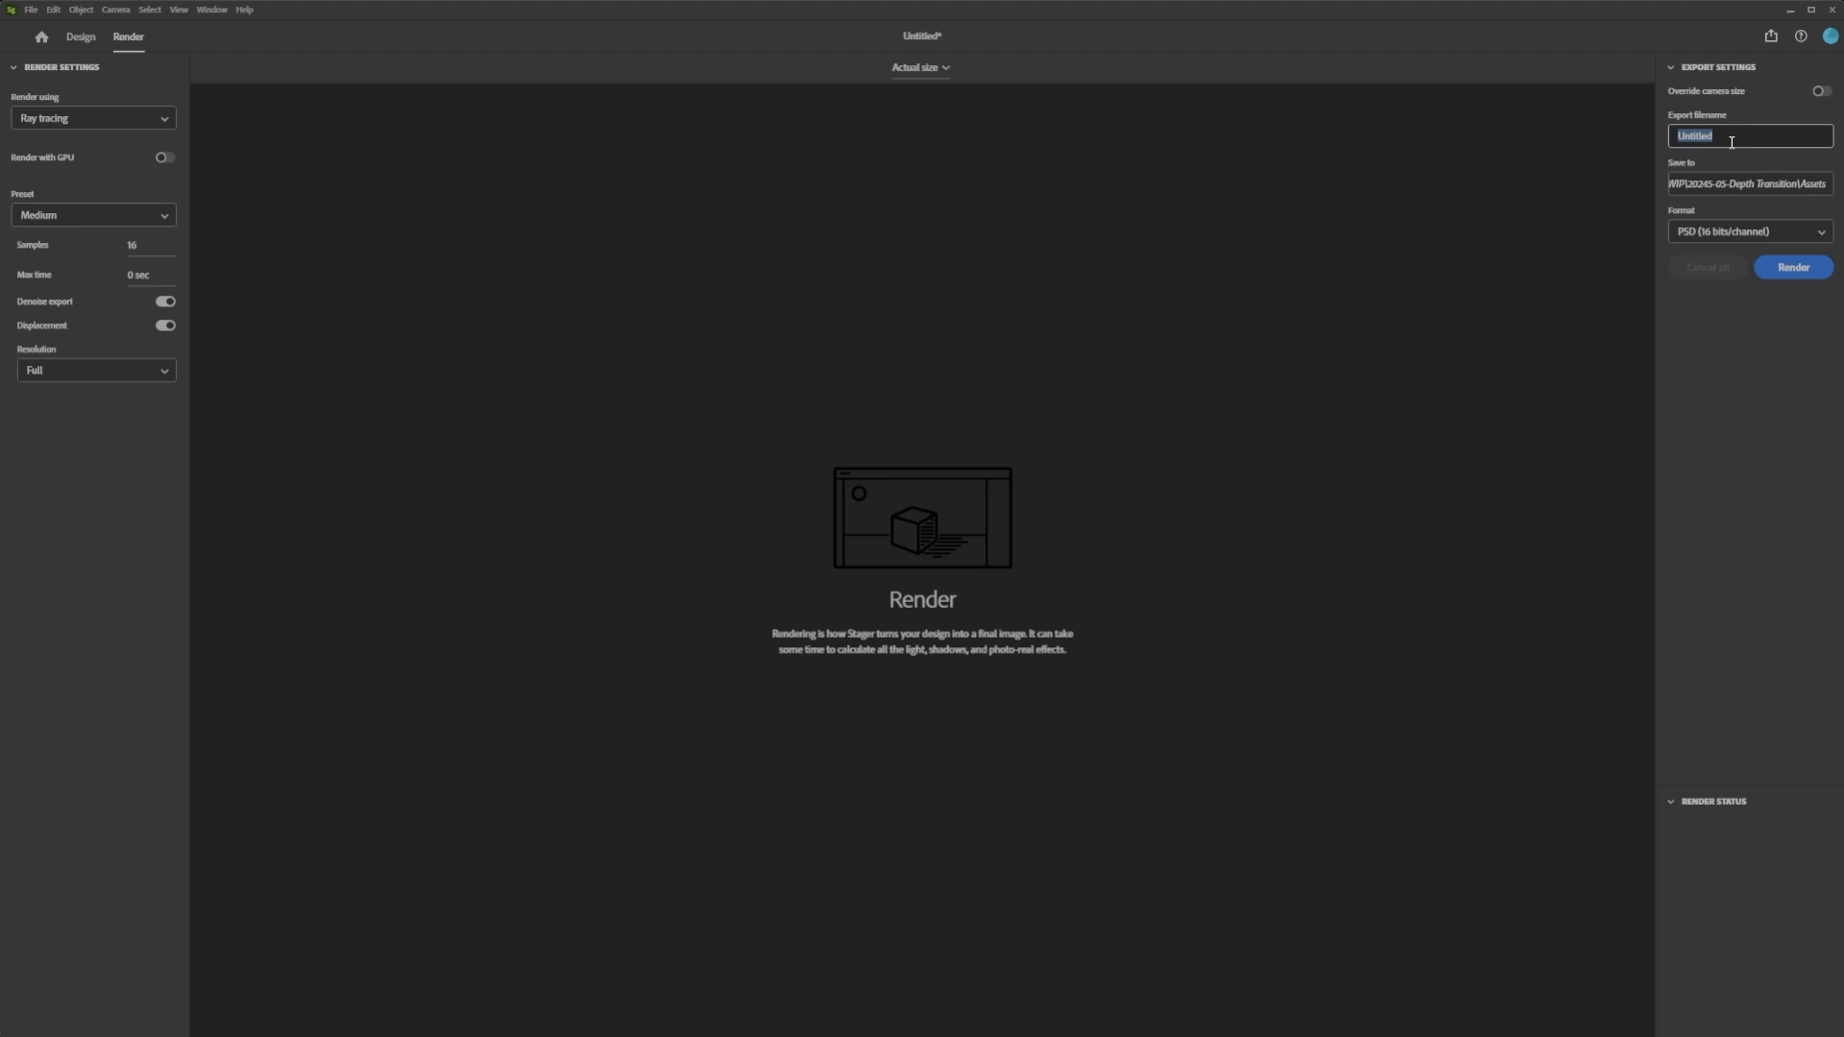
type("SecondEmpireHouse")
key("Return")
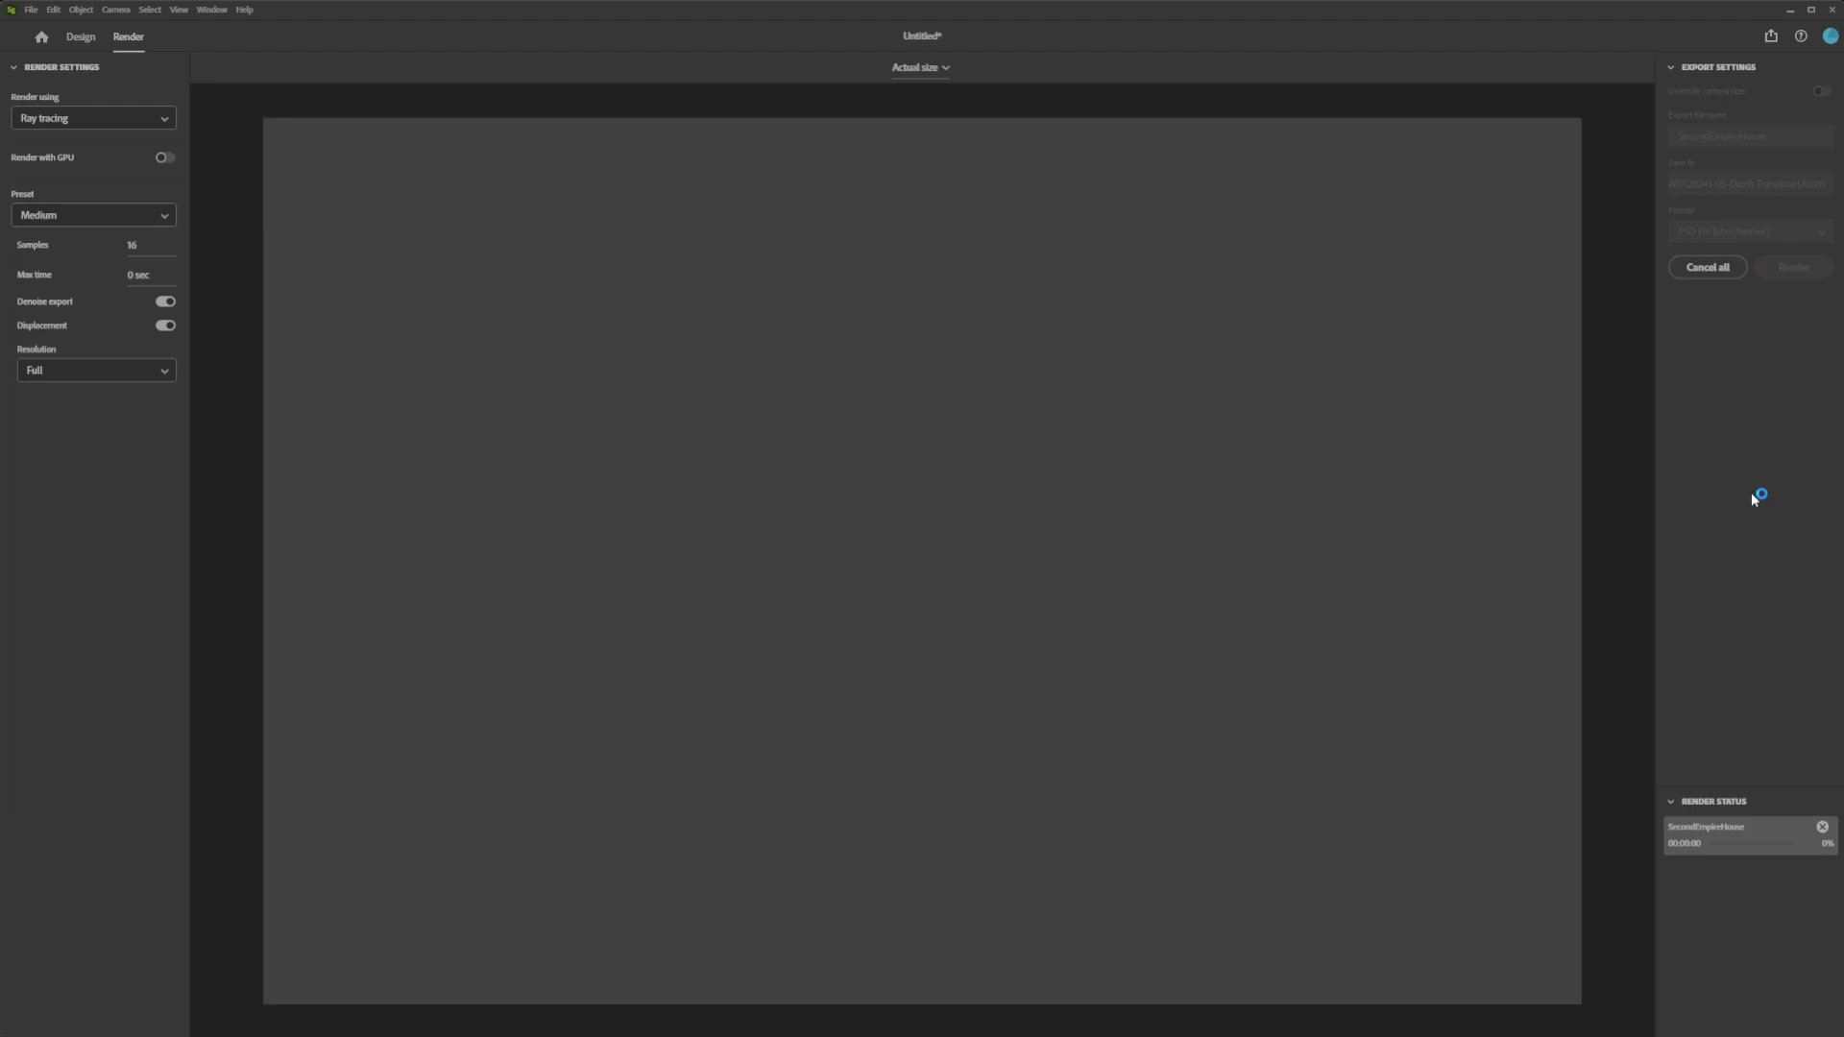
Launch Photoshop and open SecondEmpireHouse.psd from the Assets folder in it
key("super")
type("photo")
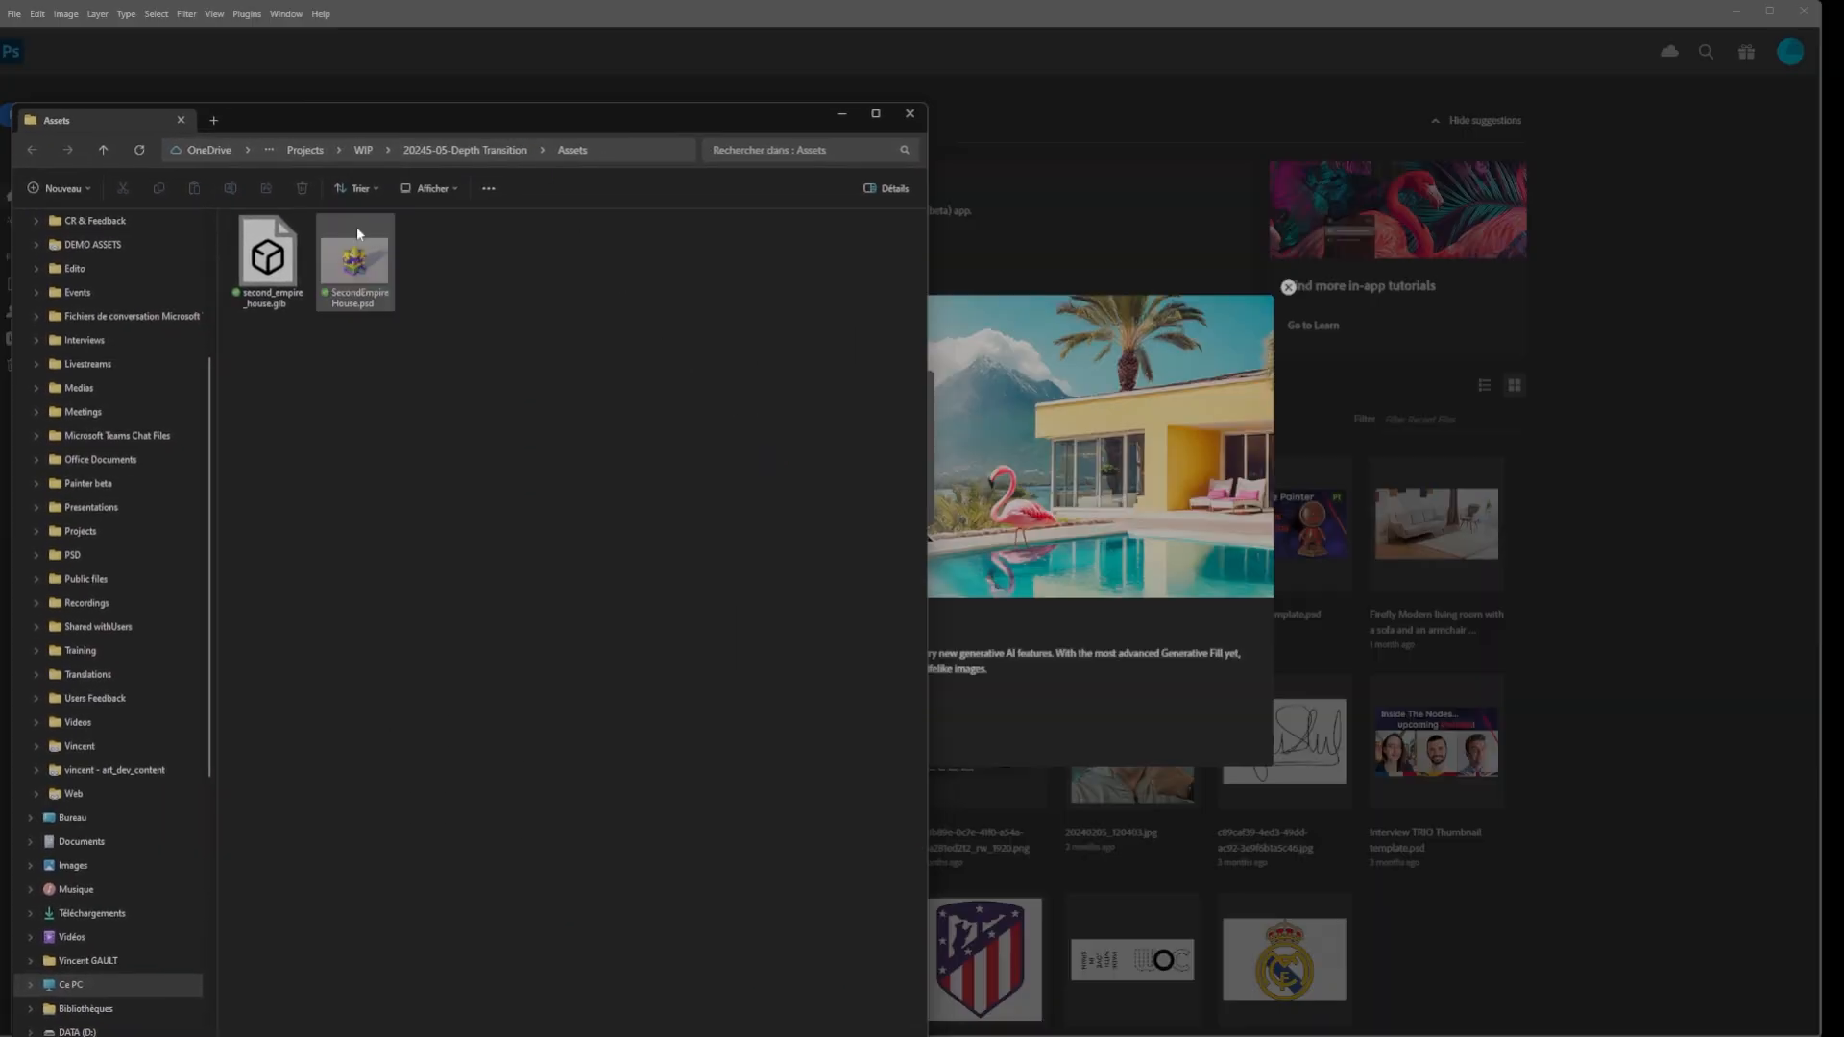
left_click_drag(357, 234, 909, 516)
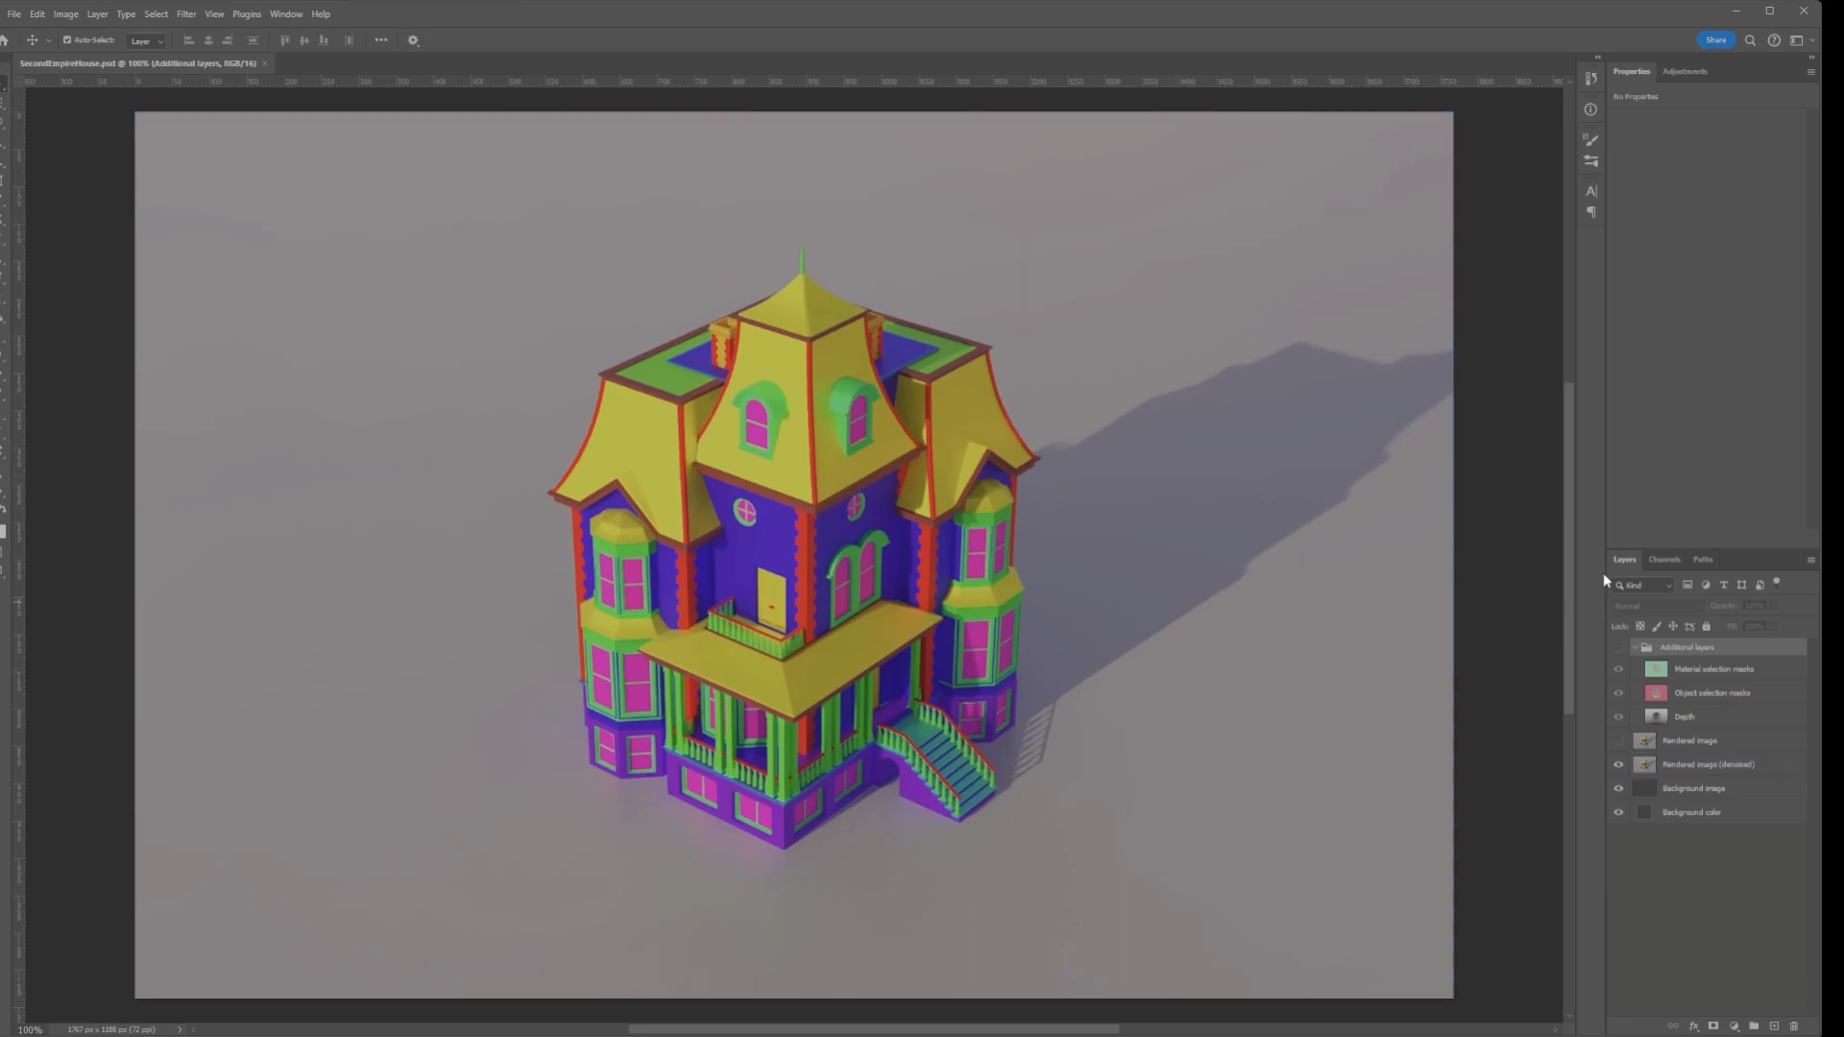
Show the Additional layers group to examine its material selection masks, object selection masks and depth layers individually, and hide the group again
left_click(1637, 692)
left_click(1632, 668)
left_click(1618, 668)
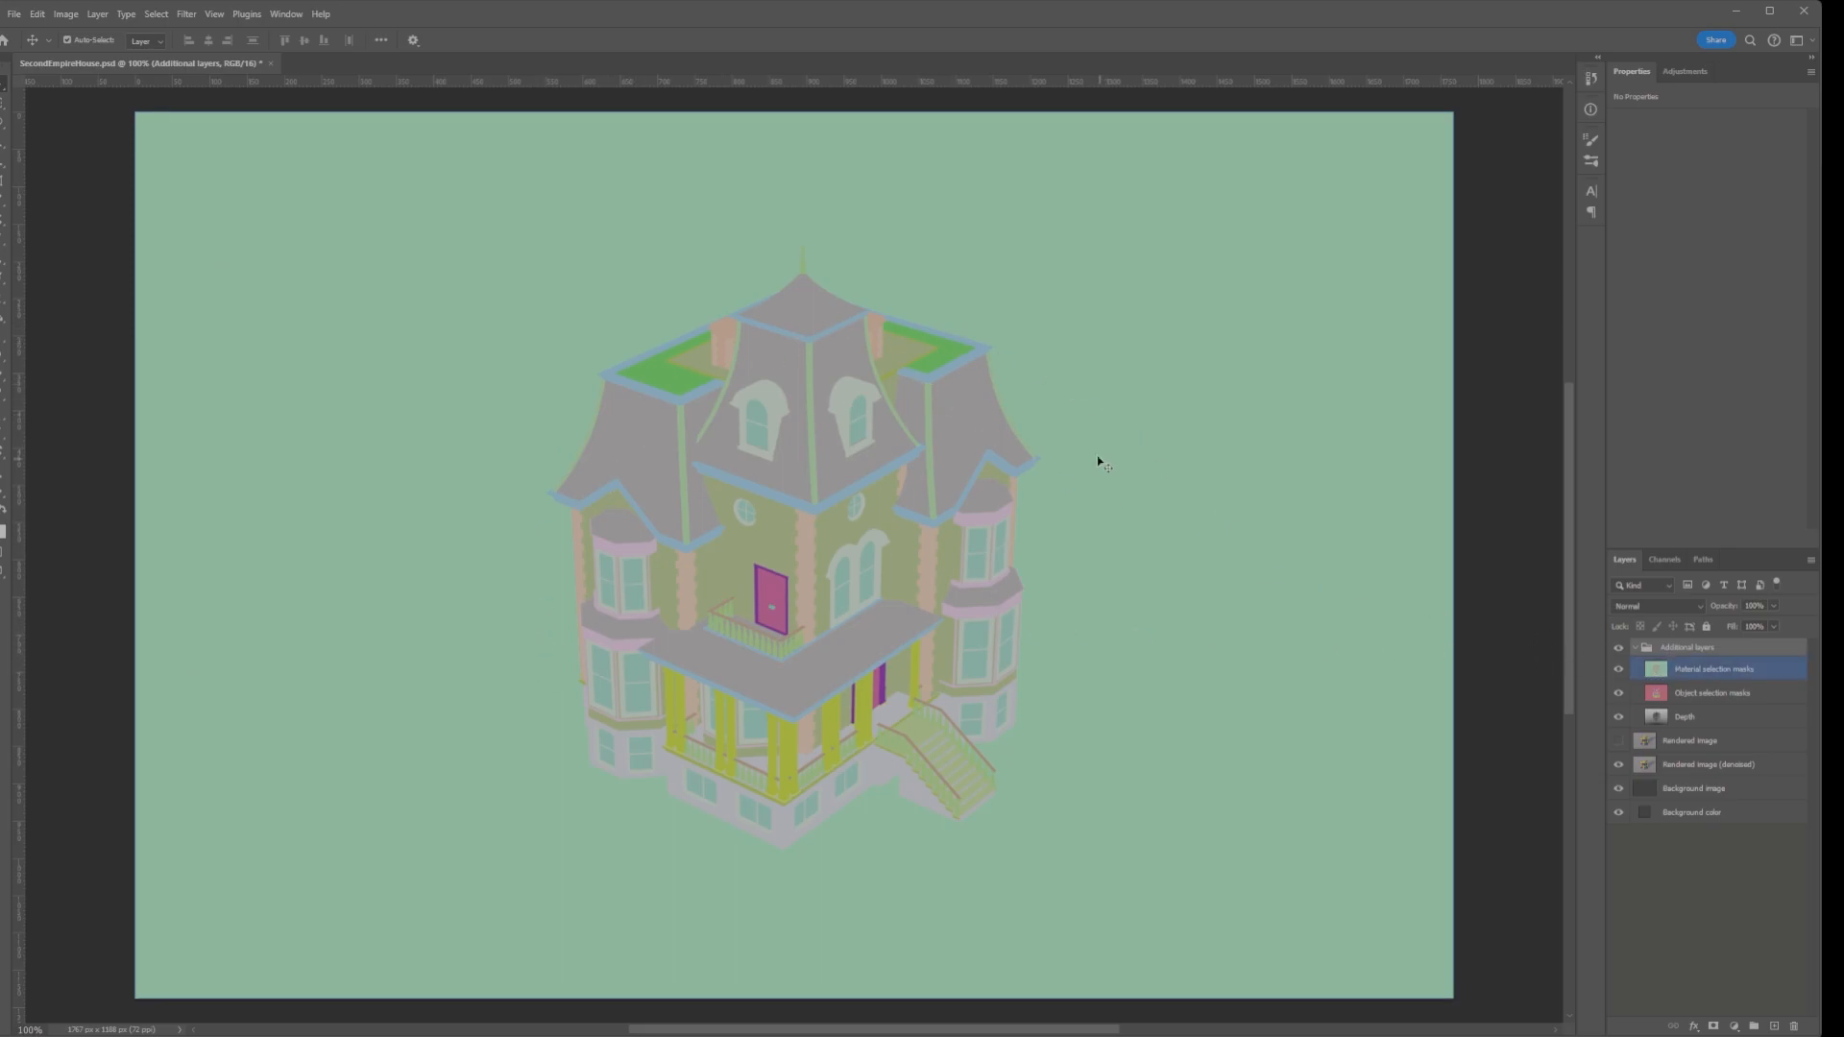
left_click(1619, 670)
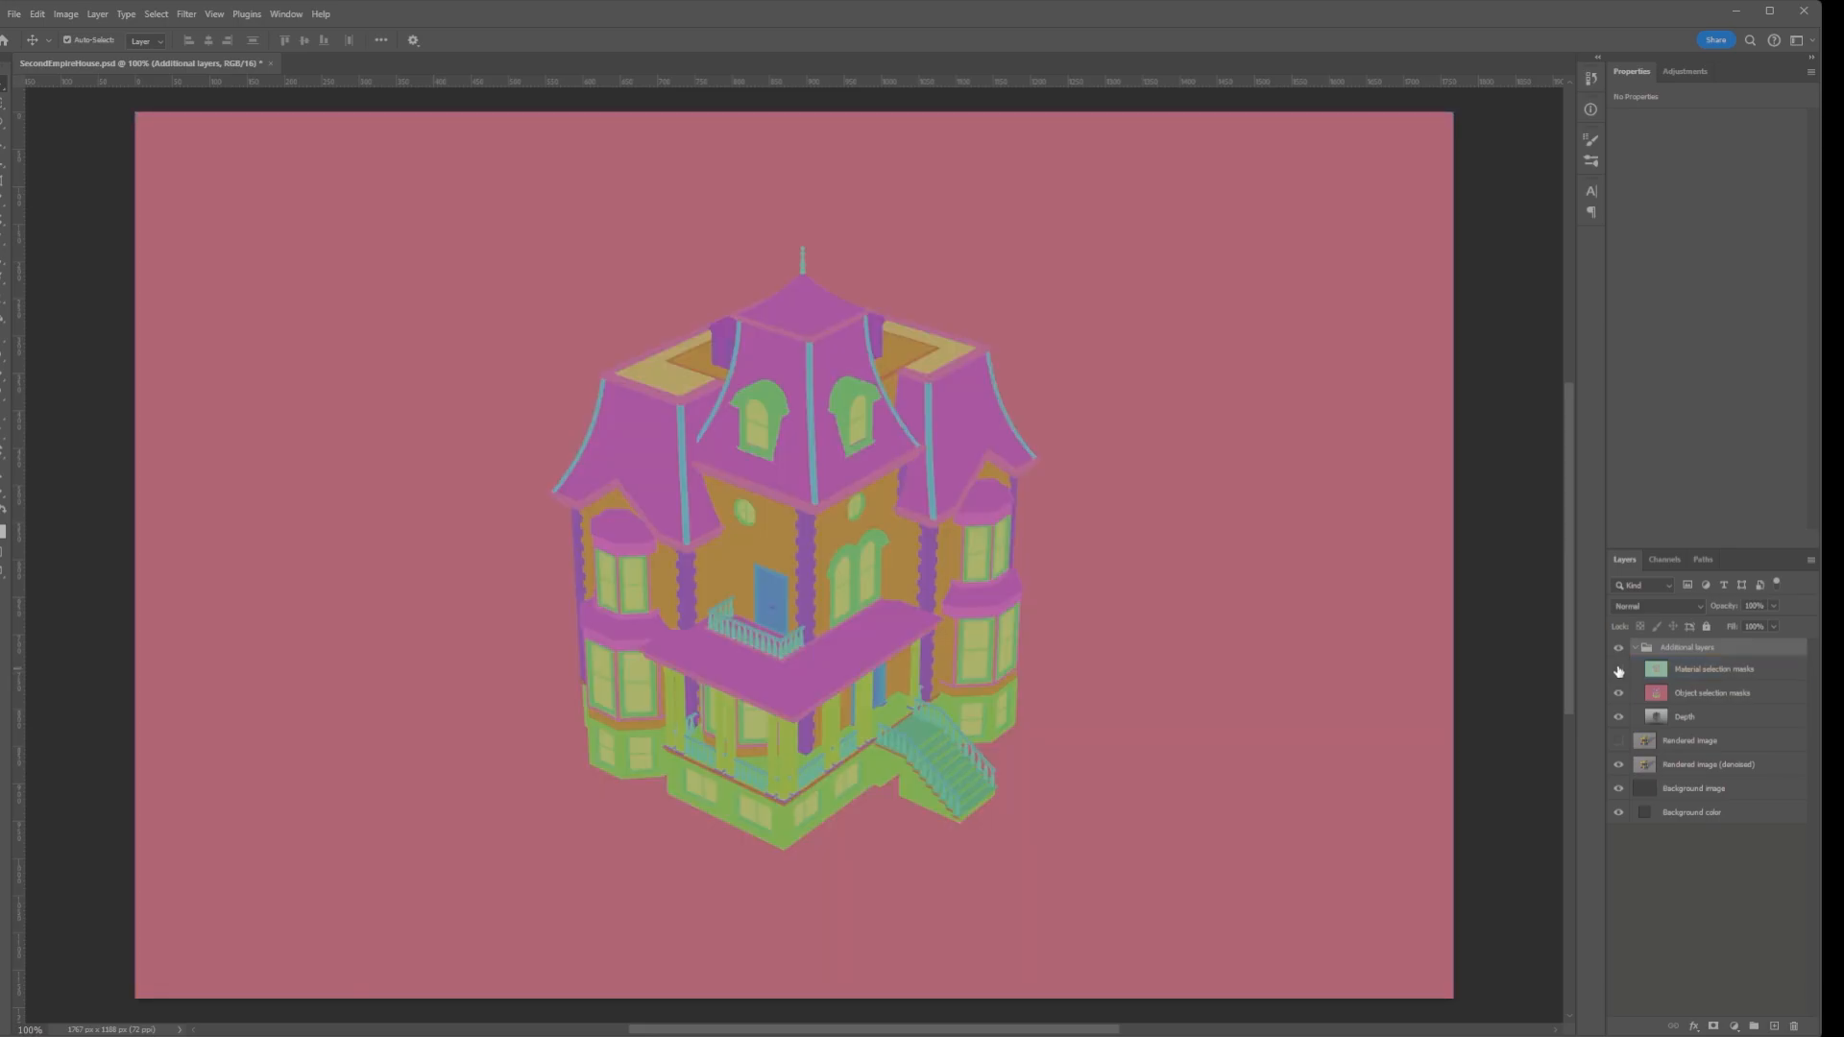
left_click(1618, 692)
left_click(1700, 717)
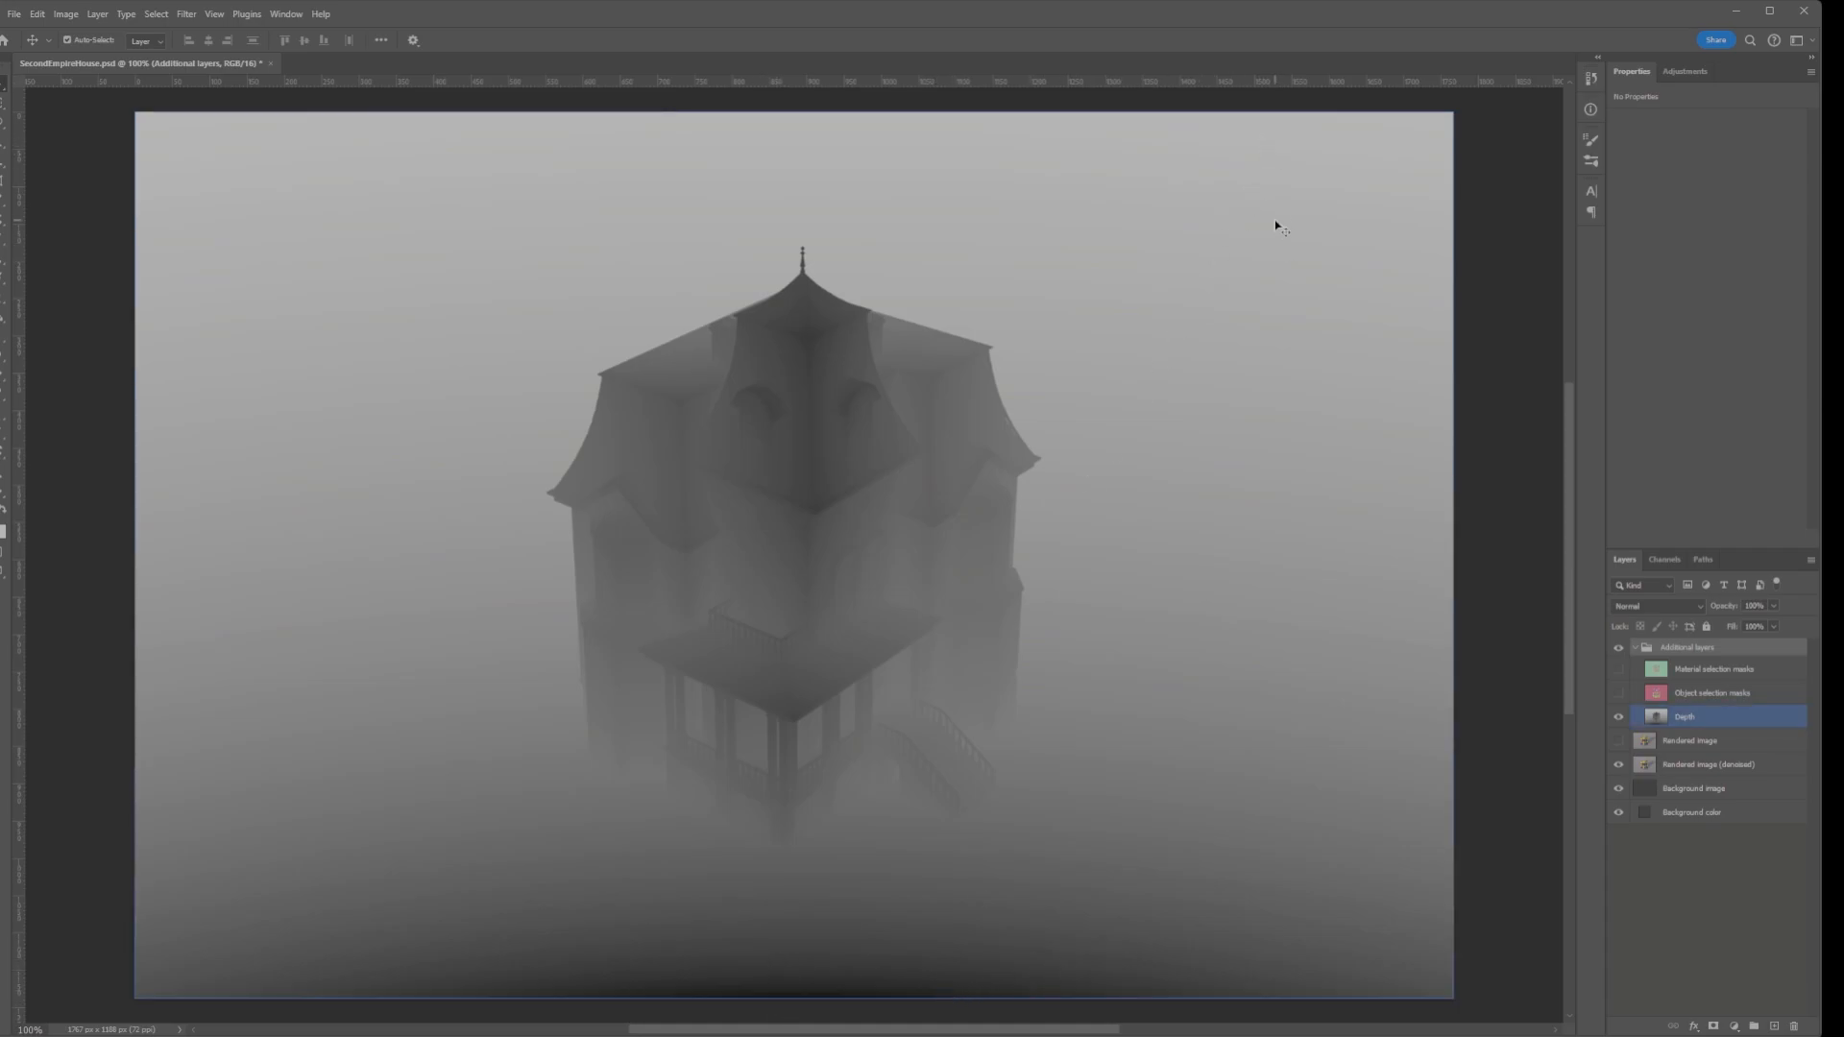
left_click(1489, 254)
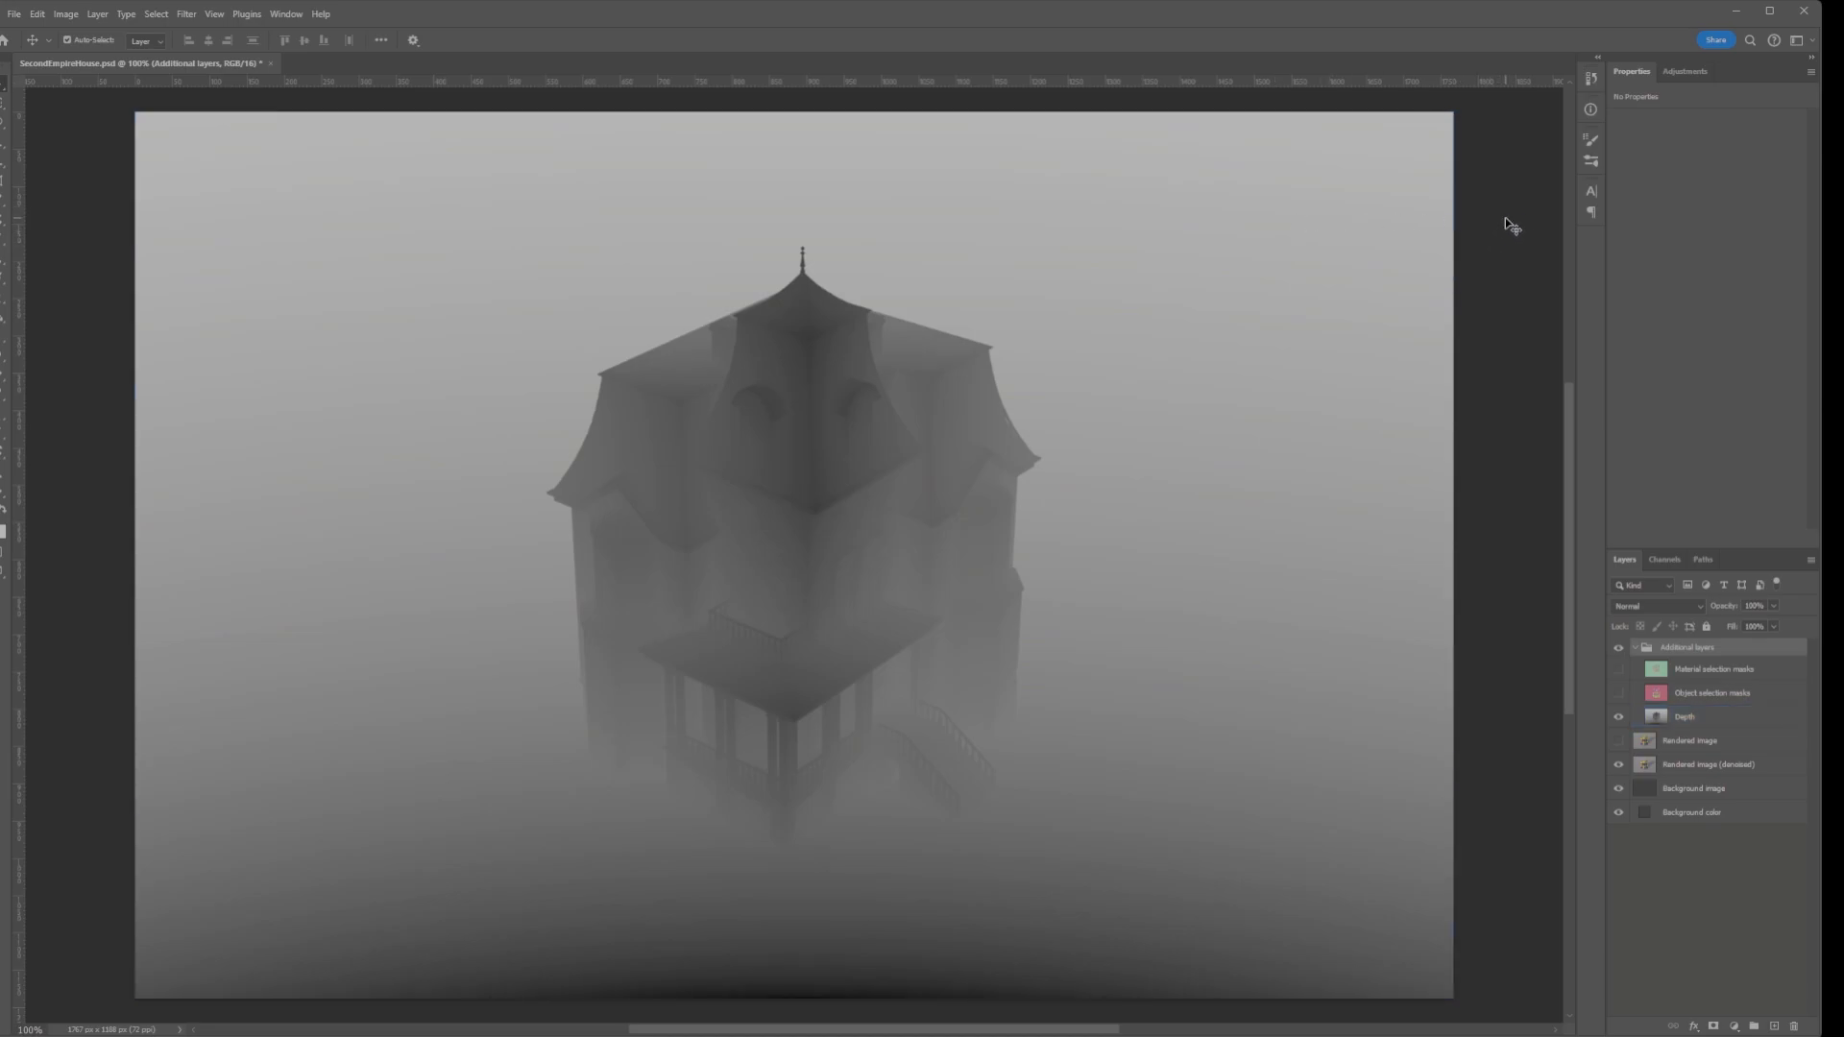
left_click(1749, 761)
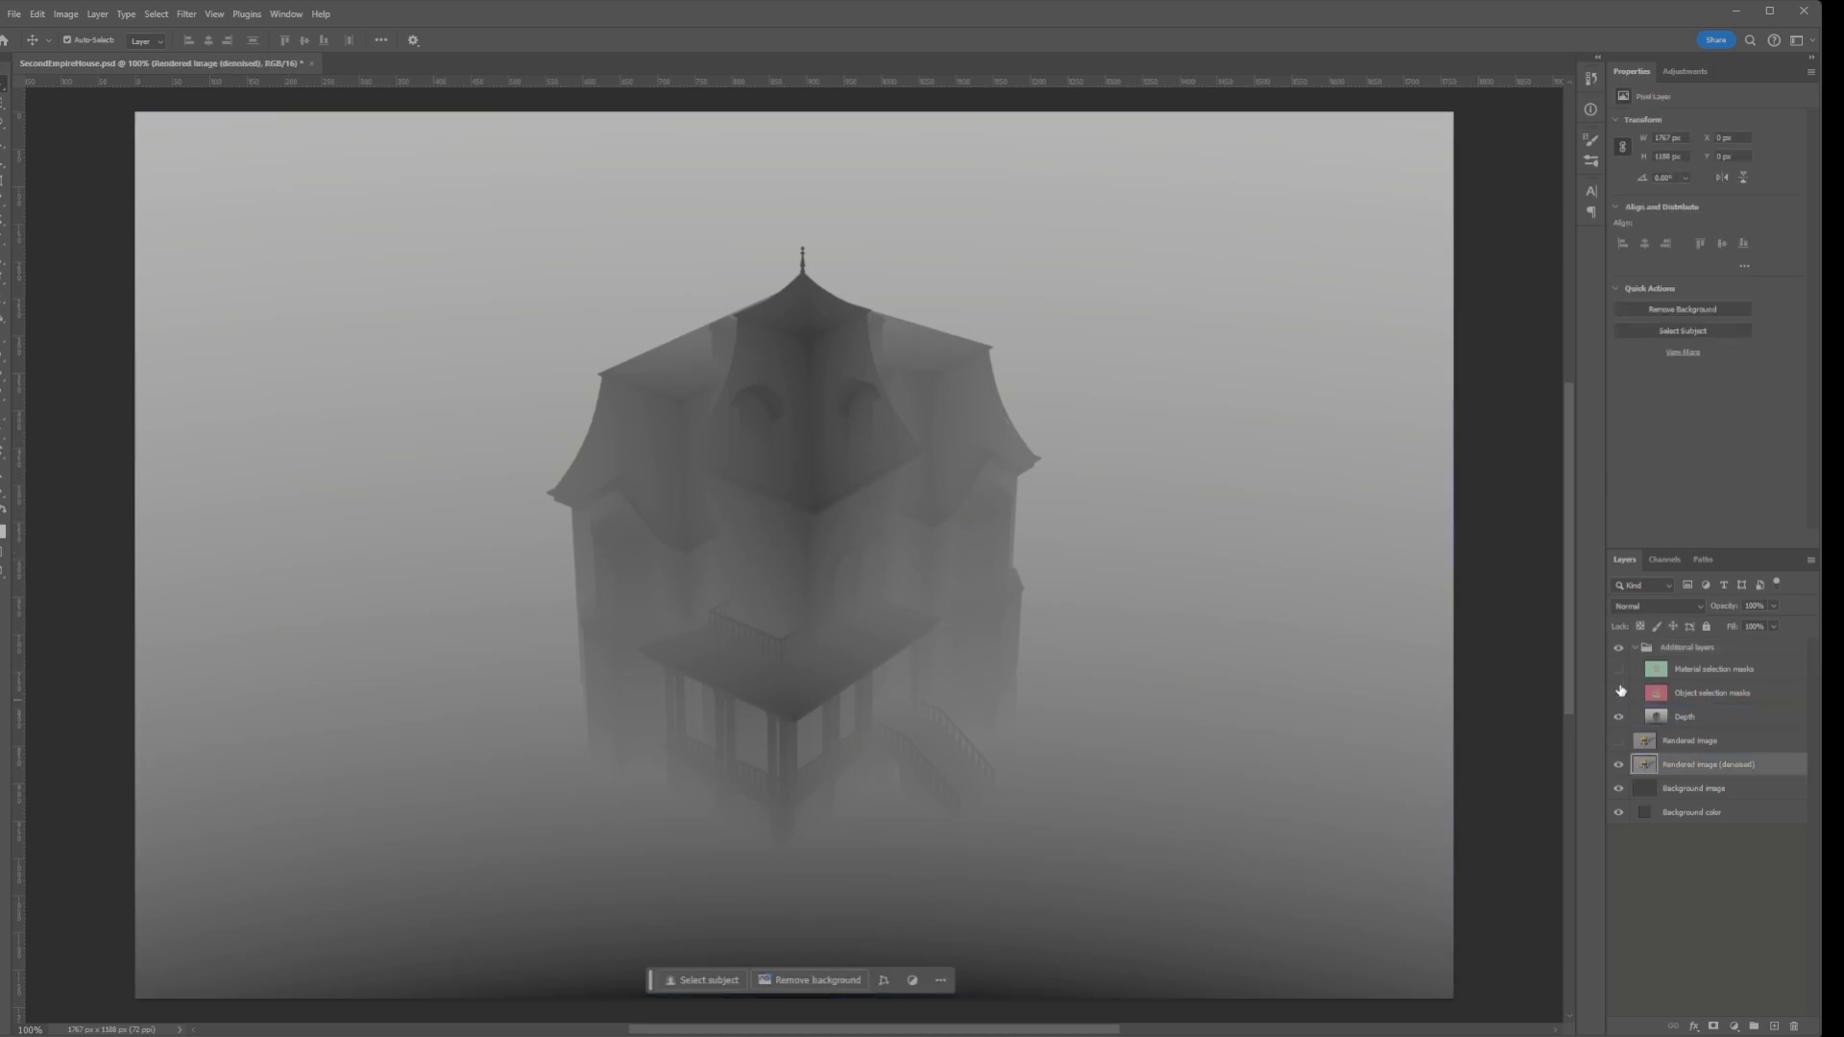
left_click(1619, 647)
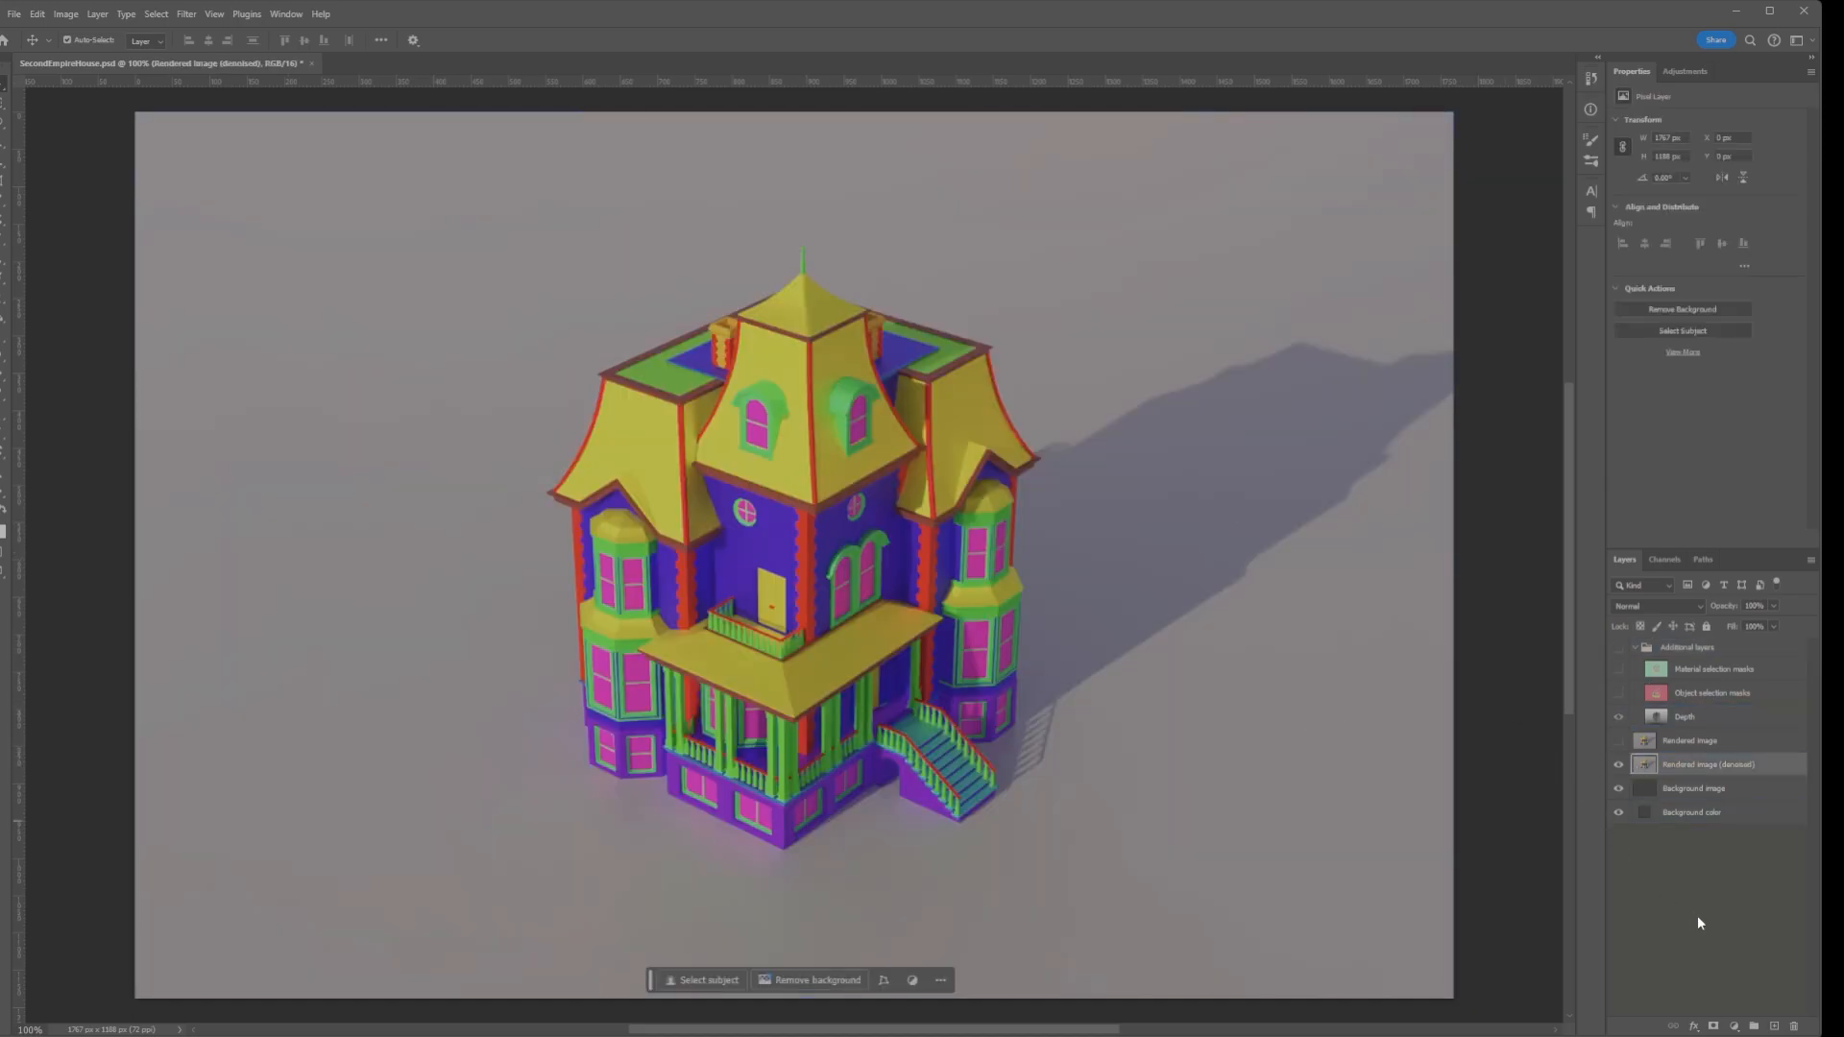
key("ctrl+alt+shift+s")
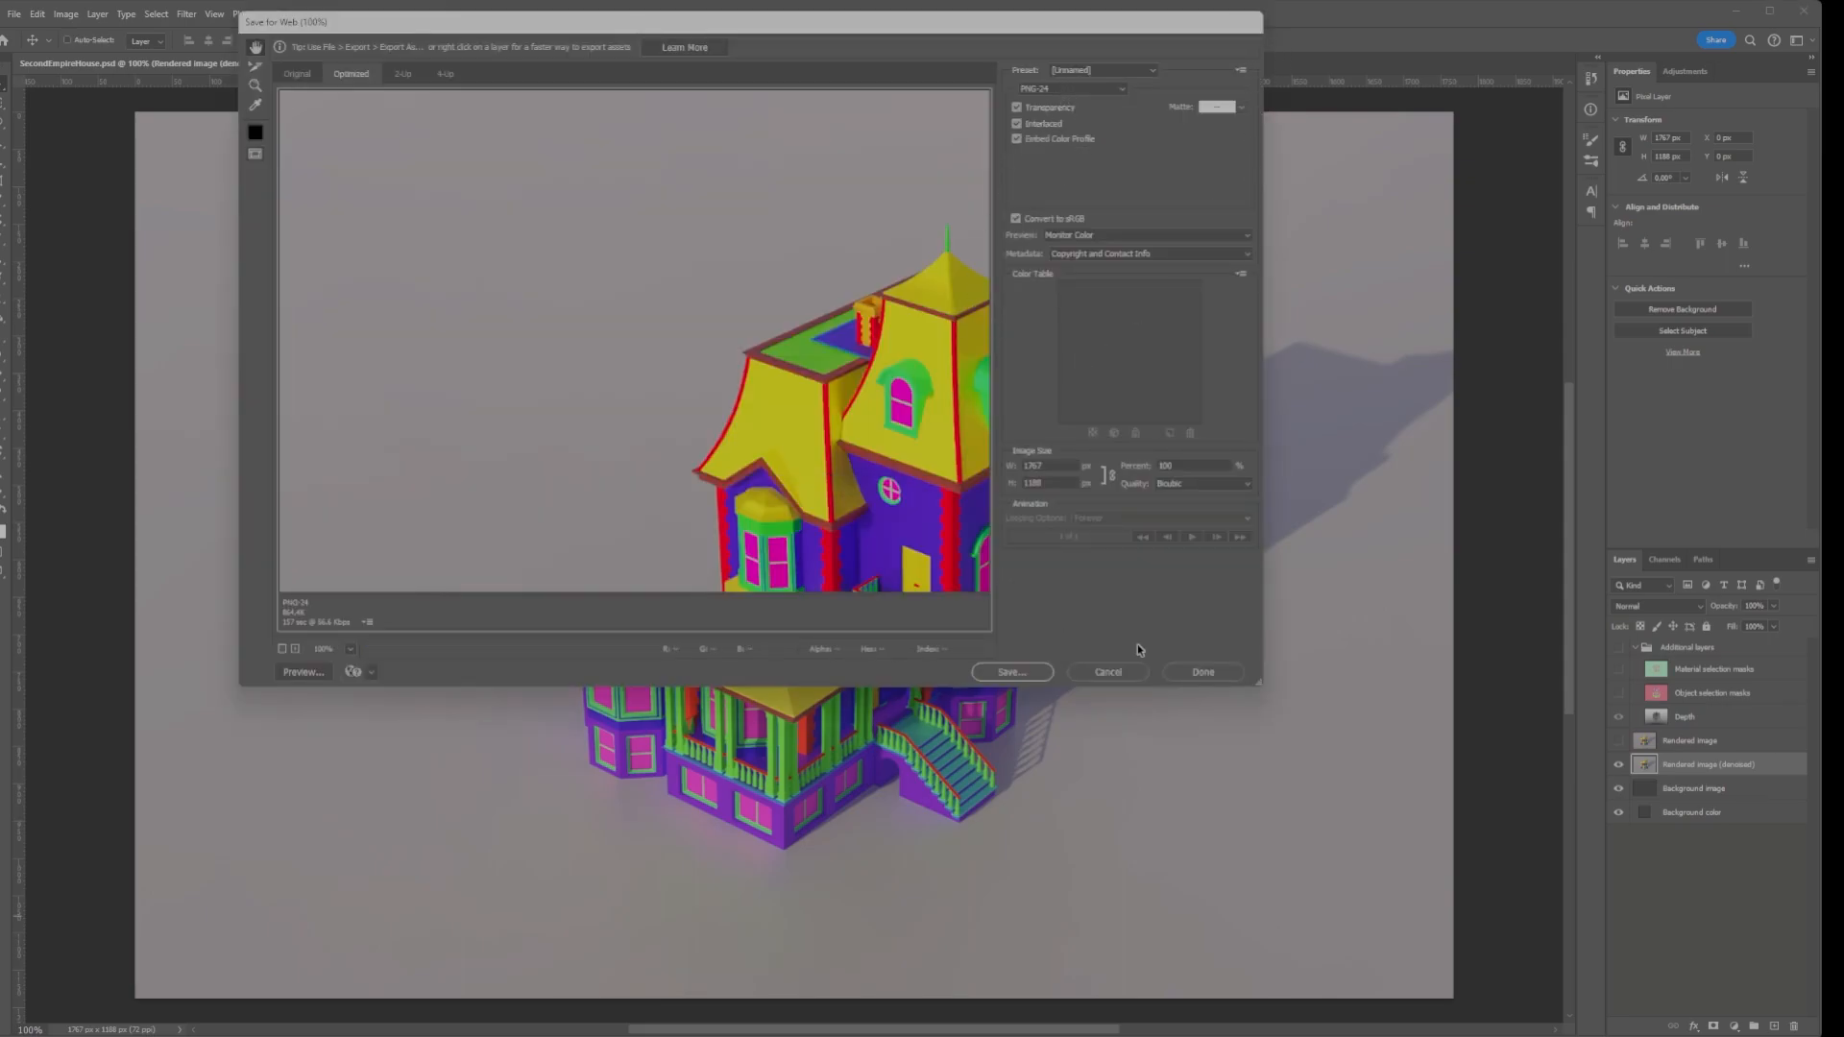
left_click(1203, 672)
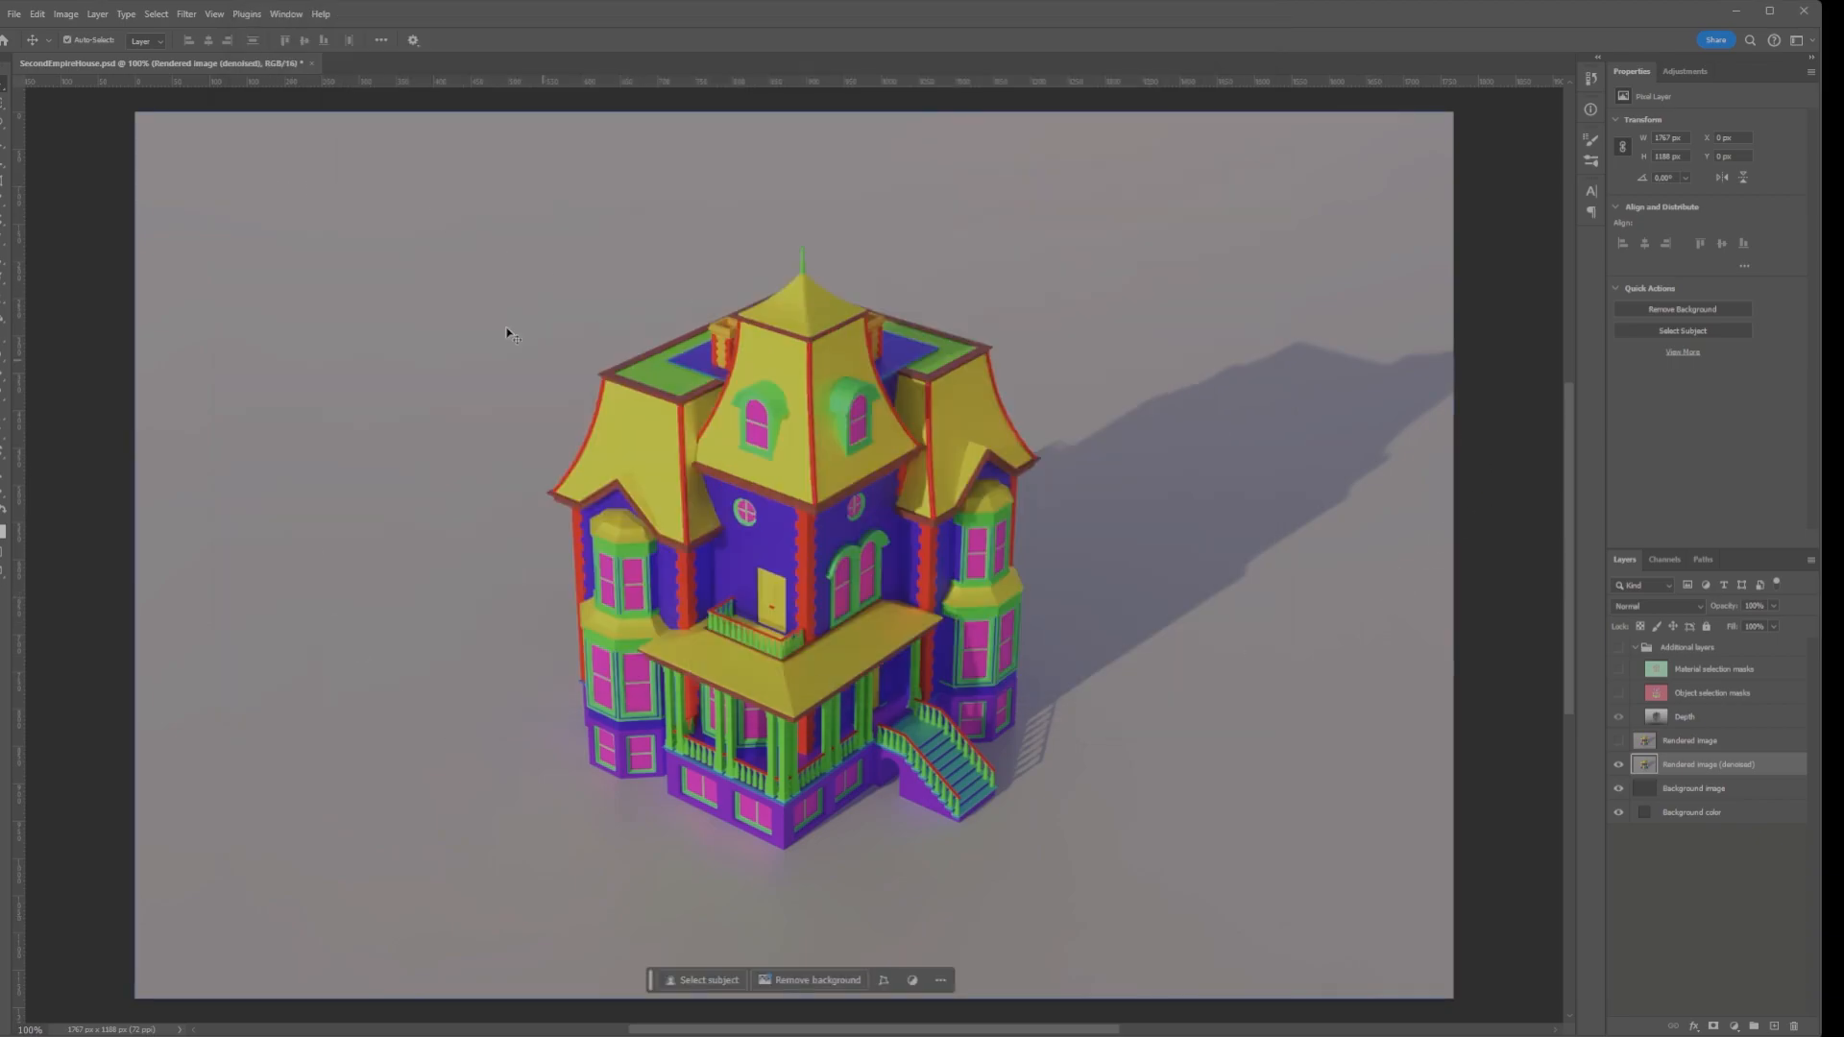
key("ctrl+alt+i")
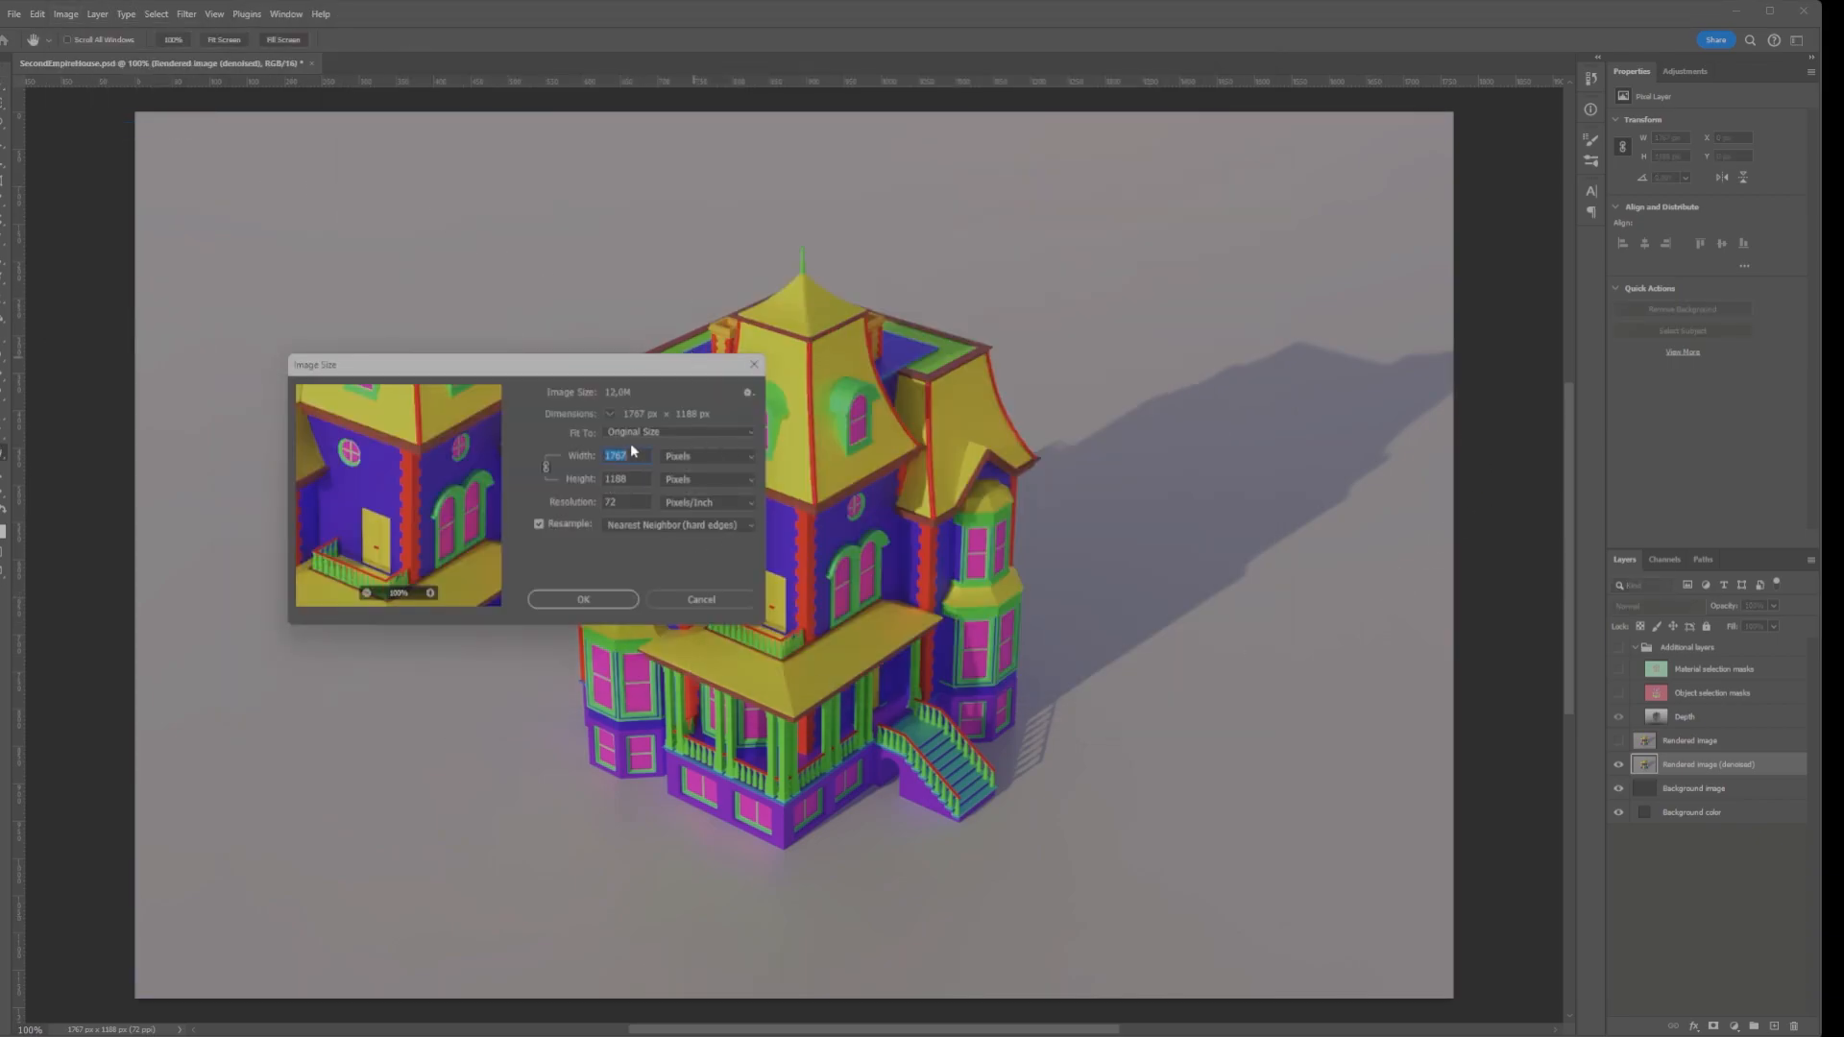
left_click(754, 364)
Reduce the canvas width to 1188 pixels to make the document square around the house
key("ctrl+alt+c")
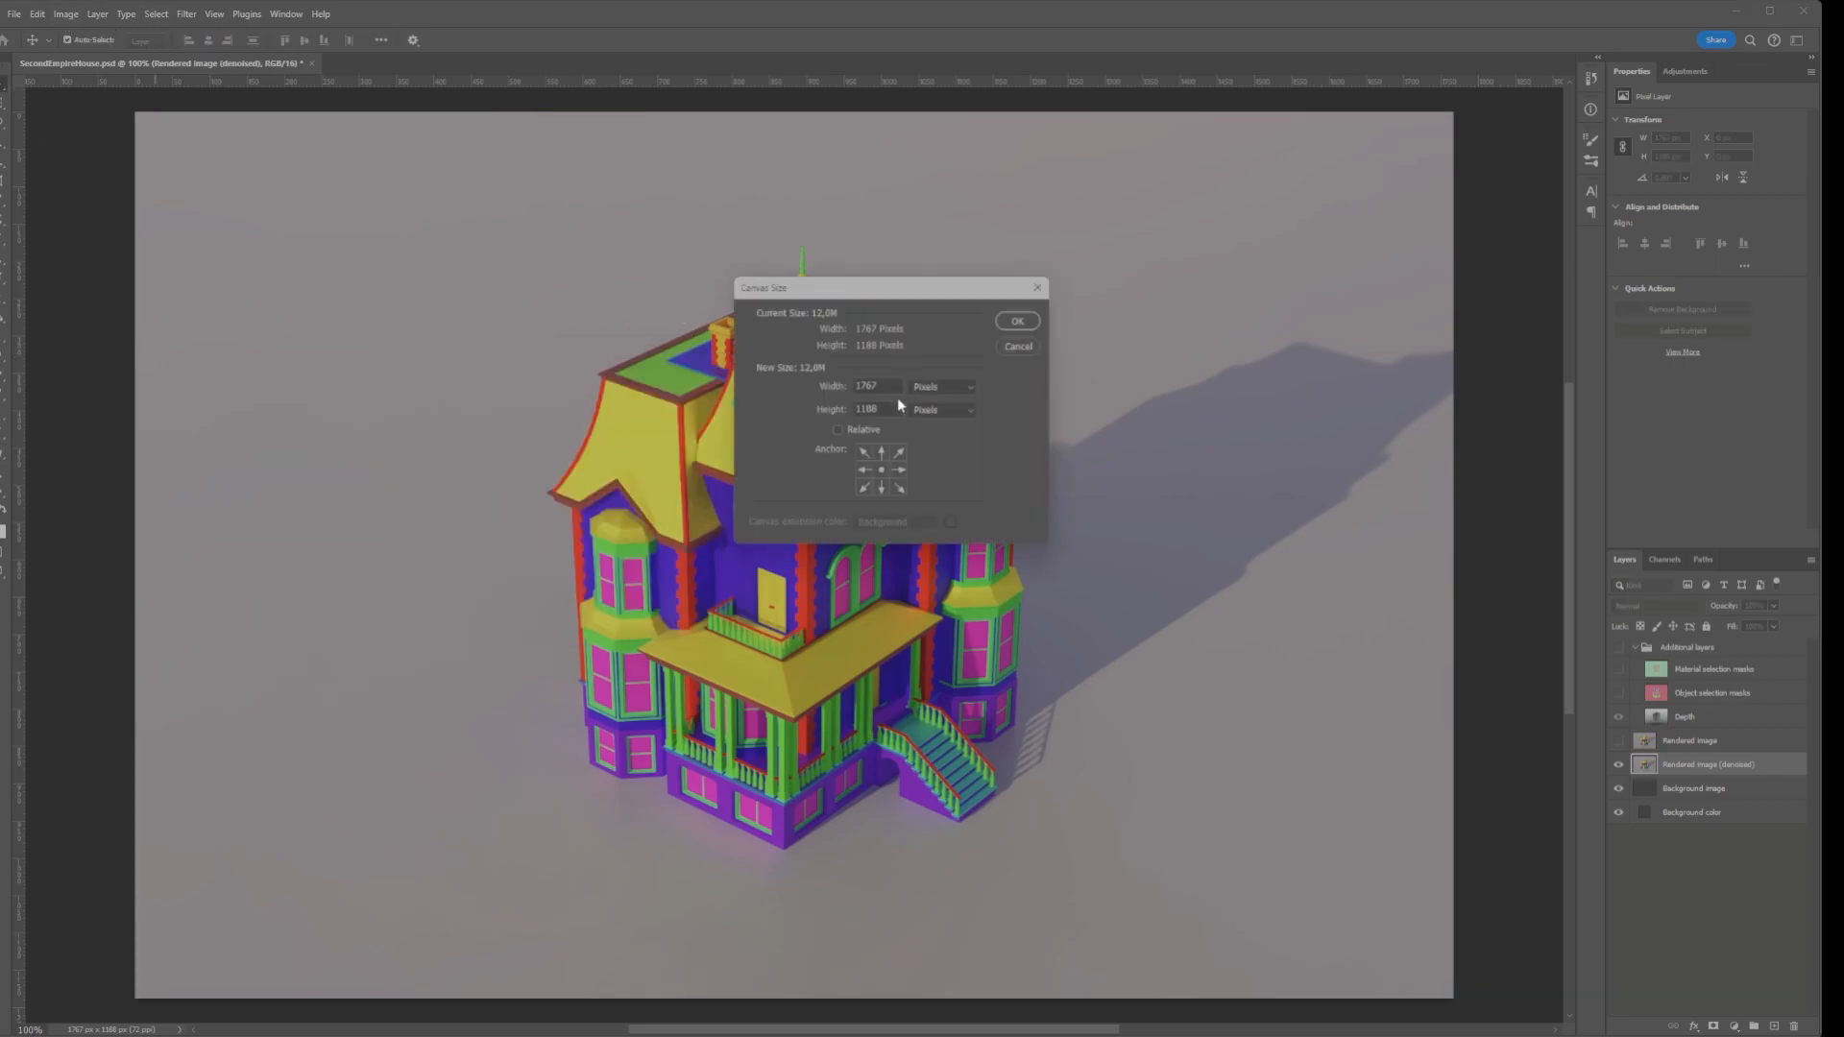
type("1188")
left_click(1017, 321)
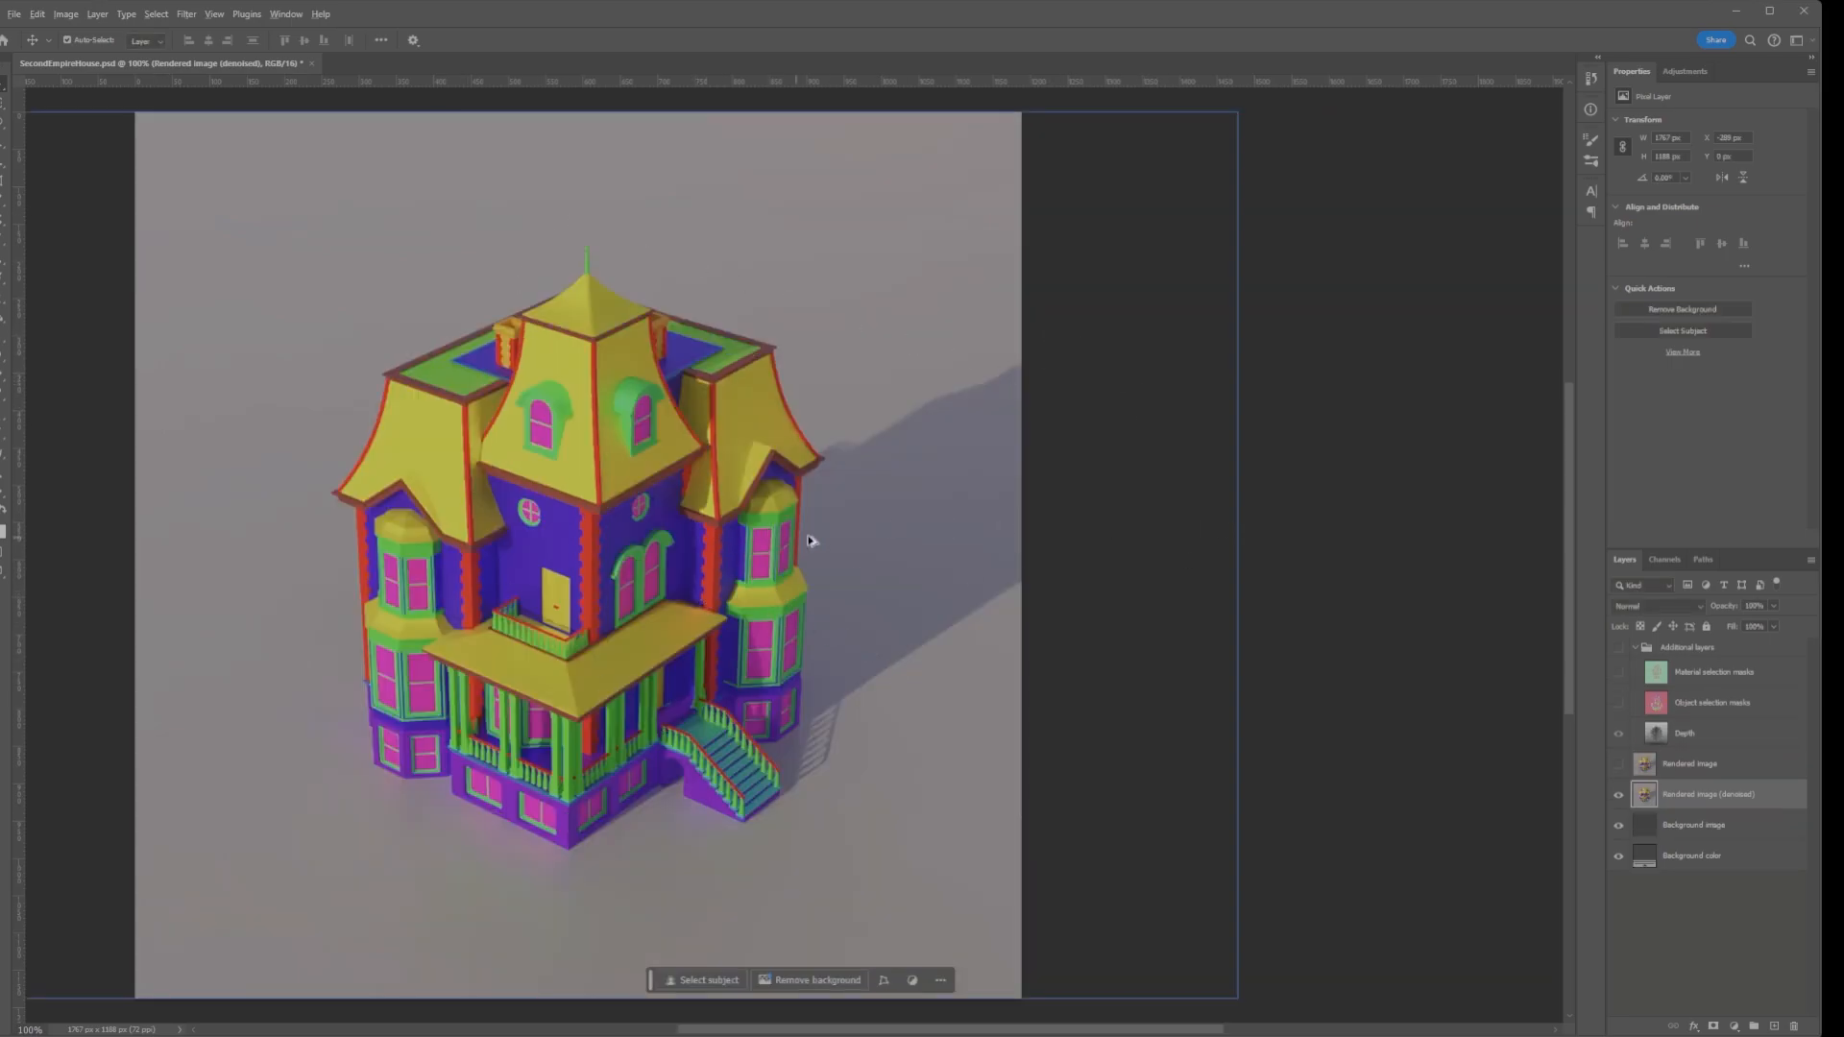
left_click_drag(1294, 463, 1495, 449)
left_click(154, 159)
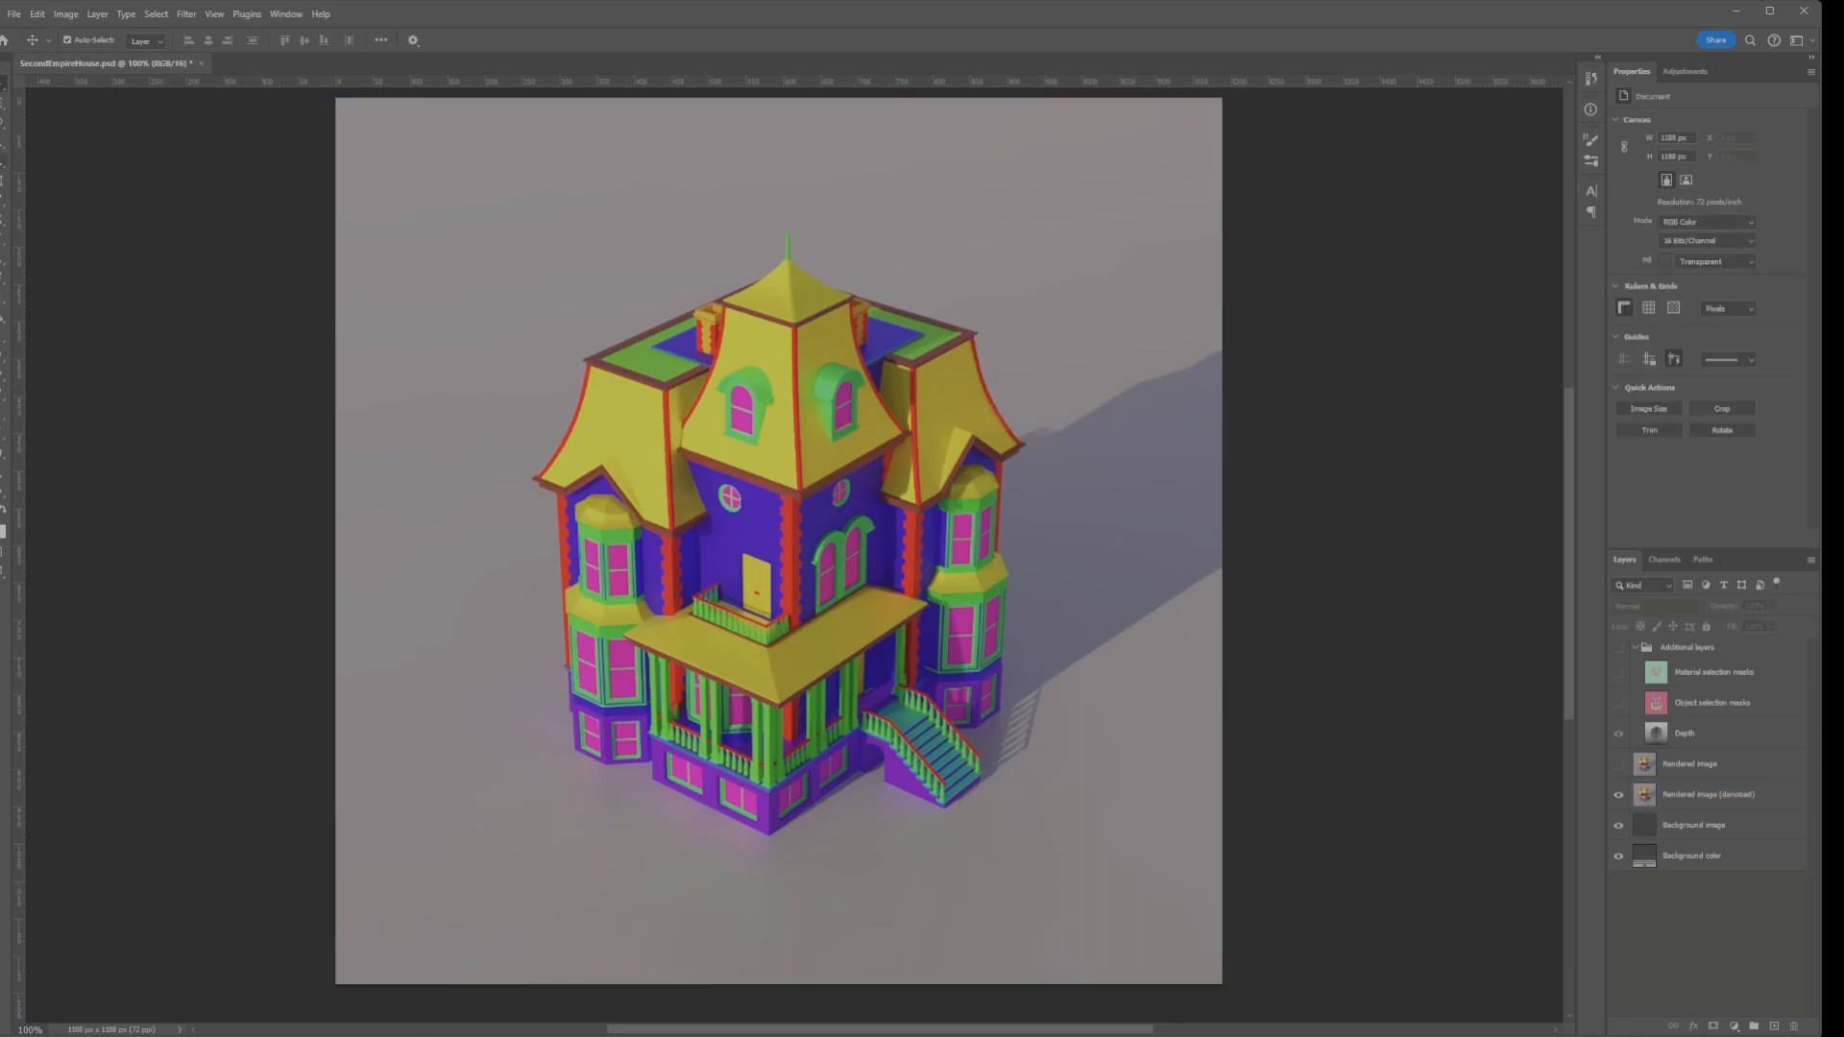
Crop the image symmetrically about its centre at a 1:1 ratio to about 1000 px per side
left_click(2, 170)
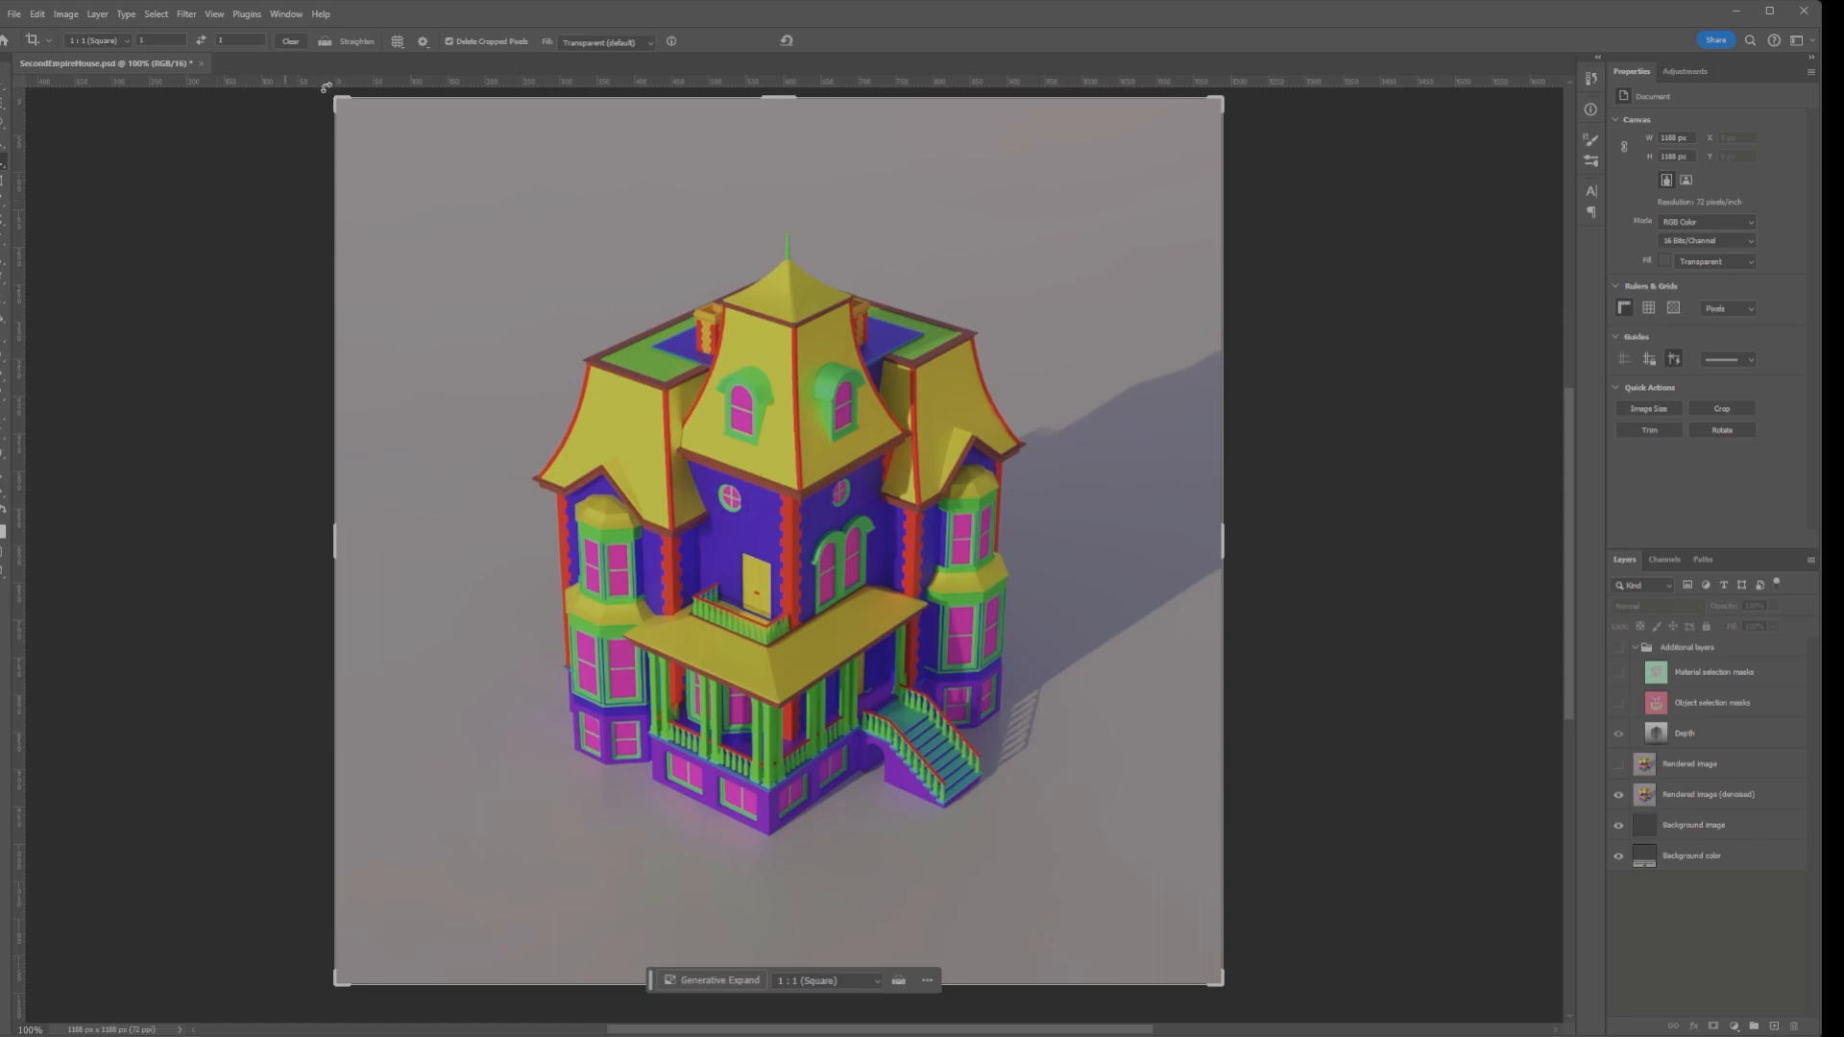
left_click_drag(336, 101, 407, 159, "alt")
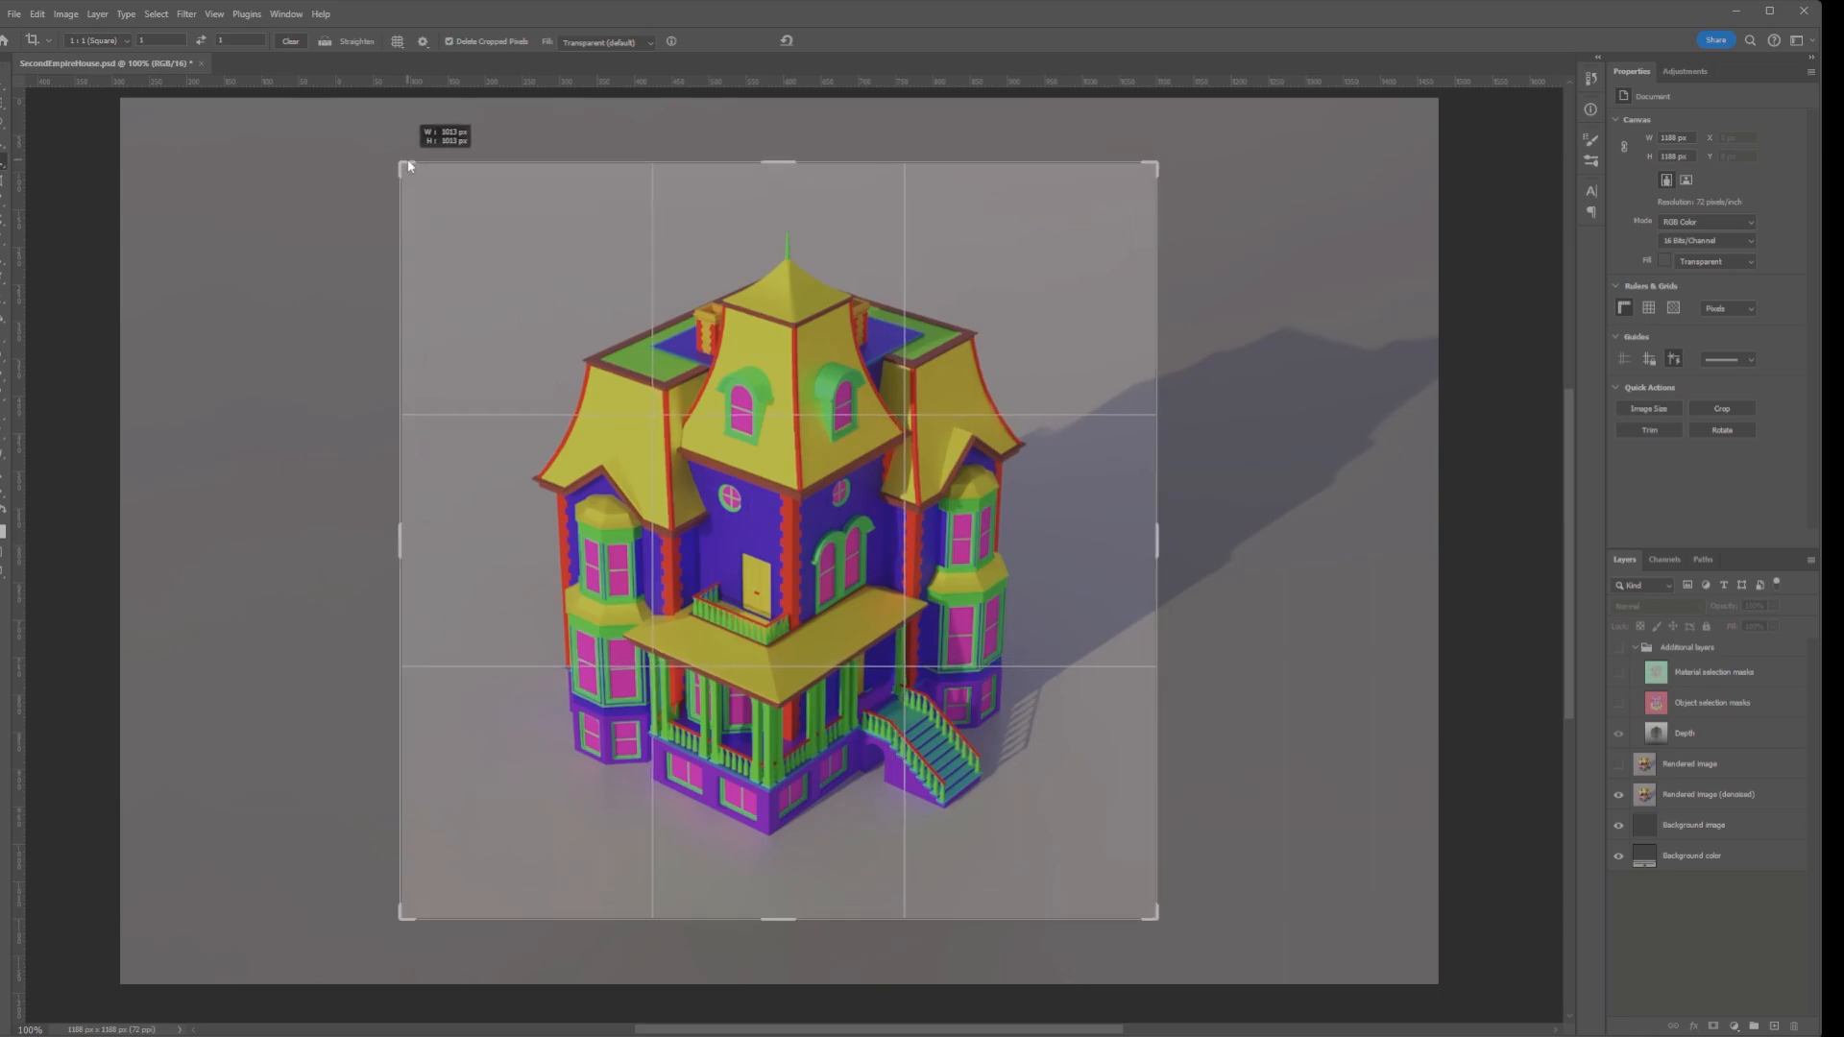
key("Return")
Export the cropped house for web as a PNG-24 into the Videos\Rushes folder of the Depth Transition project
key("ctrl+alt+shift+s")
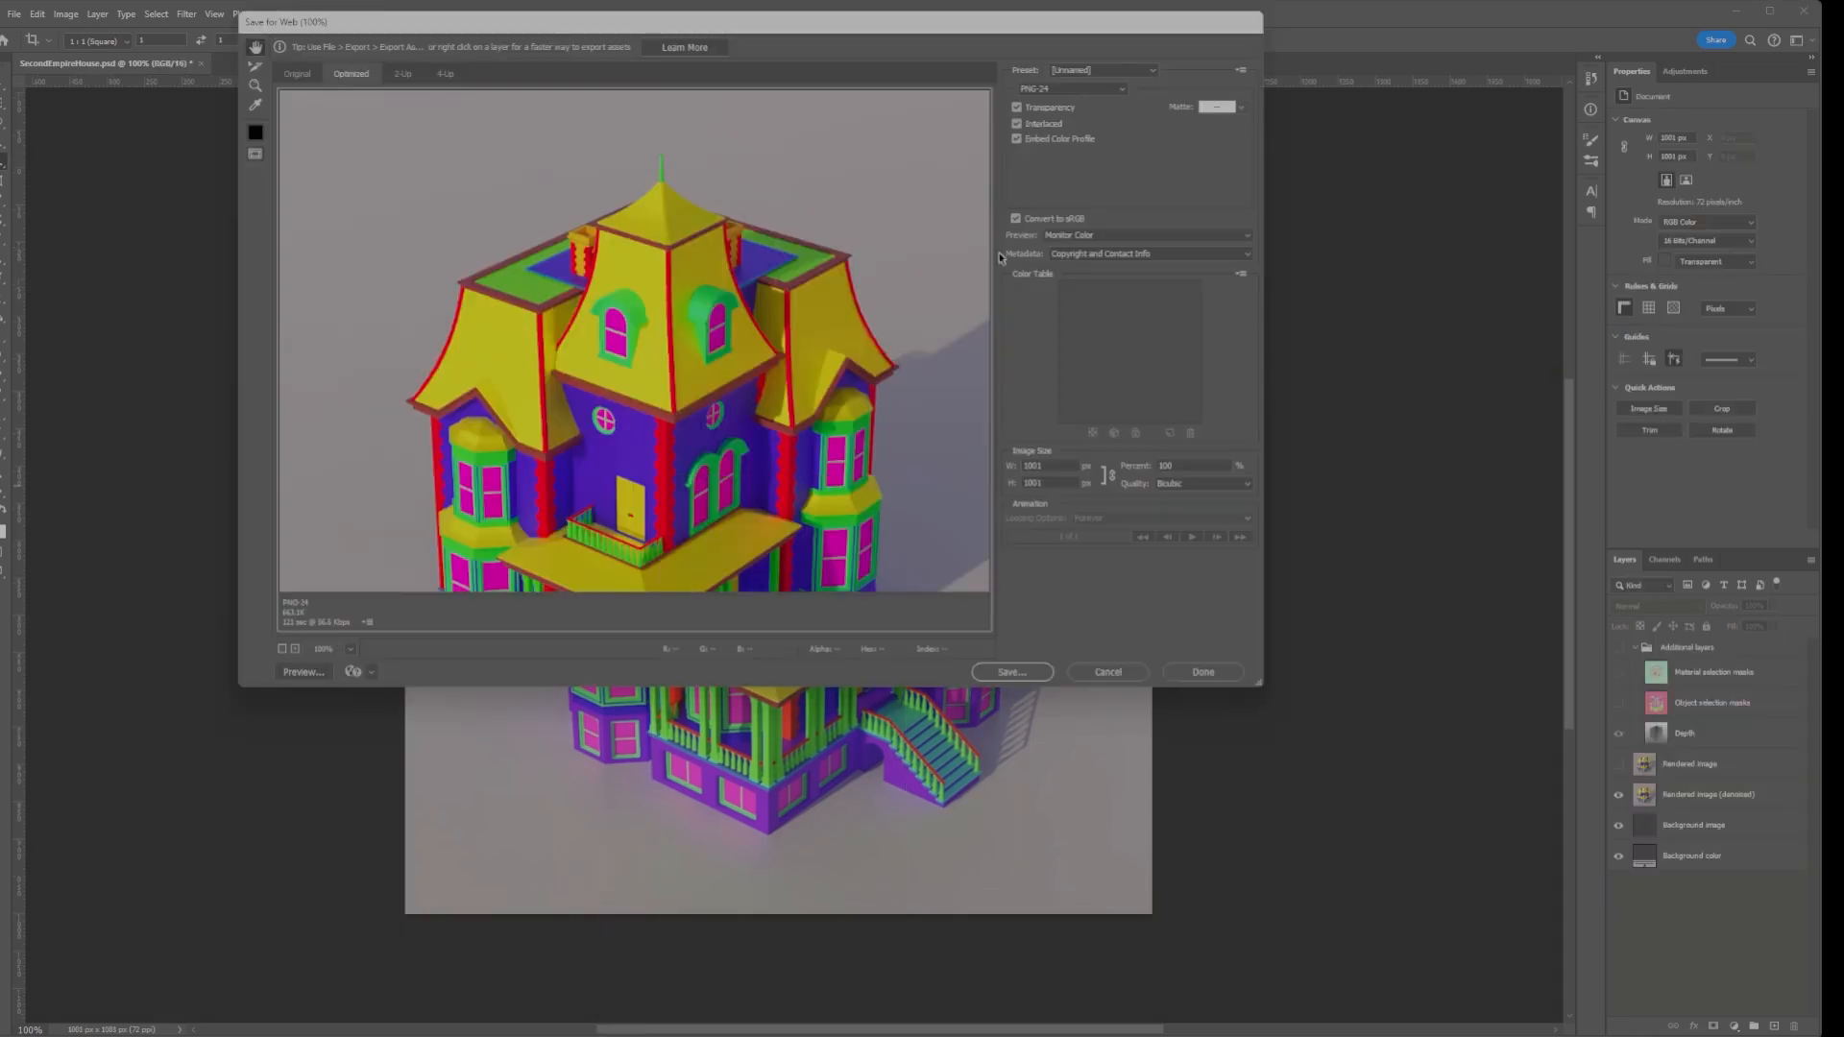
left_click(1016, 672)
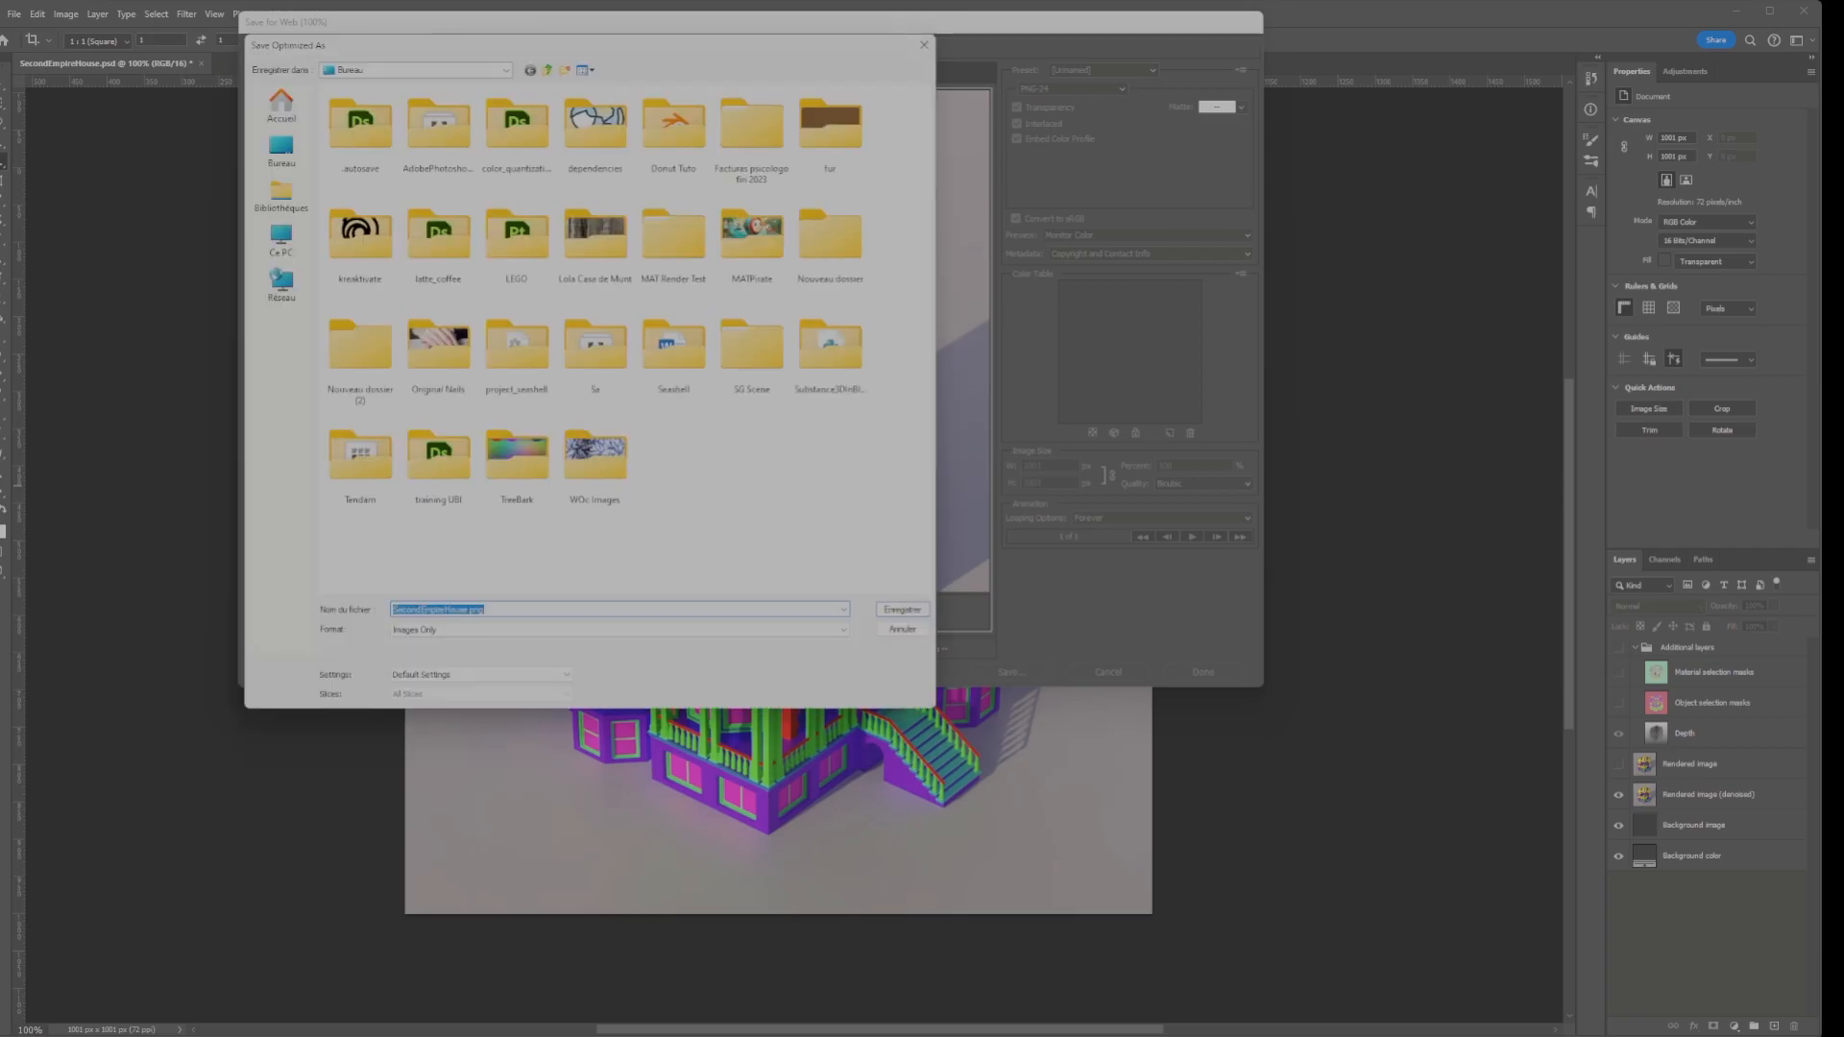
type("C:\\Users\\vince\\OneDrive - Adobe\\vincent - art_dev_content\\Projects\\WIP\\2024-05-Depth Transition\\Videos\\Rushes")
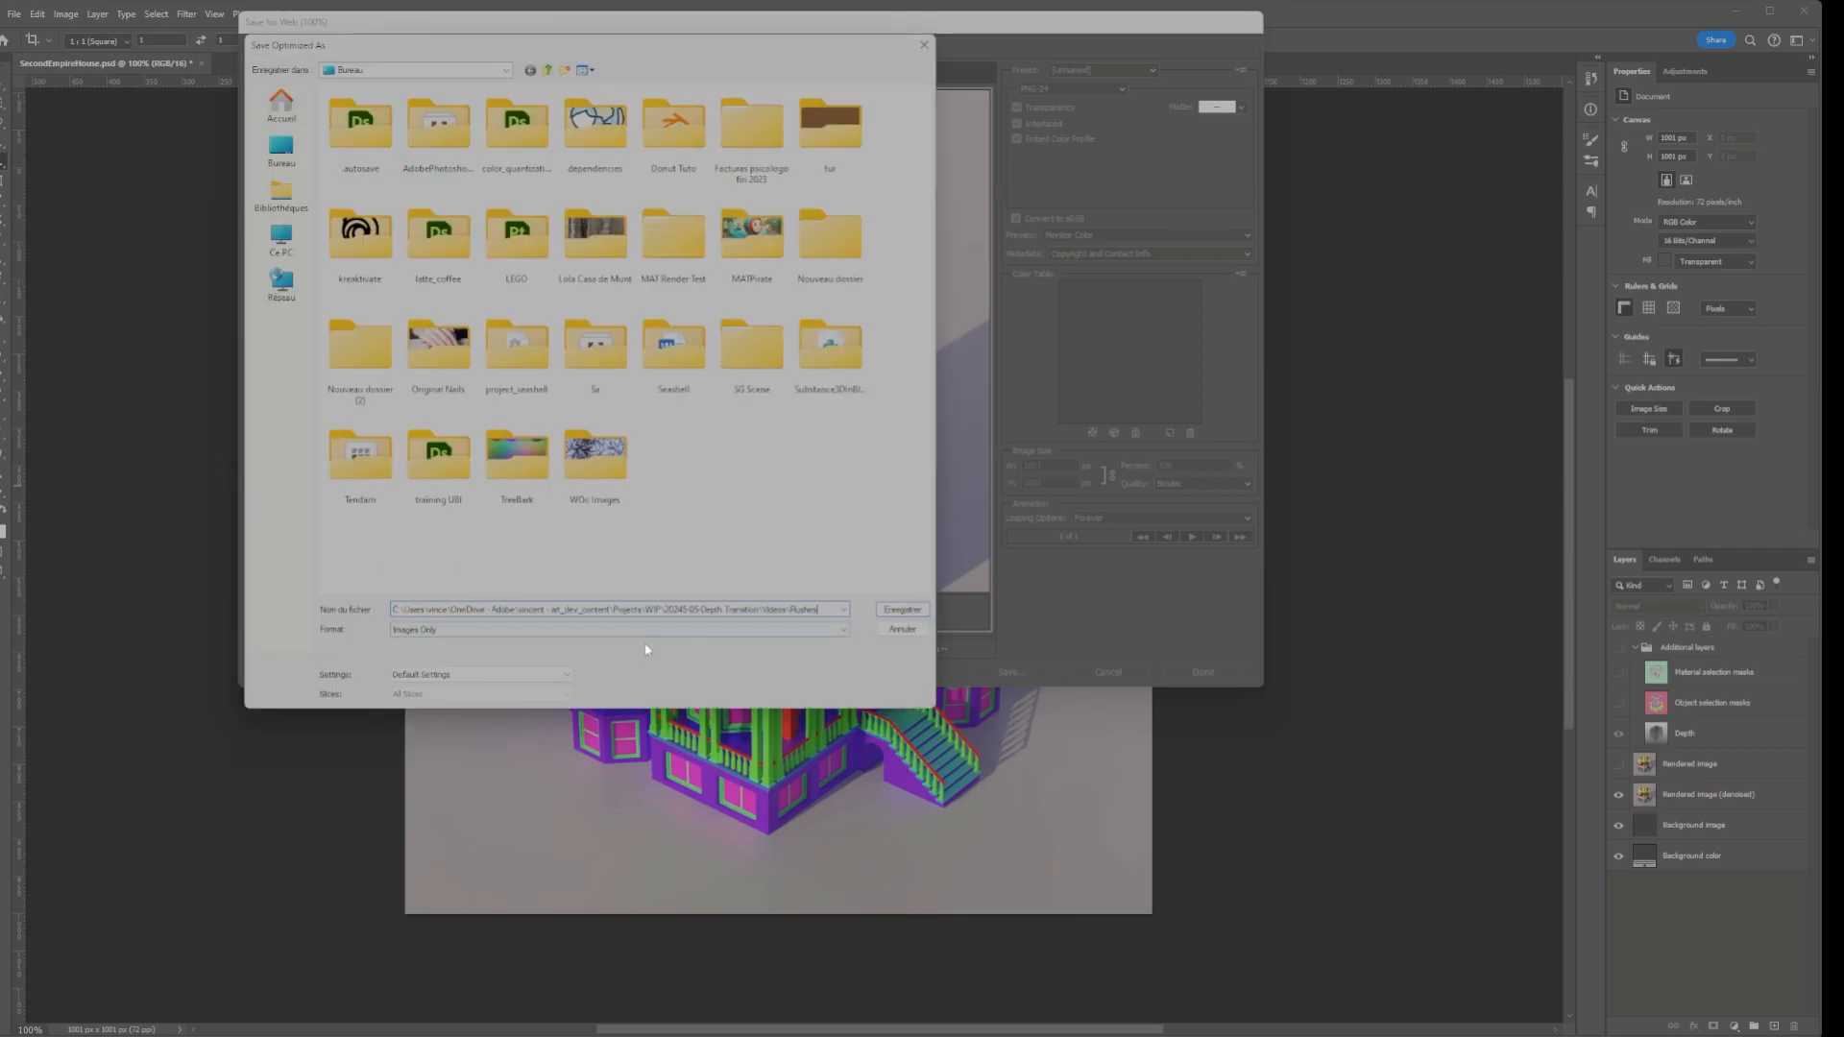
left_click(904, 610)
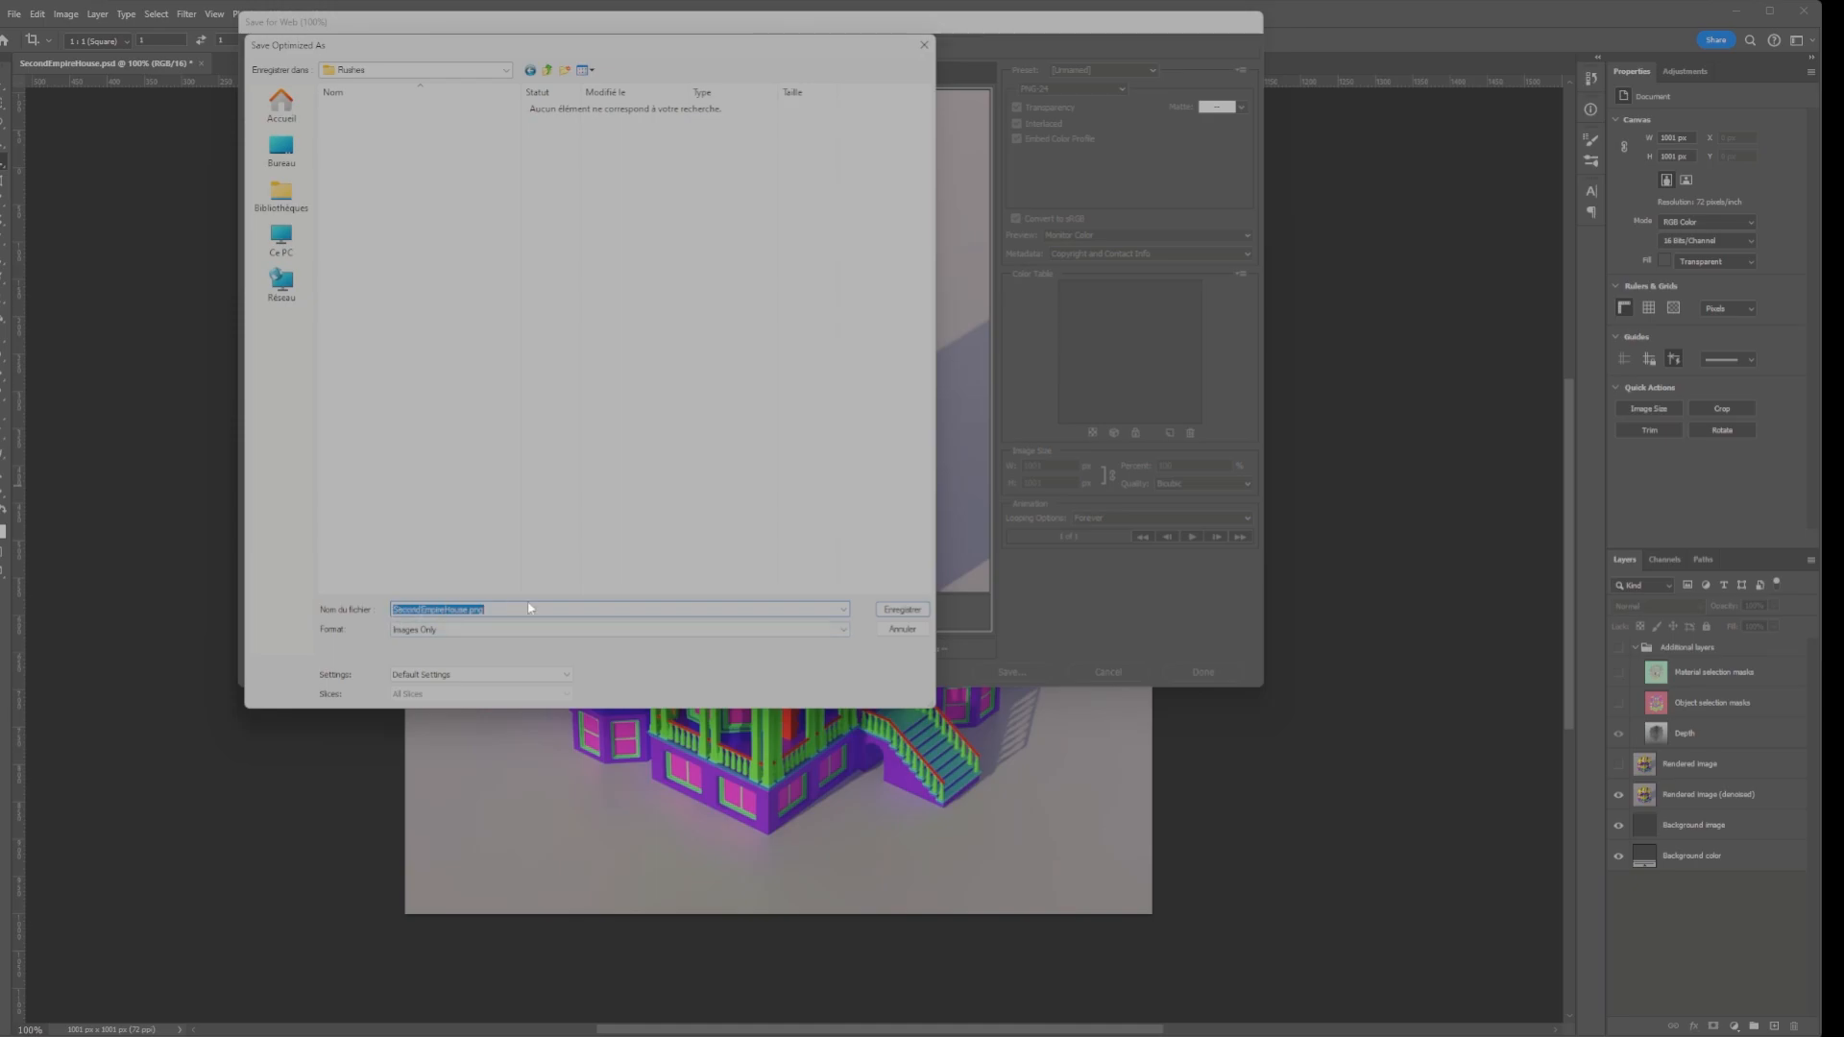
left_click(466, 609)
left_click(916, 614)
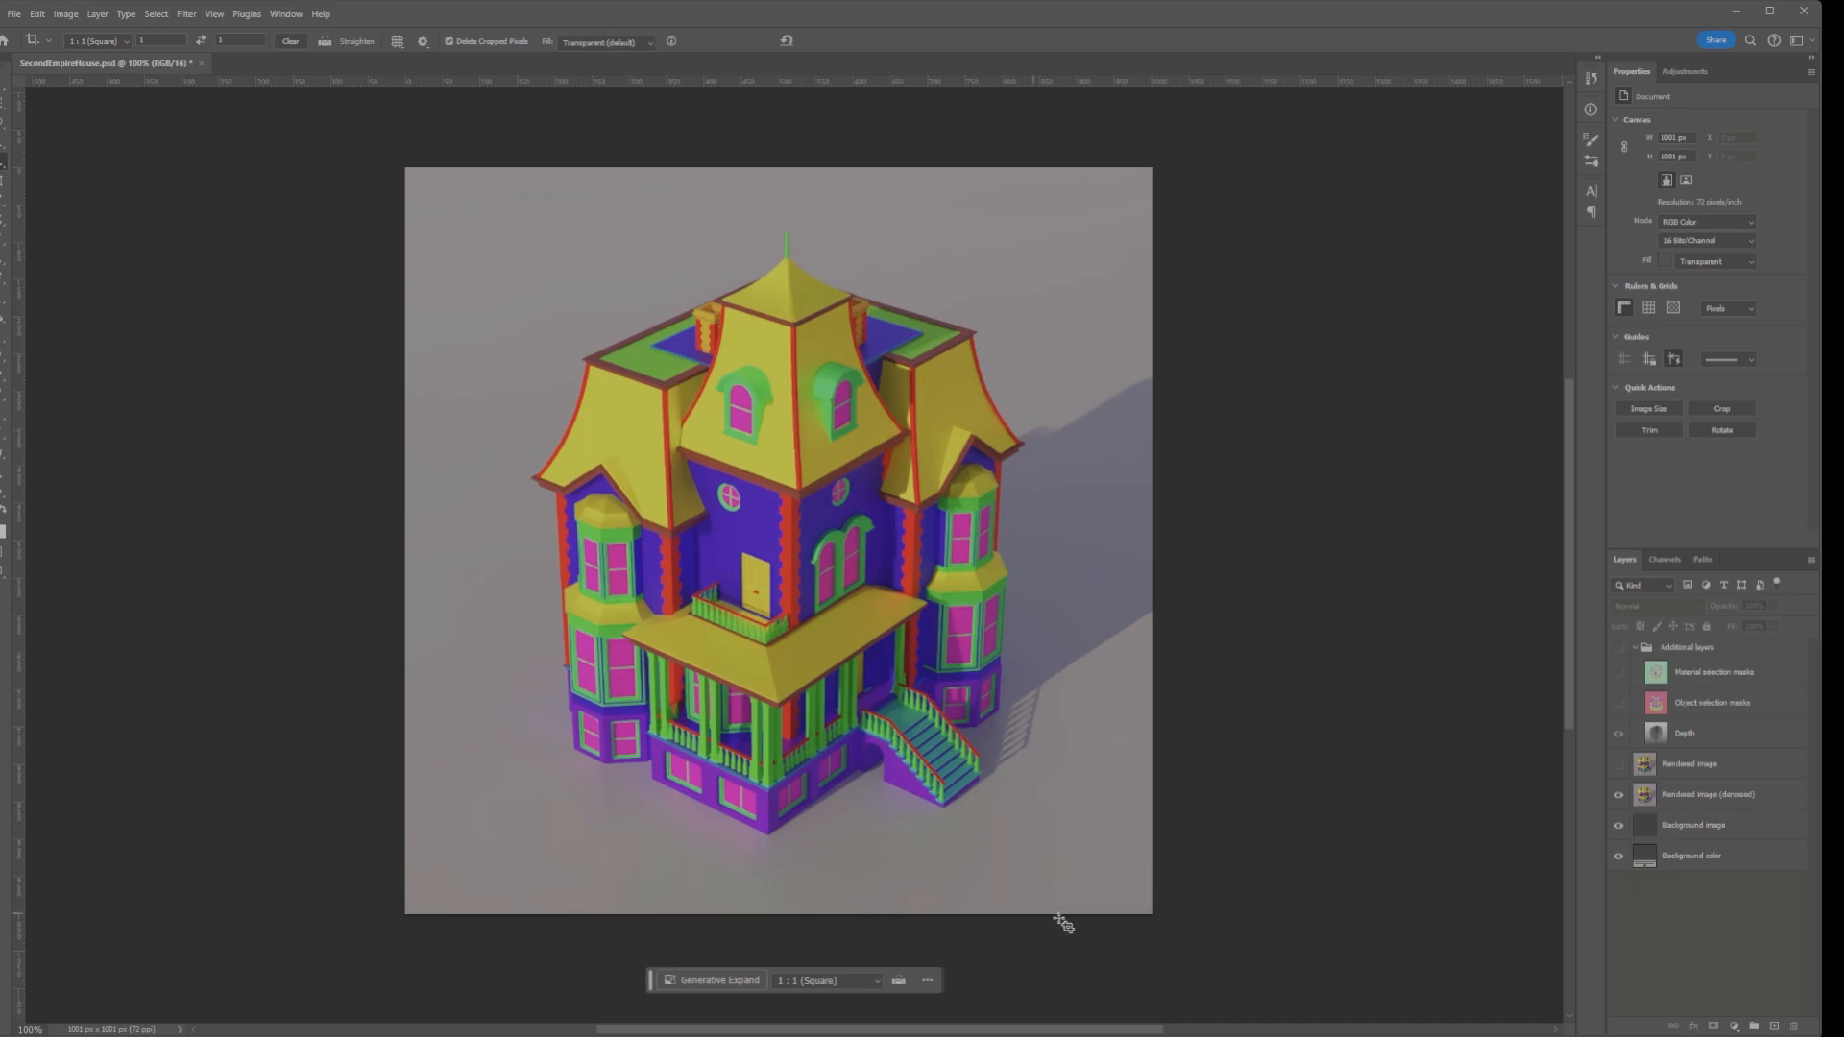
Switch to the browser and bring up the Adobe Firefly home page
left_click(939, 1010)
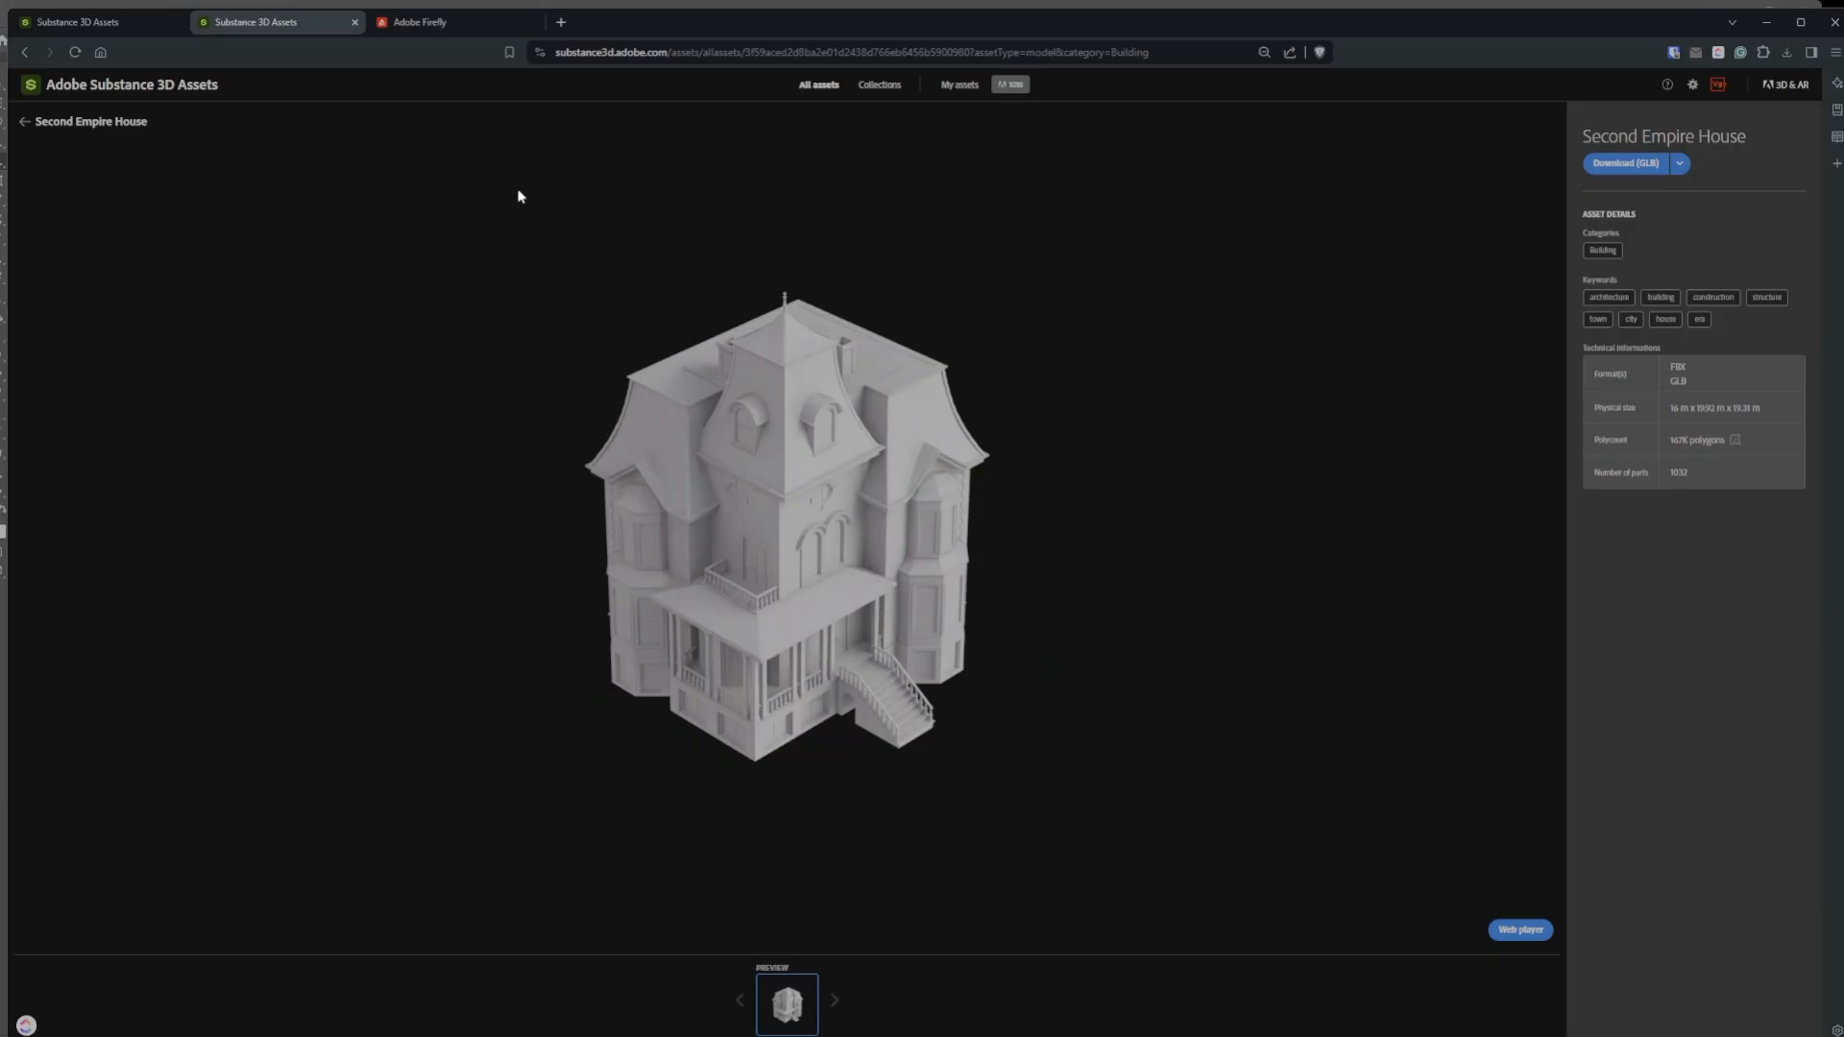
left_click(420, 23)
scroll(352, 307, "up", 18)
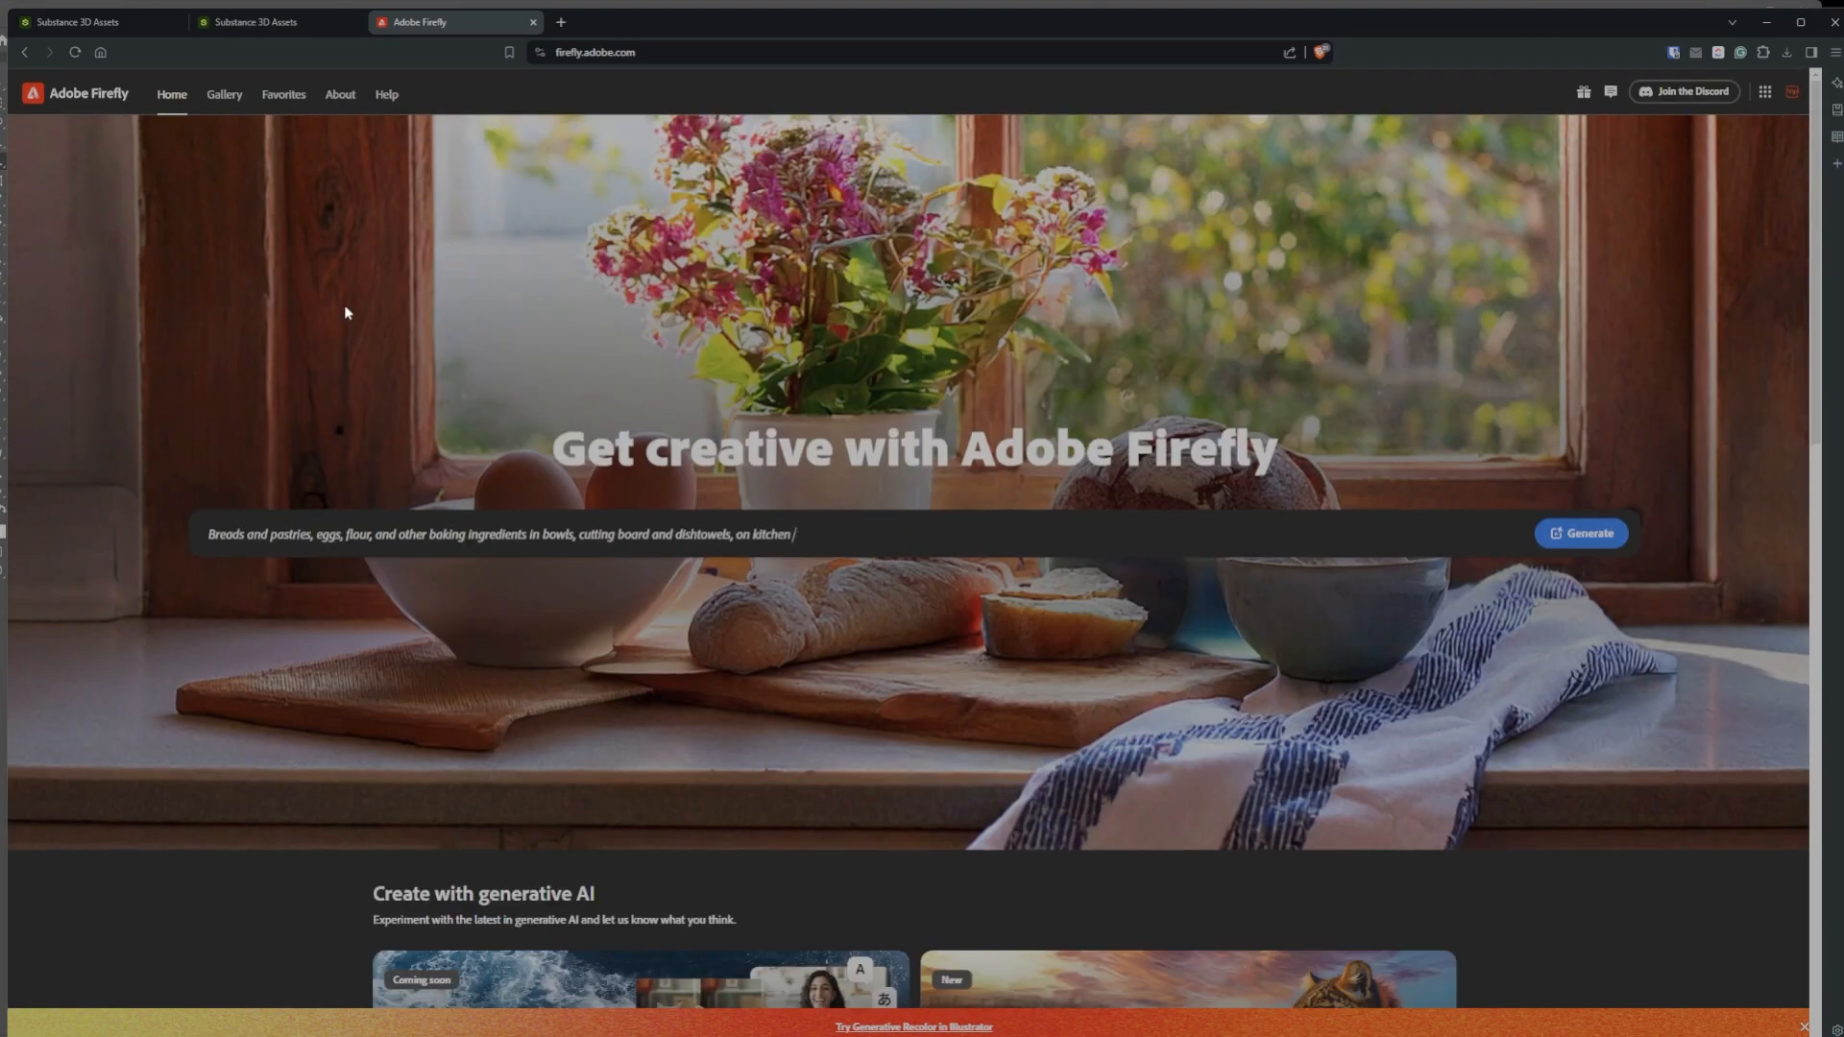
Generate images from the prompt "Second Empire house isometric view from top on a bright Sunney day in the spring season"
left_click(421, 534)
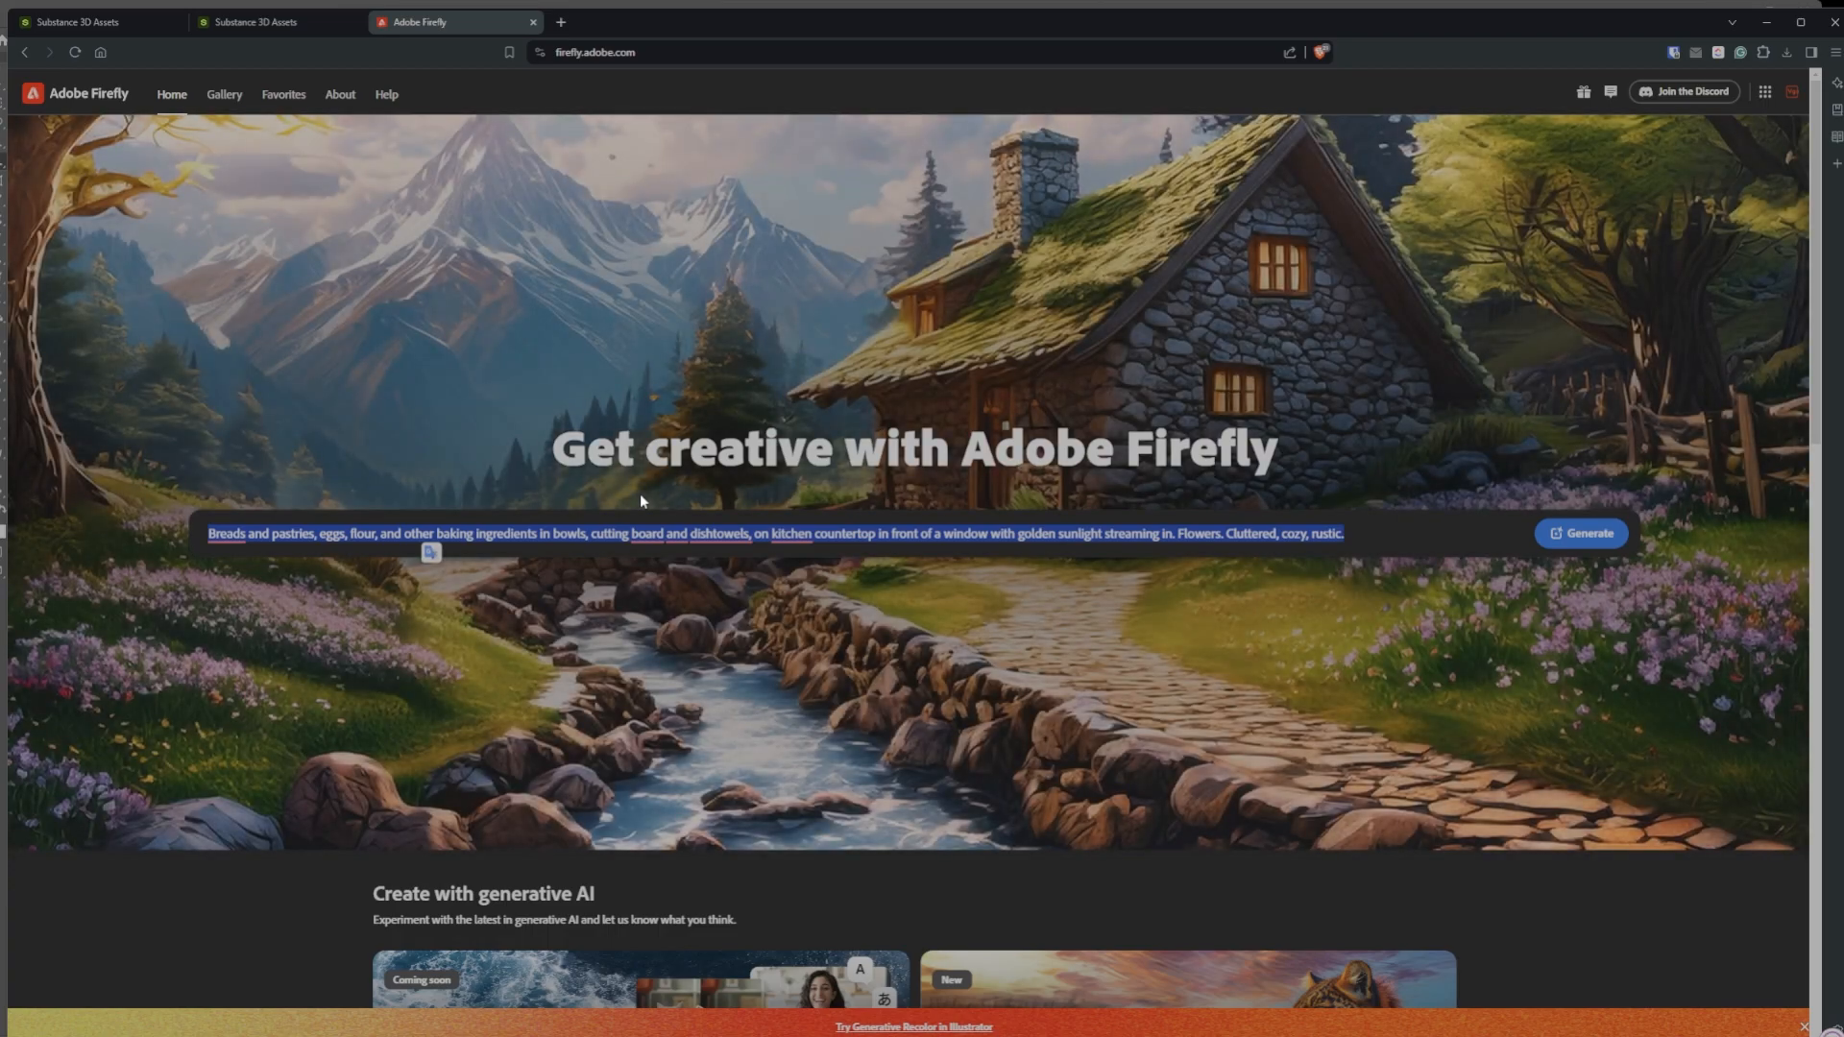
key("BackSpace")
type("Secon")
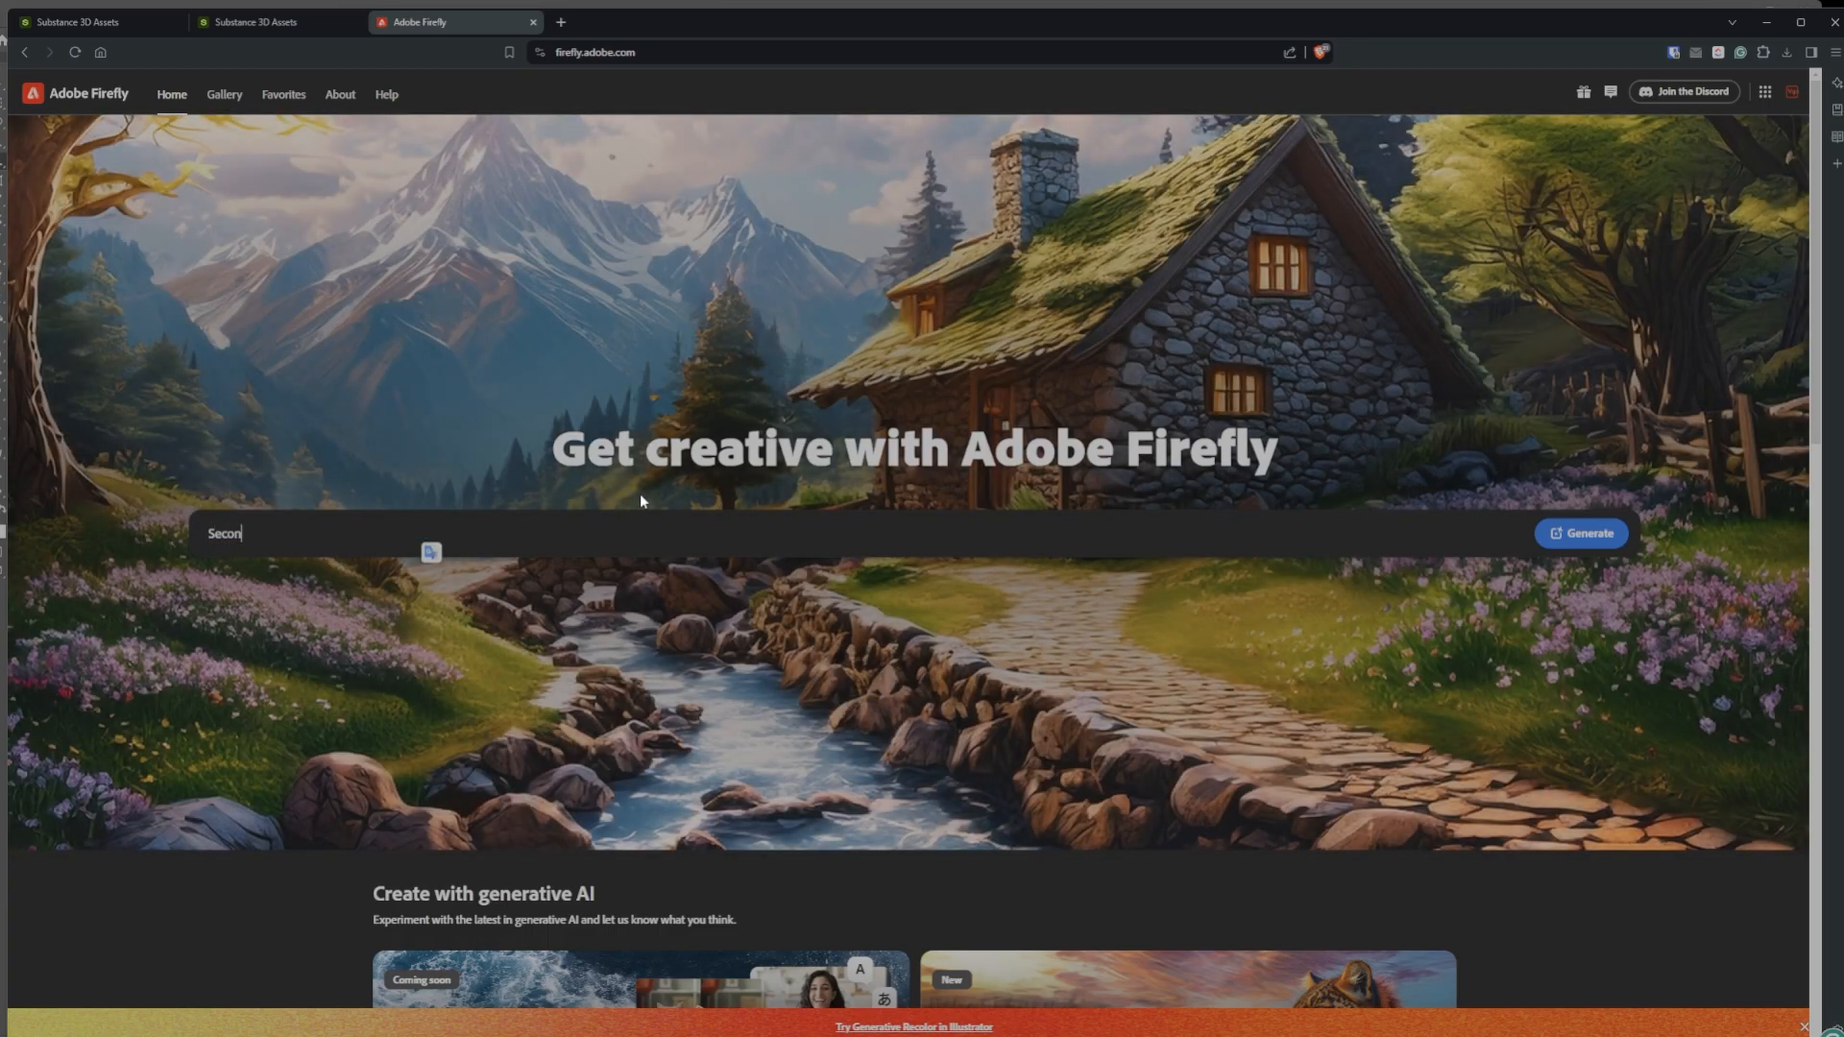
type("d Empire house")
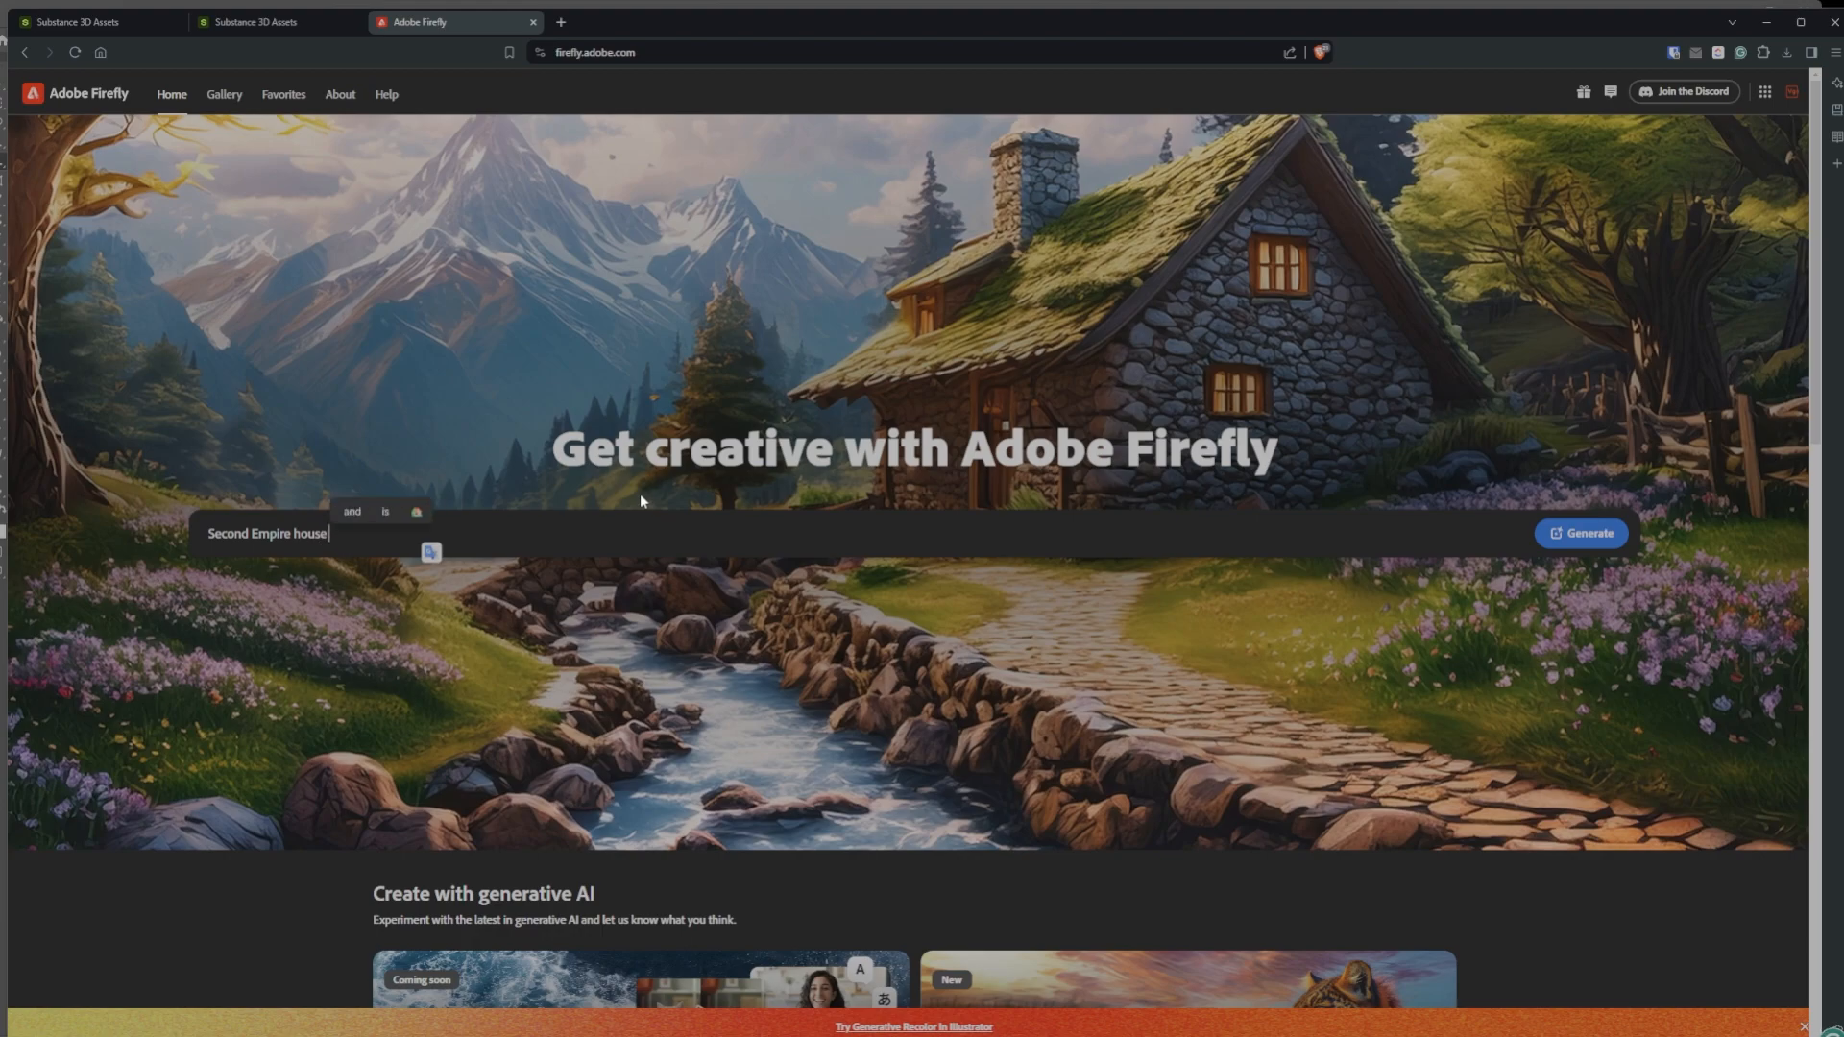
type(" isometric")
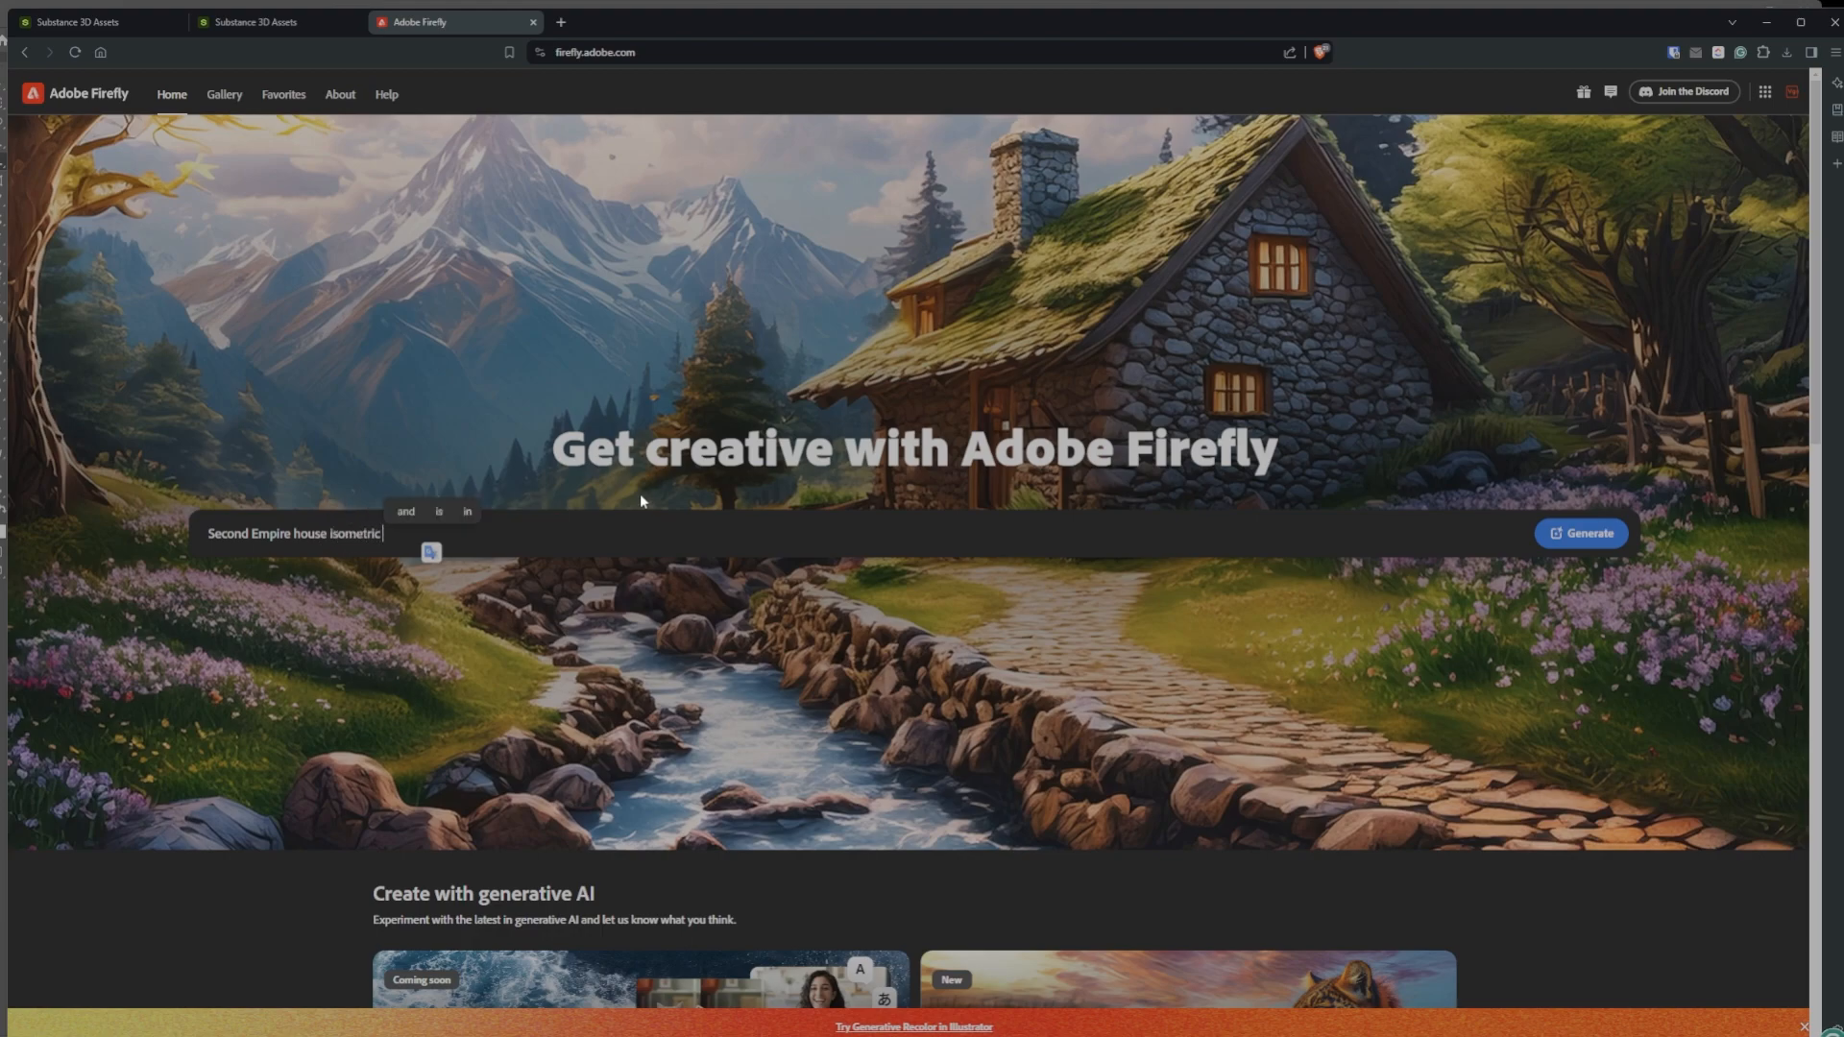
type(" view from top on a bright Sun")
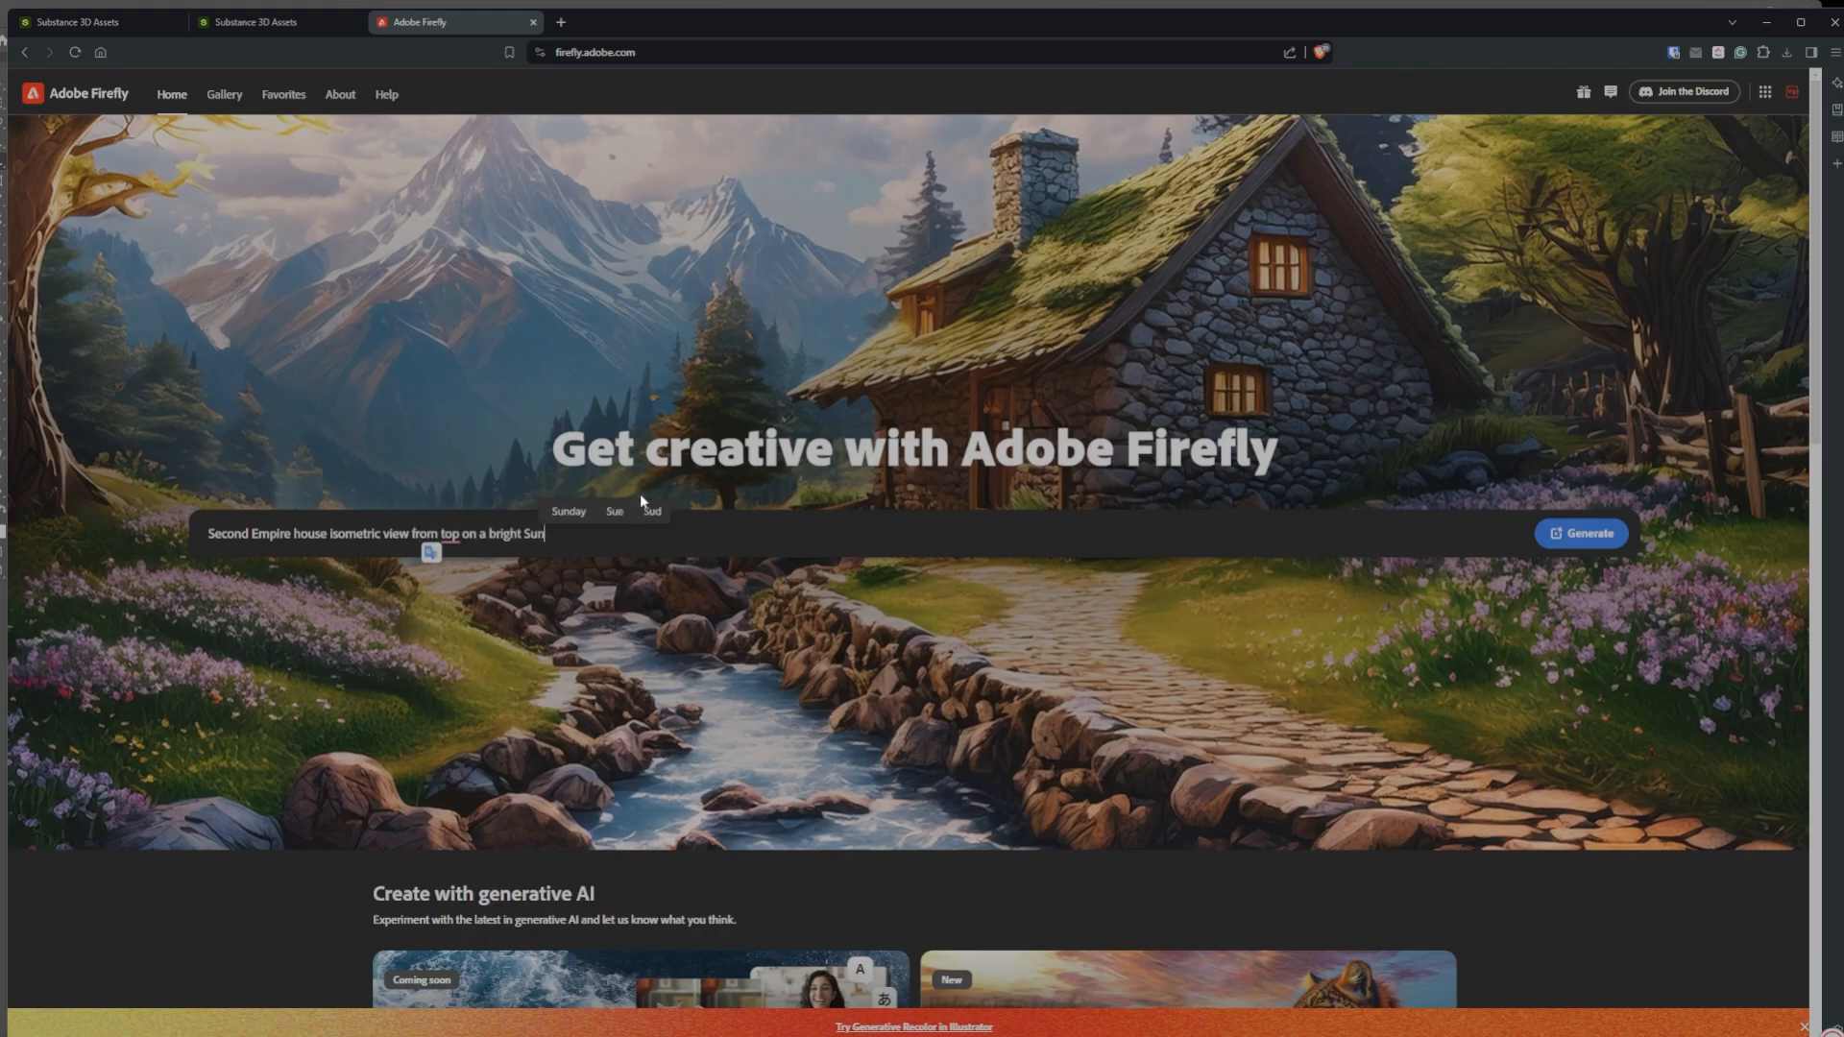
type("ney day in the spring season")
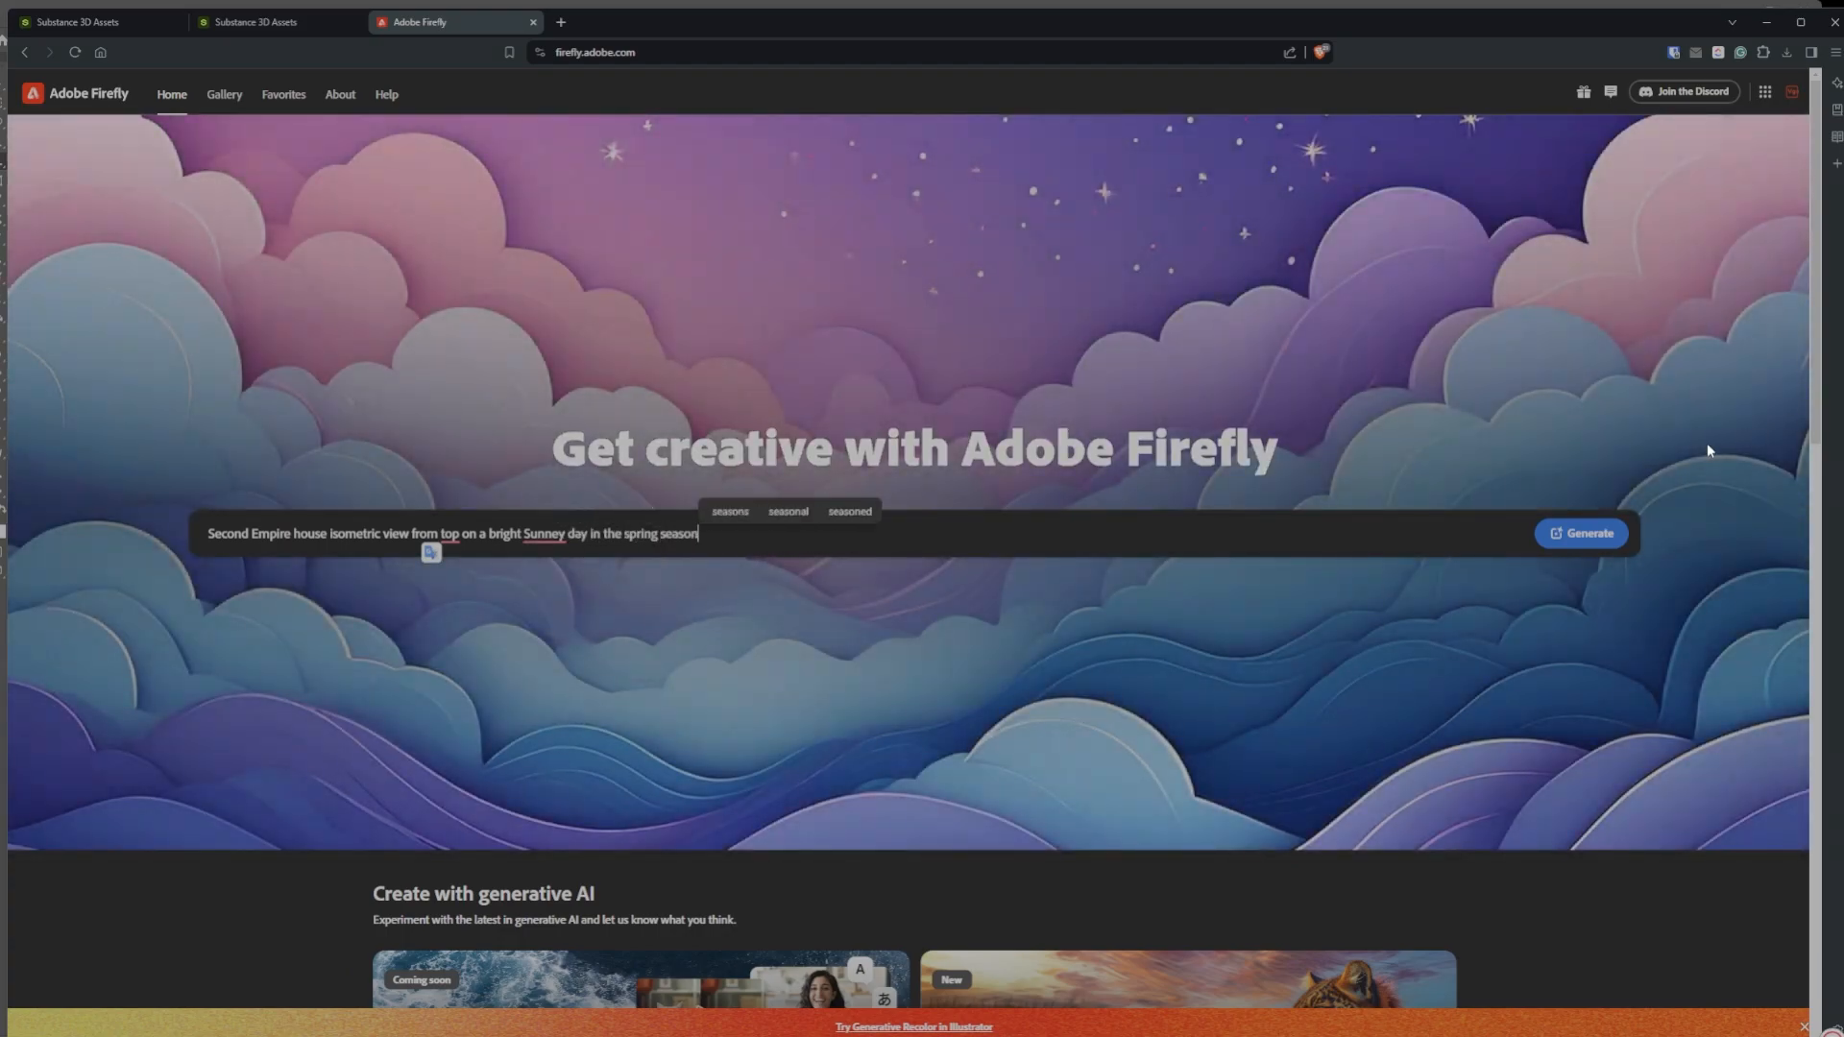
left_click(1560, 528)
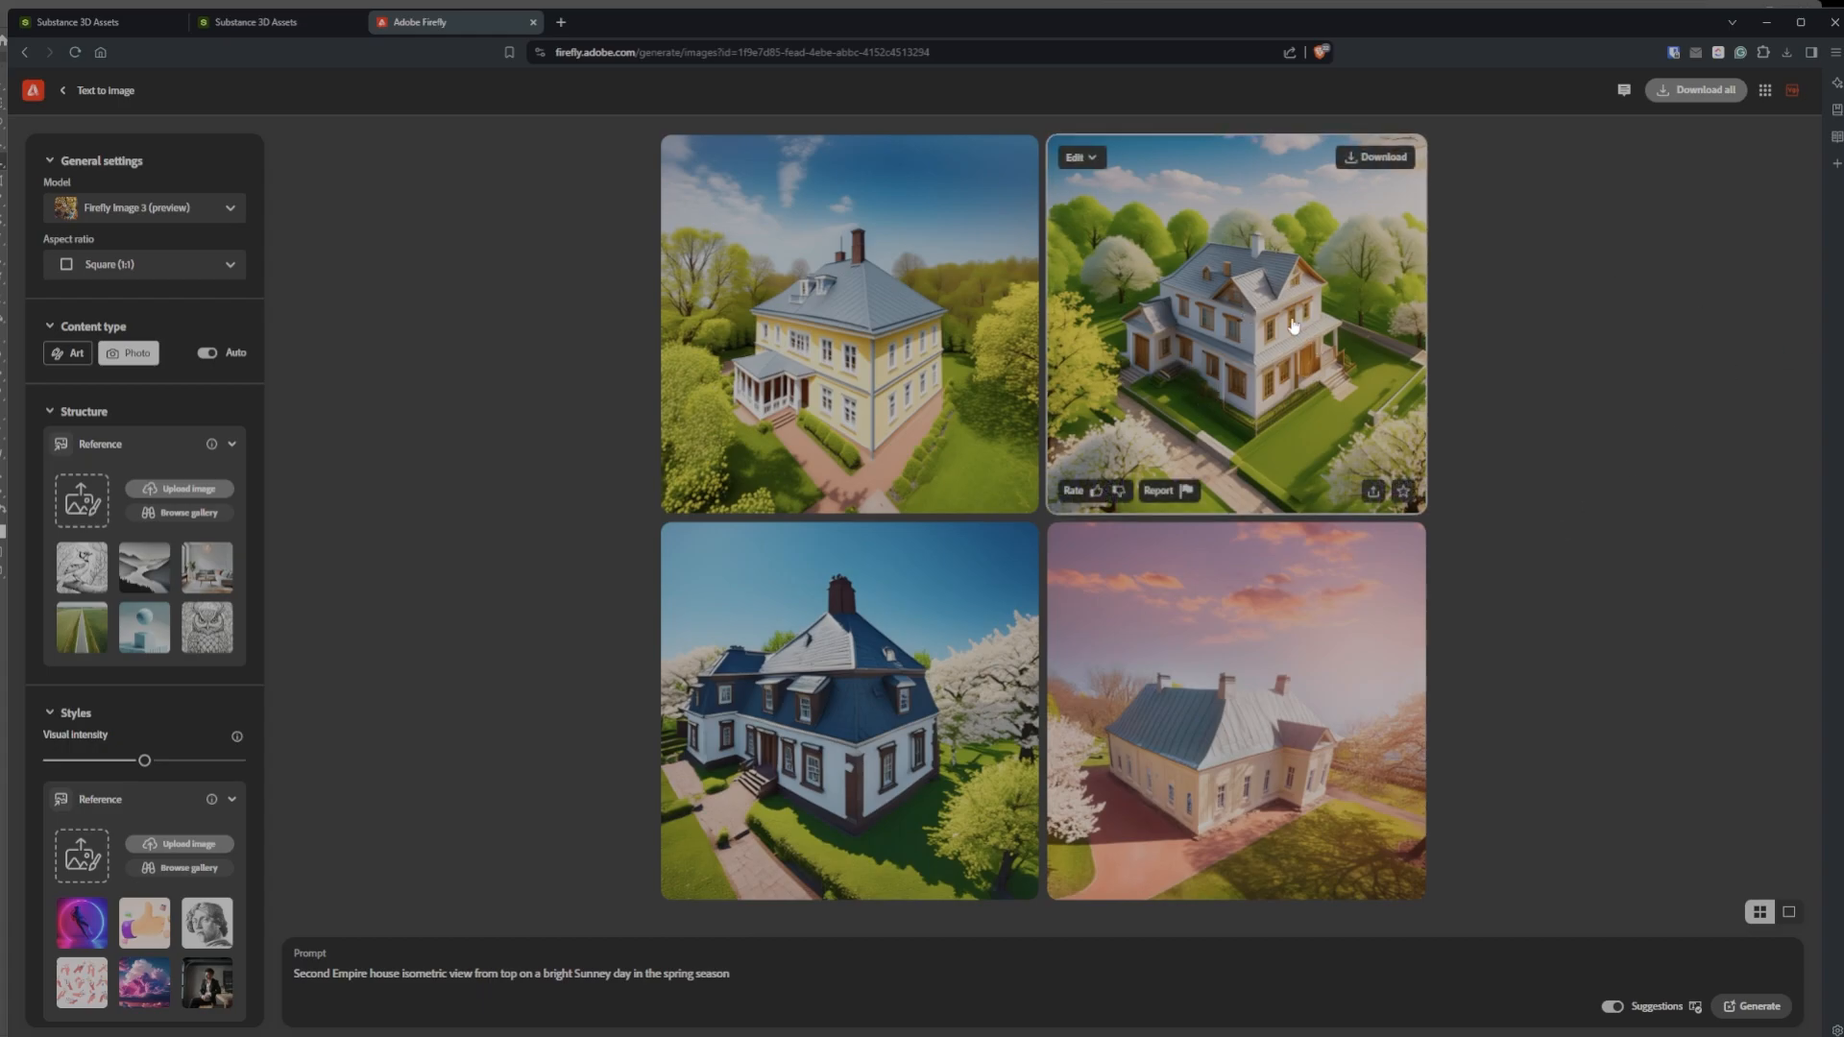
Regenerate the images with the exported house render as the structure reference at maximum strength
double_click(427, 976)
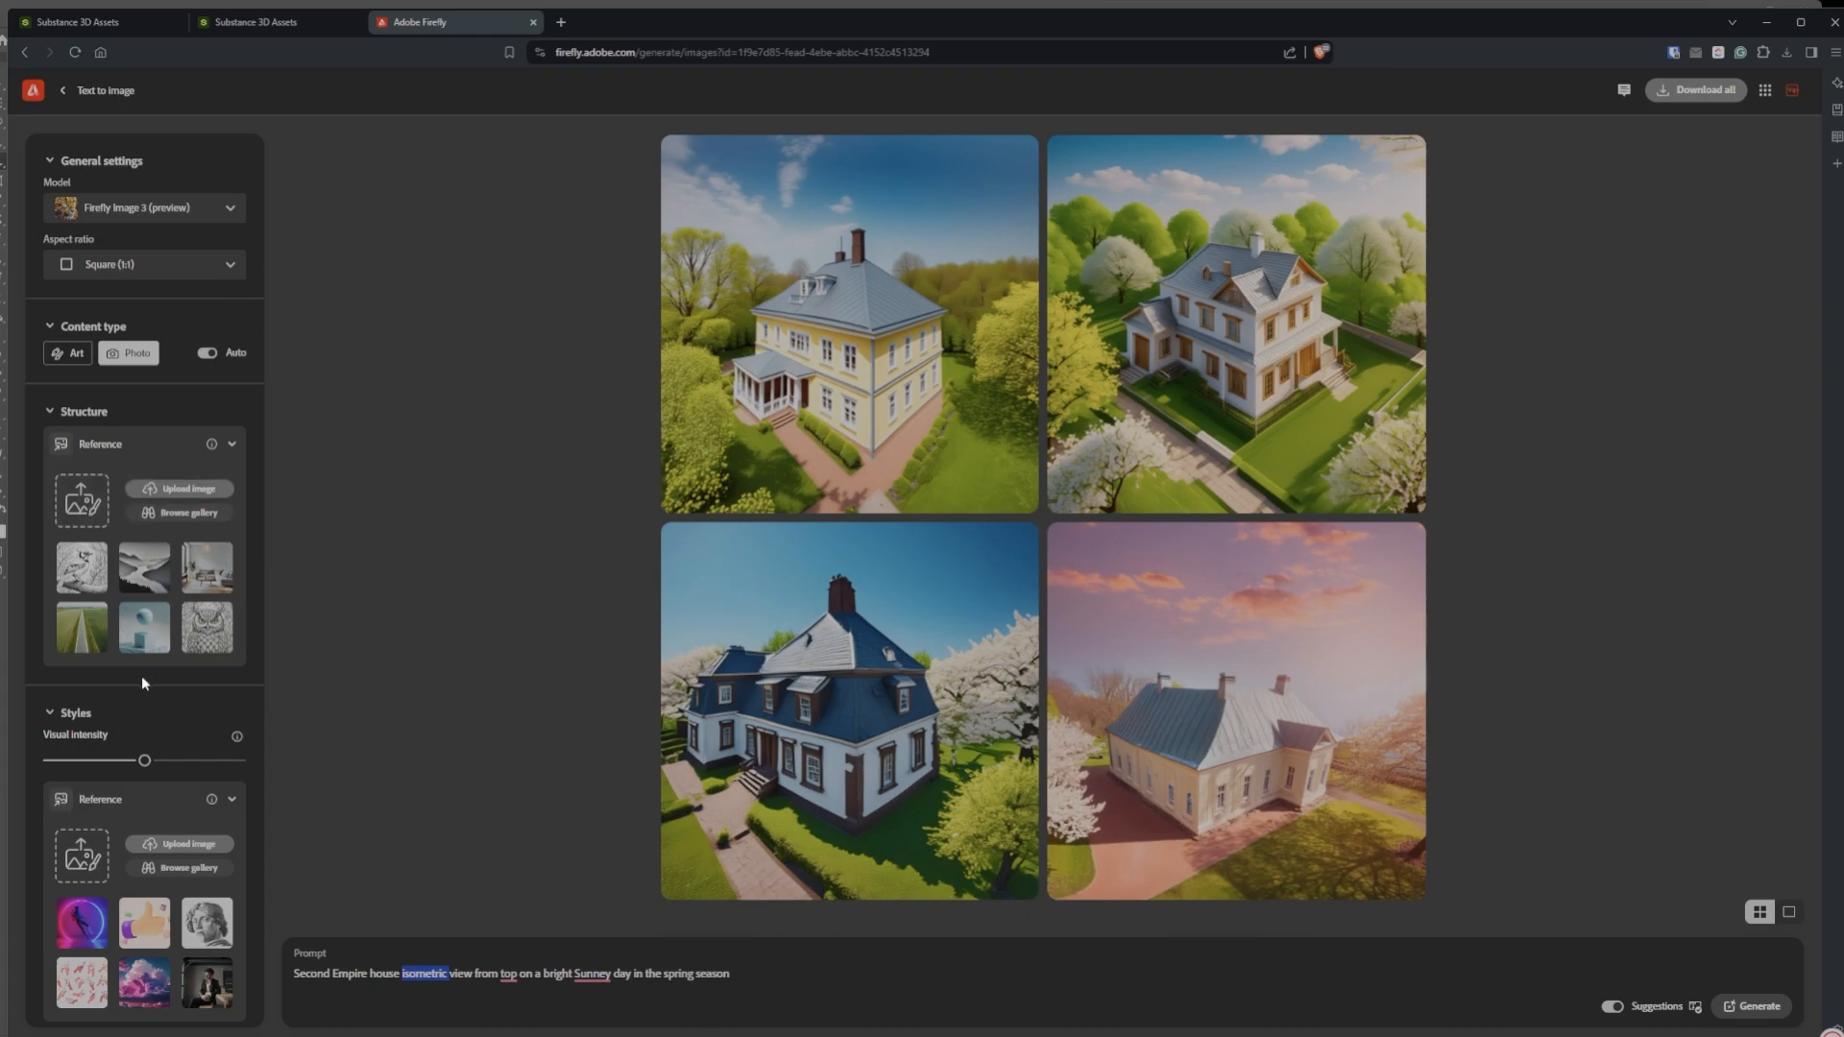
left_click_drag(2, 662, 78, 503)
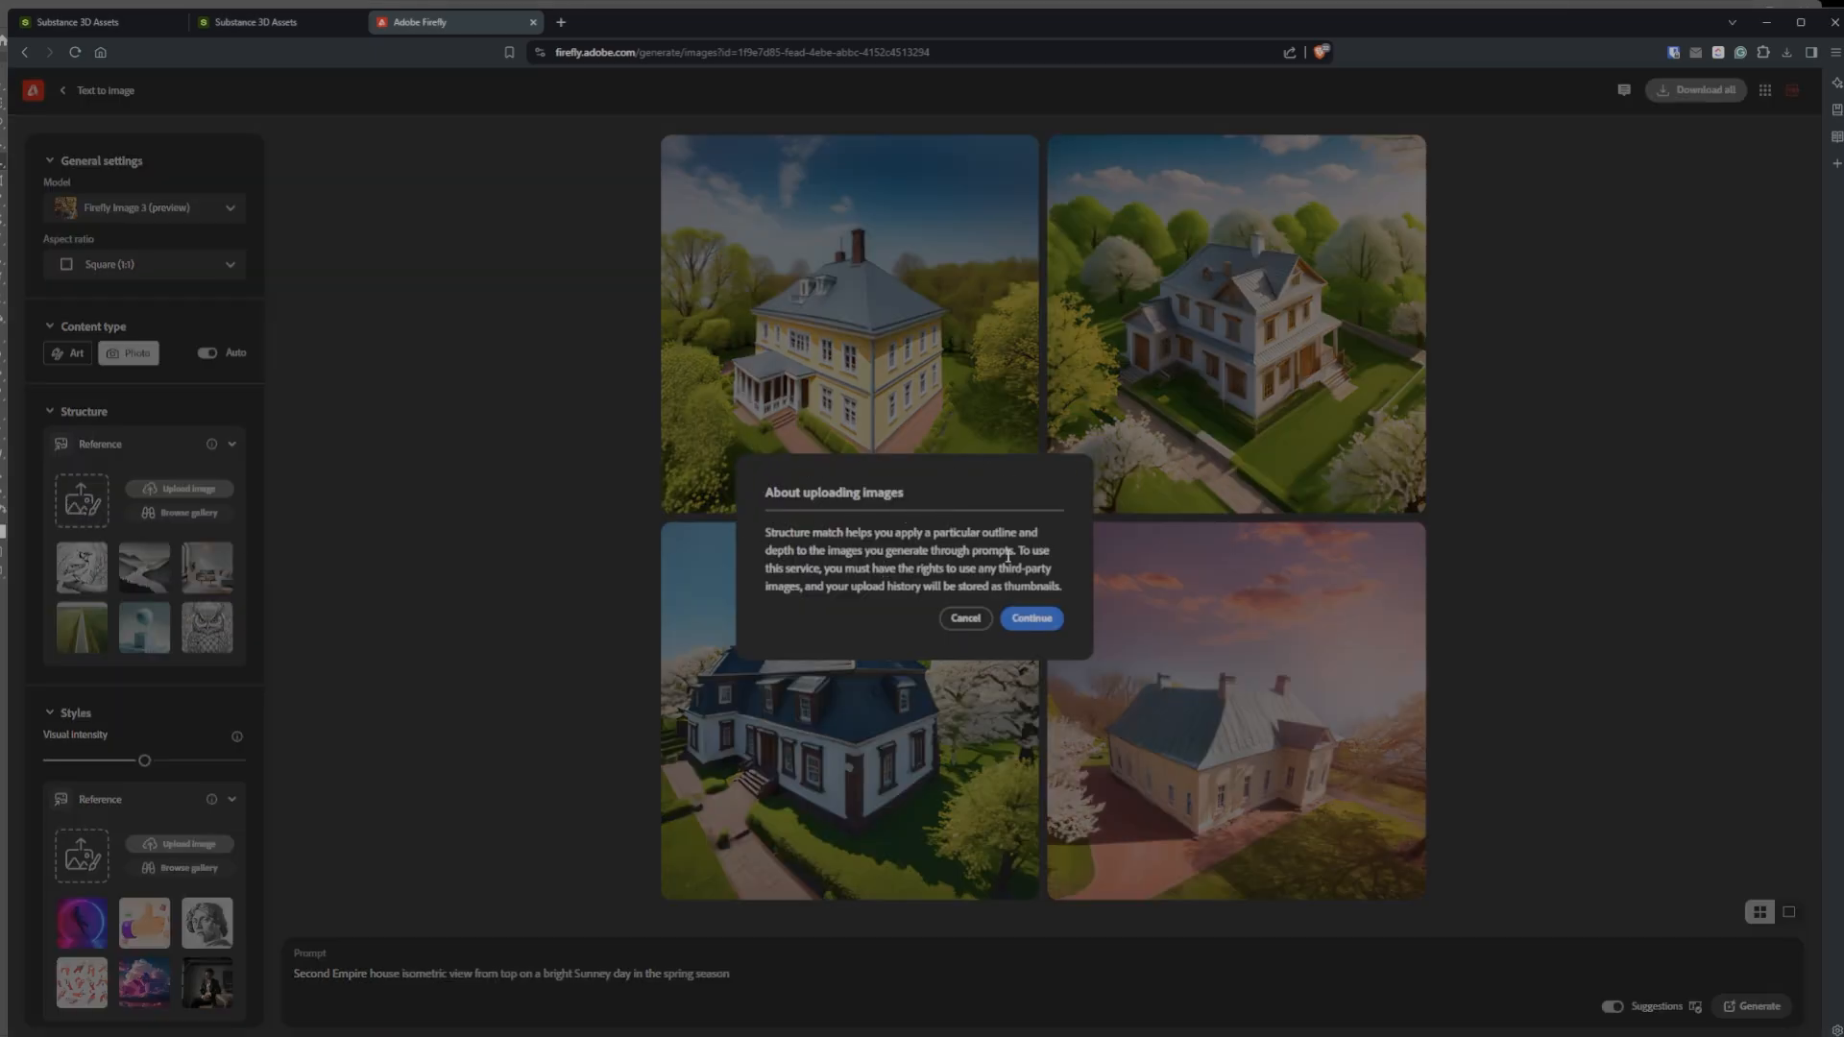
left_click(1031, 617)
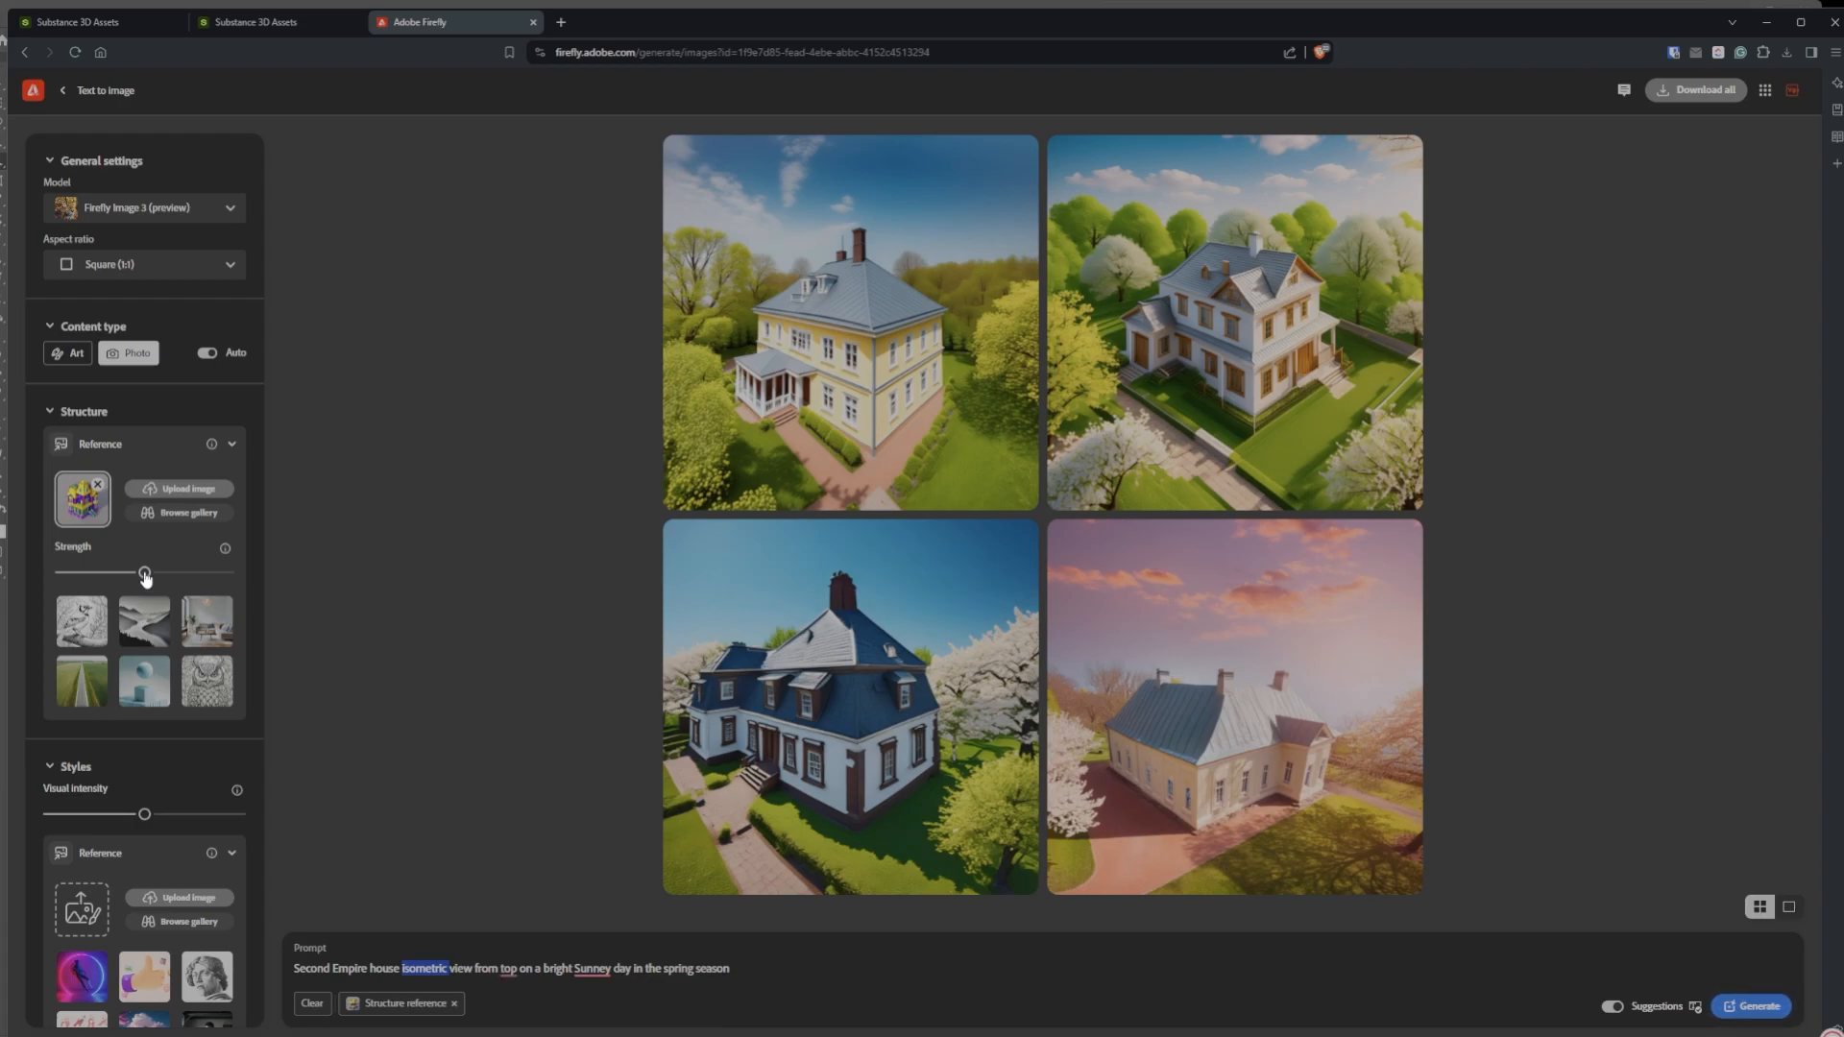
left_click_drag(145, 574, 250, 584)
left_click(1750, 1007)
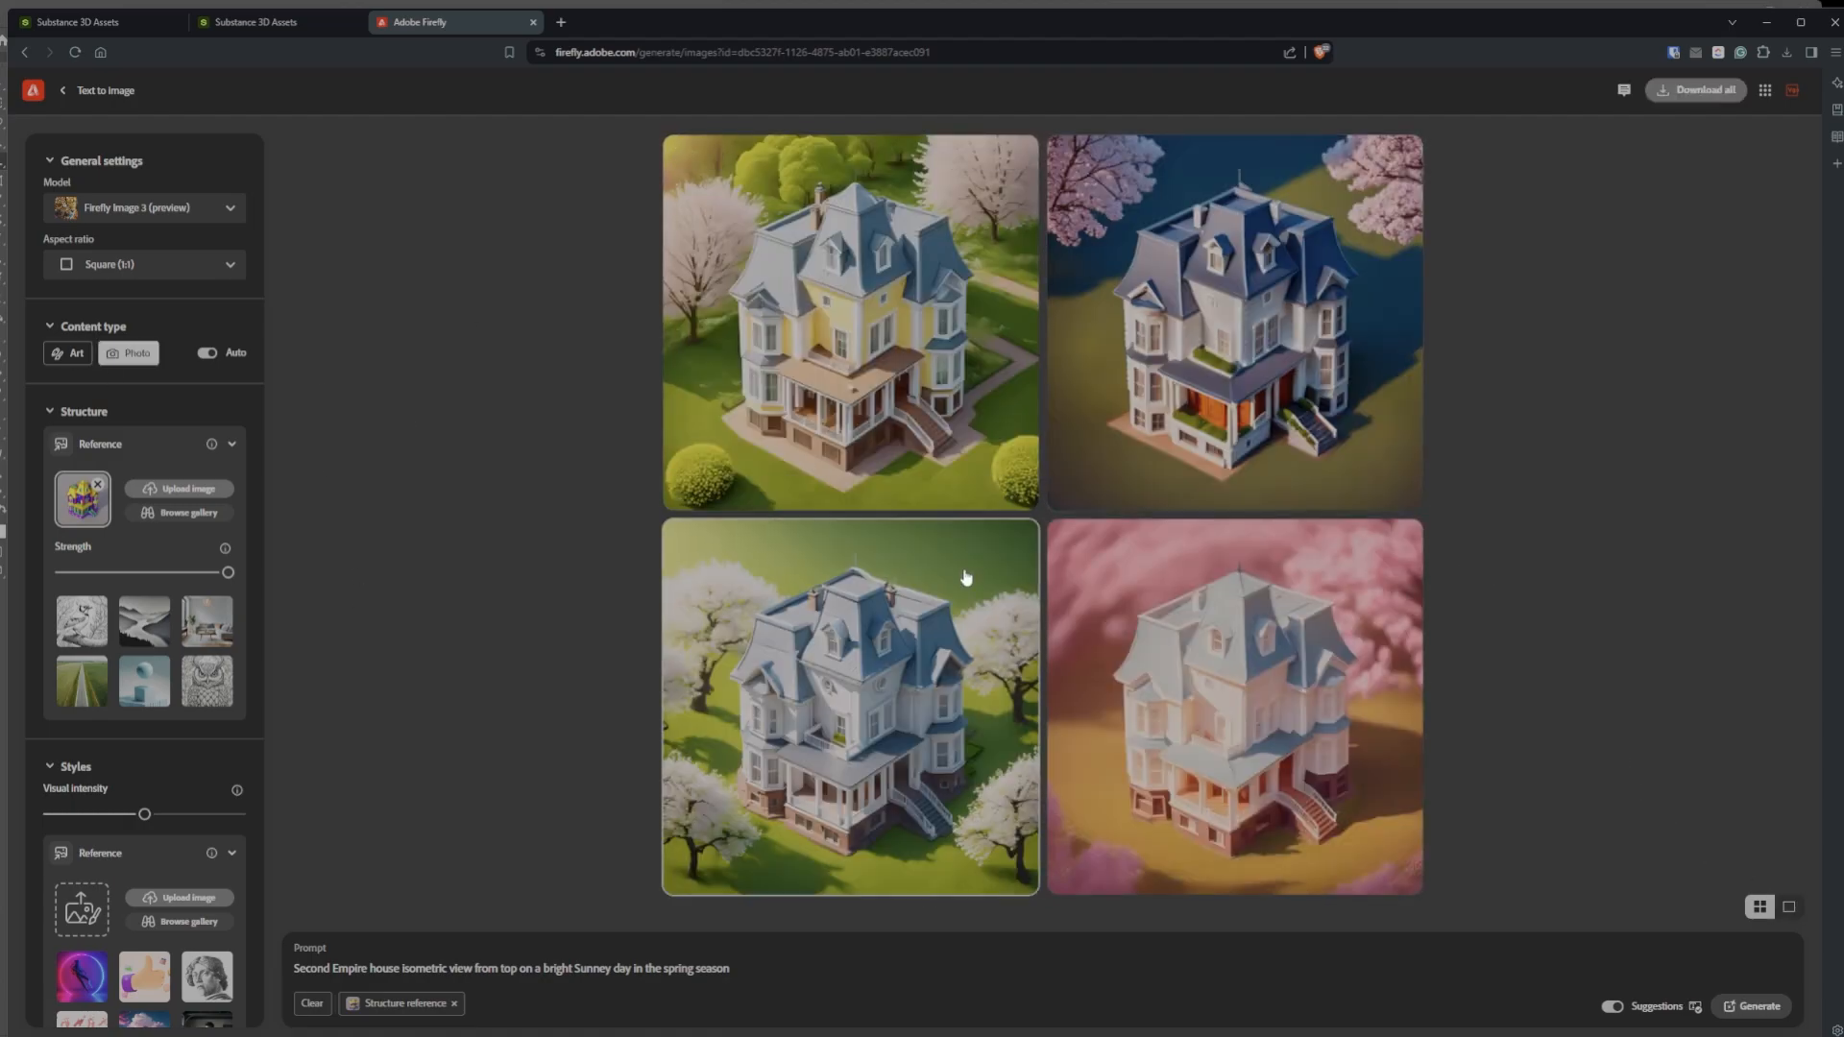
In single-image view, remove "isometric" from the prompt, begin it with "Realistic" and regenerate the images
left_click(1789, 907)
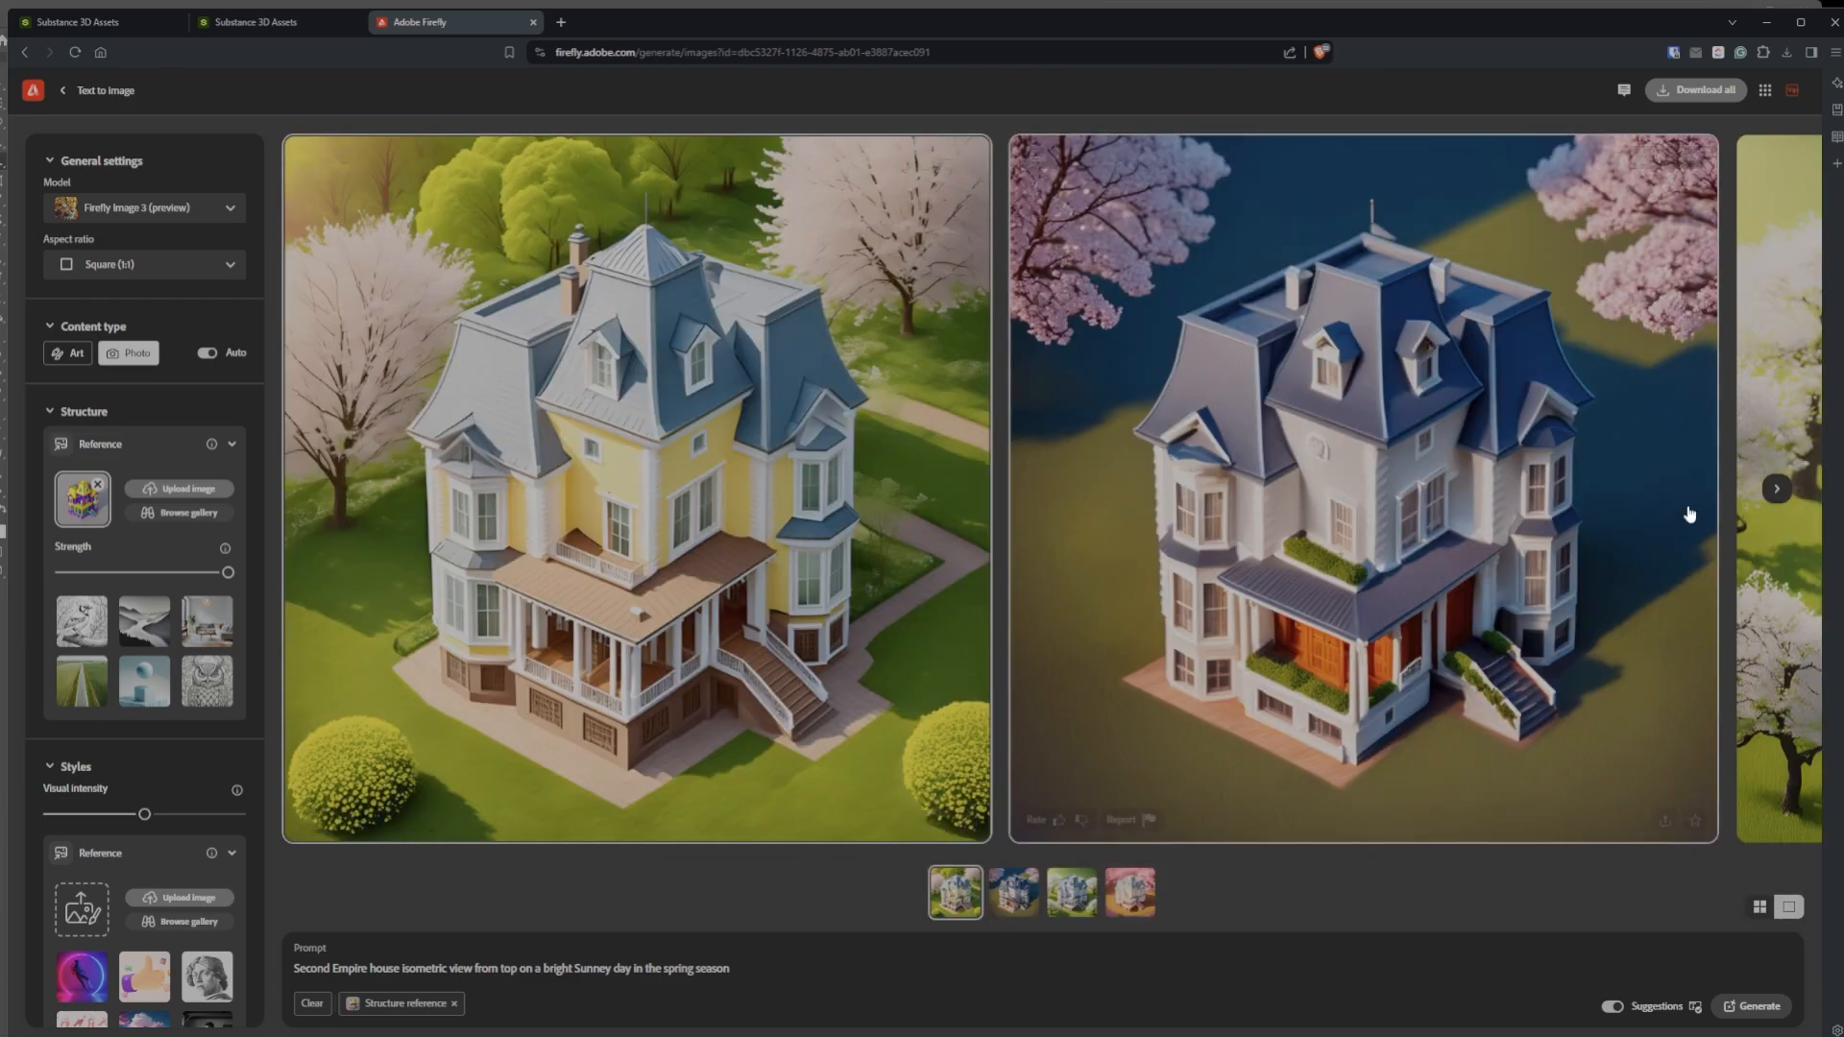
left_click(1650, 539)
double_click(413, 968)
key("BackSpace")
left_click(295, 968)
type("Realistic")
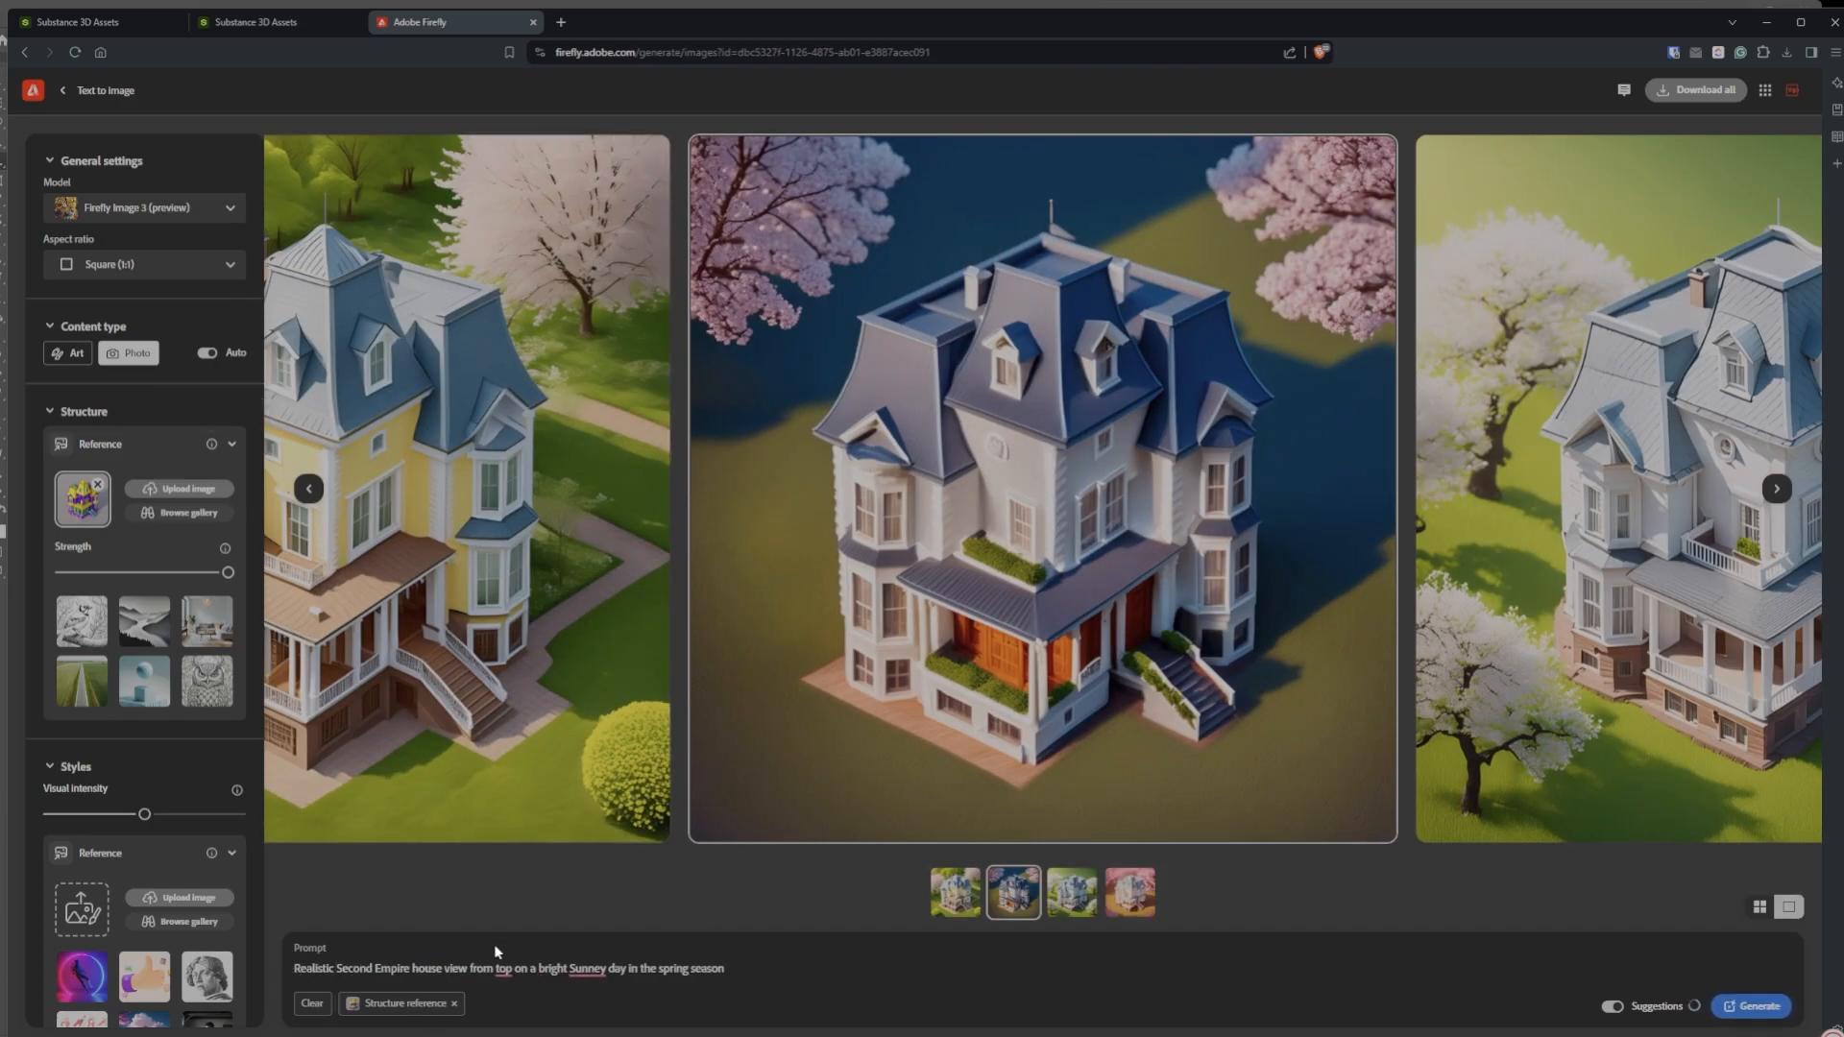
left_click(1751, 1005)
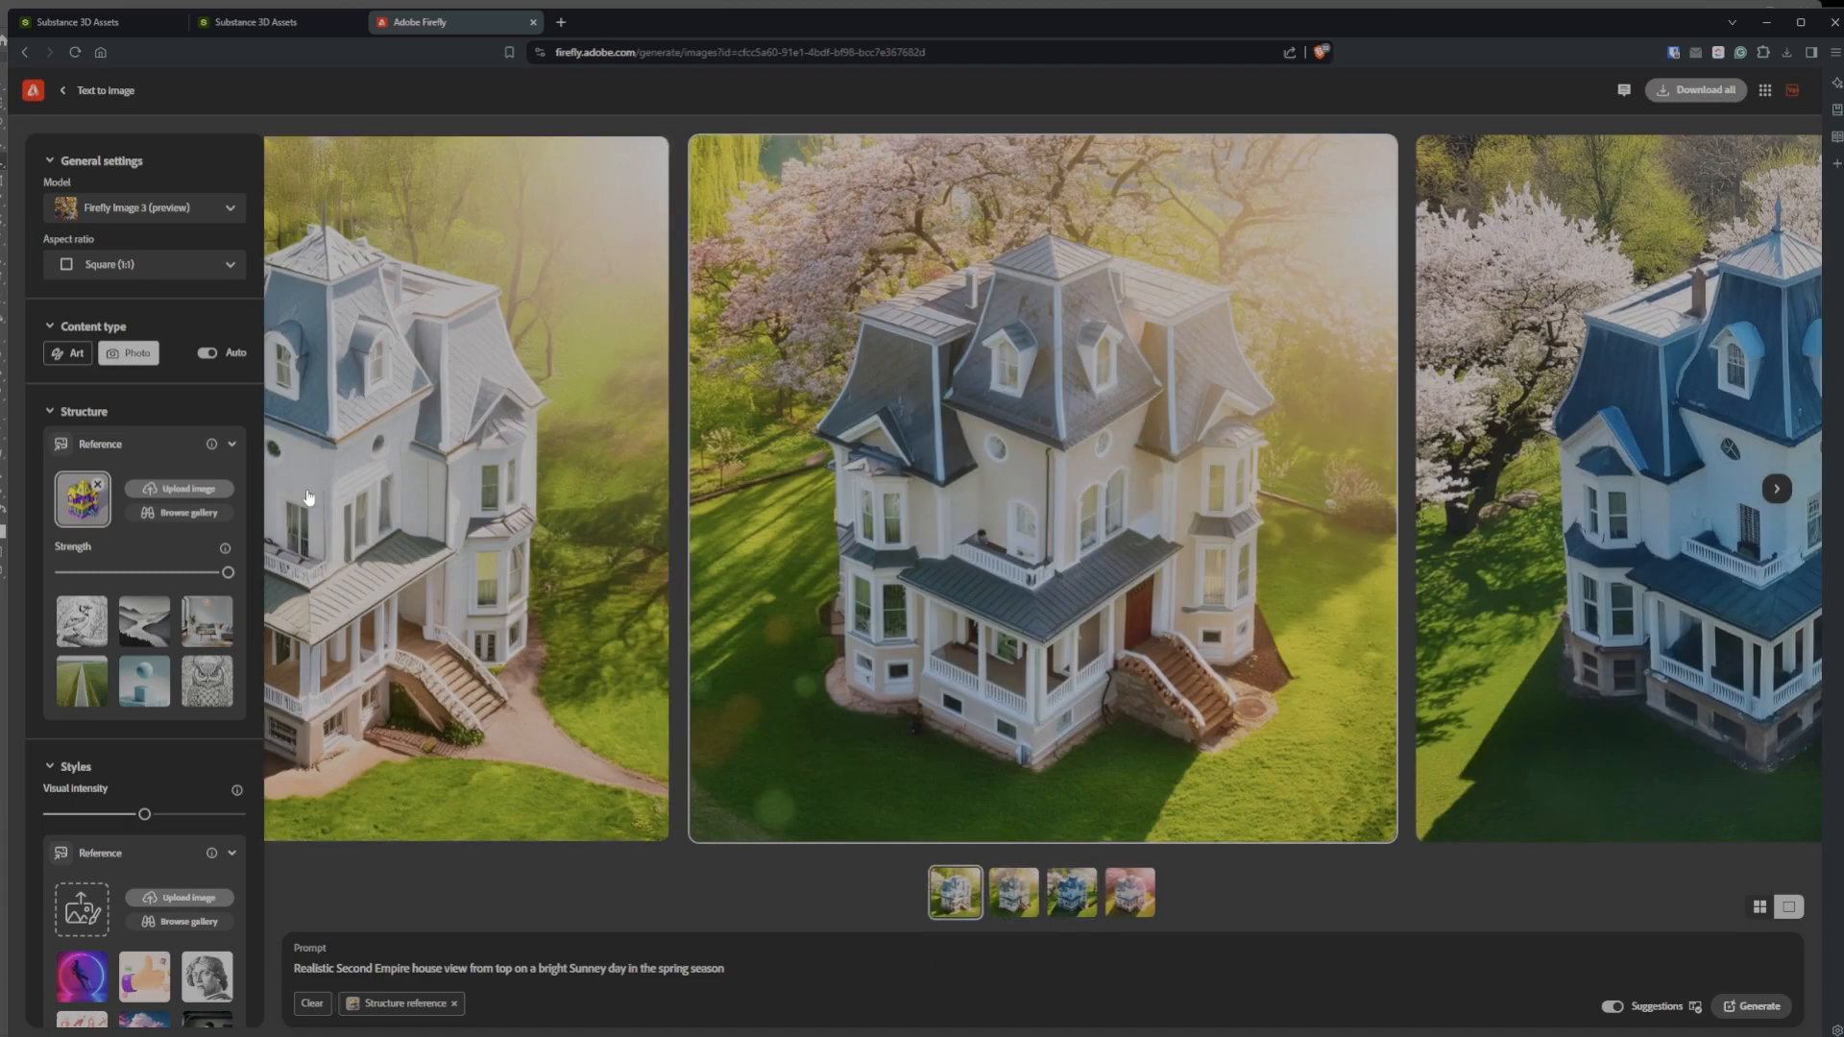
Append "; the sun light comes from behind the camera" to the prompt, regenerate the images and look through the results
left_click(764, 968)
type("; the li")
key("BackSpace")
key("BackSpace")
type("sun light comes from behind the camera")
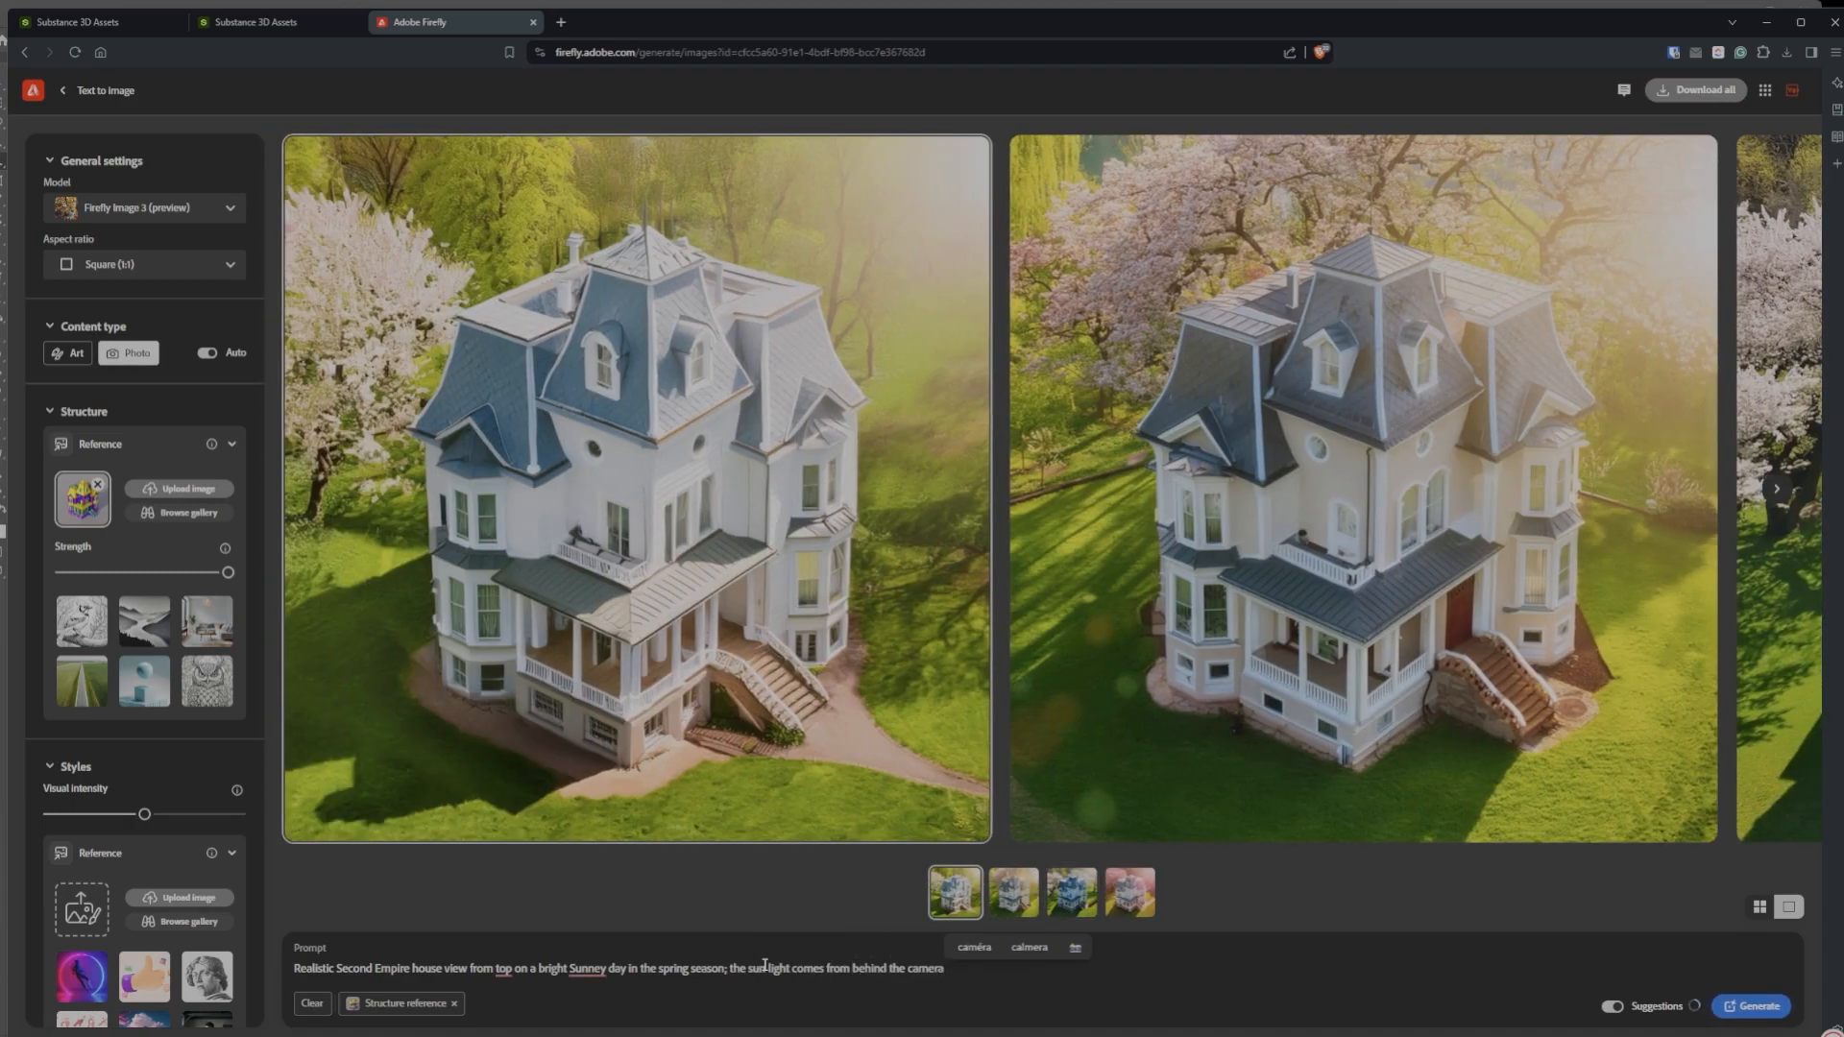
key("Return")
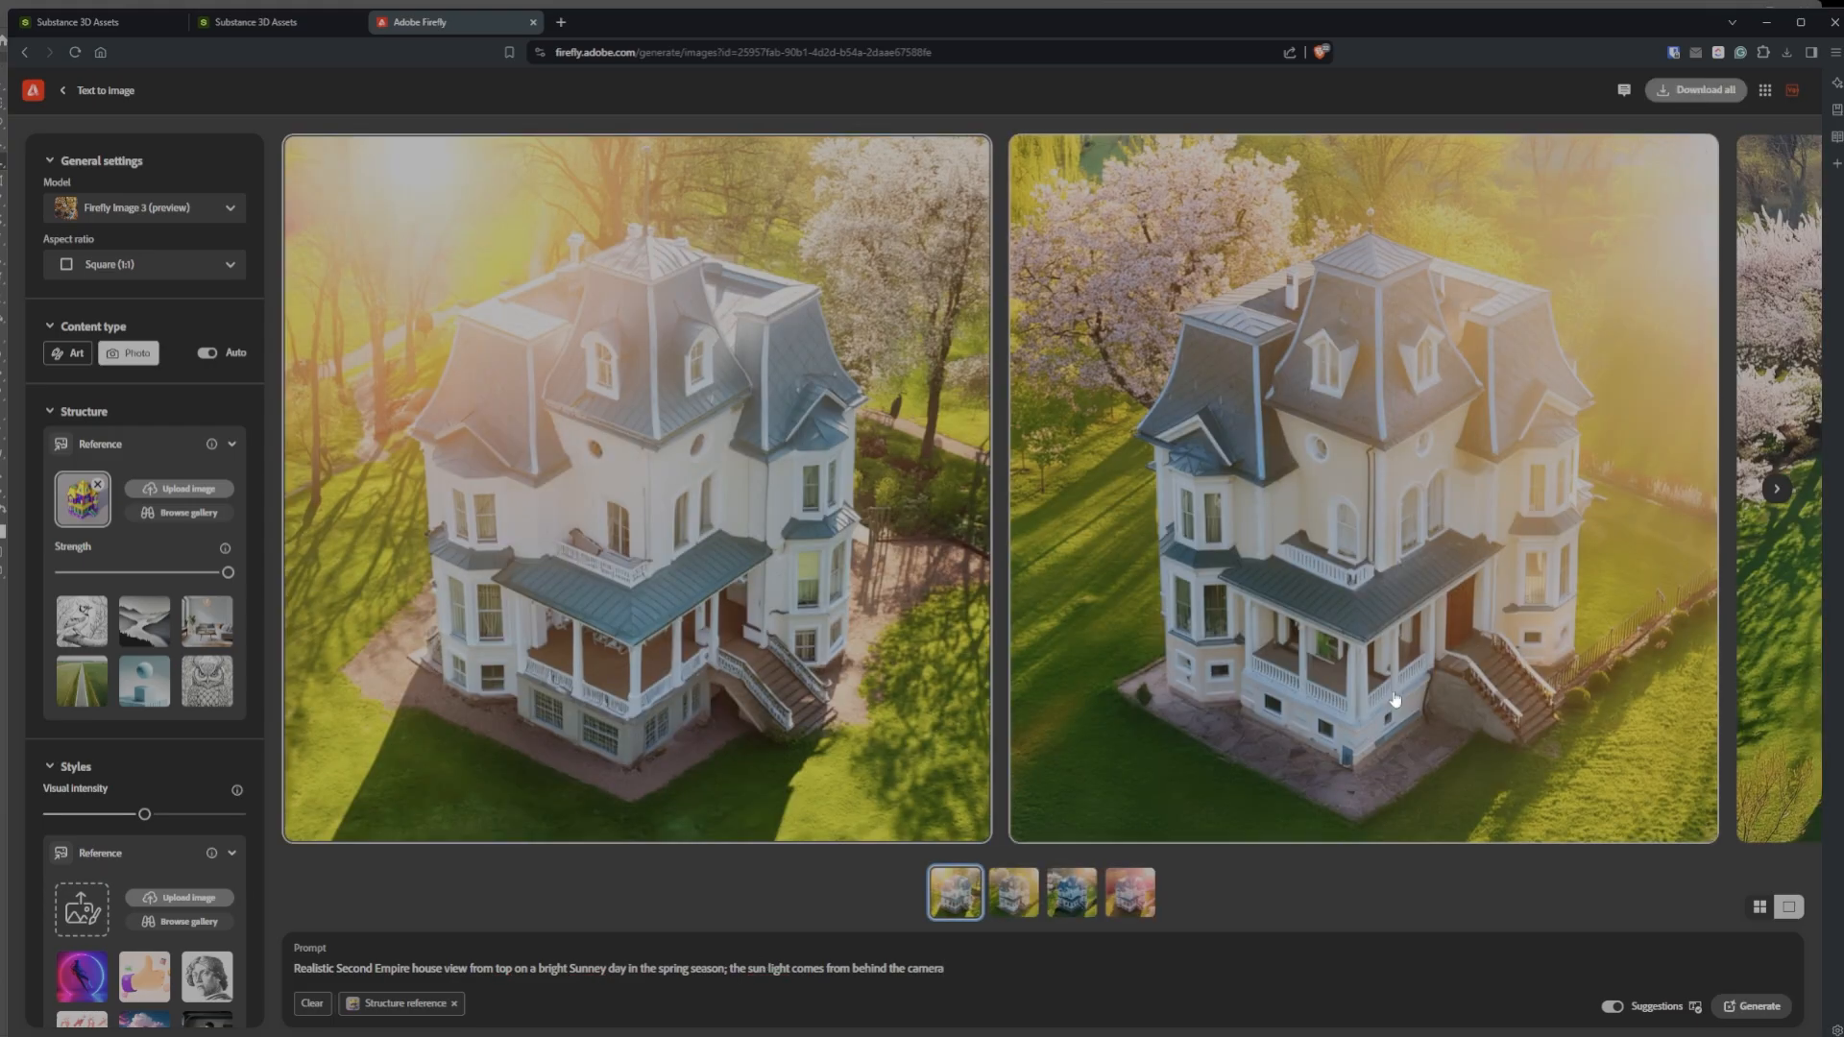
left_click(1777, 489)
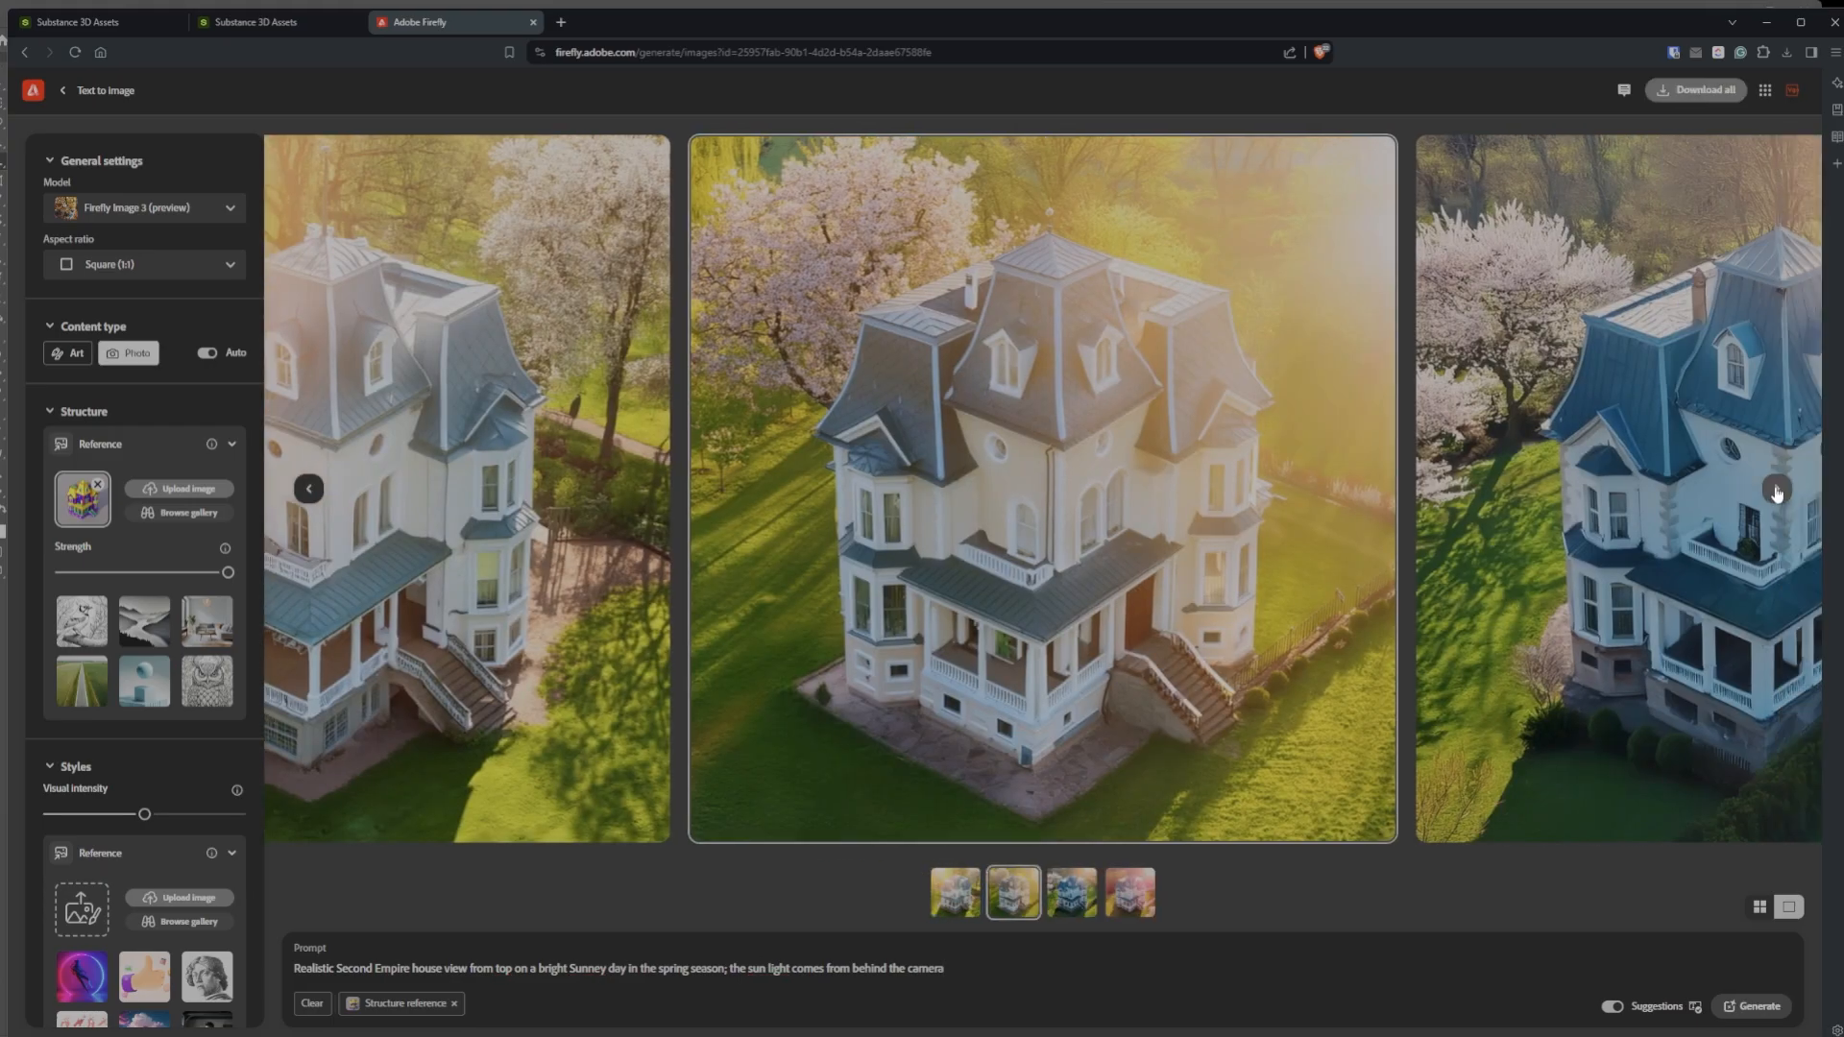
left_click(1777, 489)
left_click(956, 893)
Remove the sunlight clause from the prompt, correct "Sunney" to "Sunny" and regenerate the images
left_click_drag(728, 969, 1095, 960)
key("BackSpace")
mouse_move(574, 970)
left_click(605, 883)
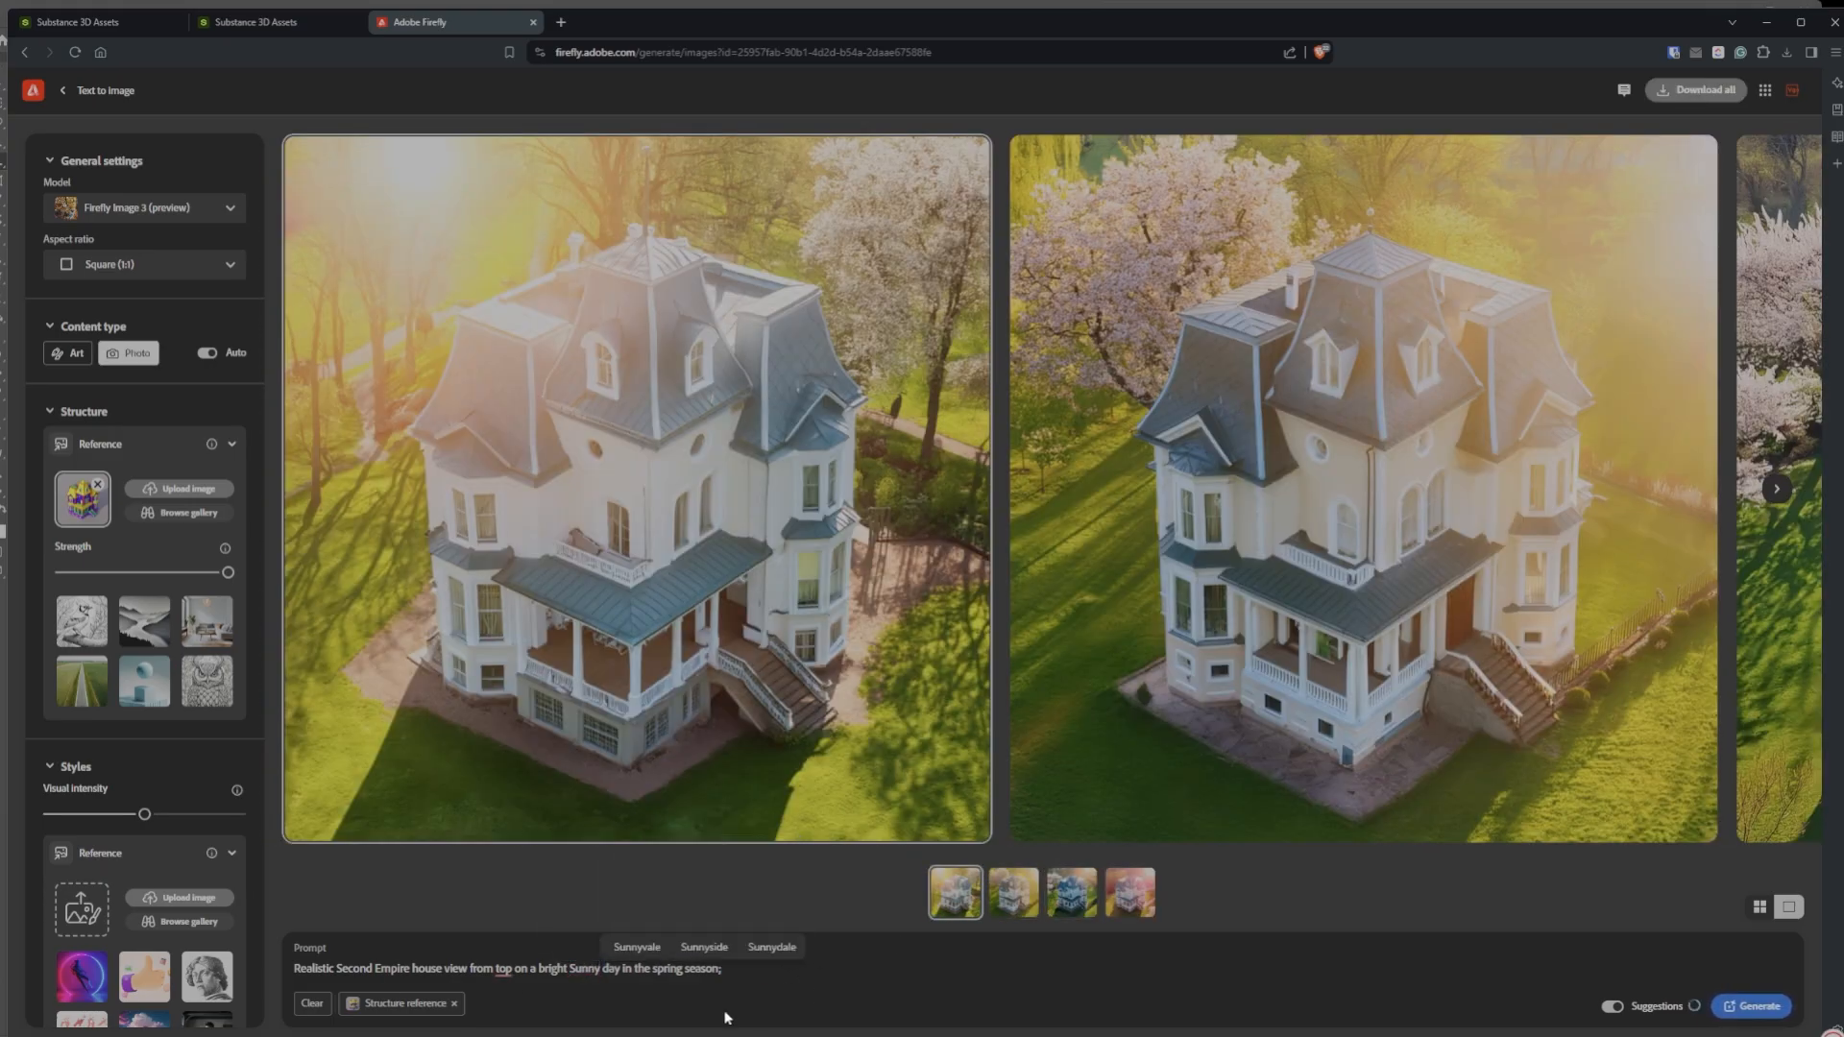
key("Return")
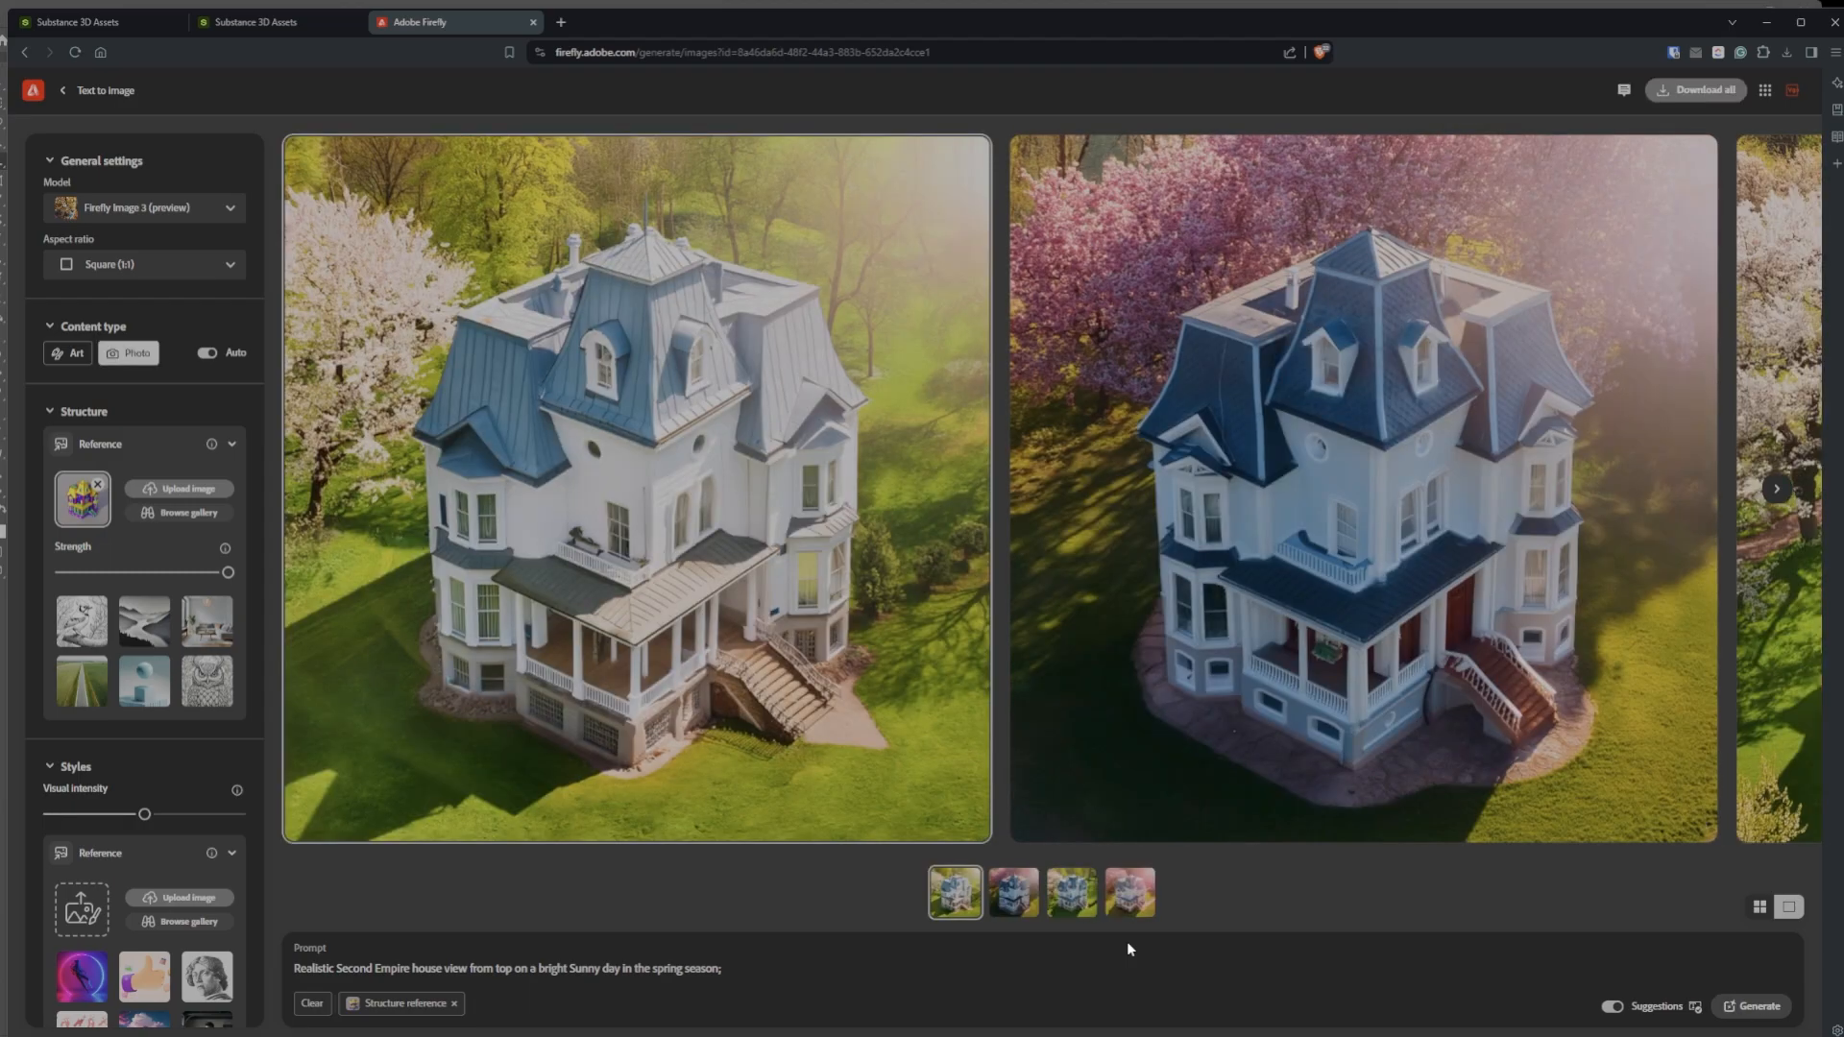
Look through the four generated spring house images and compare them, ending on the third one
double_click(1776, 492)
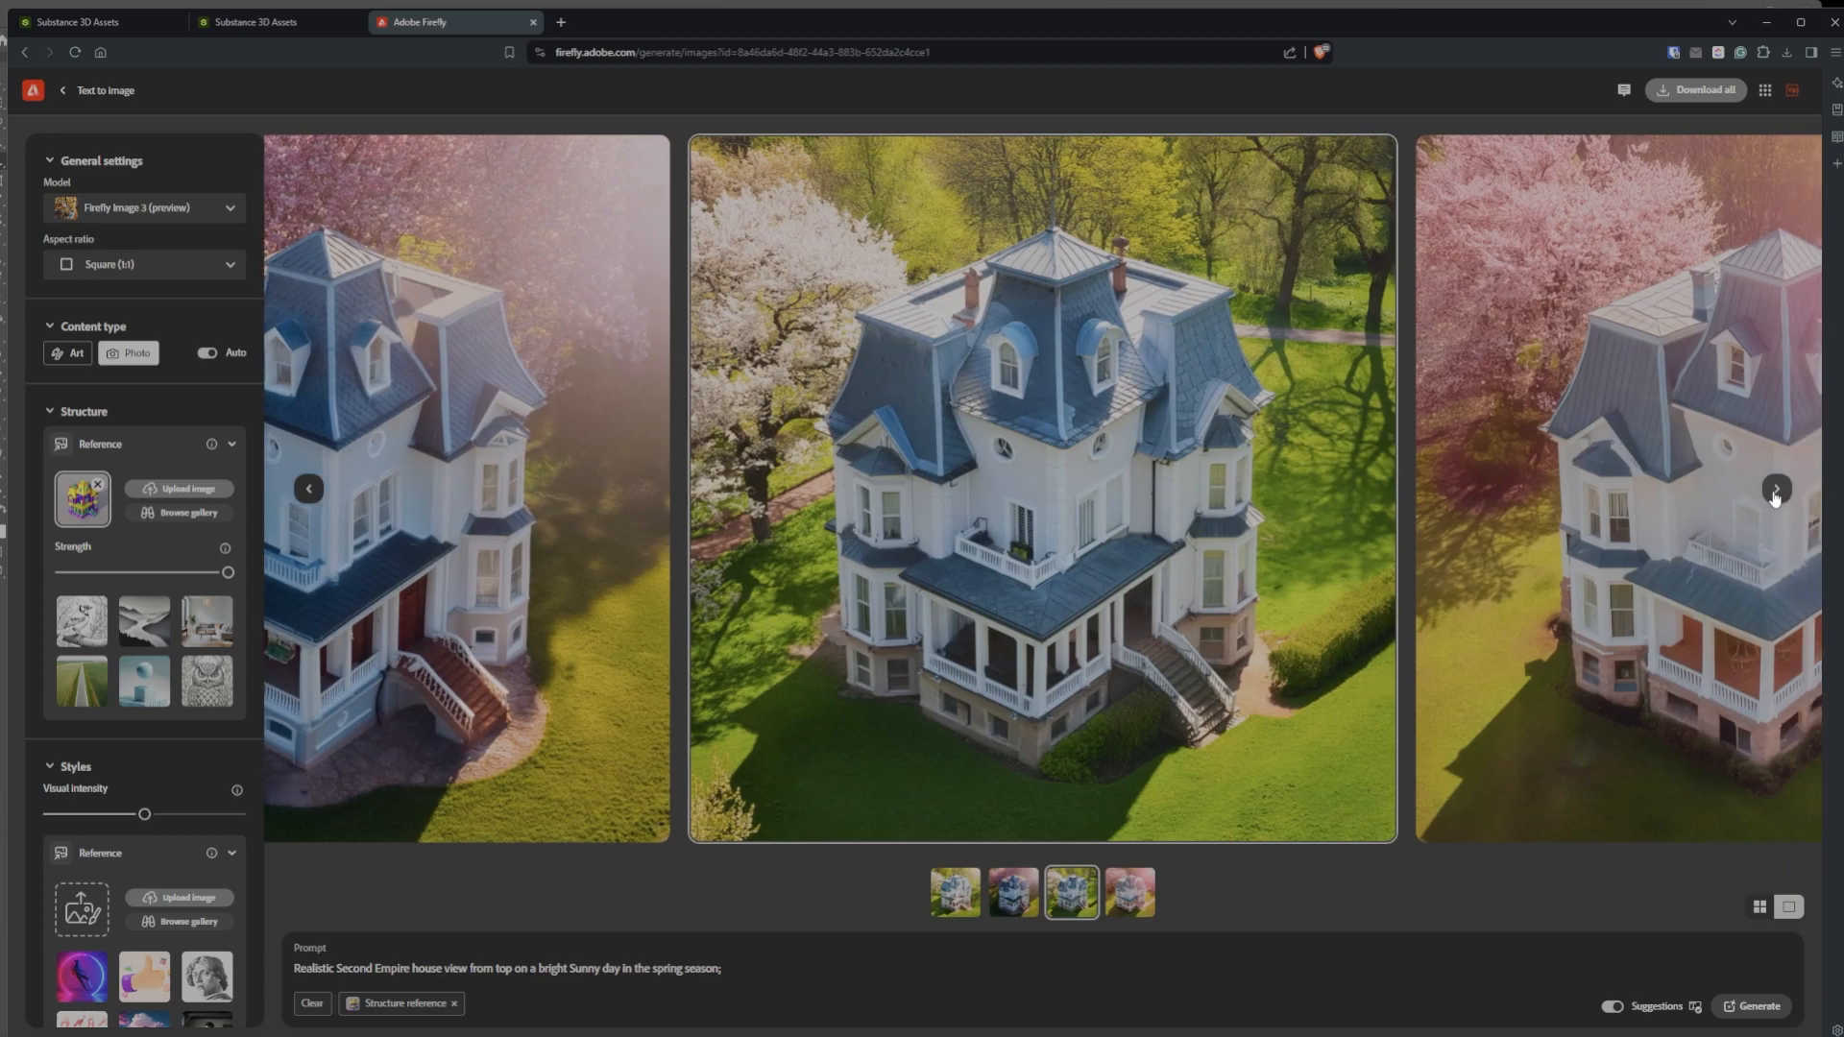
left_click(1775, 491)
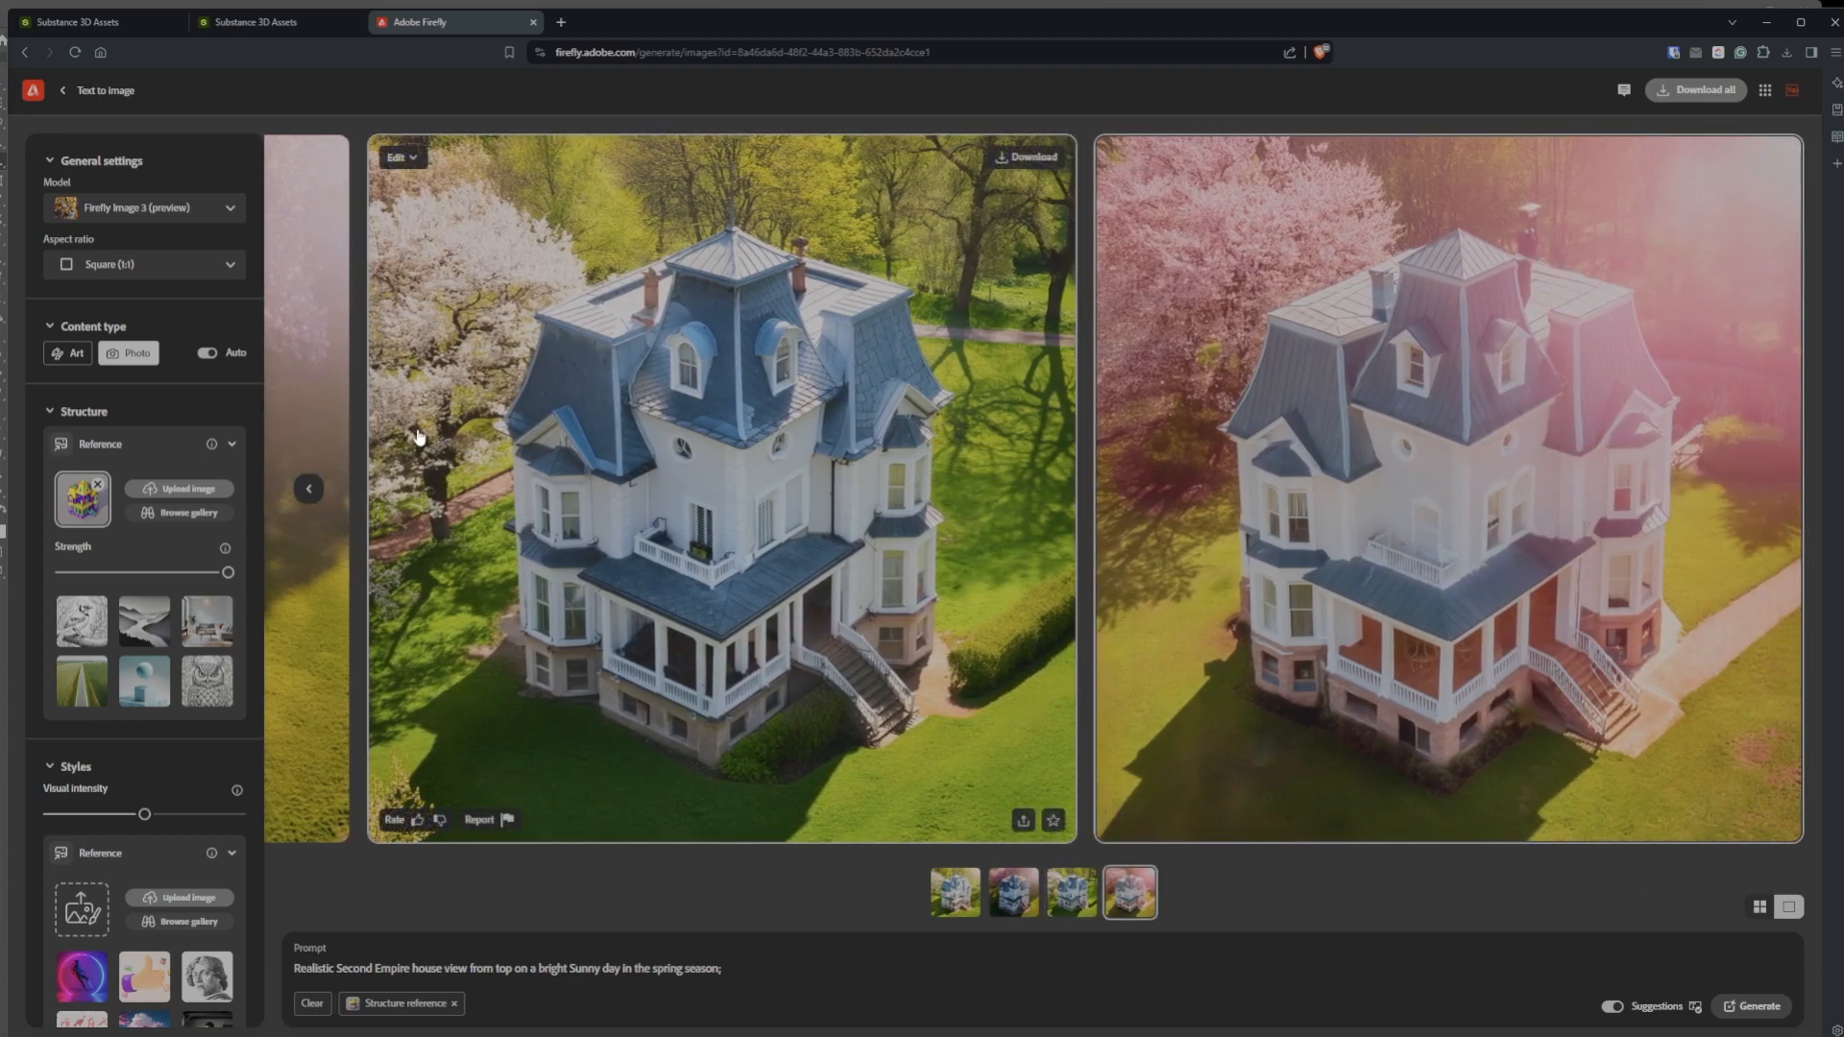
left_click(309, 490)
left_click(309, 490)
left_click(310, 490)
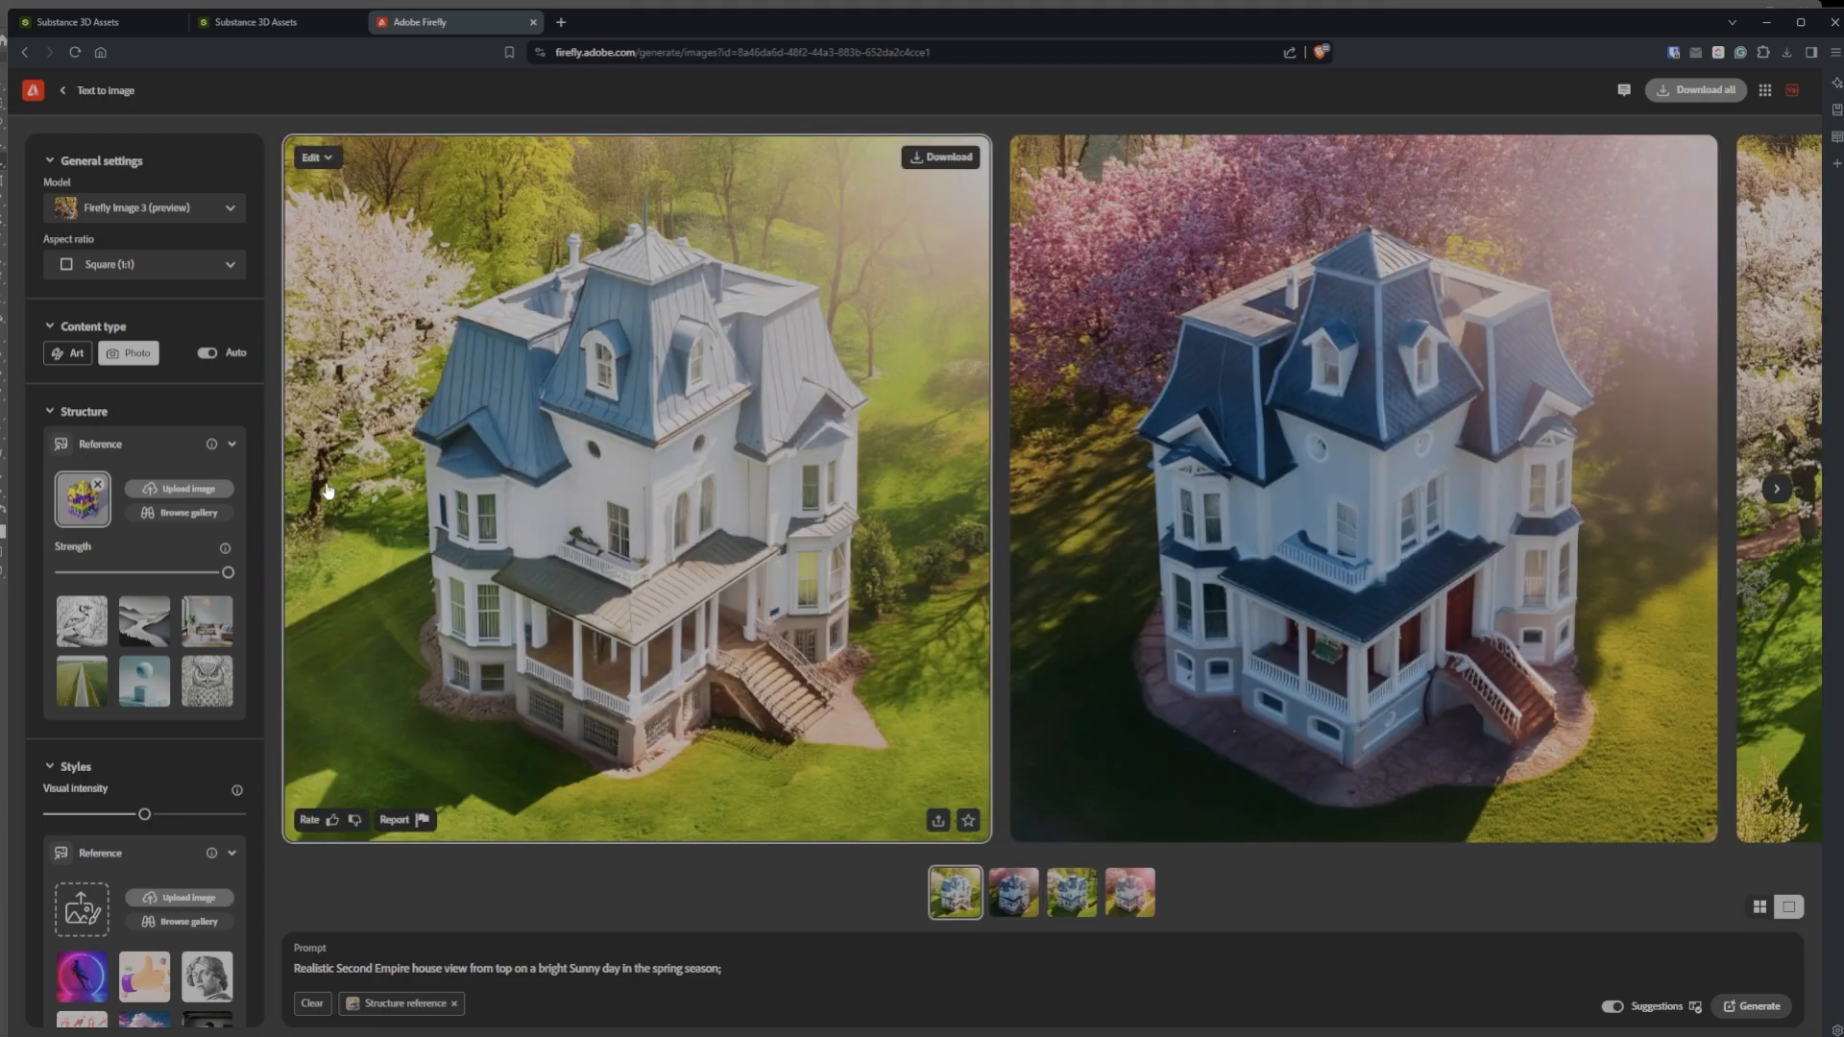
left_click(1776, 490)
left_click(1775, 490)
left_click(1776, 490)
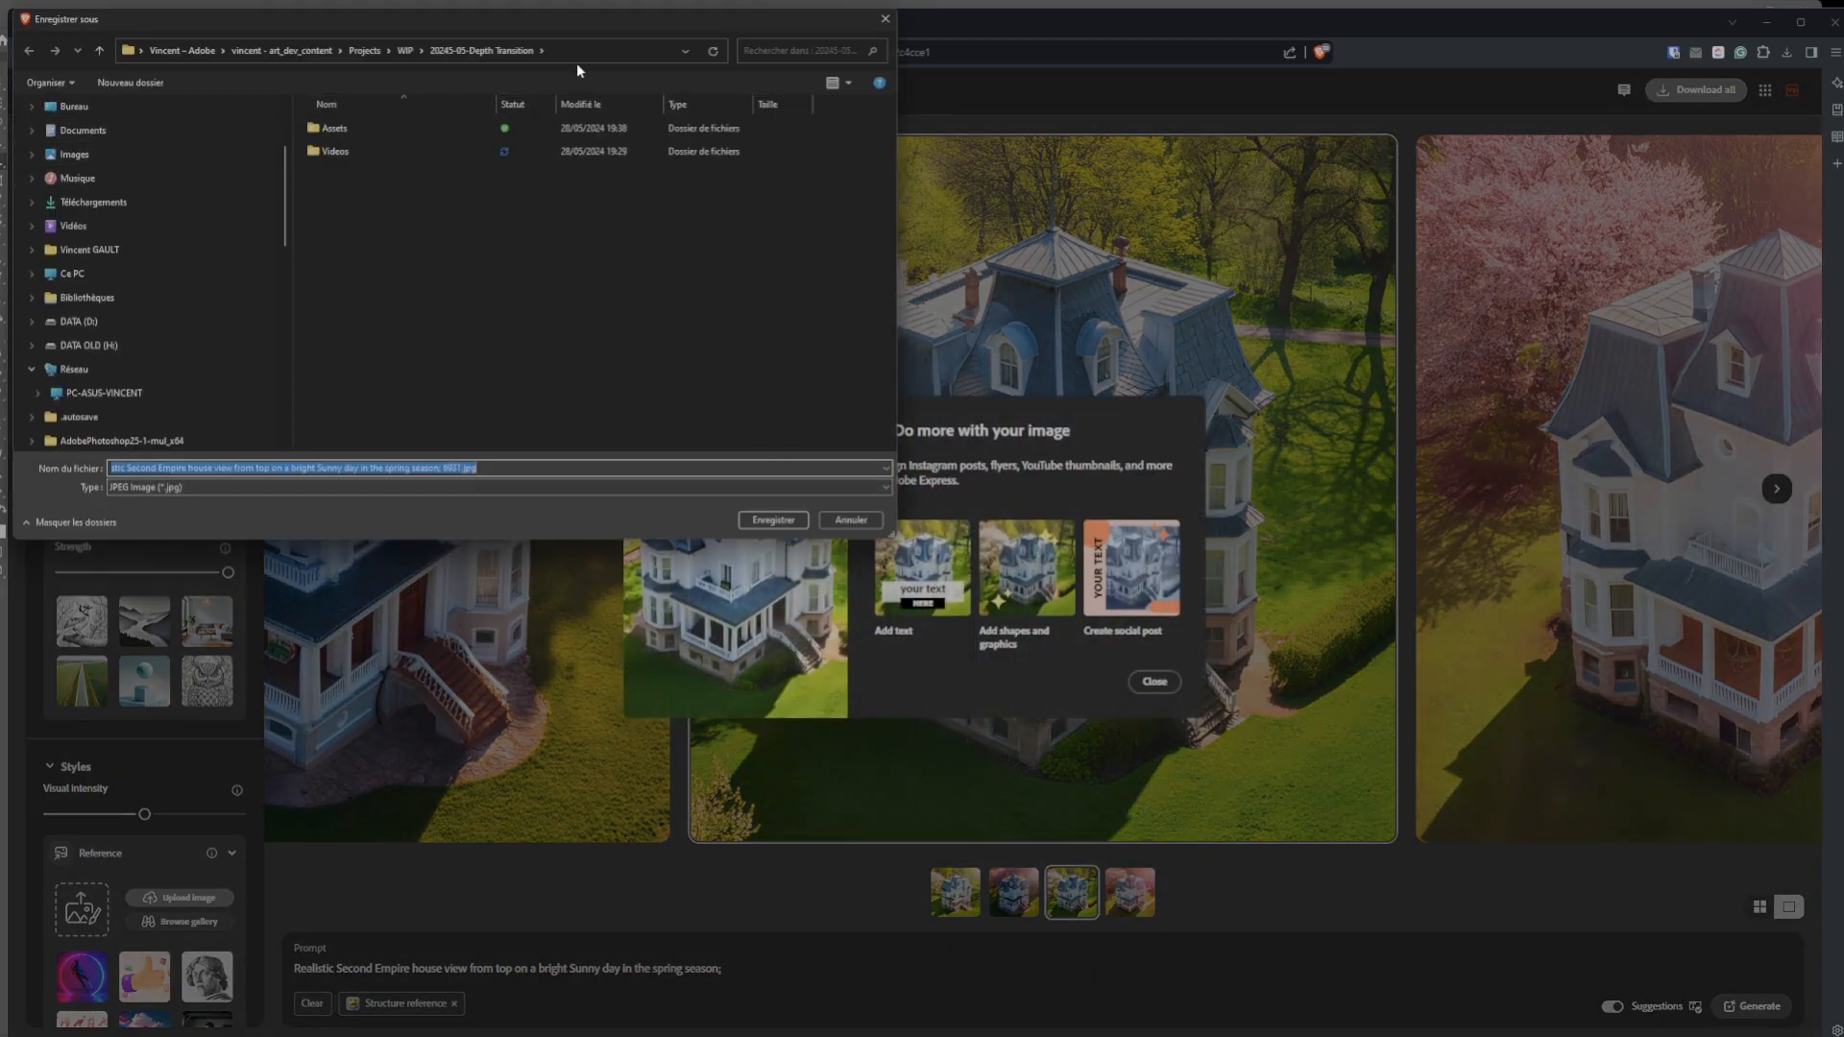
Save the third spring house image as a JPEG in the Assets folder and dismiss the "Do more with your image" dialog
double_click(344, 128)
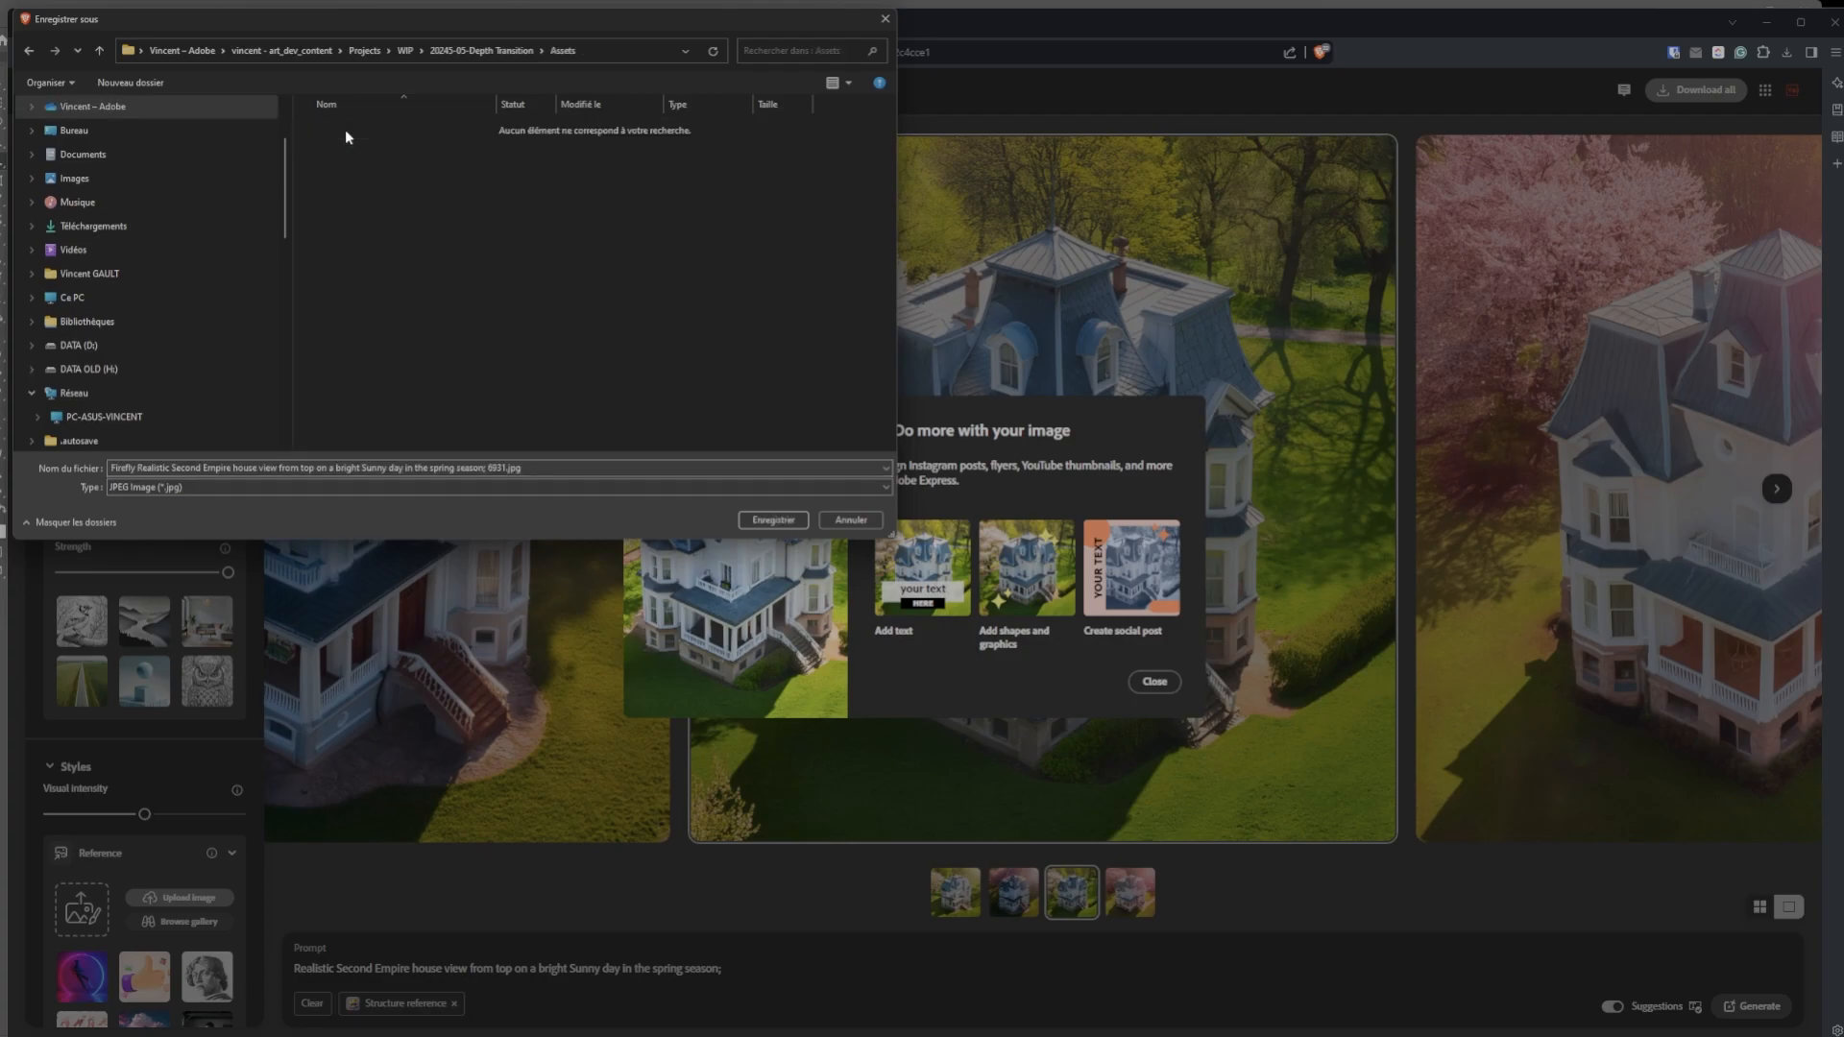
left_click(768, 520)
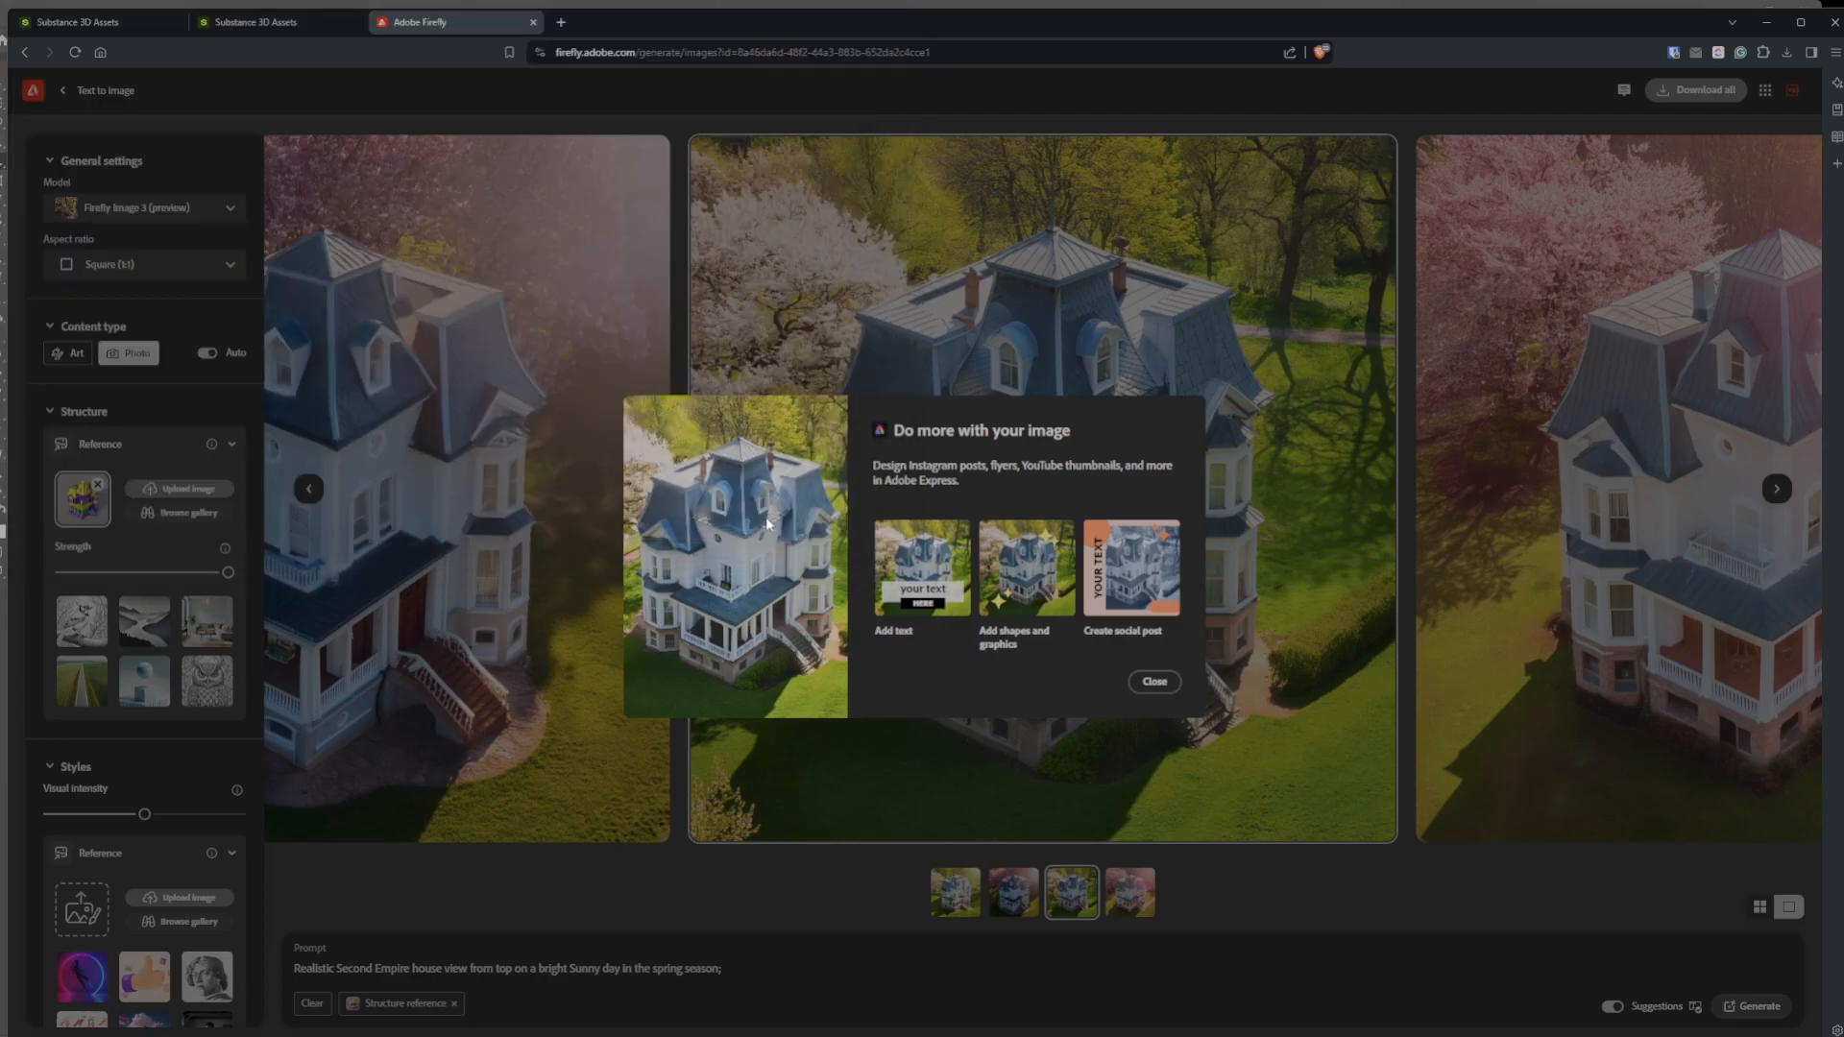
left_click(1155, 683)
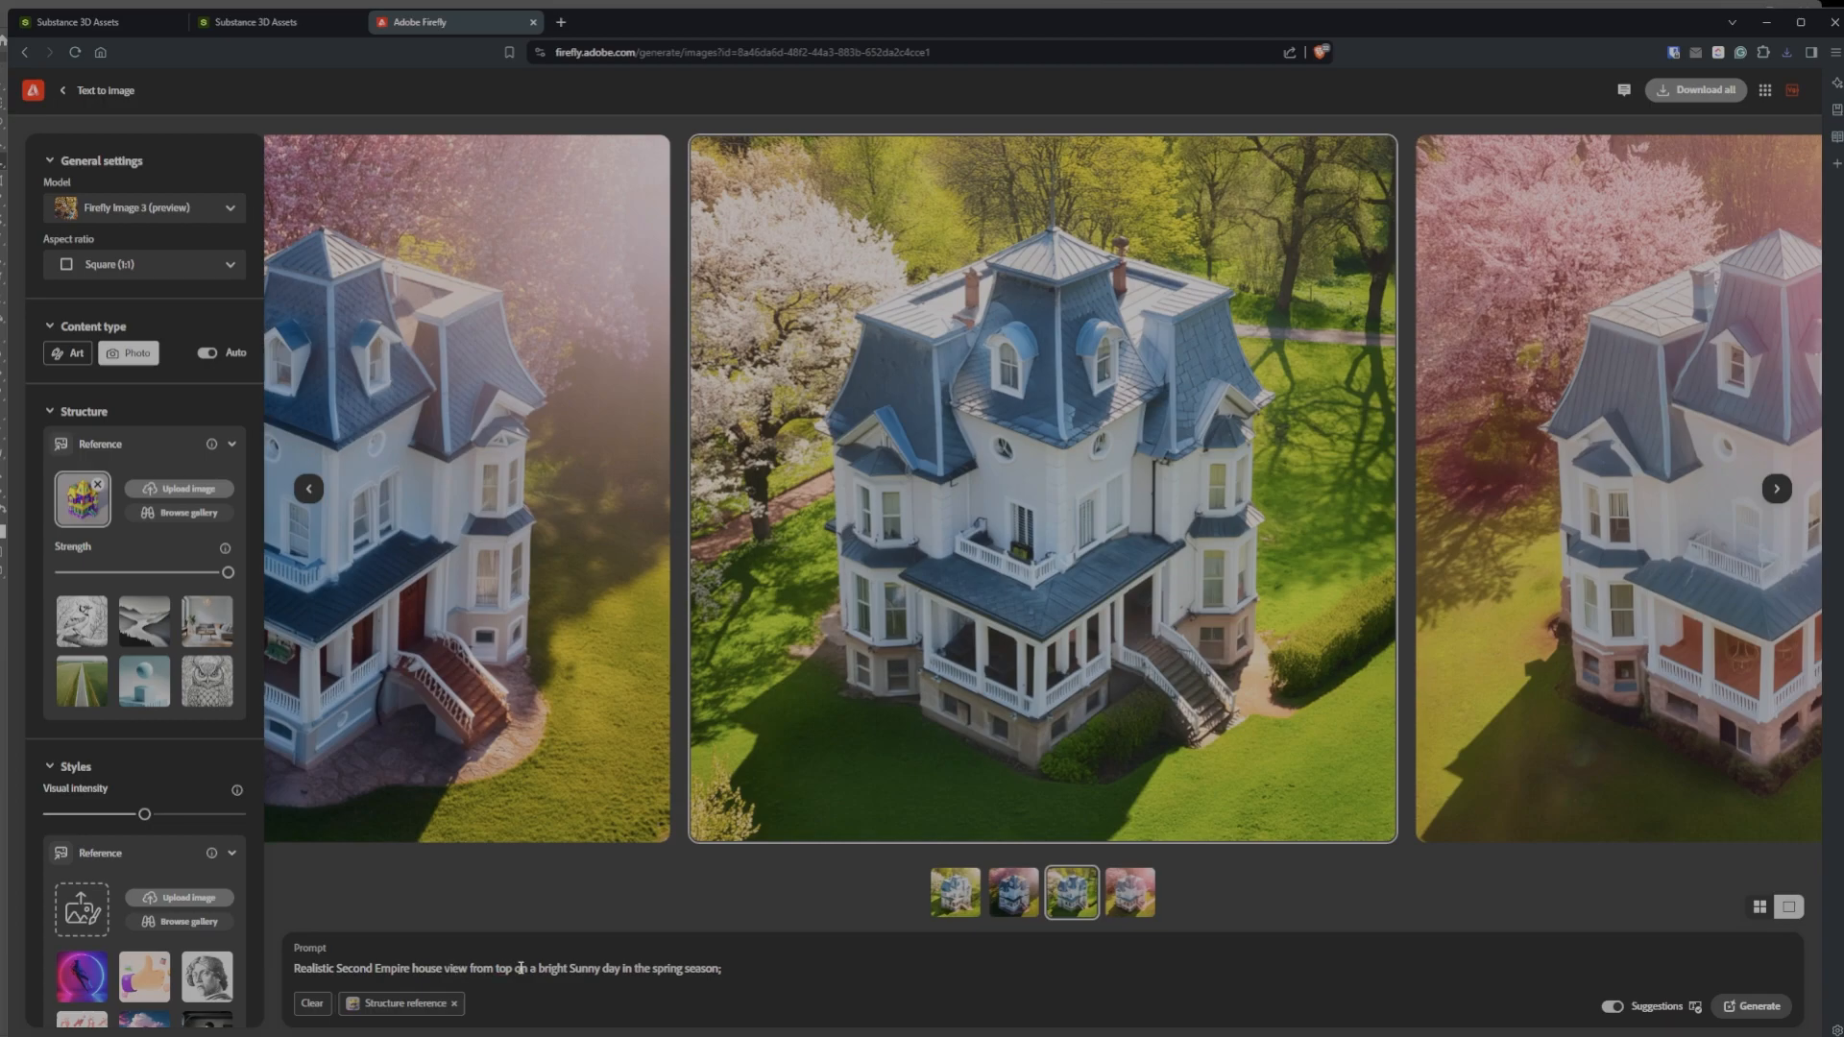
Replace the prompt's spring-day ending with "during a scary halloween night" and insert "haunted" before "house"
left_click_drag(516, 968, 814, 962)
key("BackSpace")
type("during a")
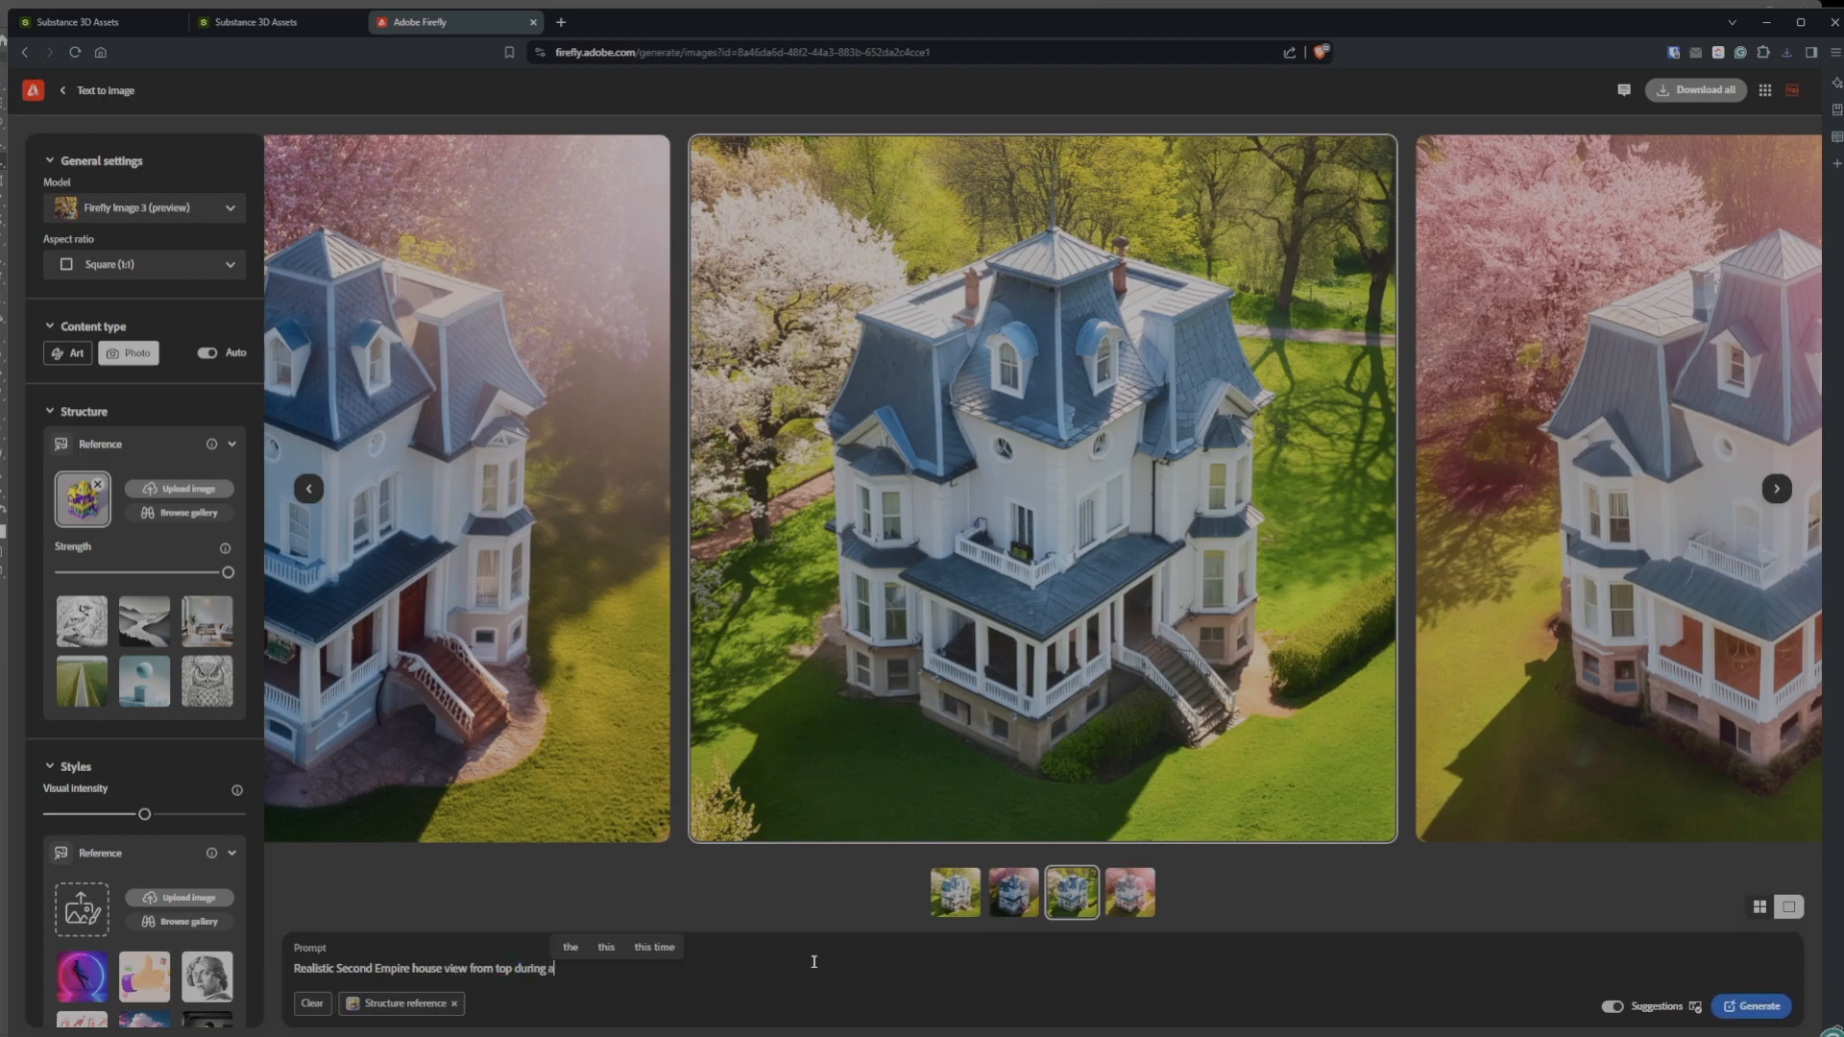
type(" scary hzalloween n")
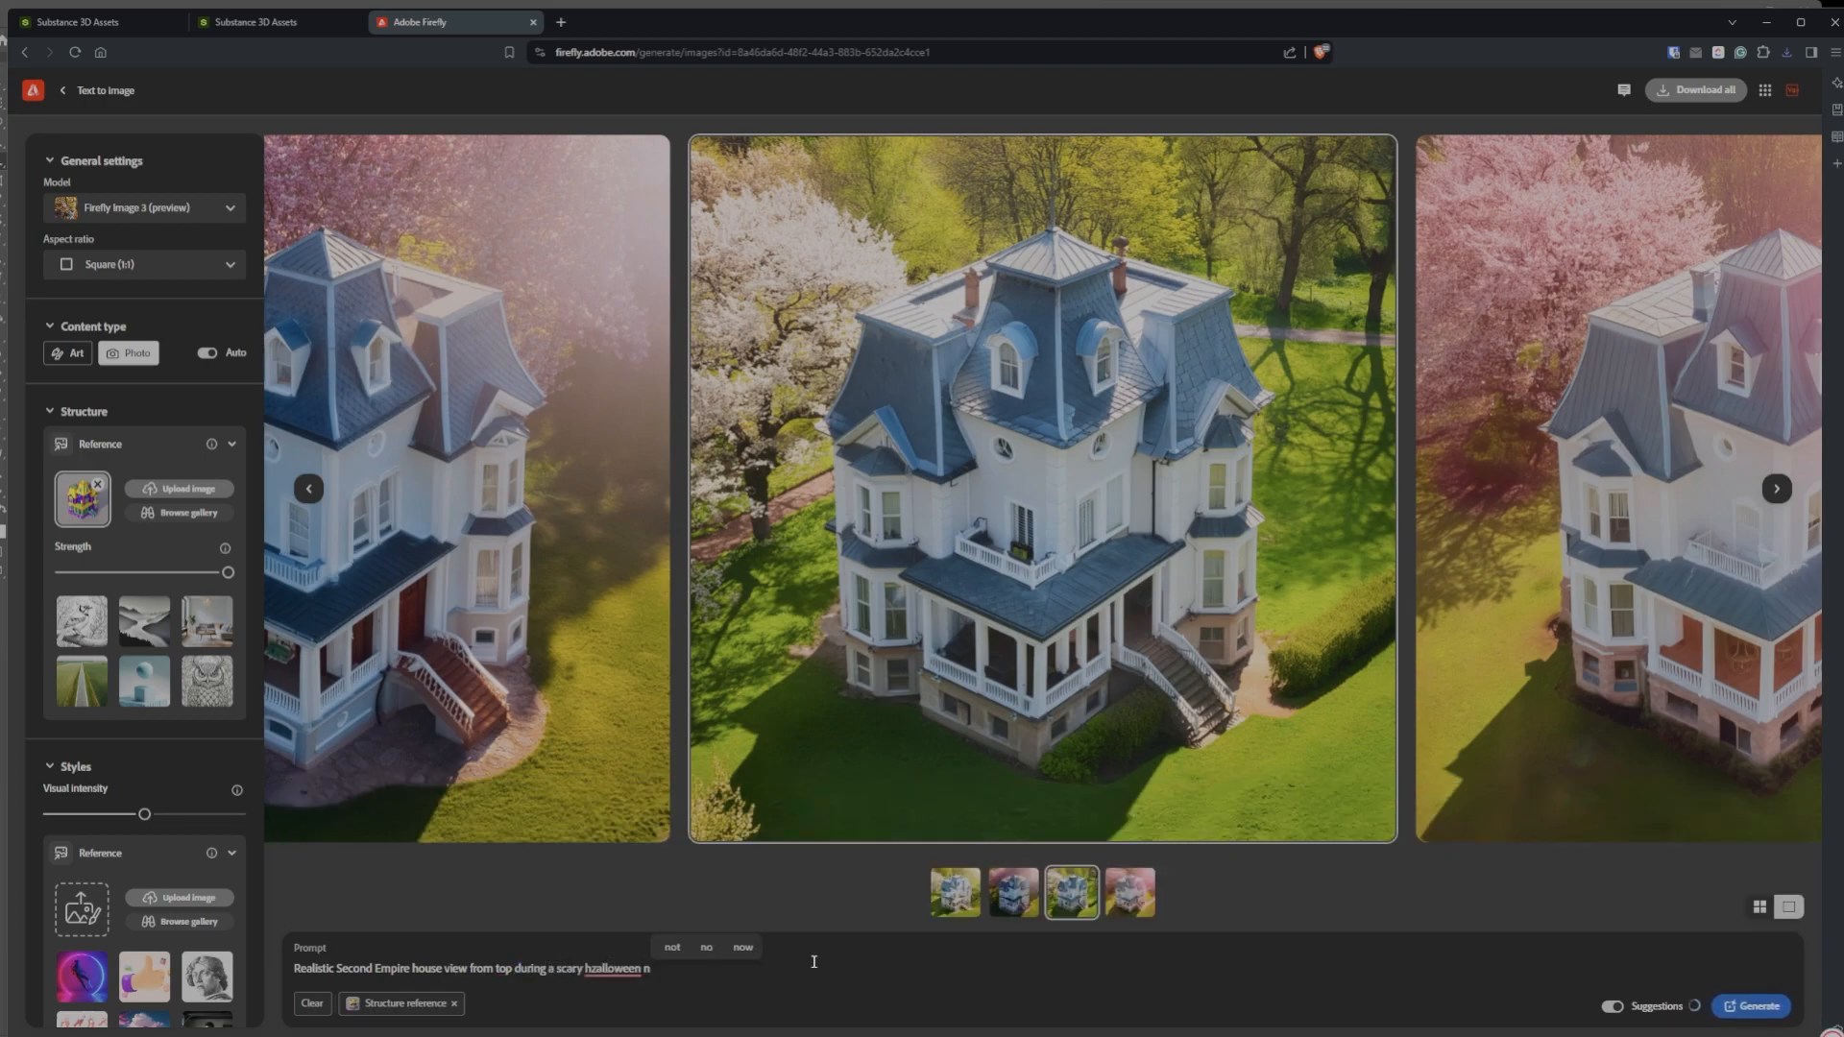
type("ight")
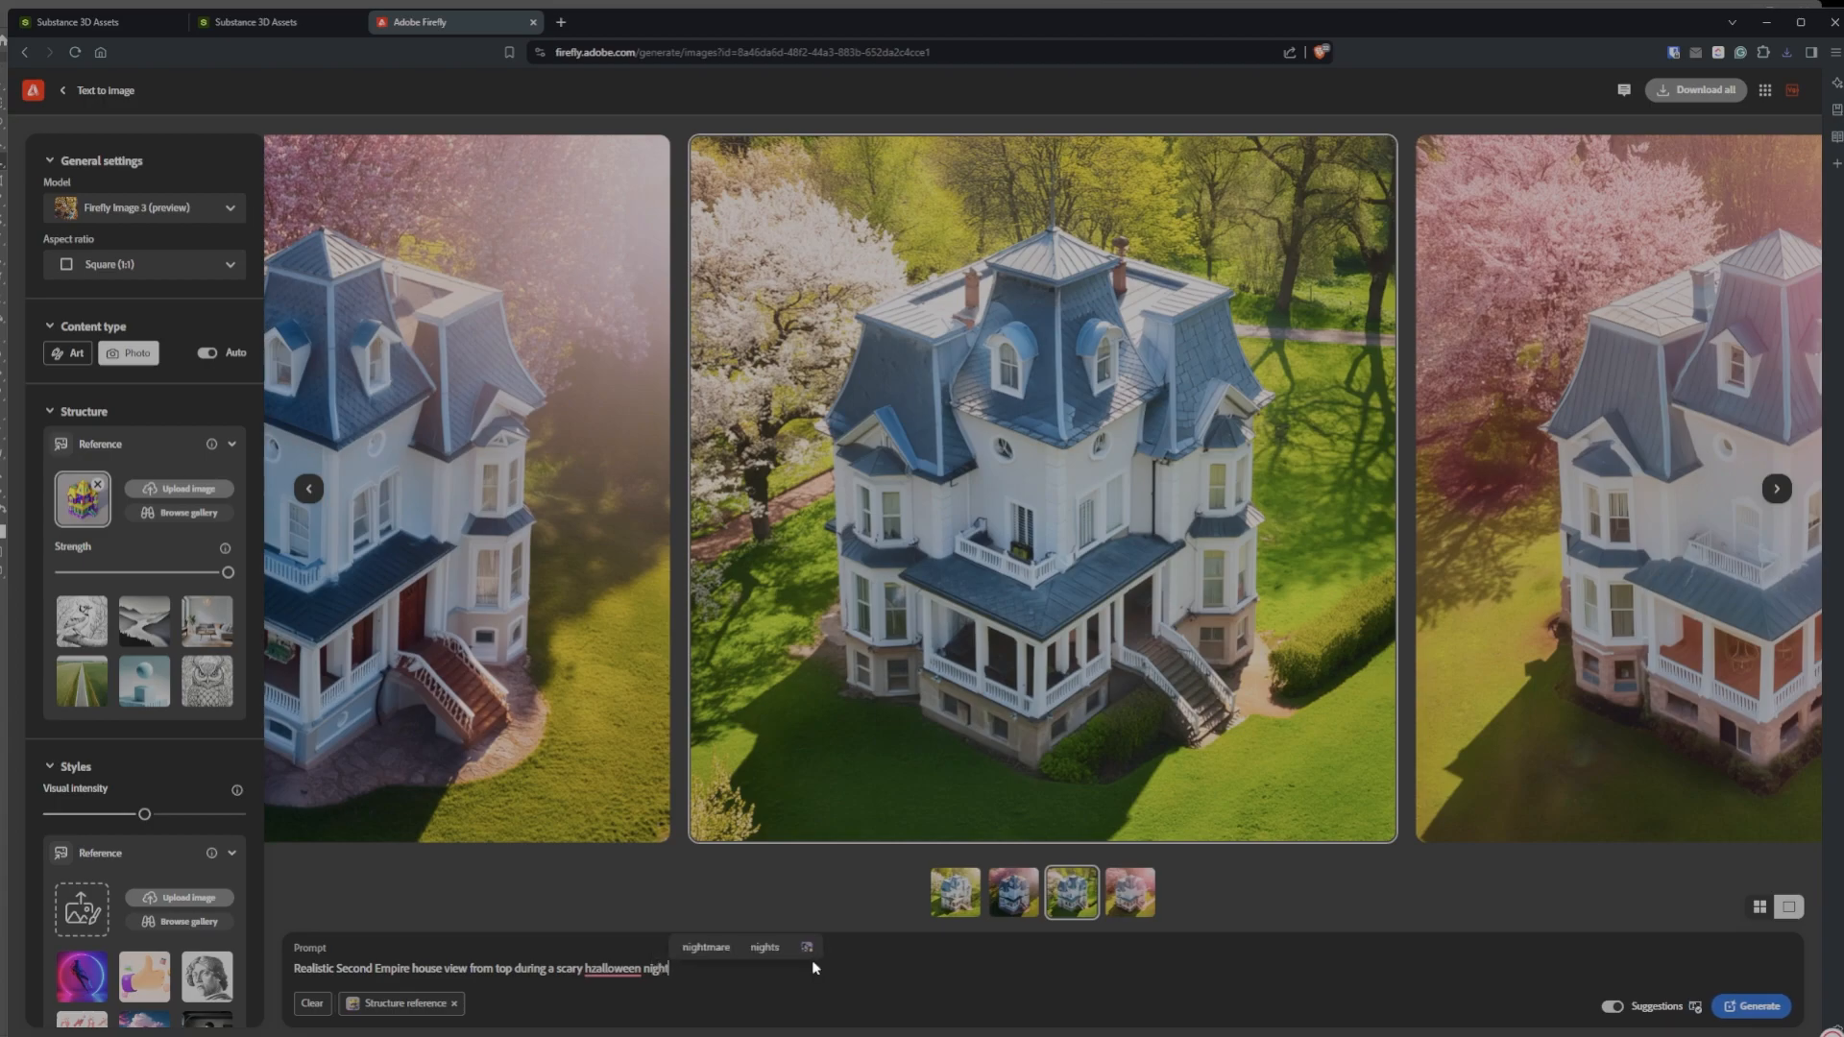
left_click(410, 968)
type("haunted  h")
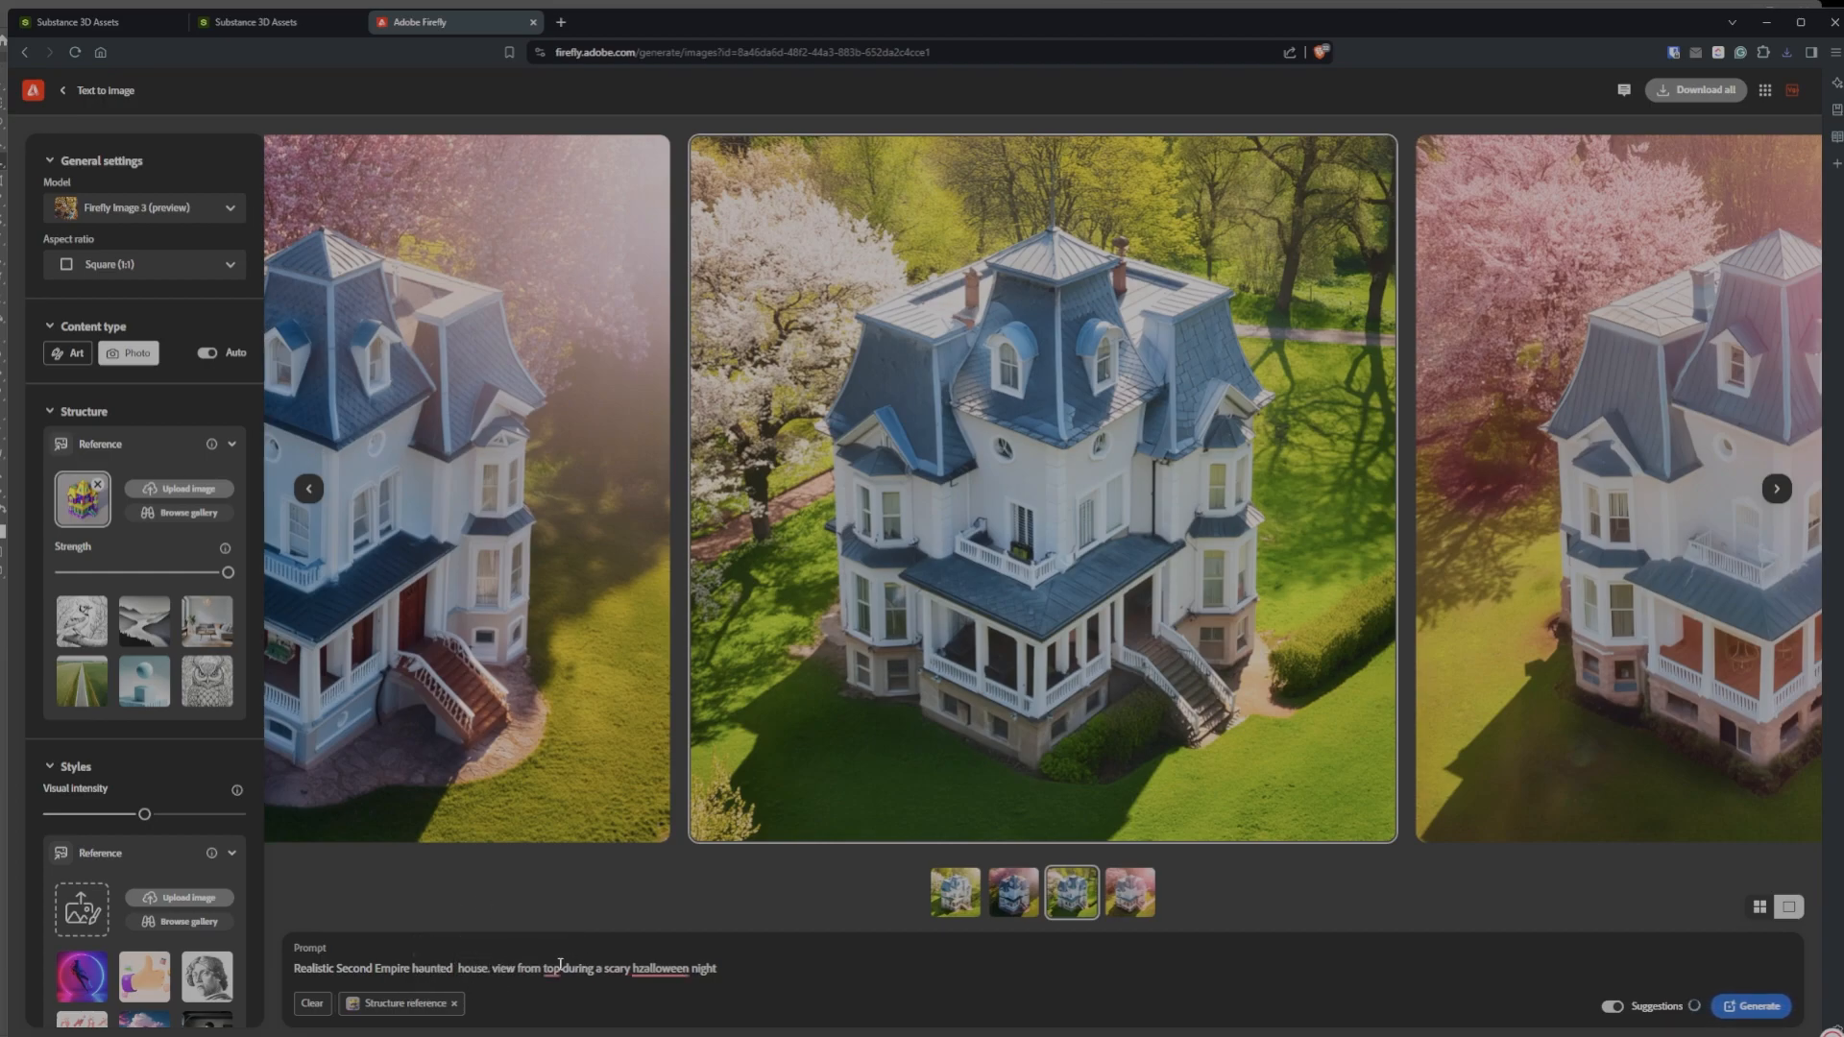
Correct the prompt wording to "Halloween" and "the top" with the suggested fixes, and generate the images
mouse_move(554, 972)
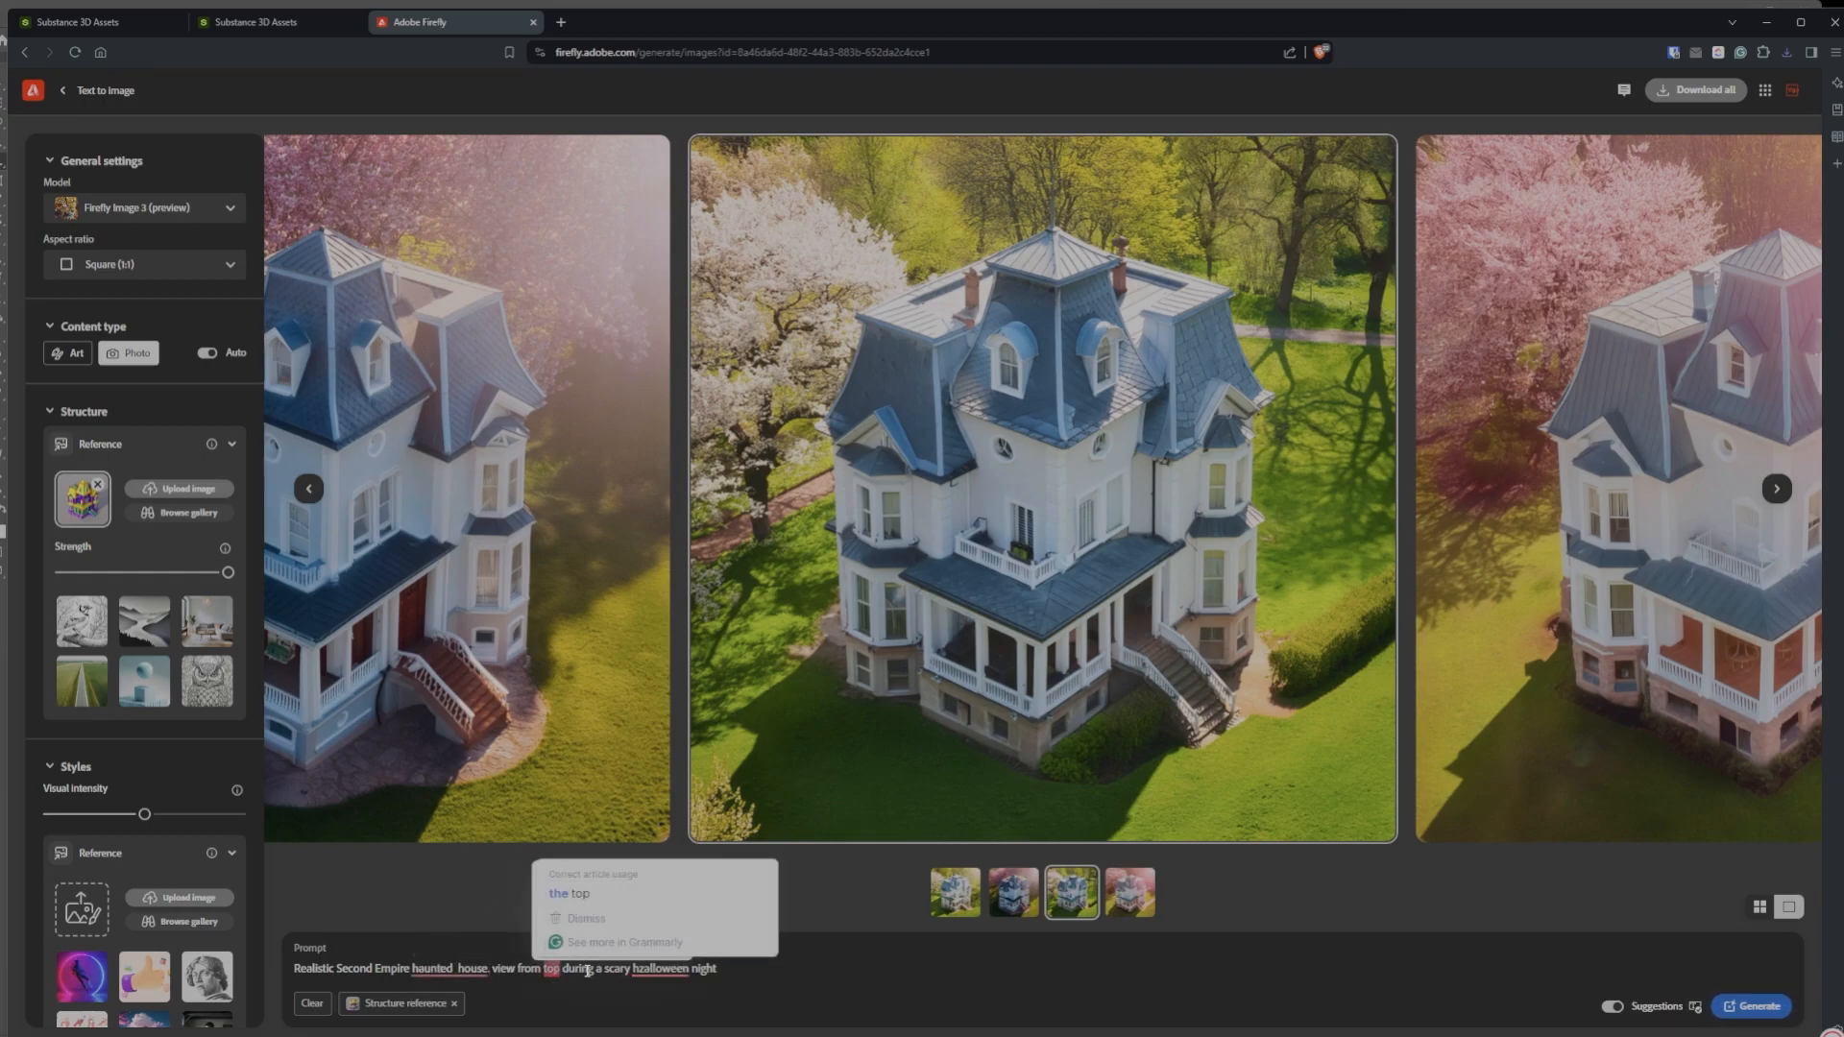
mouse_move(661, 970)
left_click(675, 871)
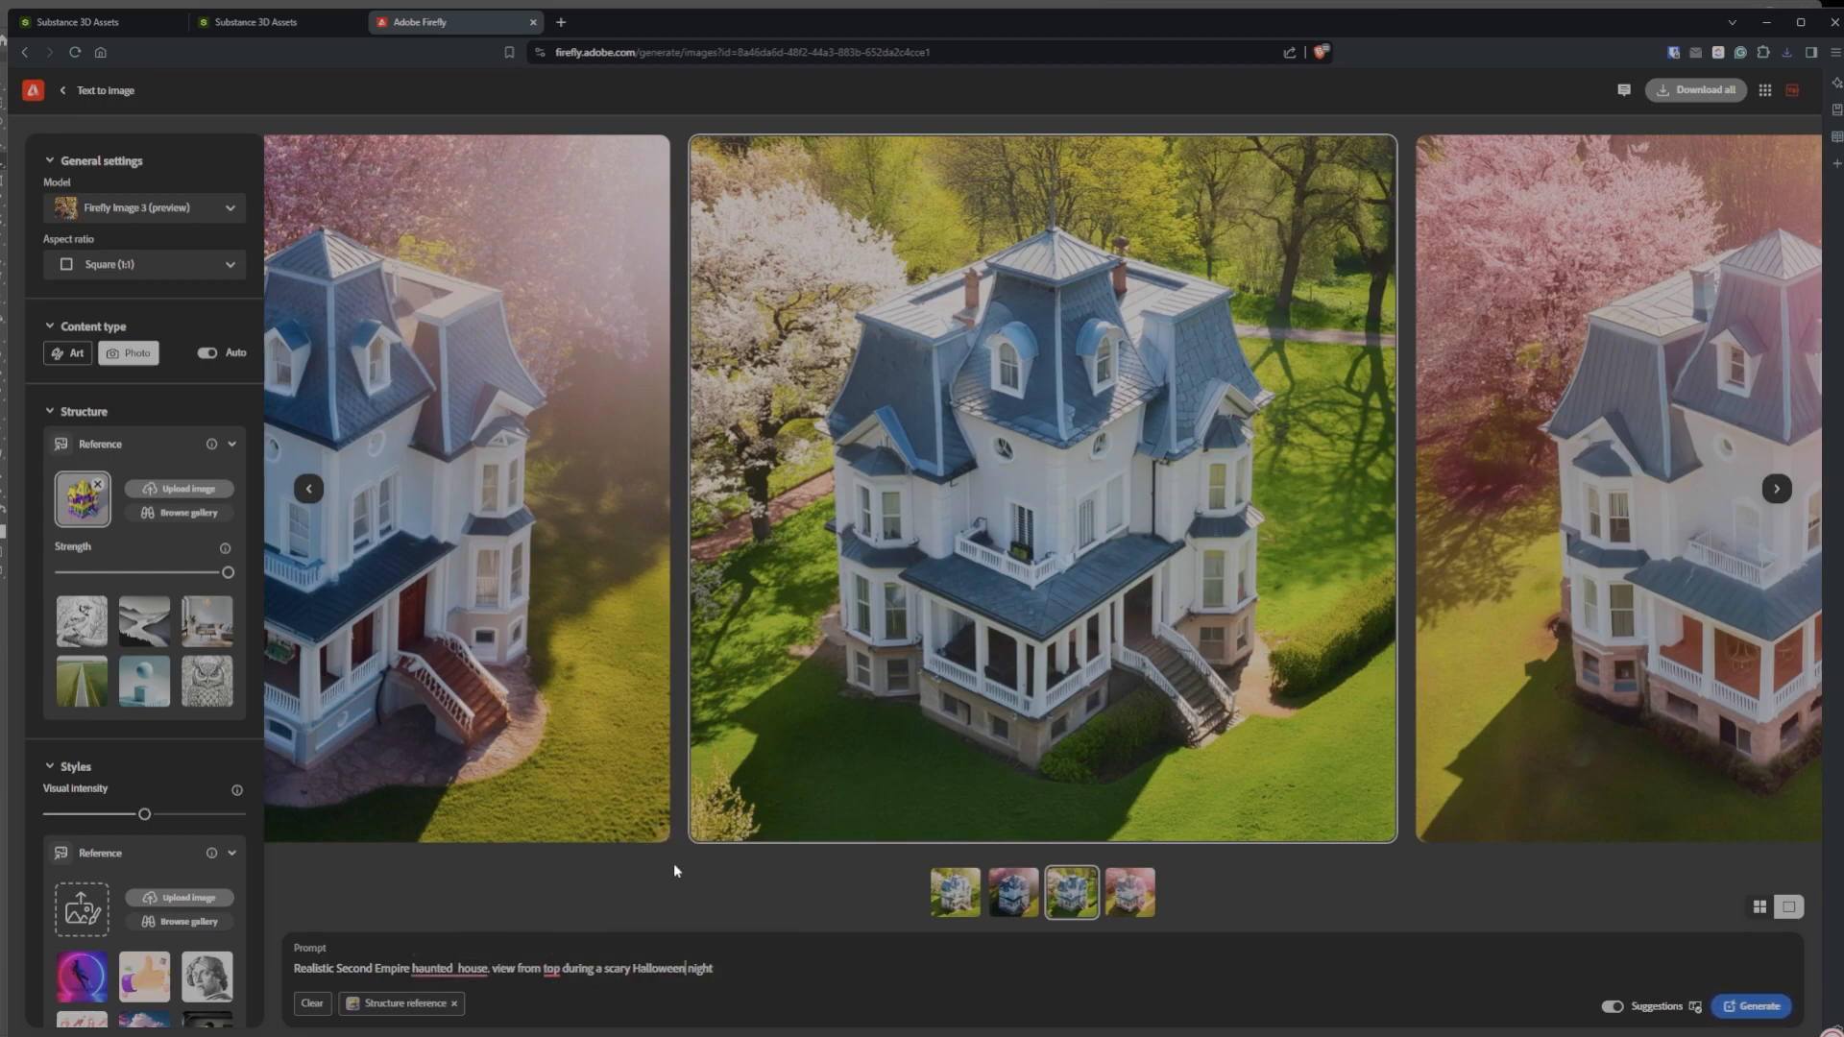
mouse_move(554, 972)
left_click(579, 871)
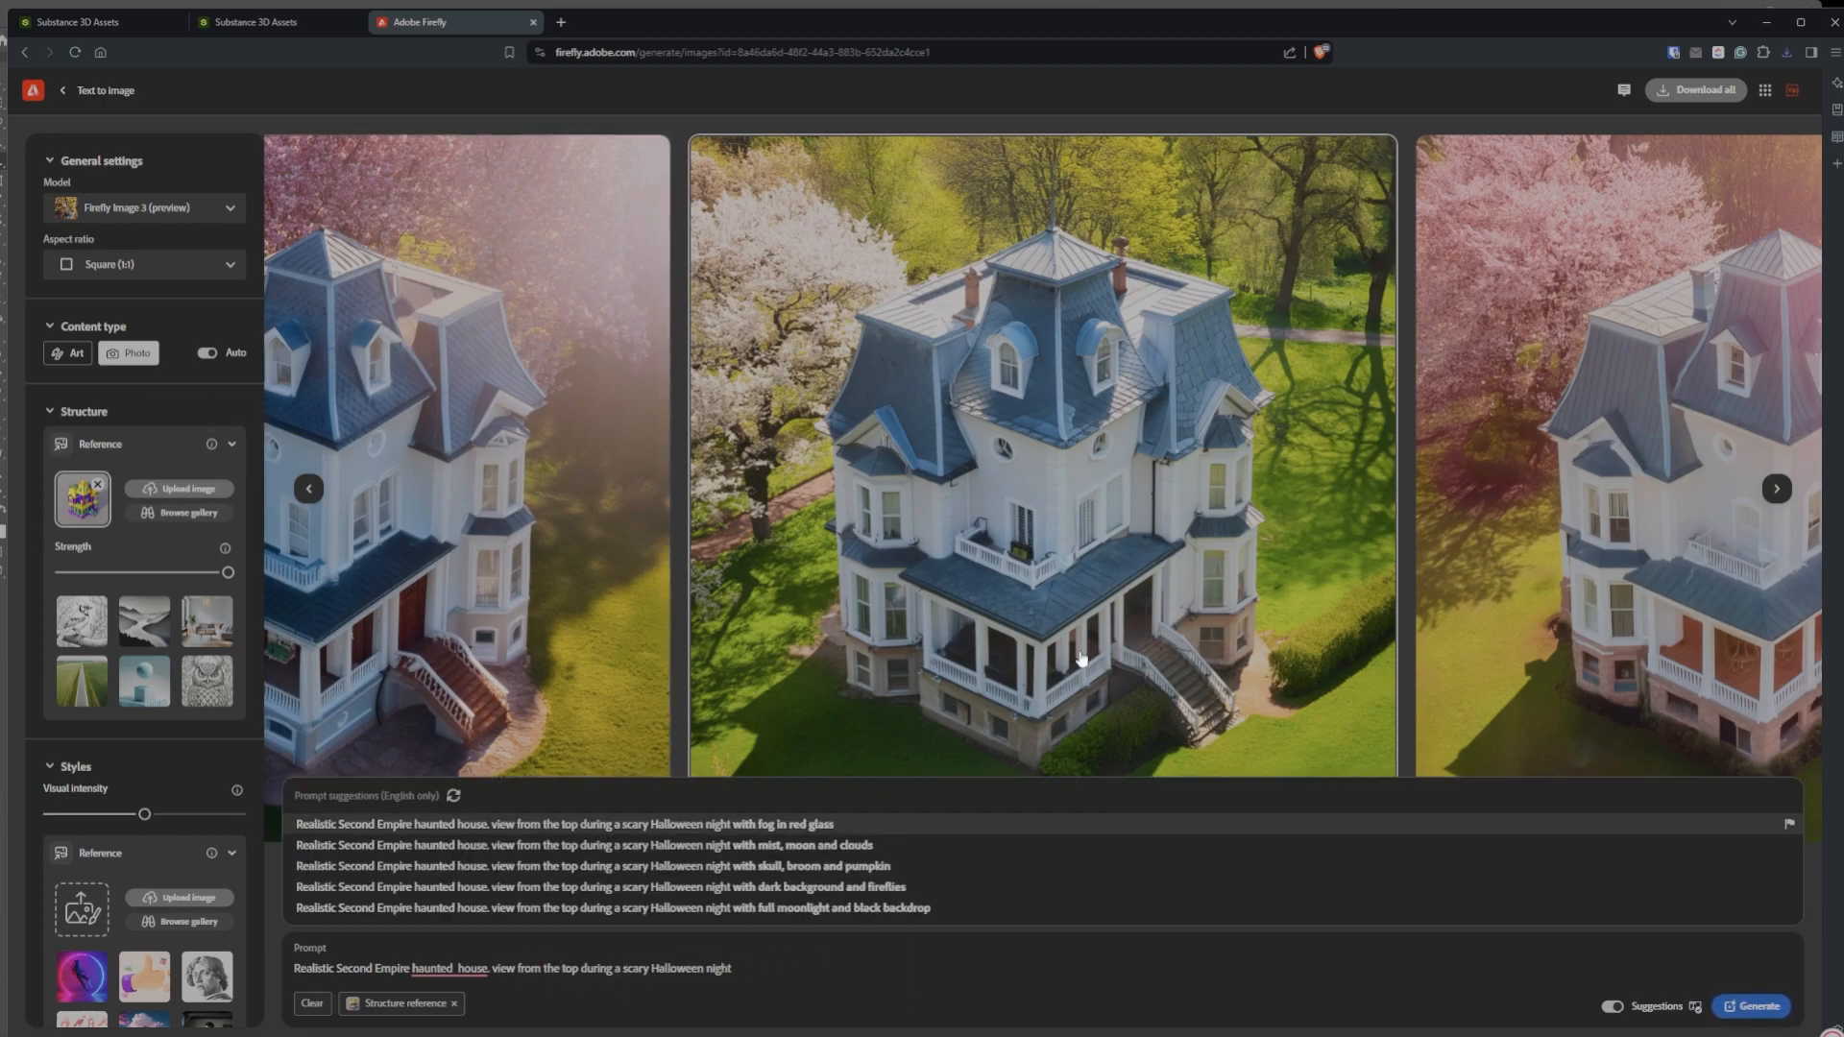
left_click(1752, 1006)
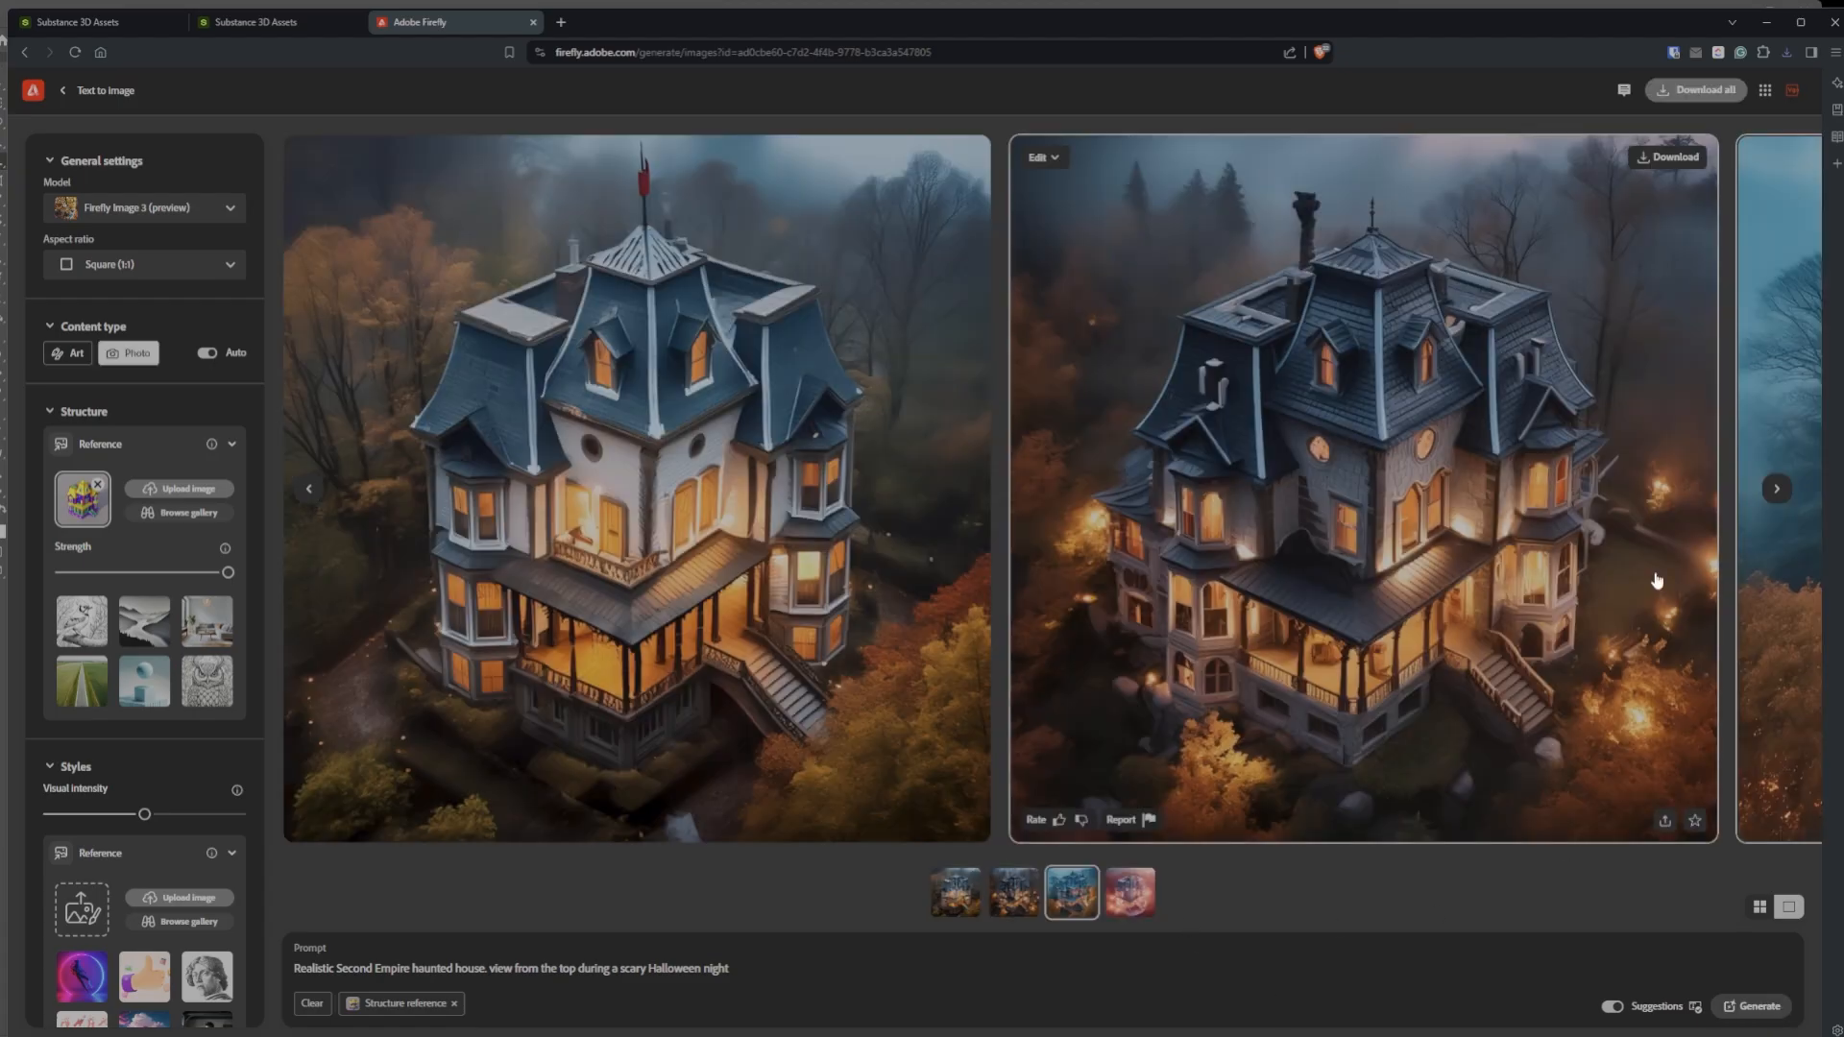
Look through the haunted house images, insert "old and dirty and damaged" after "haunted" in the prompt and regenerate
left_click(1541, 655)
left_click(526, 535)
left_click(525, 535)
left_click(457, 970)
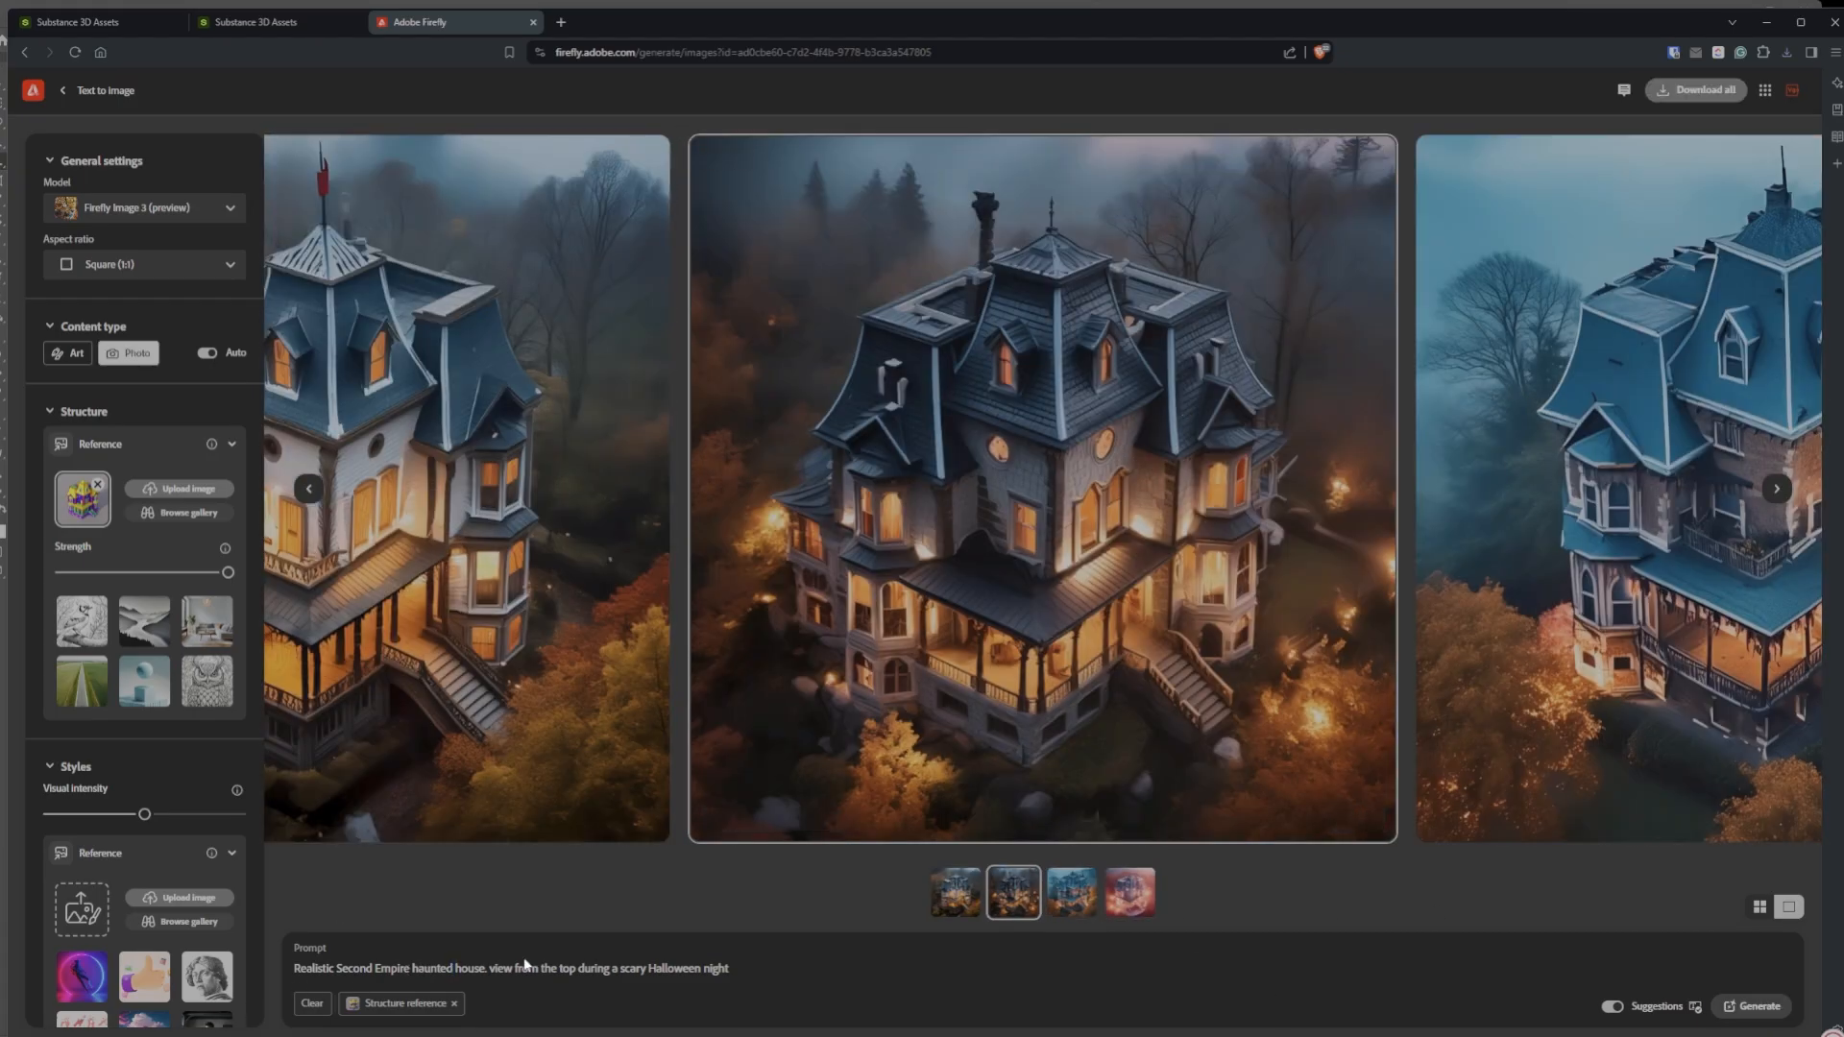
type("old and dirty and damaged")
key("Return")
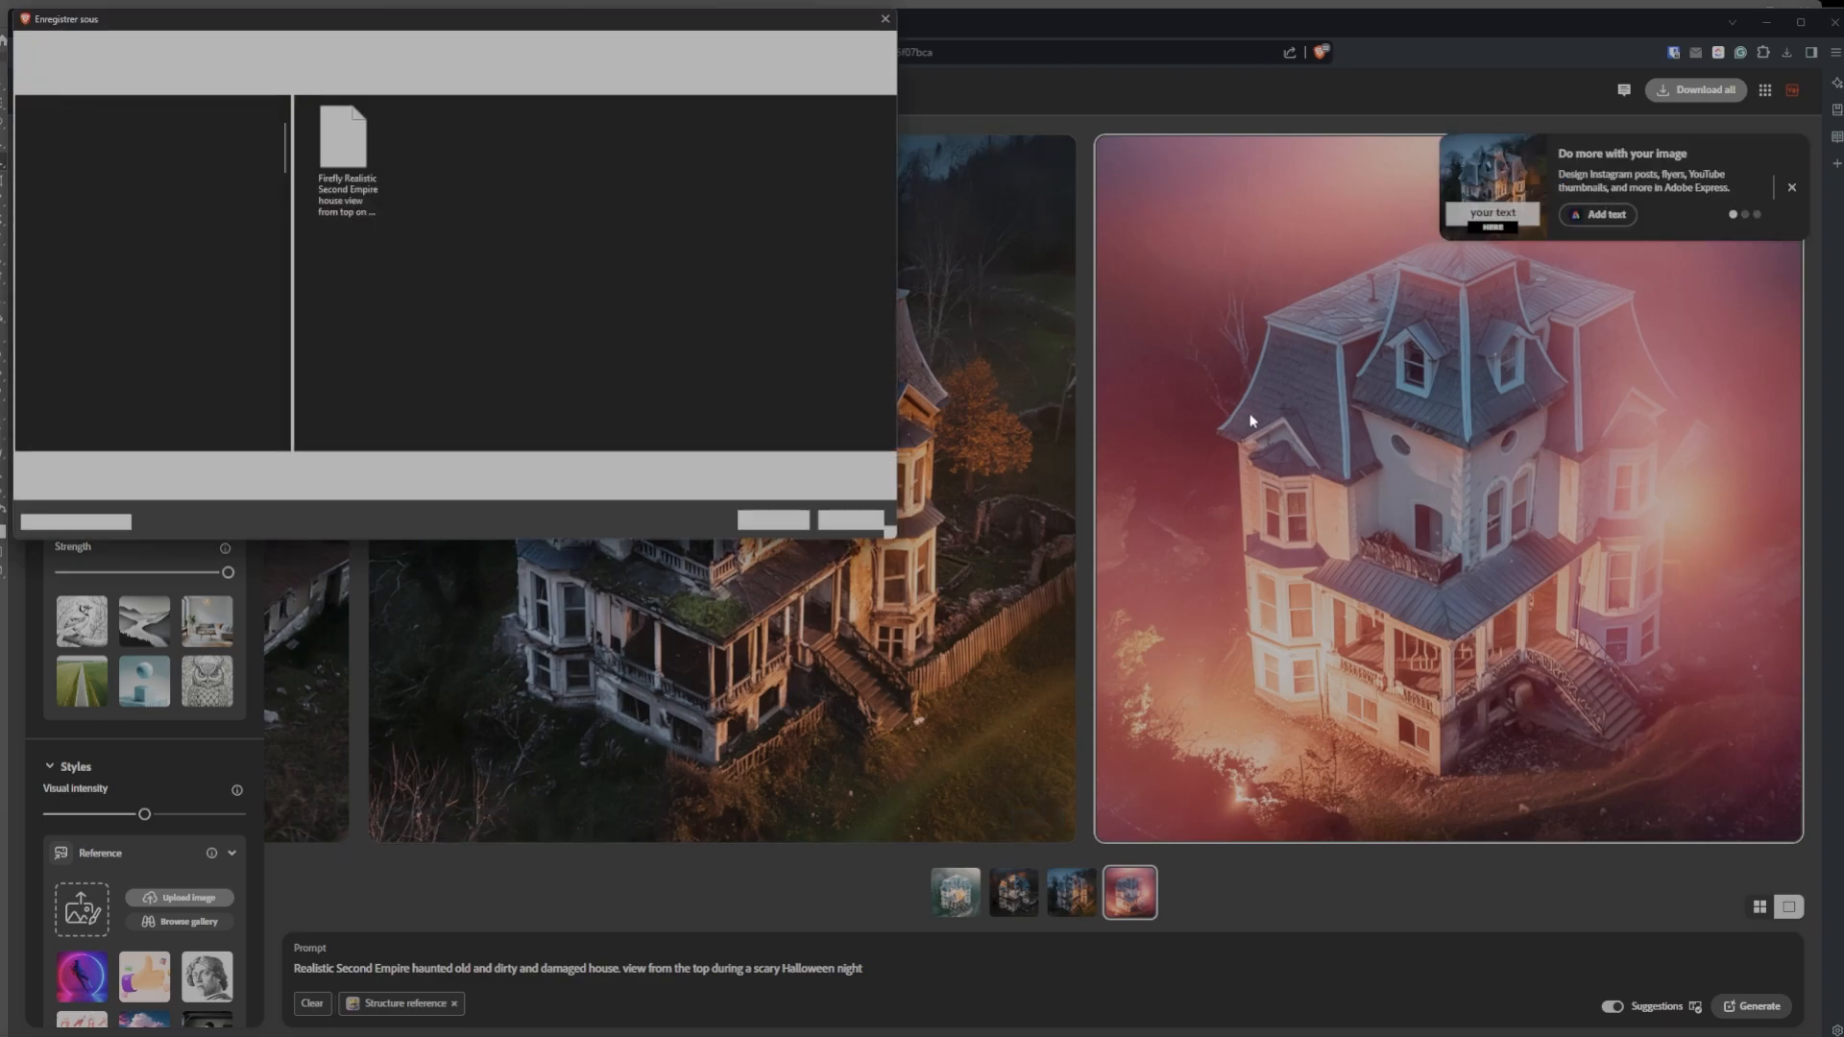
Save the third damaged haunted house image with the spring one and open it in the photo viewer
key("Return")
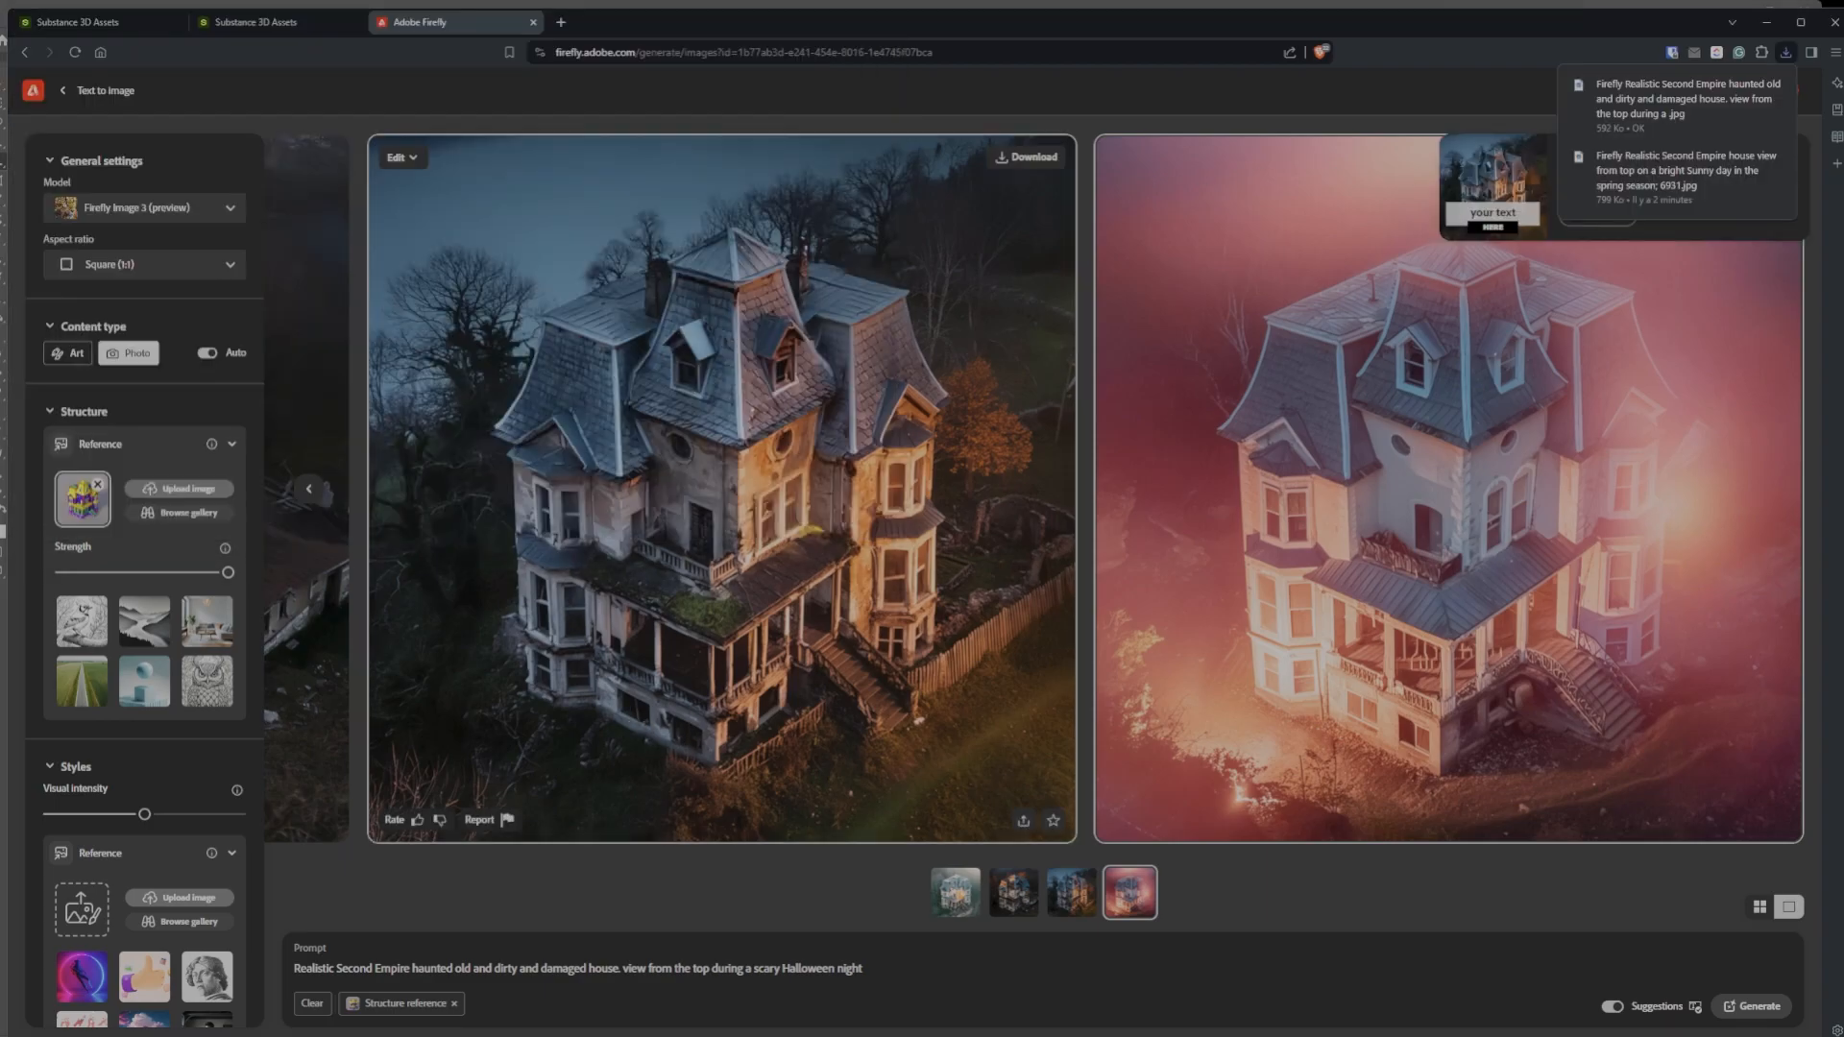
left_click_drag(1195, 243, 1166, 246)
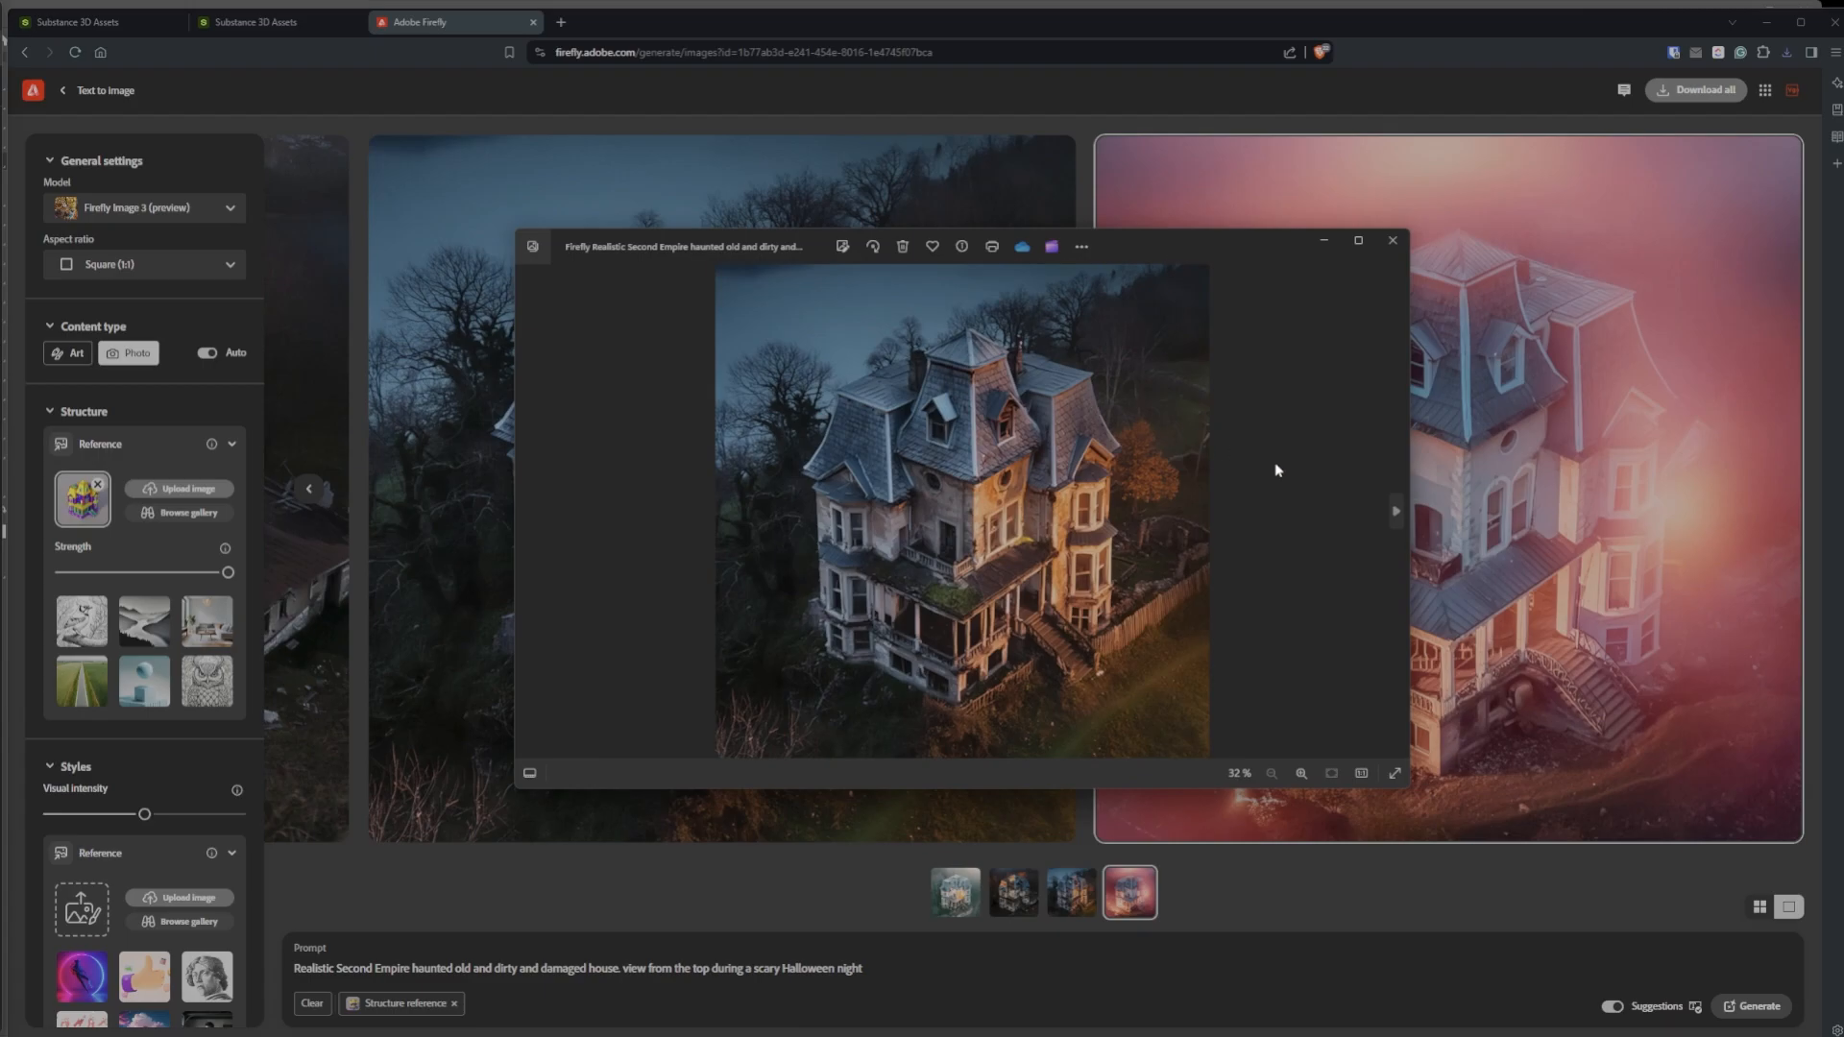
Alternate repeatedly between the haunted and spring house images to compare how well their structures align
key("Right")
key("Left")
key("Right")
key("Left")
key("Right")
key("Left")
key("Right")
key("Left")
key("Right")
key("Left")
key("Right")
key("Left")
key("Right")
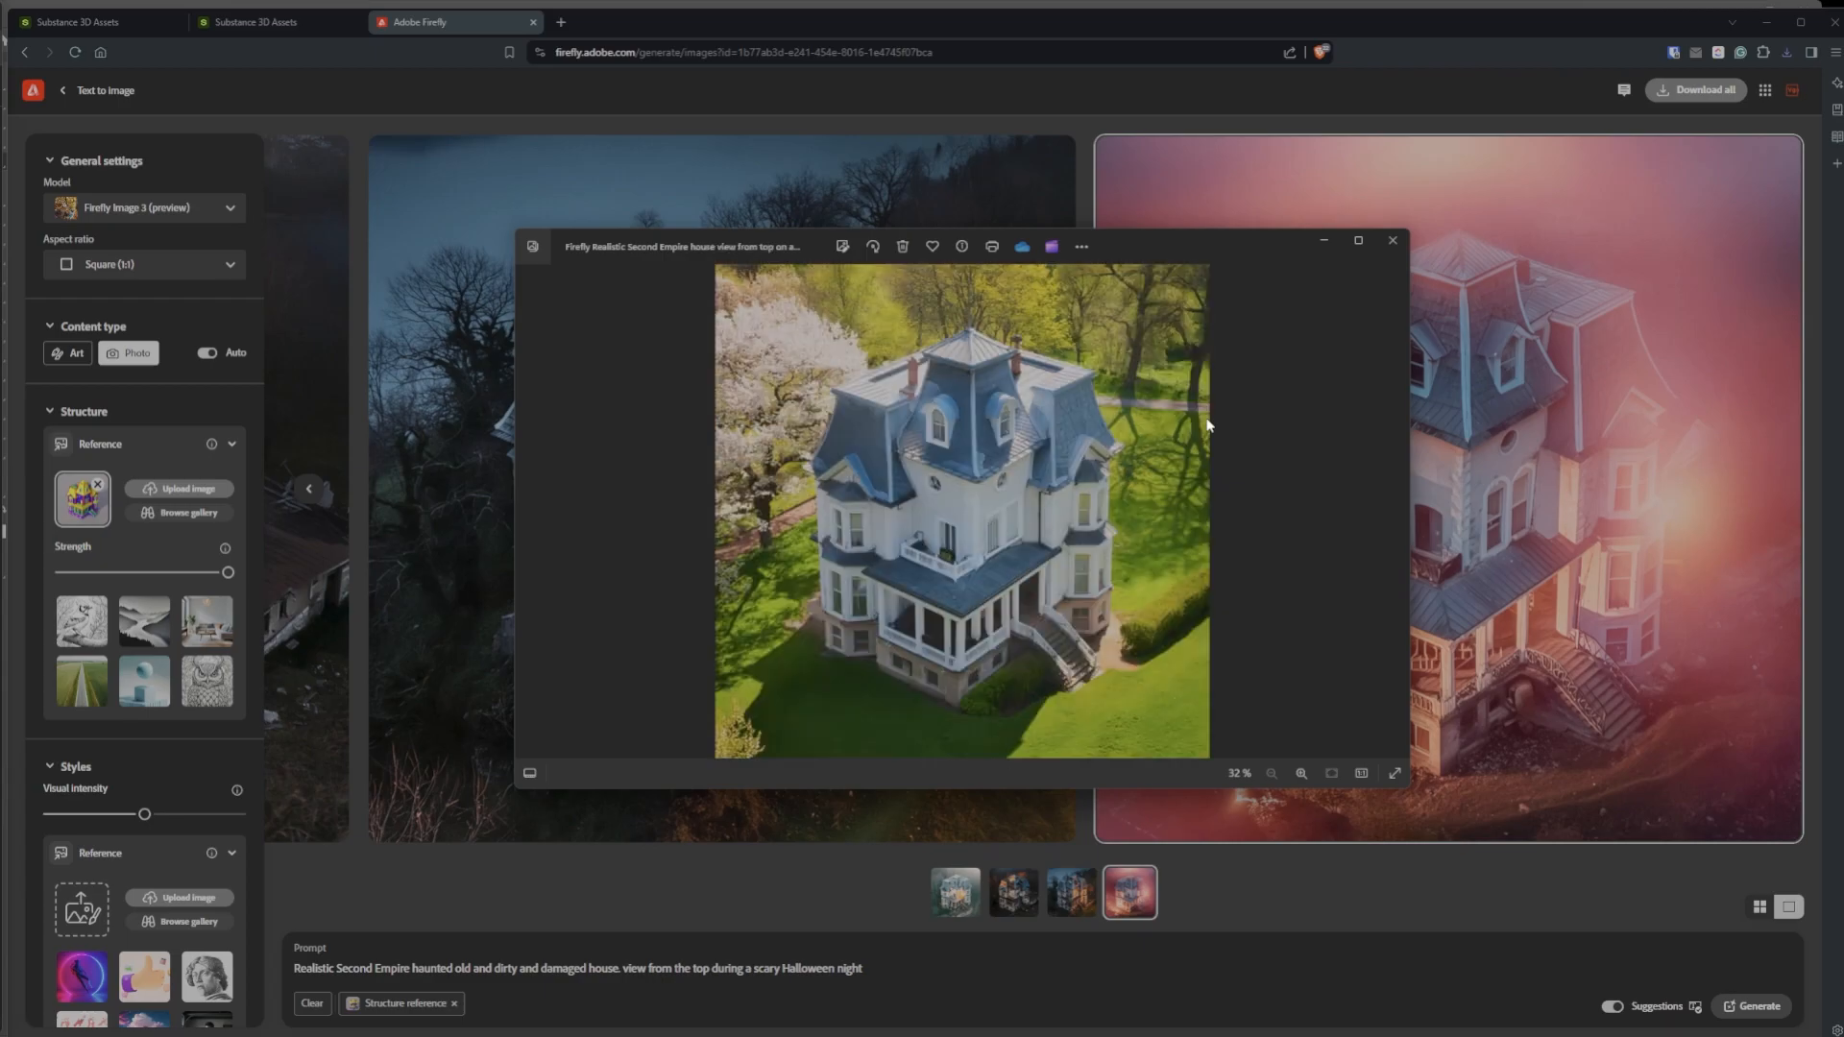
key("Left")
key("Right")
key("Left")
key("Right")
key("Left")
key("Right")
key("Left")
key("Right")
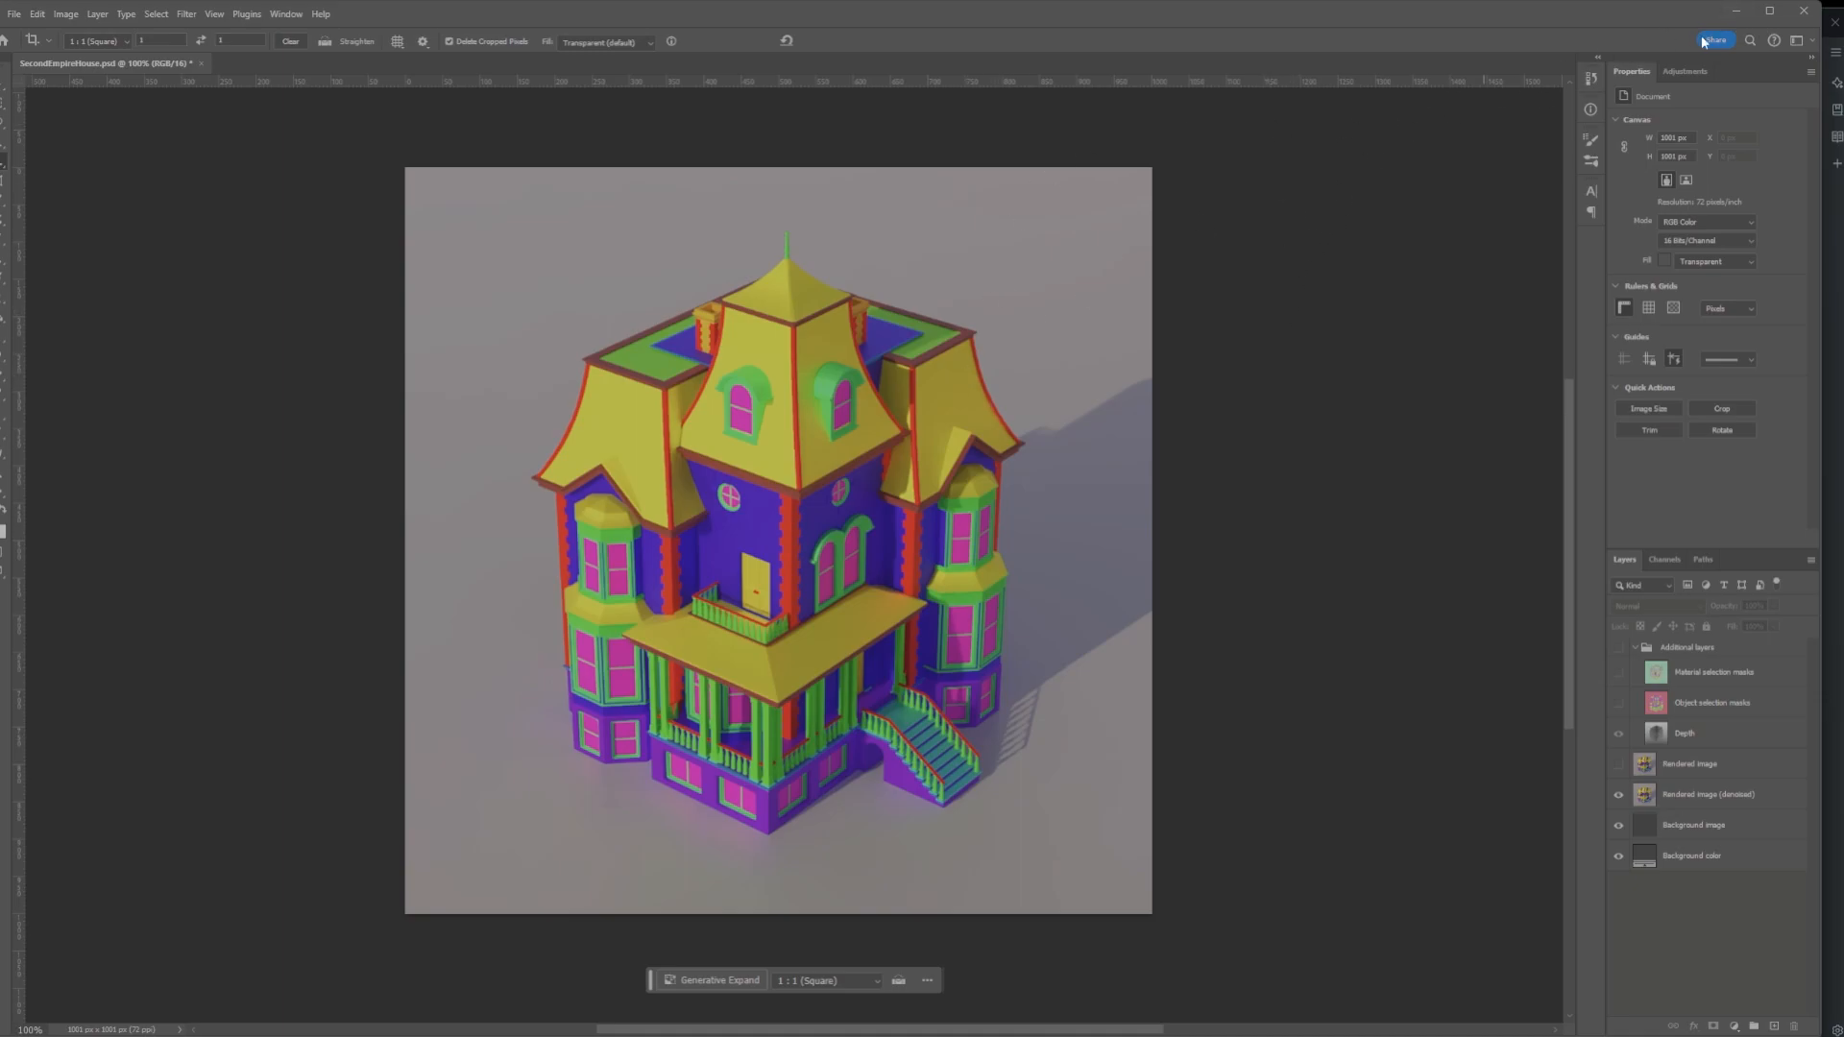
Minimize Photoshop to return to the photo viewer and compare the two saved house images again
left_click(1738, 11)
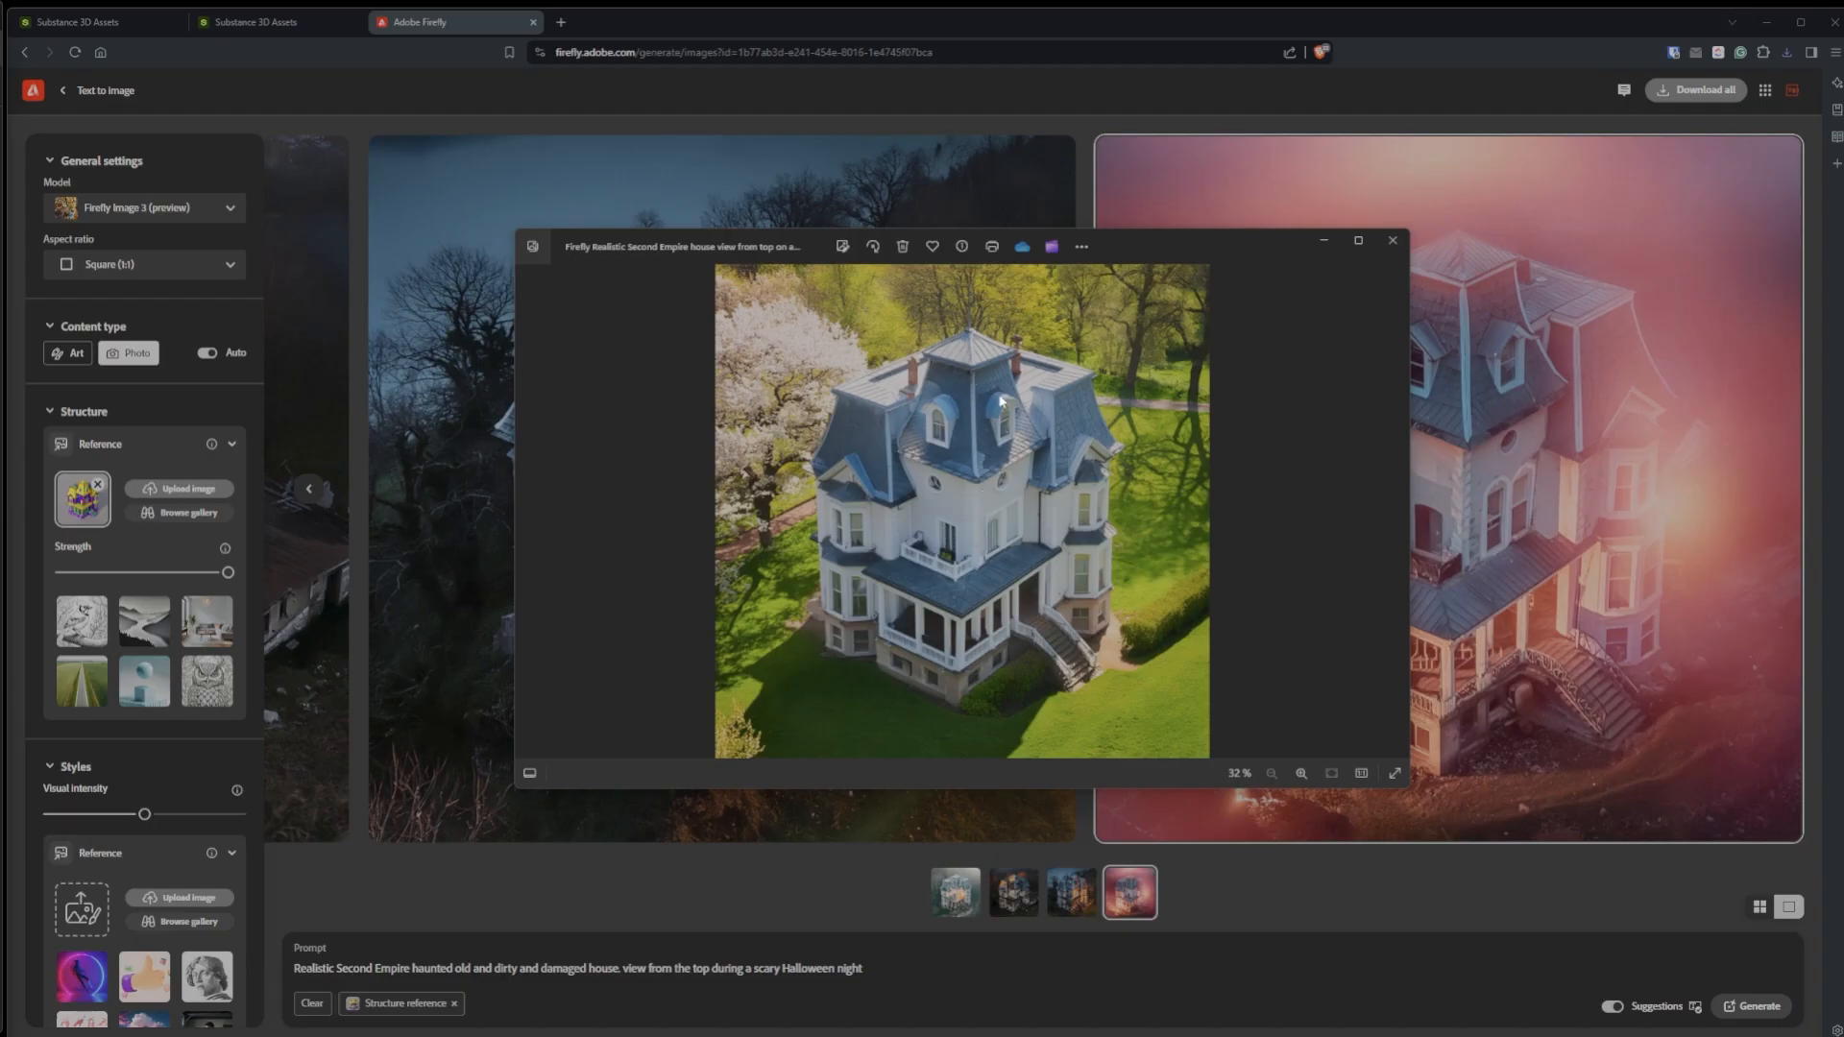
key("Left")
key("Right")
key("Left")
key("Right")
key("Left")
key("Right")
key("Left")
key("Right")
key("Left")
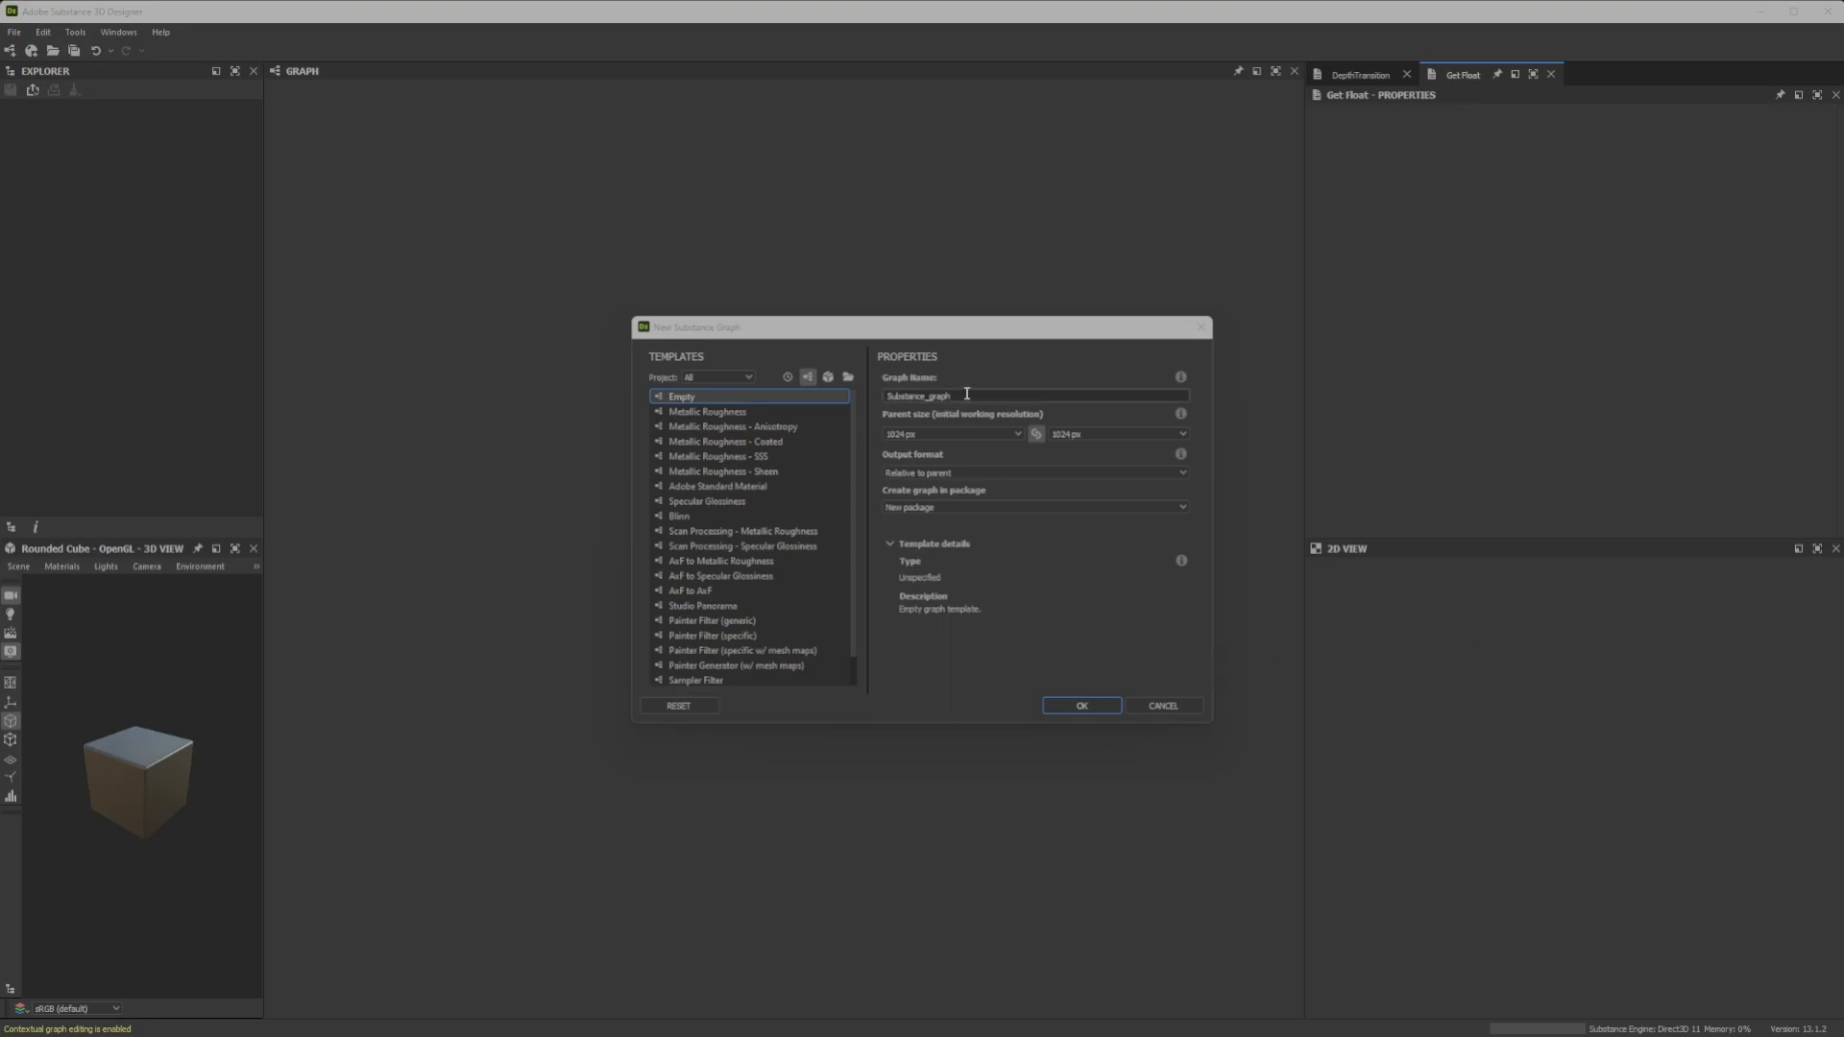
In Substance 3D Designer, create a graph named DepthTransitionFilter from the Empty template in a new package
double_click(945, 395)
type("DepthTransitionFilter")
left_click(1093, 707)
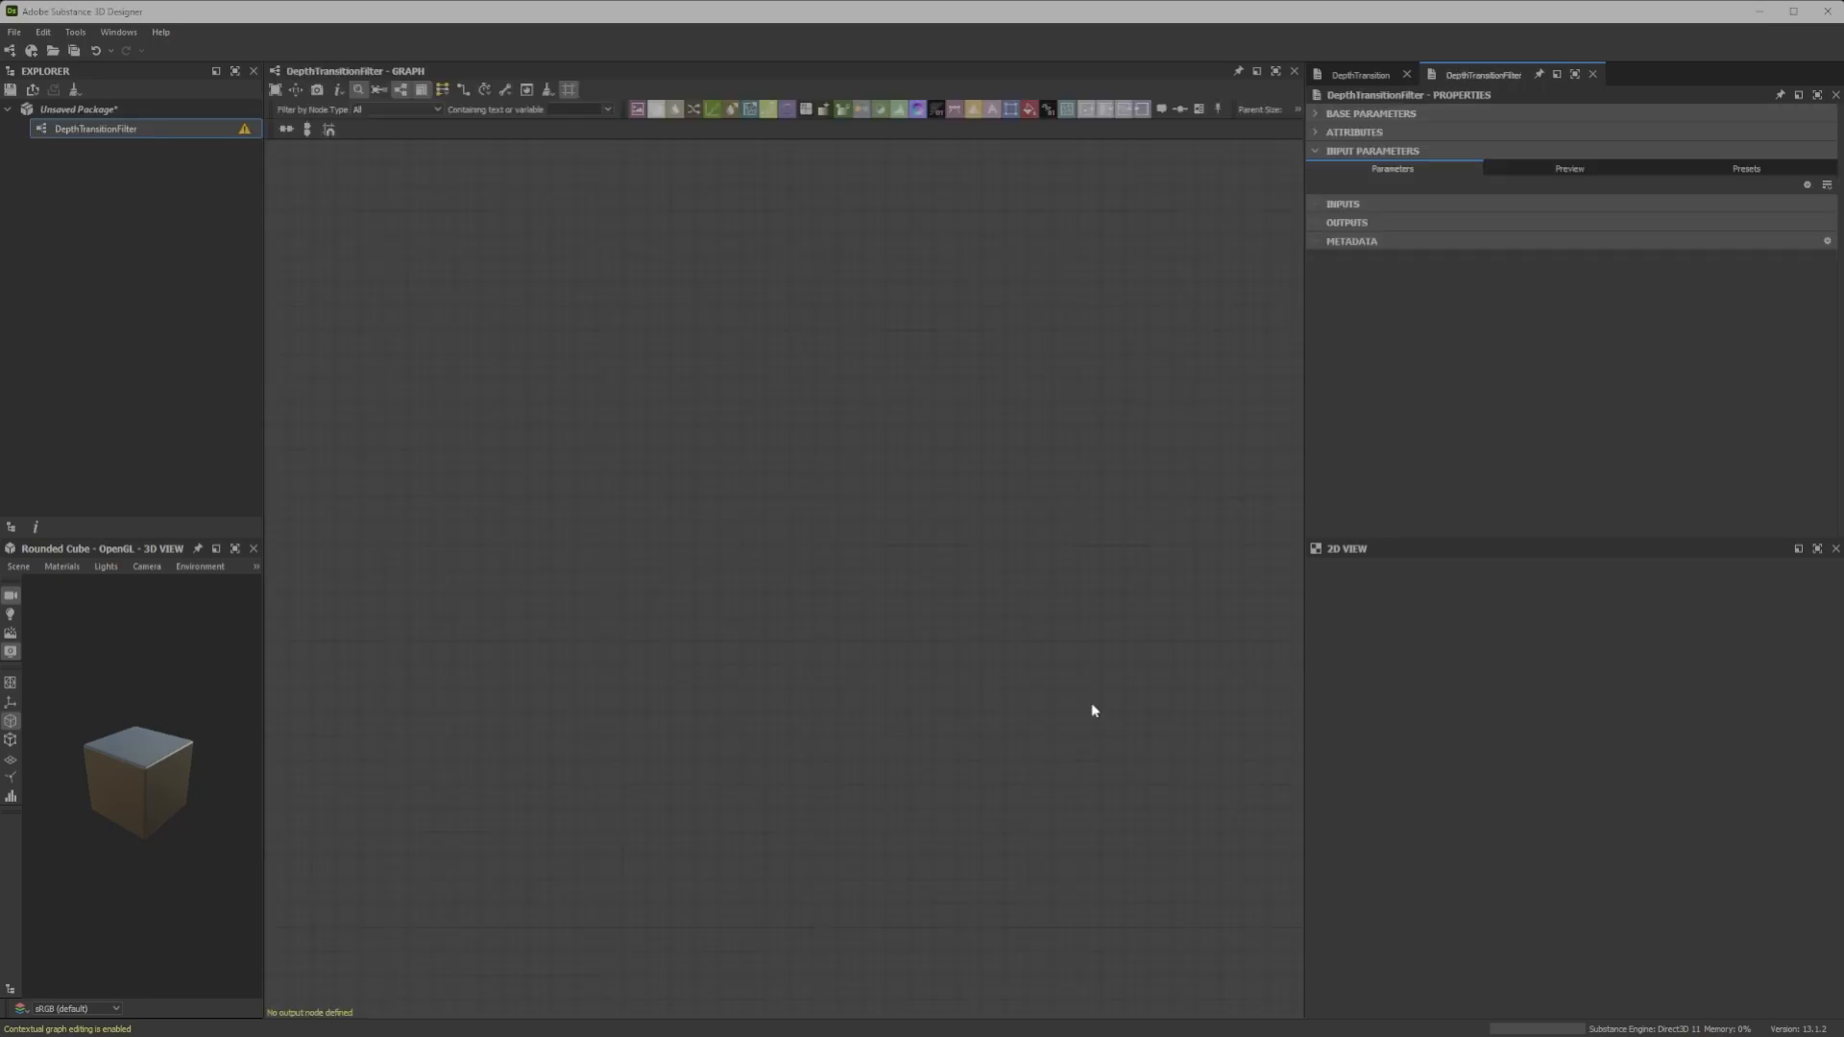
Add an Output node to the DepthTransitionFilter graph
key("space")
type("out")
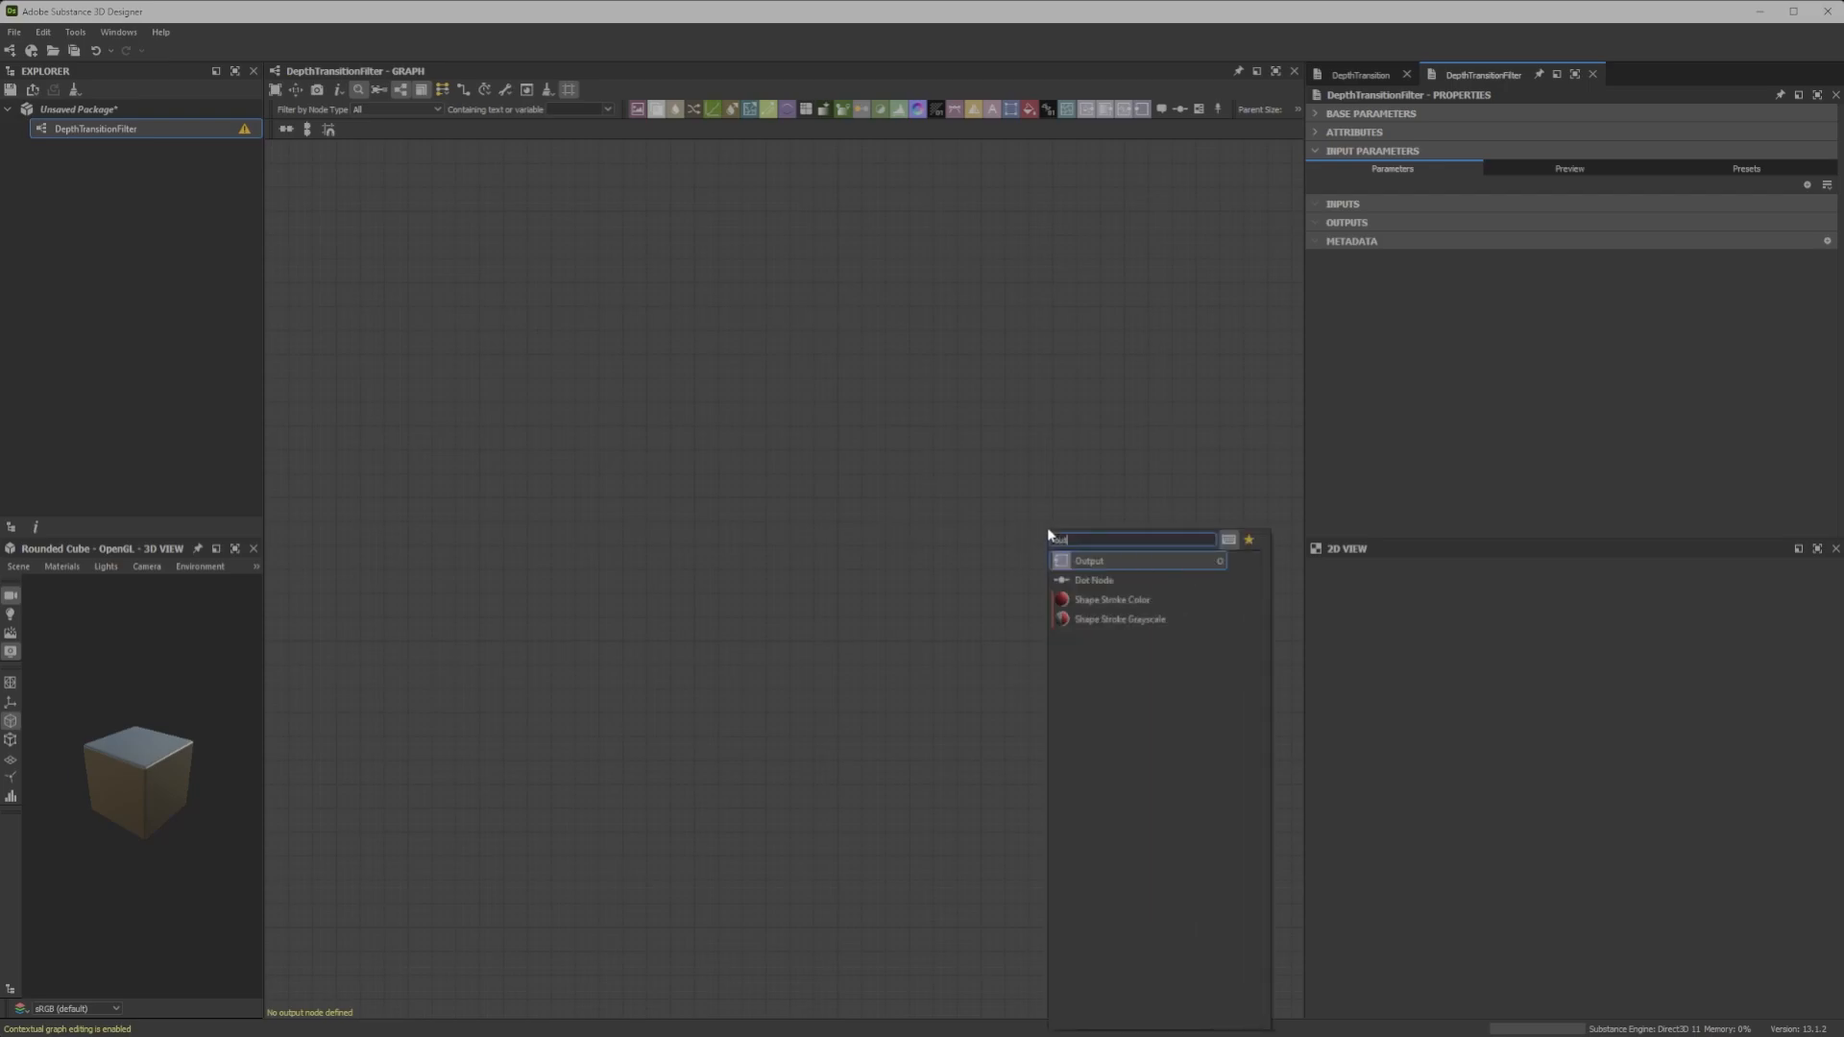
left_click(1127, 563)
scroll(1022, 522, "up", 5)
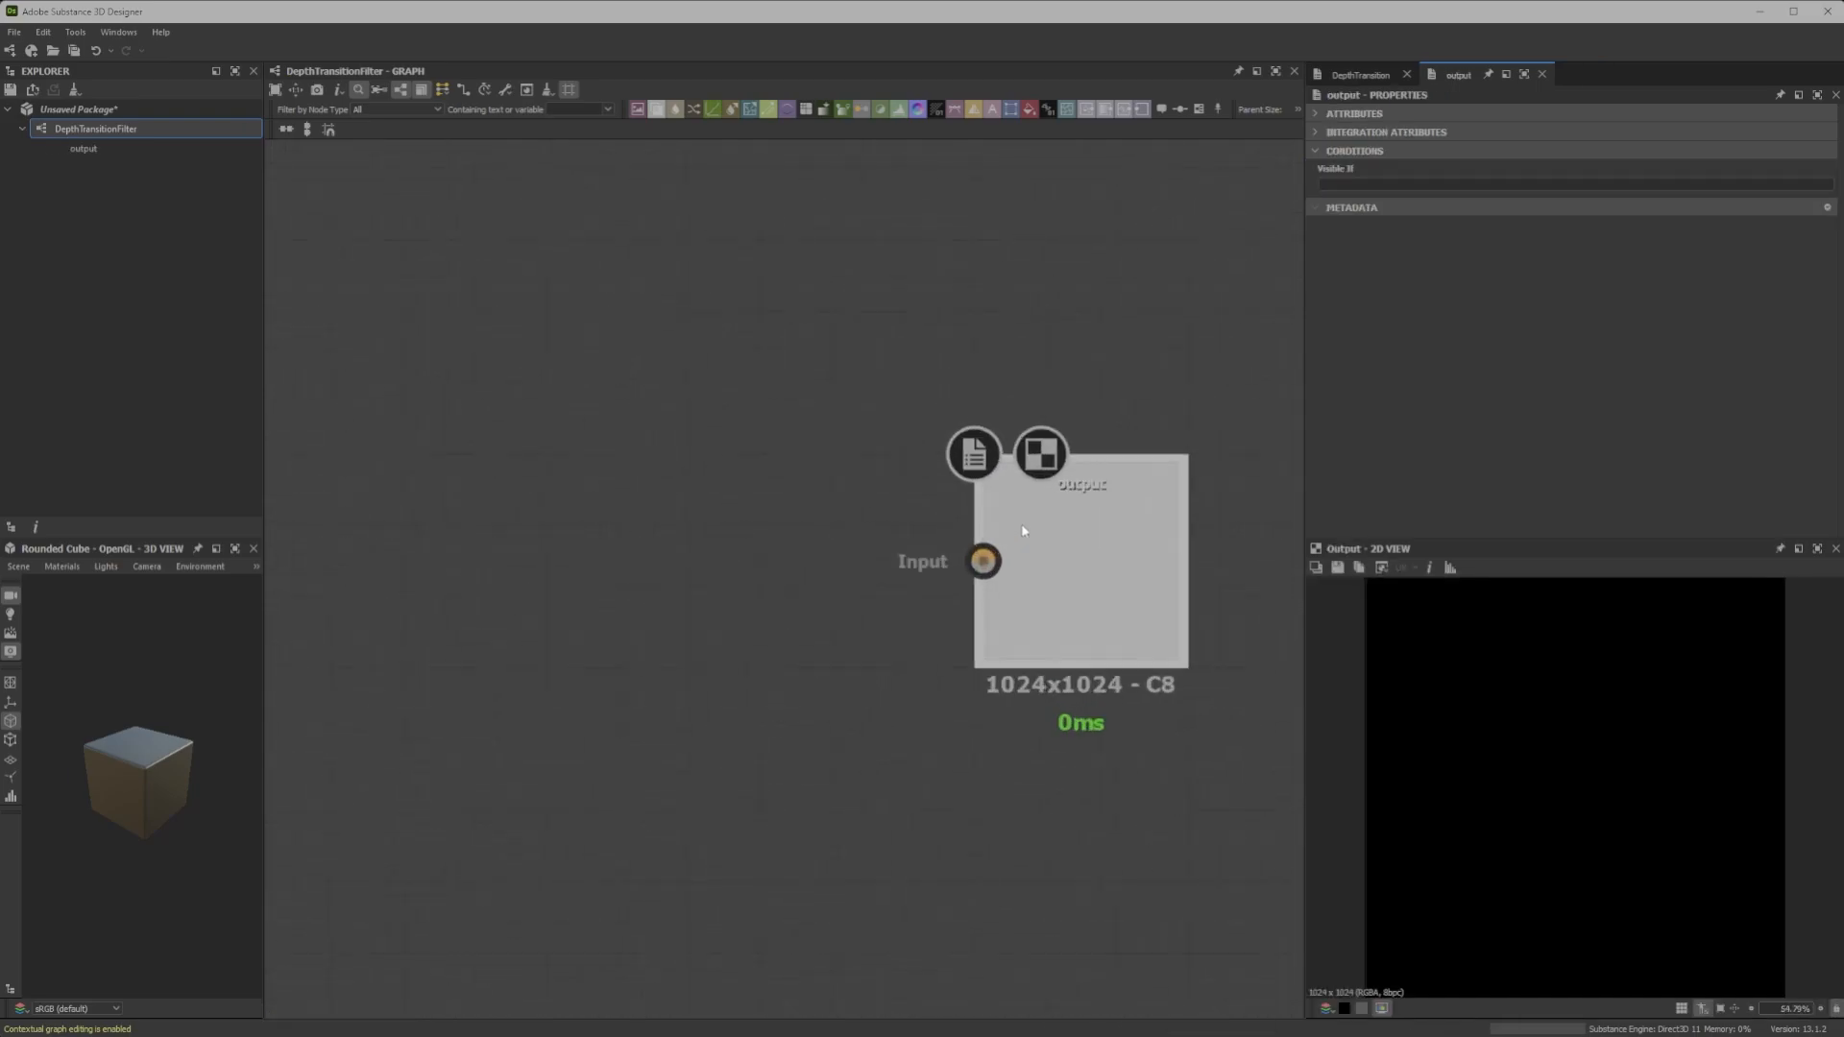
scroll(1021, 522, "down", 3)
middle_click_drag(826, 504, 766, 469)
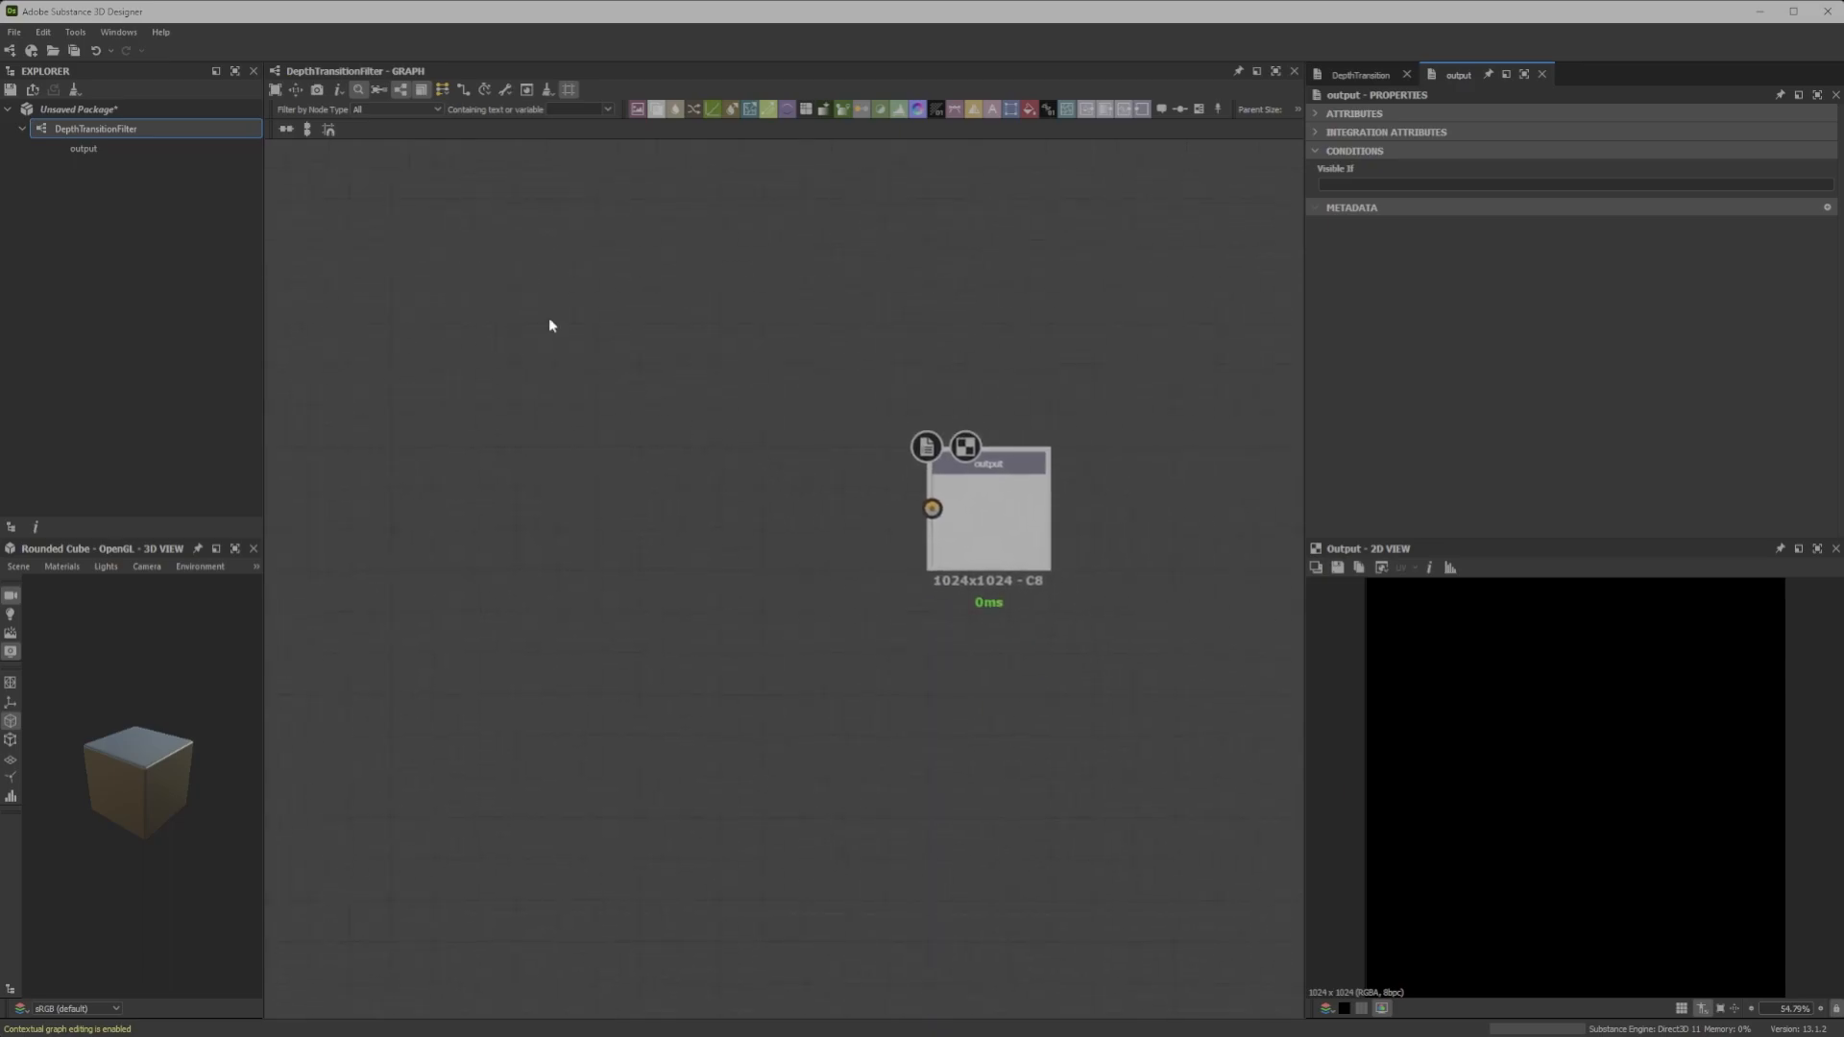
Save the unsaved package as DepthTransitionFilter.sbs in the WIP folder
left_click(97, 111)
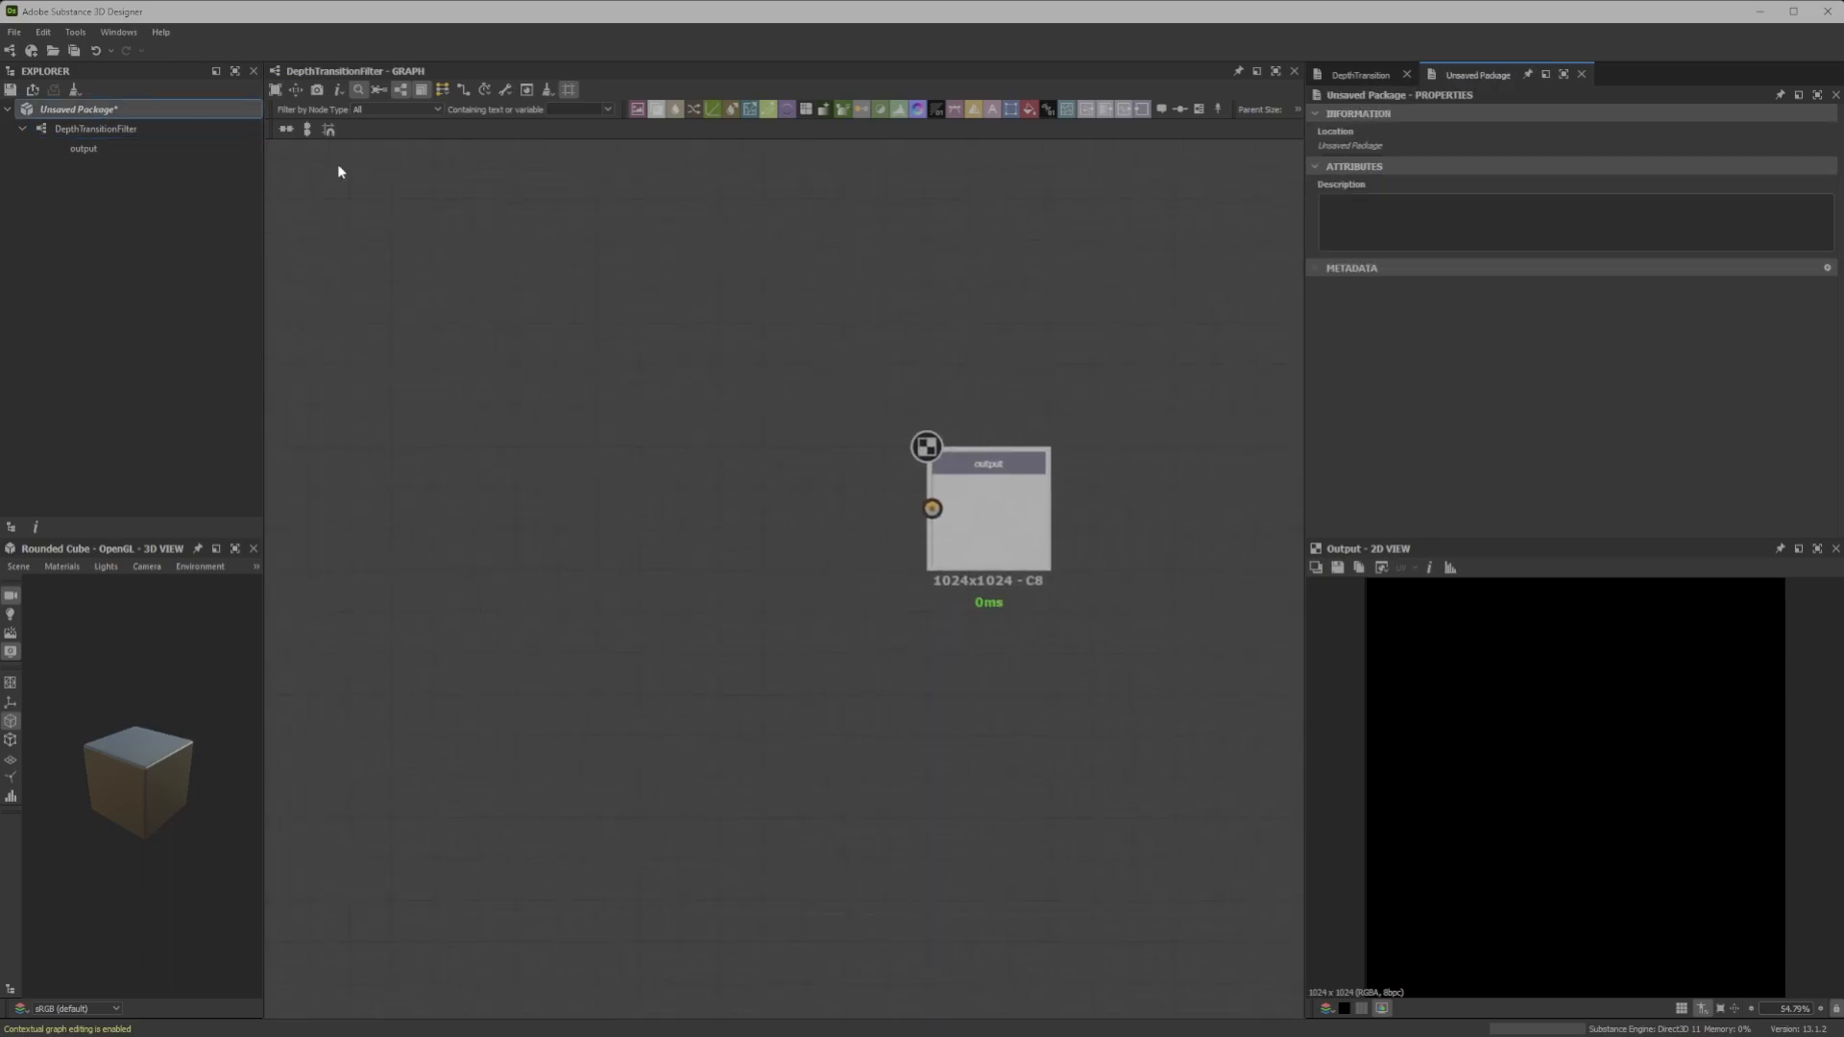
key("ctrl+s")
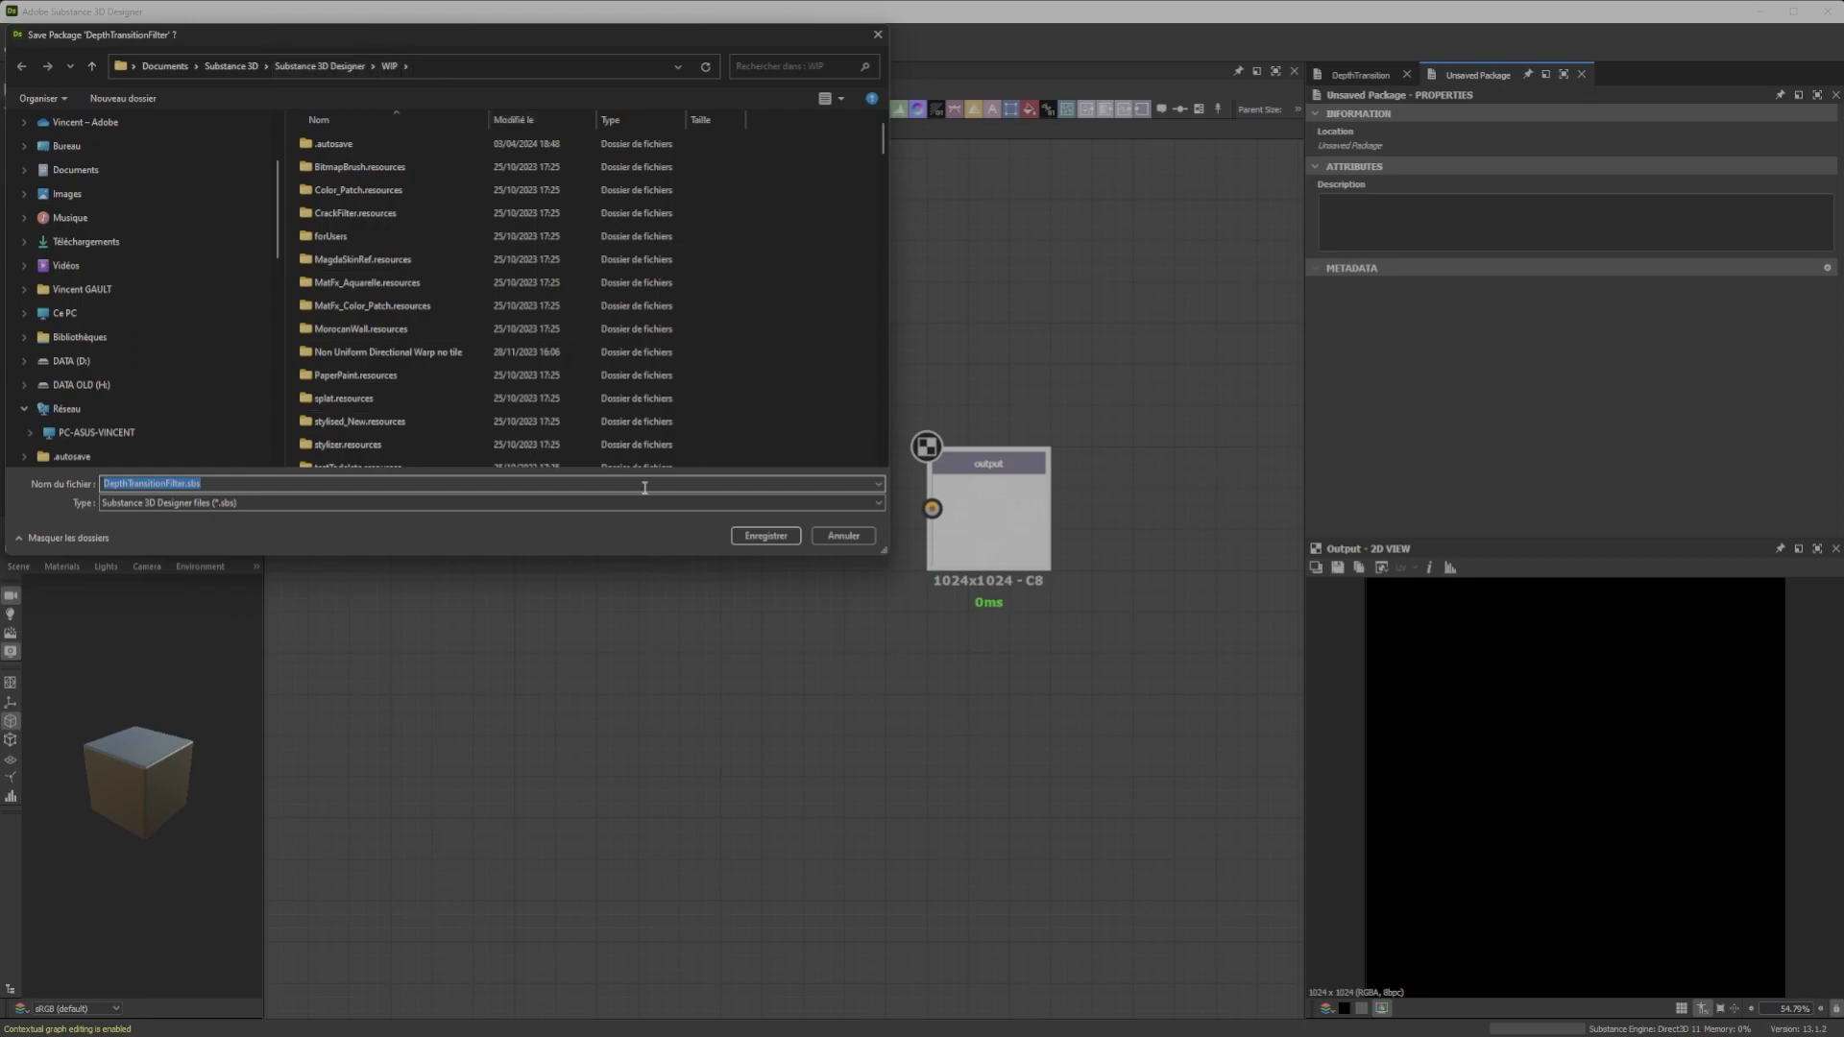
left_click(758, 541)
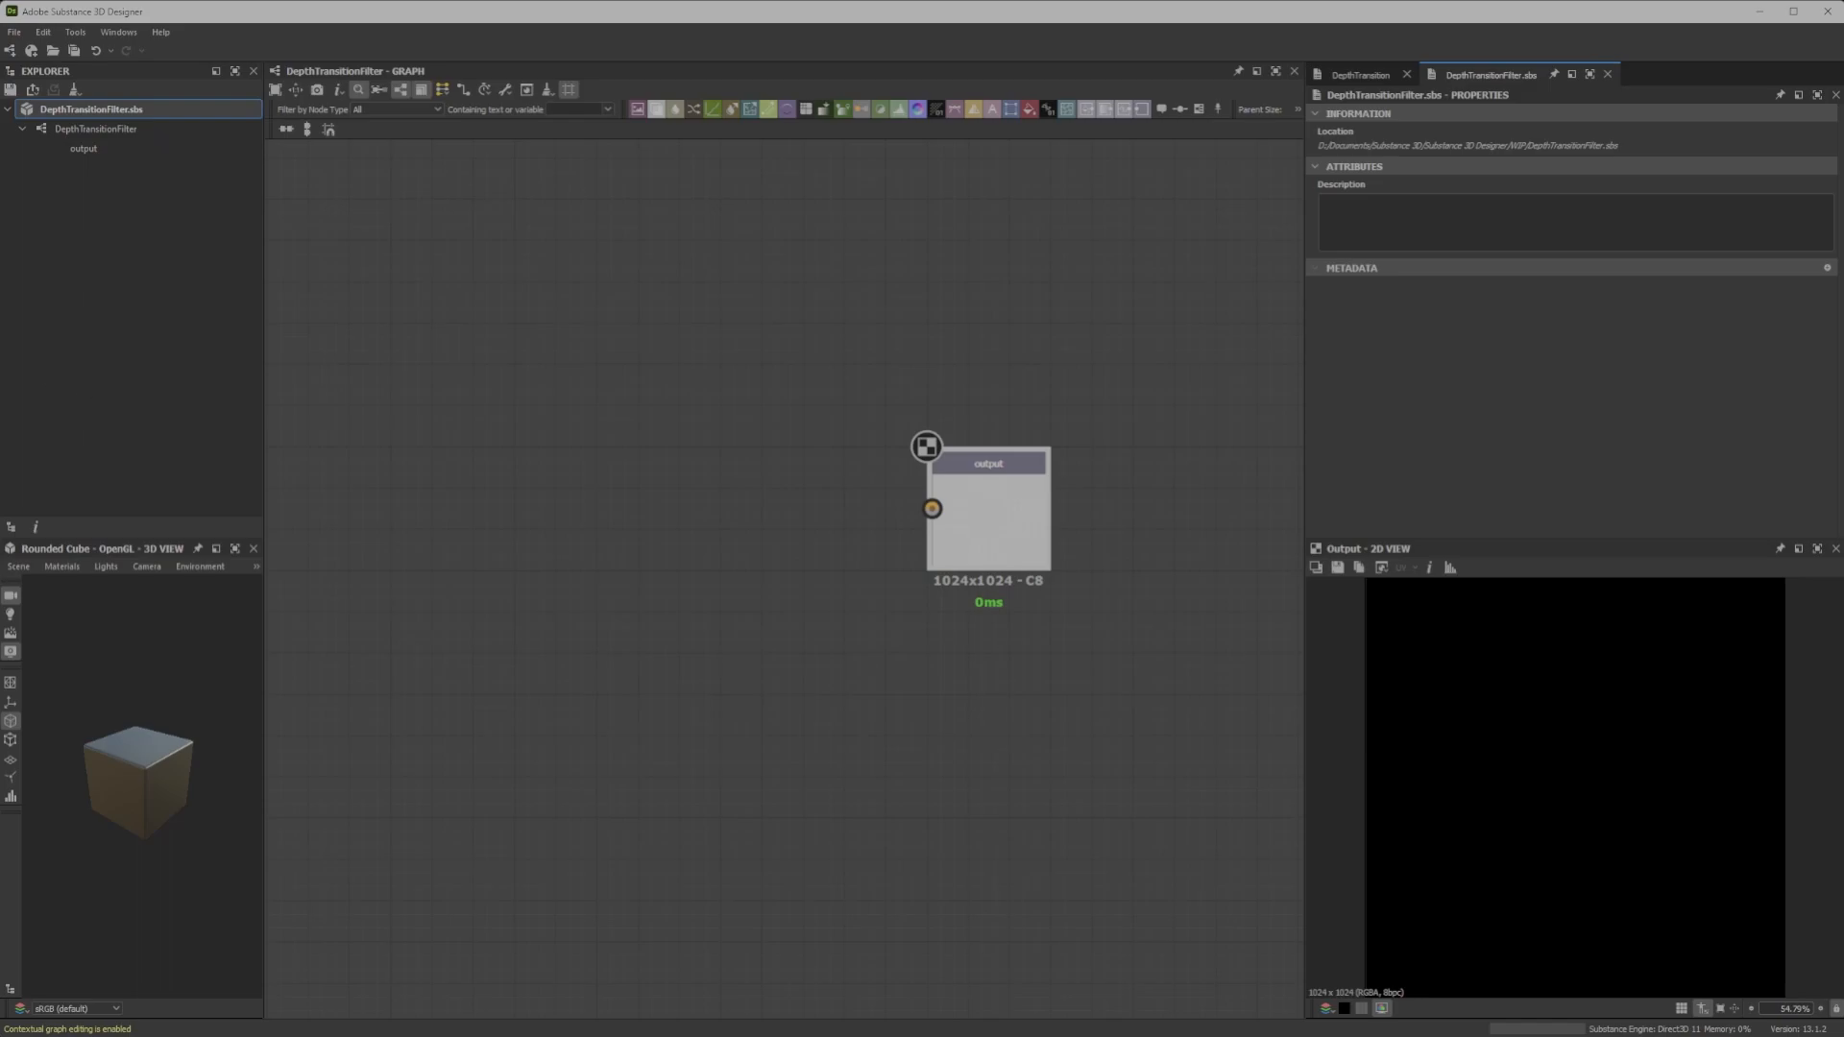
Link the haunted house, spring house and SecondEmpireHouseDepth images to the DepthTransitionFilter package as resources
left_click_drag(2, 365, 165, 108)
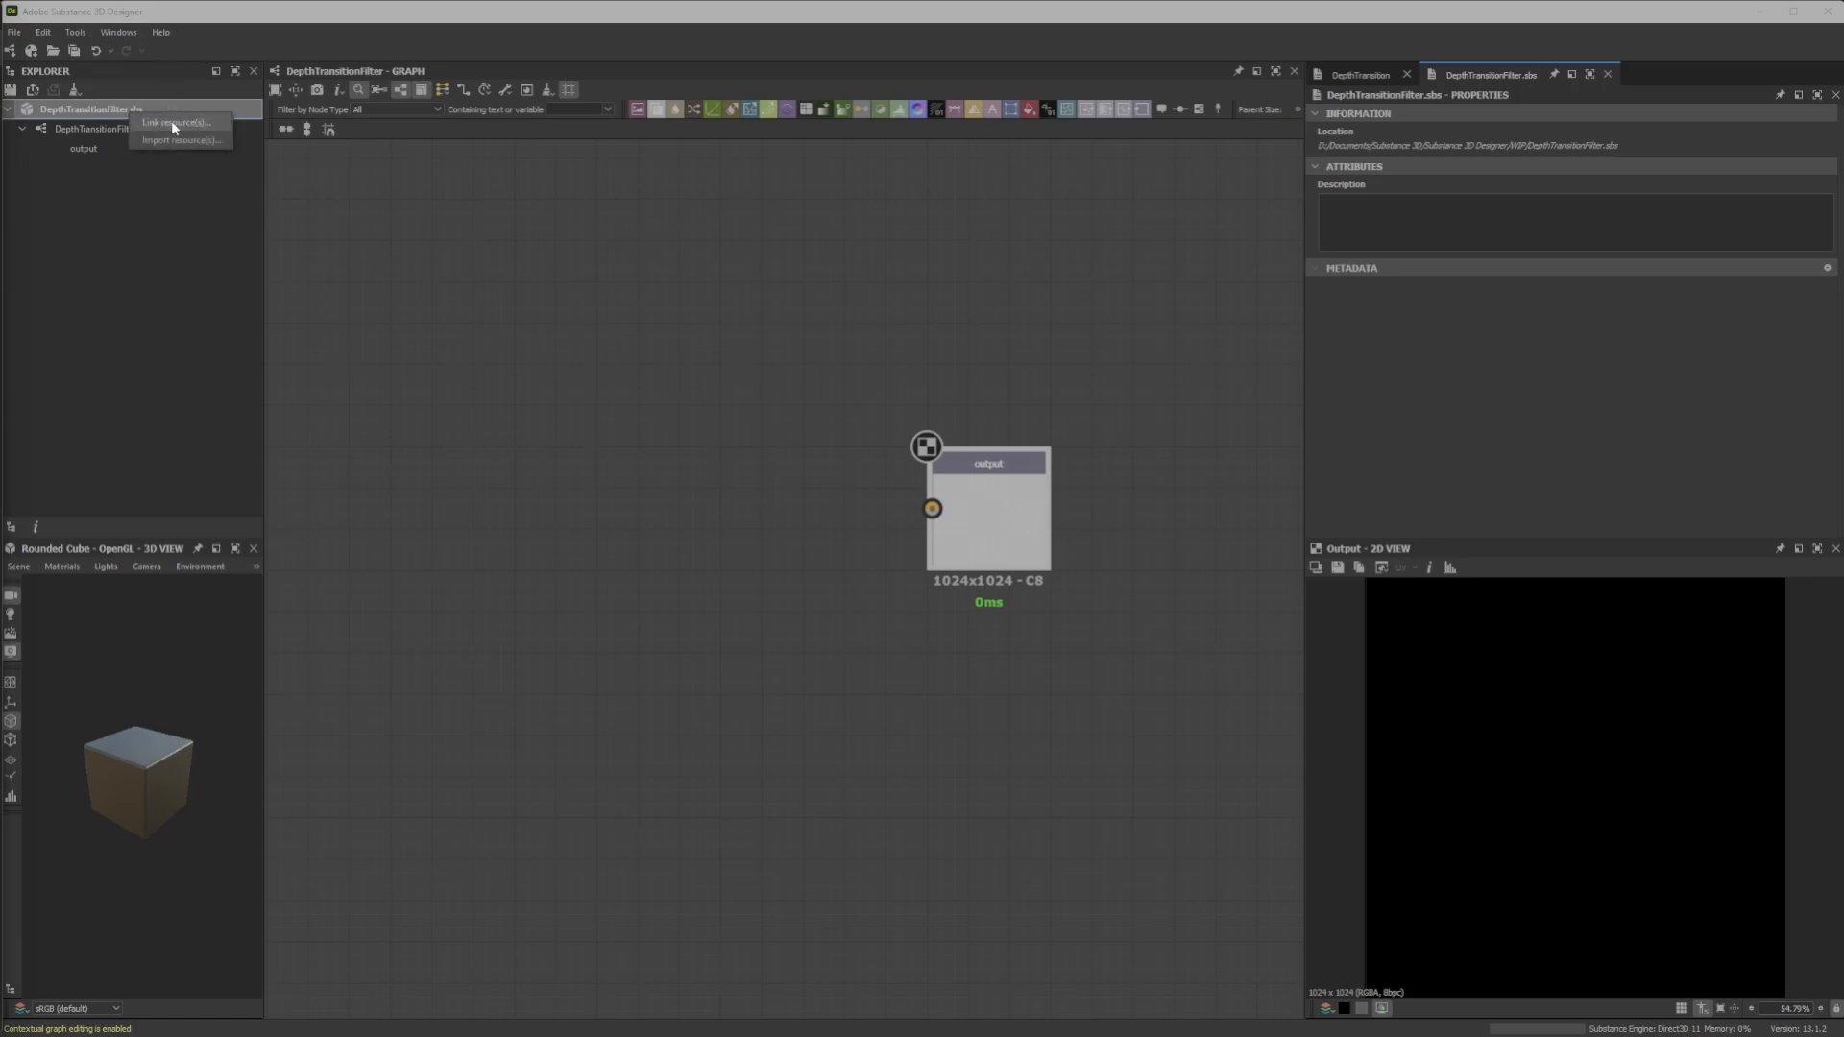
left_click(173, 123)
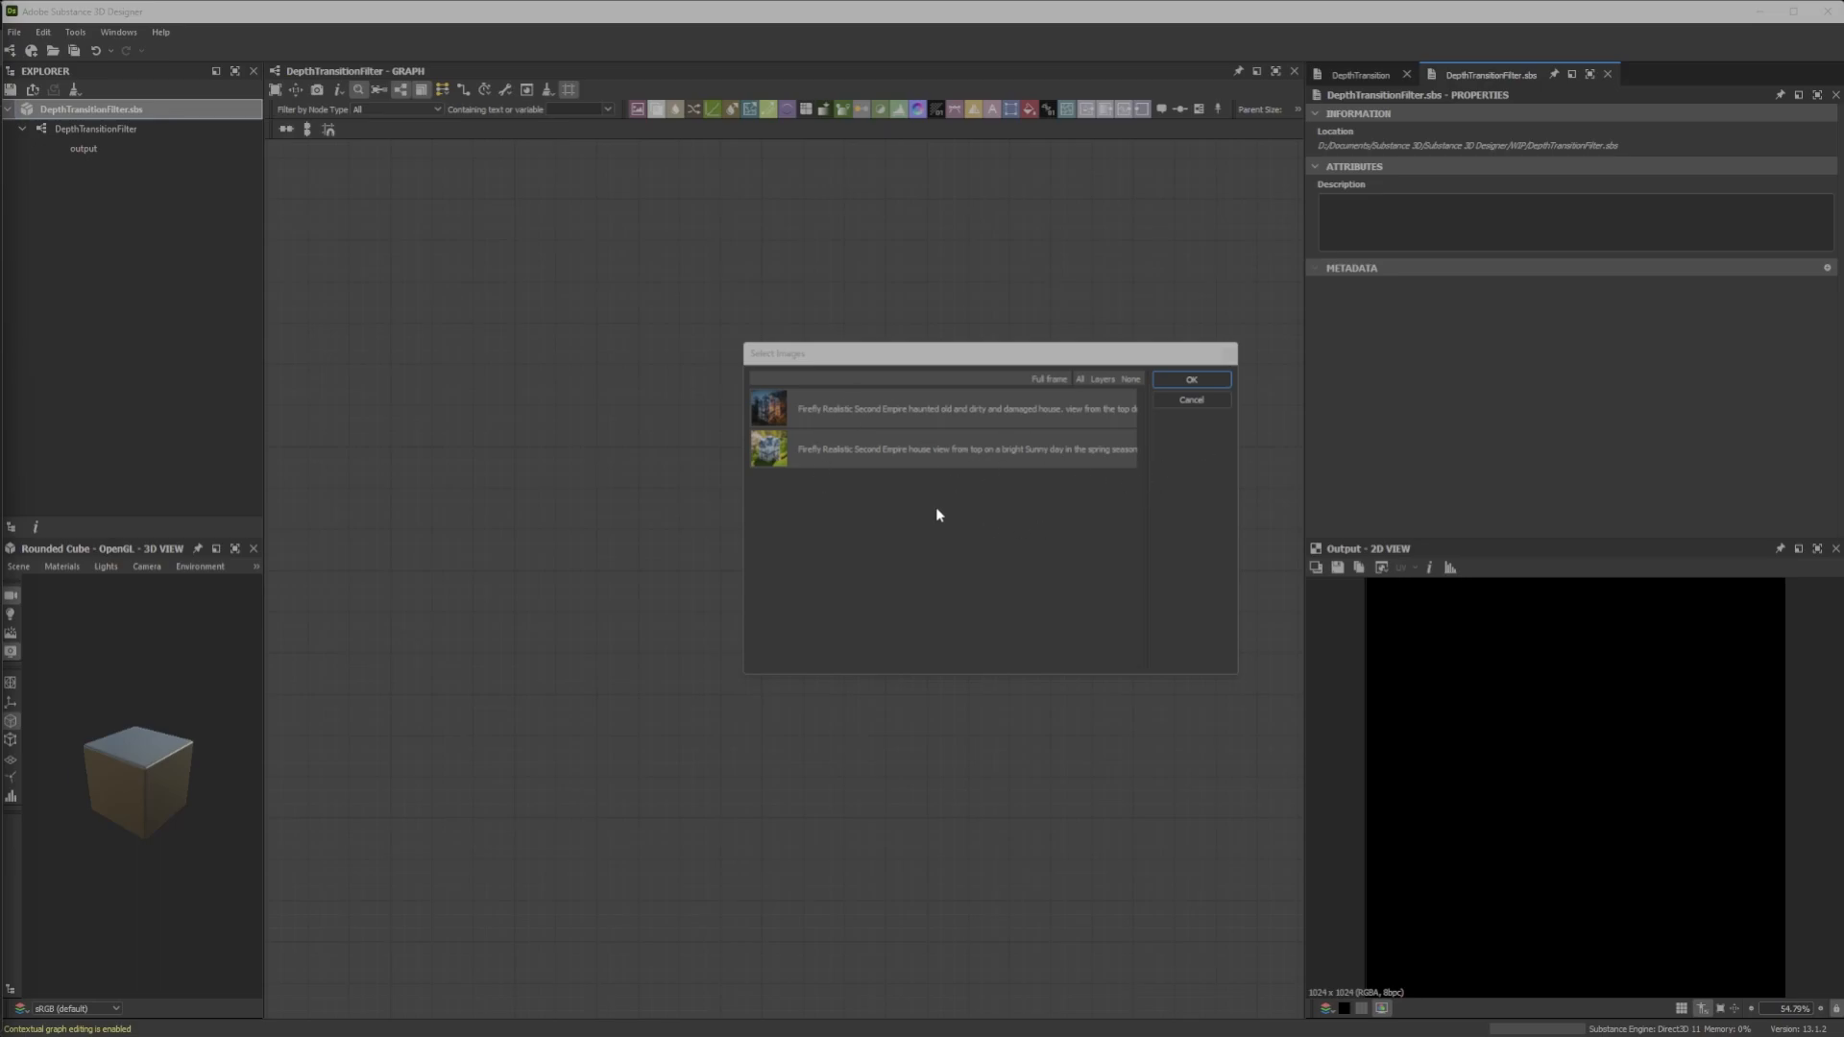
left_click(1177, 381)
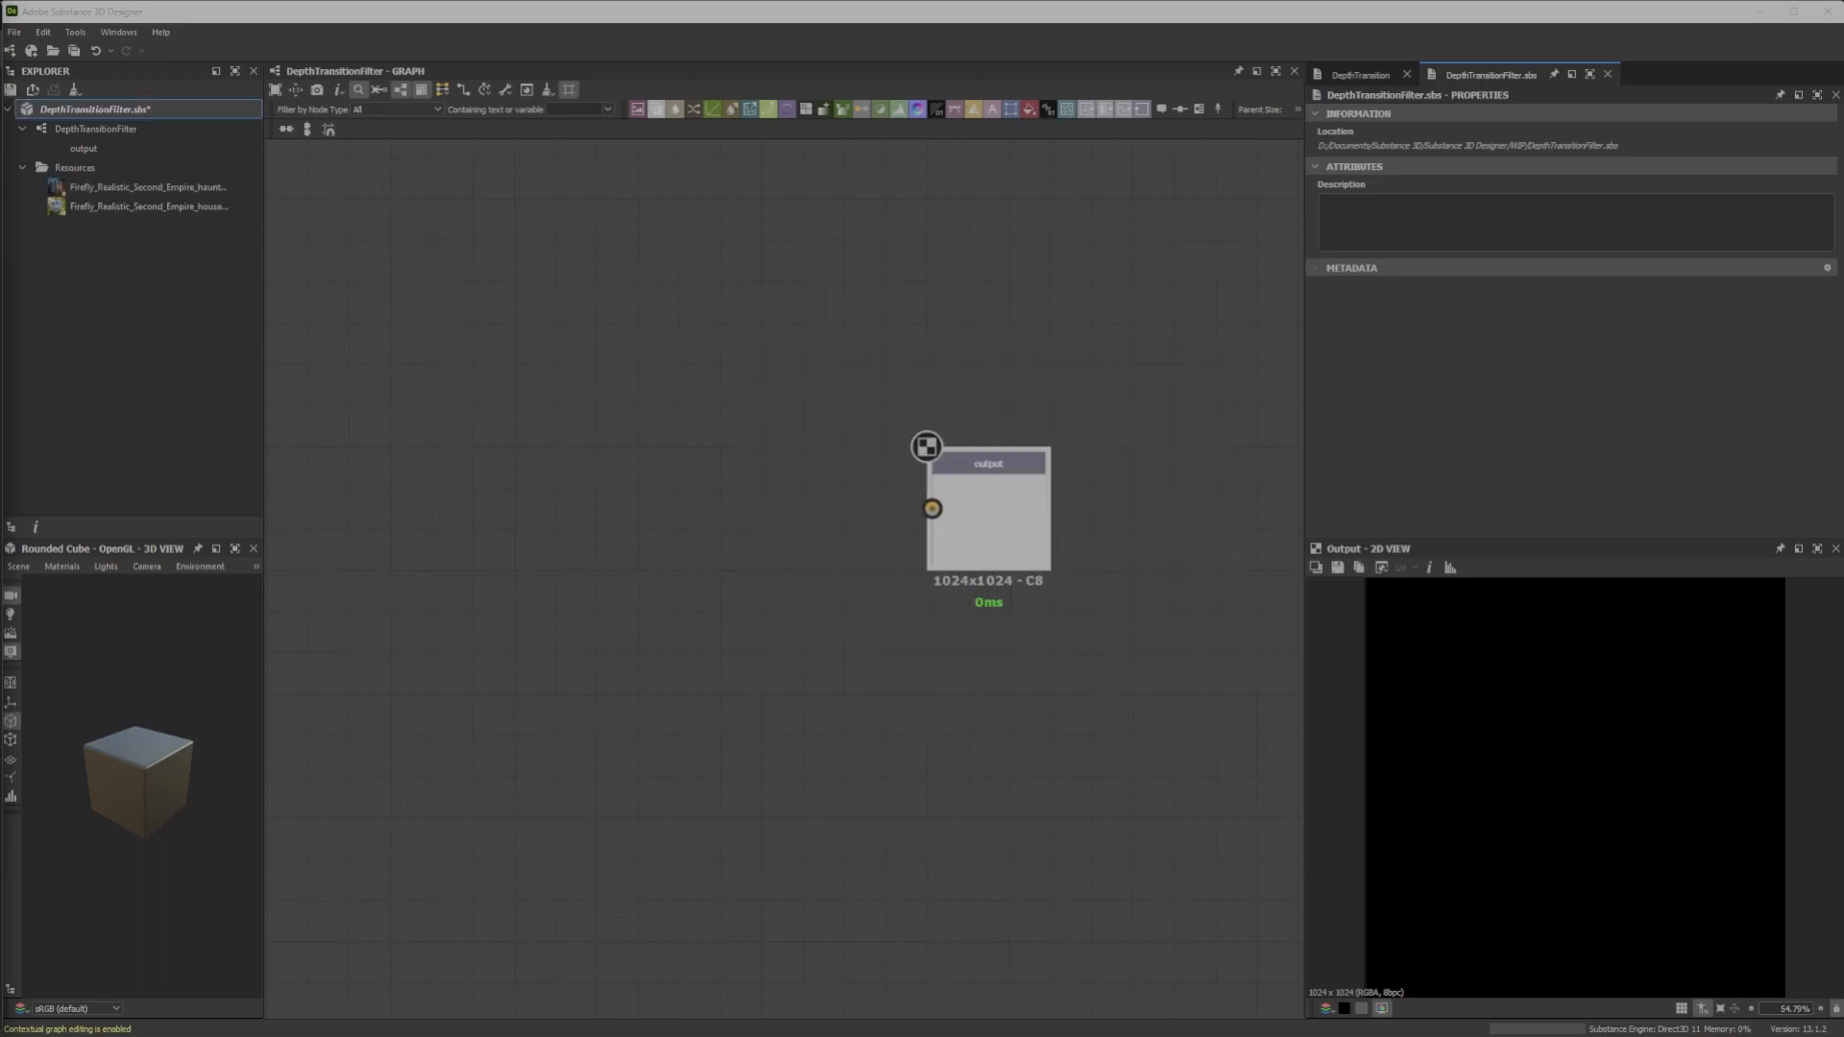
left_click_drag(551, 400, 124, 109)
Place the three linked images in the graph as Bitmap nodes and move the Output node farther away from them
left_click_drag(175, 279, 432, 504)
key("f")
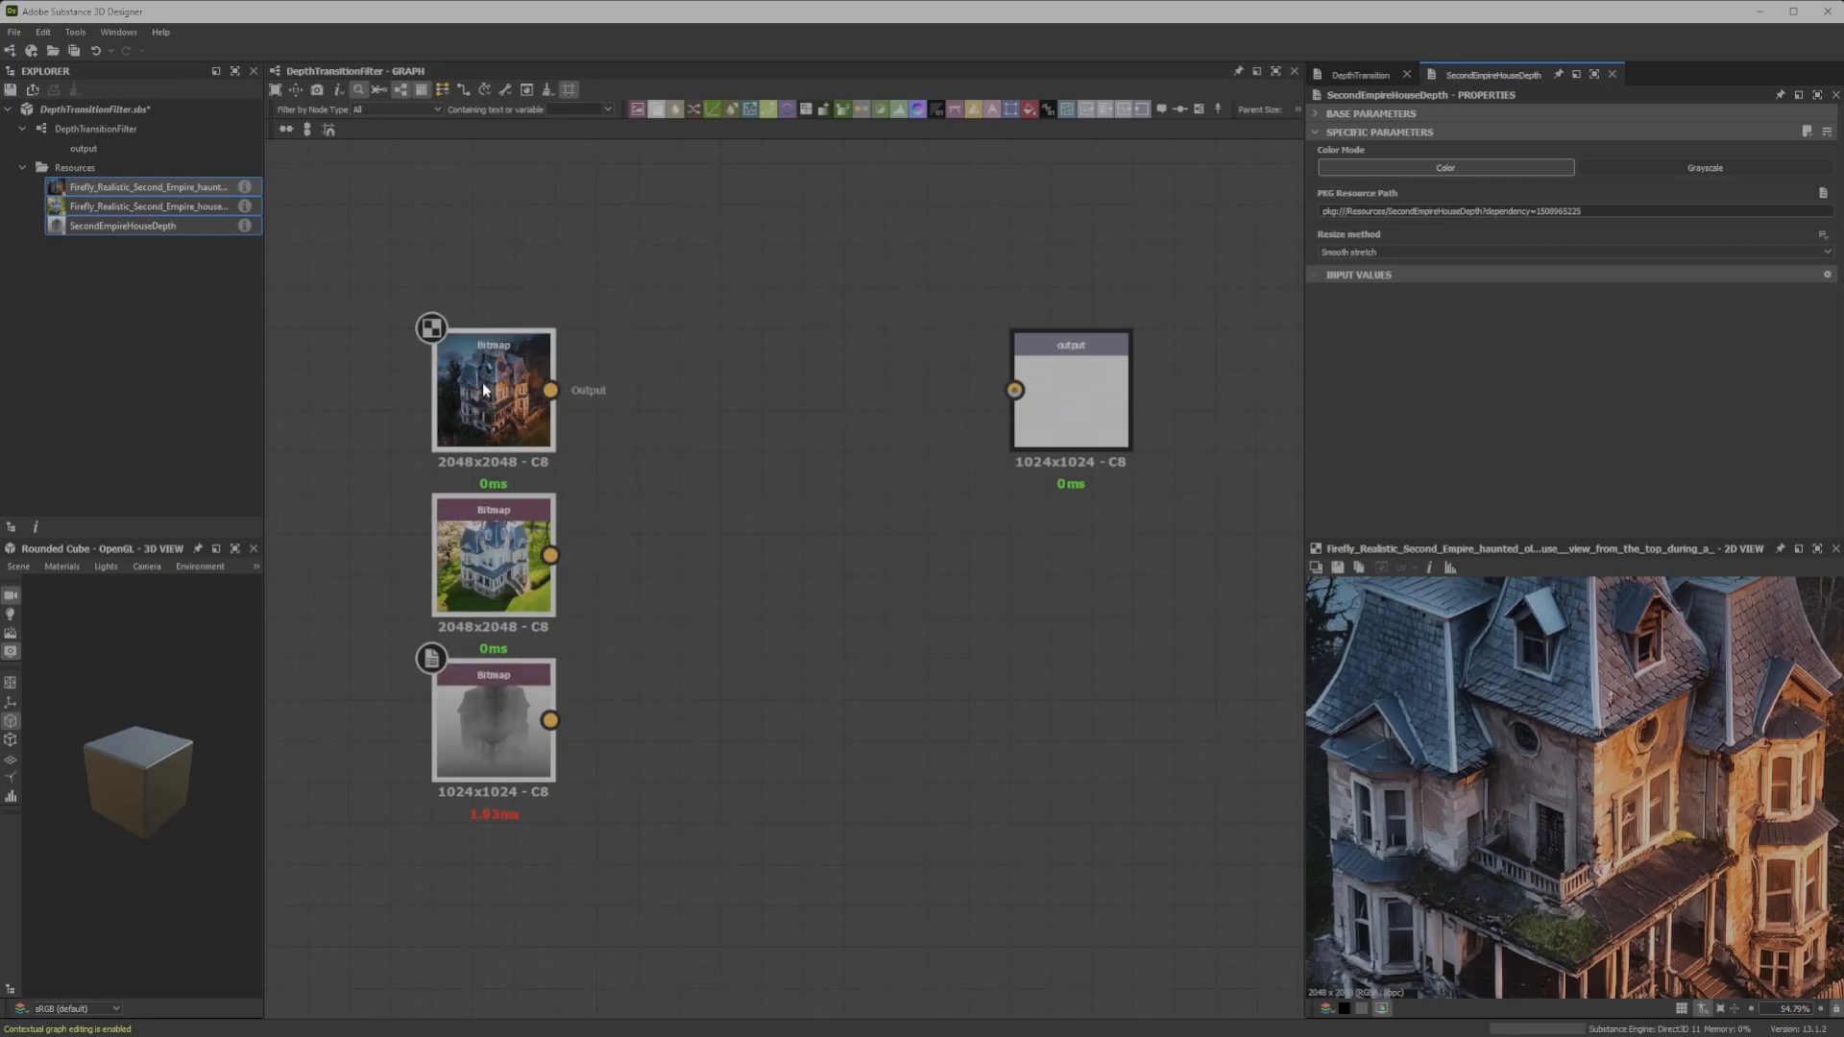
middle_click_drag(726, 594, 698, 519)
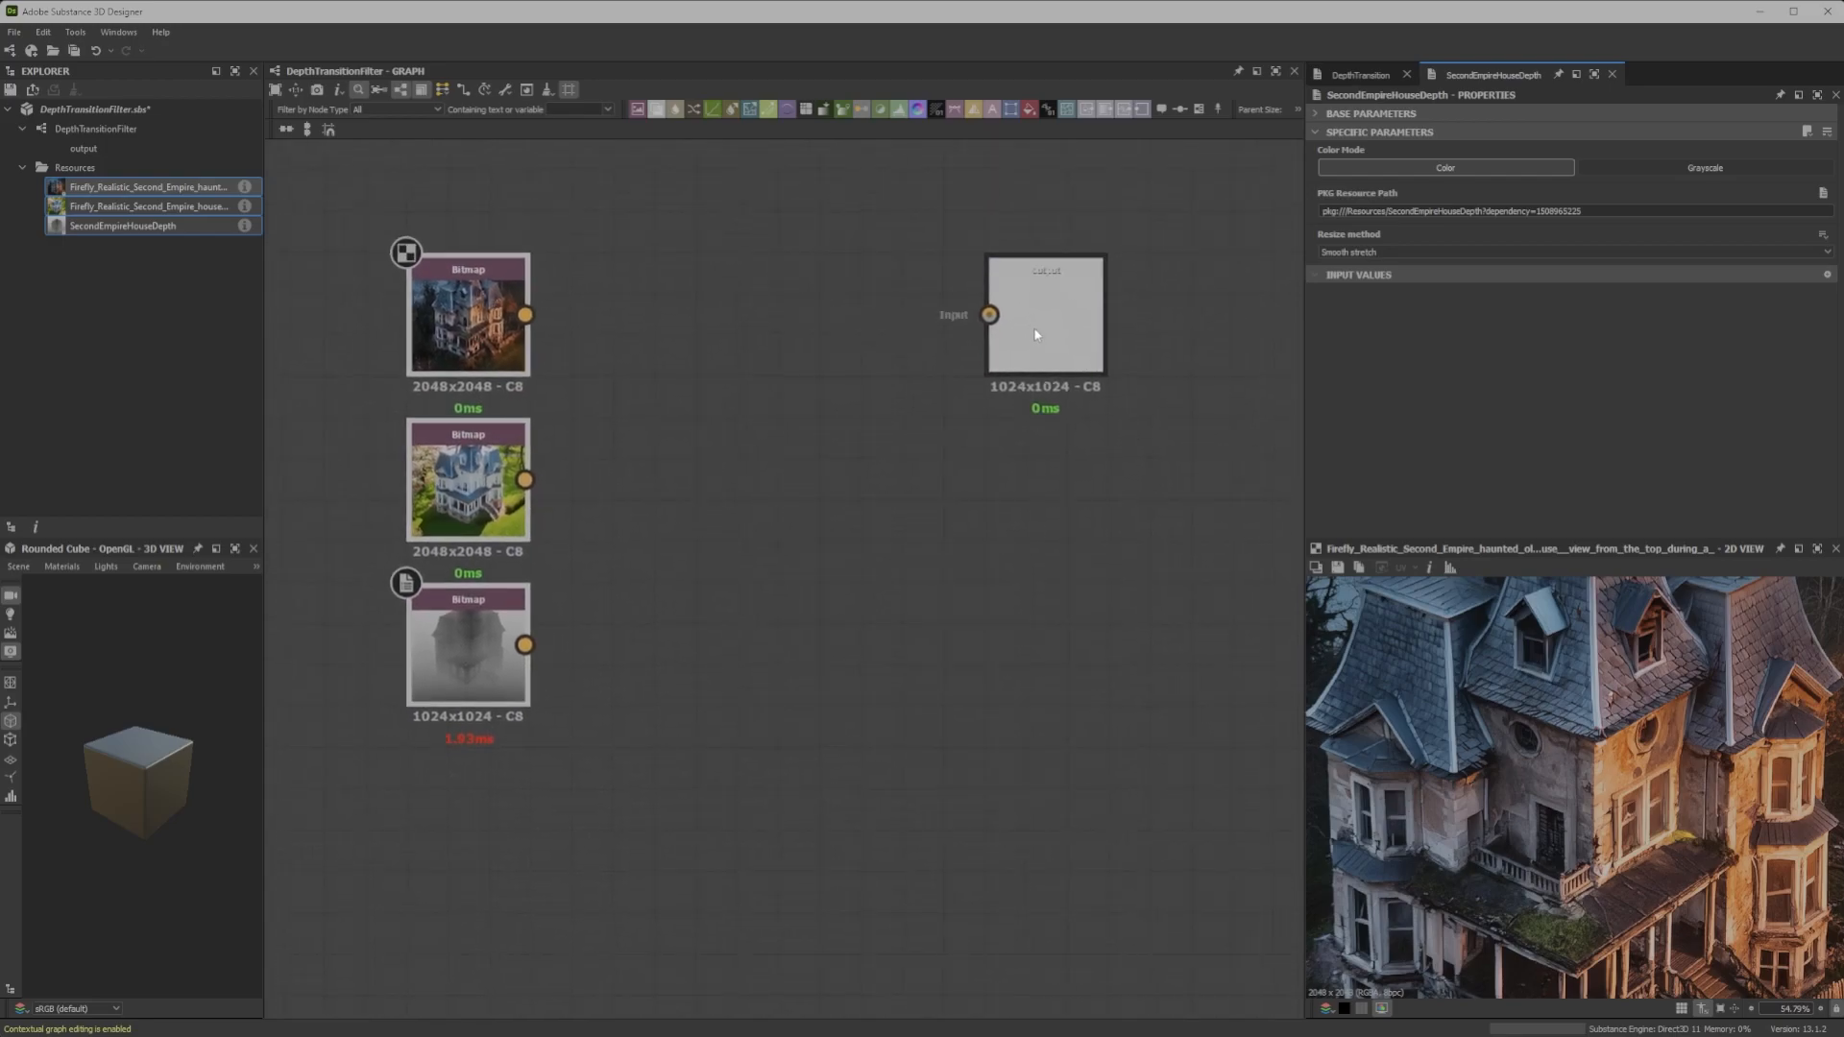
left_click_drag(1044, 333, 1169, 474)
middle_click_drag(956, 507, 925, 512)
scroll(925, 513, "down", 3)
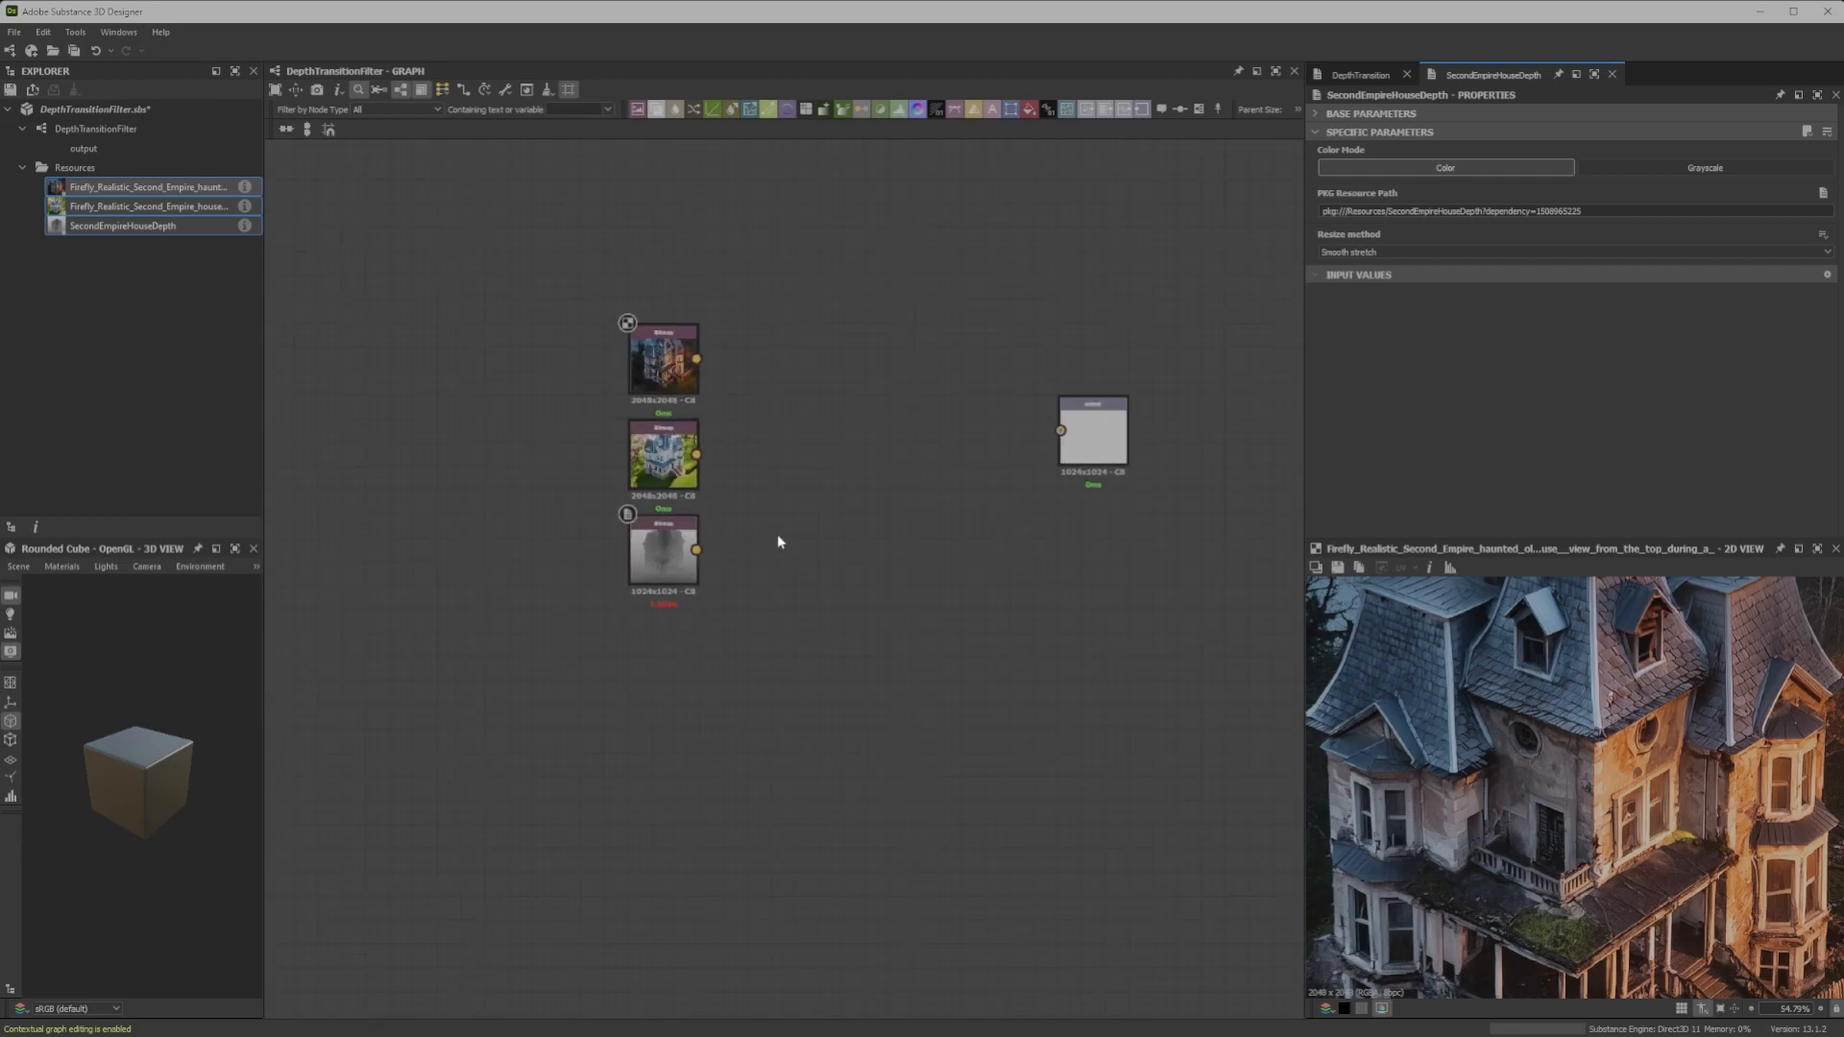
Add a Threshold node to the graph and switch the depth bitmap's Color Mode to Grayscale
key("space")
type("hist")
key("Return")
key("space")
type("th")
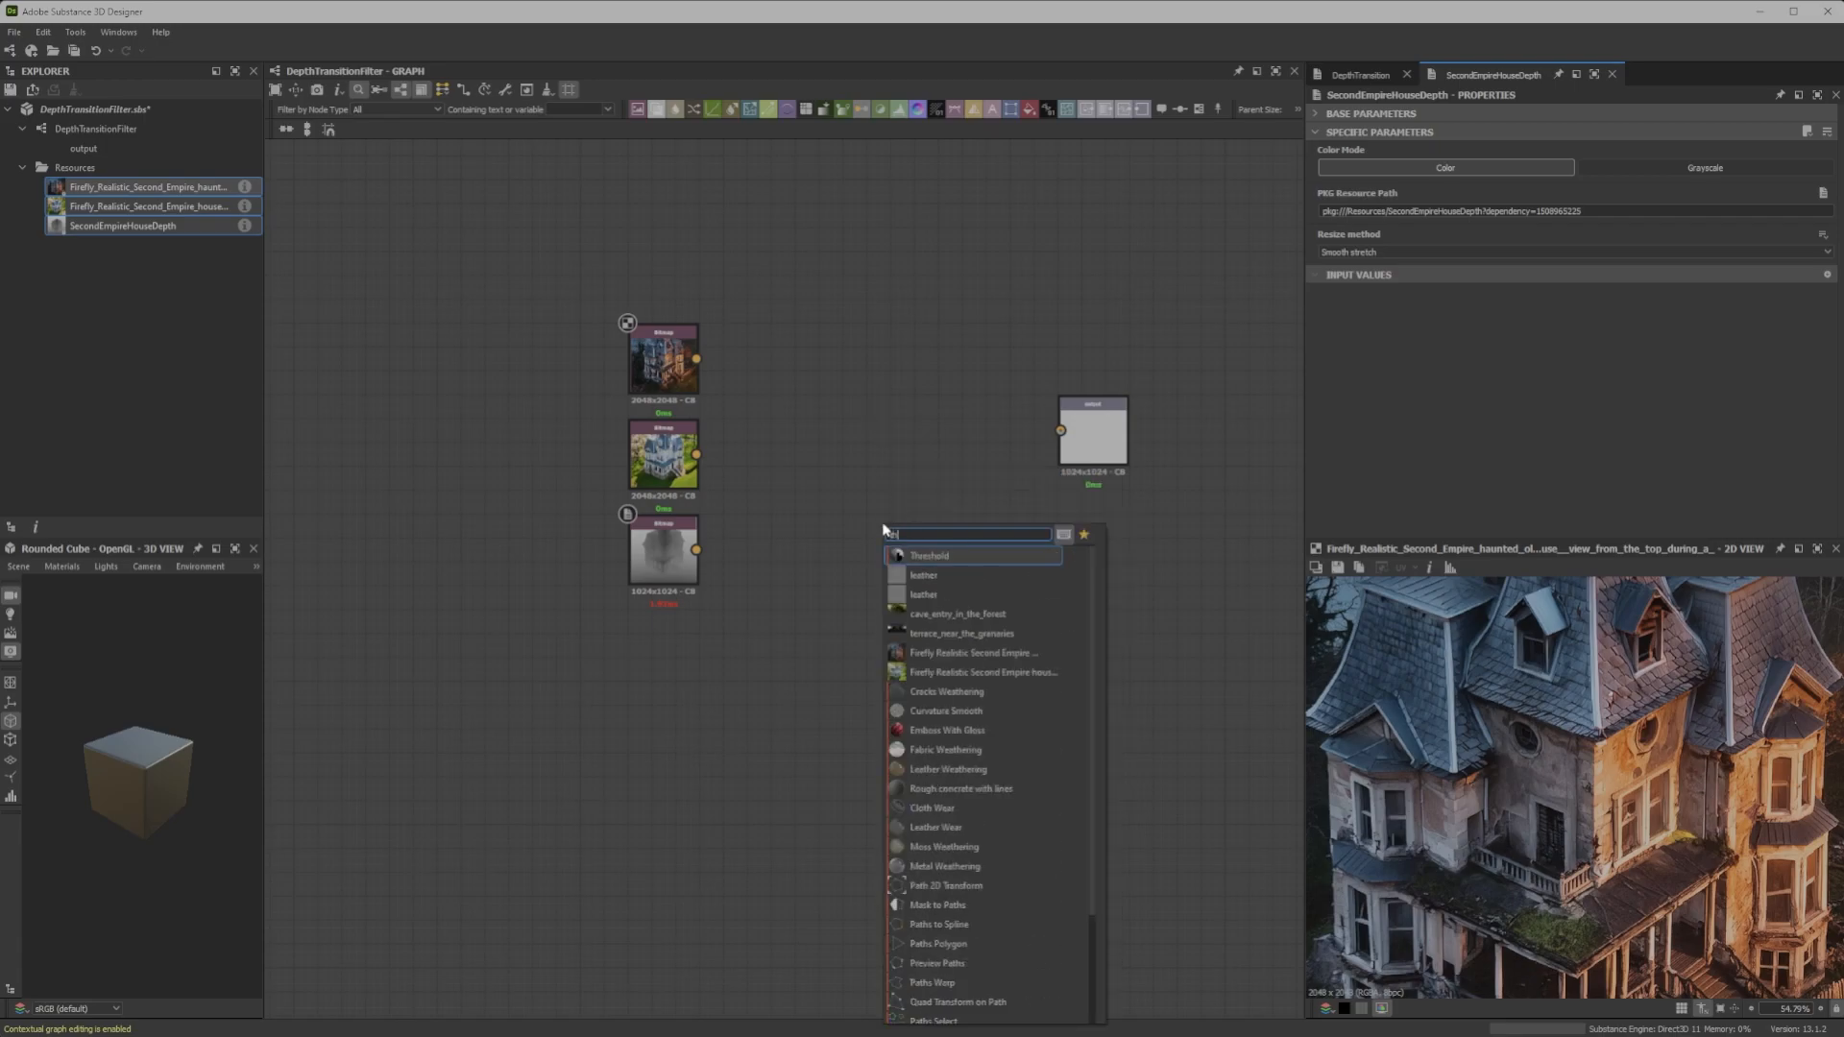
left_click(941, 552)
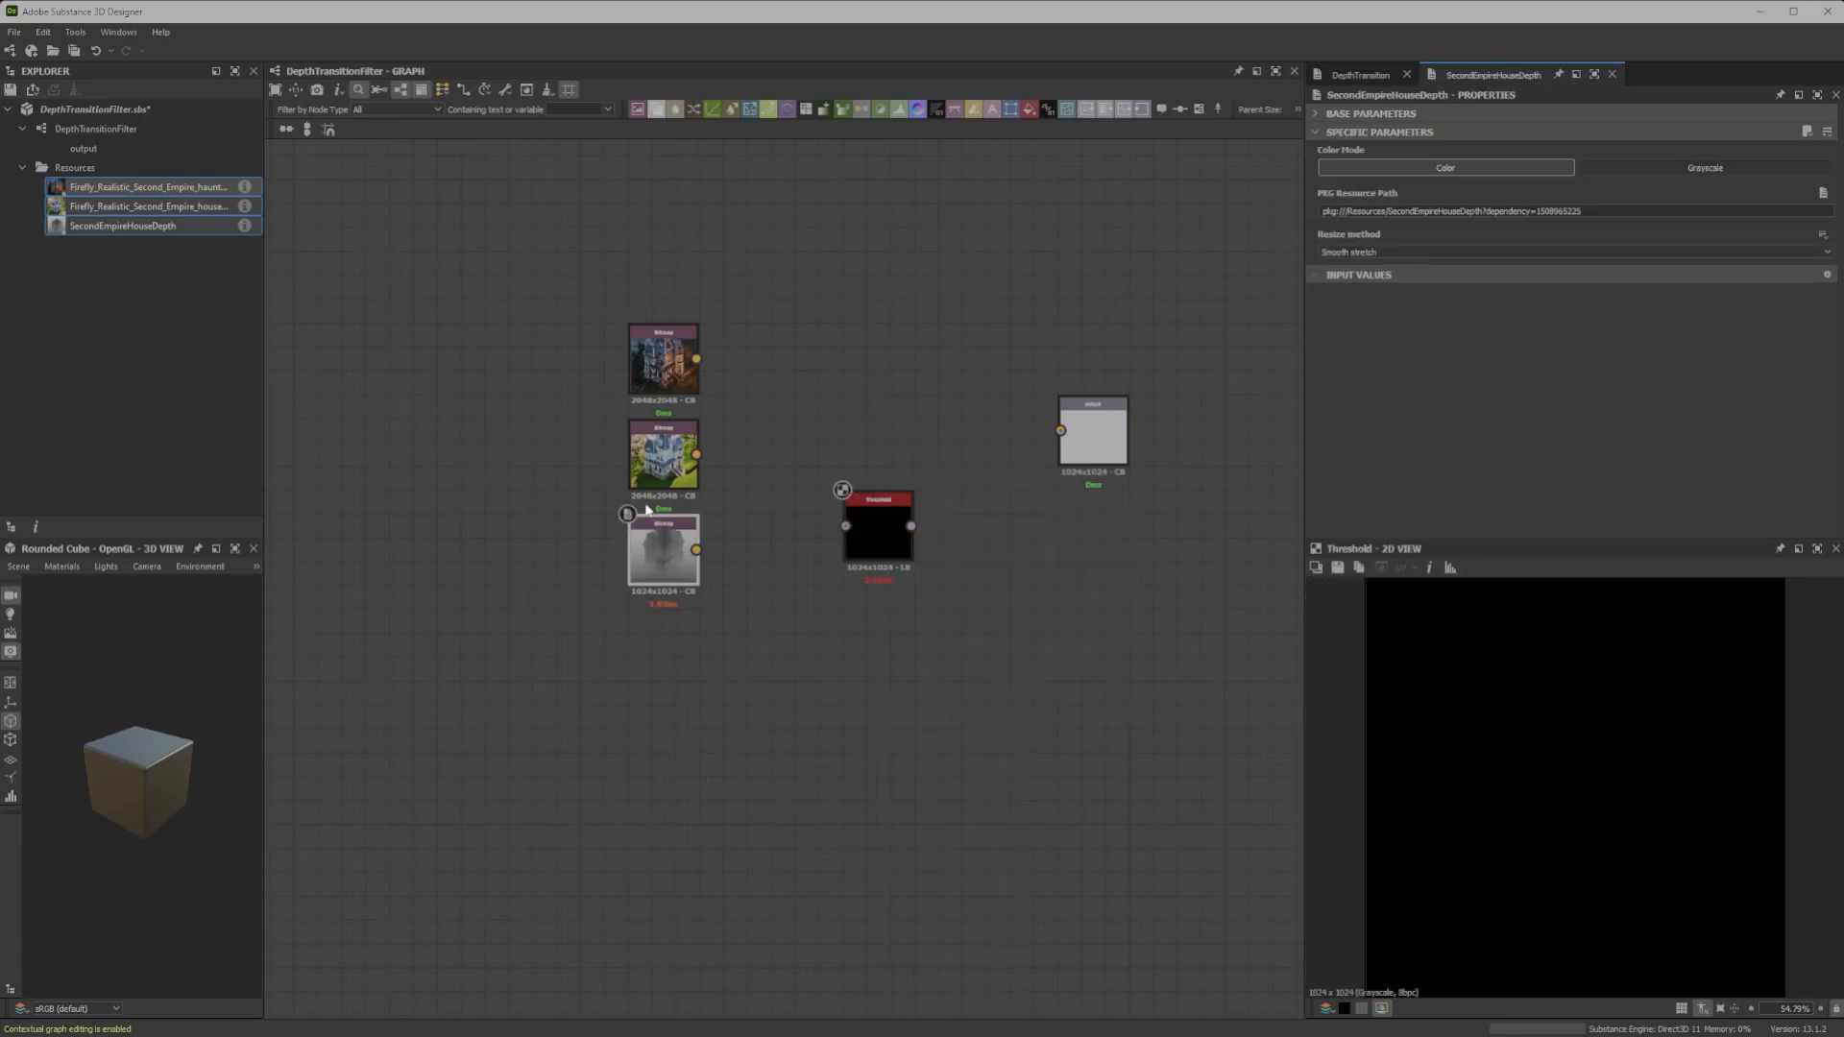
scroll(640, 540, "up", 5)
scroll(640, 540, "down", 5)
left_click(1654, 171)
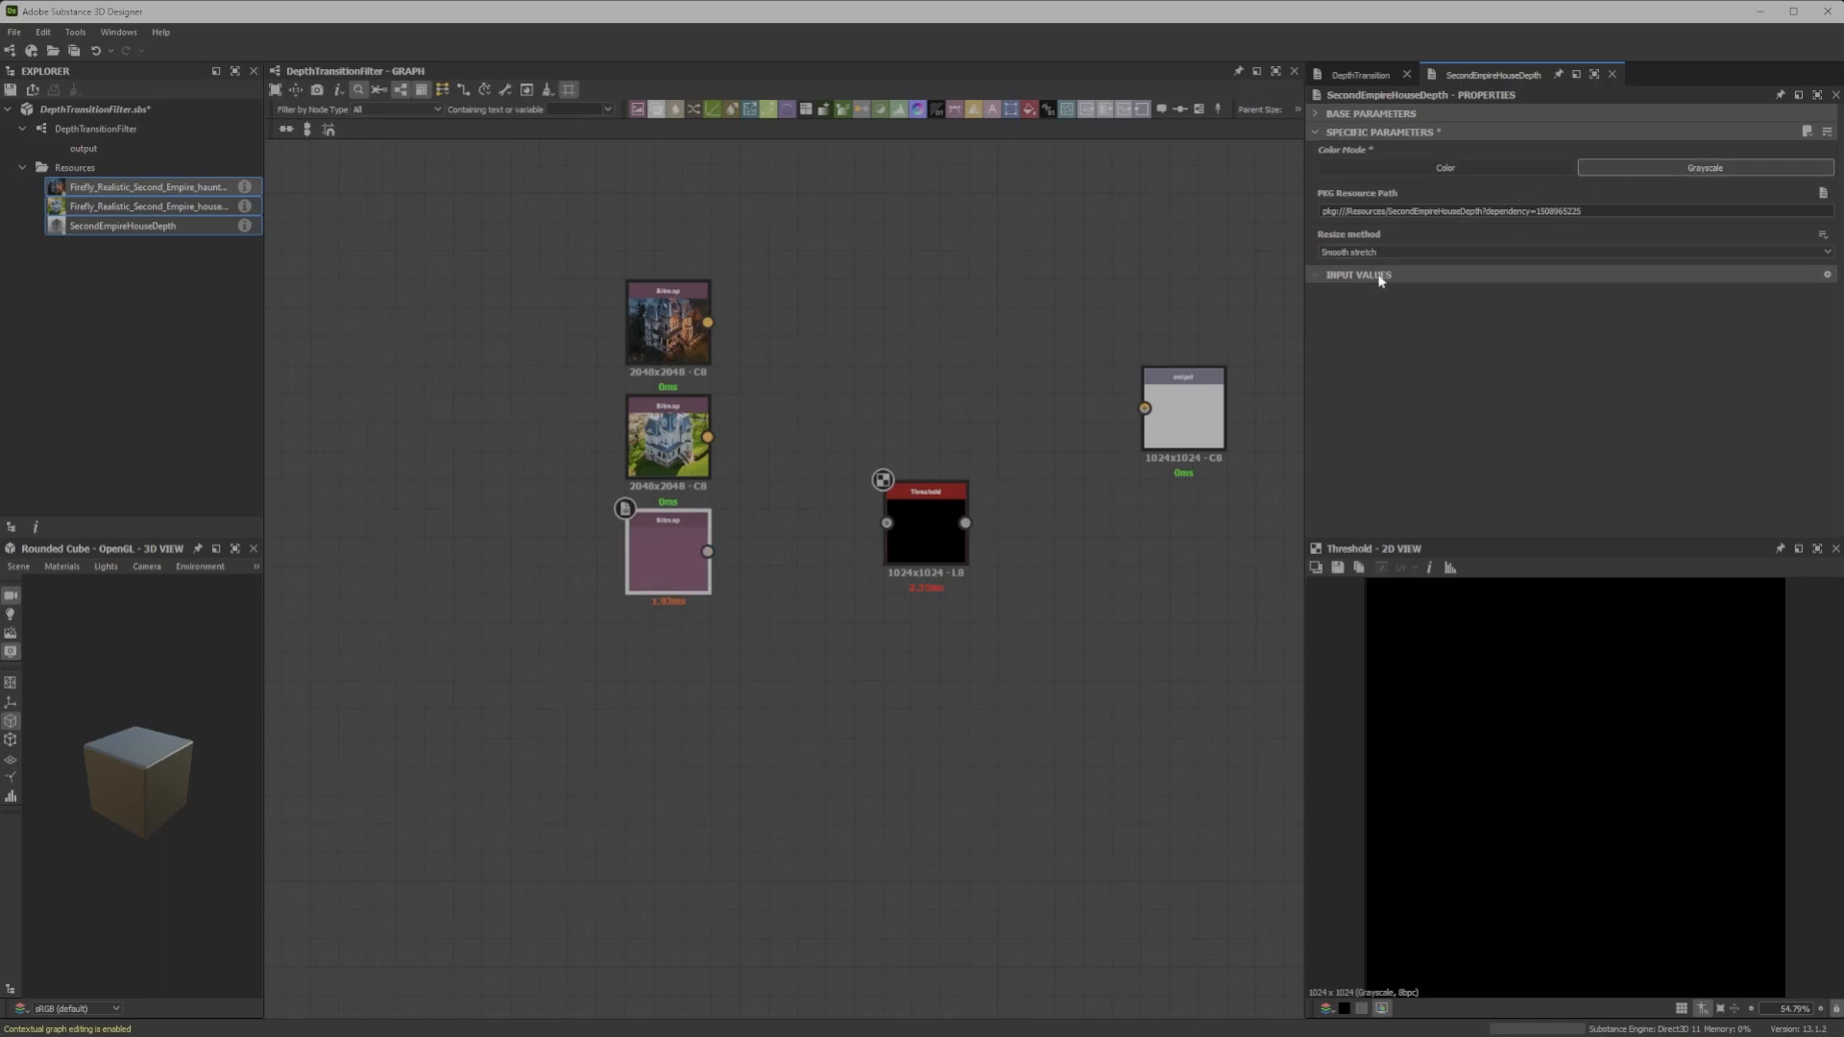
Connect the depth bitmap to the Threshold node's input and set its threshold to 0
left_click_drag(707, 551, 870, 557)
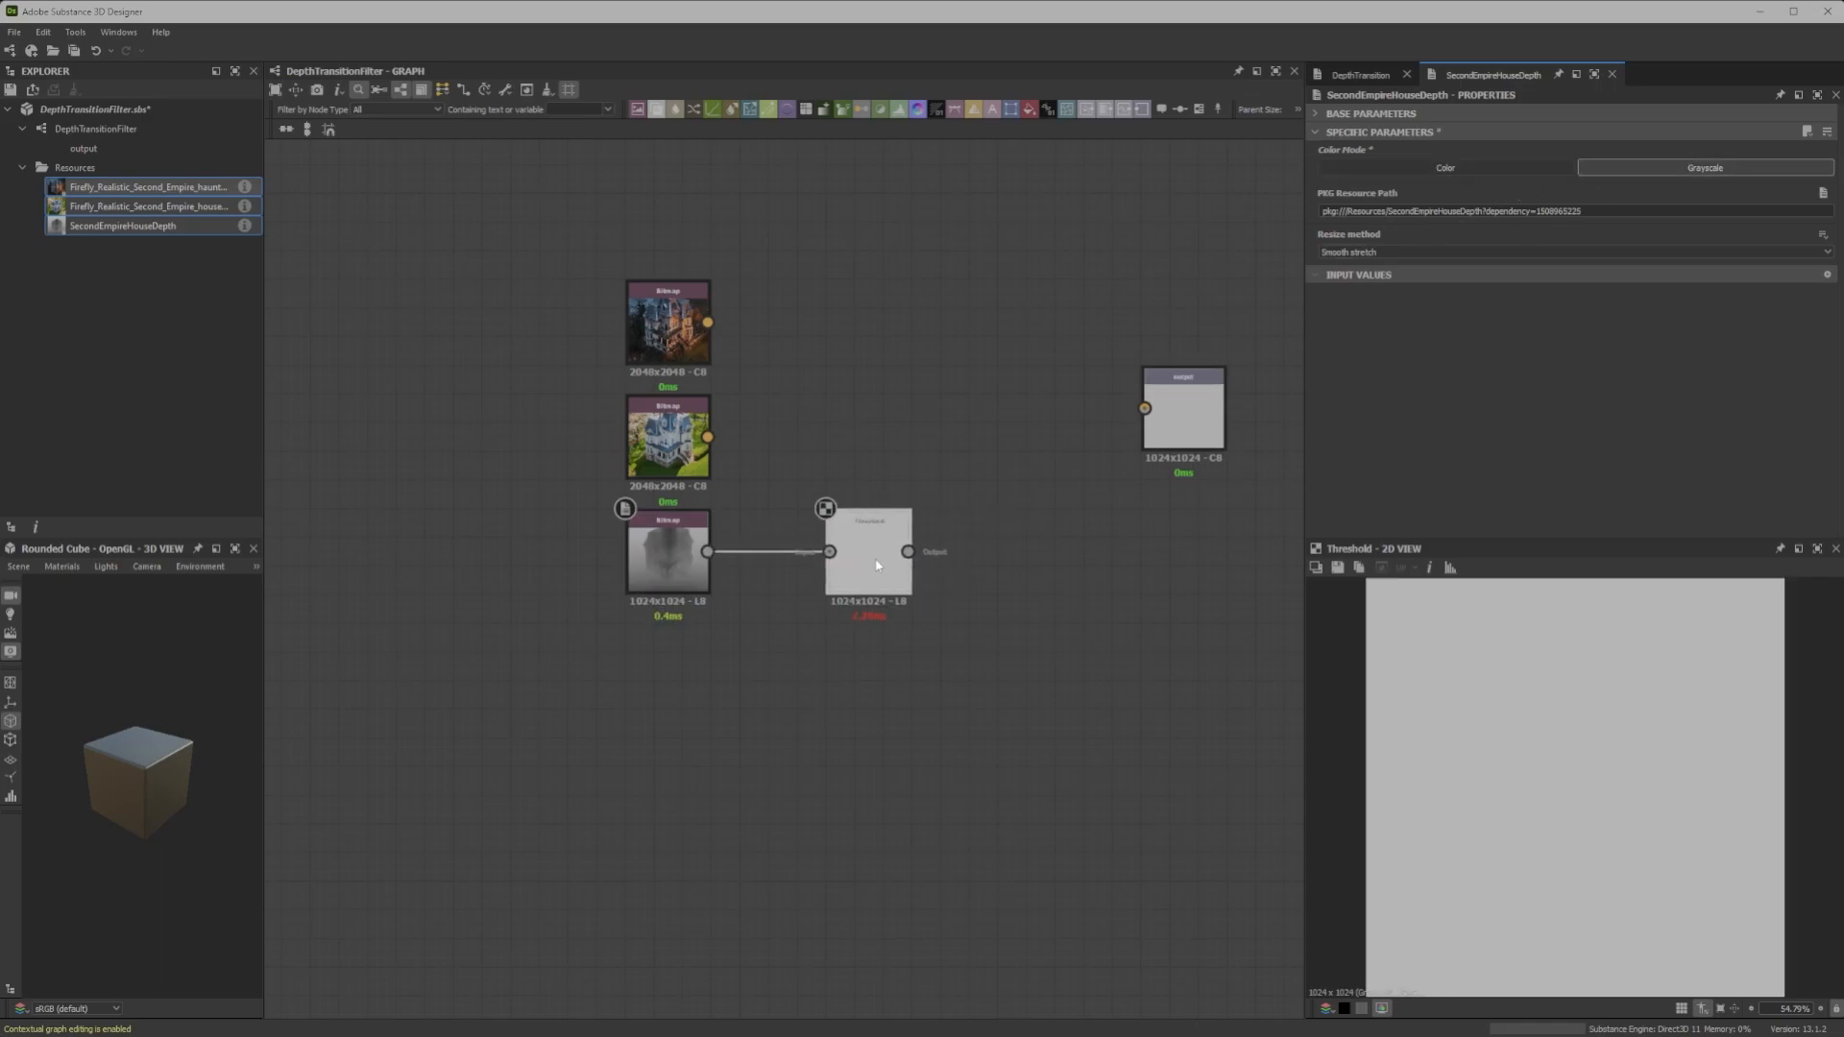
left_click(898, 543)
left_click_drag(1325, 187, 1652, 264)
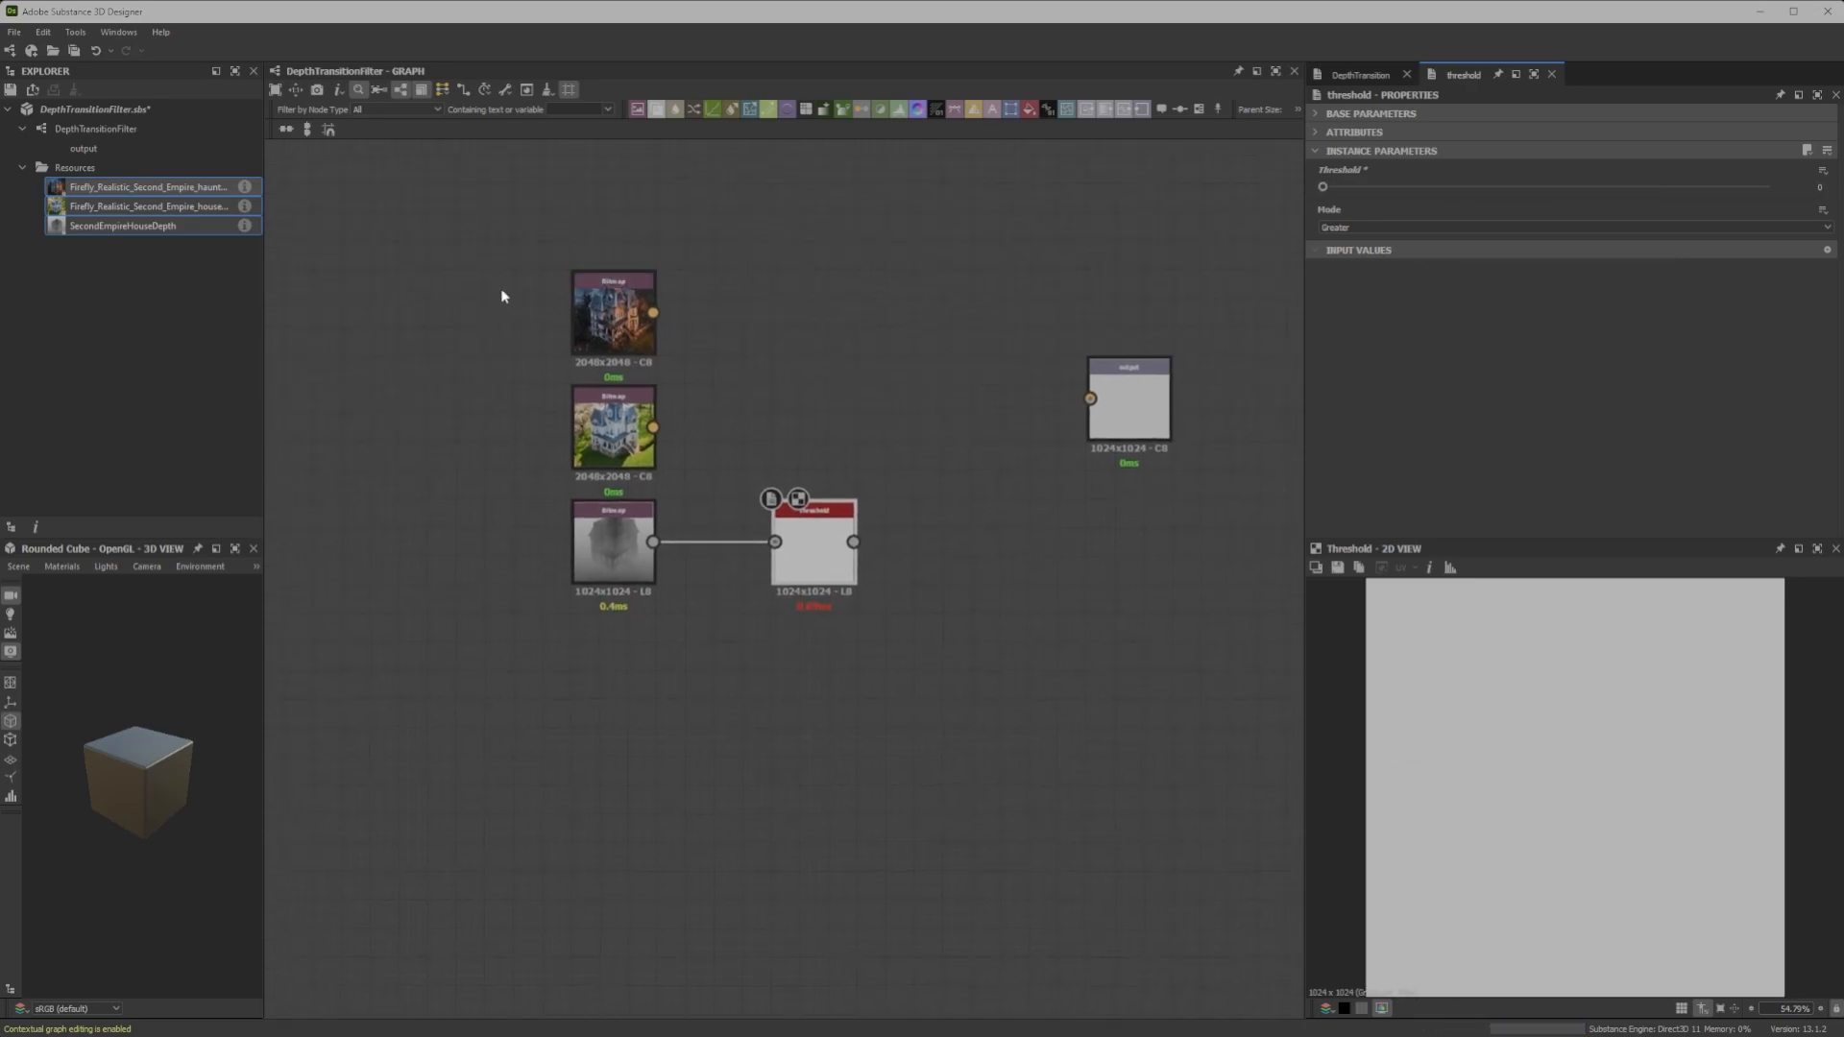
Shift the bitmaps aside and add a Blend node with the haunted house as foreground and the spring house as background
left_click_drag(477, 279, 864, 669)
left_click_drag(815, 536, 623, 663)
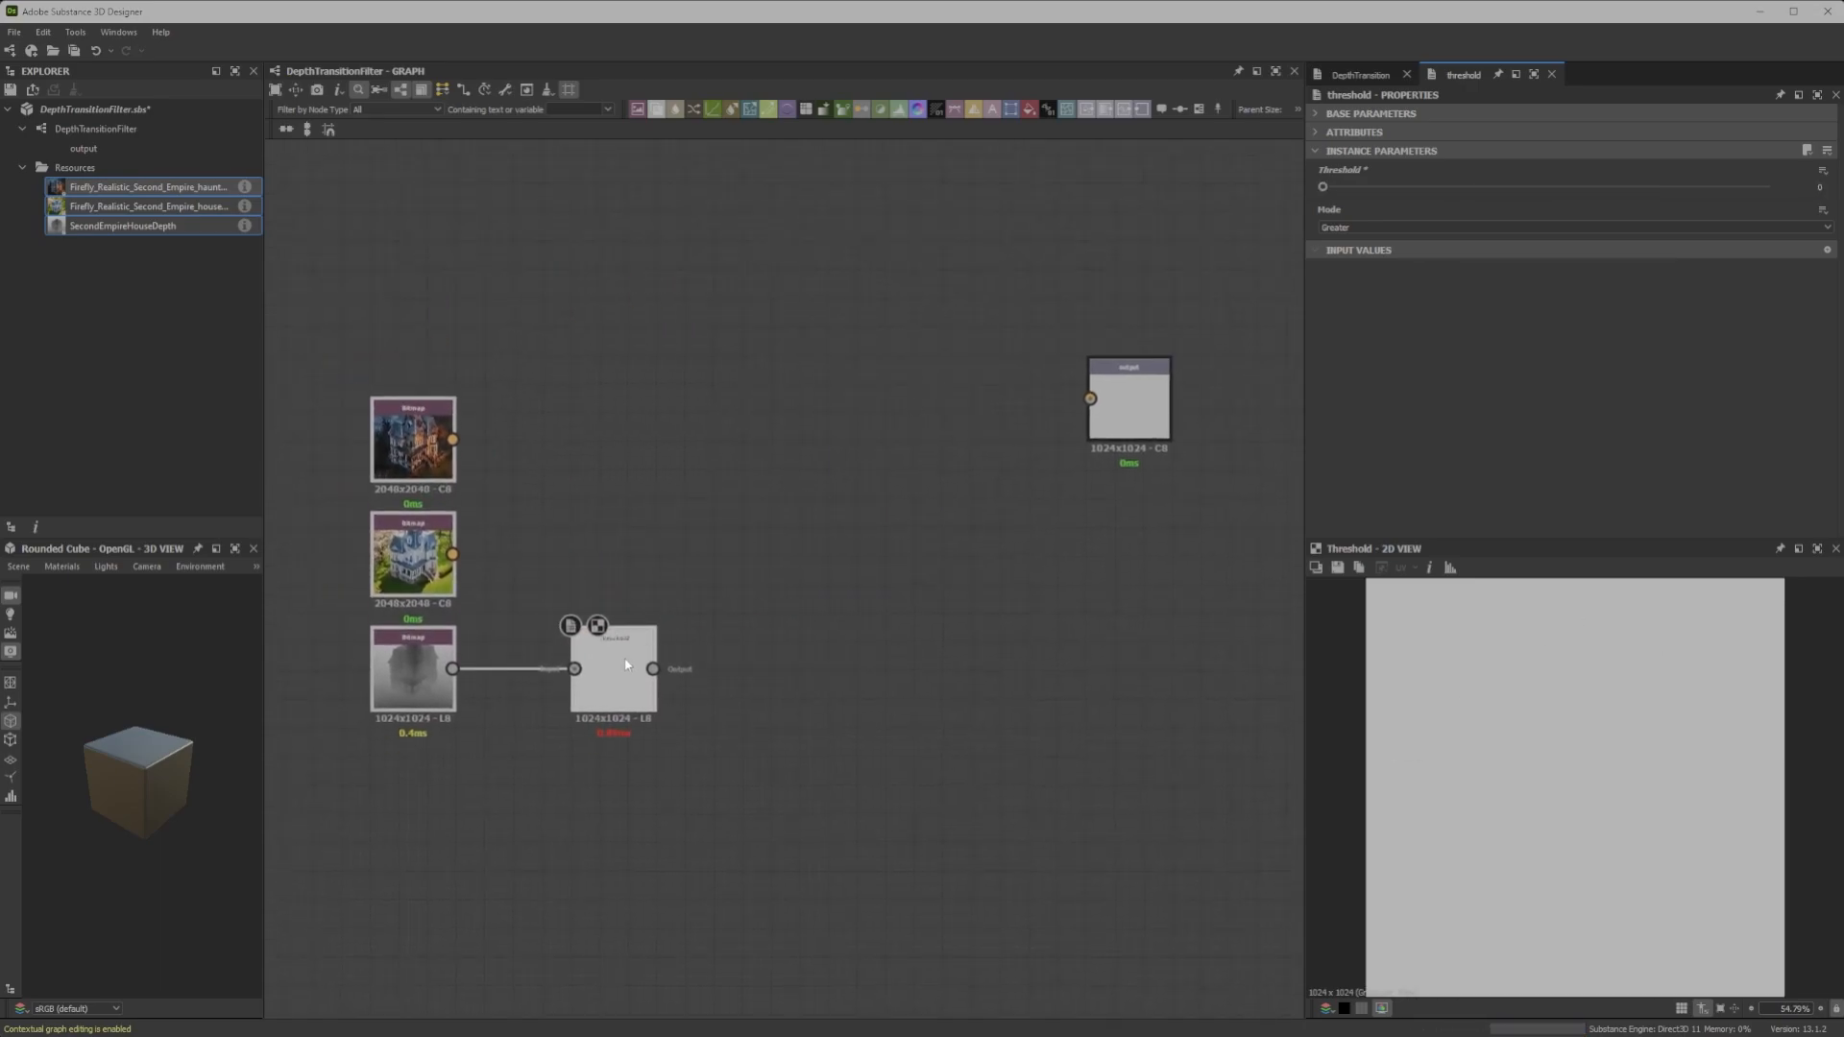
key("b")
left_click_drag(728, 452, 728, 513)
scroll(612, 583, "up", 2)
left_click_drag(381, 543, 721, 484)
left_click_drag(384, 381, 721, 457)
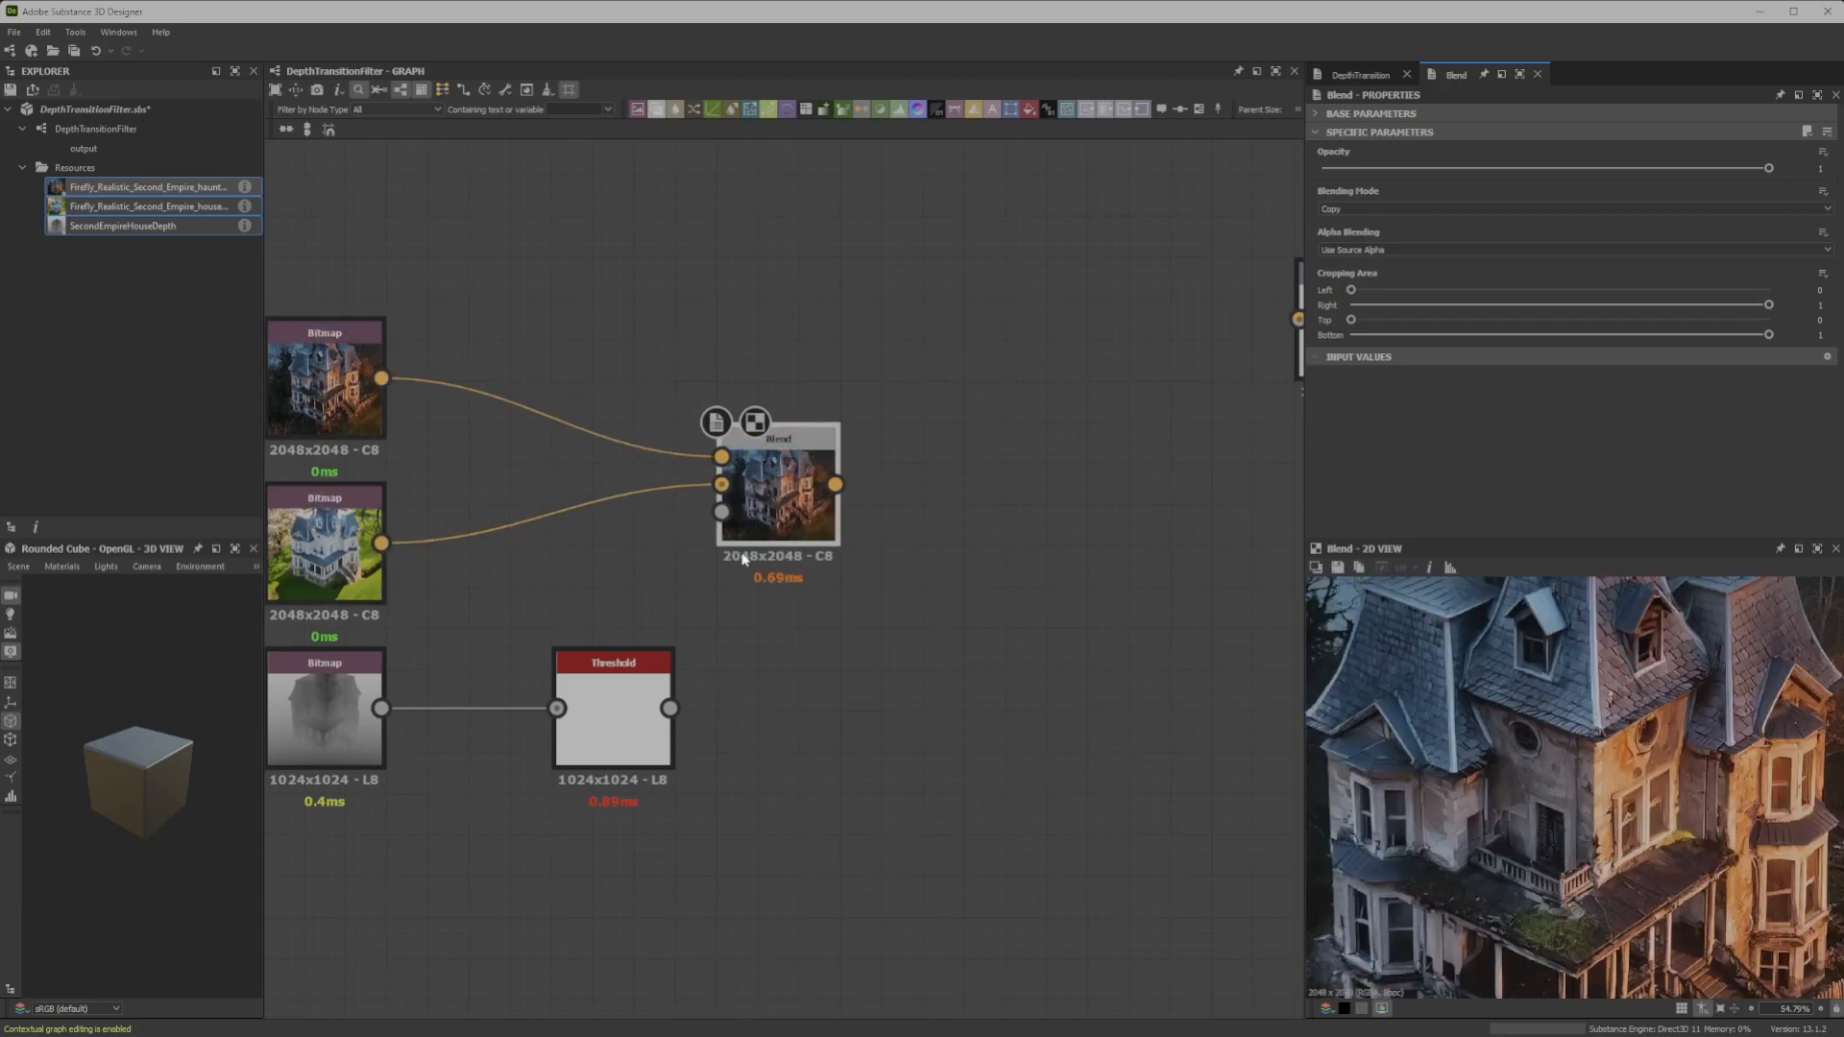
scroll(763, 370, "down", 3)
key("f")
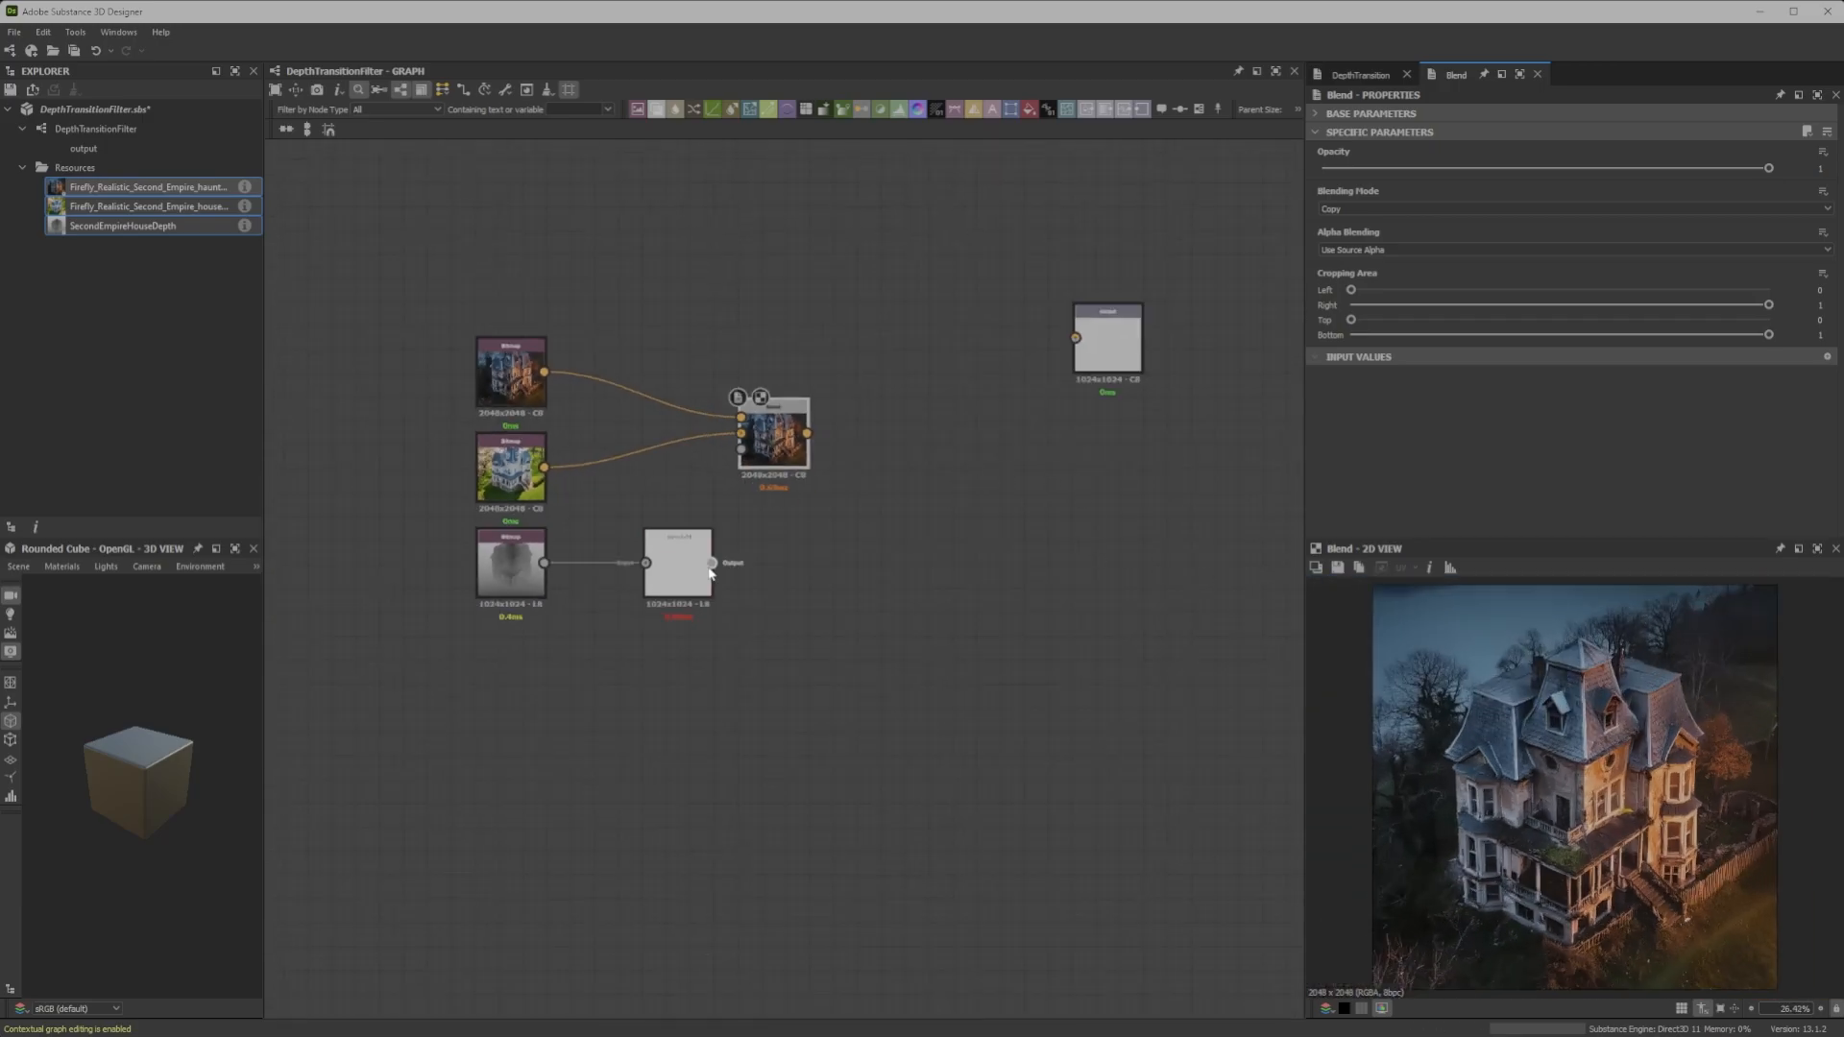
Connect the Threshold output to the Blend's opacity input and try out the opacity and threshold values
left_click_drag(713, 564, 748, 462)
left_click_drag(1328, 169, 1534, 168)
left_click_drag(1322, 169, 1769, 168)
left_click(672, 568)
left_click_drag(1322, 186, 1223, 280)
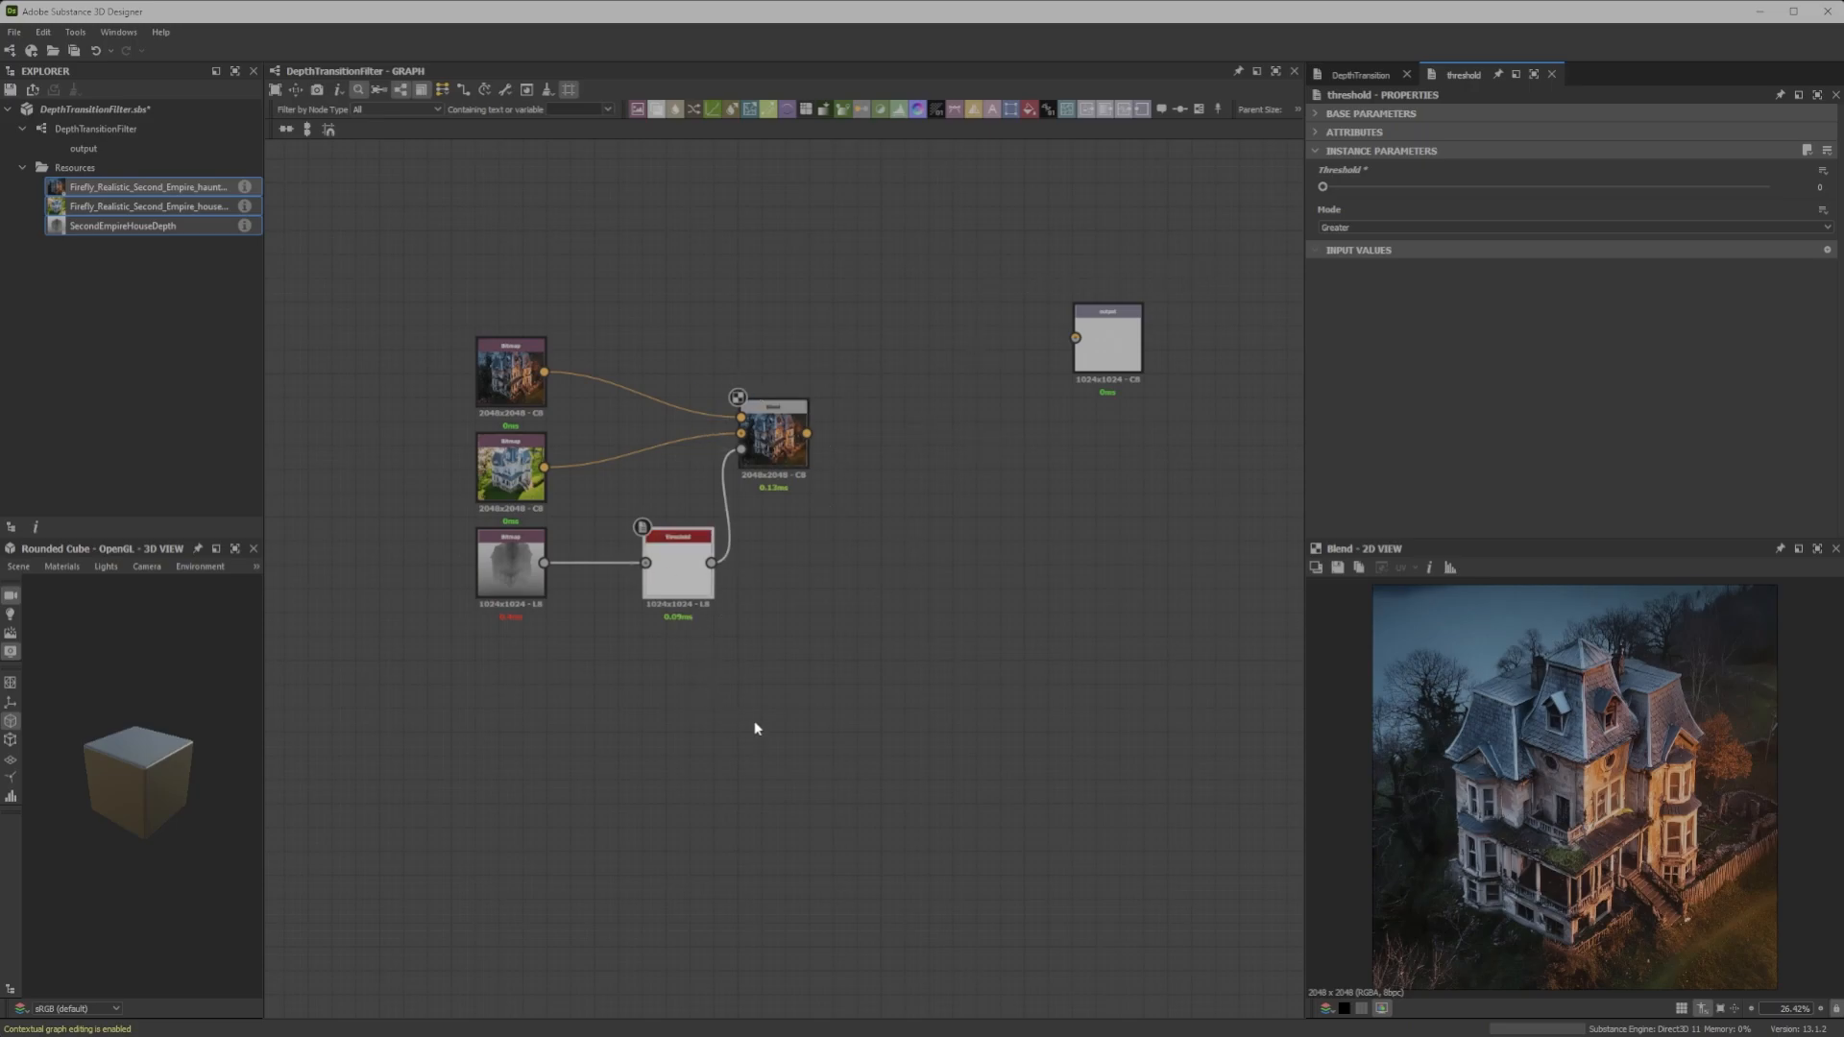
Move the depth bitmap and the Threshold node well below the two house bitmaps
middle_click_drag(726, 602, 734, 344)
left_click_drag(674, 319, 651, 595)
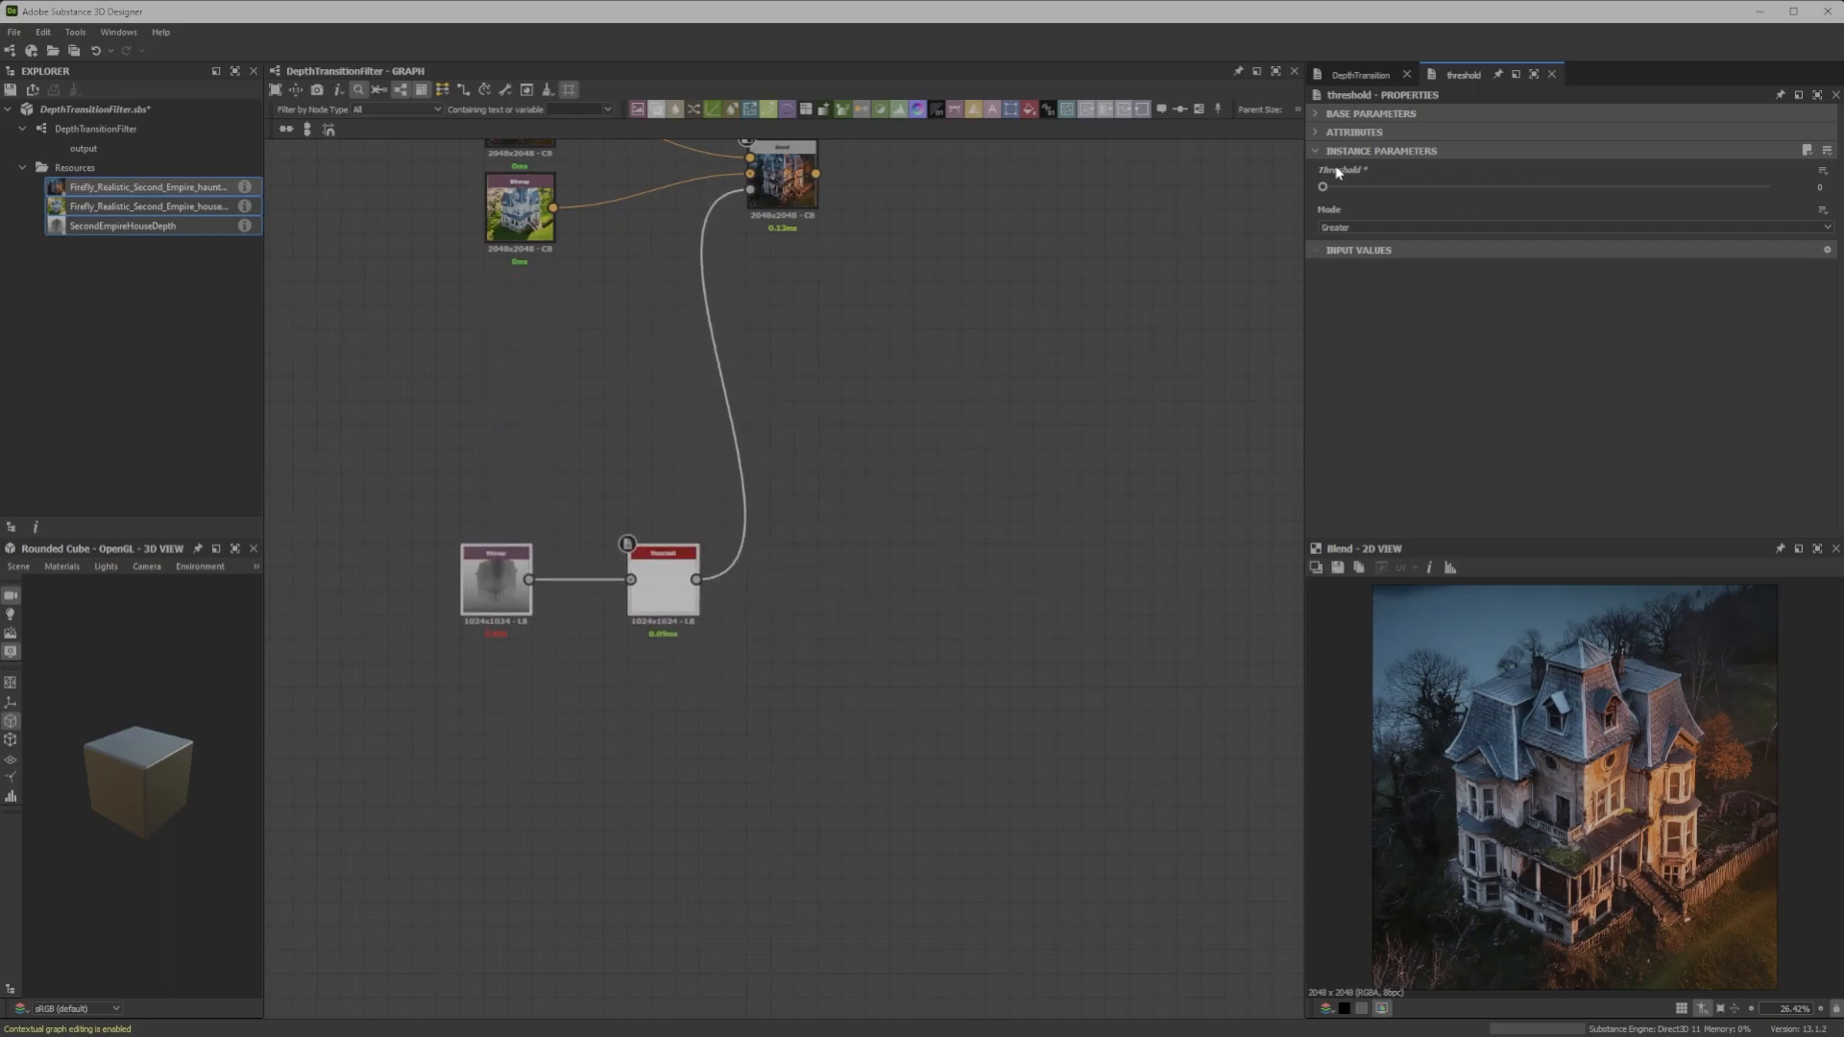
mouse_move(1324, 187)
left_mouse_down()
mouse_move(1783, 184)
mouse_move(1323, 187)
left_mouse_up()
Swap the Blend's foreground and background inputs and rearrange the house bitmaps with the spring image above the haunted one
middle_click_drag(967, 216, 1070, 523)
left_click_drag(723, 370, 776, 588)
key("x")
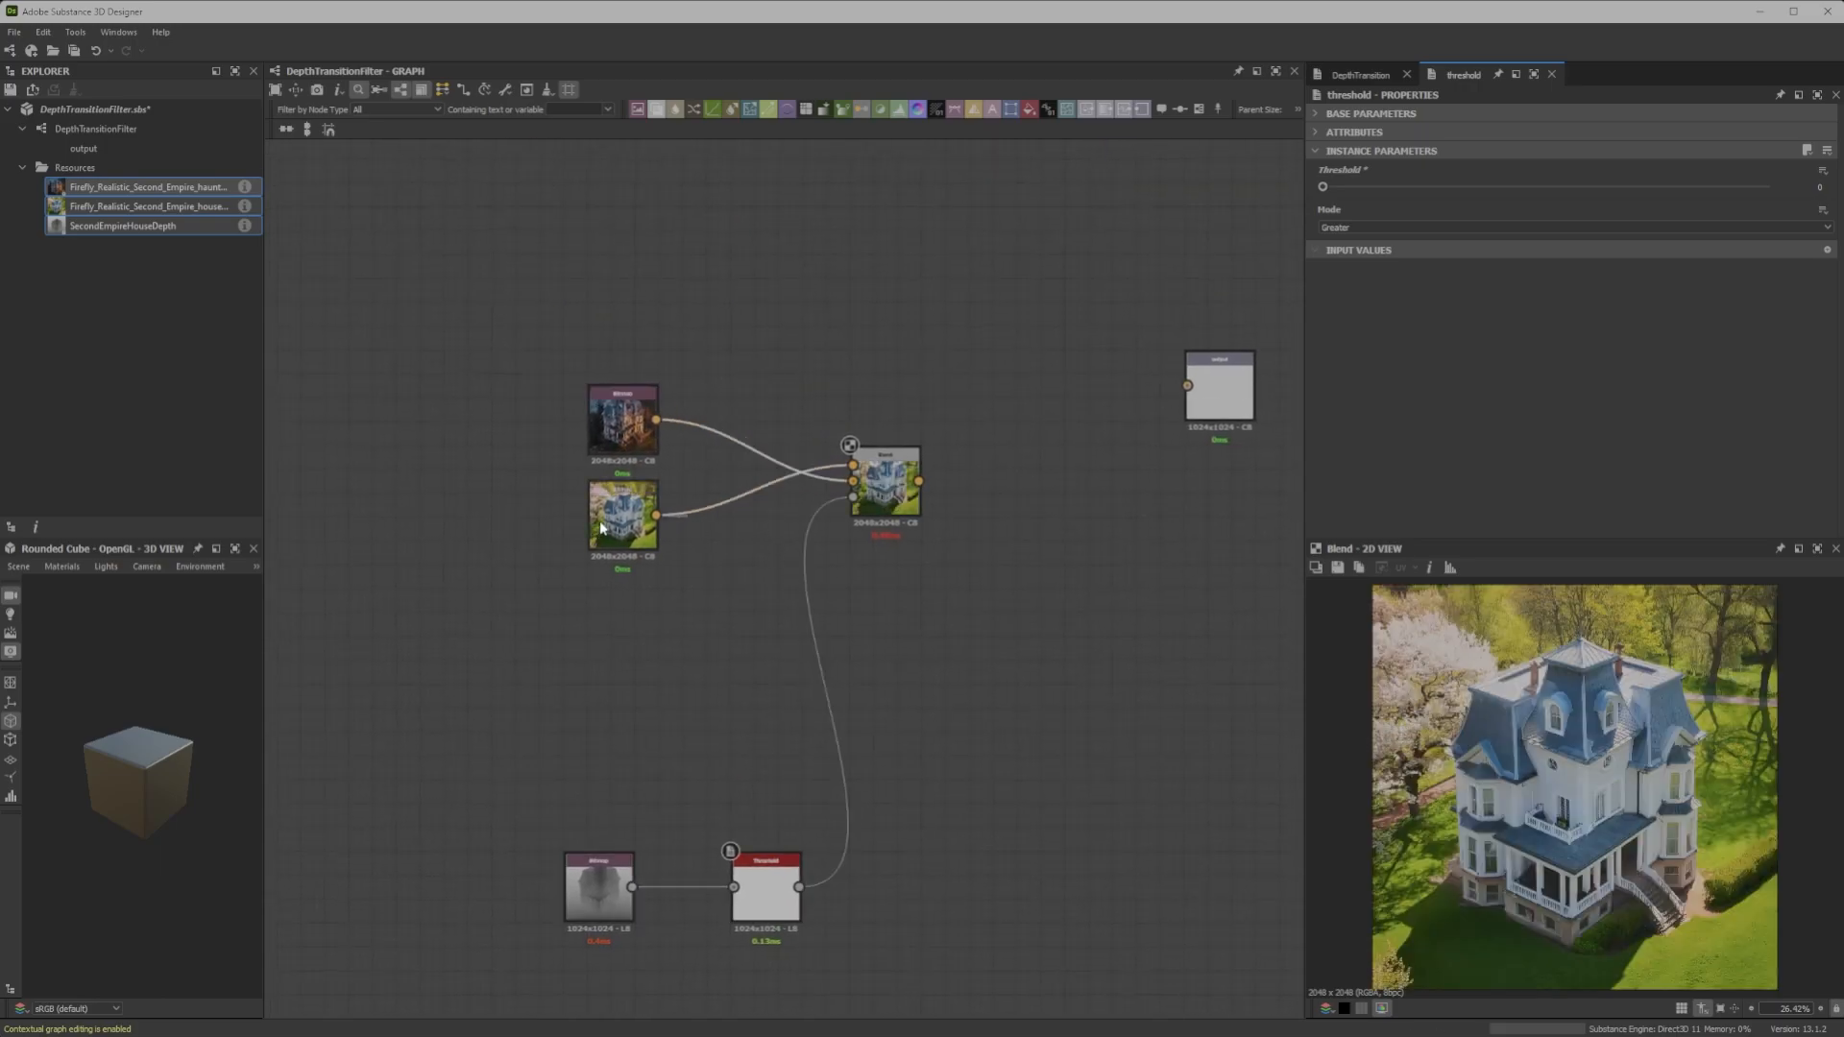
left_click_drag(599, 530, 599, 353)
left_click_drag(616, 435, 628, 519)
left_click_drag(632, 342, 632, 571)
left_click_drag(643, 499, 617, 409)
left_click_drag(617, 567, 593, 338)
left_click_drag(605, 405, 594, 475)
left_click_drag(586, 356, 590, 380)
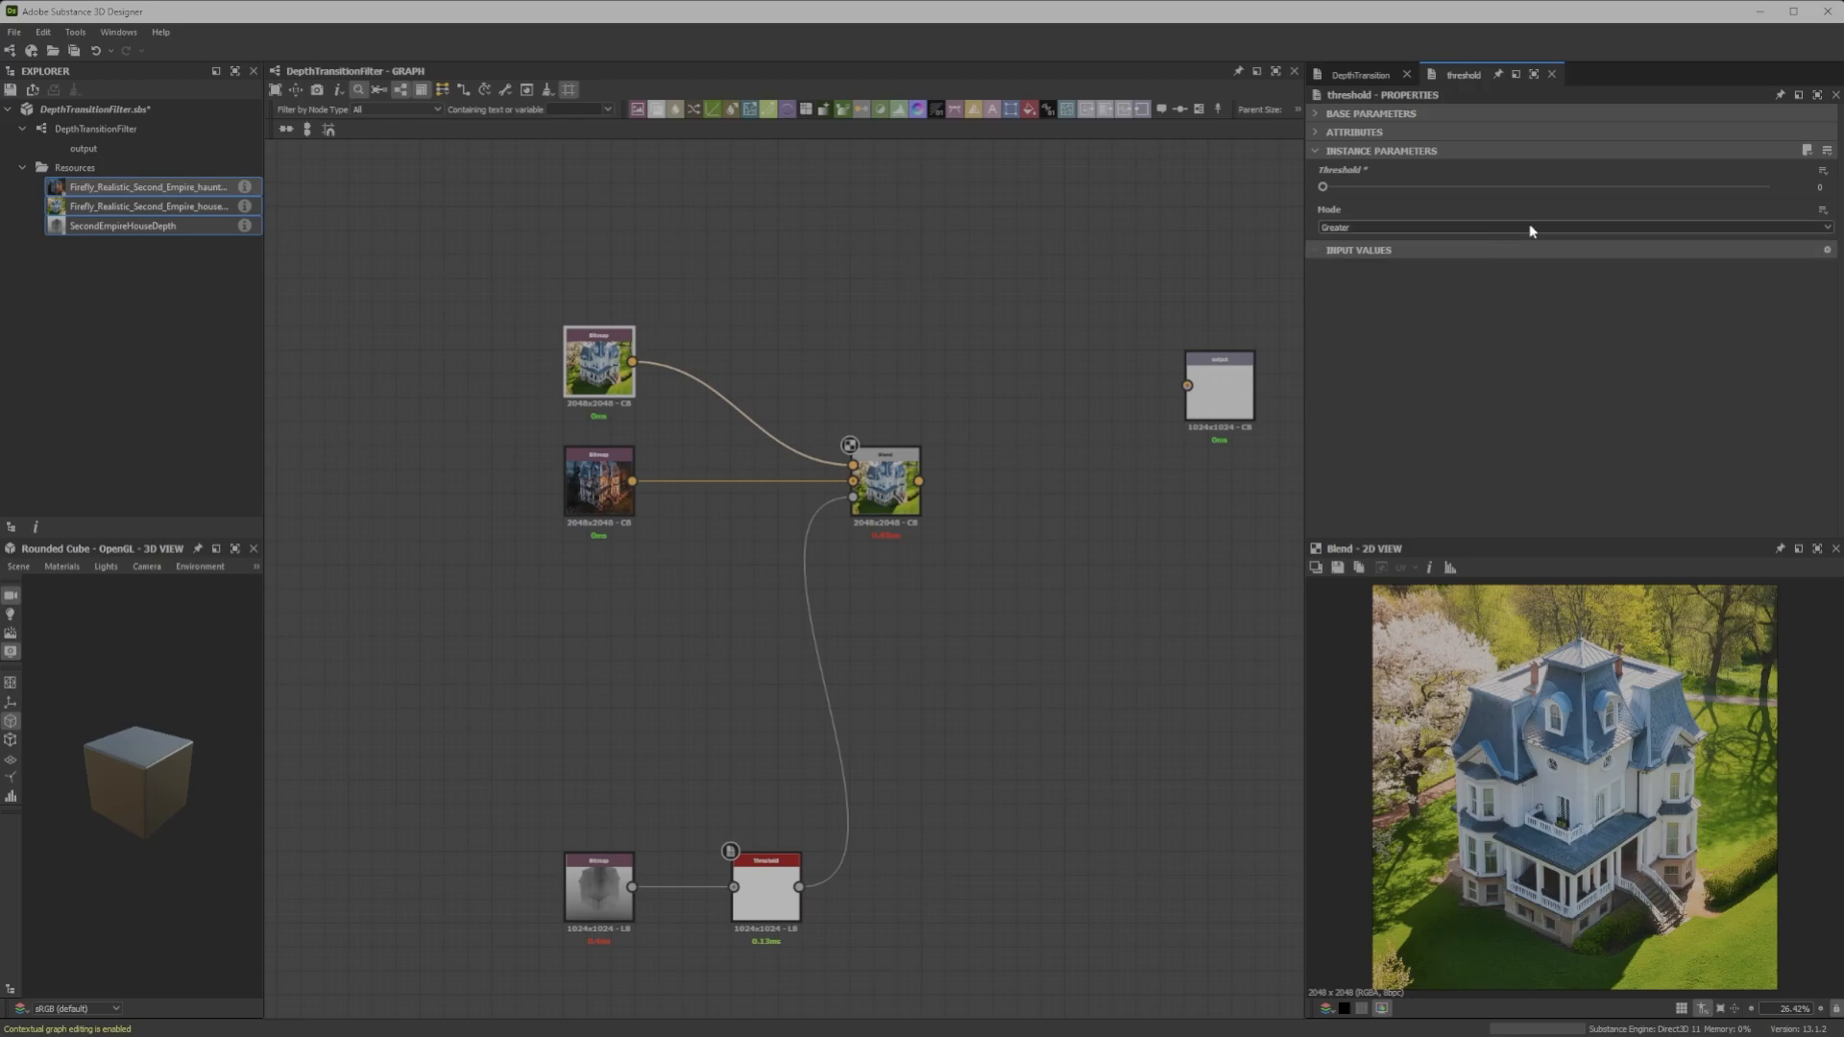
Set the Threshold node's threshold to 0.43
left_click_drag(1322, 187, 1515, 222)
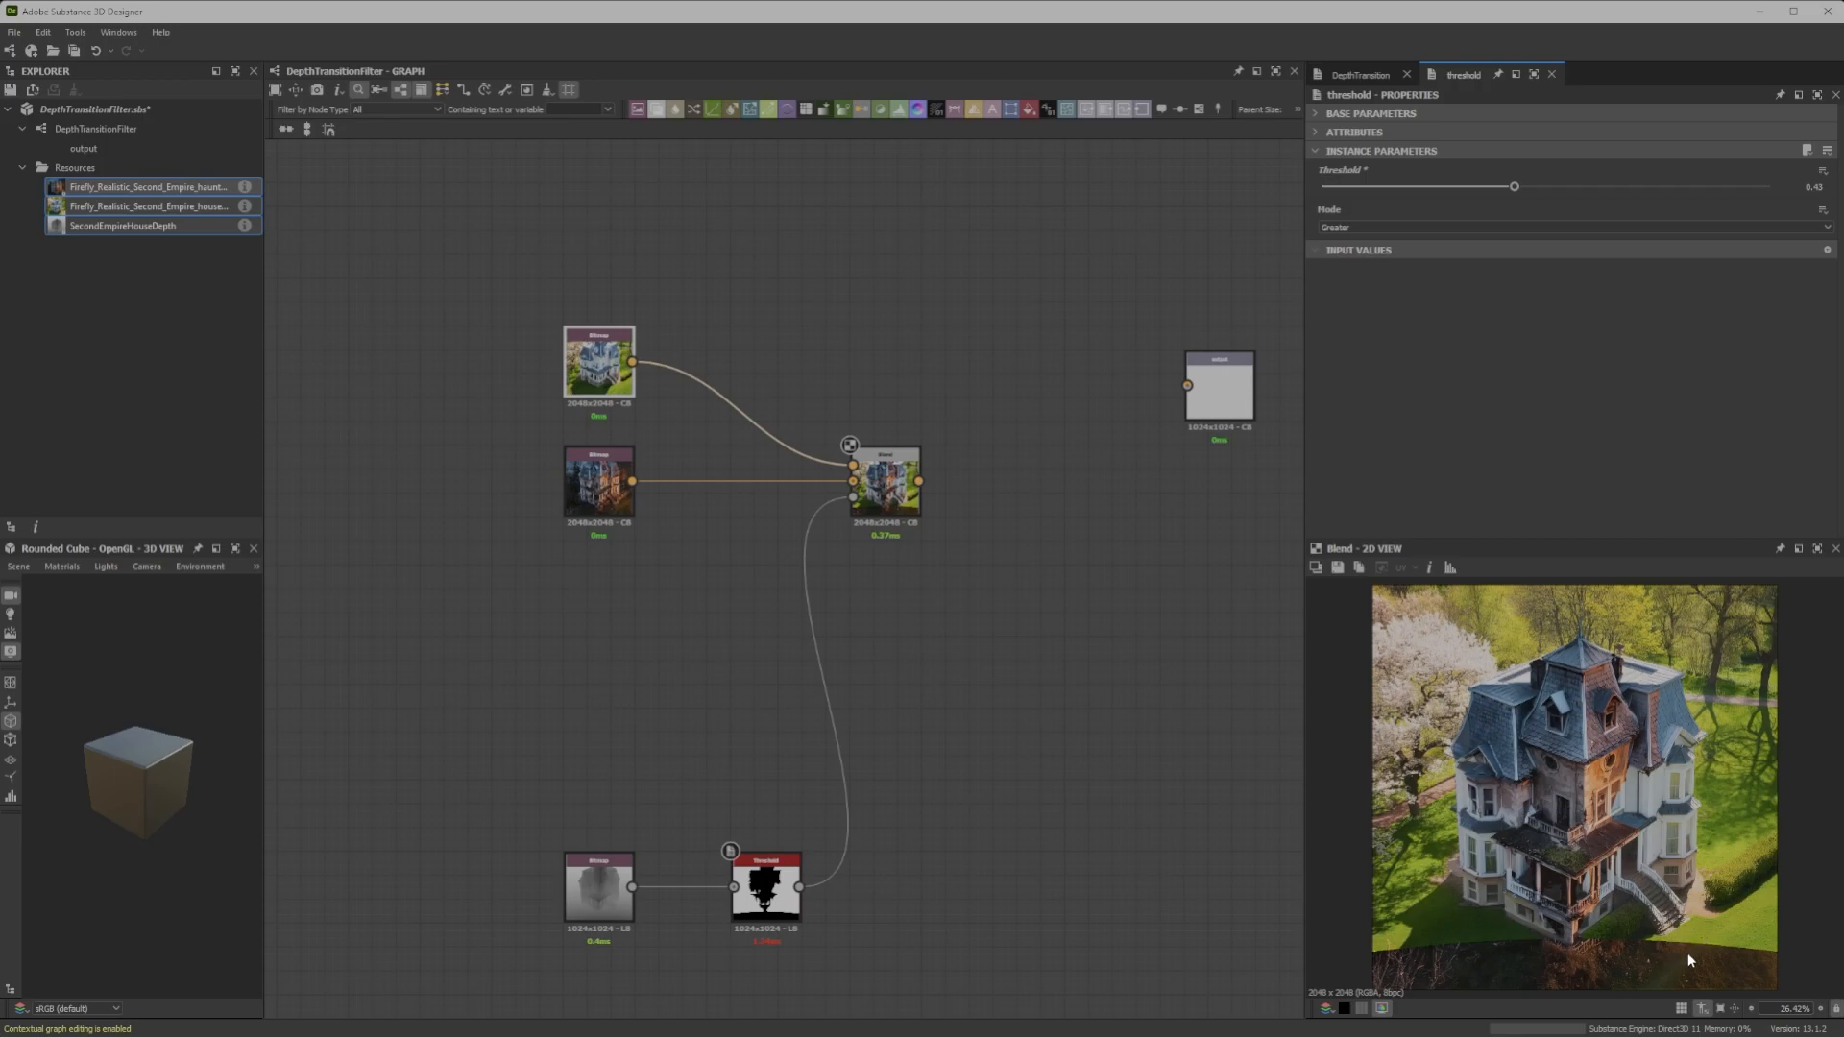
Add a Histogram Select node above the Threshold node and feed it from the depth bitmap
middle_click_drag(909, 787, 1075, 662)
scroll(926, 743, "up", 4)
scroll(907, 740, "down", 4)
scroll(1040, 682, "up", 4)
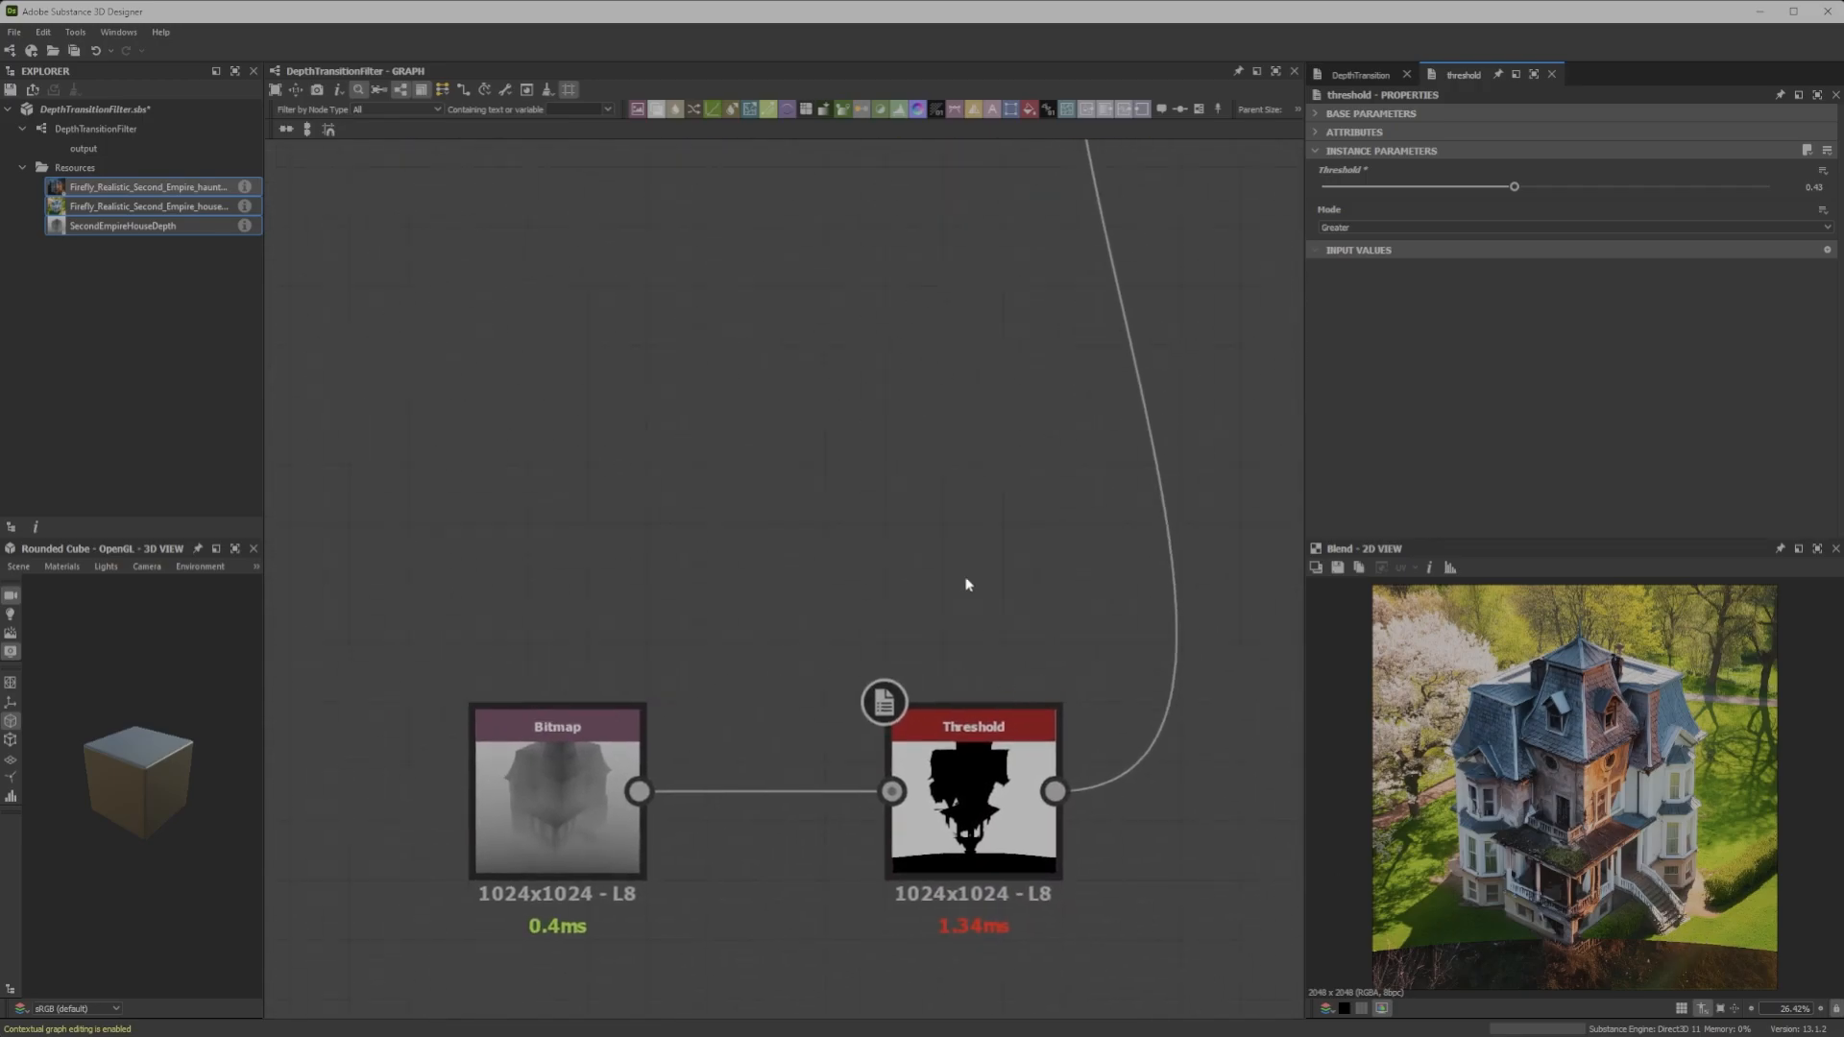
key("space")
type("hist")
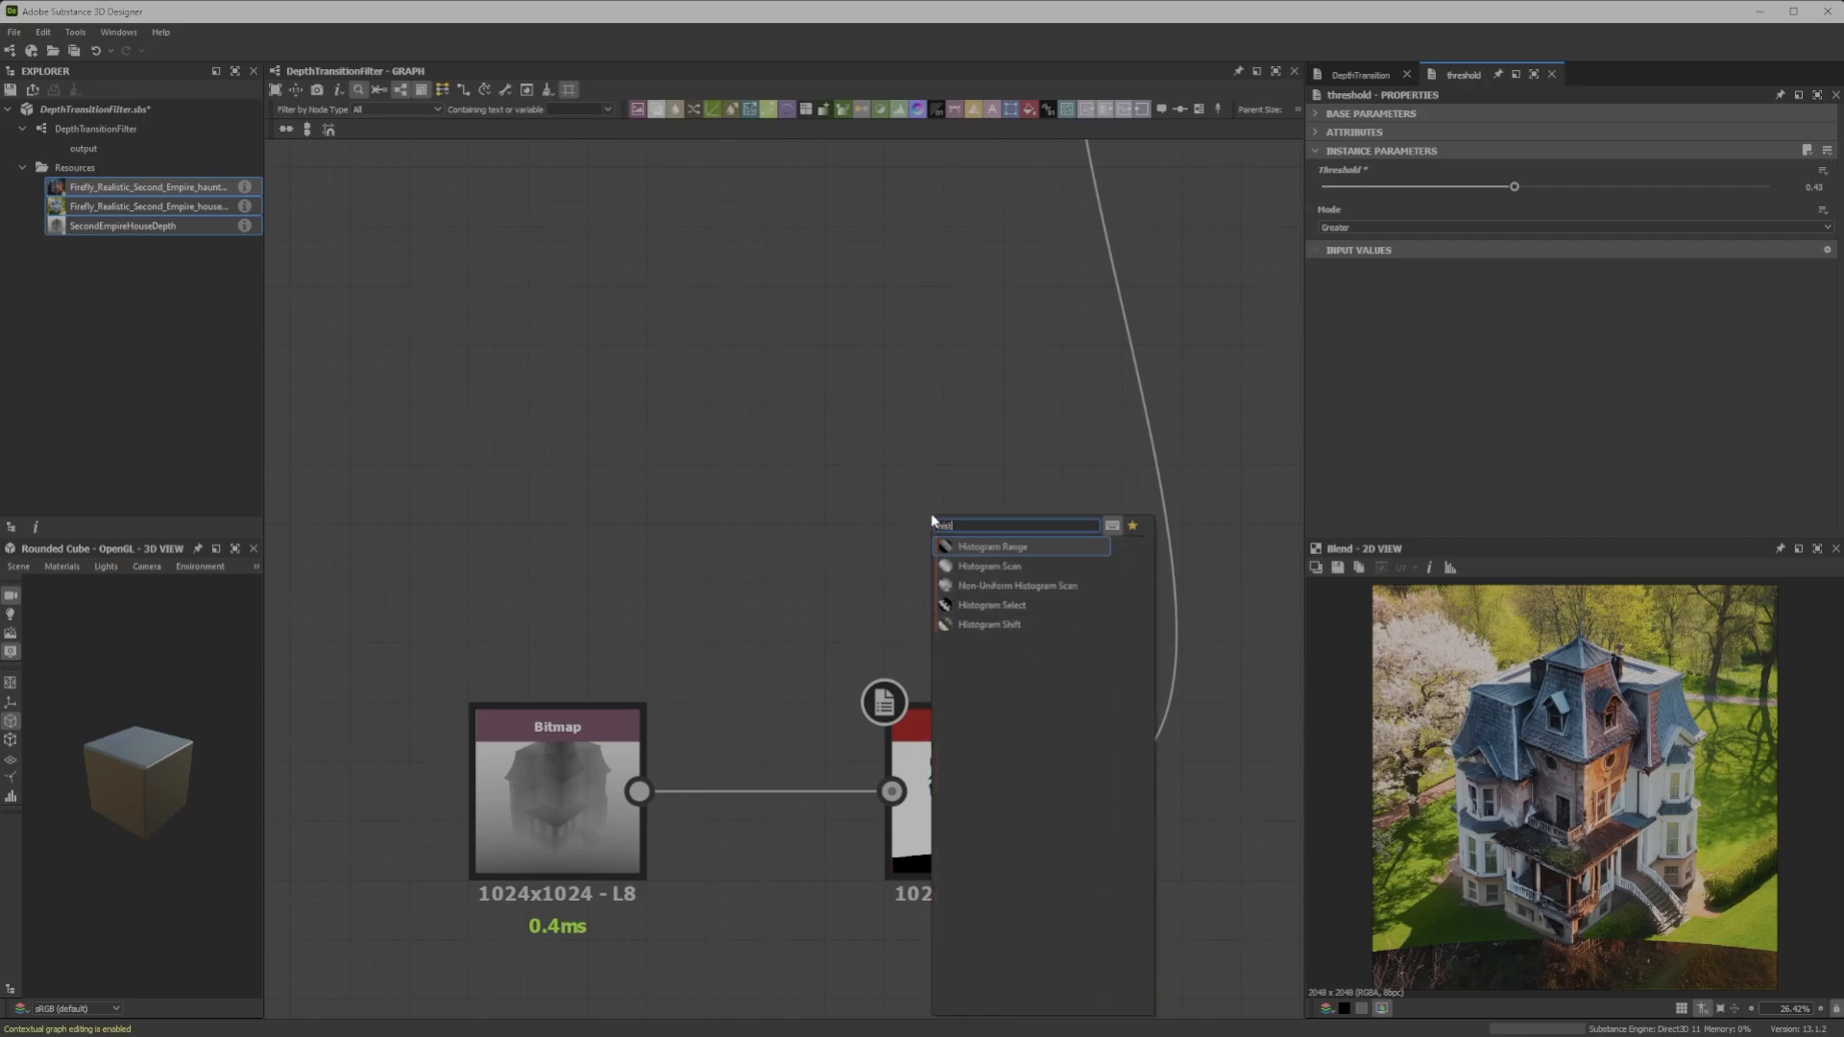
left_click(1034, 605)
left_click_drag(638, 791, 840, 499)
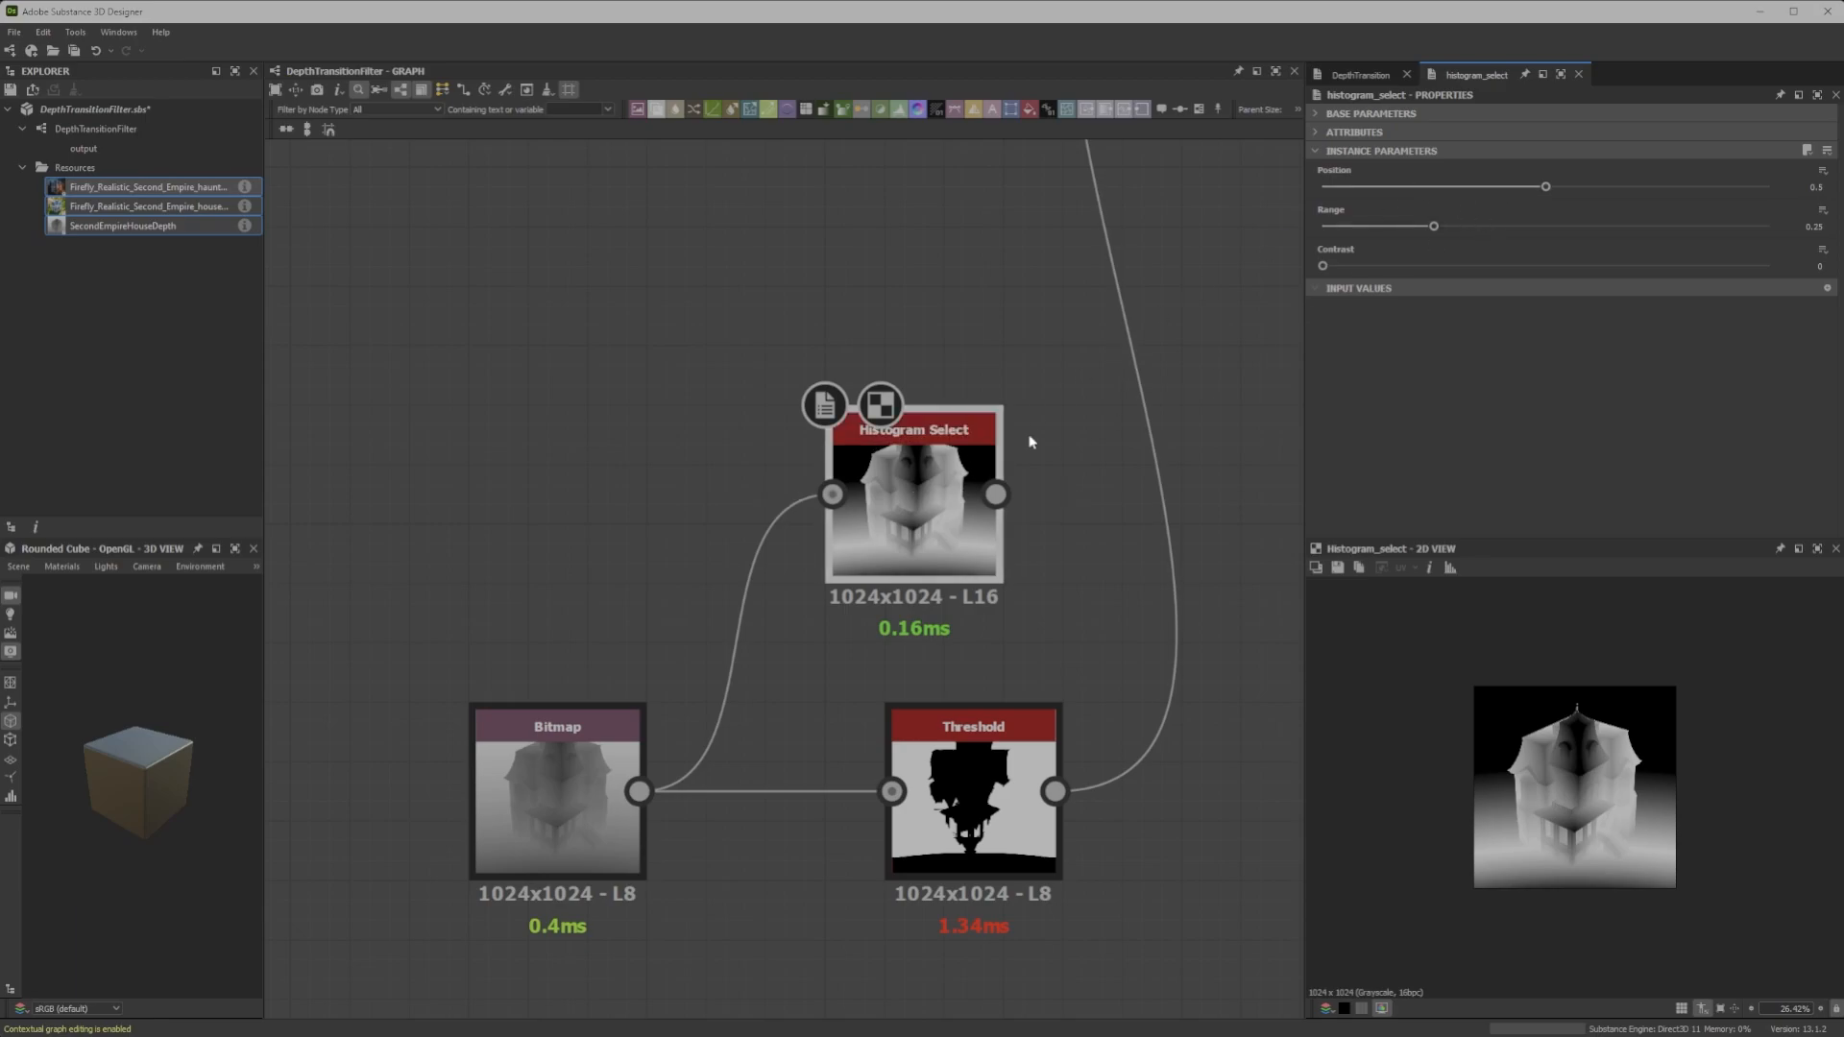
Set the Histogram Select position to 0.39 and its range to 0.04
left_click_drag(1434, 227, 1330, 227)
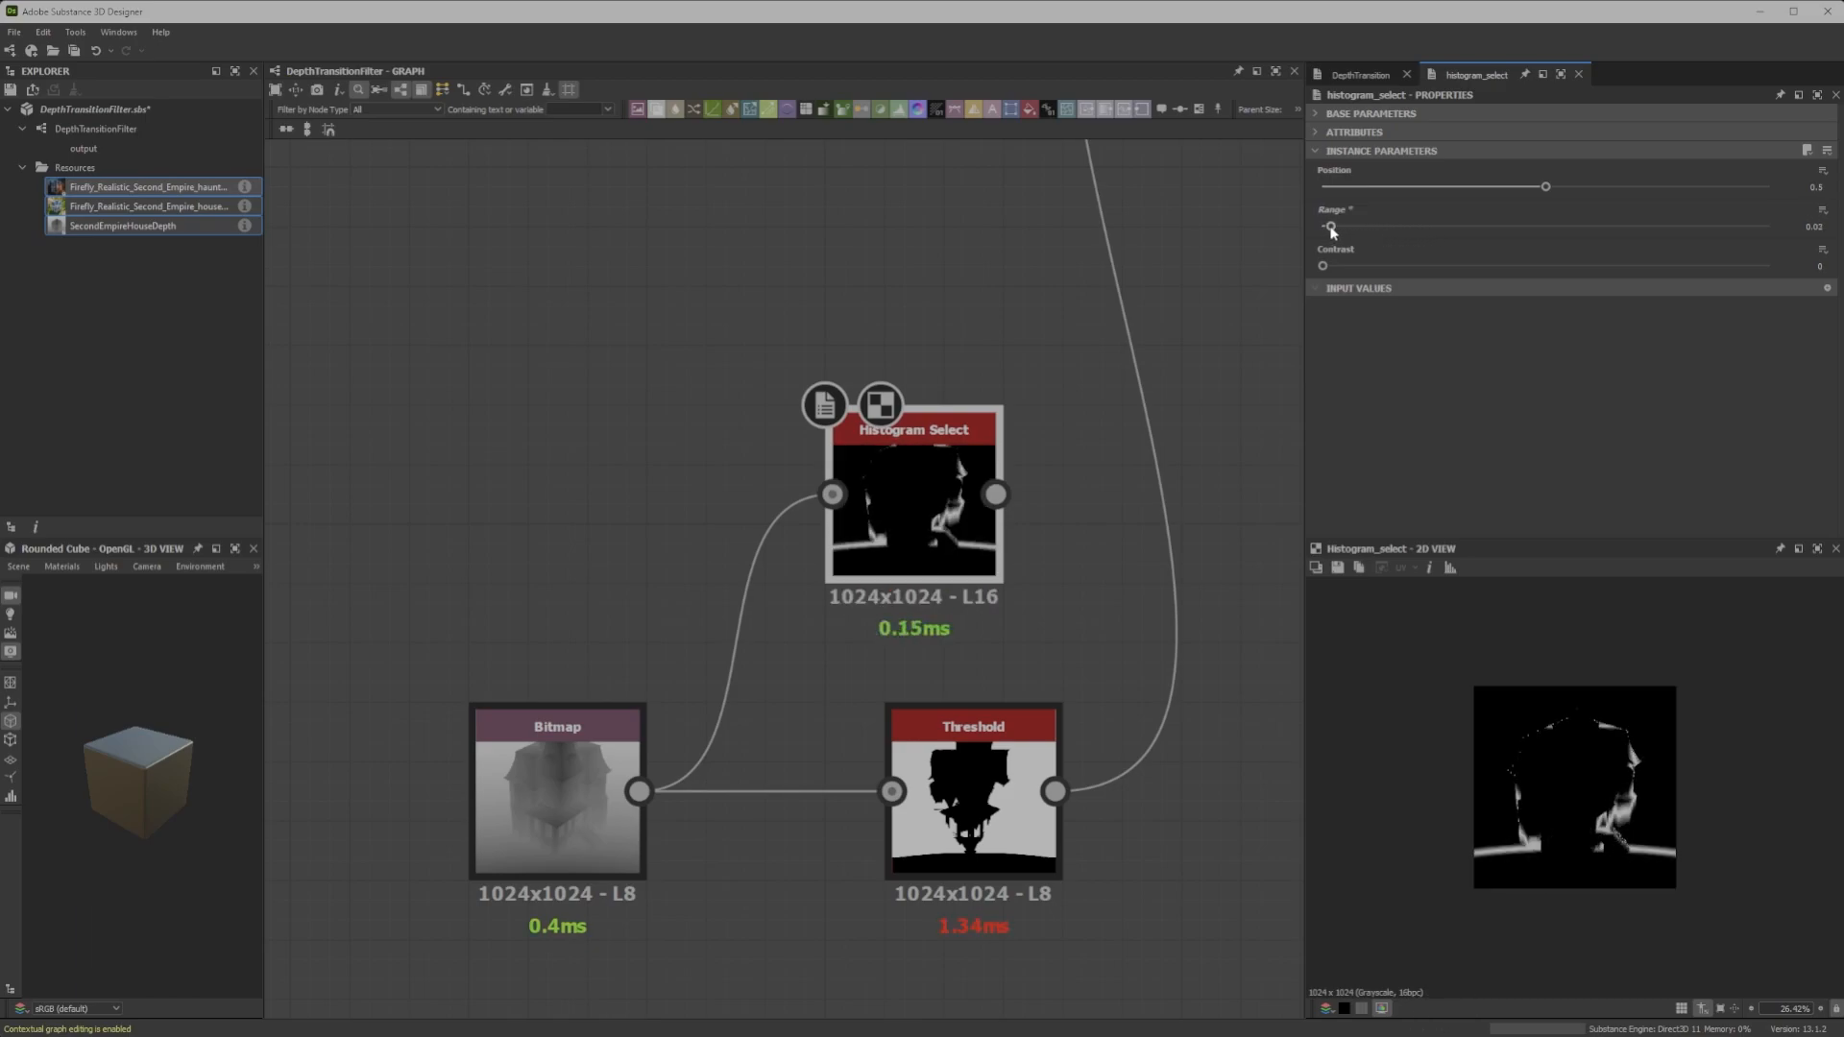
left_click_drag(1546, 188, 1497, 207)
left_click_drag(1330, 227, 1341, 232)
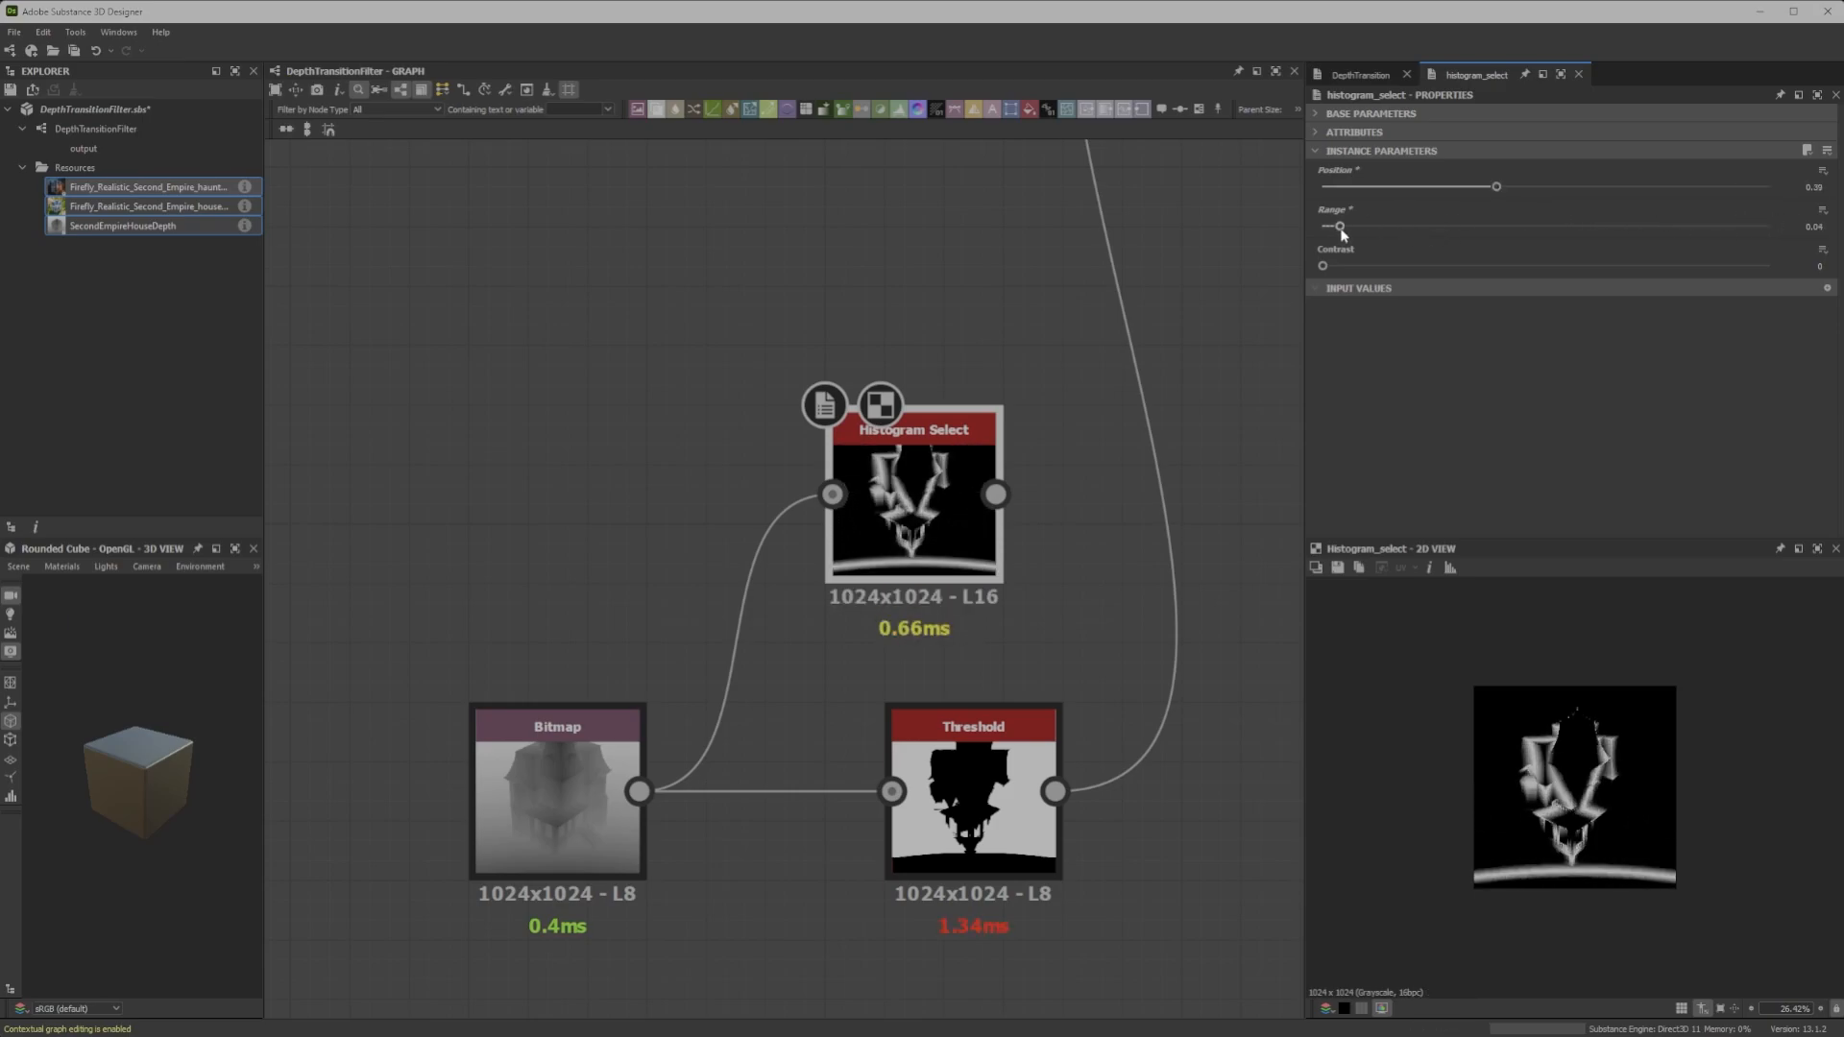
Move the depth bitmap farther left and Histogram Select above the house bitmaps, and preview the Blend result
scroll(1026, 372, "down", 8)
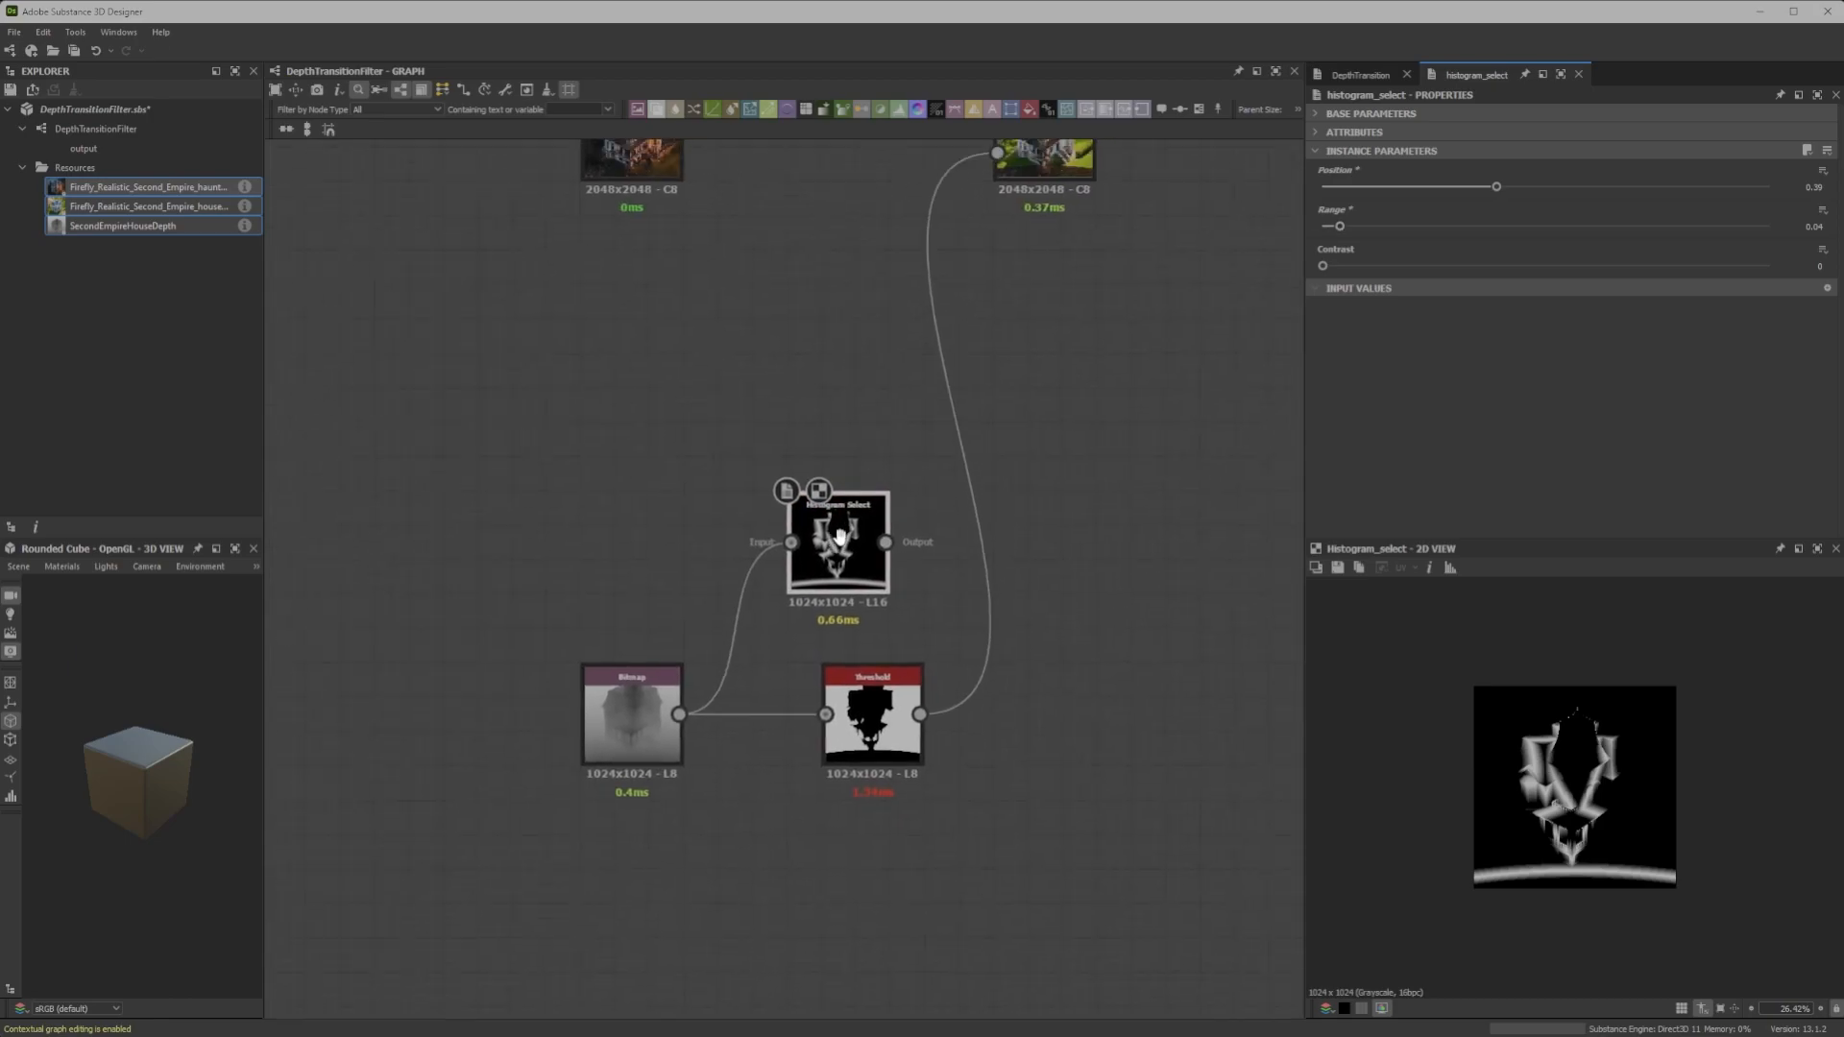
left_click_drag(740, 619, 543, 620)
left_click_drag(837, 545, 870, 196)
middle_click_drag(888, 186, 890, 588)
left_click_drag(892, 588, 825, 490)
left_click(946, 738)
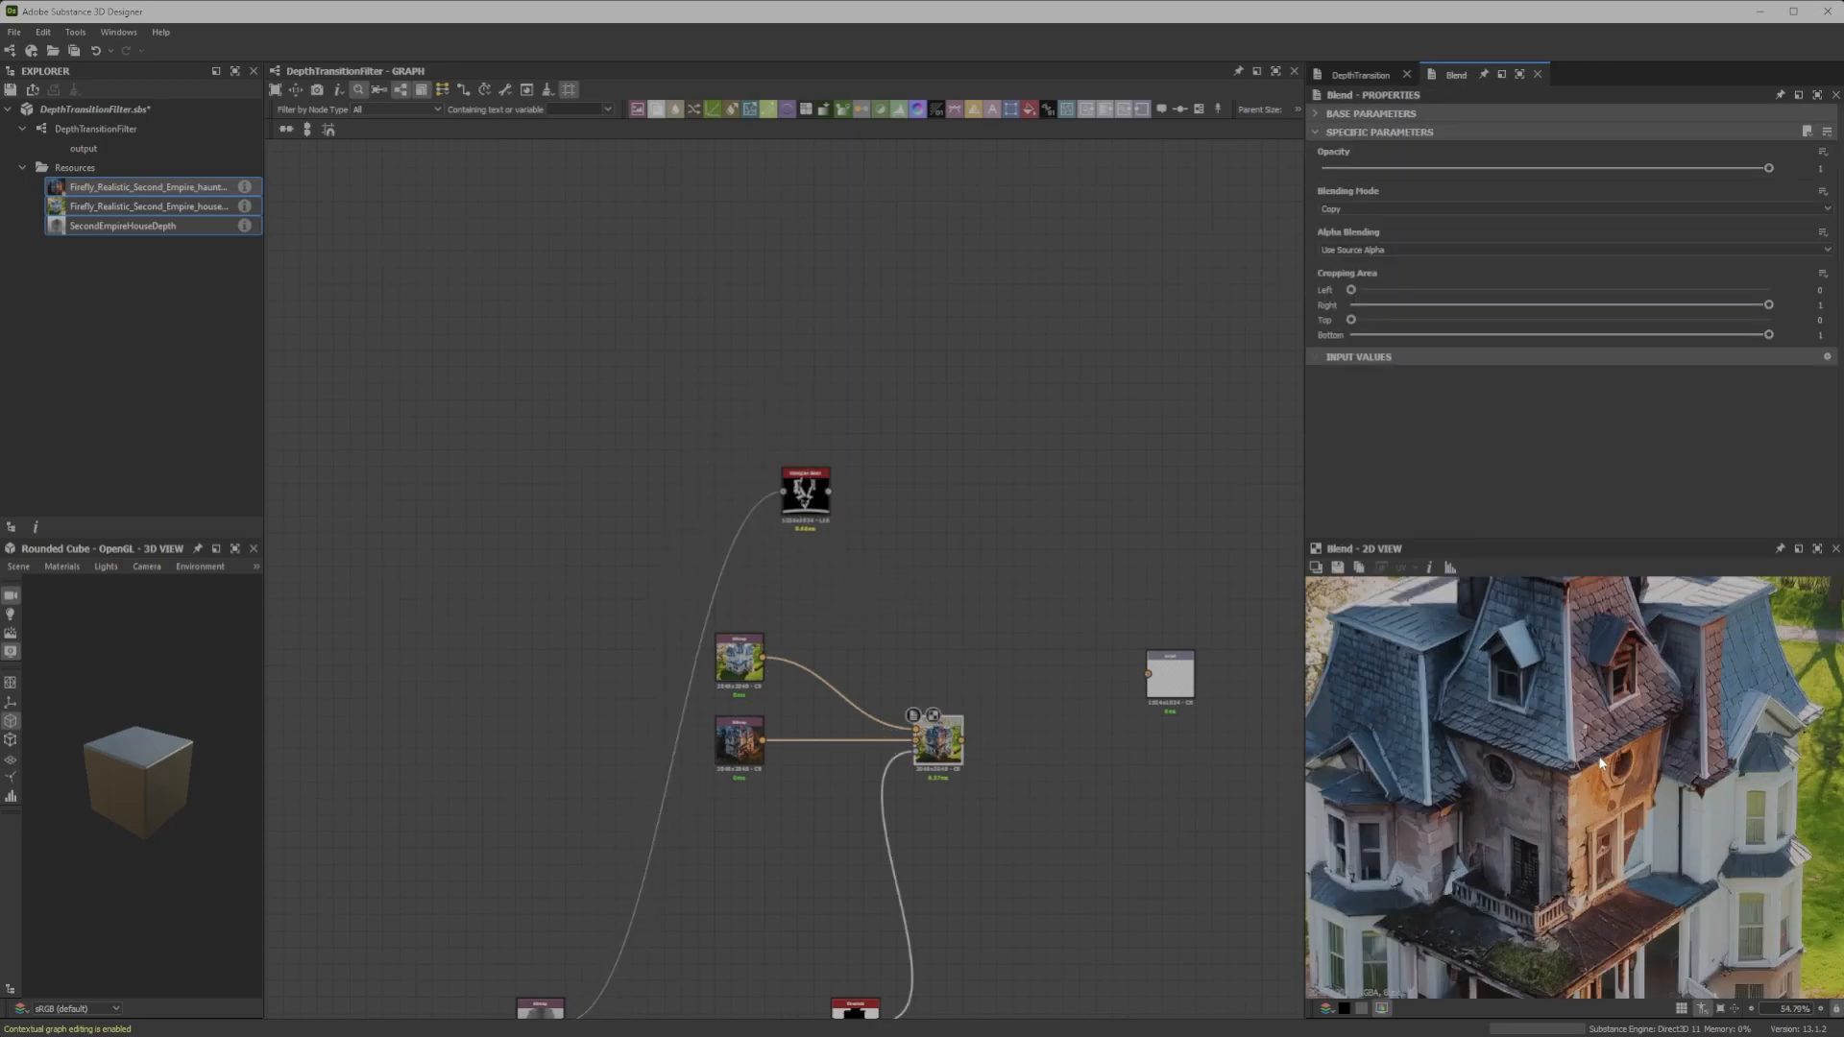
Add a second Blend node and connect the Histogram Select output to its opacity input
middle_click_drag(947, 519, 976, 511)
key("space")
type("blend")
key("Return")
left_click_drag(849, 485, 947, 525)
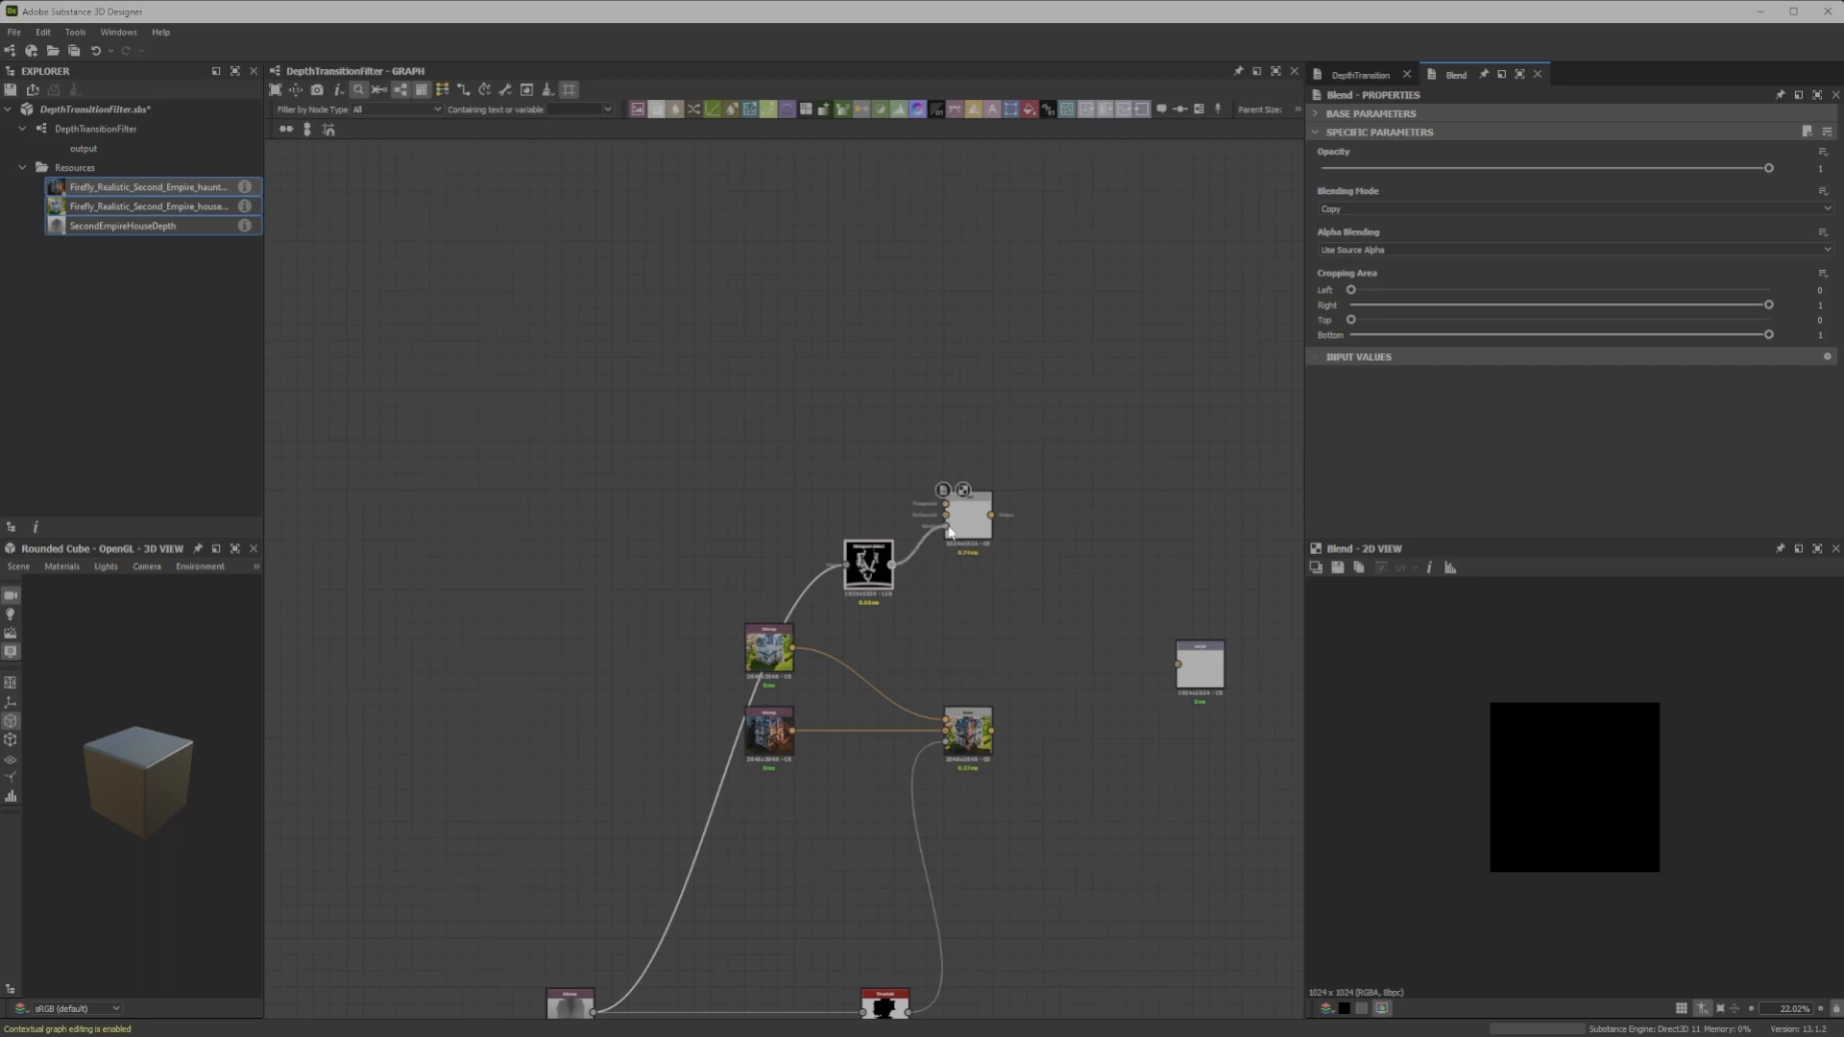
left_click(868, 566)
Insert an Auto Levels node directly after the depth bitmap and compare the two nodes
scroll(924, 550, "up", 5)
scroll(783, 713, "down", 3)
scroll(783, 711, "down", 1)
middle_click_drag(782, 711, 903, 376)
middle_click_drag(530, 876, 641, 643)
scroll(602, 645, "up", 5)
scroll(603, 648, "down", 5)
scroll(582, 636, "up", 5)
left_click(590, 654)
scroll(590, 651, "up", 1)
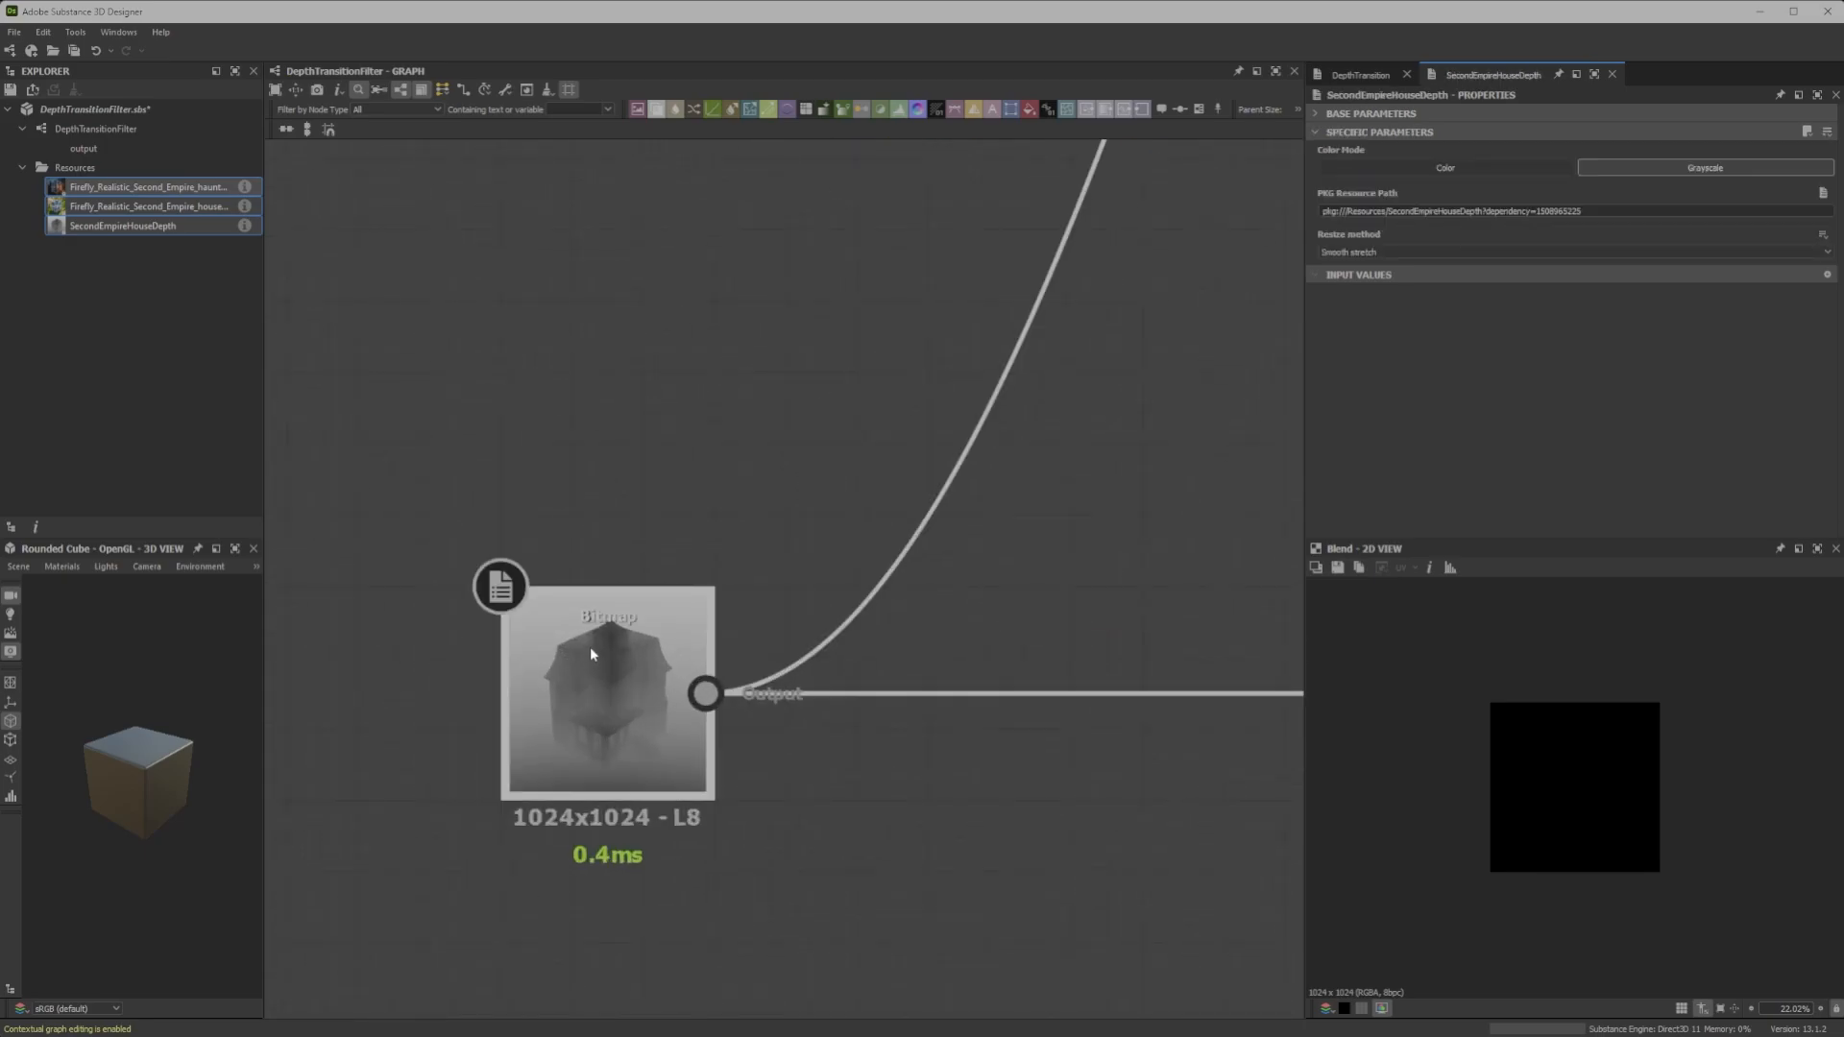
key("space")
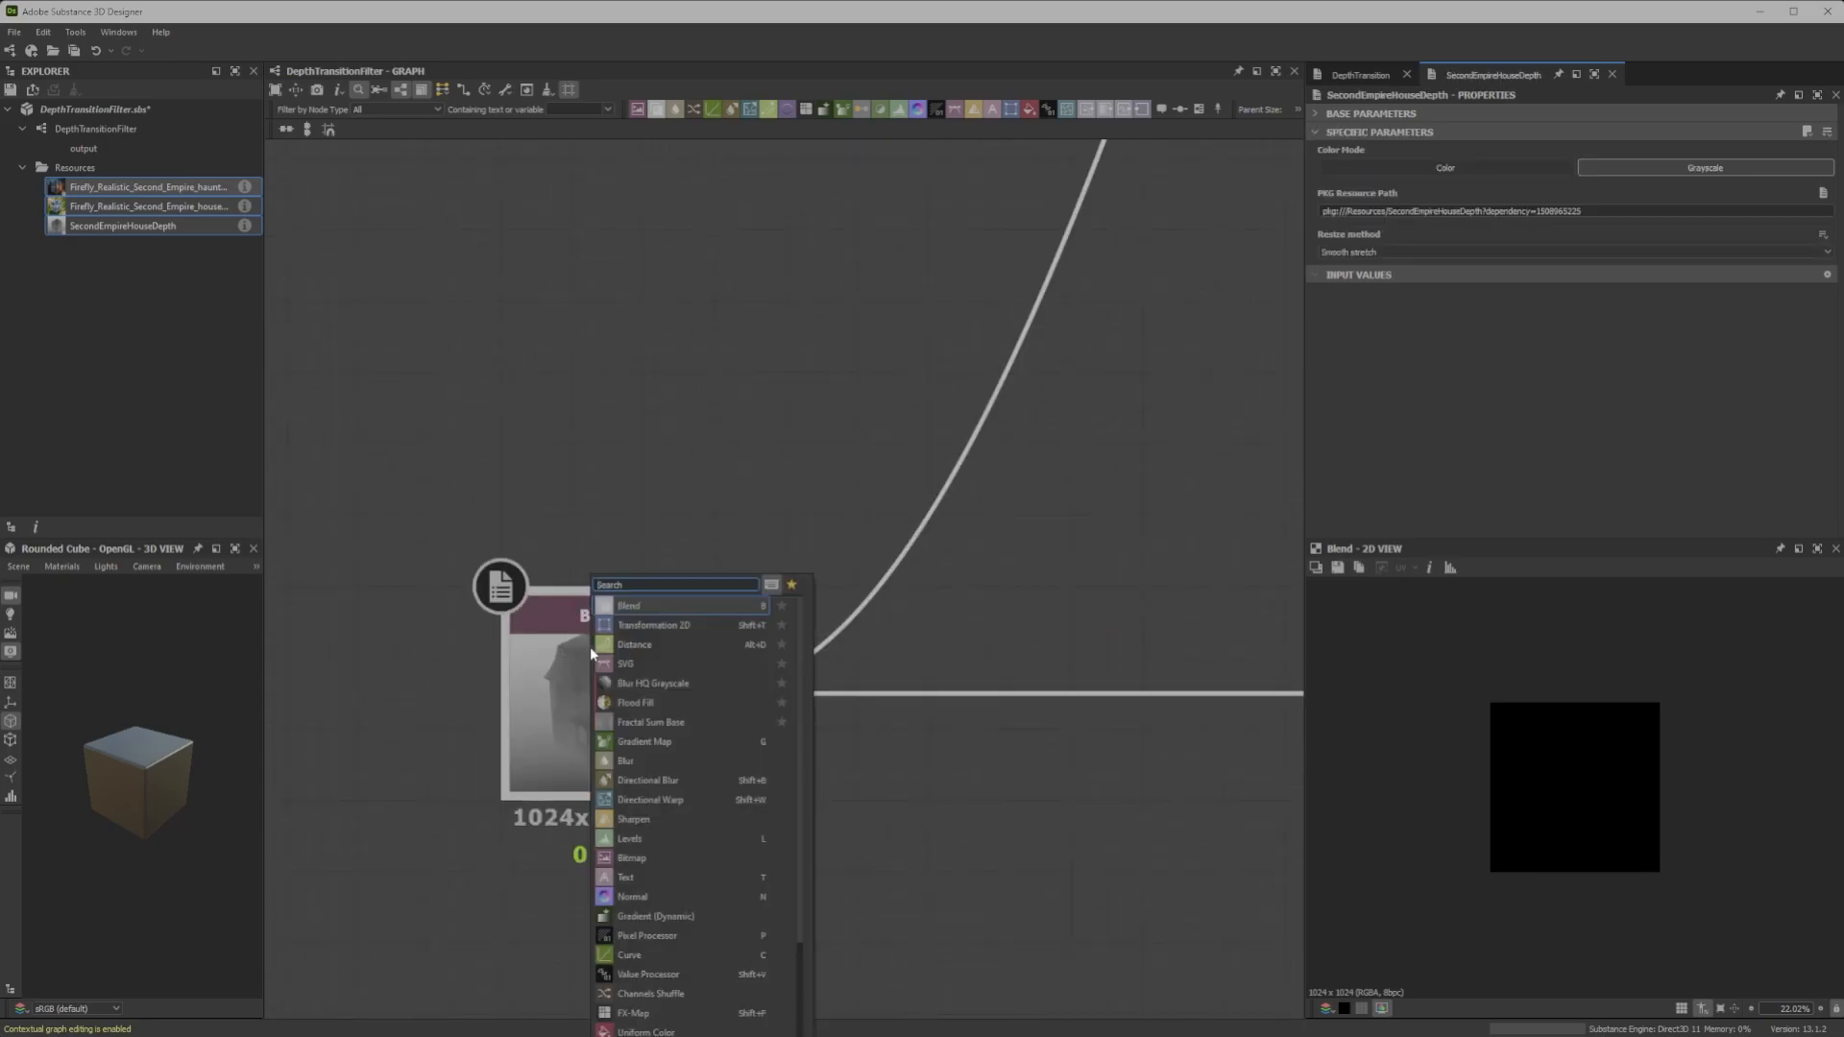
type("auto levels")
key("Return")
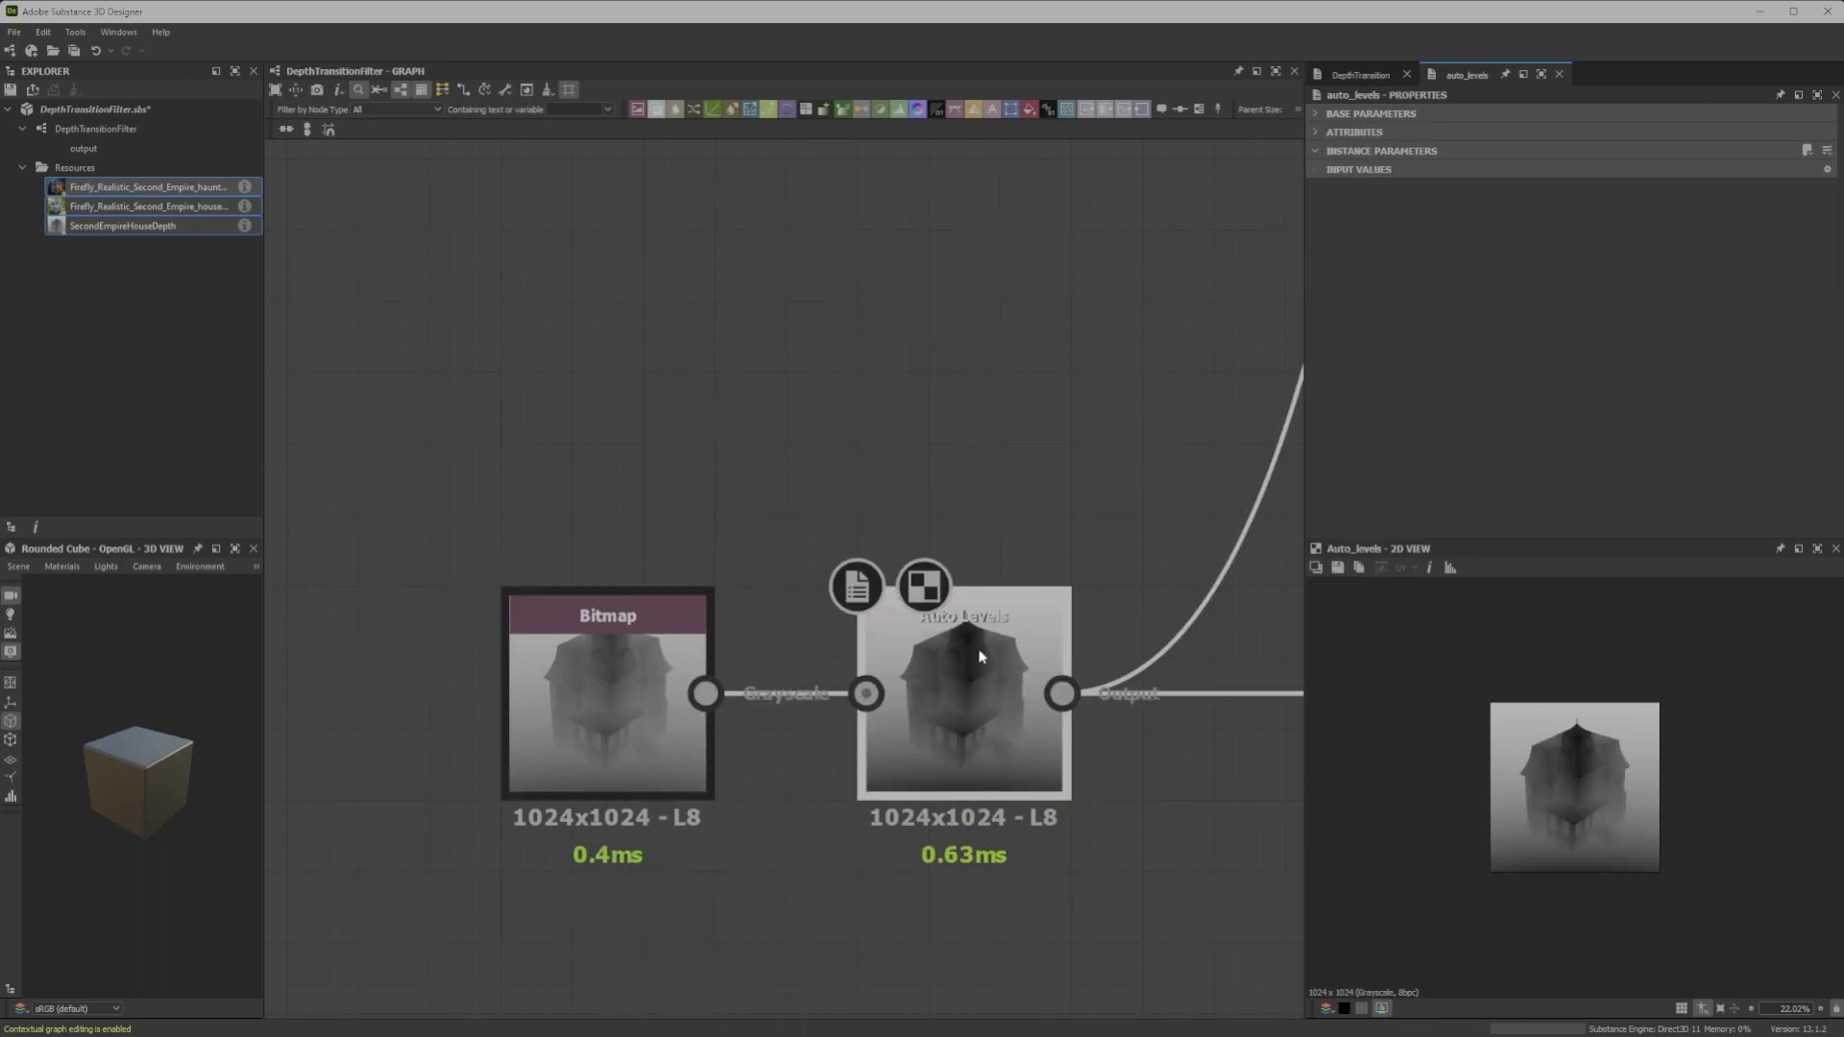
left_click(601, 663)
left_click(946, 659)
Set the Histogram Select range to 0.03 and preview the node's mask
scroll(1012, 610, "down", 5)
middle_click_drag(1006, 381, 733, 647)
scroll(749, 465, "up", 3)
left_click(672, 384)
left_click(1791, 226)
type("0.0")
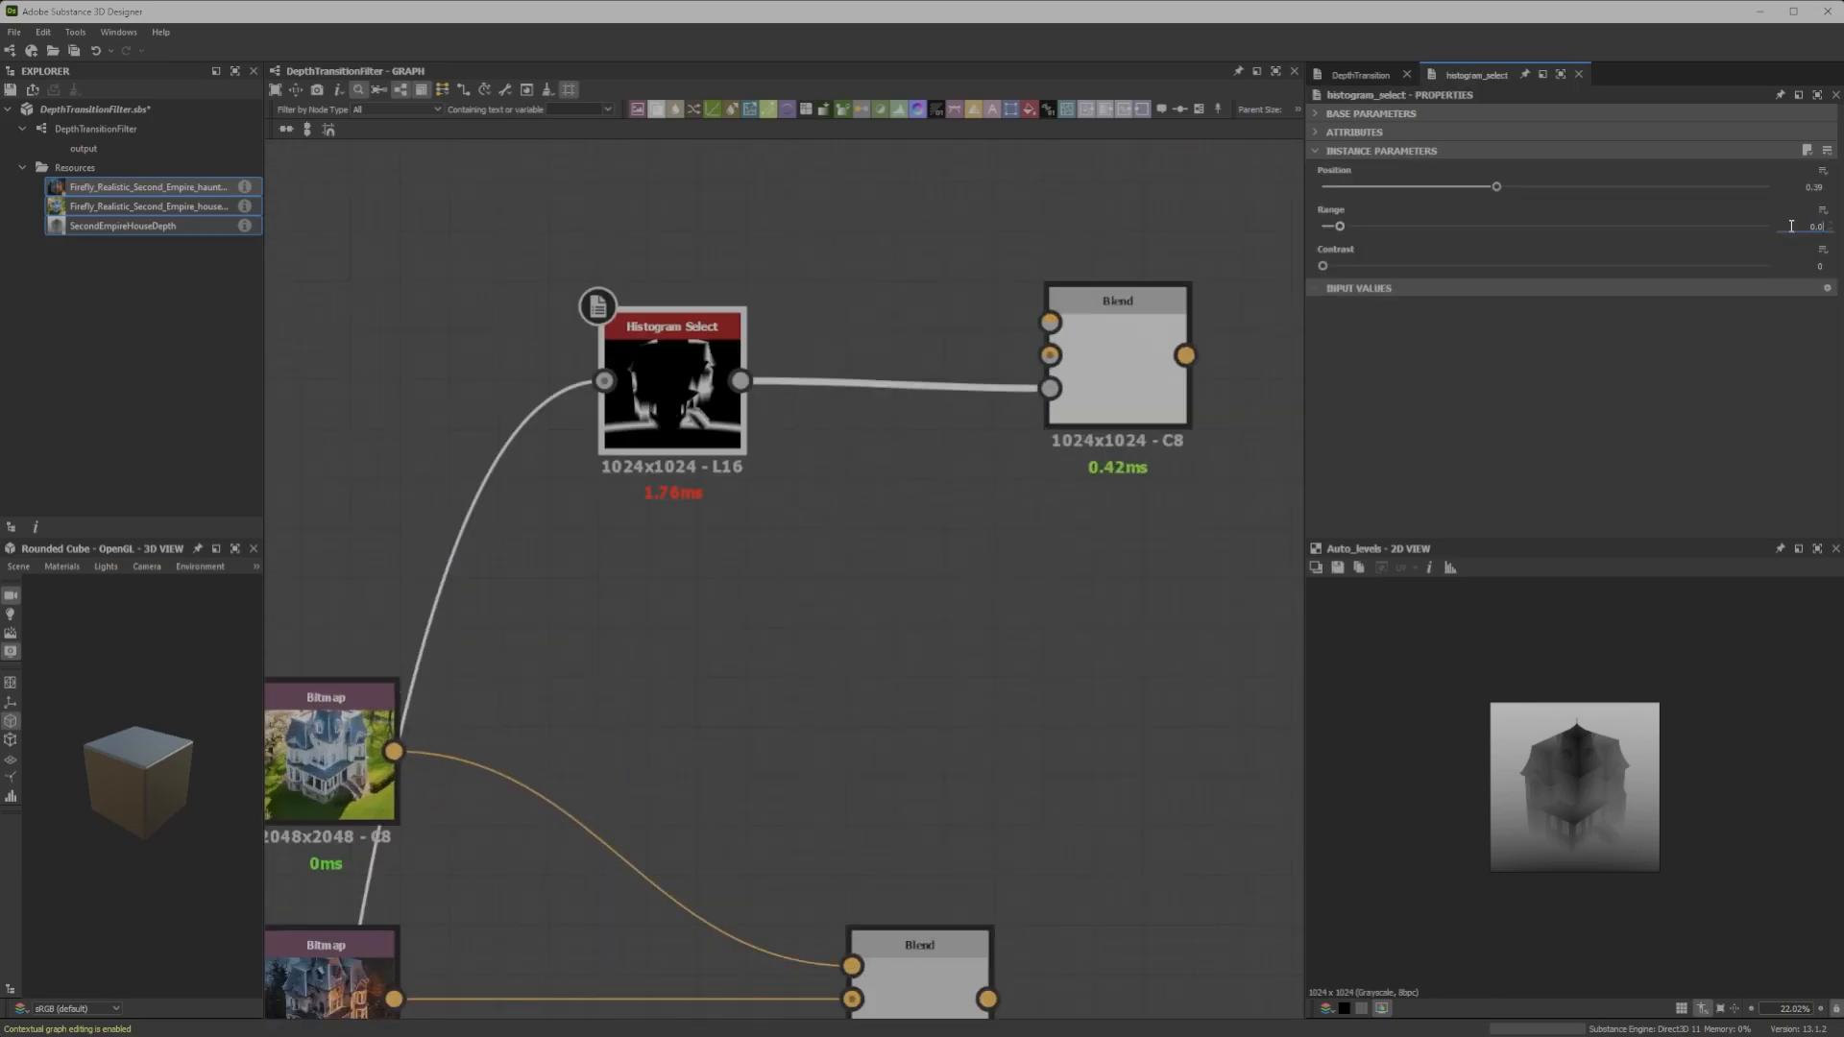
type("3")
key("Return")
double_click(680, 367)
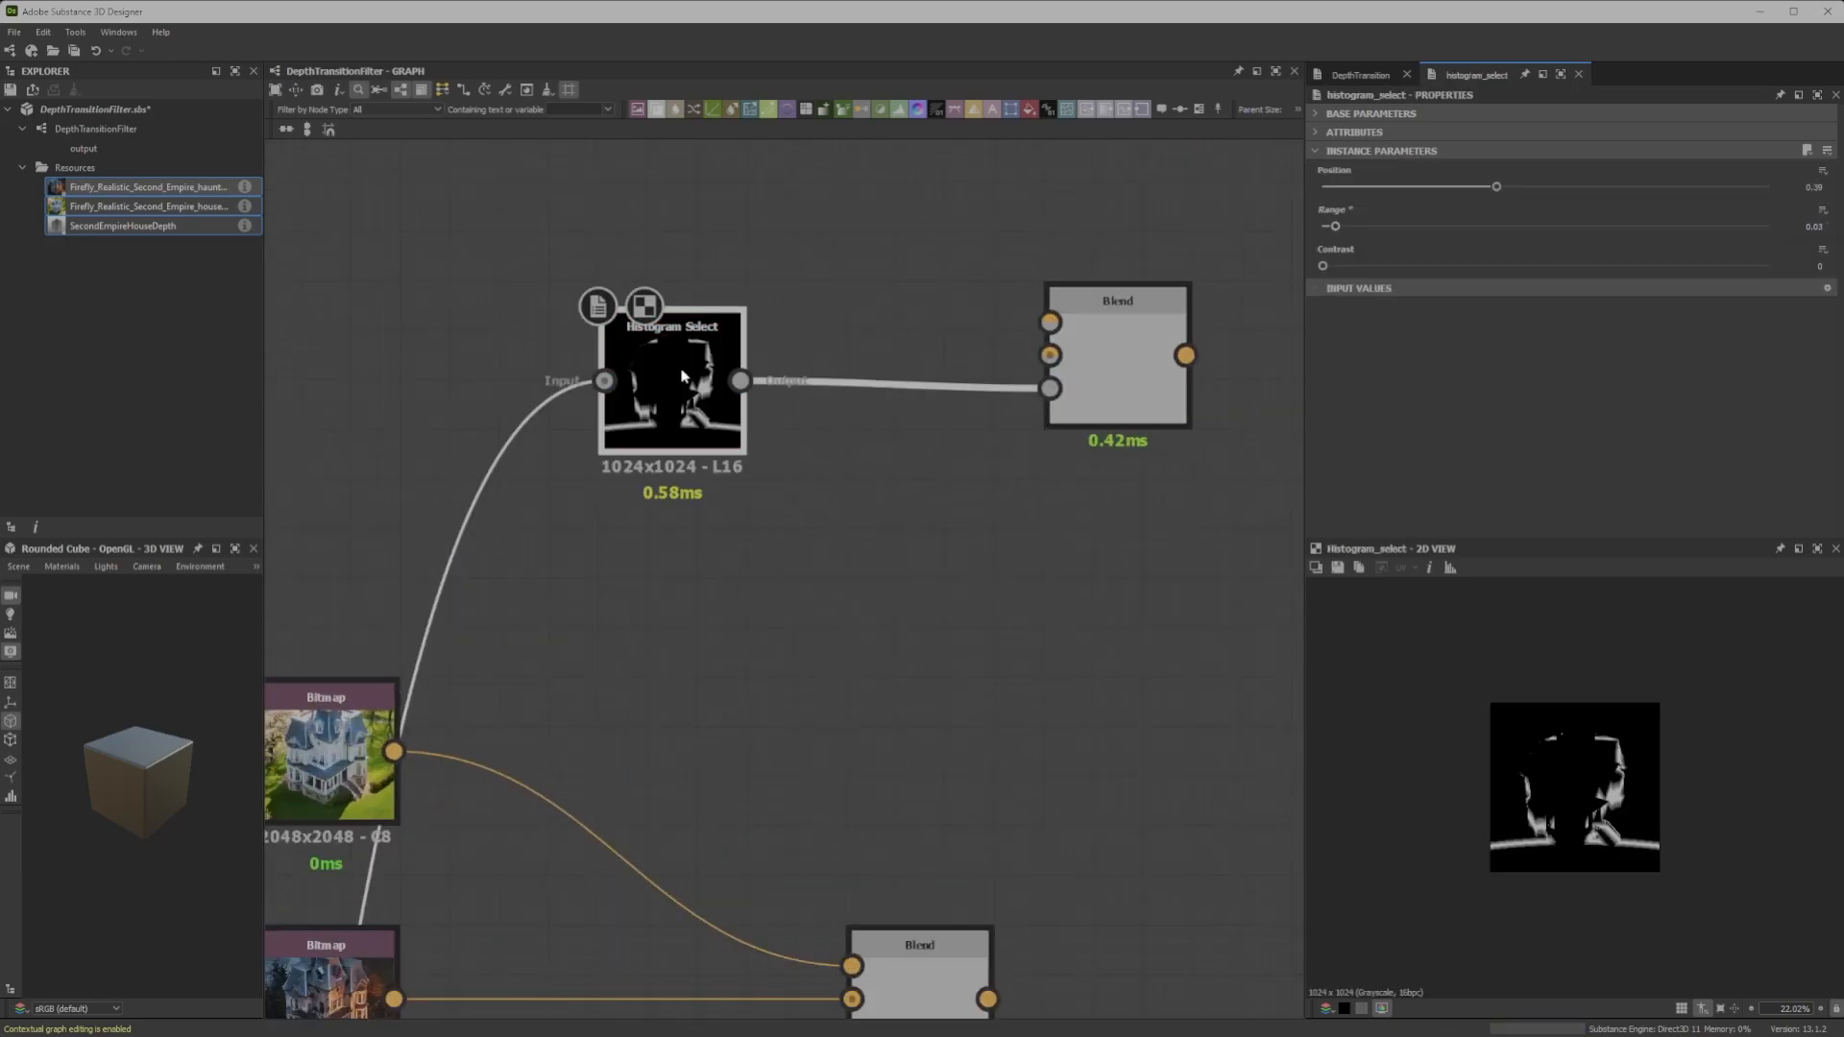
Move the Histogram Select node and its Blend node together below the first Blend node
scroll(759, 401, "up", 2)
scroll(759, 402, "down", 4)
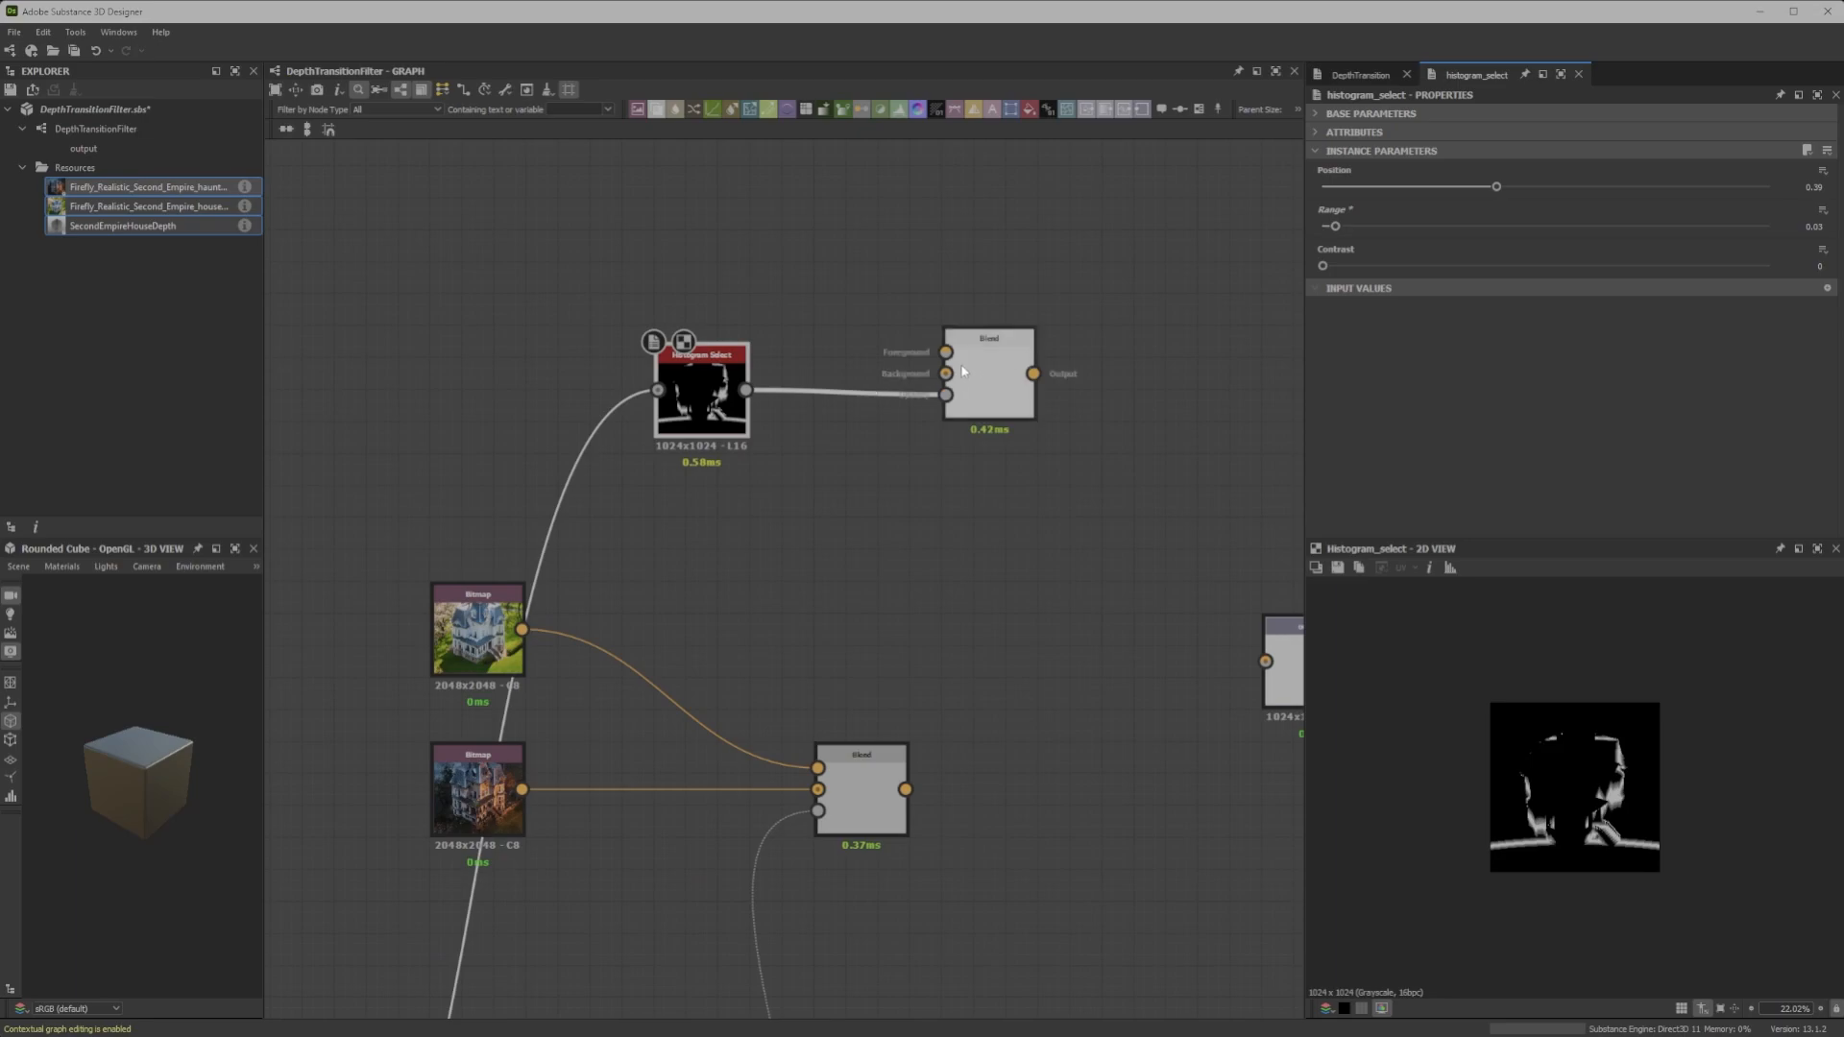
scroll(803, 451, "down", 3)
middle_click_drag(802, 451, 757, 215)
left_click(703, 188)
left_click(852, 178, "shift")
left_click_drag(852, 178, 944, 547)
Add a Uniform Color node above the second Blend and set its color to golden yellow with hue about 0.12
scroll(989, 405, "up", 3)
key("space")
type("unif")
left_click(849, 511)
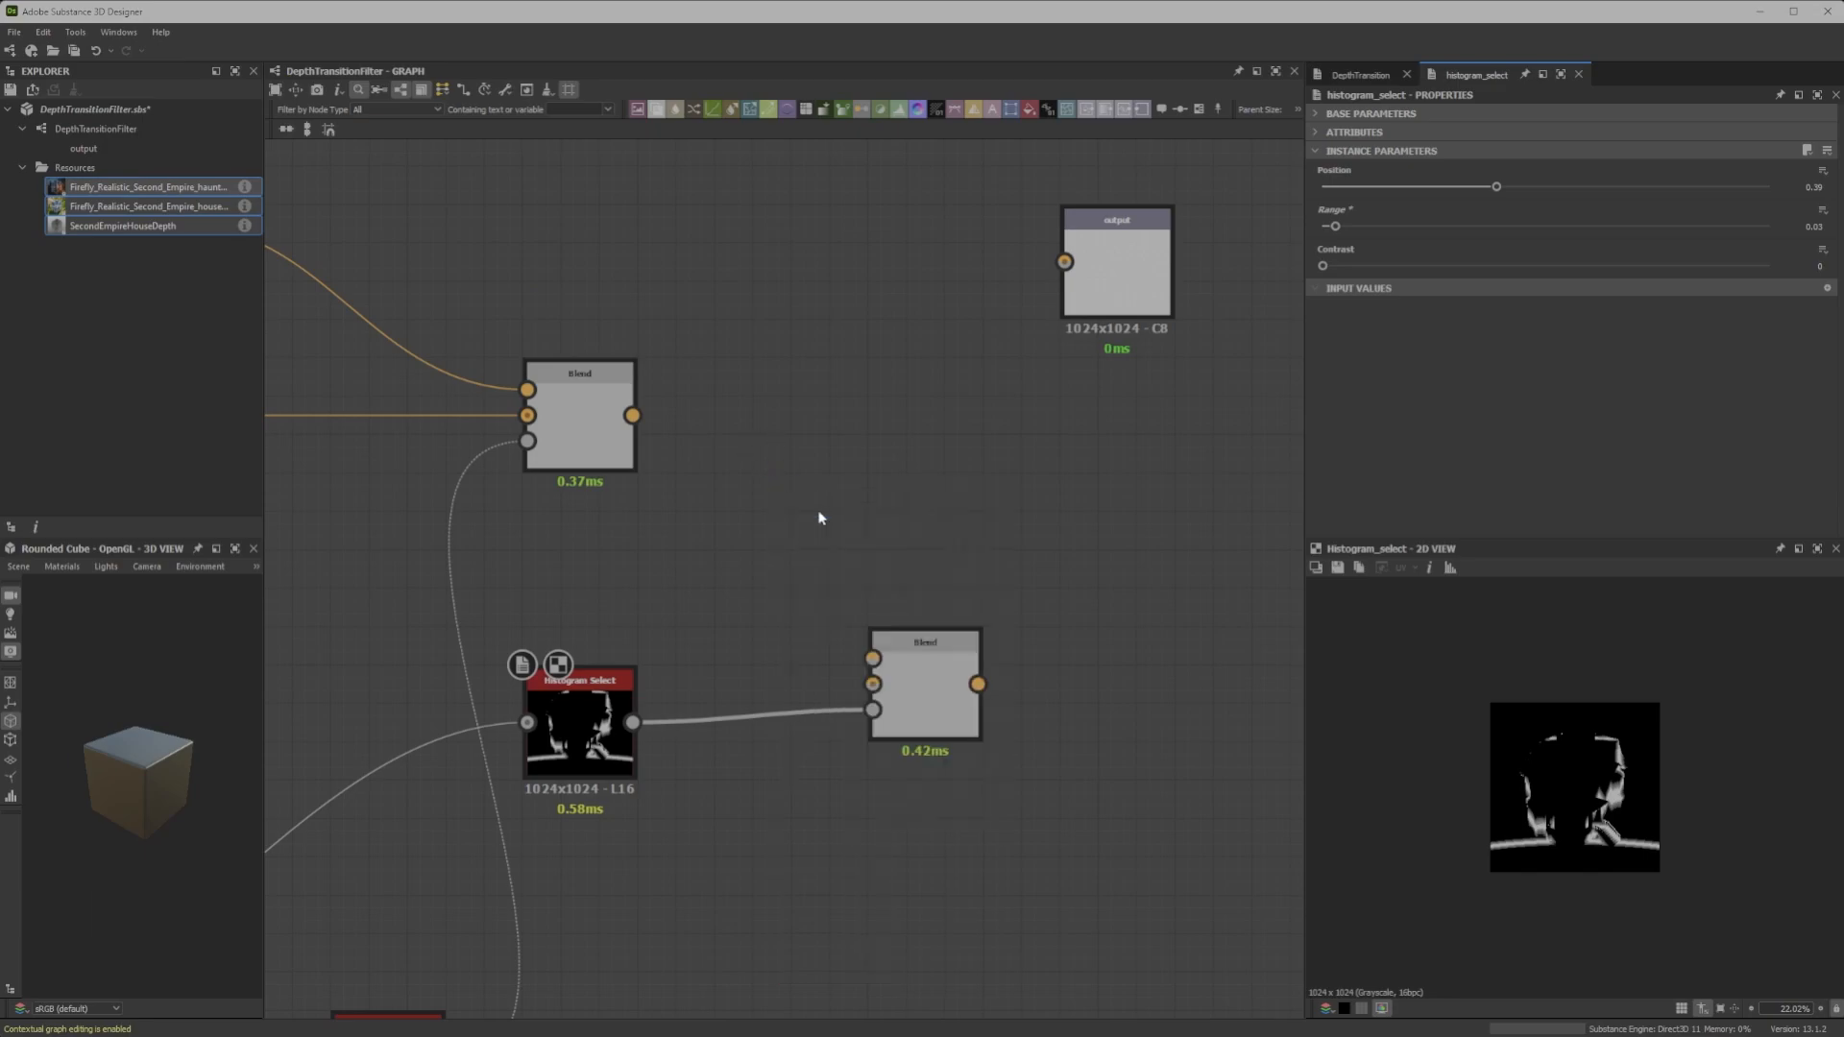
left_click_drag(1488, 260, 1832, 279)
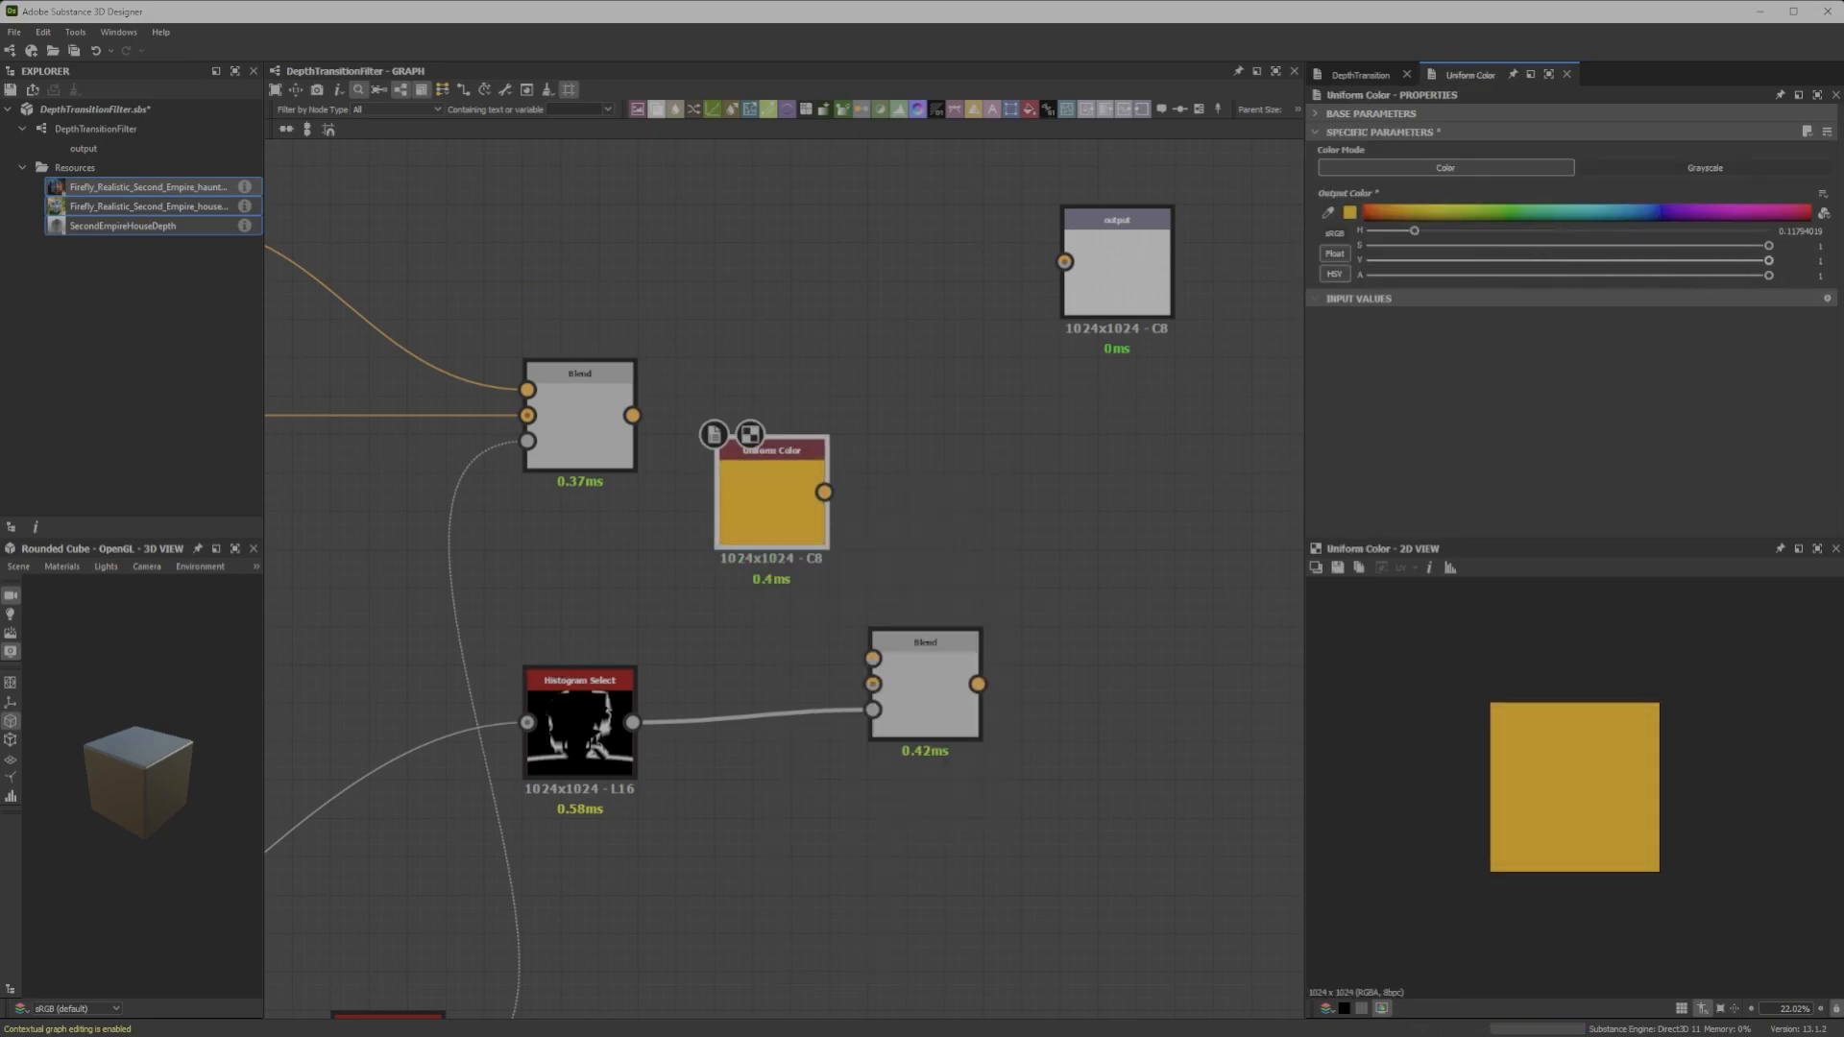
Shift the Uniform Color to orange with hue about 0.08 and saturation 0.78, and connect it as the second Blend's foreground
mouse_move(1628, 247)
left_mouse_down()
mouse_move(1598, 250)
mouse_move(1632, 251)
left_mouse_up()
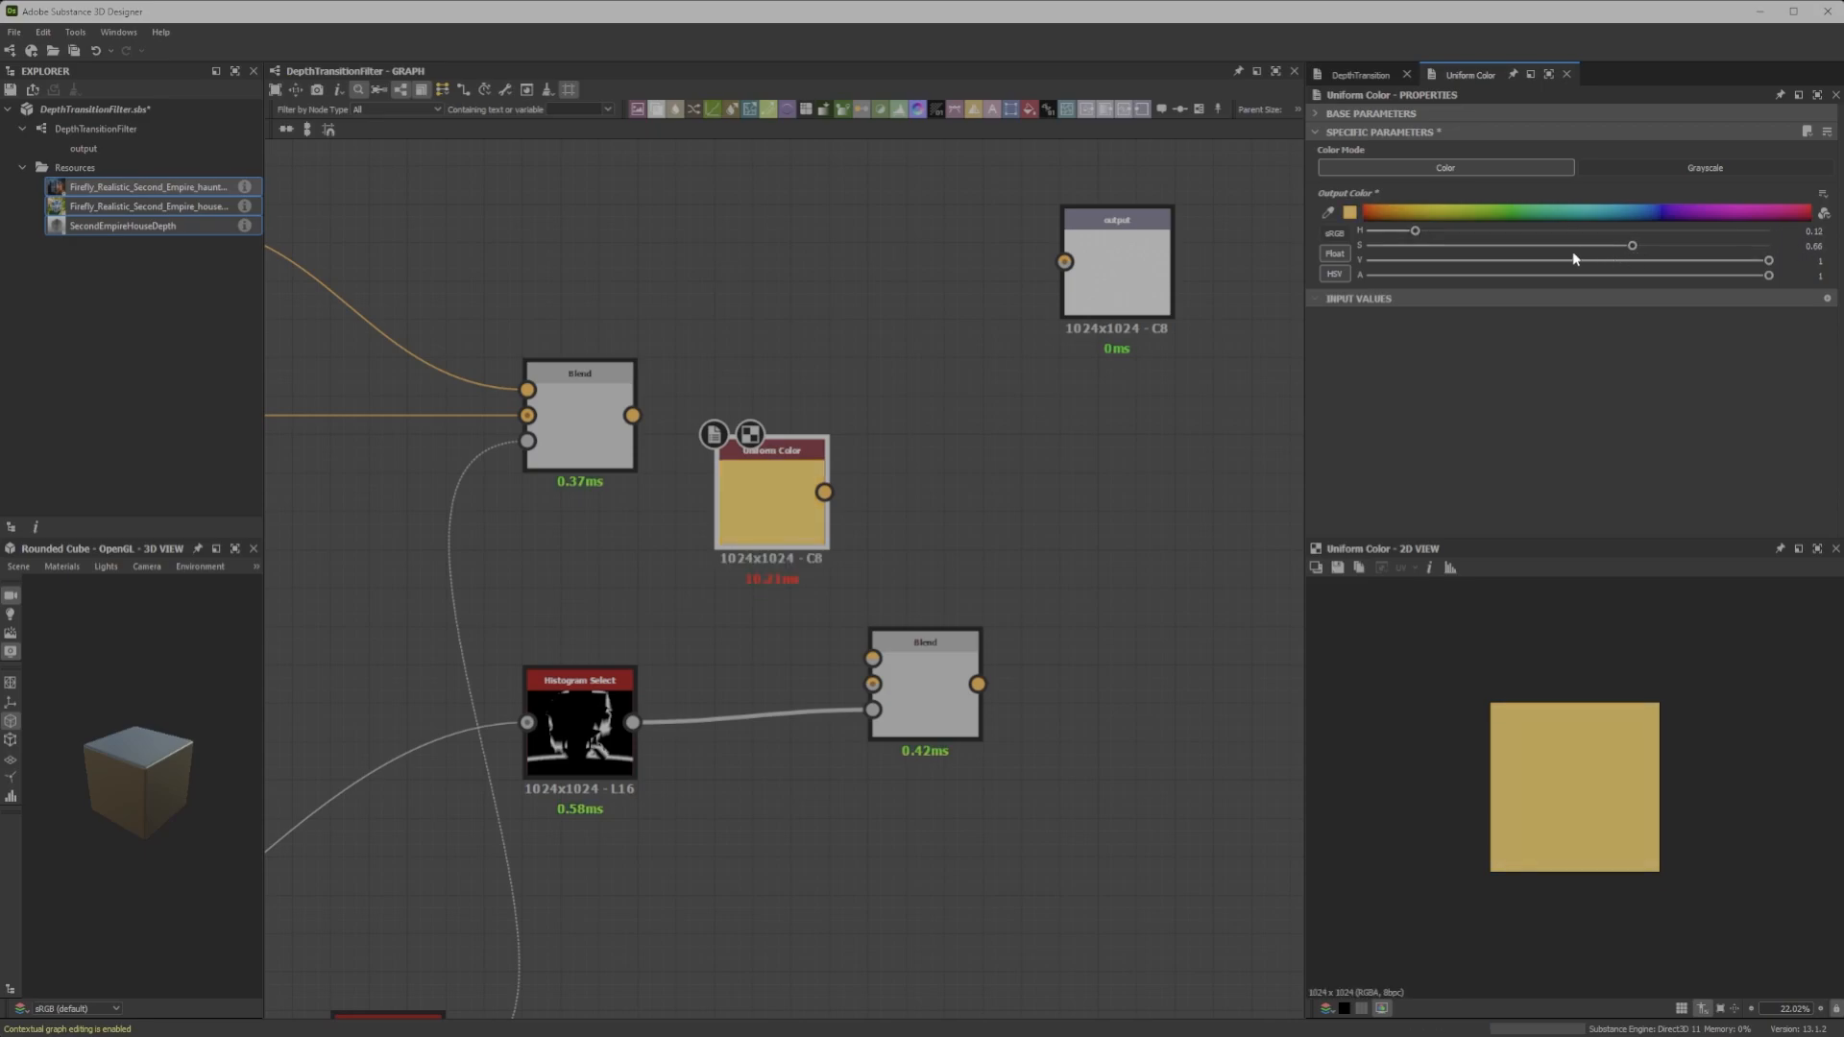
left_click_drag(1415, 217, 1397, 191)
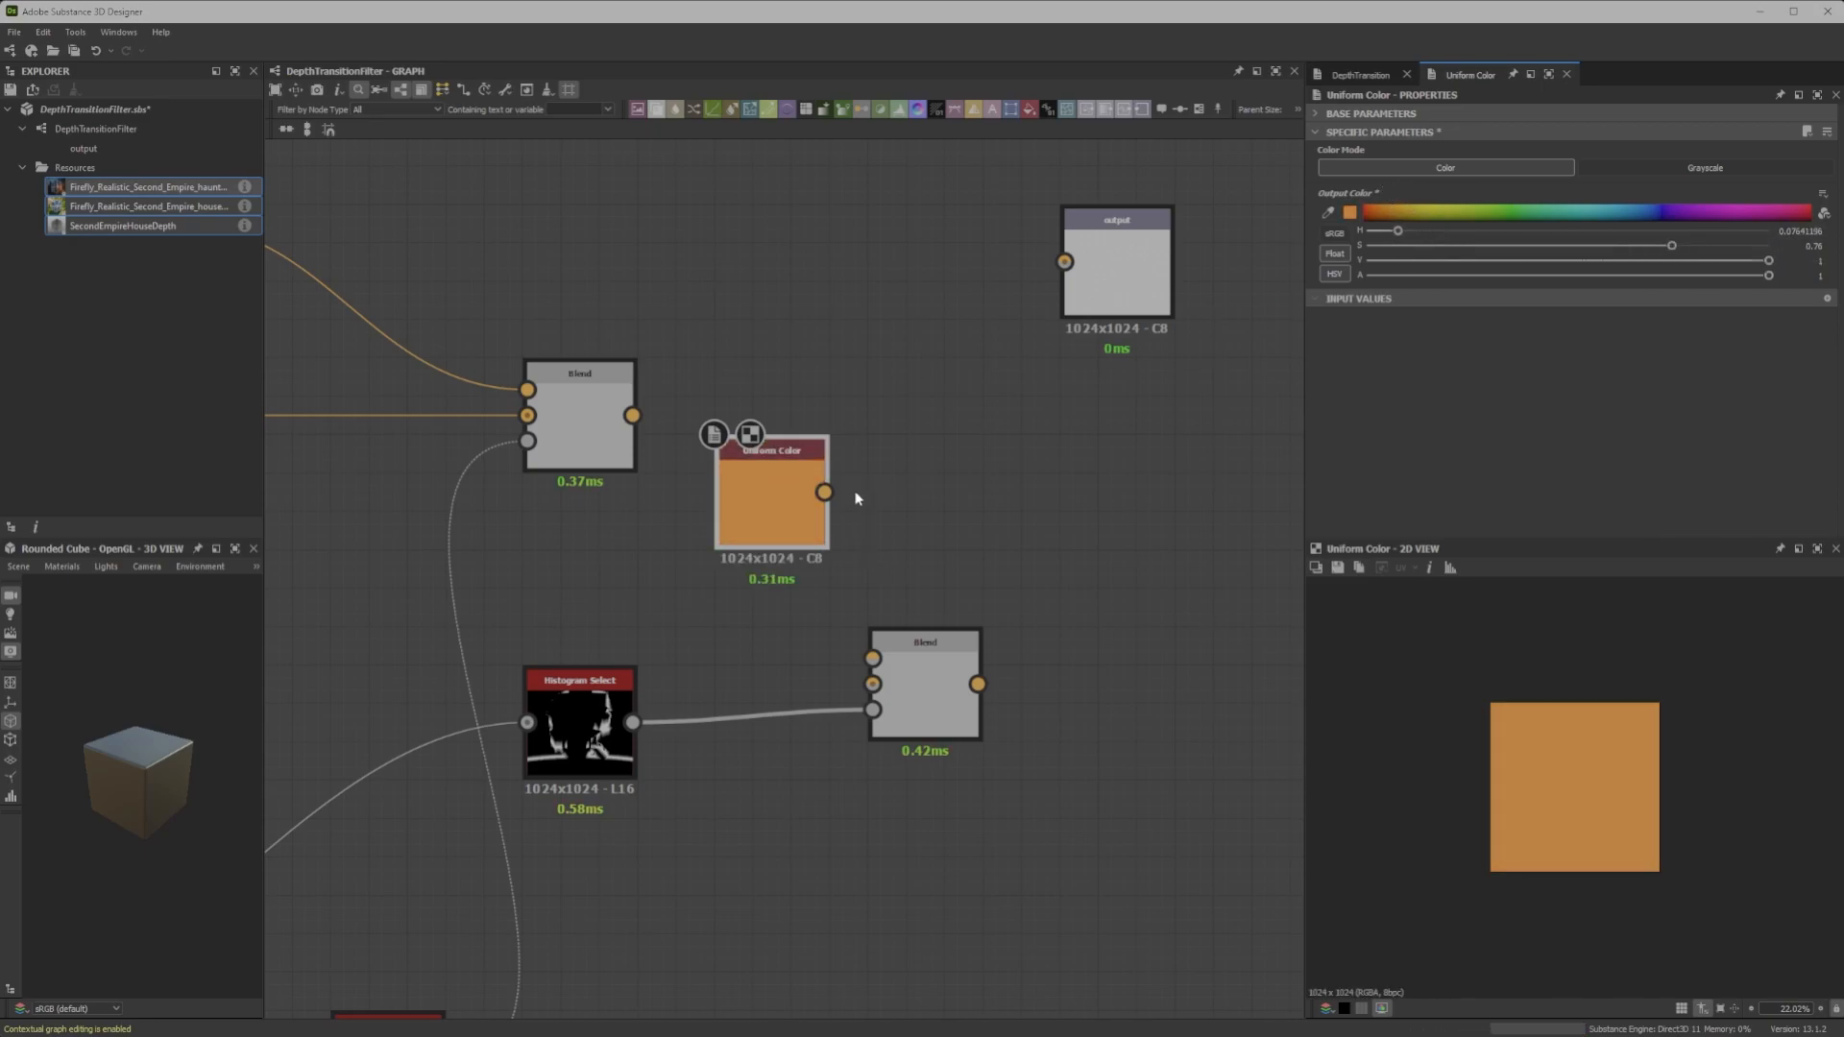
left_click_drag(824, 492, 873, 658)
double_click(924, 697)
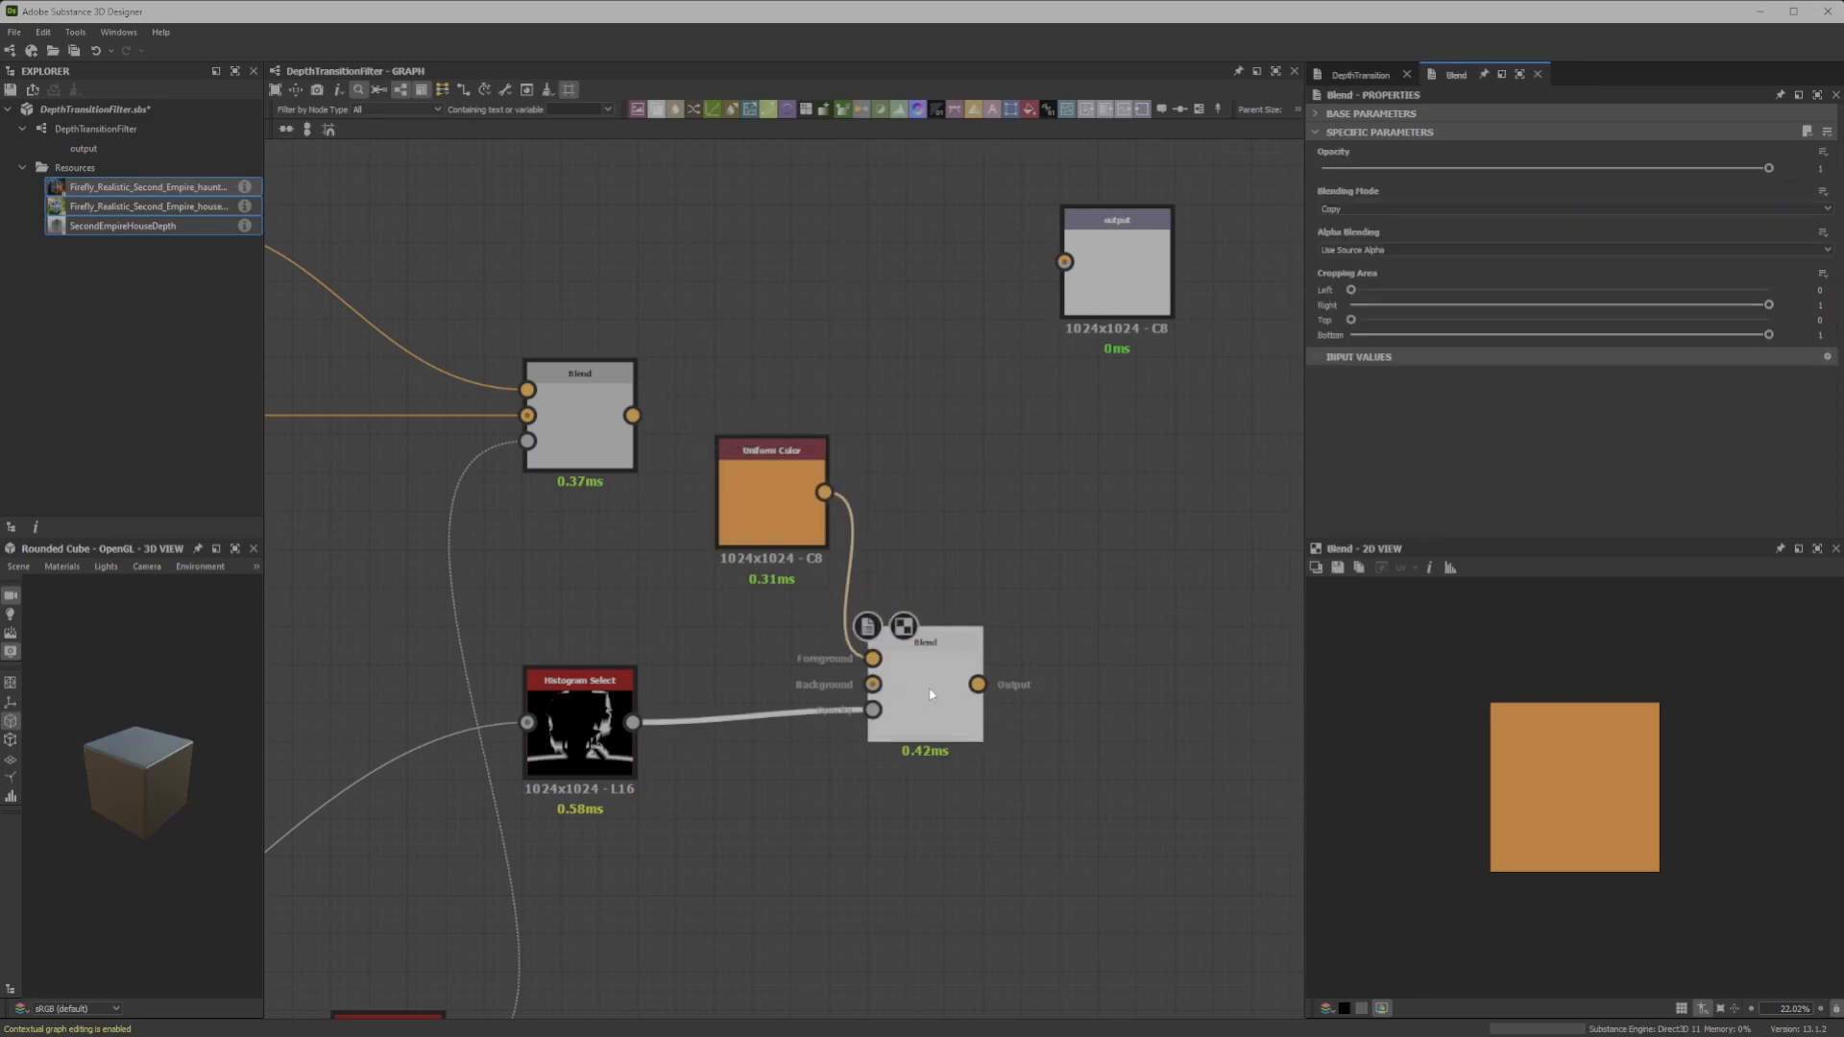
scroll(1577, 818, "down", 2)
scroll(1023, 580, "down", 2)
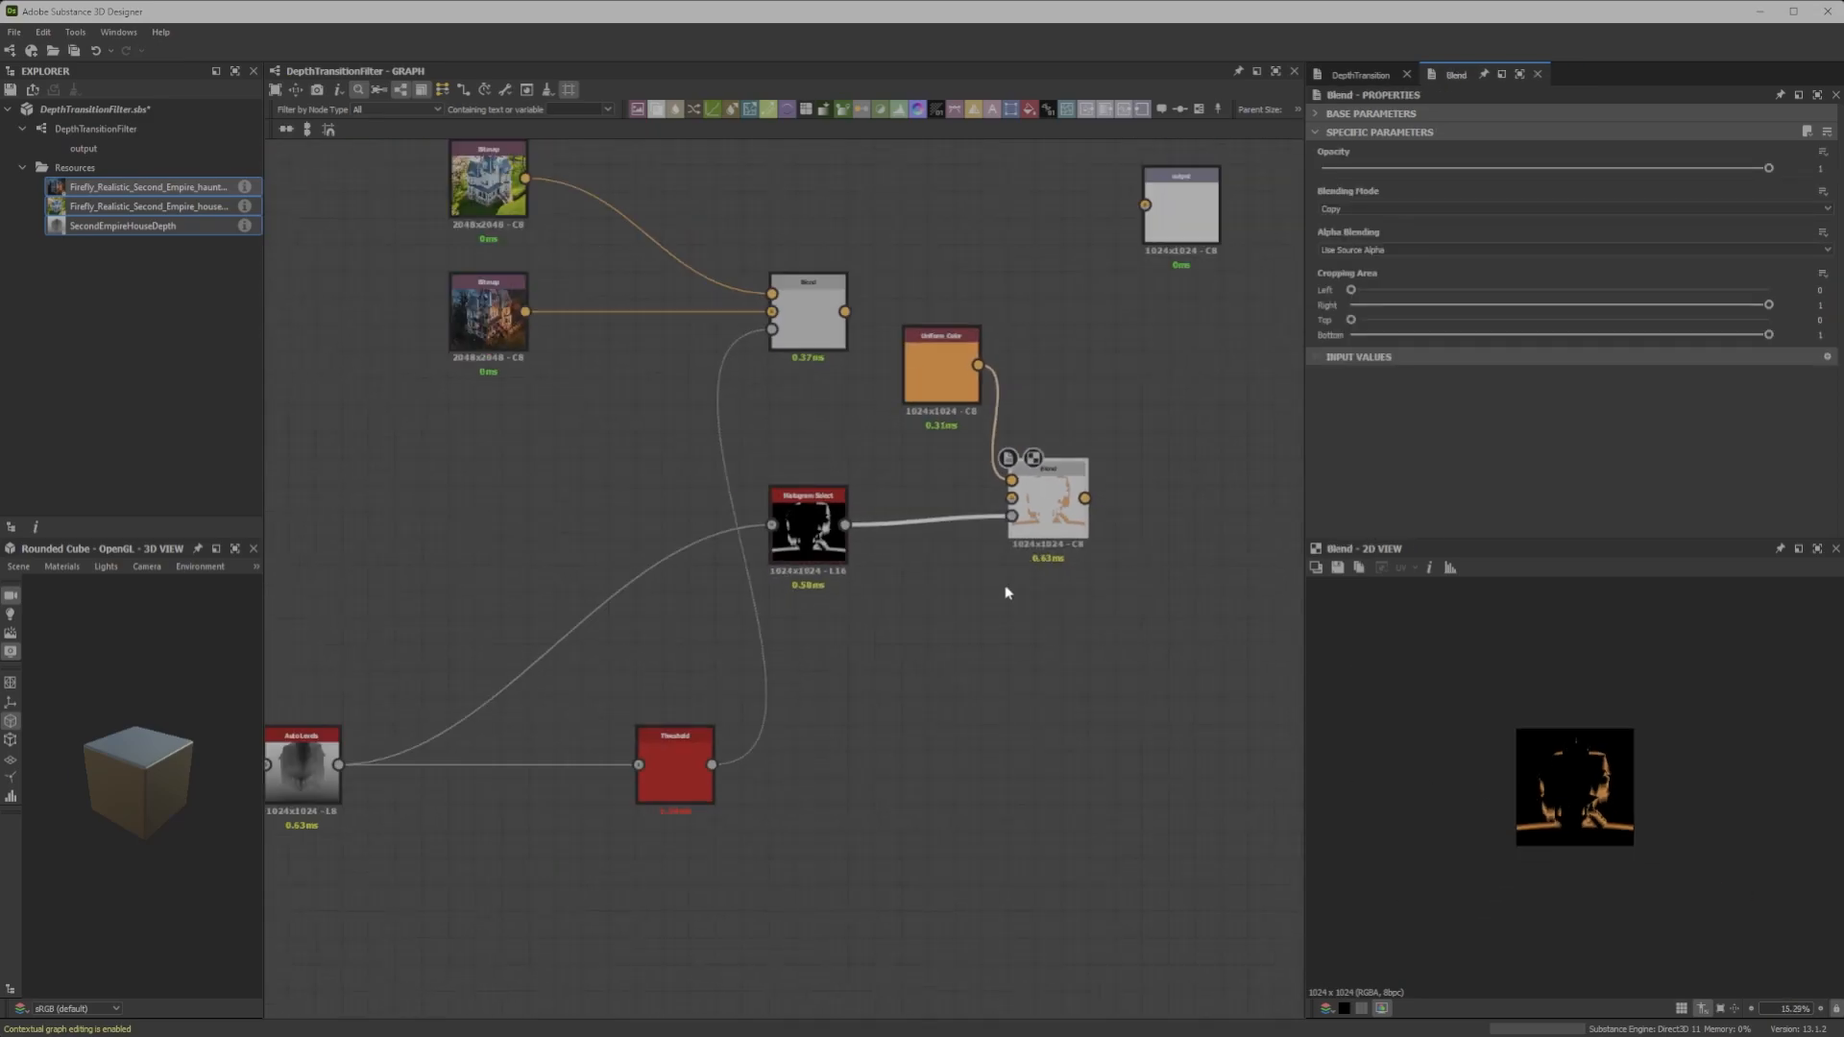
Connect the first Blend's output to the second Blend's background and preview the combined result
double_click(676, 770)
middle_click_drag(725, 616, 753, 749)
double_click(854, 473)
left_click_drag(874, 448, 1042, 617)
double_click(1077, 639)
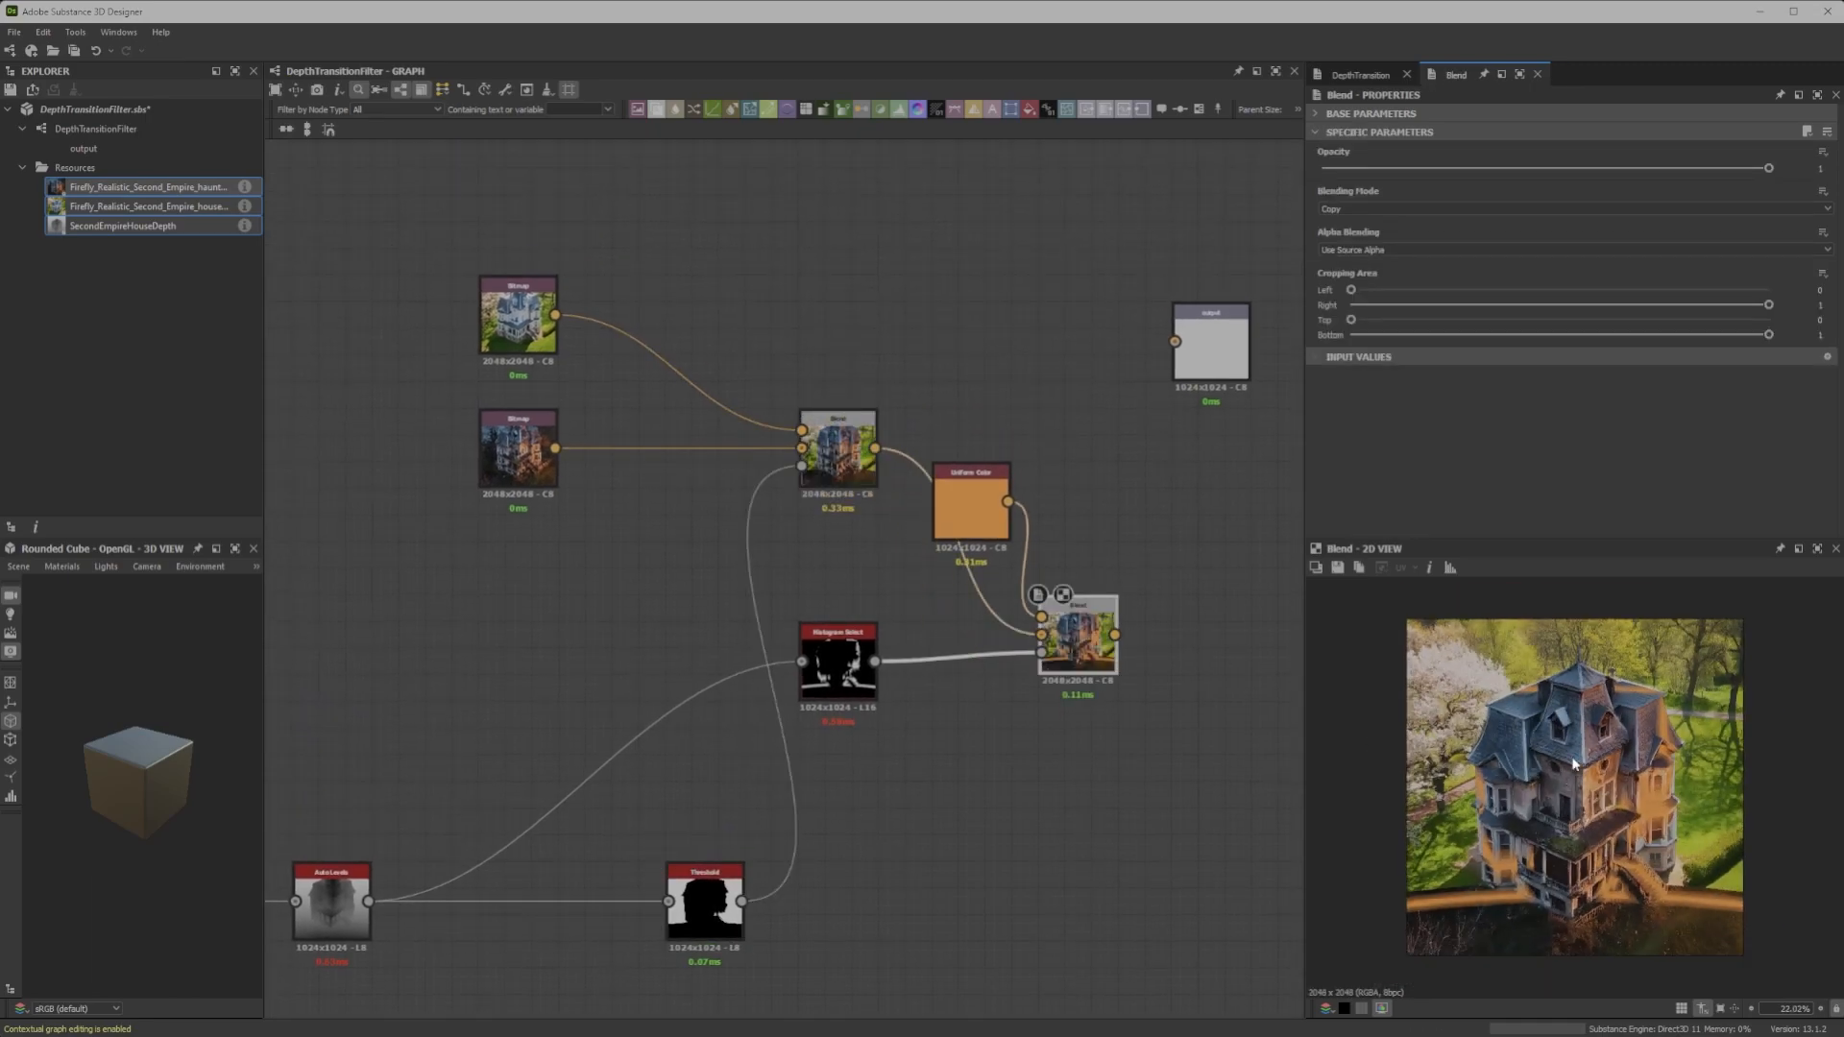
Adjust the Histogram Select position to 0.41 and set the Threshold node's threshold to 0.41
left_click(850, 677)
left_click_drag(1496, 187, 1541, 204)
left_click(705, 898)
mouse_move(1514, 188)
left_mouse_down()
mouse_move(1605, 186)
mouse_move(1505, 214)
left_mouse_up()
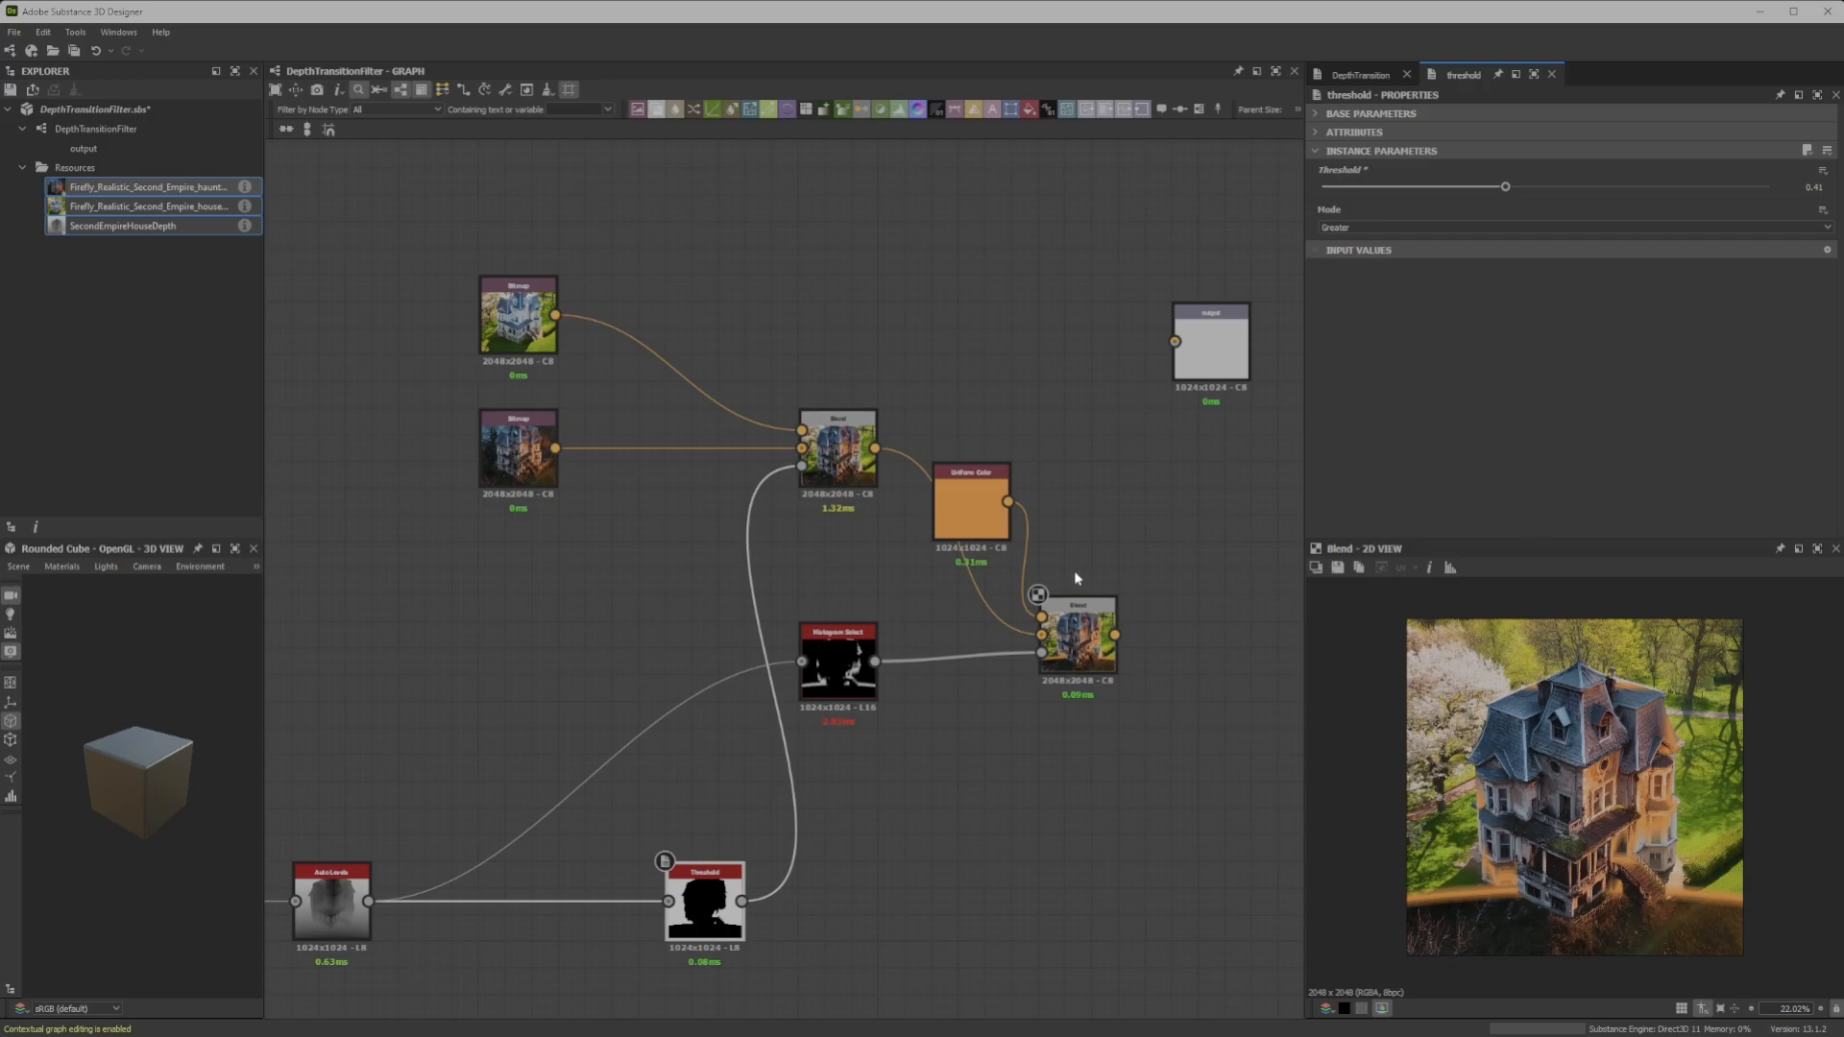
Add a float graph input labelled Transition Depth with identifier Transition_Depth and default value 0
scroll(1060, 441, "down", 4)
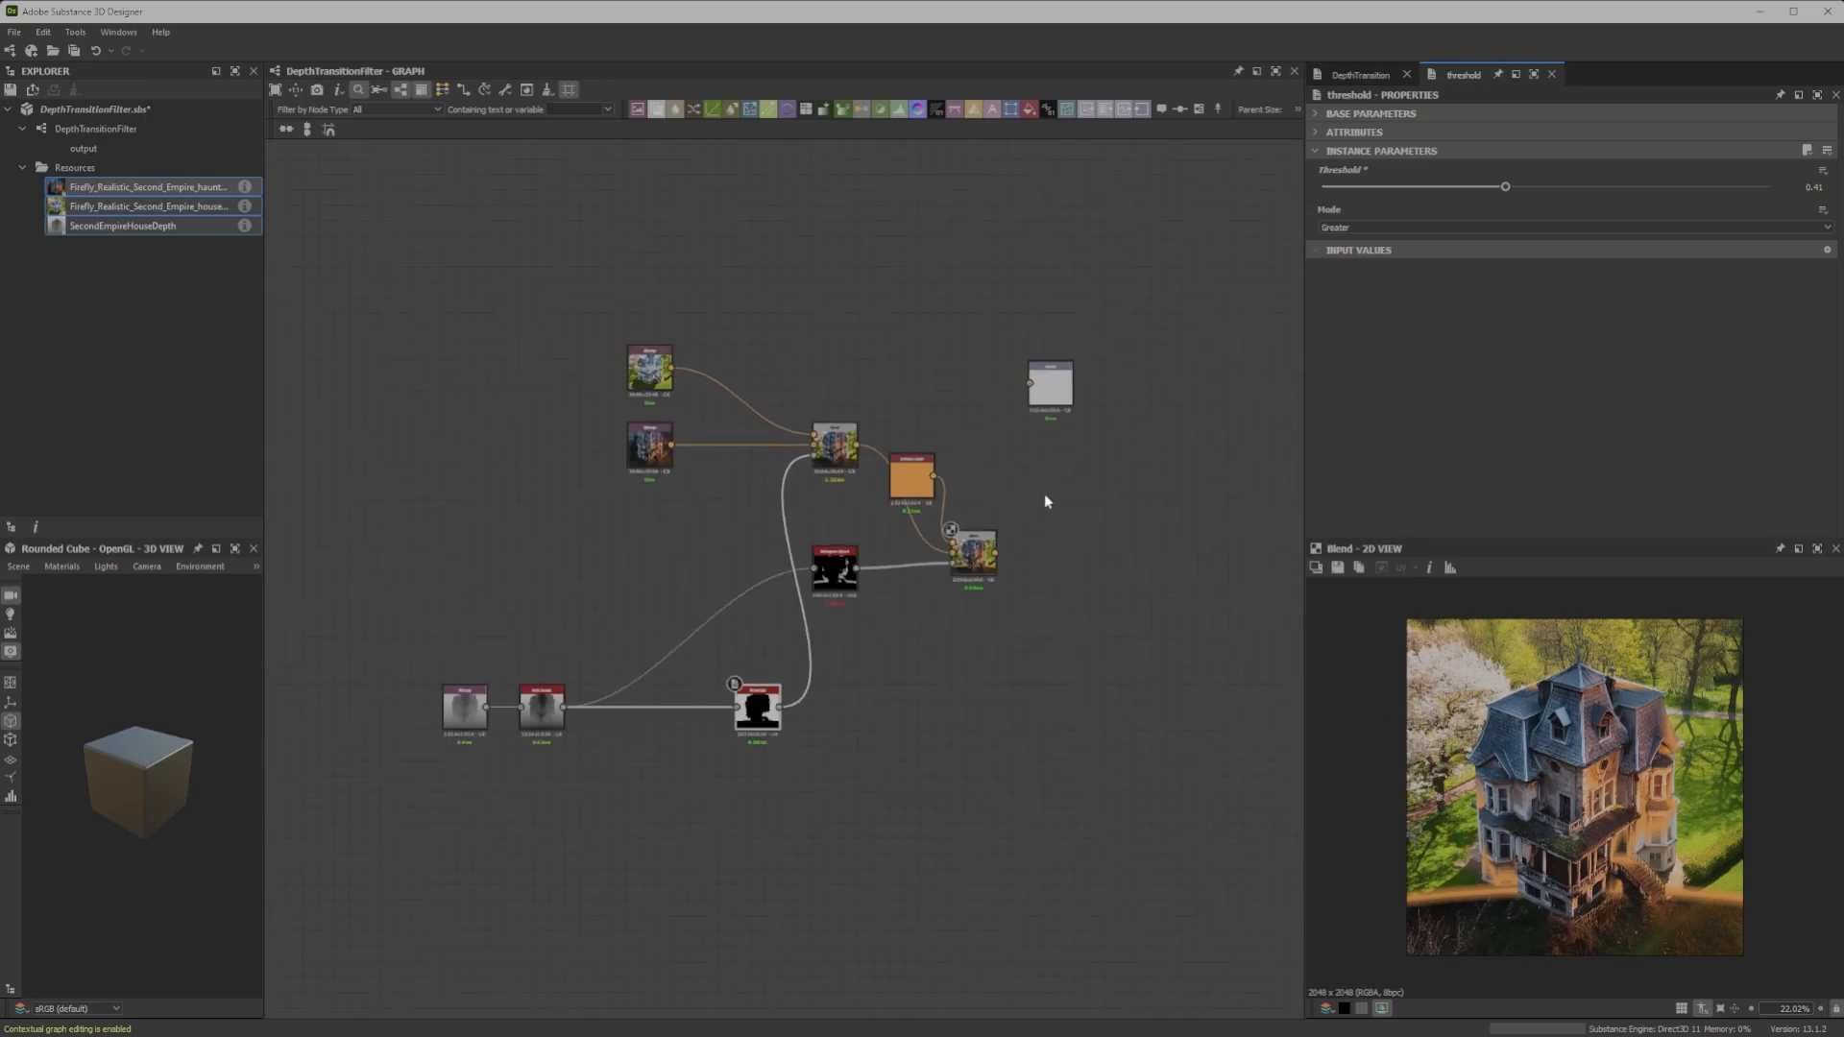
left_click(1134, 483)
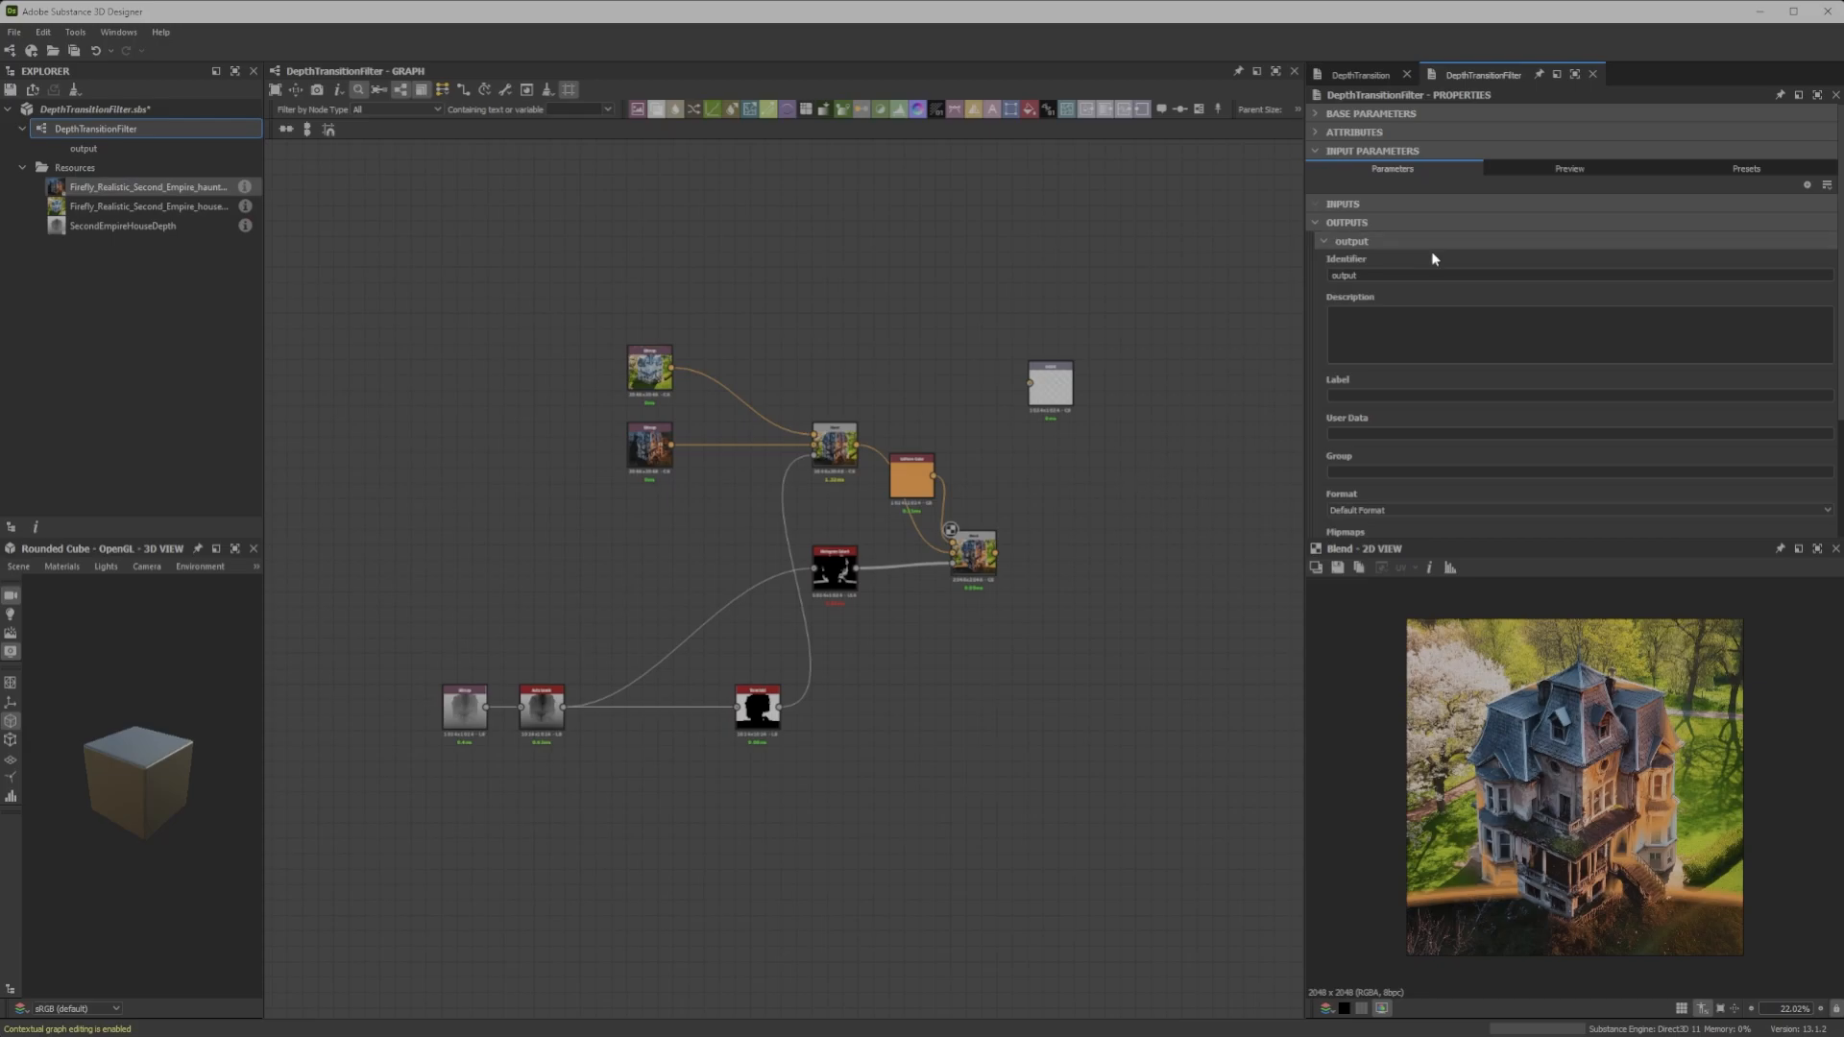
left_click(1320, 225)
left_click(1807, 185)
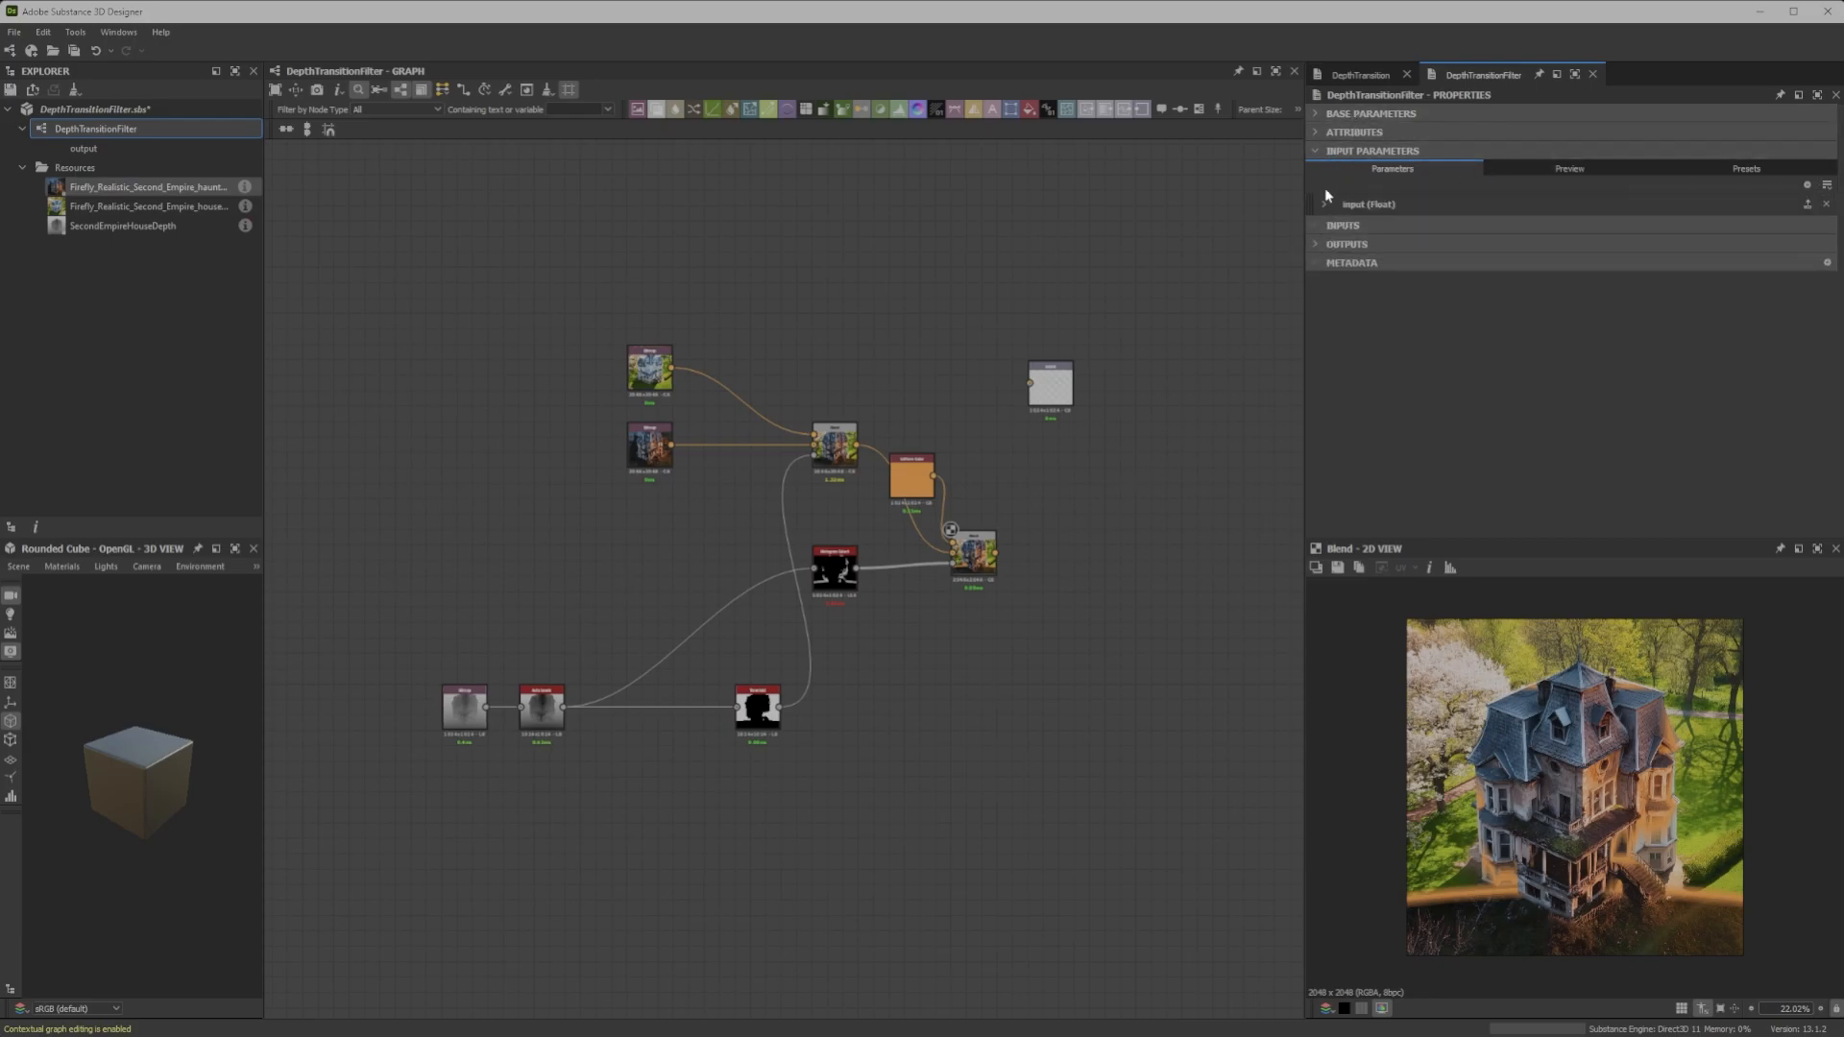
left_click(1325, 204)
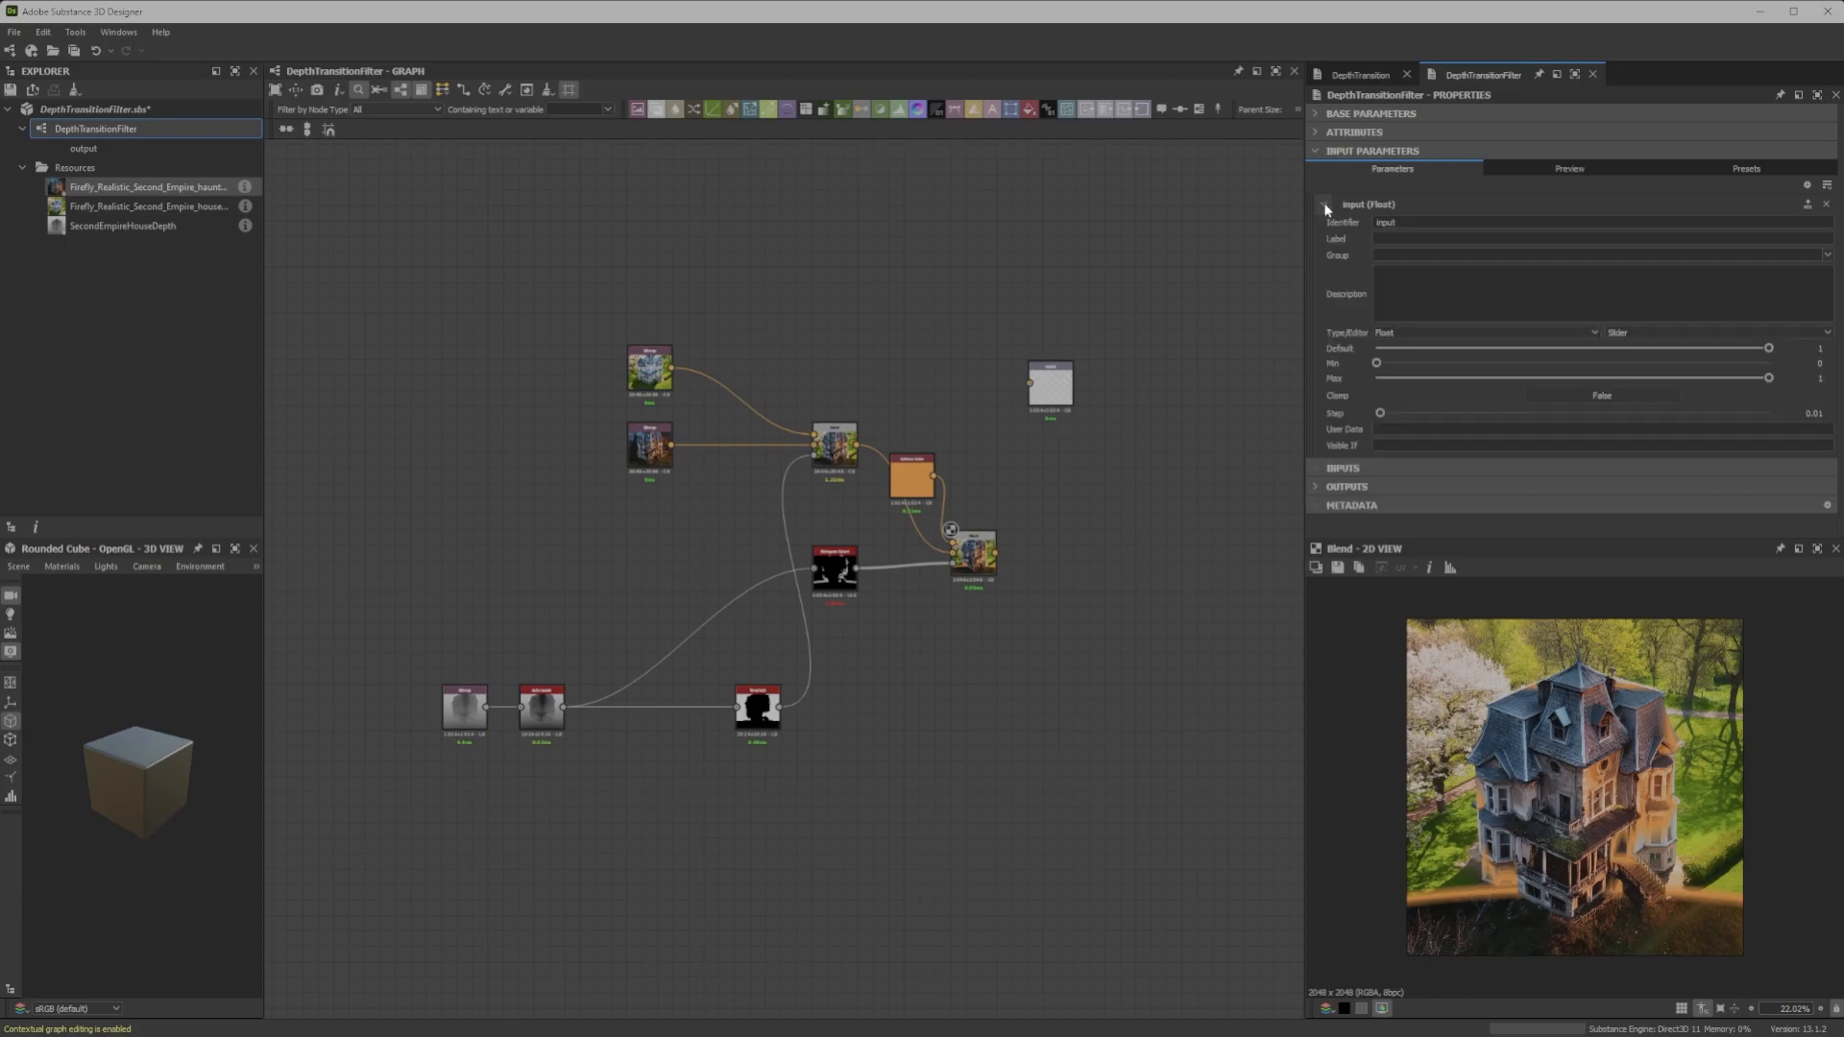
left_click(1416, 240)
type("Transition Depth")
key("Return")
double_click(1447, 223)
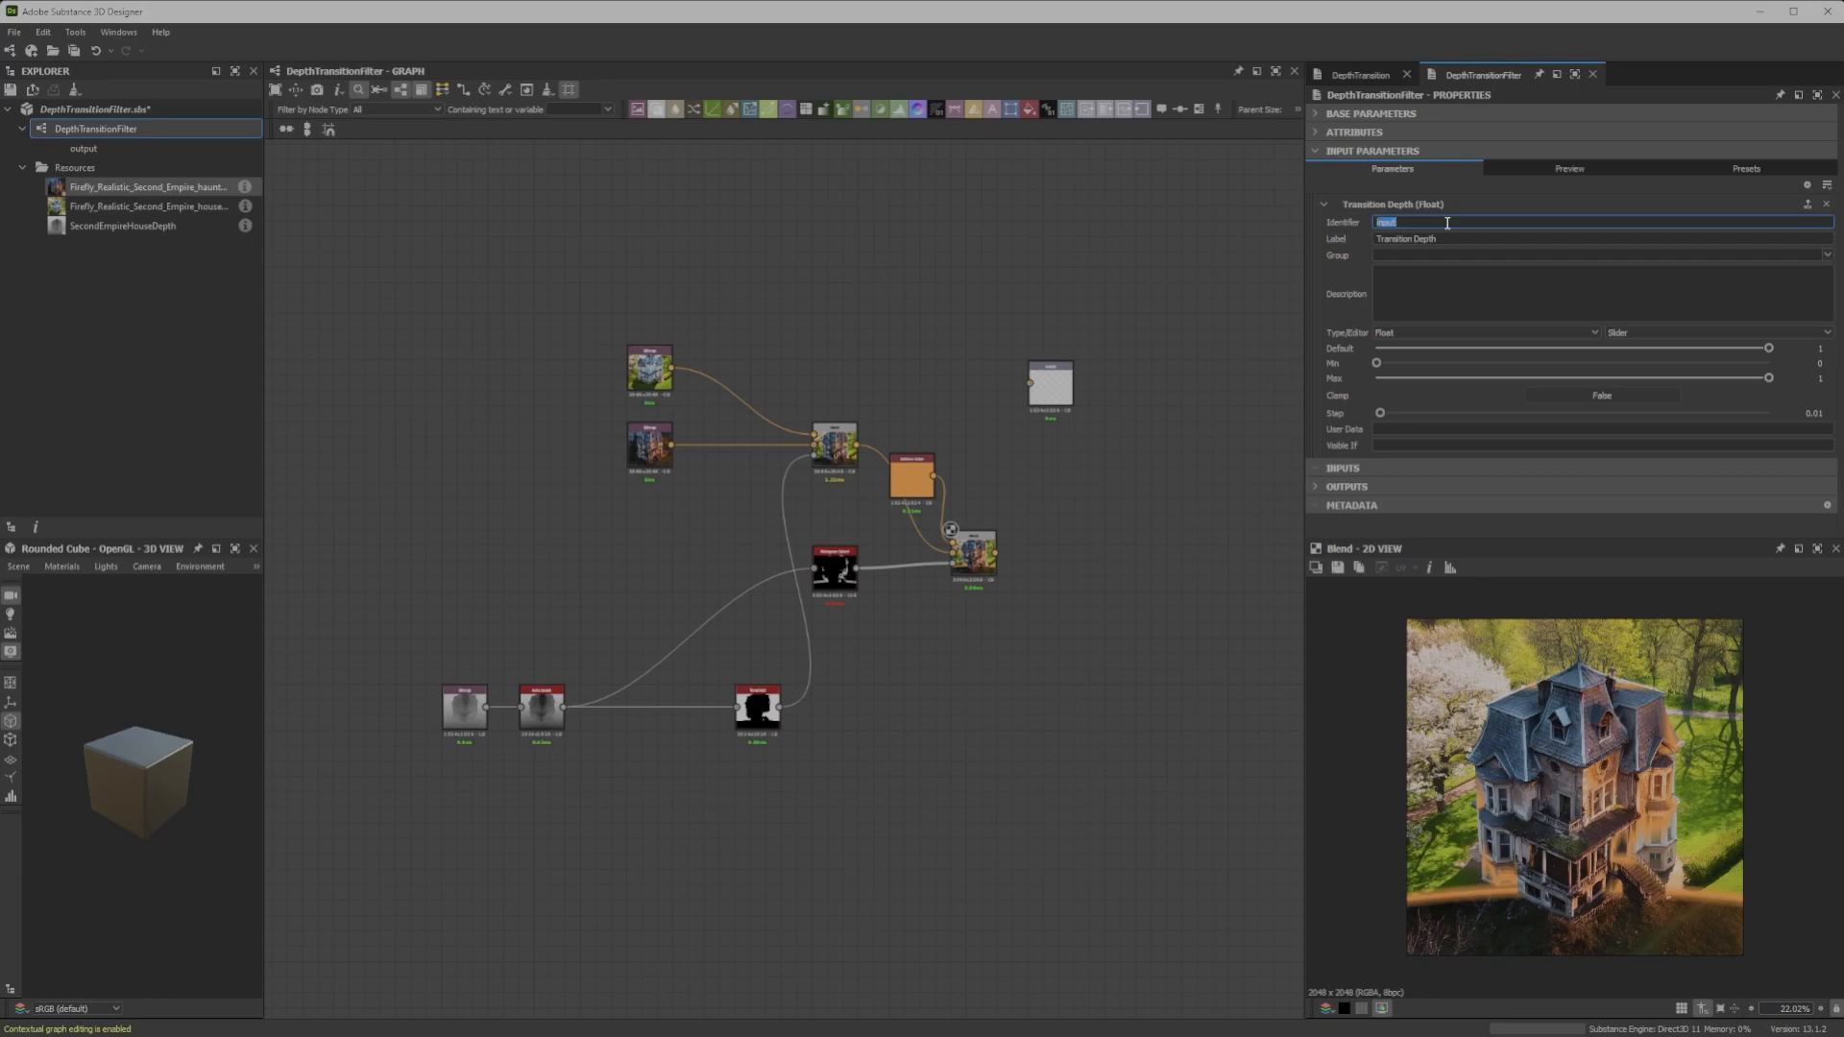
key("Return")
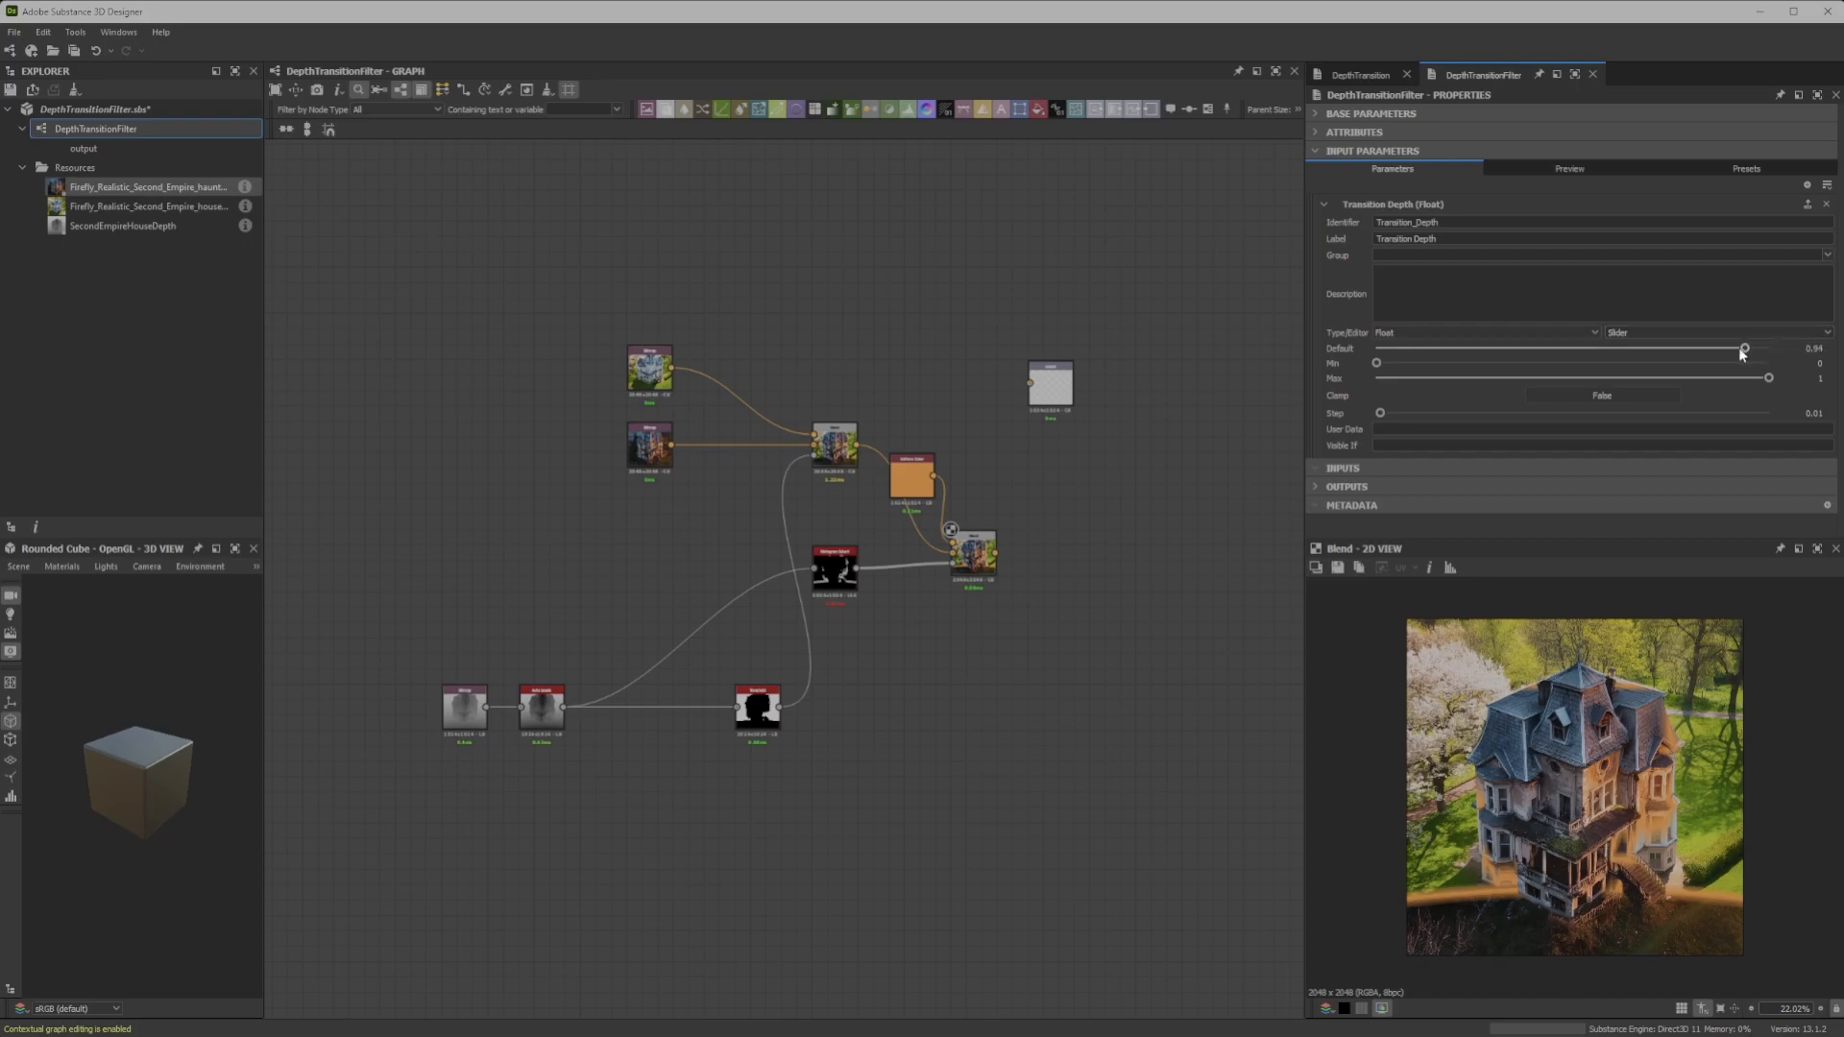
left_click_drag(1617, 350, 1221, 453)
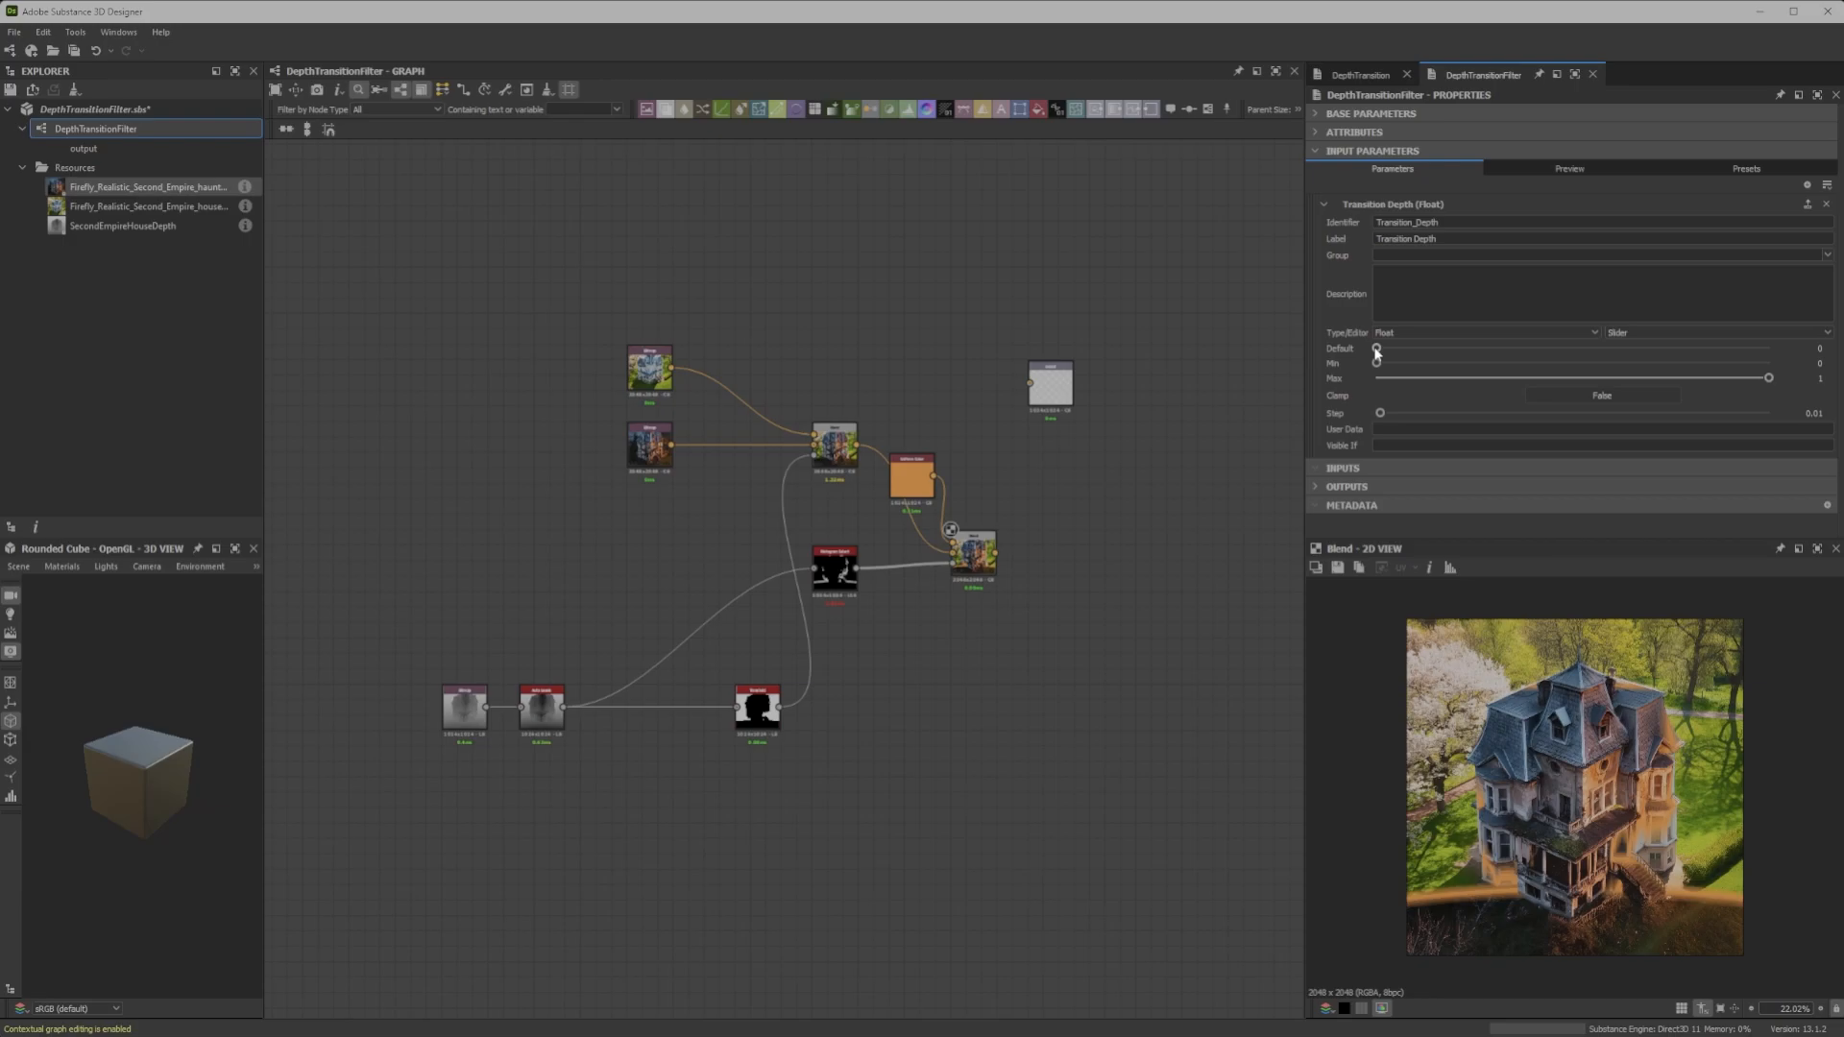
Swap the two image connections on the first Blend and place the haunted house bitmap above the spring one
left_click_drag(644, 370, 646, 513)
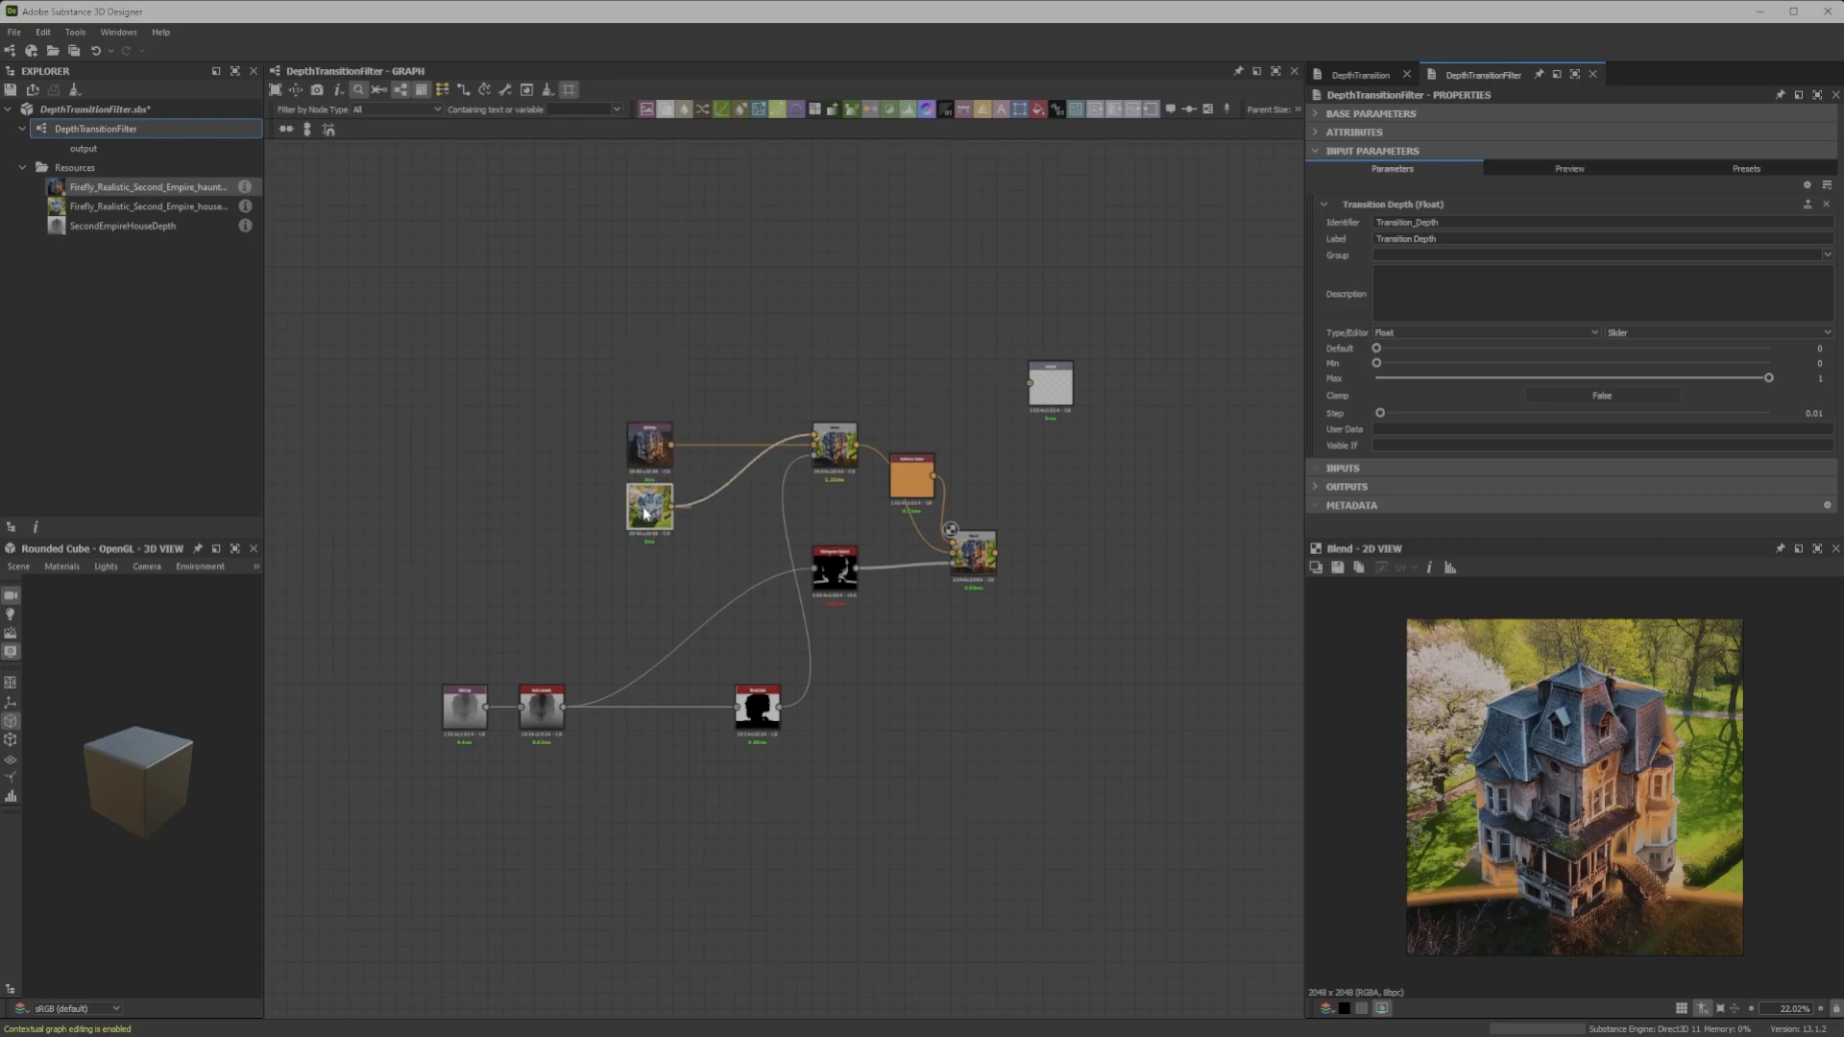
left_click(664, 433)
left_click_drag(755, 498, 755, 498)
key("x")
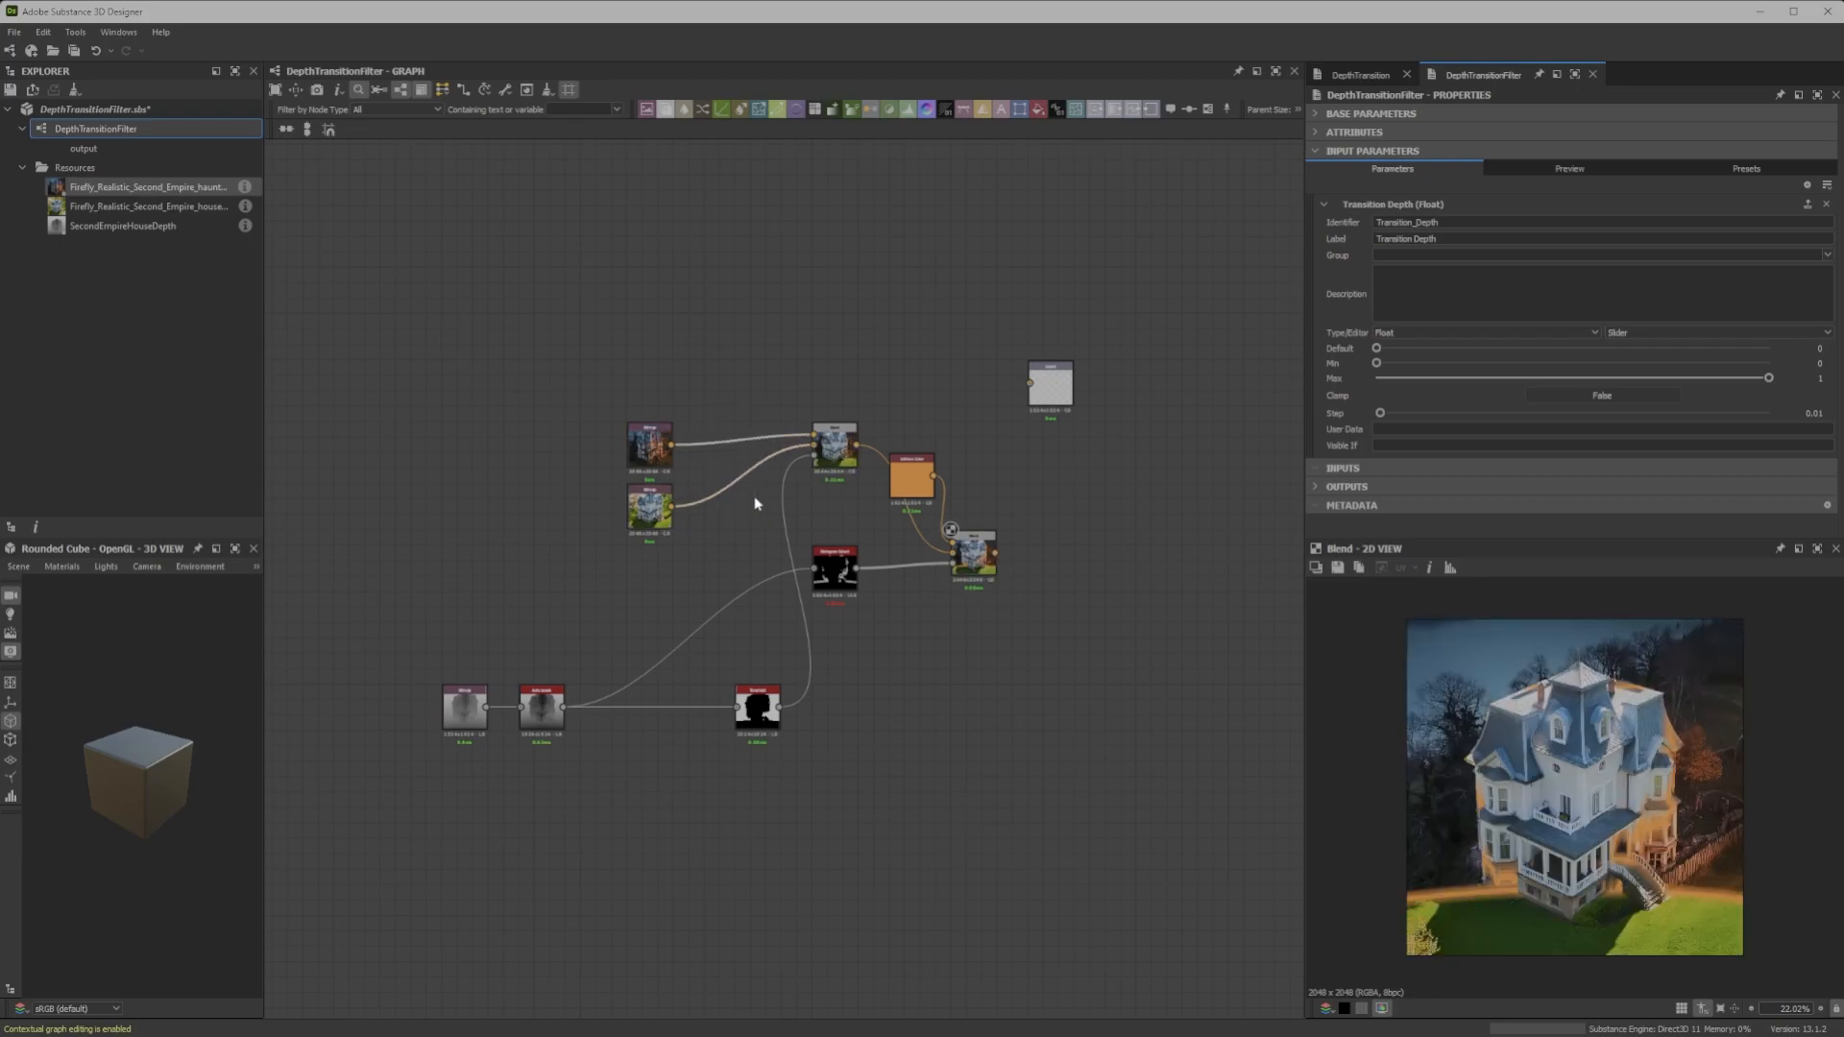
left_click_drag(651, 447, 653, 385)
left_click_drag(651, 504, 650, 457)
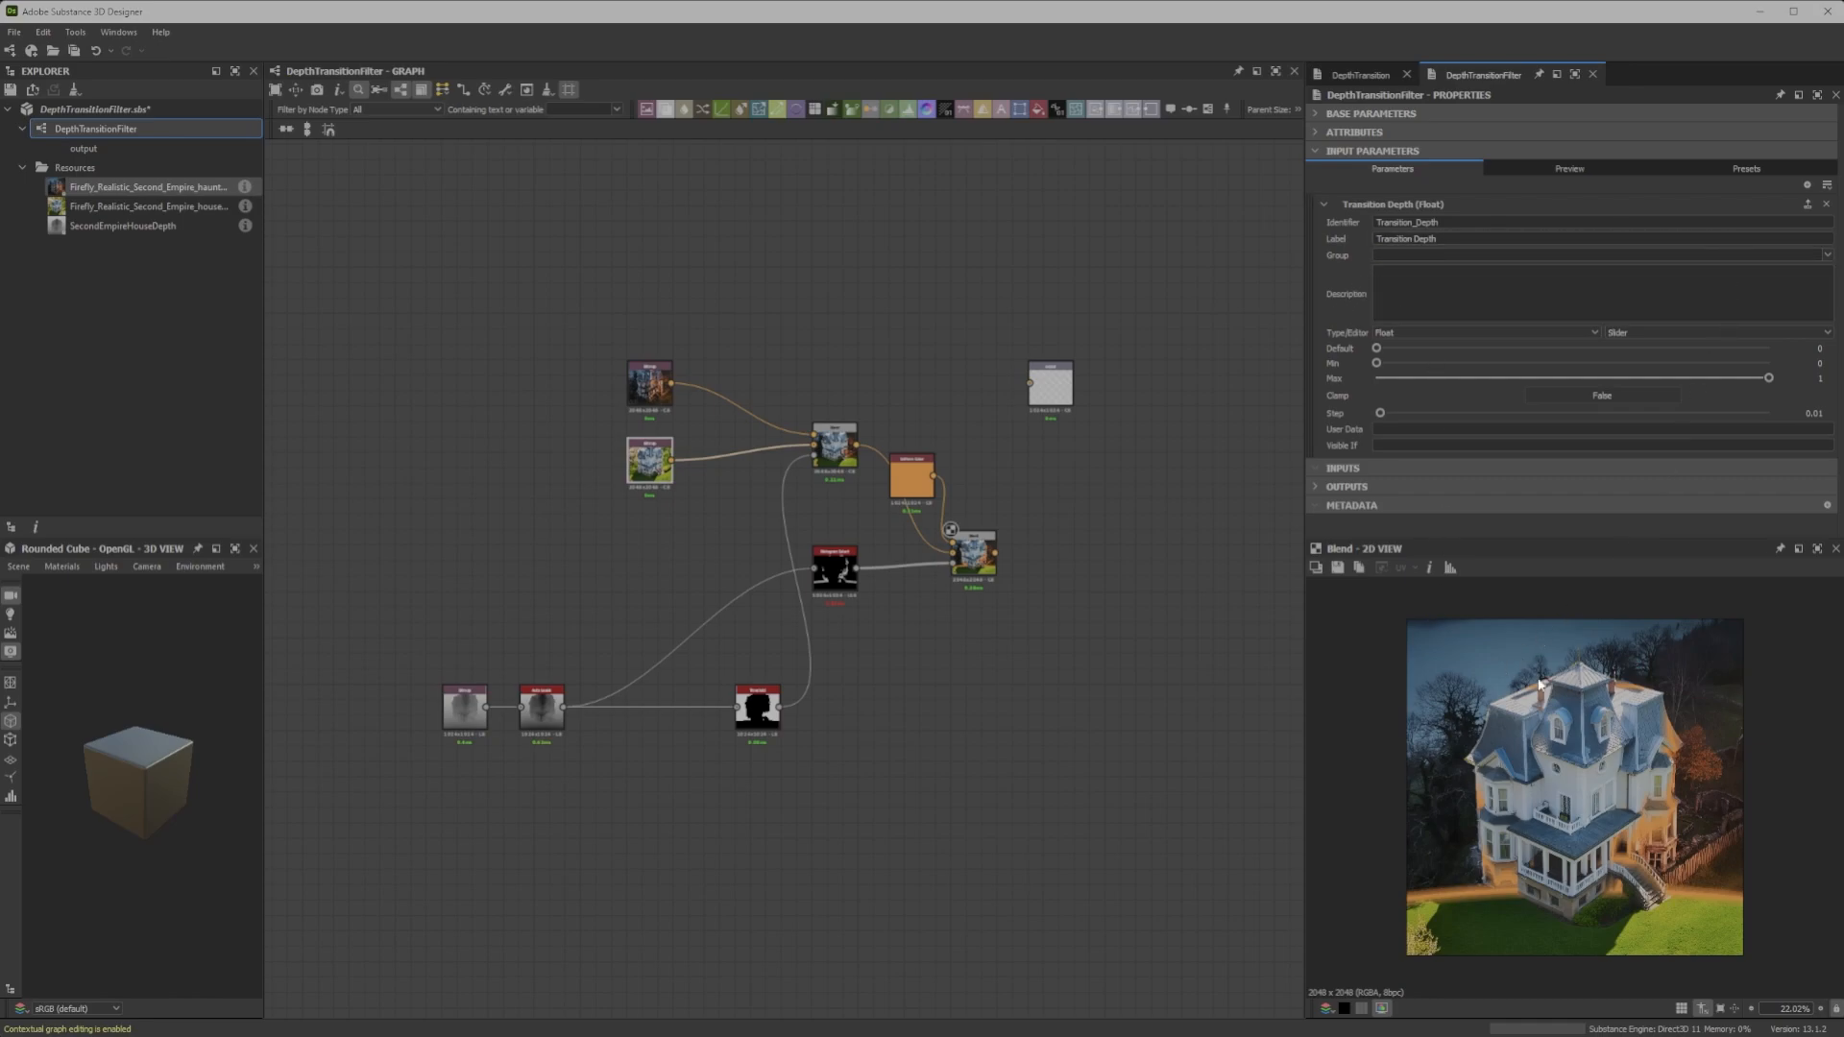
Move the Threshold node up beneath the bitmaps and drive its Threshold parameter with the Transition Depth graph input
scroll(746, 547, "up", 5)
left_click_drag(797, 835, 695, 501)
middle_click_drag(797, 413, 808, 549)
middle_click_drag(1075, 482, 922, 460)
middle_click_drag(648, 538, 740, 460)
left_click(675, 555)
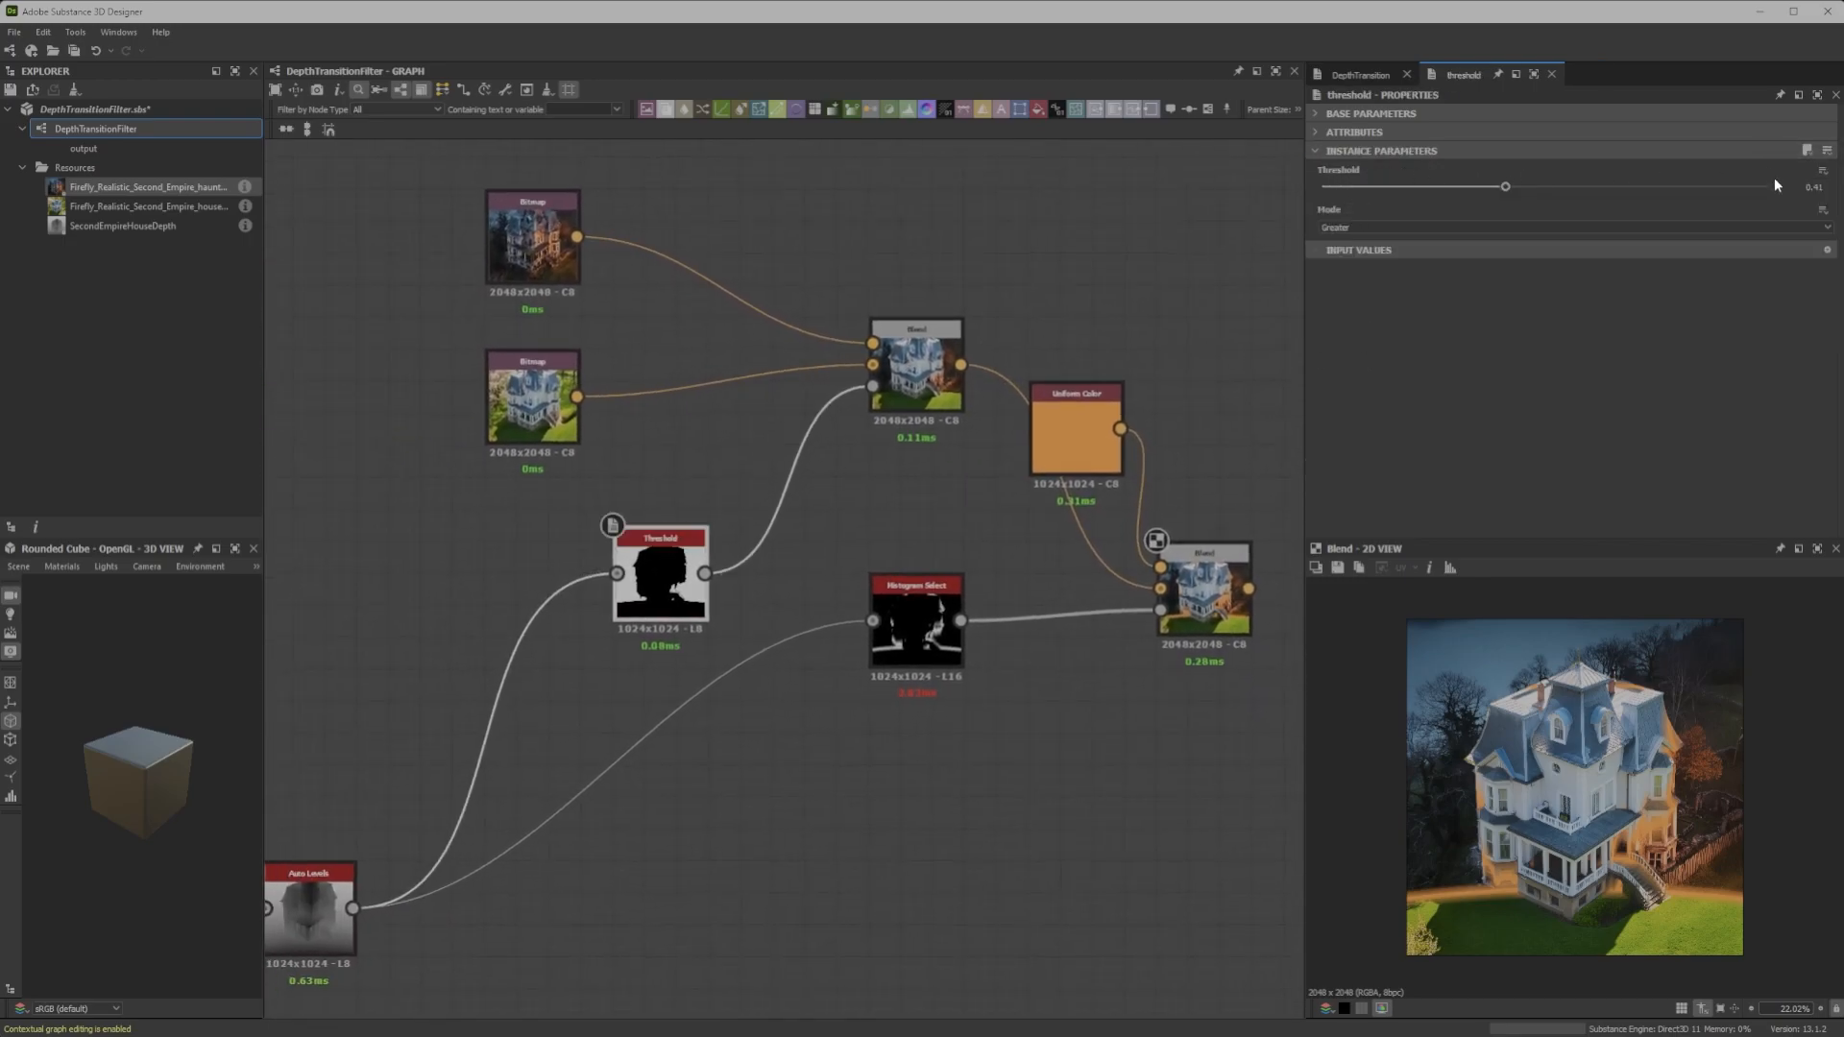
left_click(1823, 172)
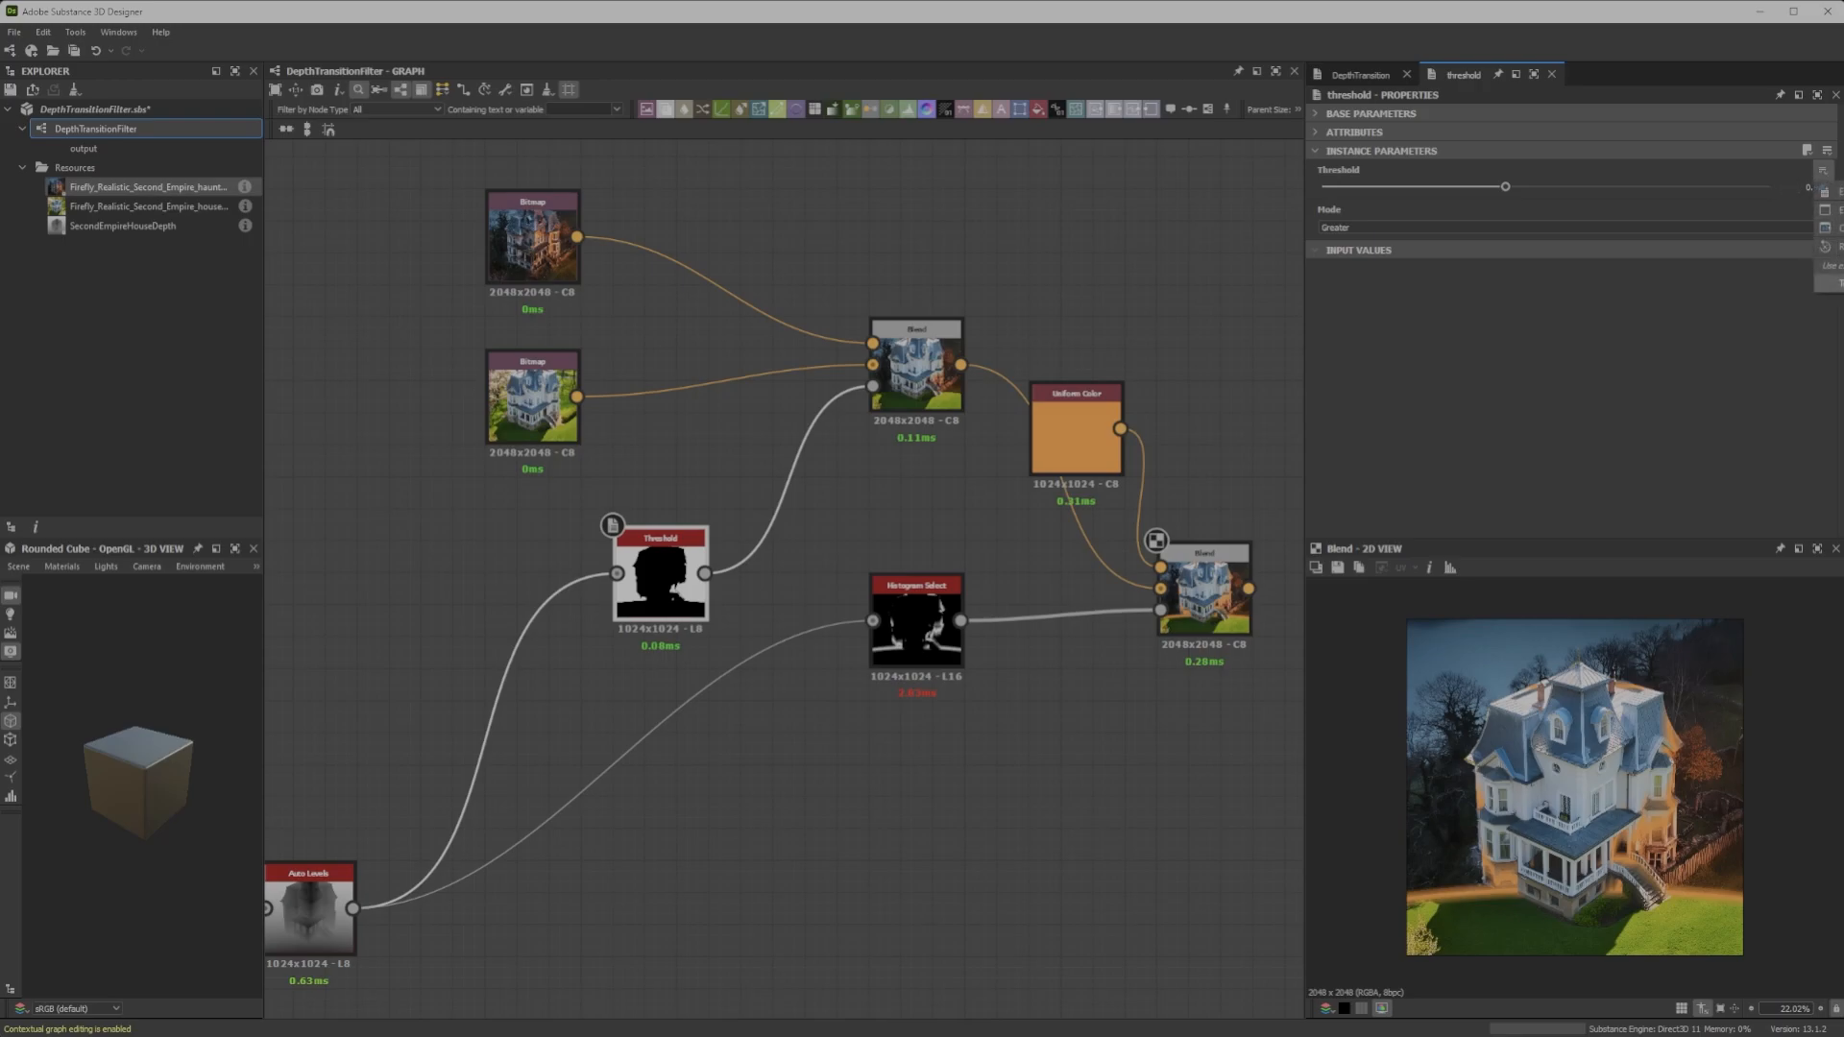
left_click(1836, 284)
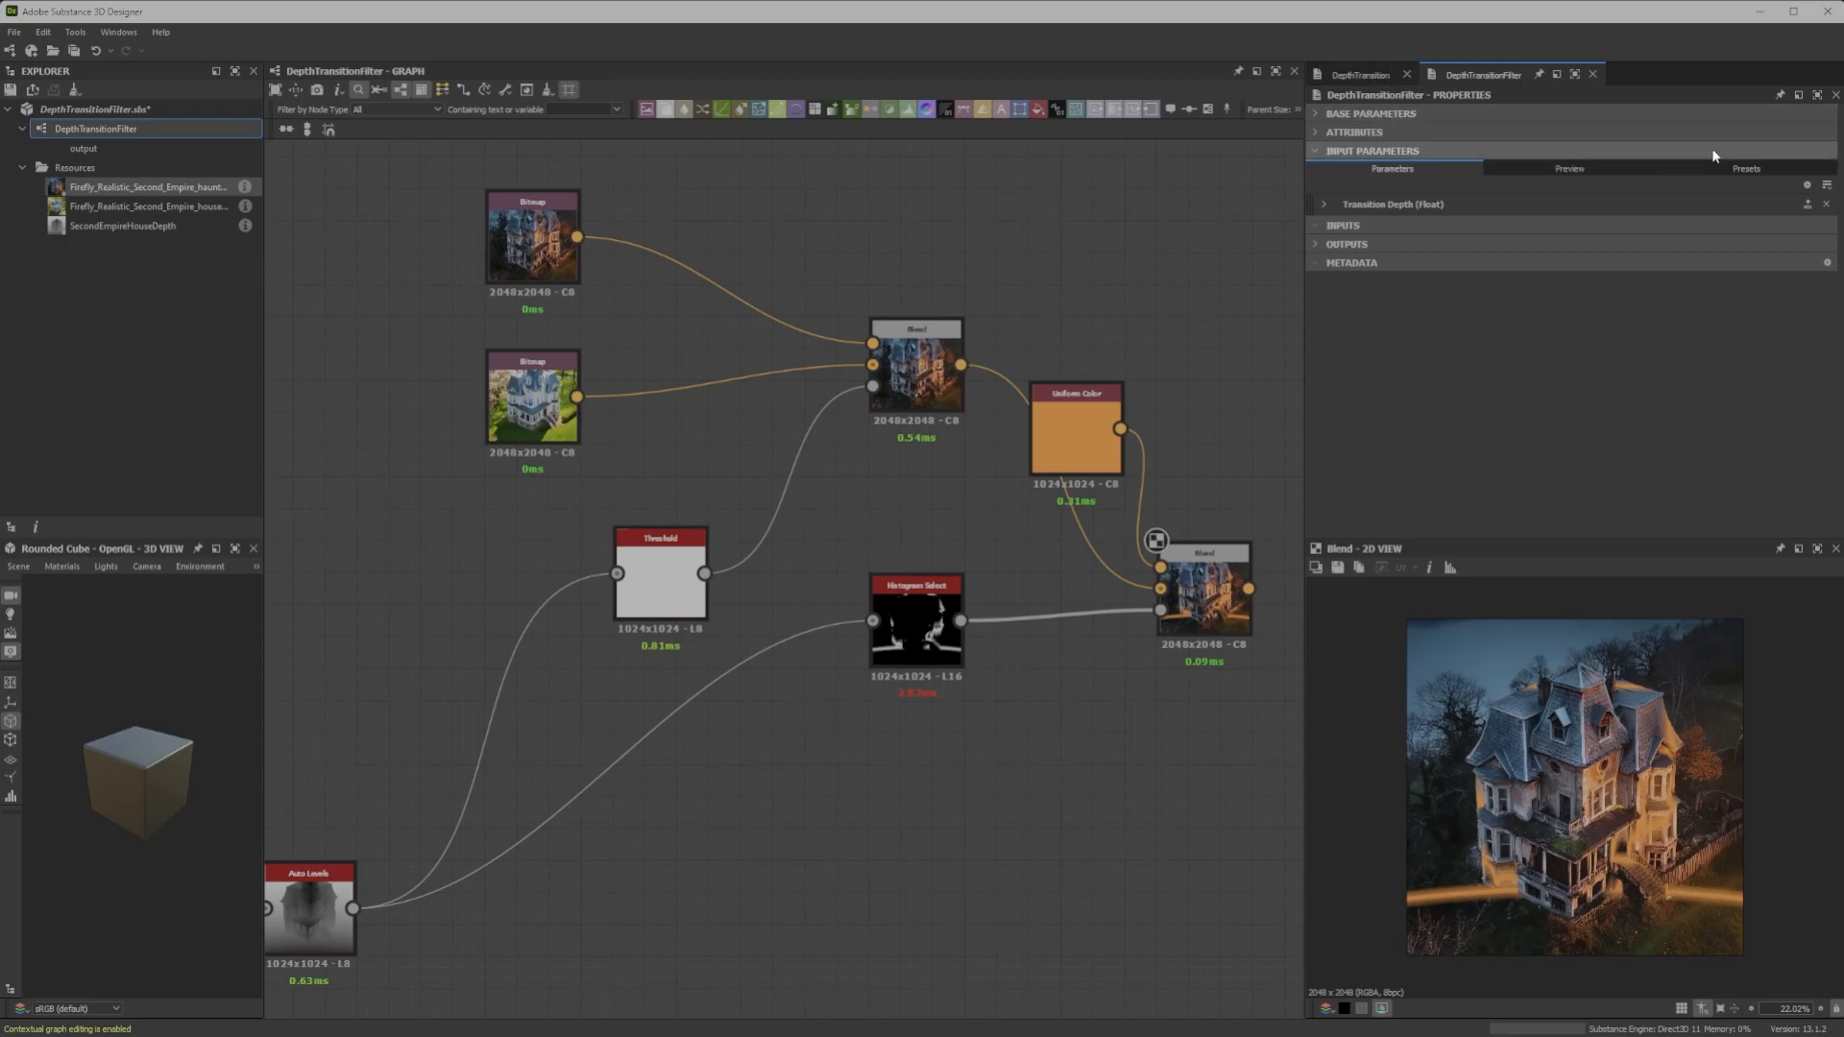
Pin the graph's properties, dock them below the 2D view and show the input parameter preview
left_click(1776, 93)
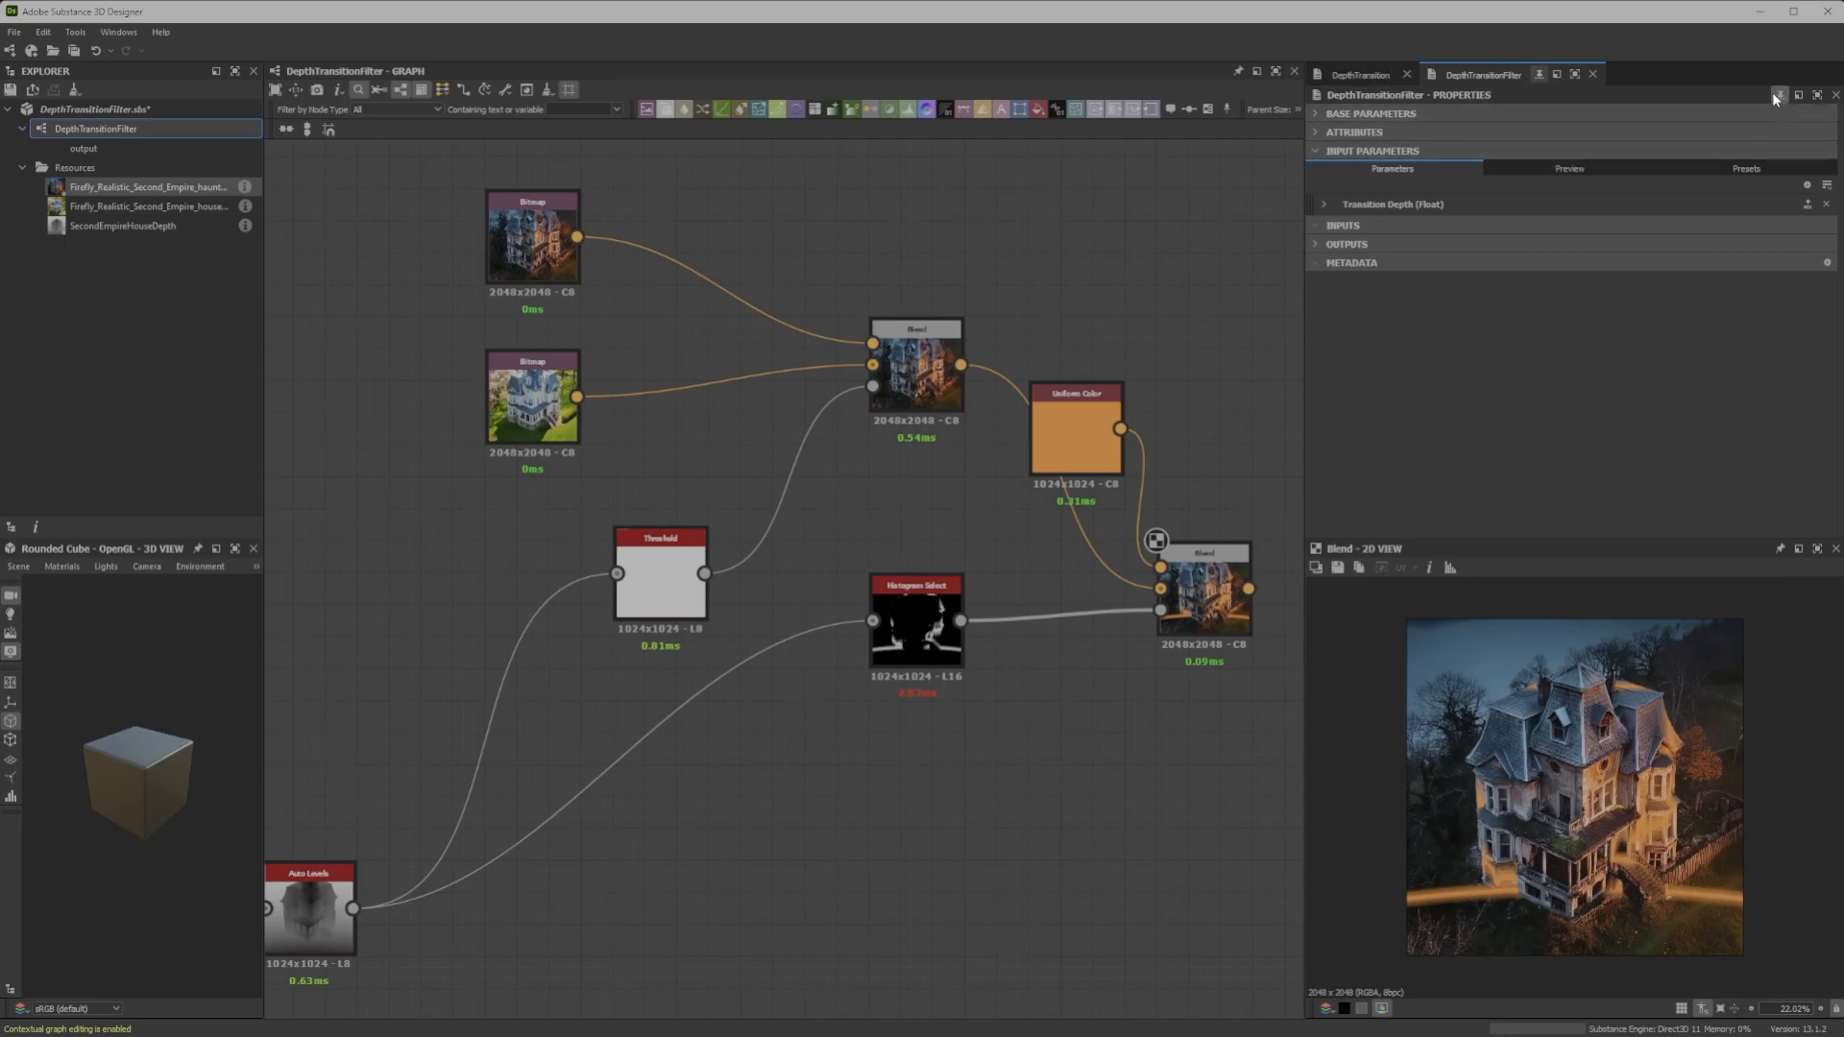
left_click(1407, 74)
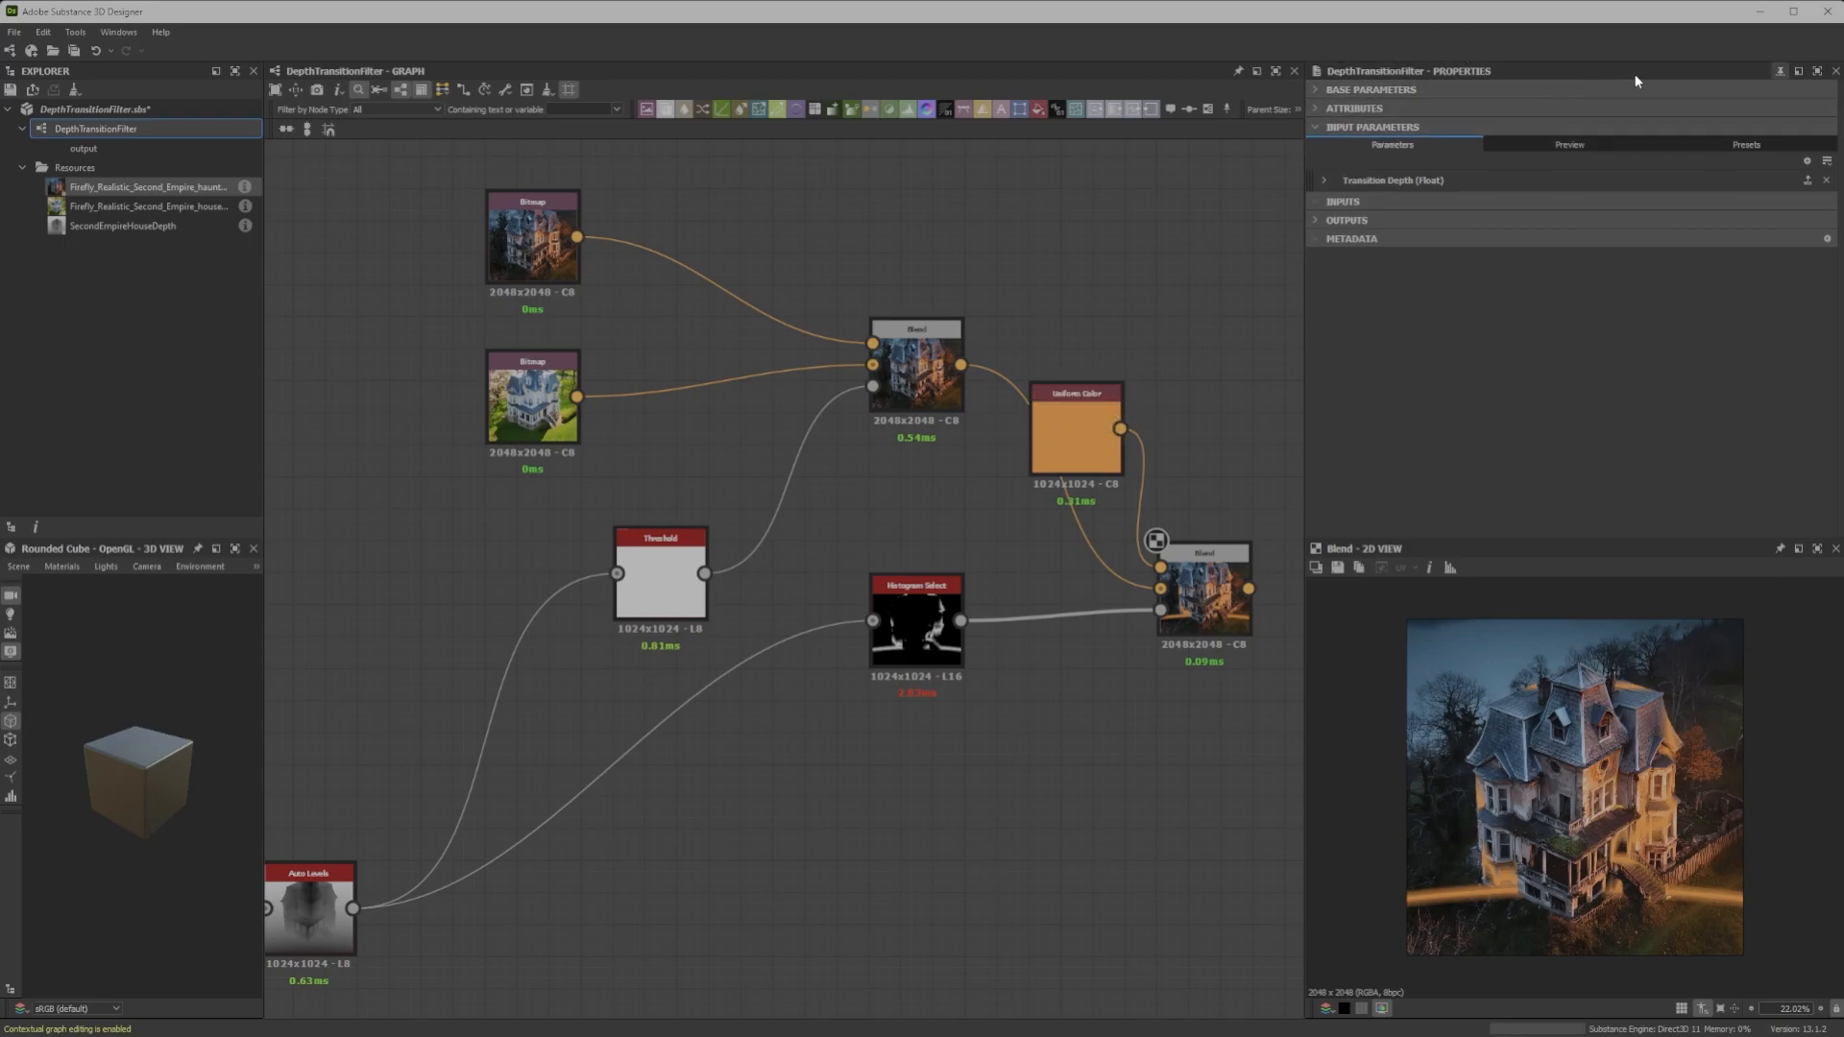
left_click(1074, 454)
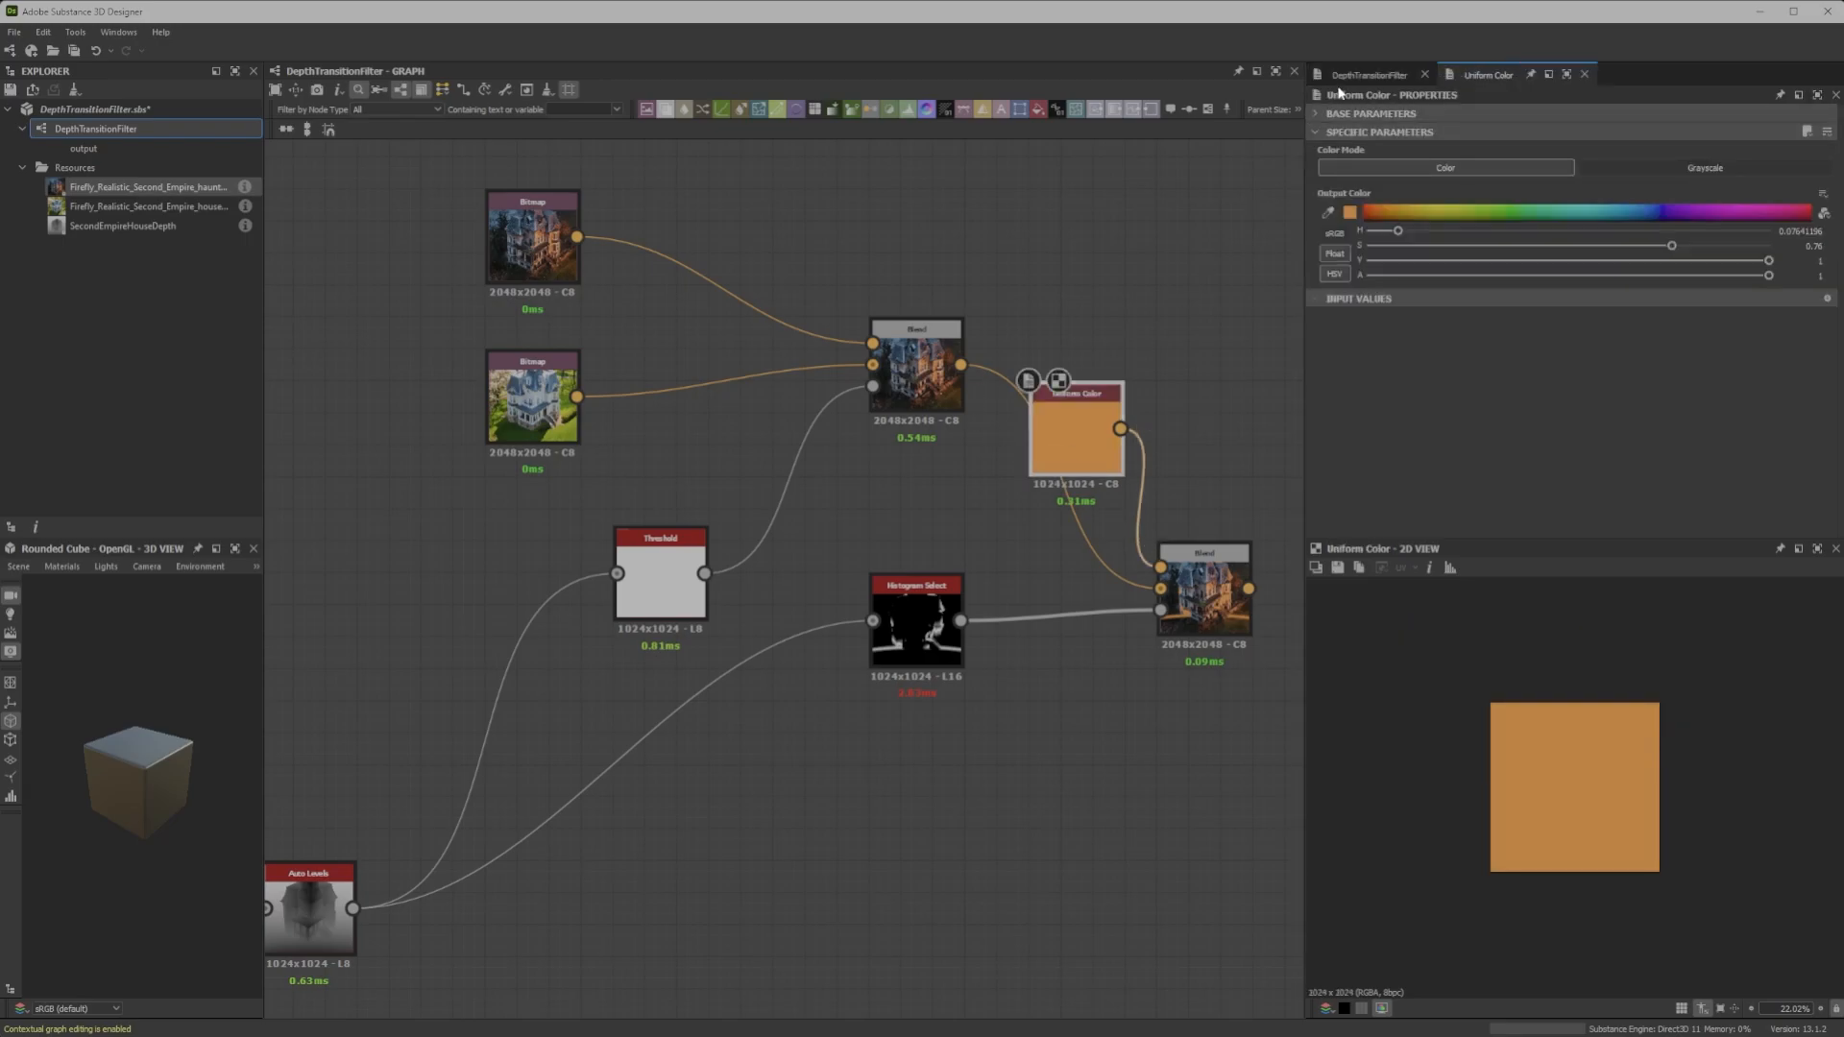
left_click_drag(1347, 74, 1407, 961)
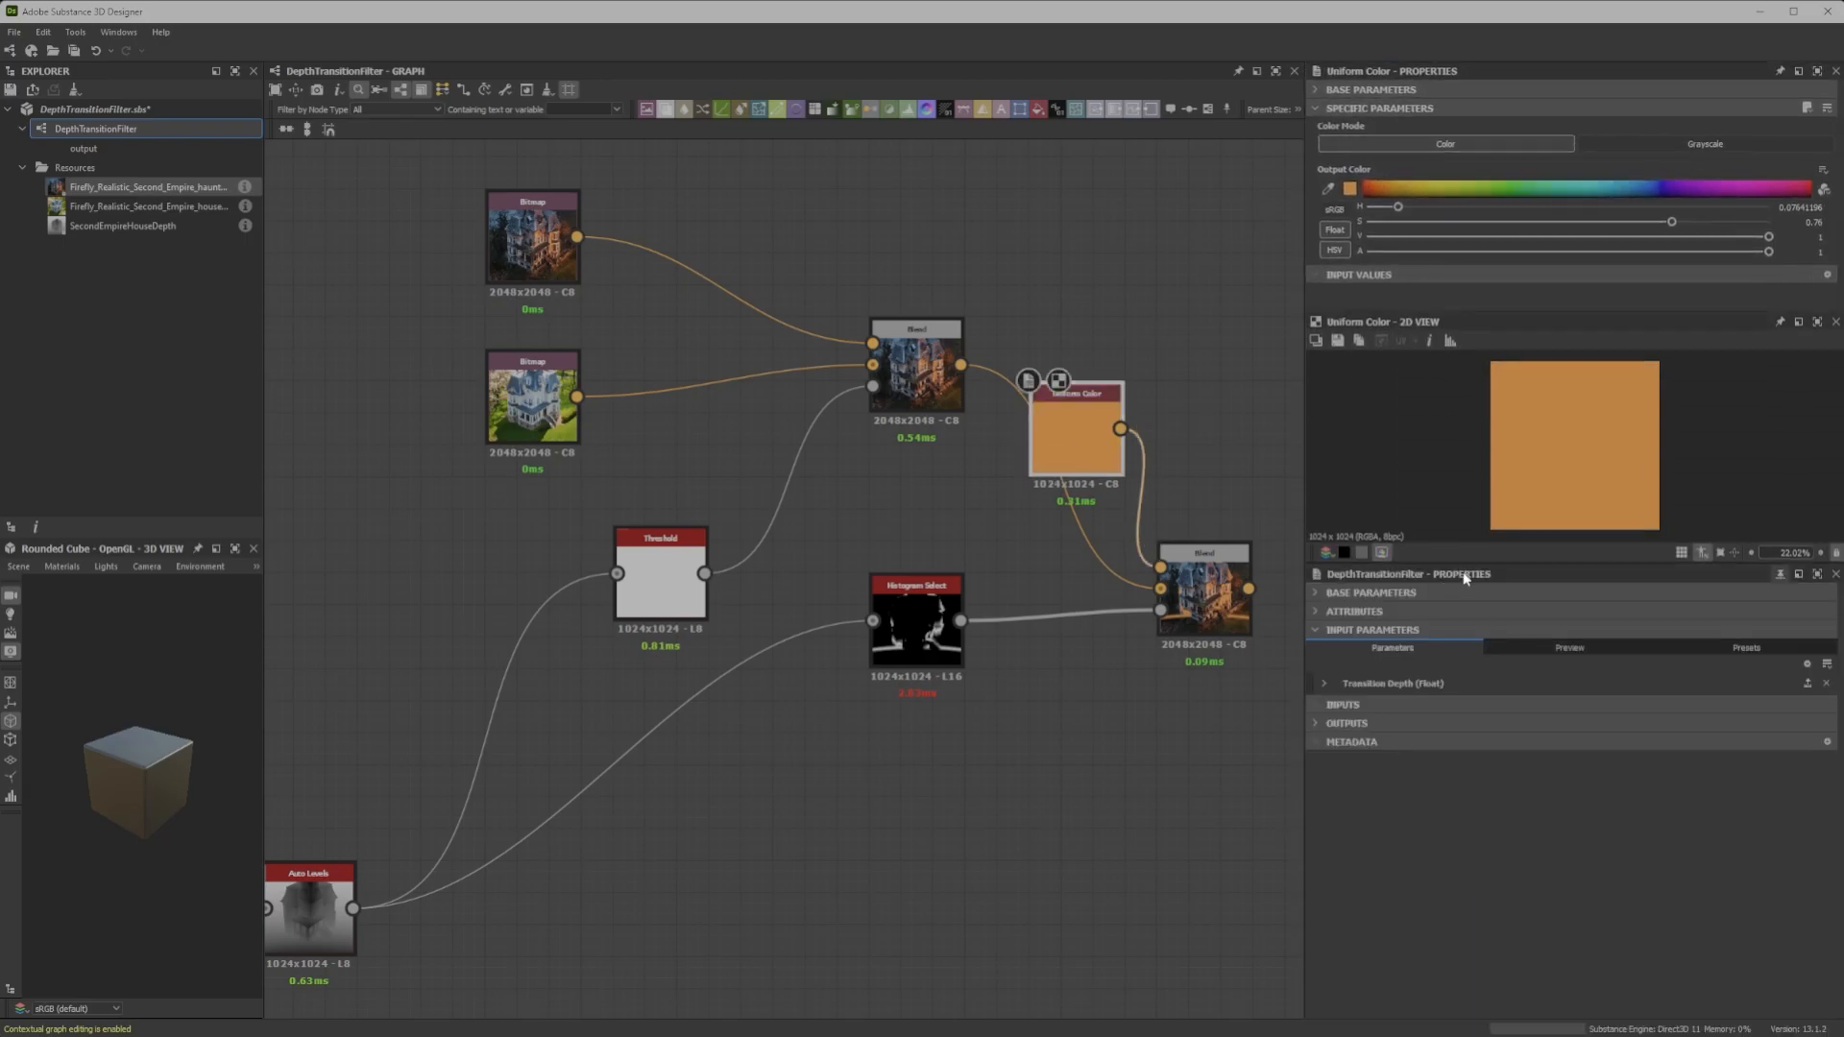
left_click(1584, 653)
left_click_drag(1536, 565, 1534, 793)
Preview the second Blend and test the transition by varying the Transition Depth preview value between 0 and about 0.25
double_click(1213, 603)
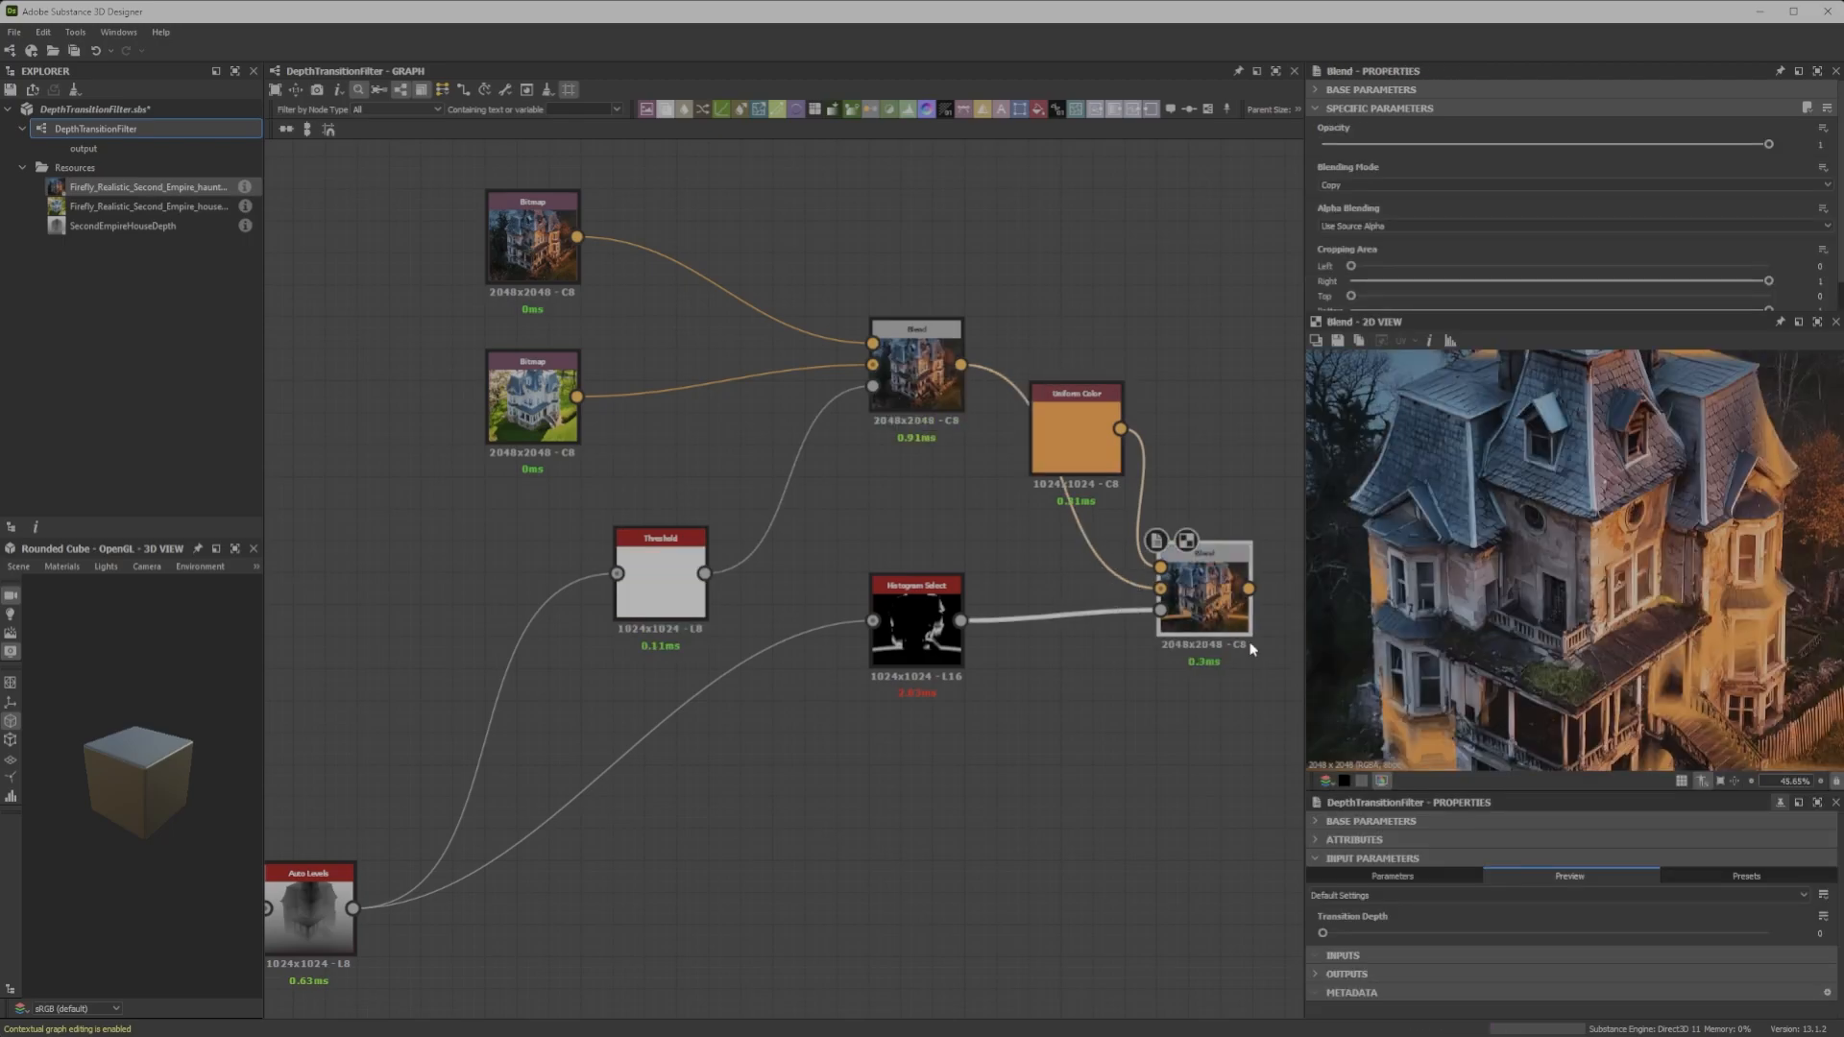
middle_click_drag(1245, 642, 1183, 583)
key("f")
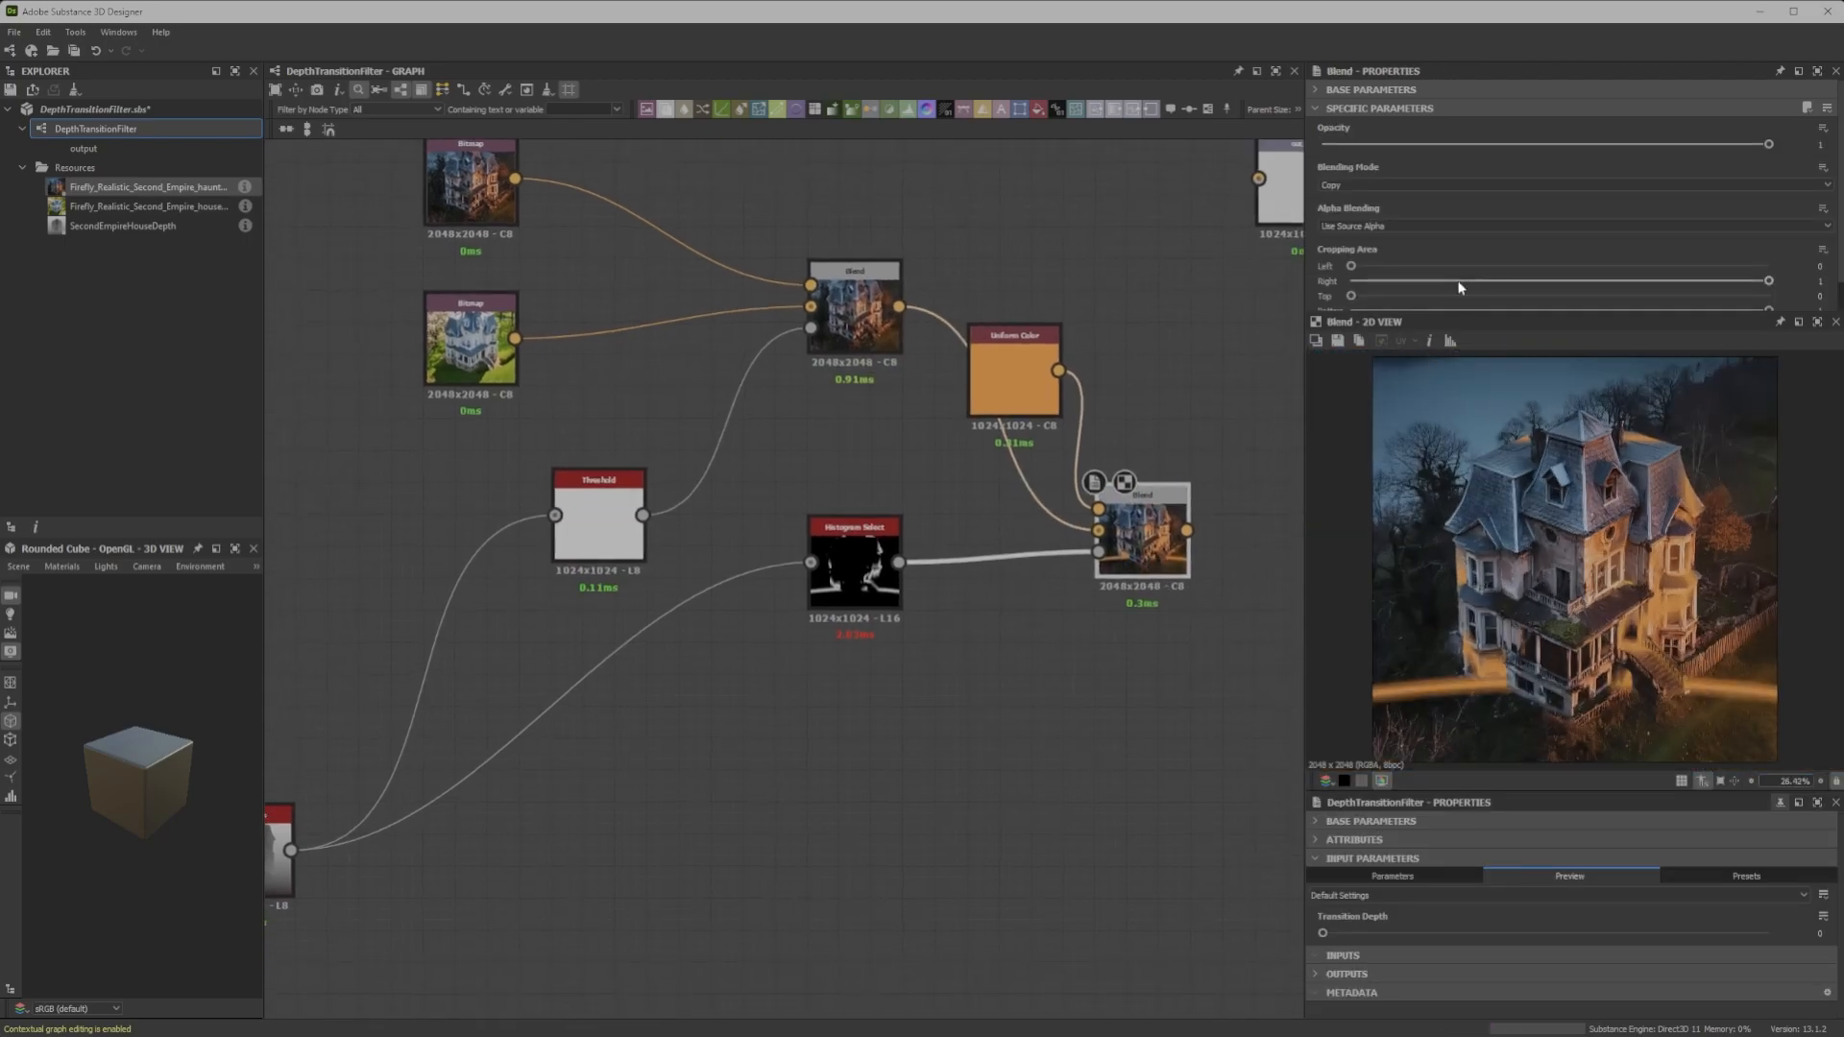
left_click_drag(1322, 932, 1467, 950)
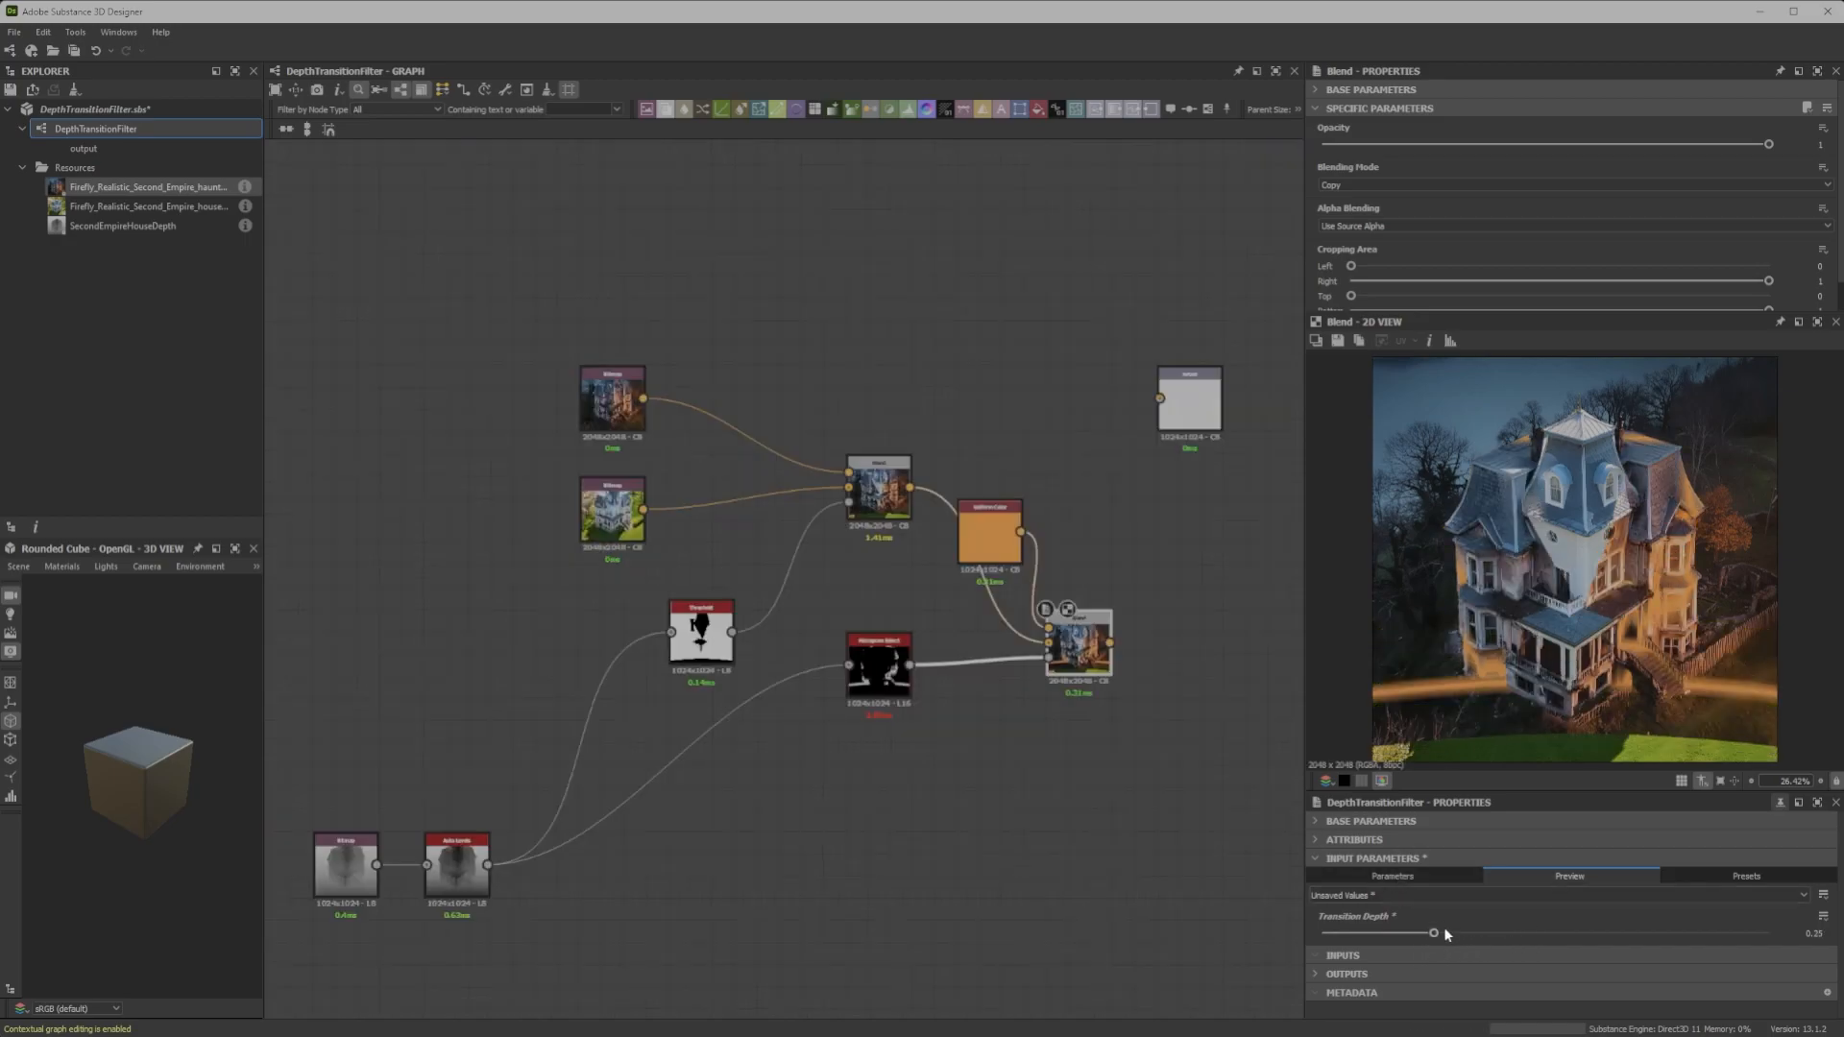
left_click_drag(1443, 926, 1272, 930)
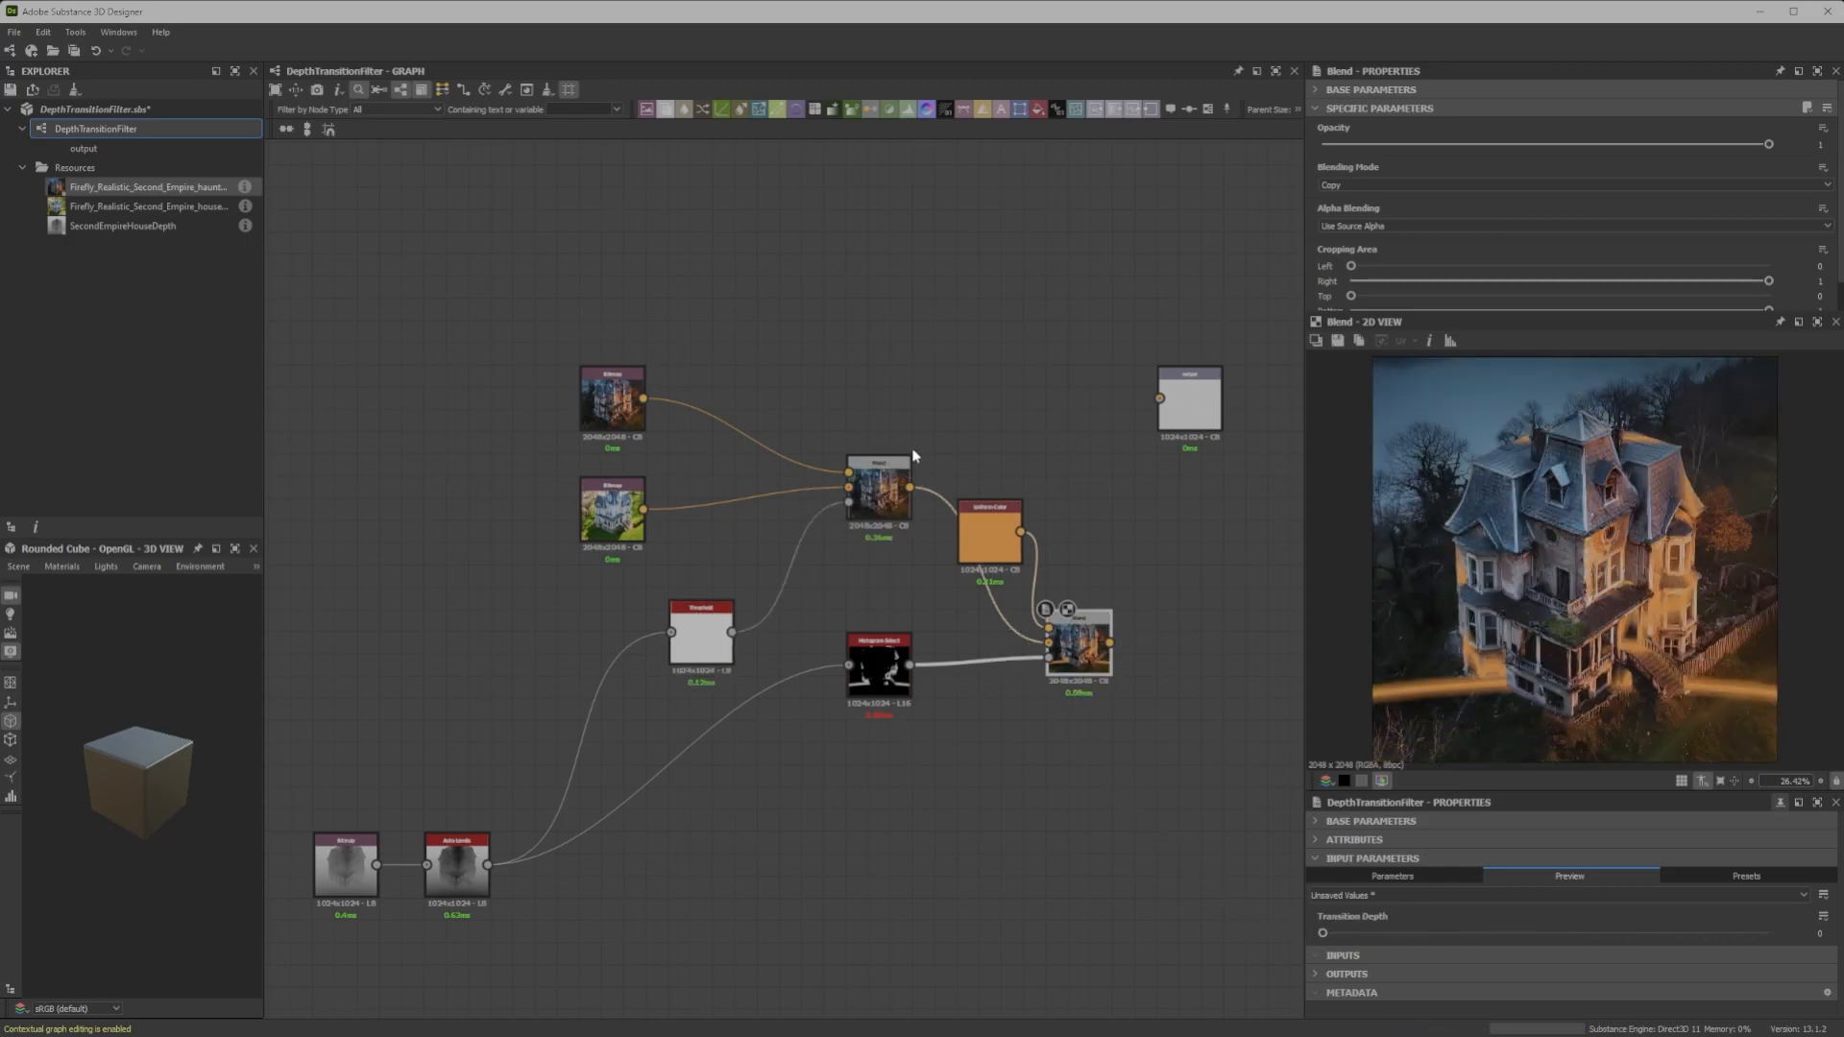
Drive the Histogram Select Position with the Transition Depth input and test it by raising the preview value to 1
scroll(889, 675, "up", 3)
scroll(889, 675, "down", 2)
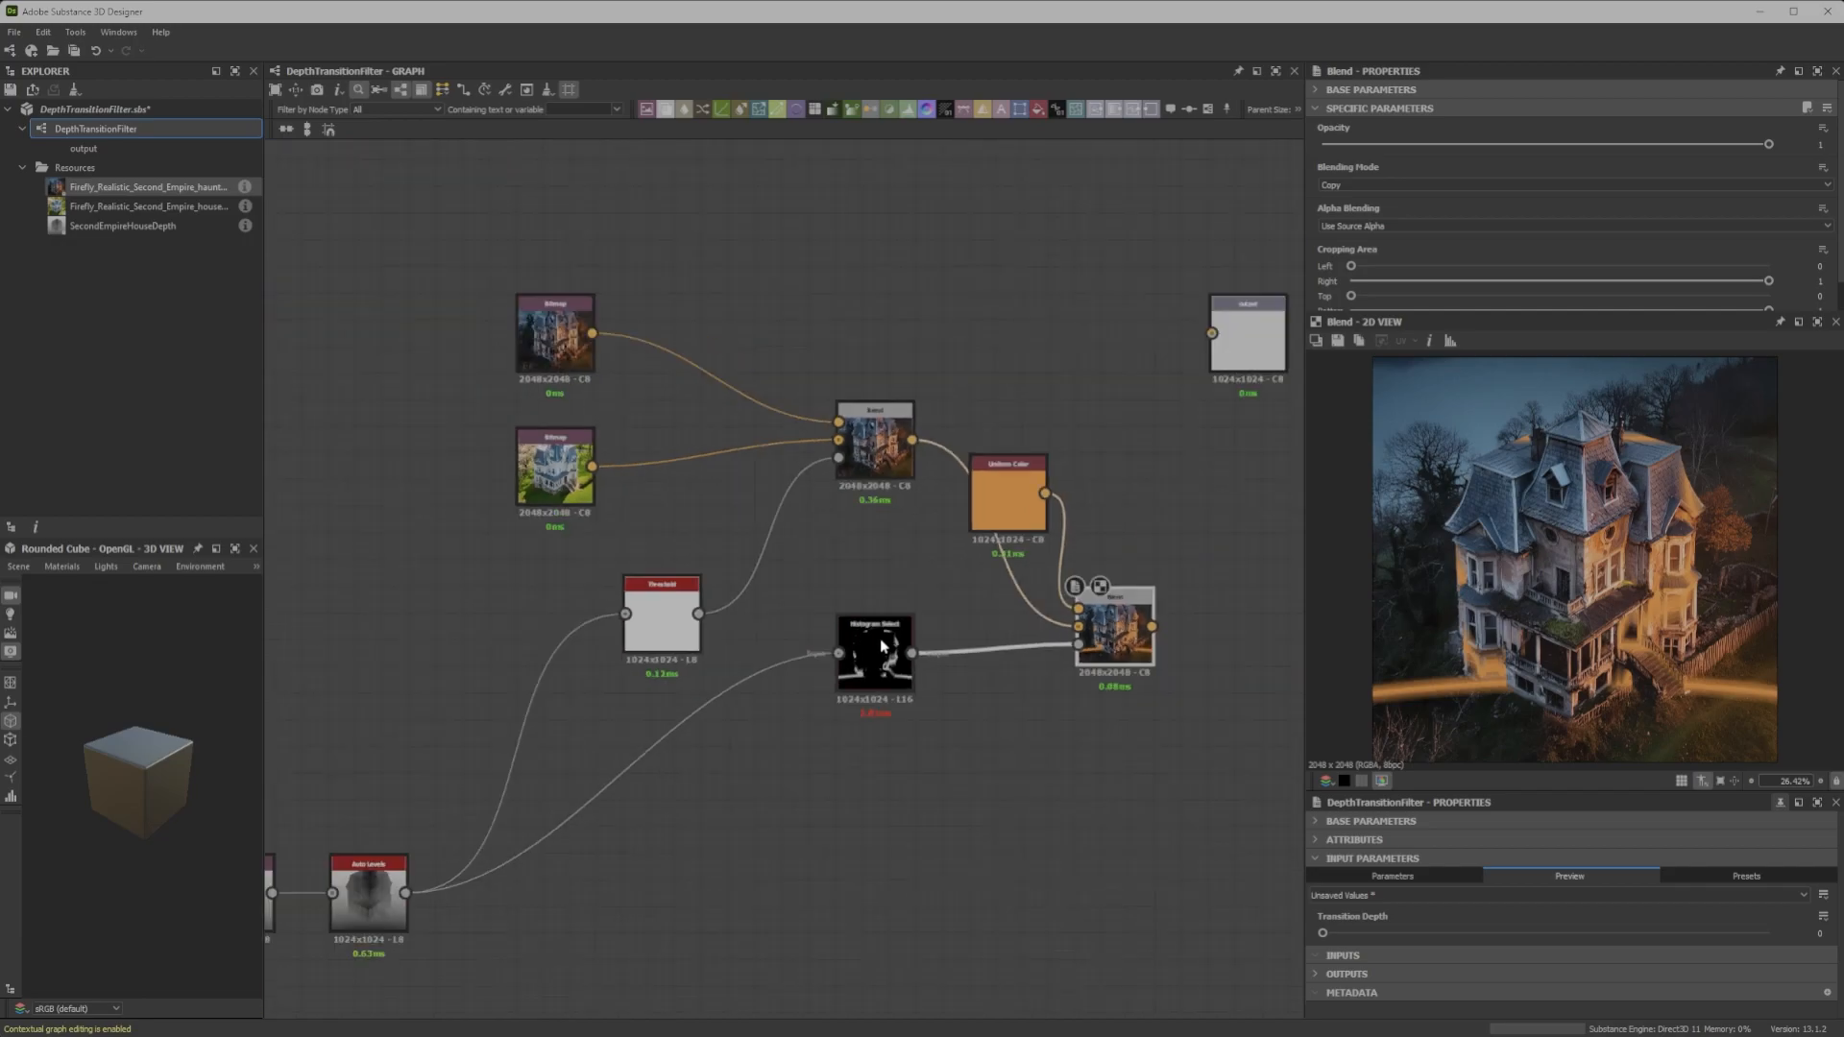
left_click(885, 672)
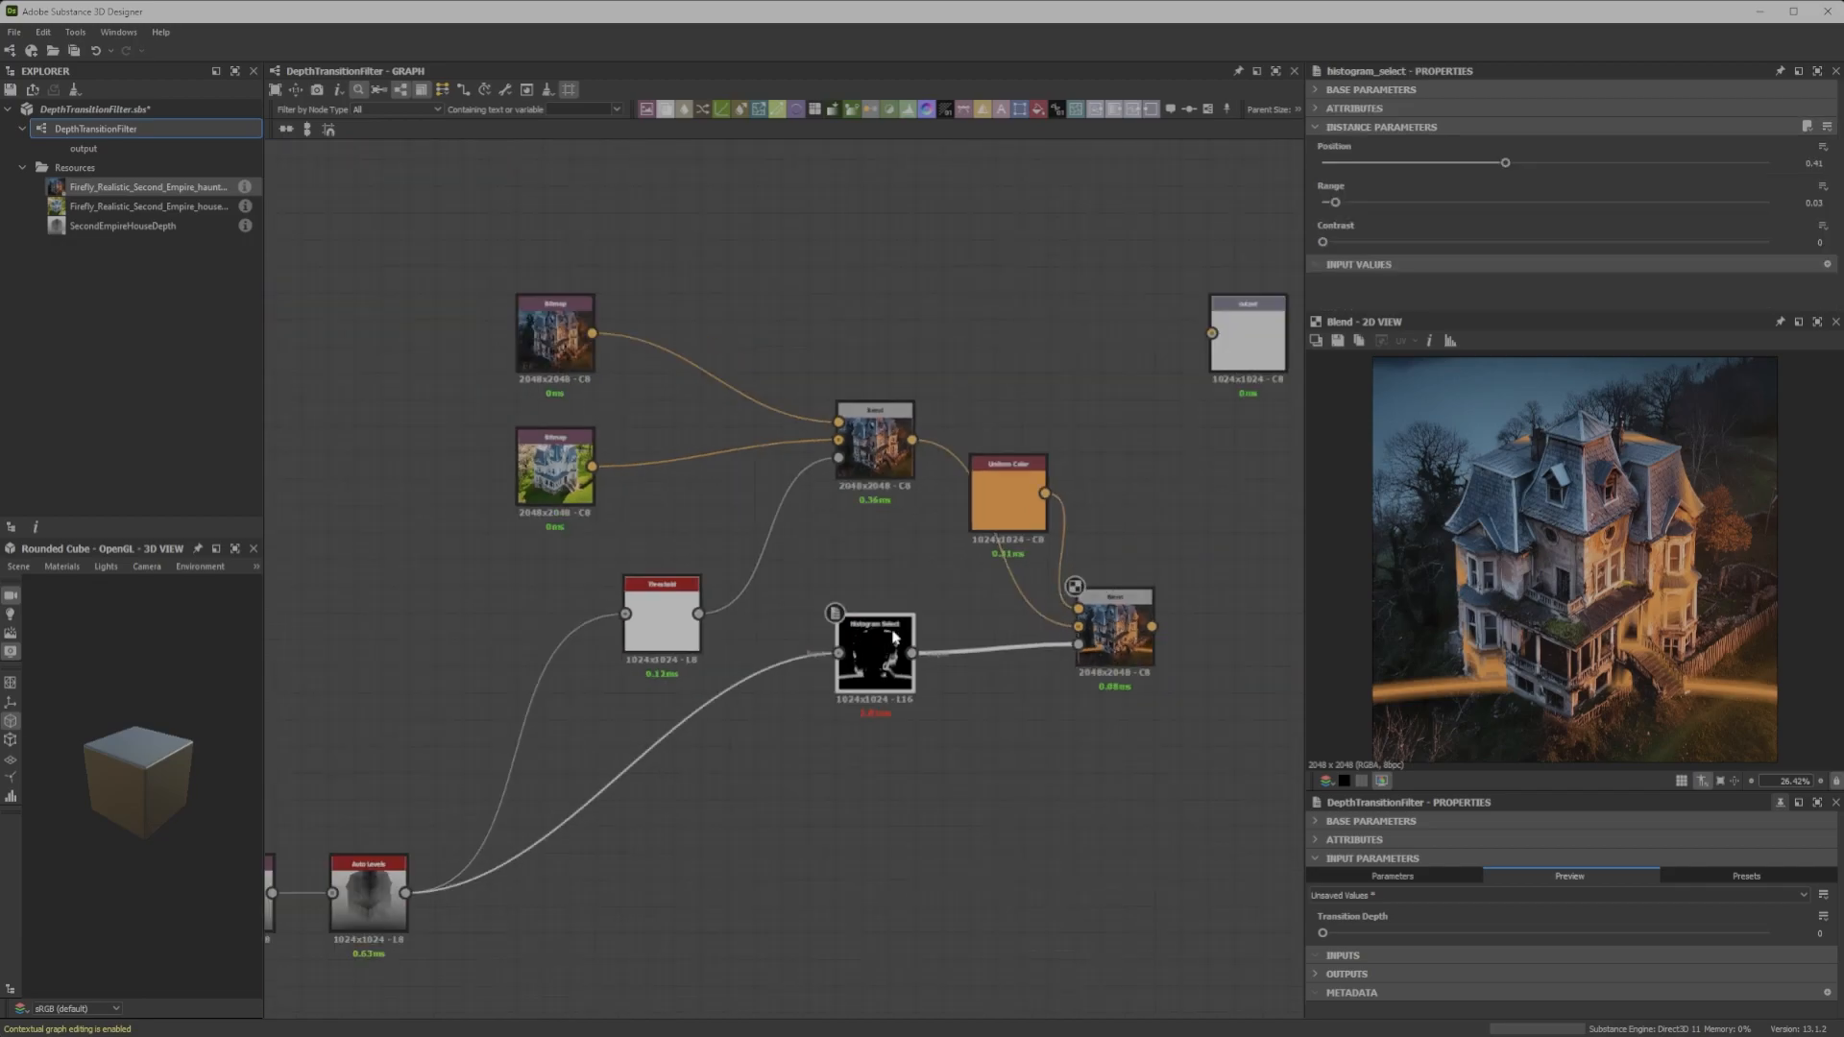
left_click(1822, 149)
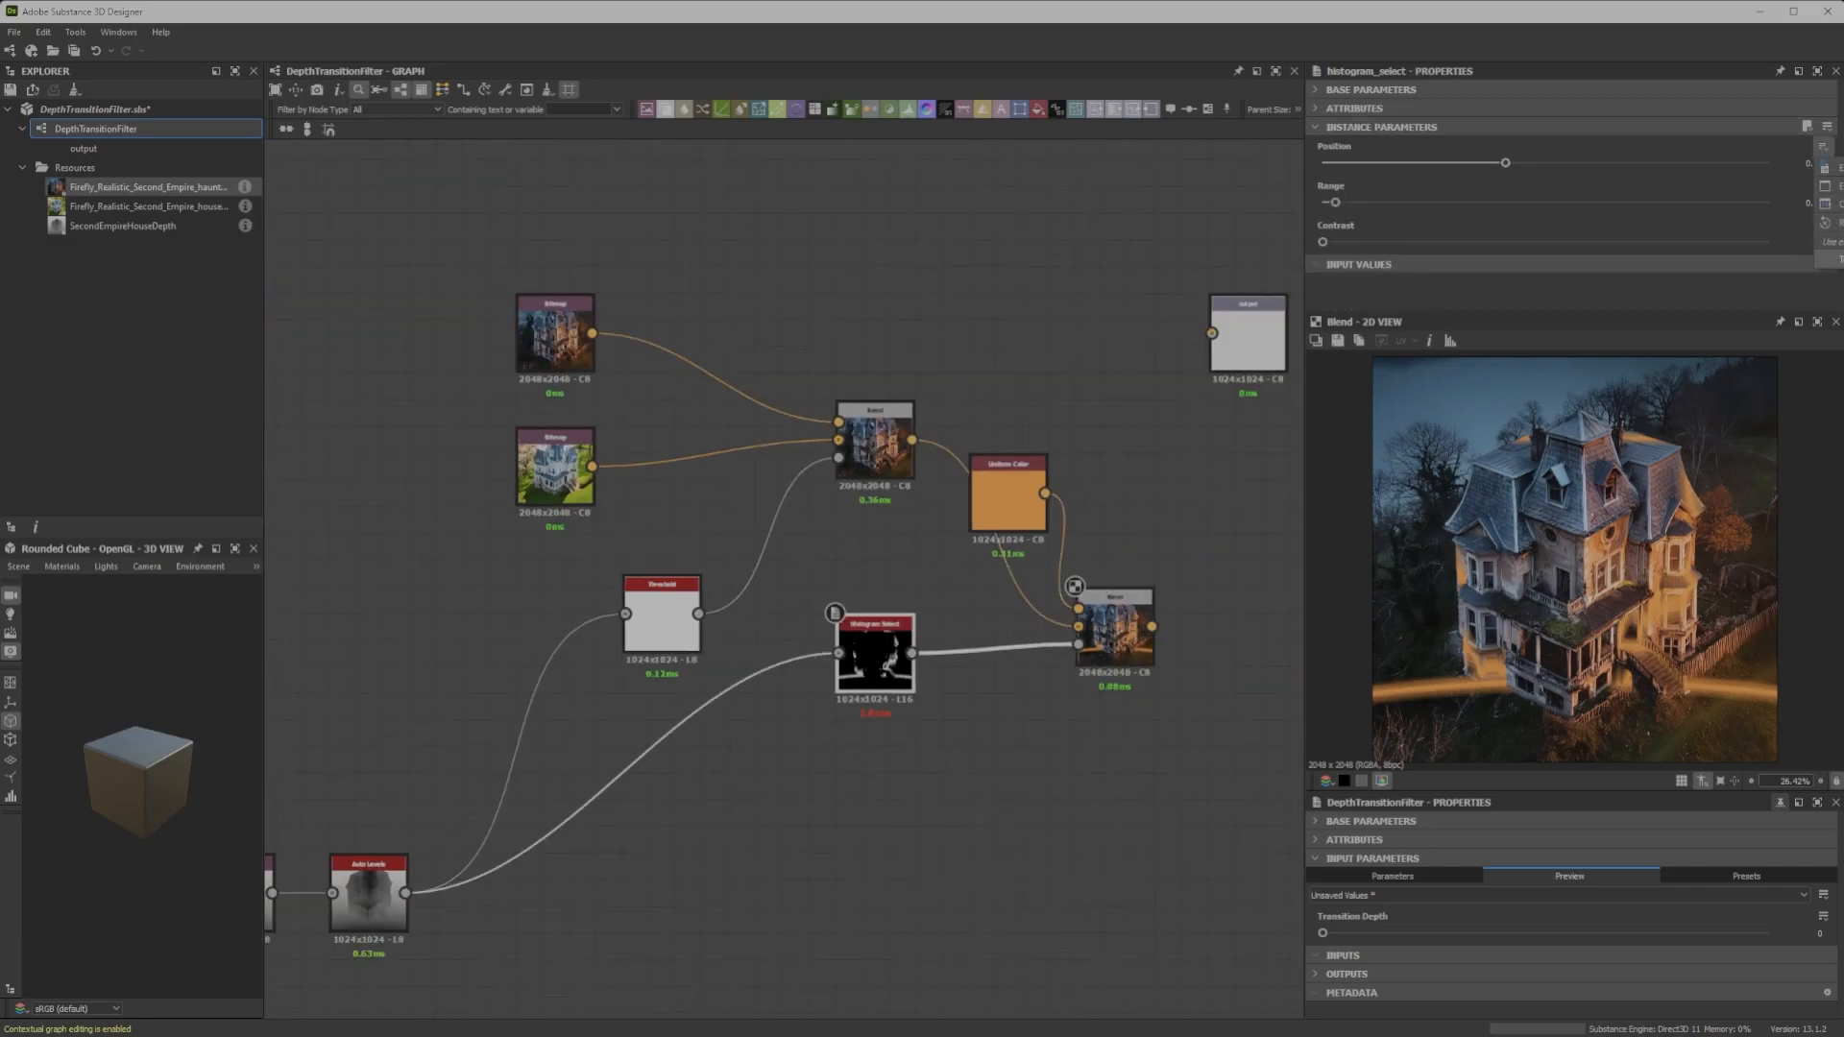
left_click(1833, 260)
left_click_drag(1323, 937, 1802, 946)
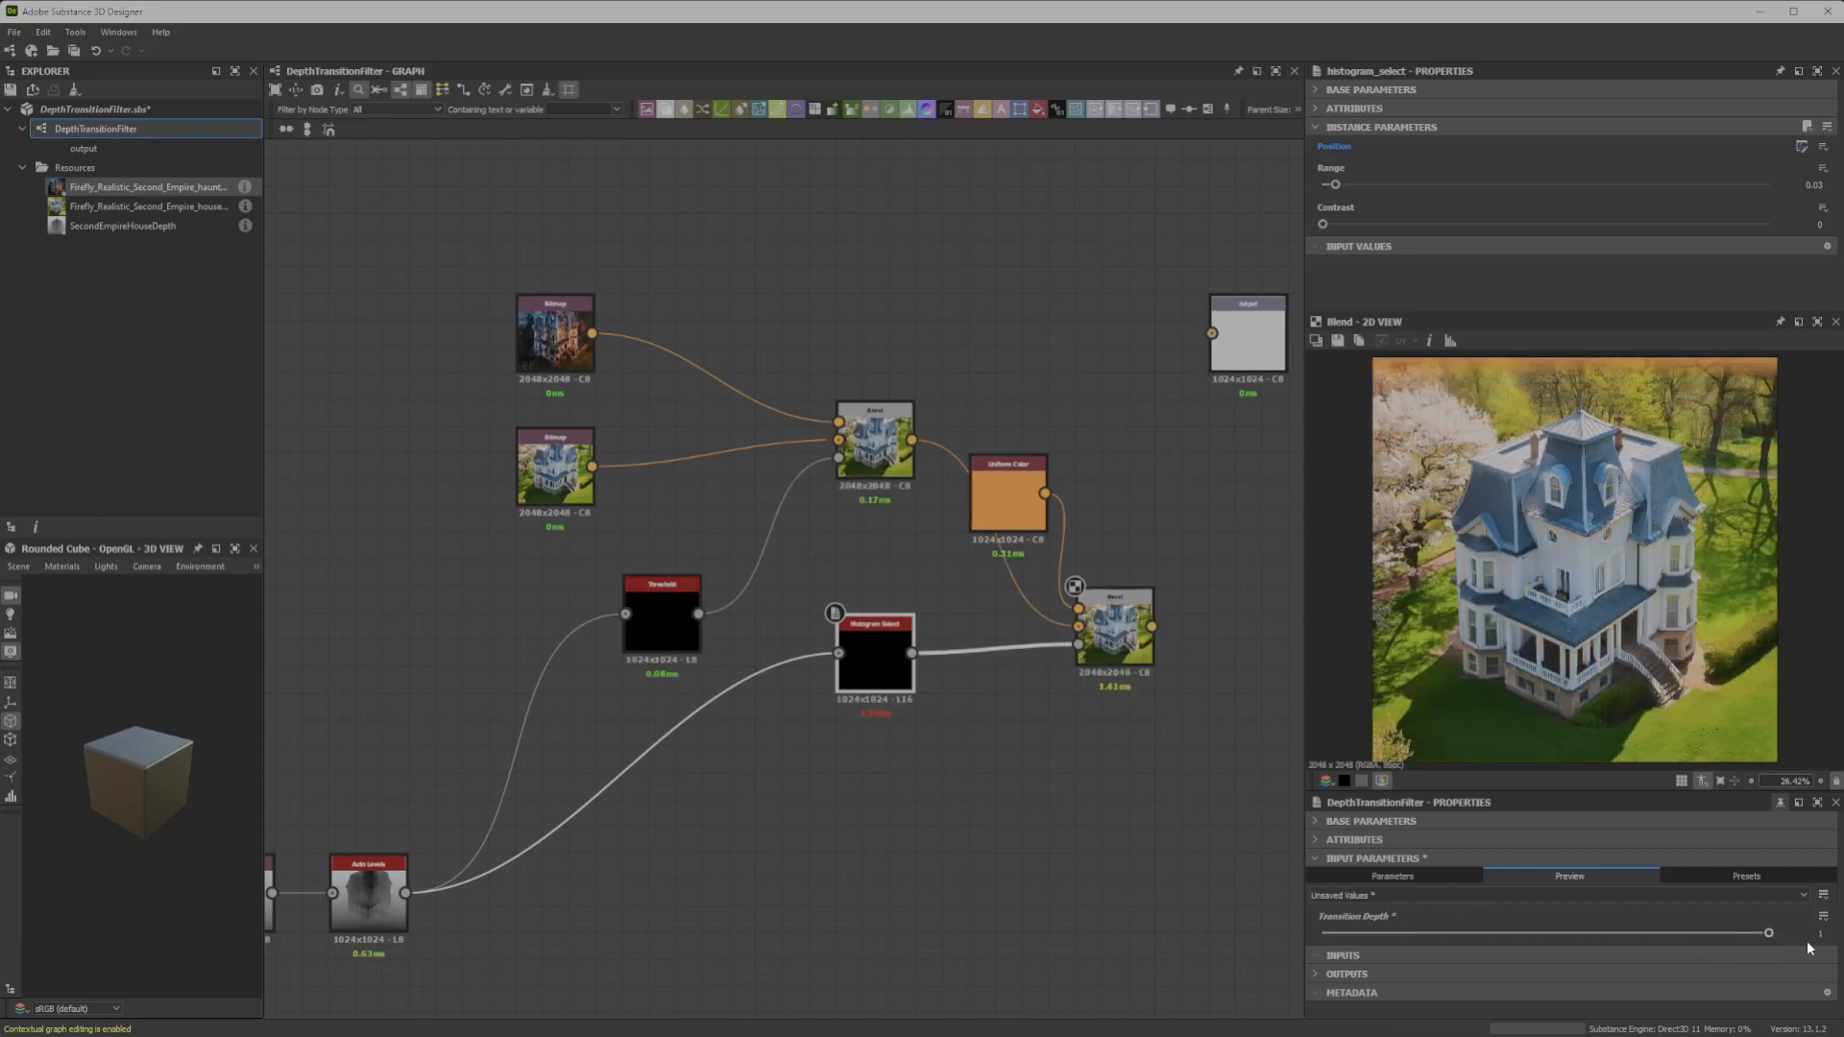
Swap the first Blend's two image connections and set the Transition Depth preview value to 0.32
left_click_drag(781, 352, 731, 476)
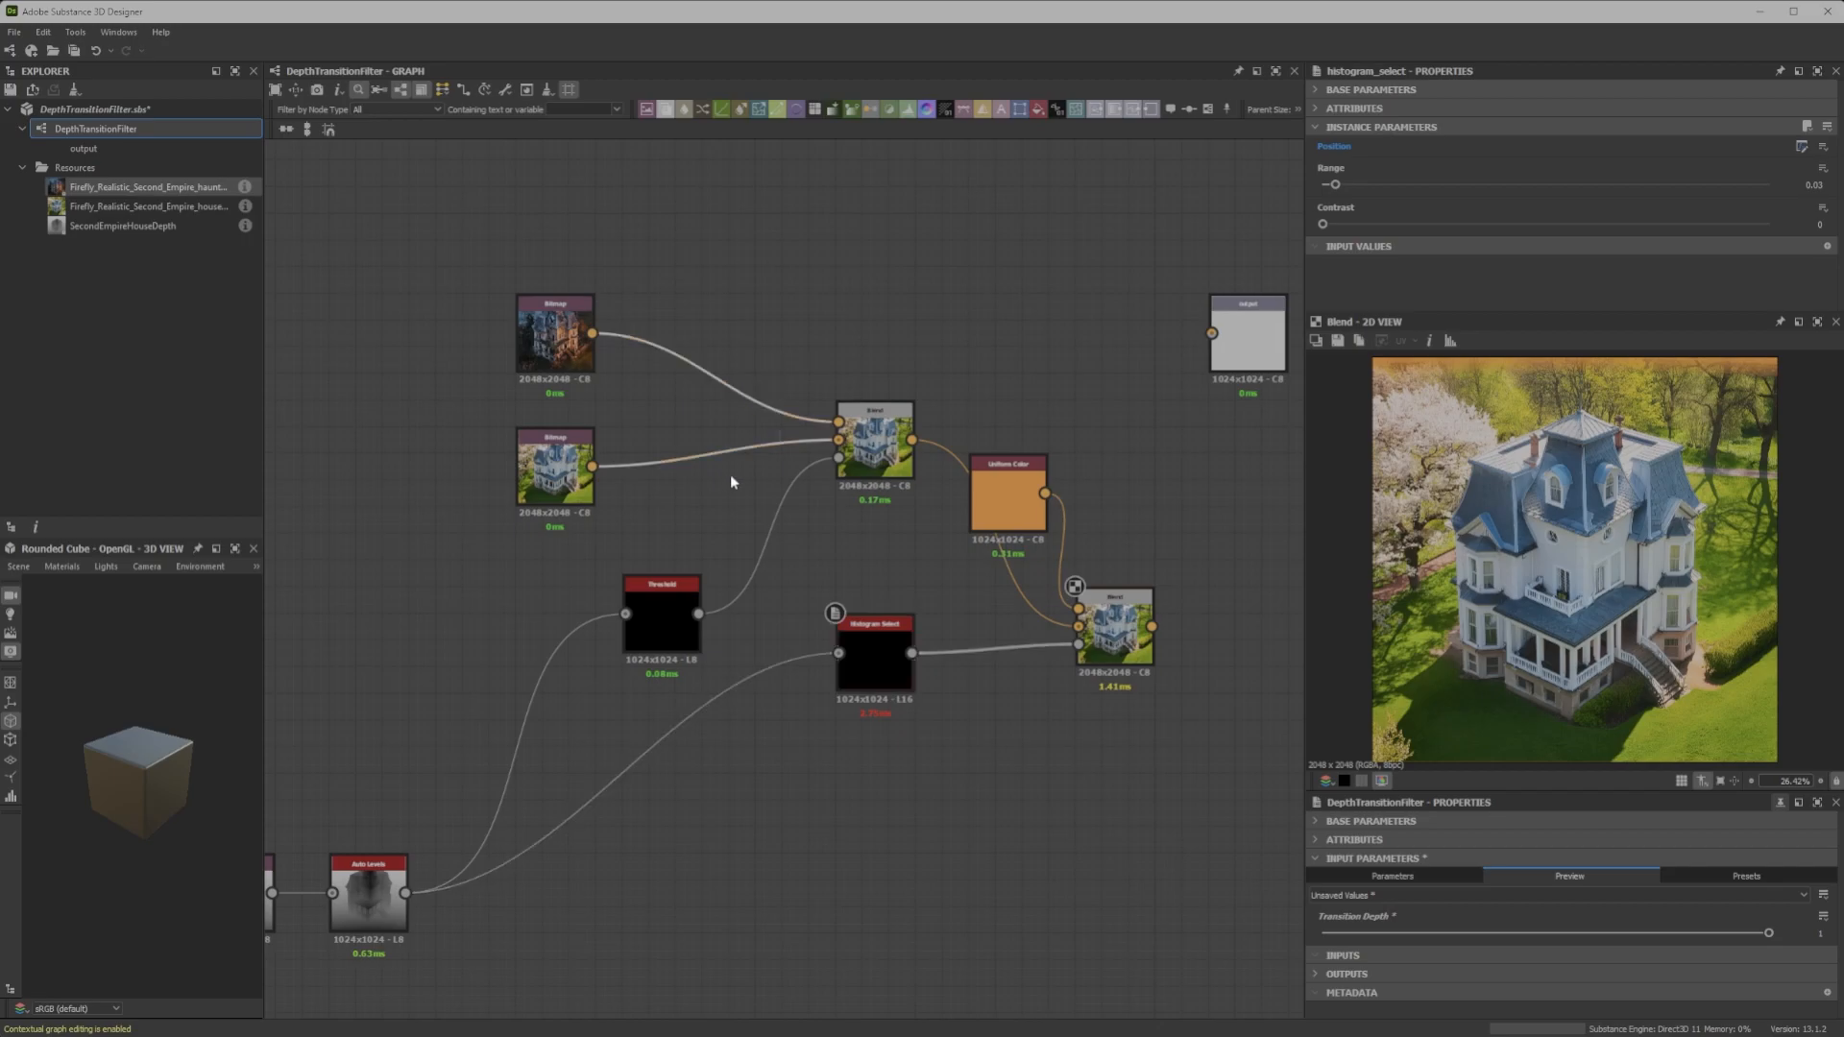
key("x")
left_click_drag(1765, 932, 1465, 927)
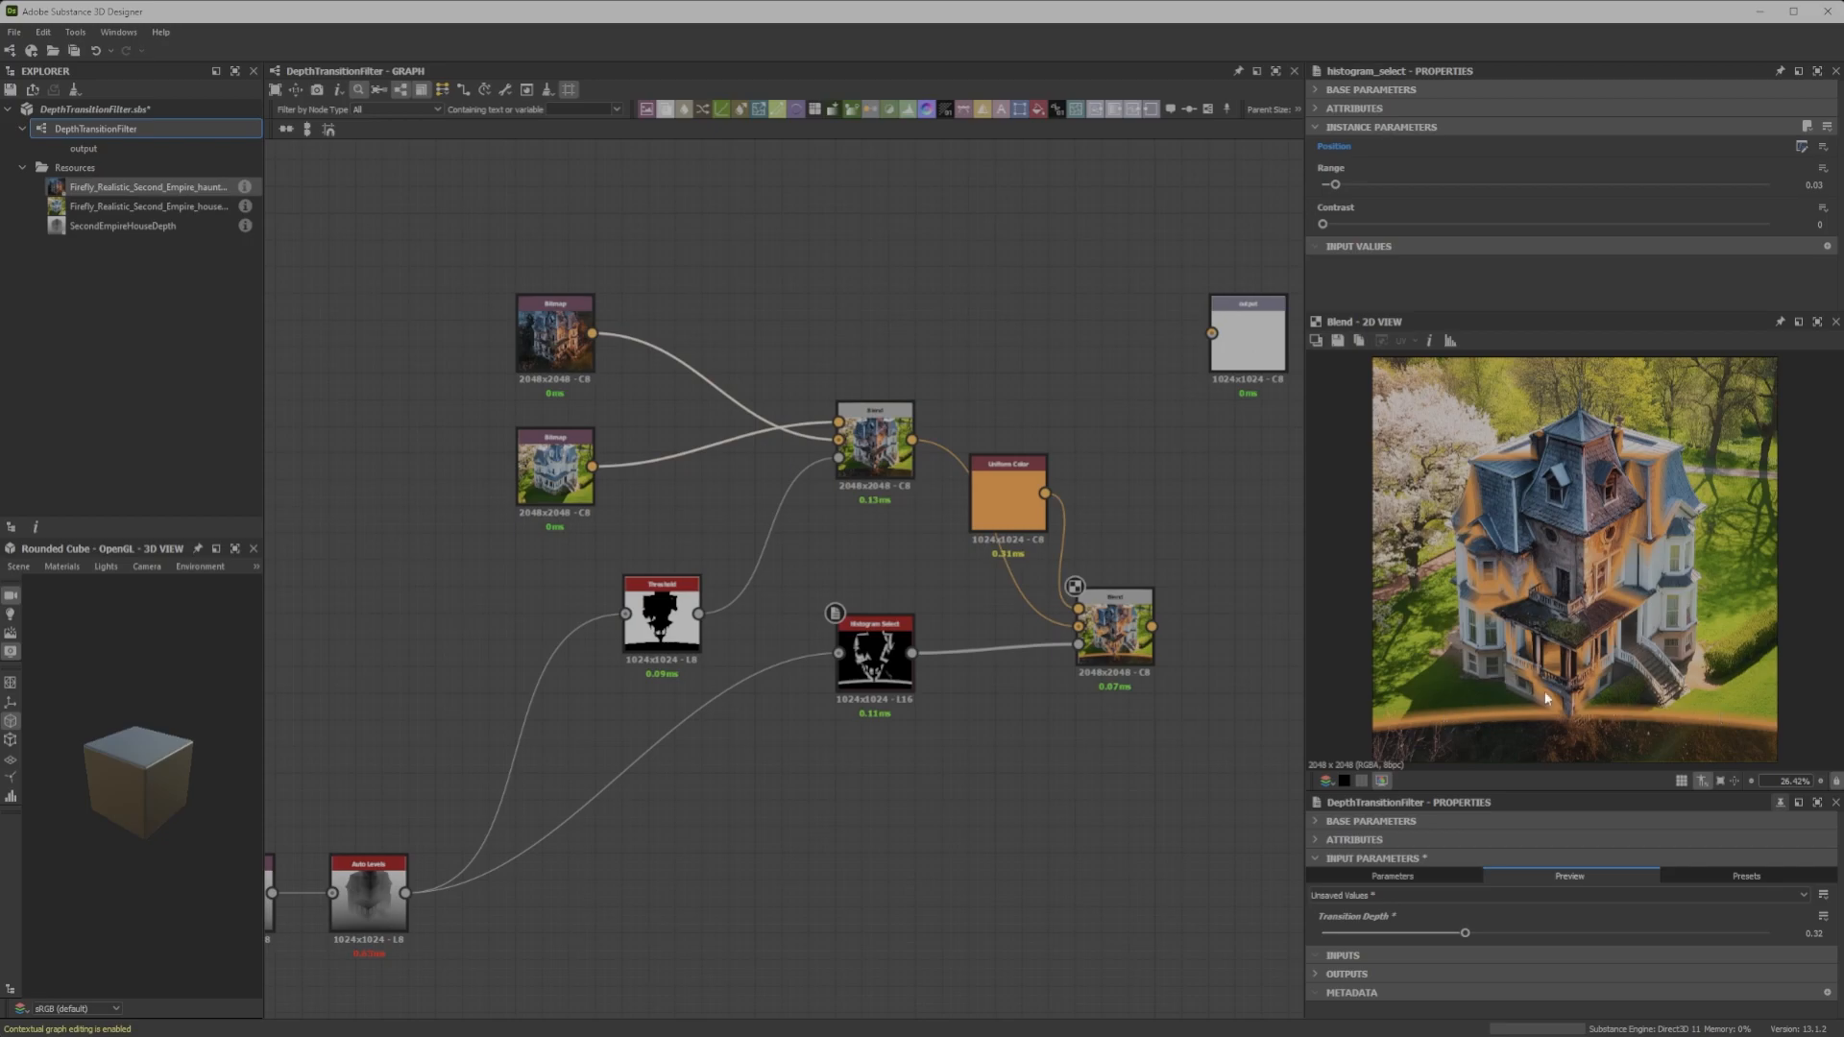
Spread out the graph by moving the second Blend further right, the depth bitmap and Auto Levels further left, and Histogram Select below Threshold
middle_click_drag(1065, 499, 845, 518)
left_click_drag(898, 639, 1060, 620)
middle_click_drag(739, 684, 946, 599)
middle_click_drag(676, 660, 869, 597)
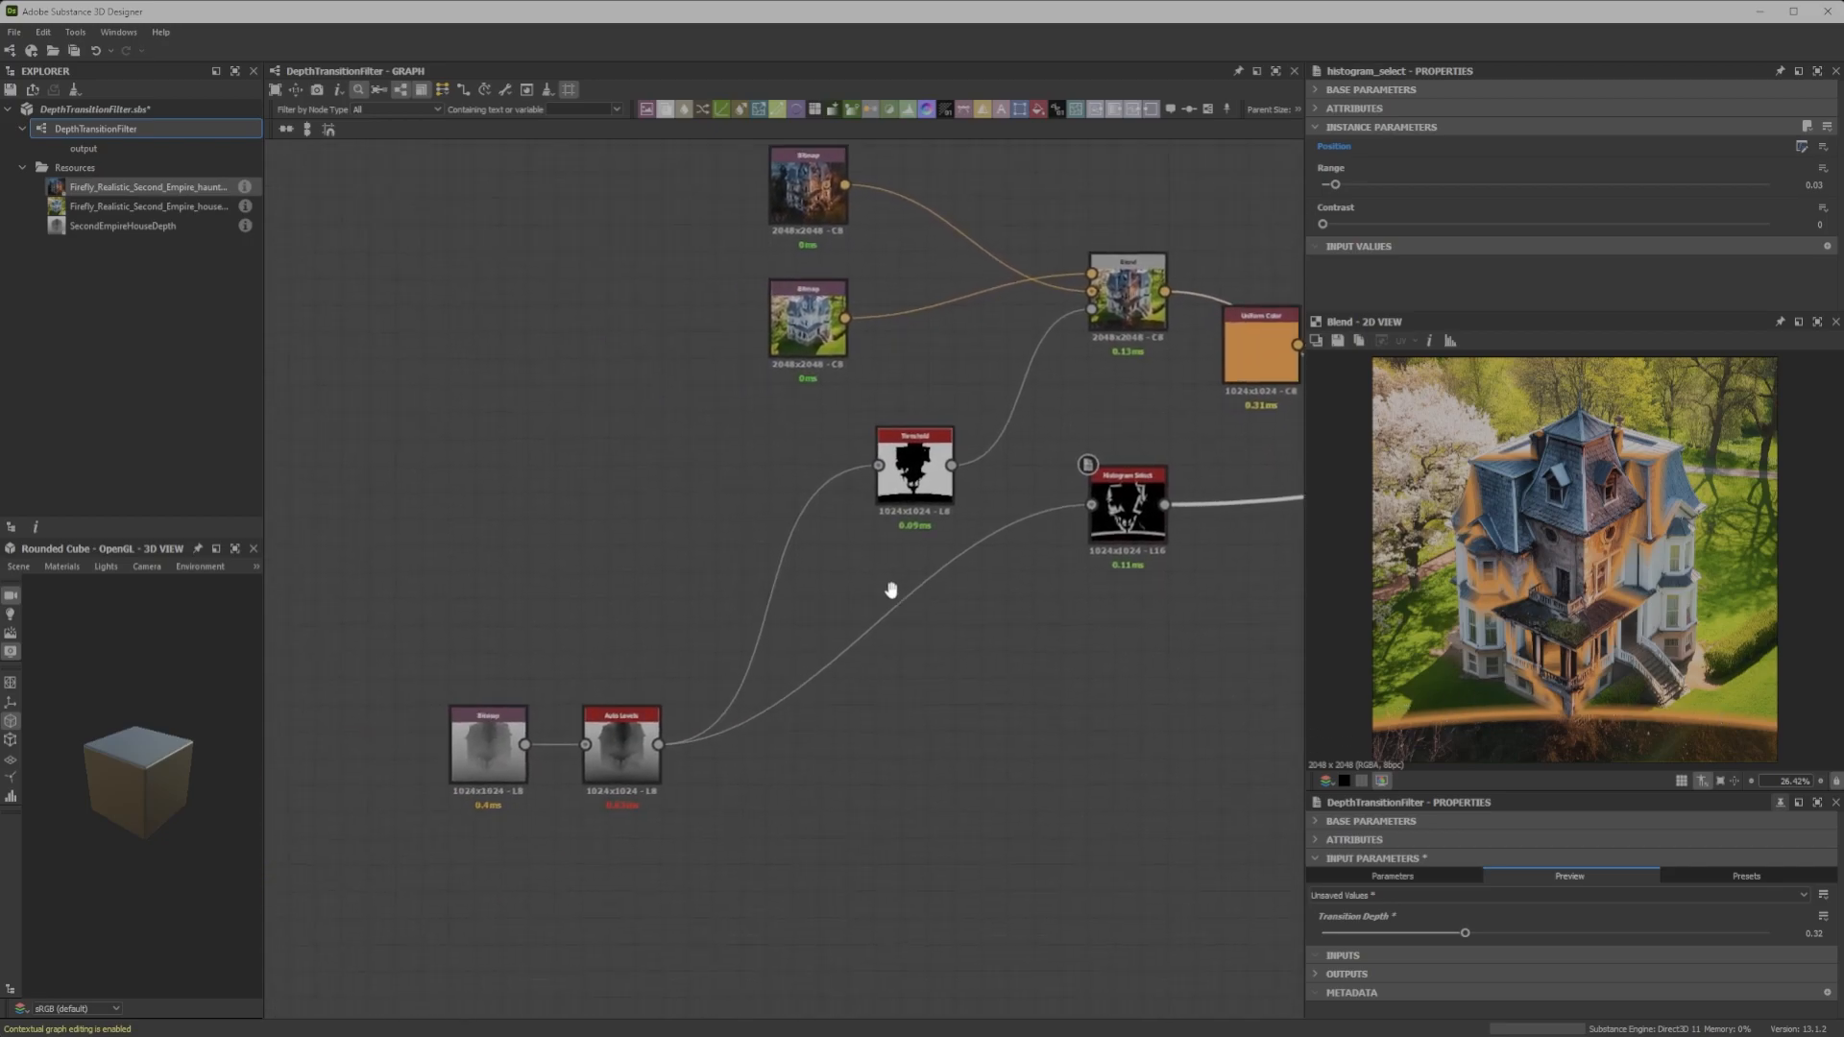
left_click_drag(435, 674, 678, 849)
left_click_drag(574, 759, 440, 736)
left_click_drag(1081, 523, 867, 710)
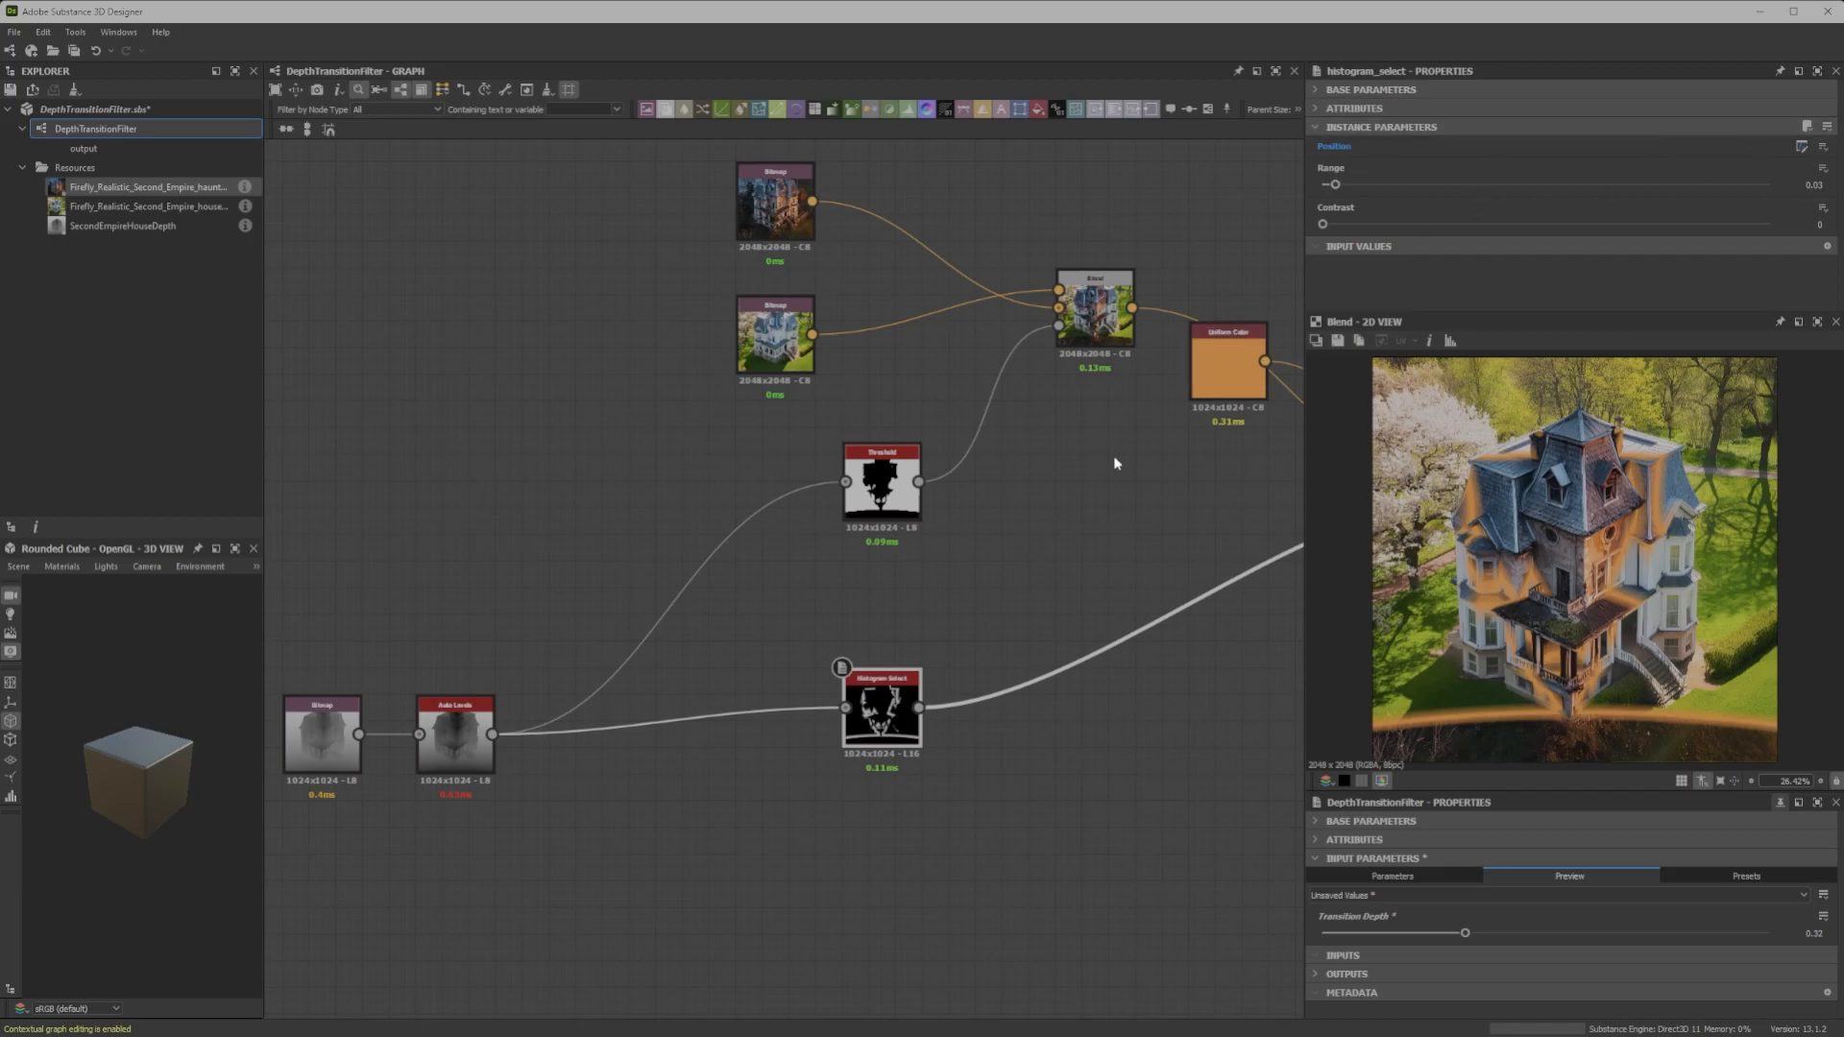
Set the Histogram Select Range to 0.01 for a thinner transition edge
scroll(888, 706, "up", 1)
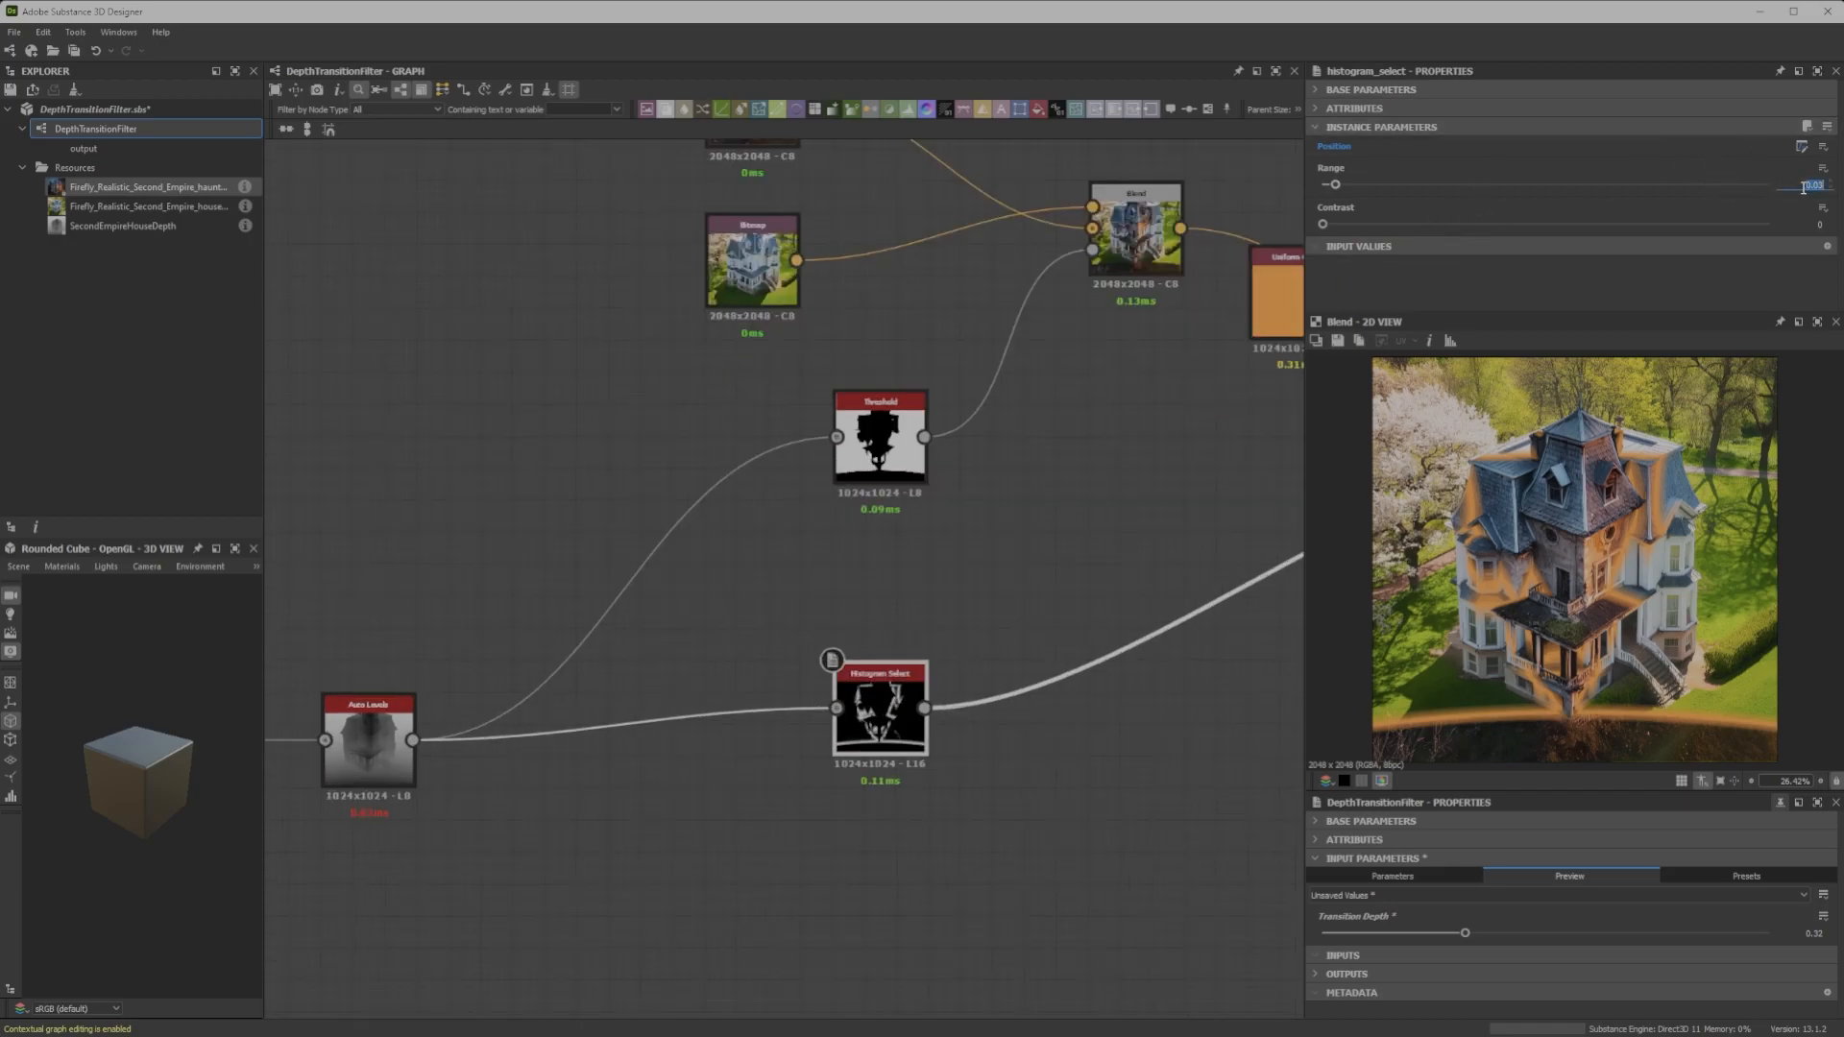
key("Return")
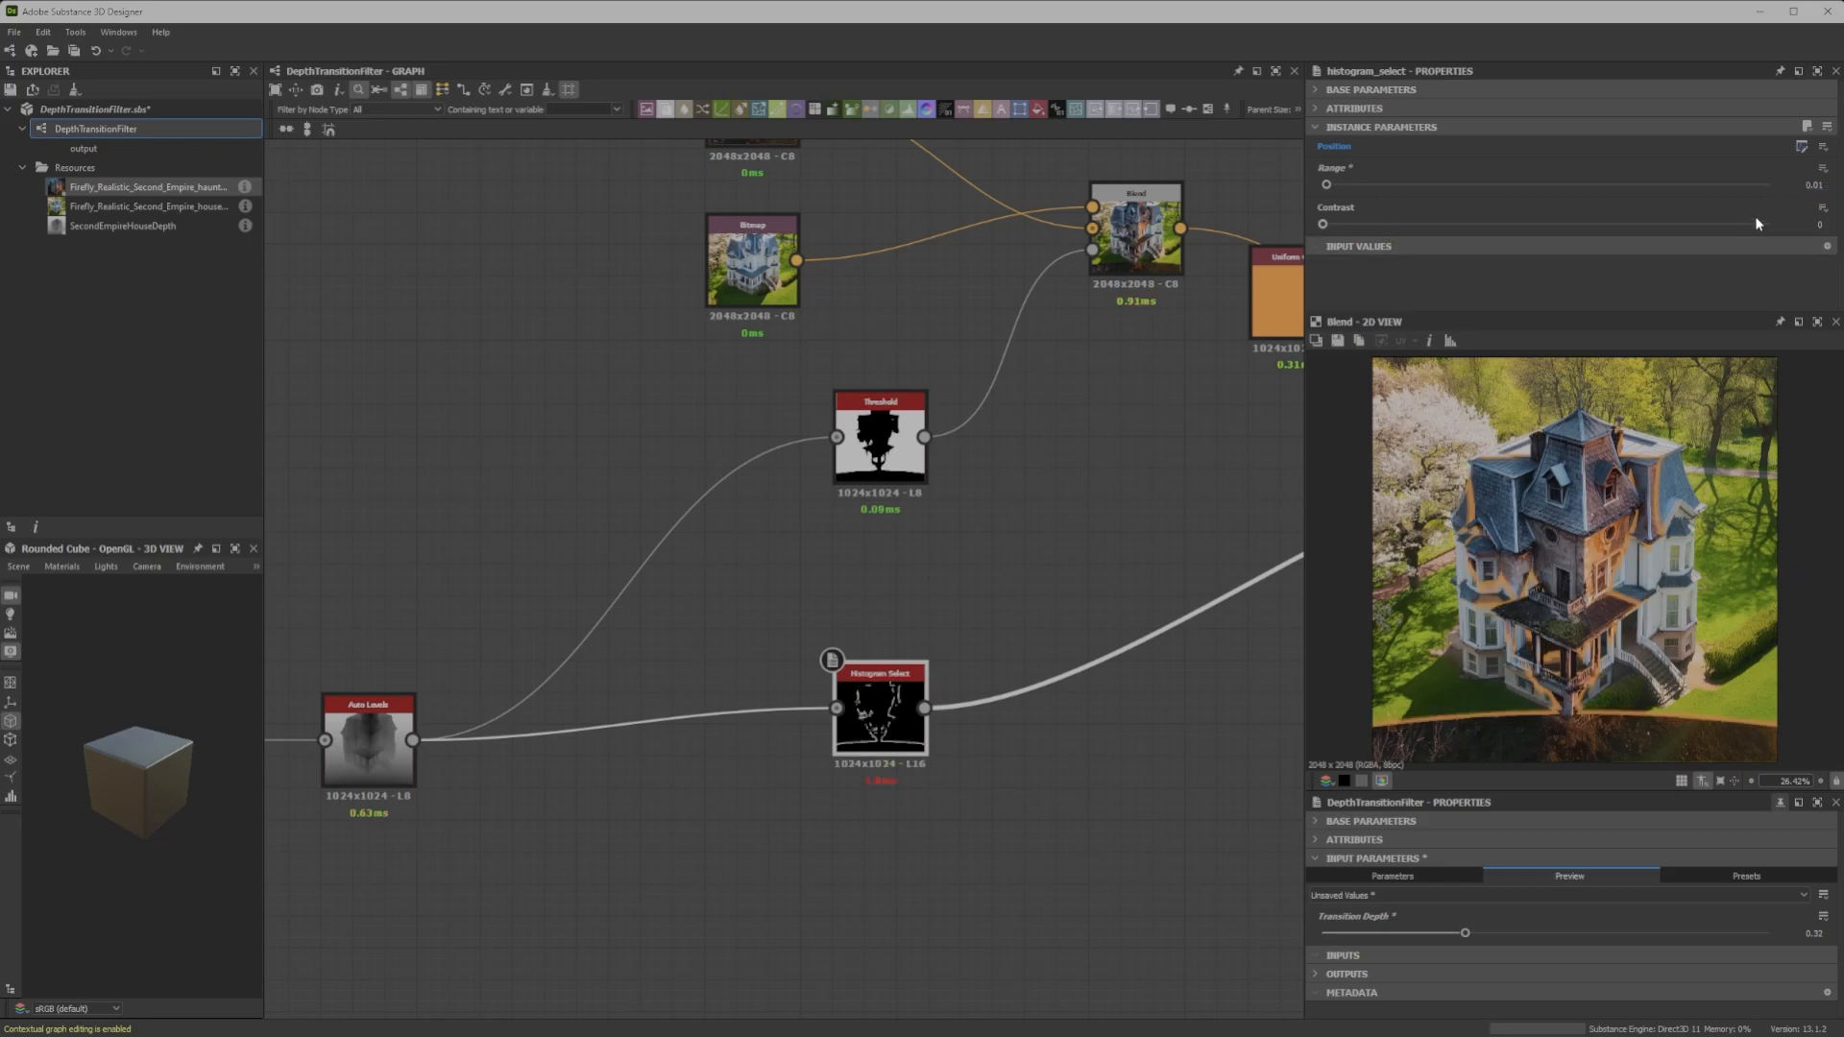
Move the Uniform Color node up and to the right and change its output to a fully saturated, full-brightness yellow
middle_click_drag(1131, 357, 790, 360)
left_click_drag(938, 303, 1024, 257)
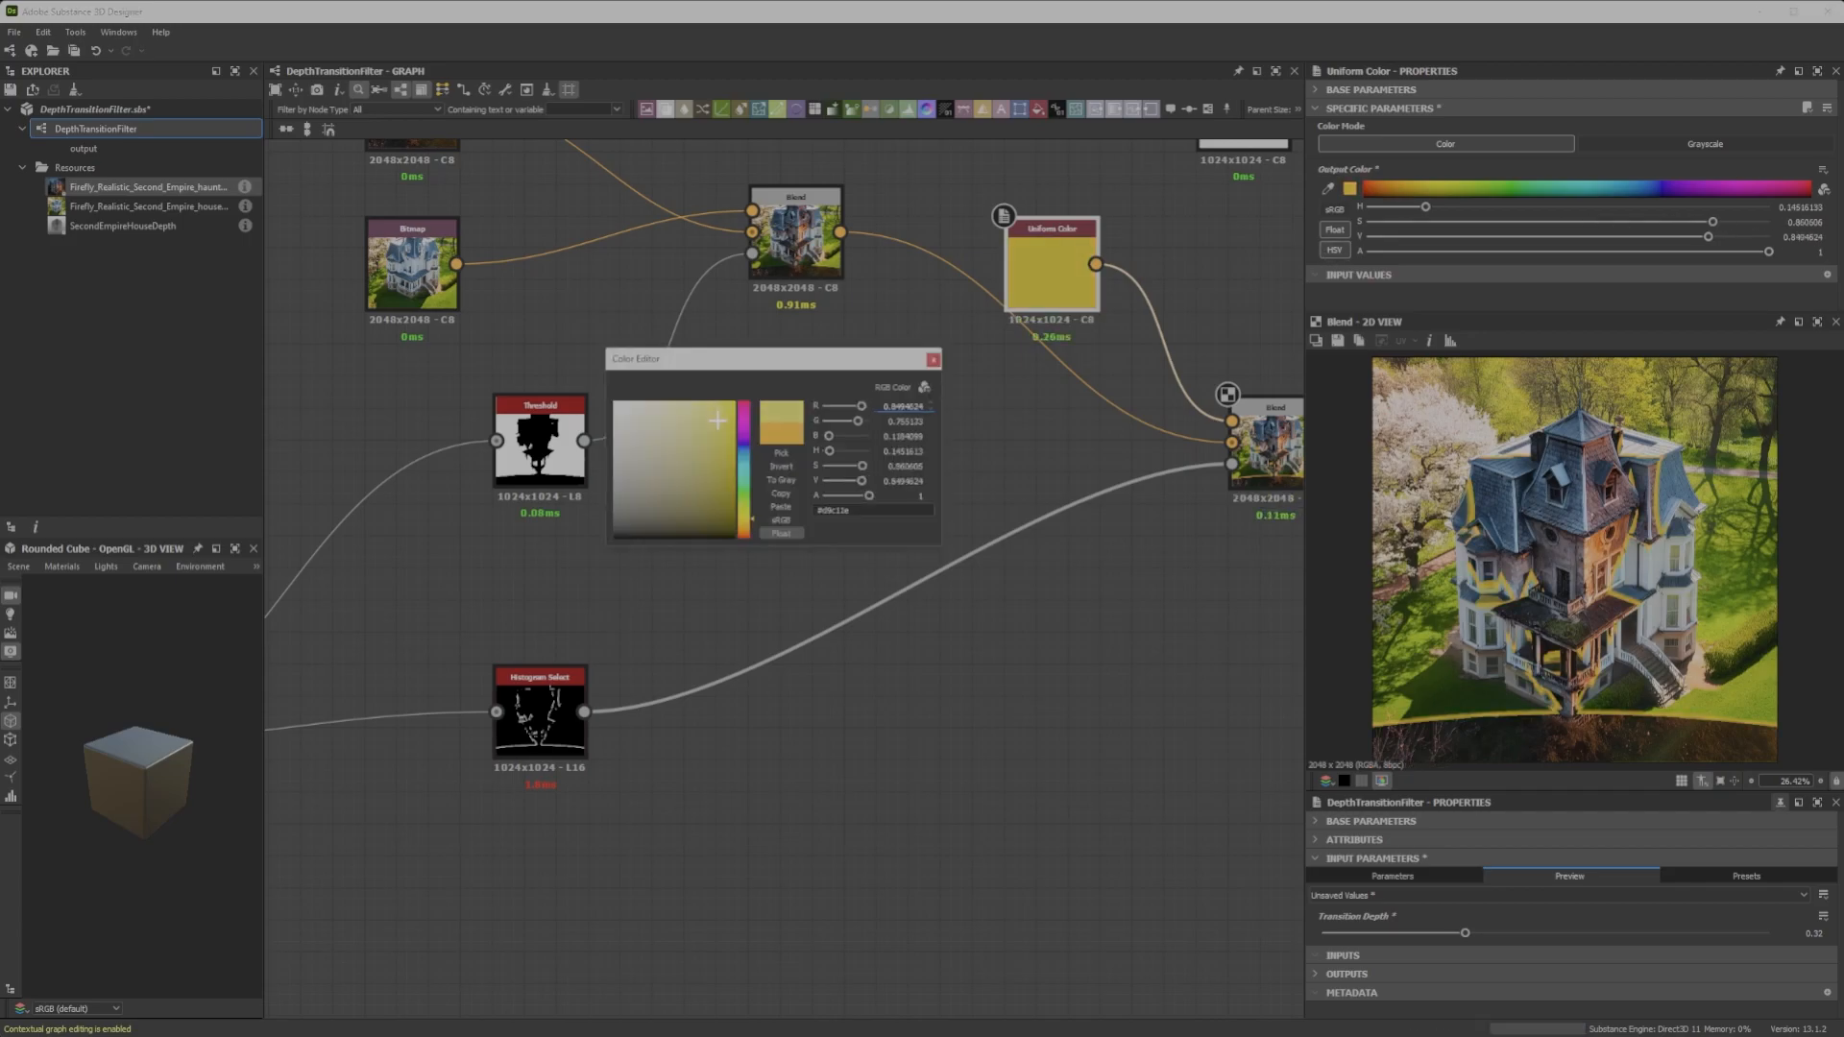
left_click_drag(717, 417, 751, 386)
left_click(935, 359)
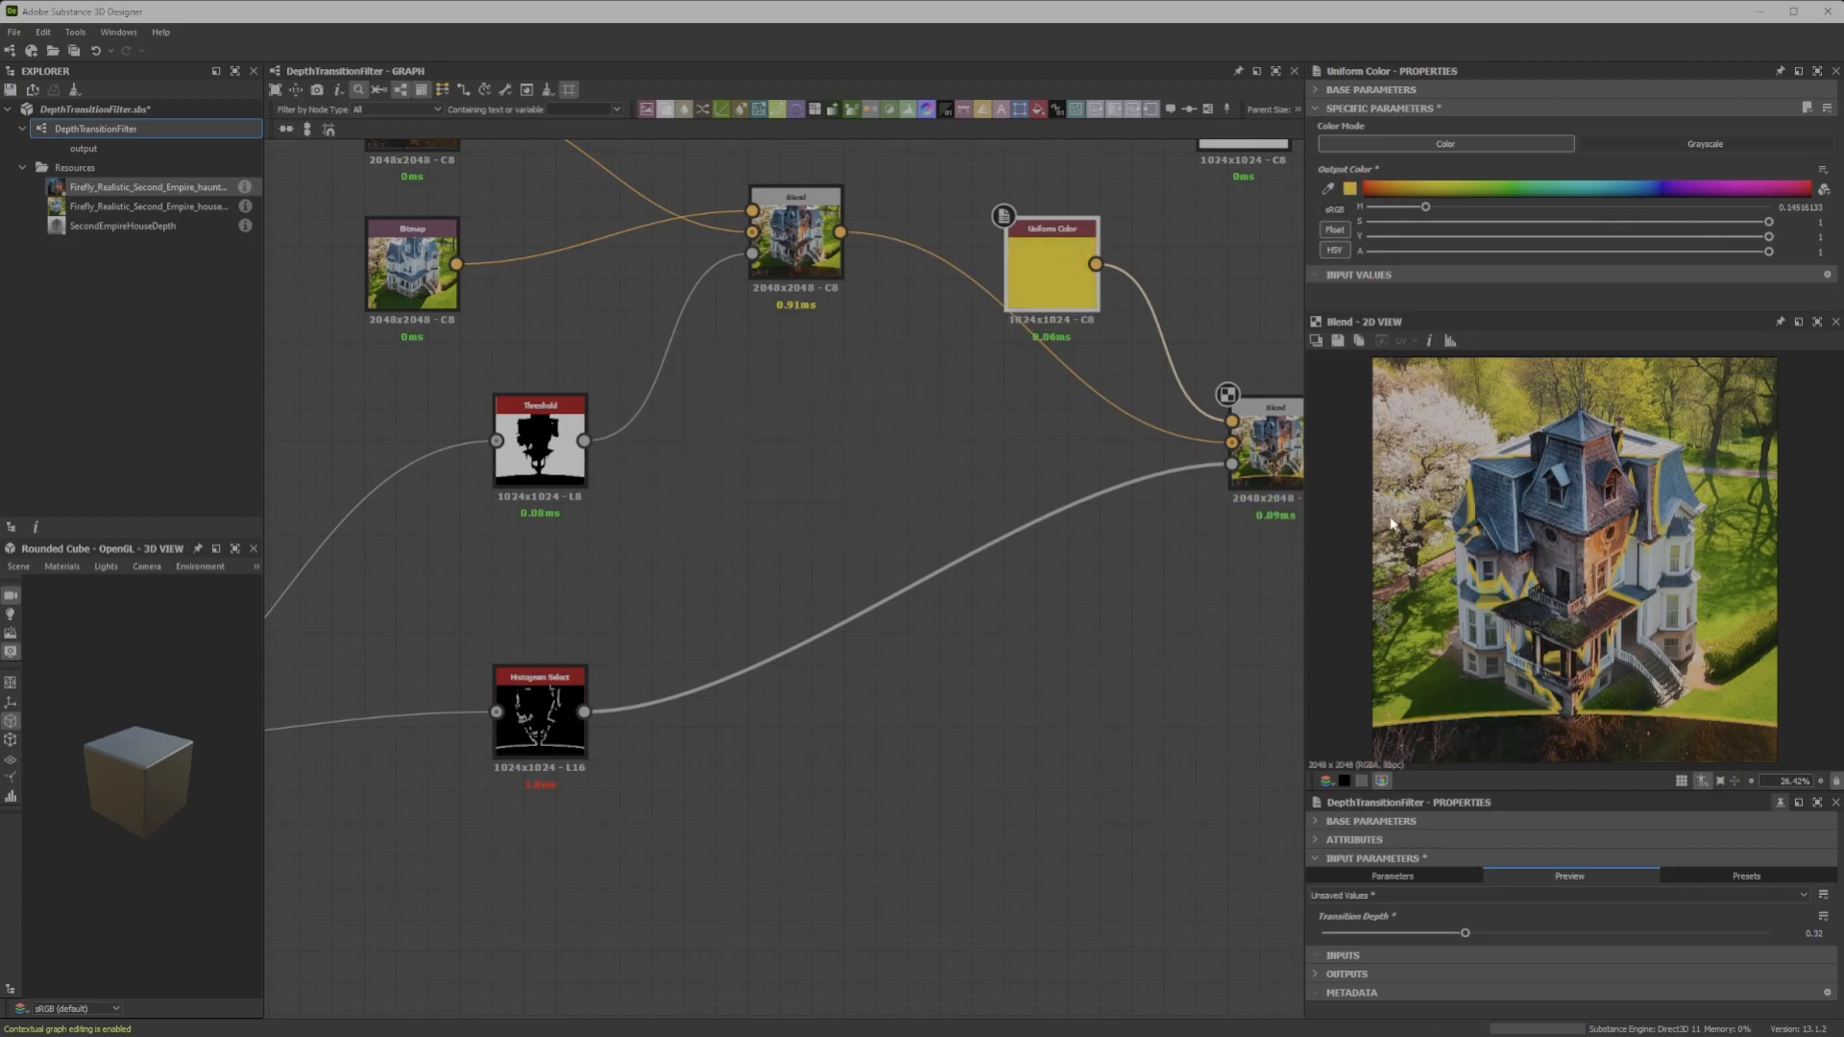
Add a Multi Dir. Warp Grayscale node beside Histogram Select and feed the Histogram Select output into its Input
middle_click_drag(705, 513, 769, 444)
scroll(832, 469, "down", 3)
scroll(833, 466, "up", 3)
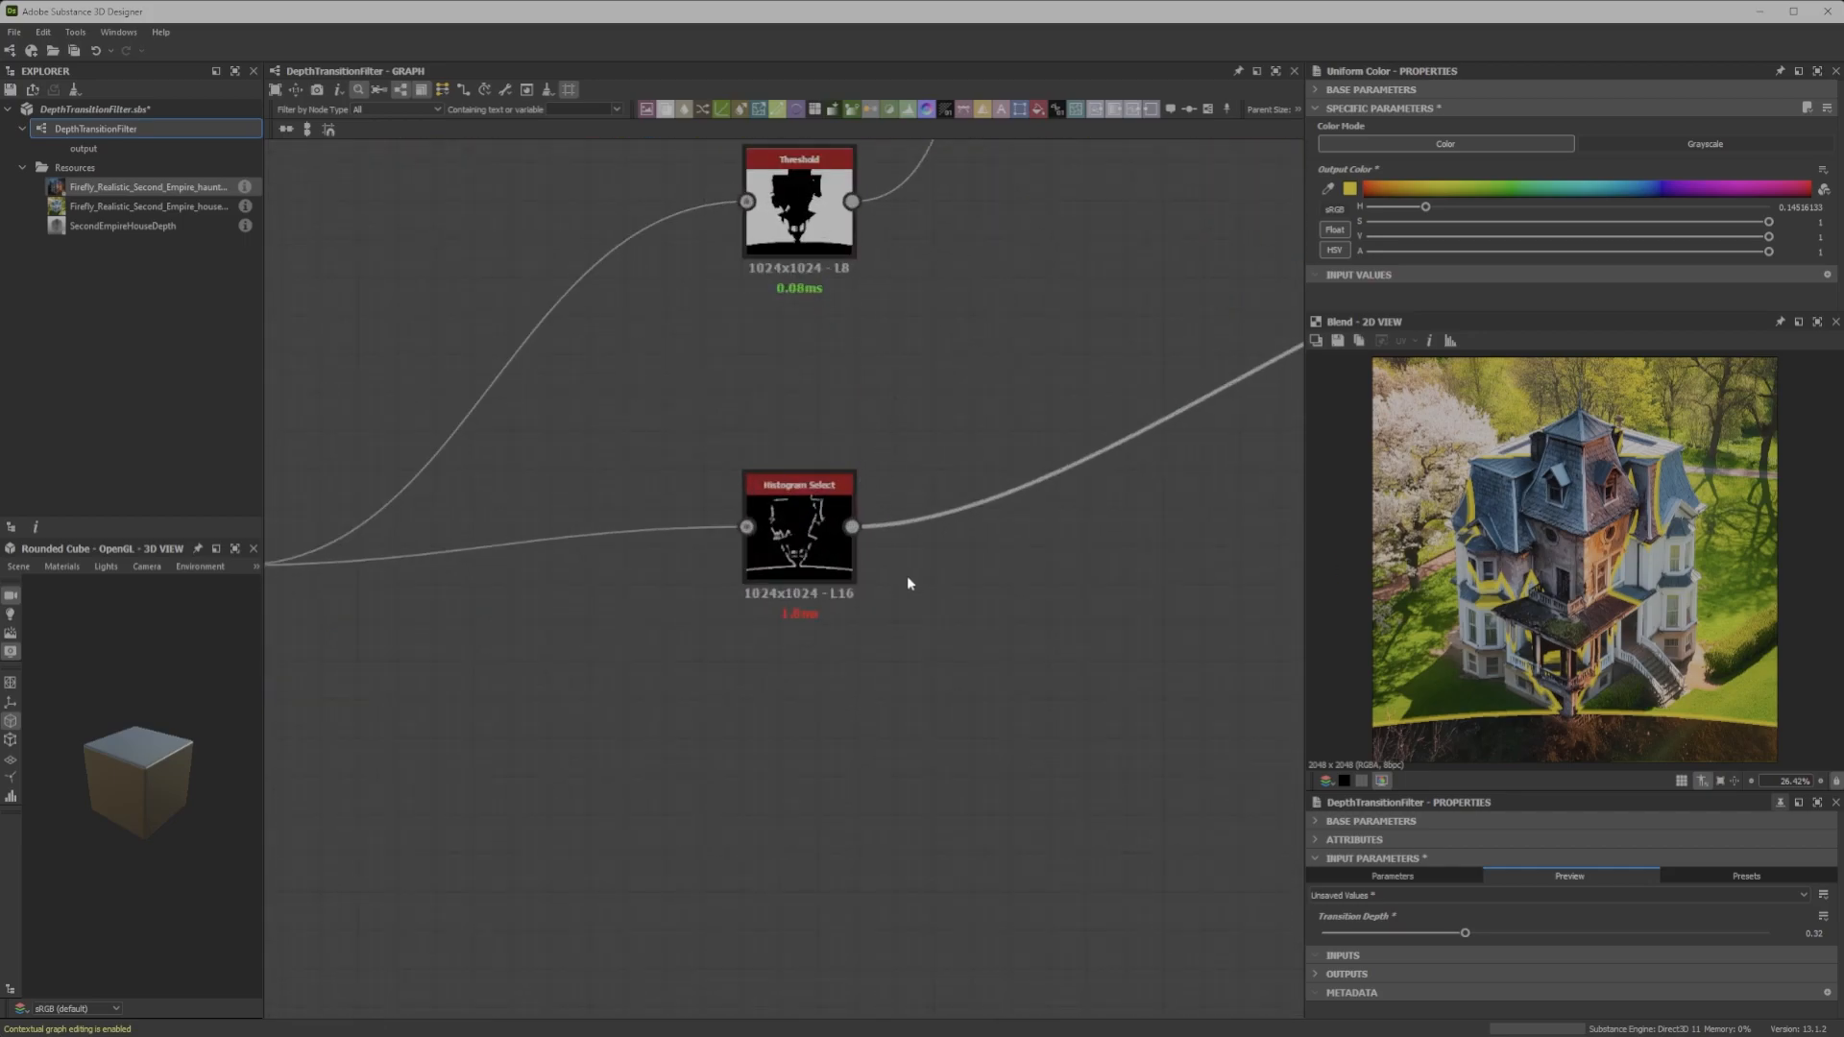
middle_click_drag(825, 336, 804, 402)
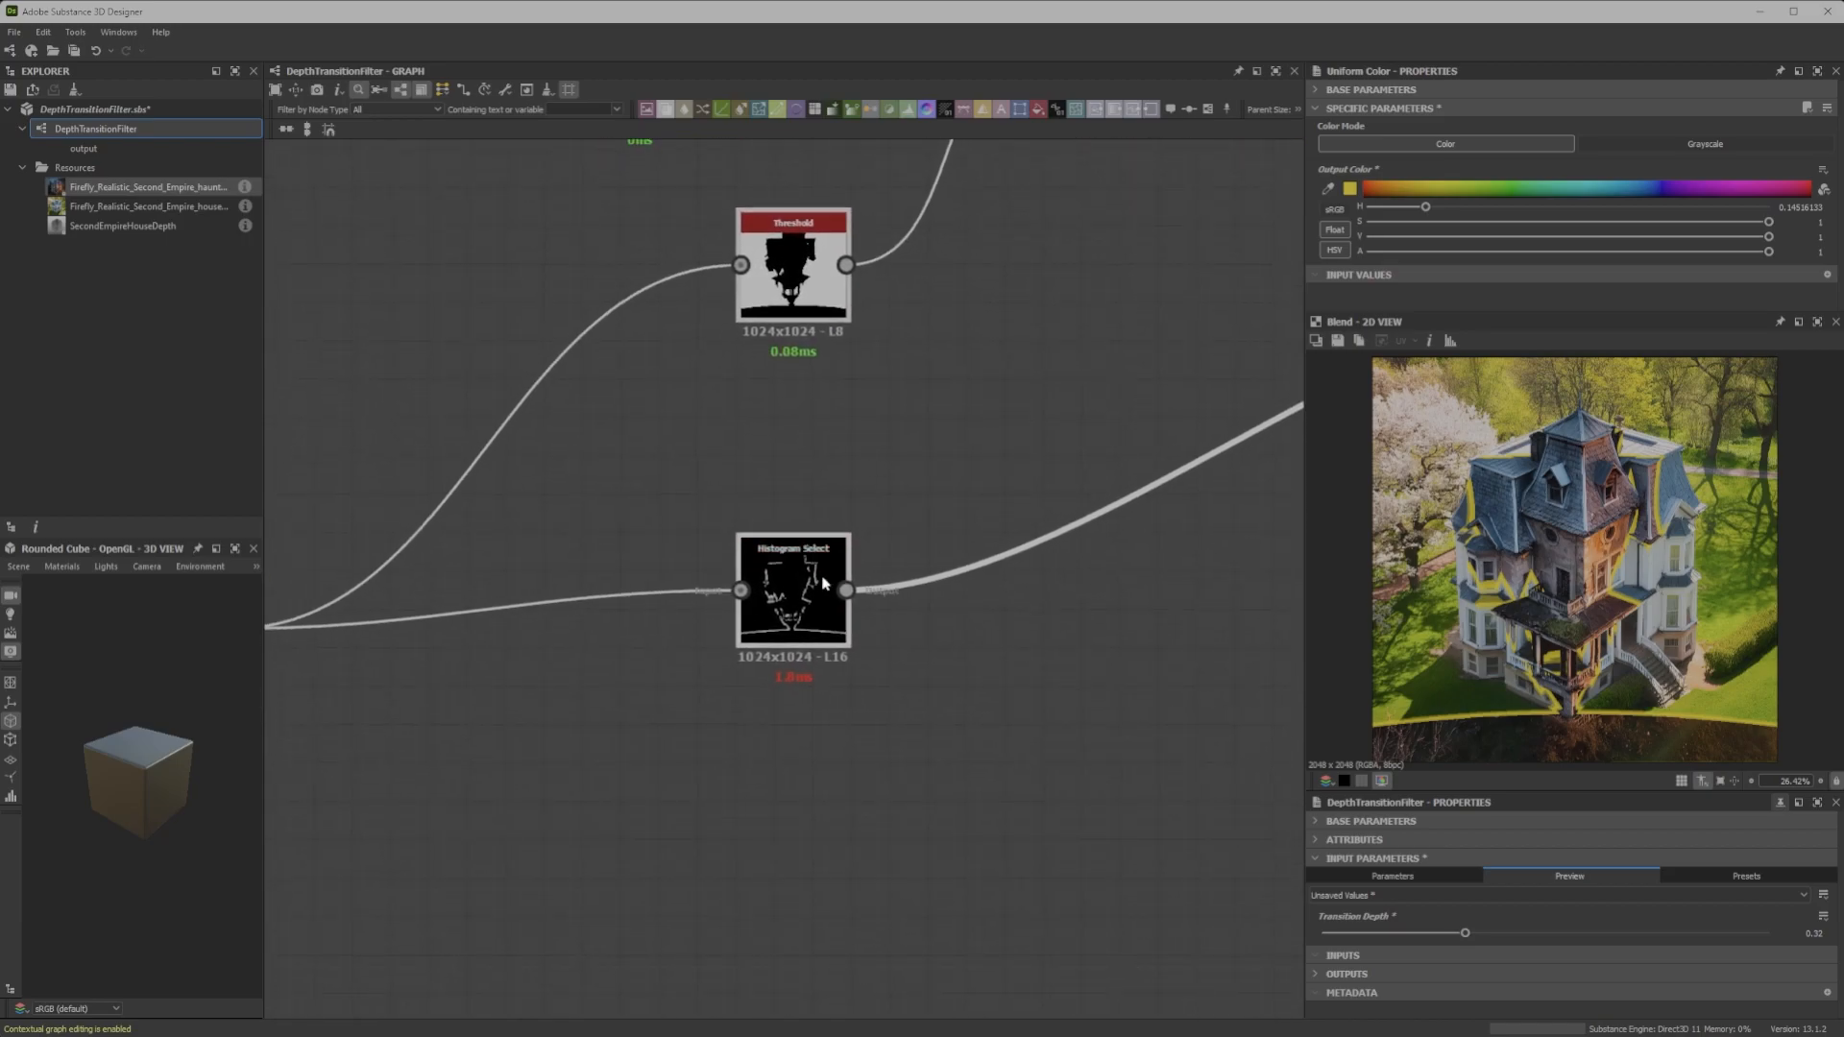
scroll(802, 612, "up", 4)
scroll(979, 683, "down", 3)
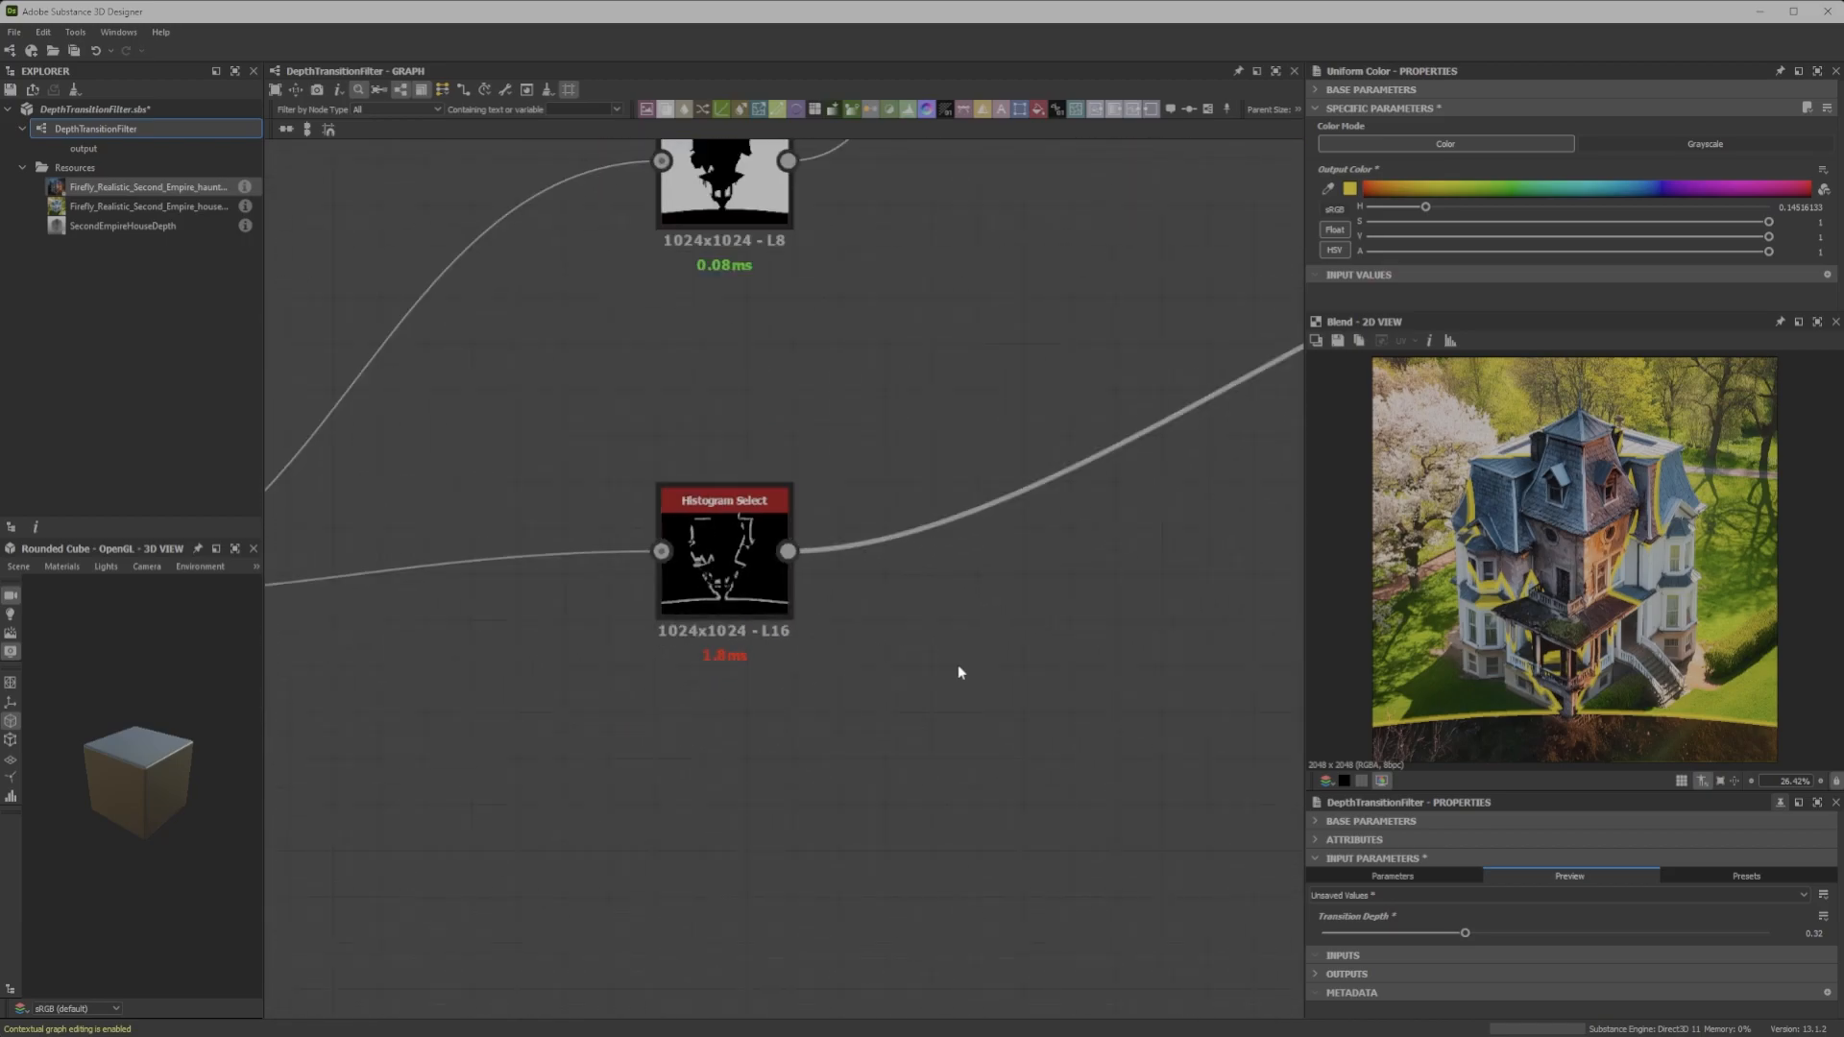
key("space")
type("mult")
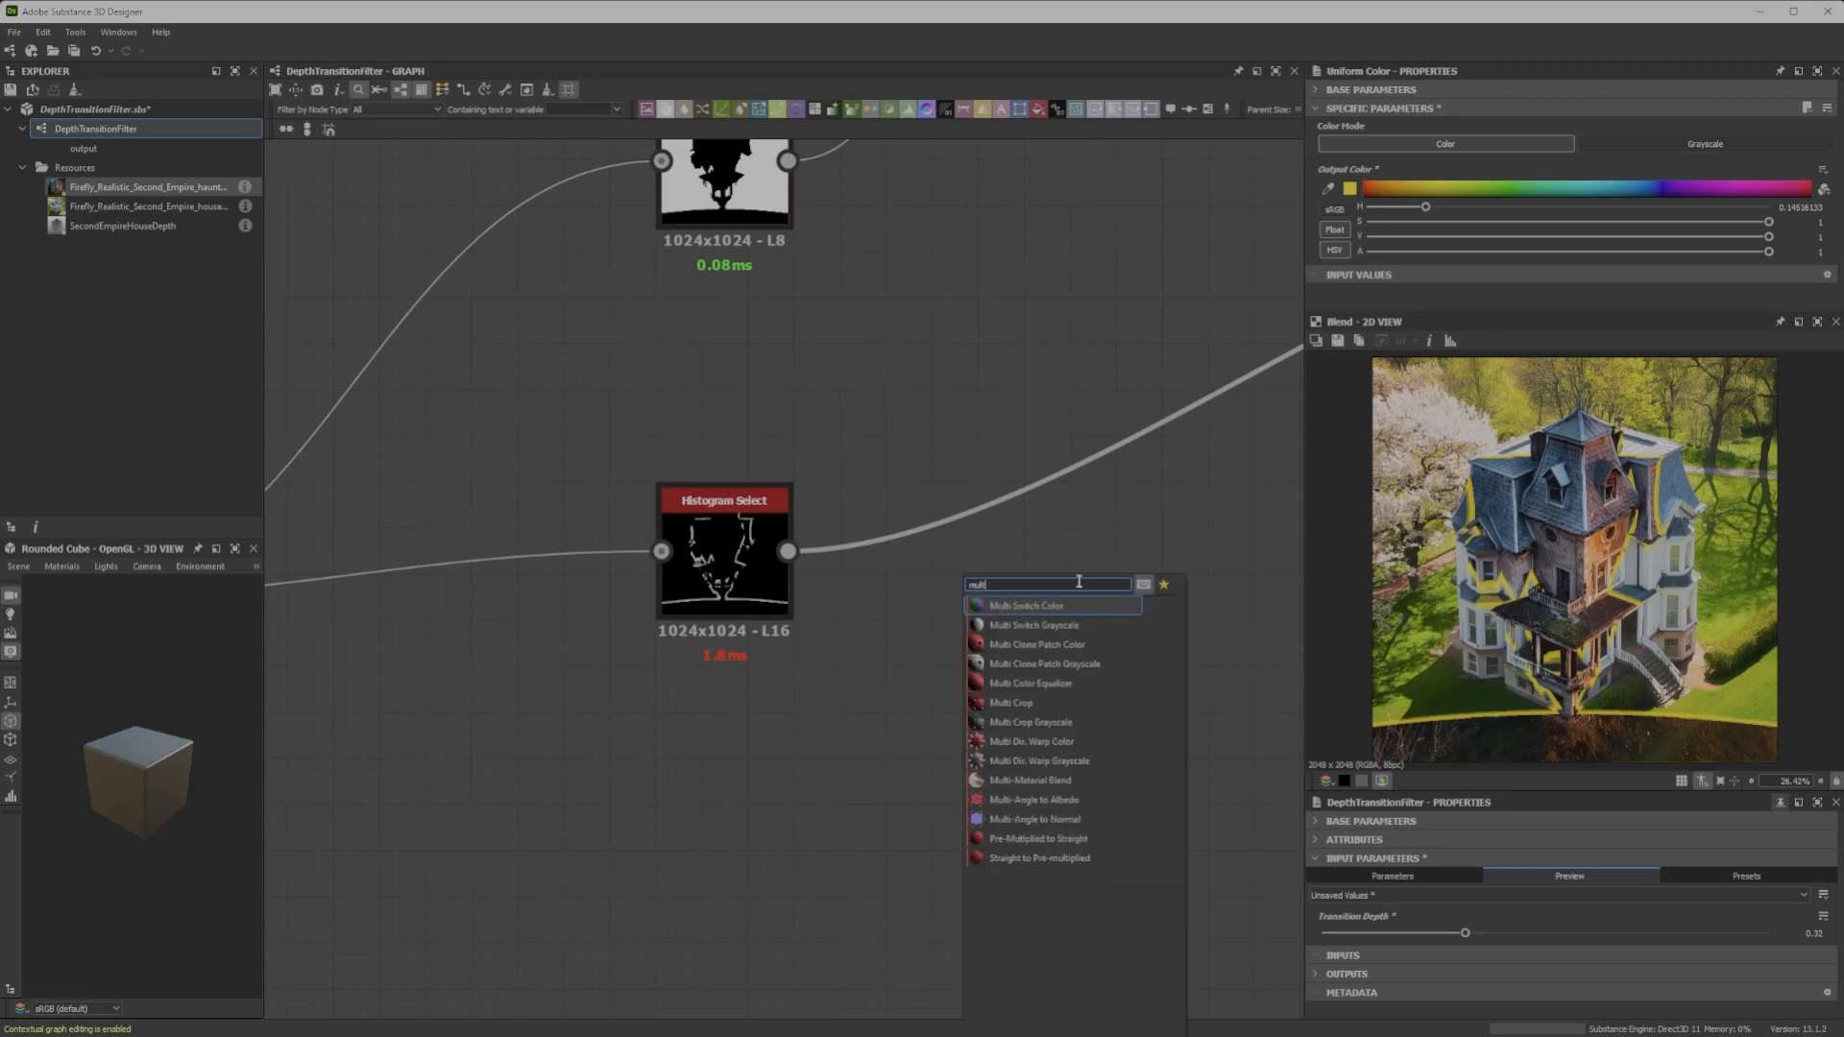
left_click(1057, 761)
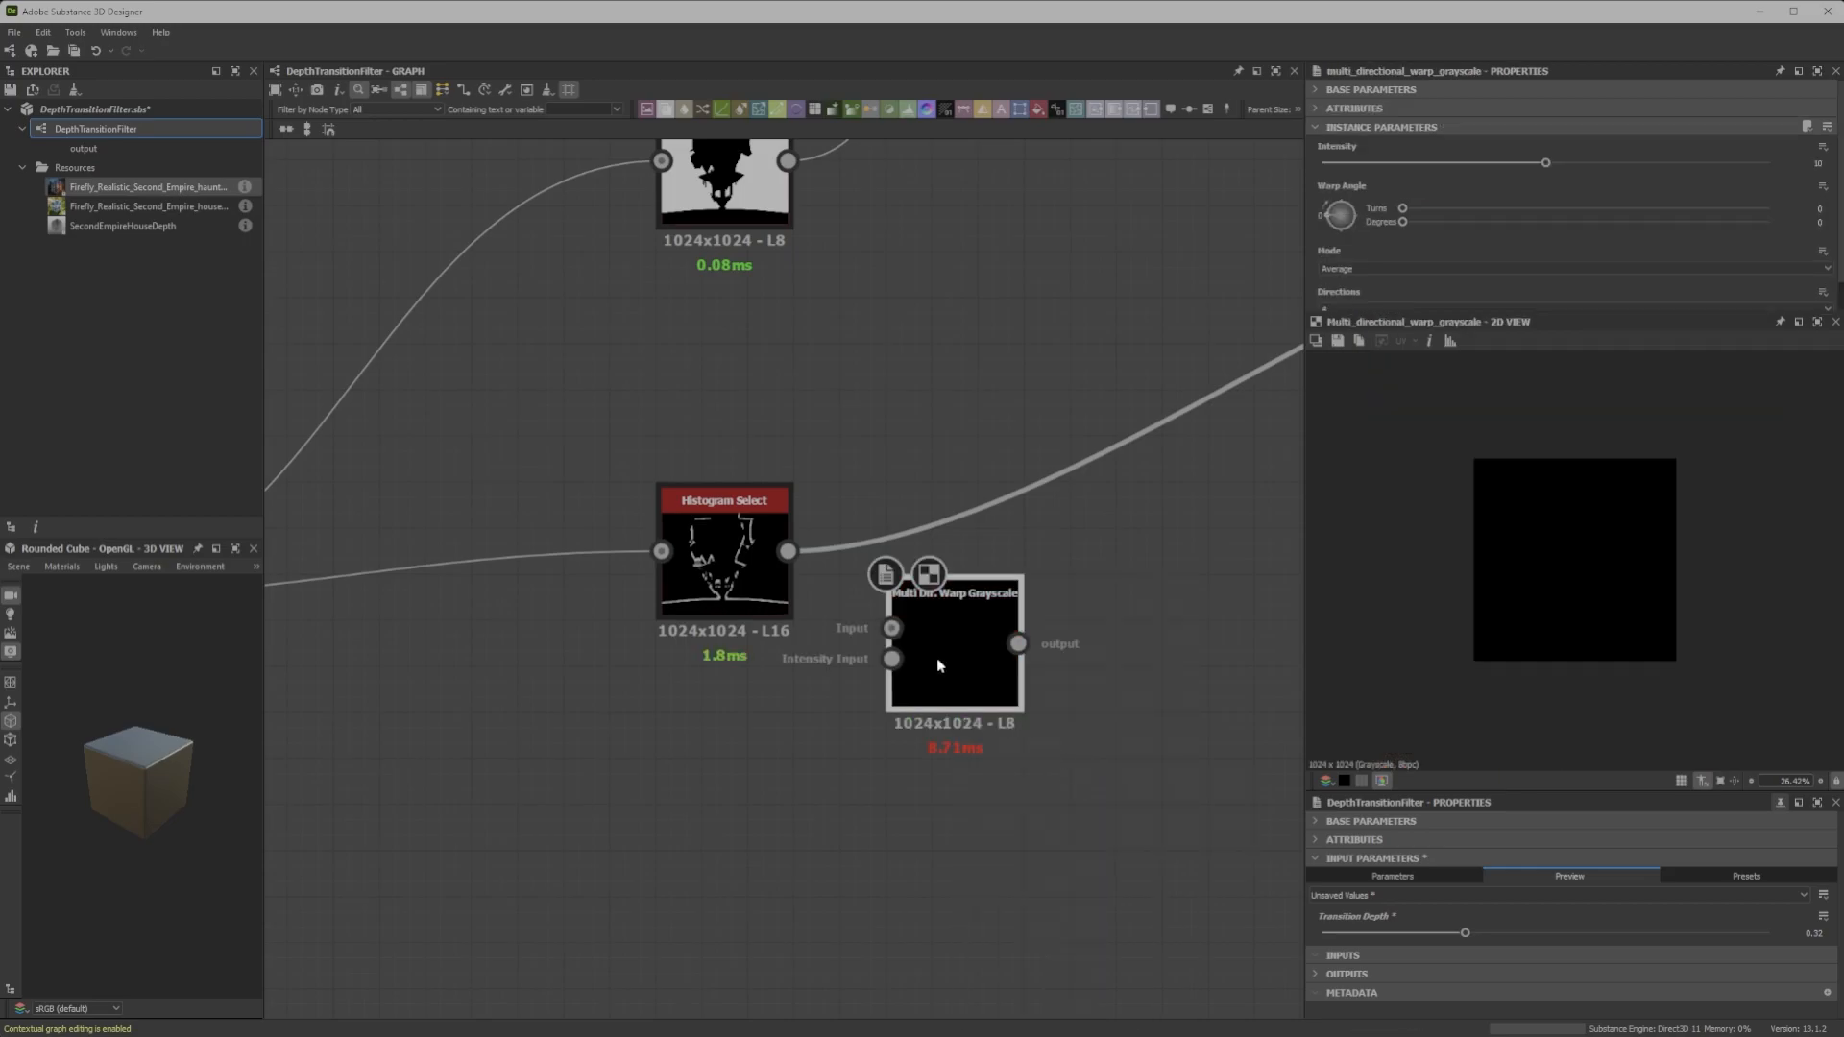
left_click_drag(787, 552, 891, 628)
Add a Perlin Noise node below Histogram Select and connect it to the warp's Intensity Input
key("space")
type("perlin")
left_click(796, 645)
left_click_drag(788, 780, 939, 656)
scroll(1586, 615, "up", 3)
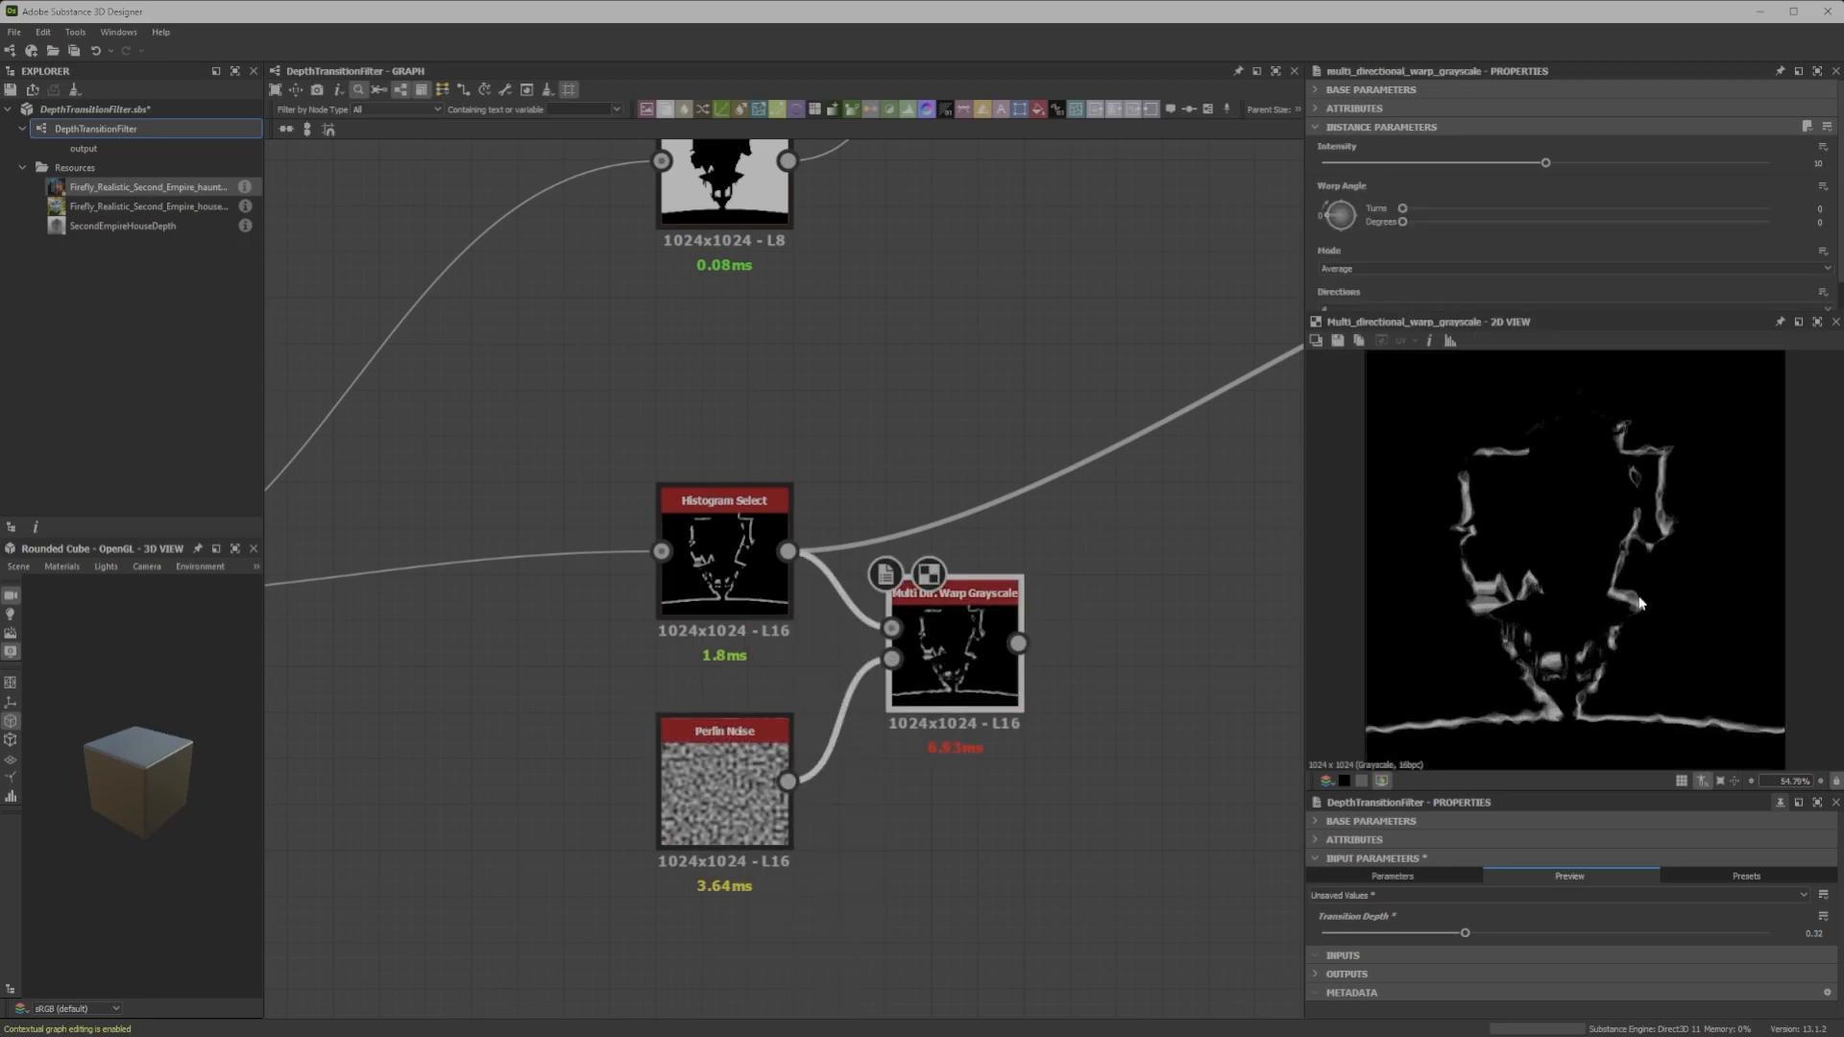
Connect the warped edge mask to the second Blend's Opacity and preview that Blend
scroll(926, 647, "down", 4)
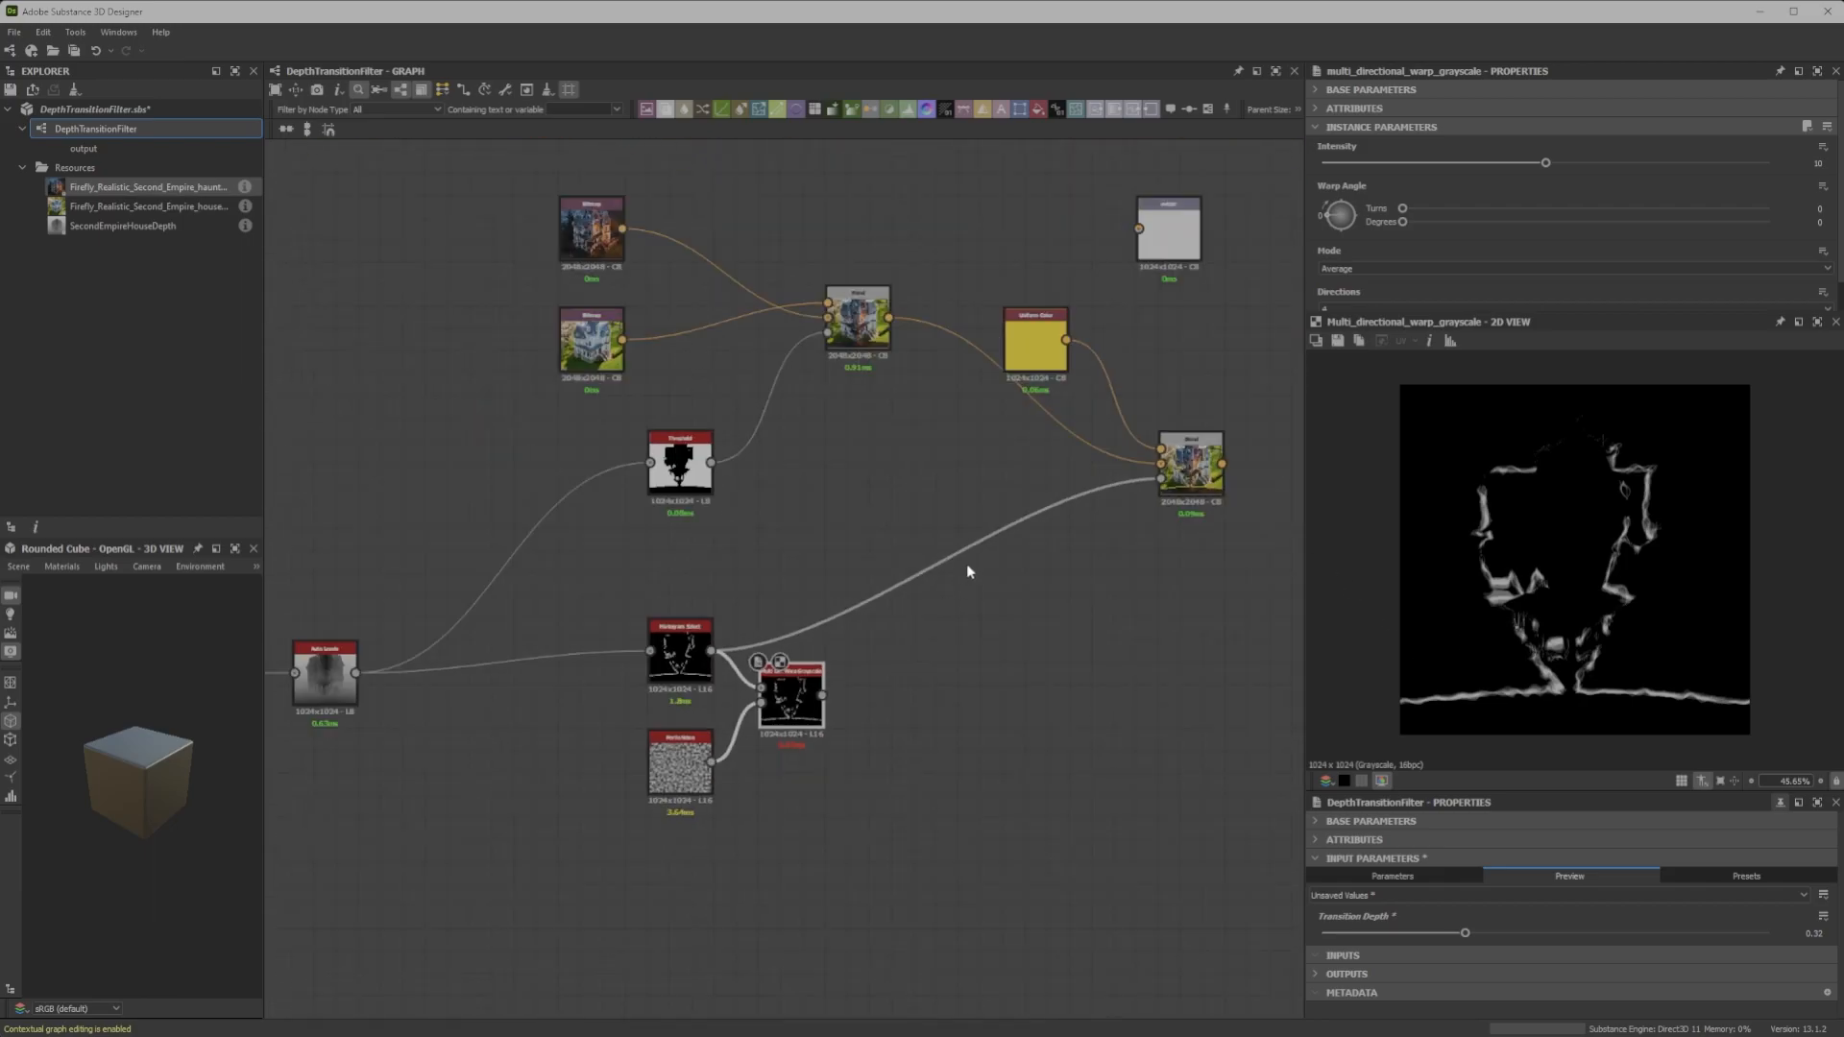
double_click(1191, 462)
scroll(802, 694, "up", 4)
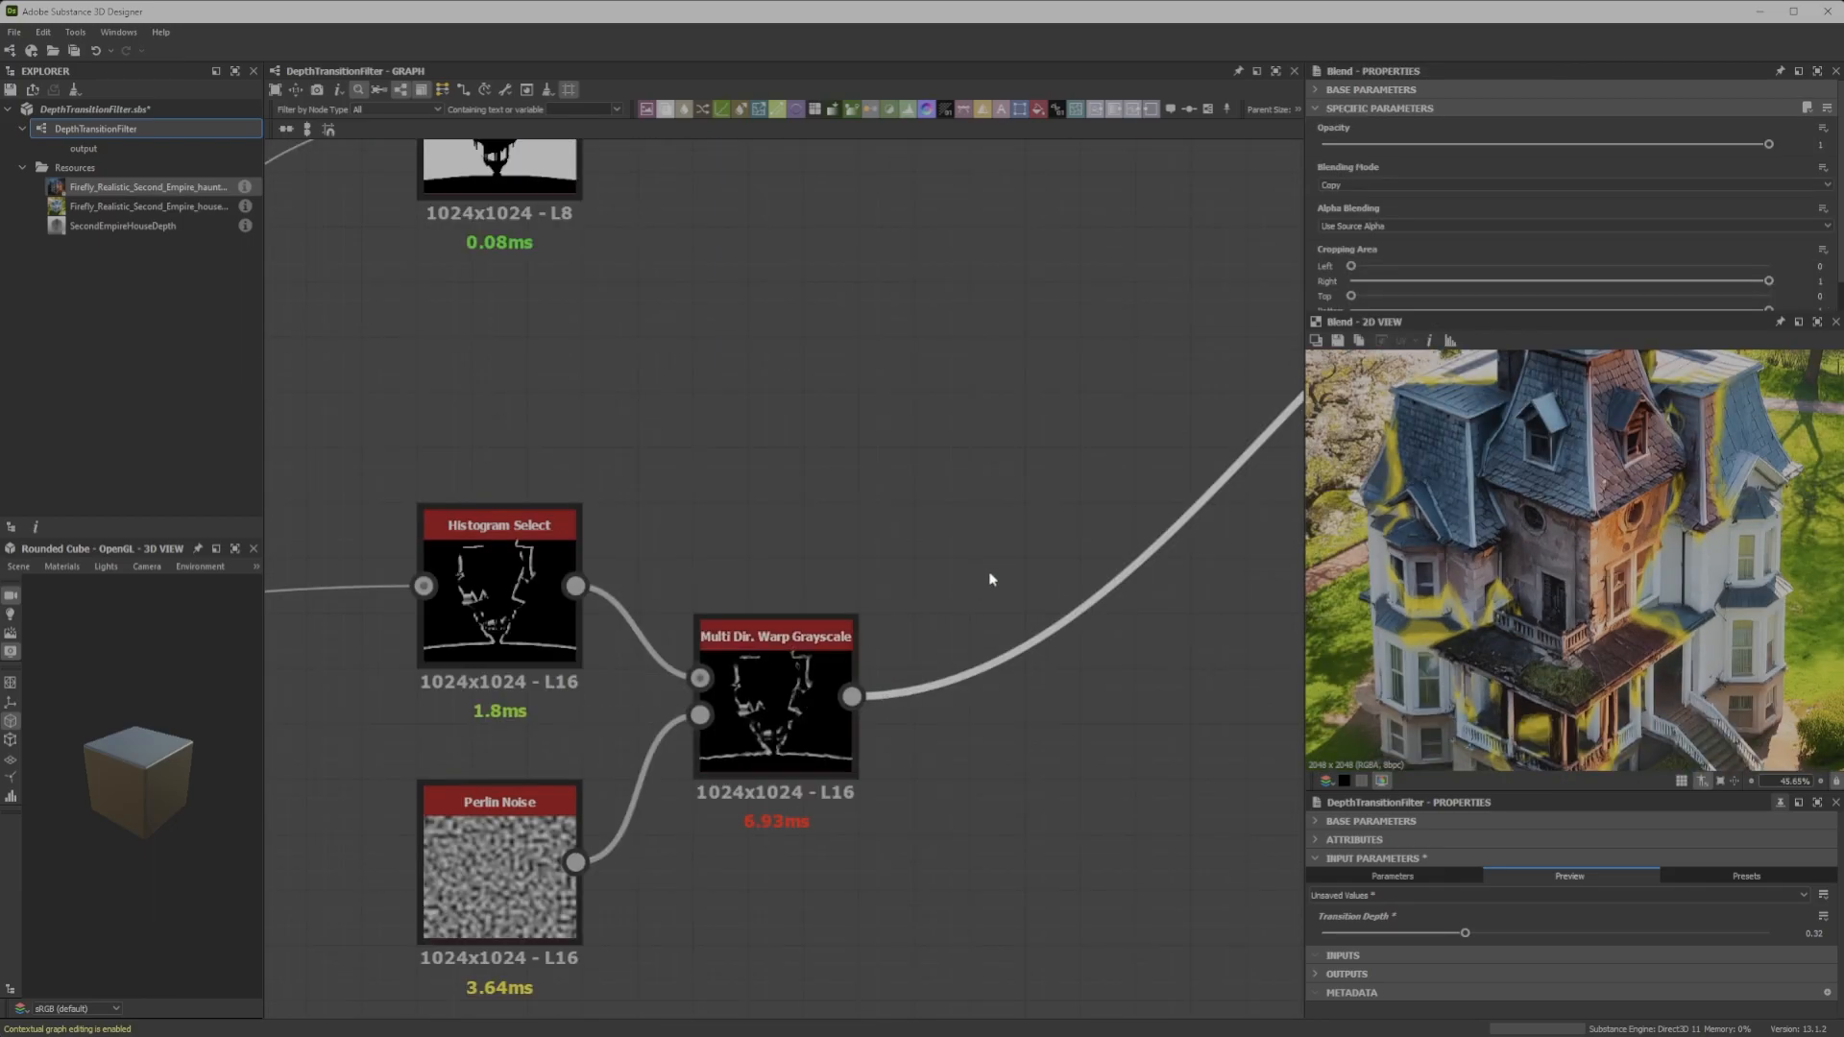
Insert an Auto Levels node between the Multi Dir. Warp Grayscale and the second Blend's Opacity, placed slightly above the warp
key("space")
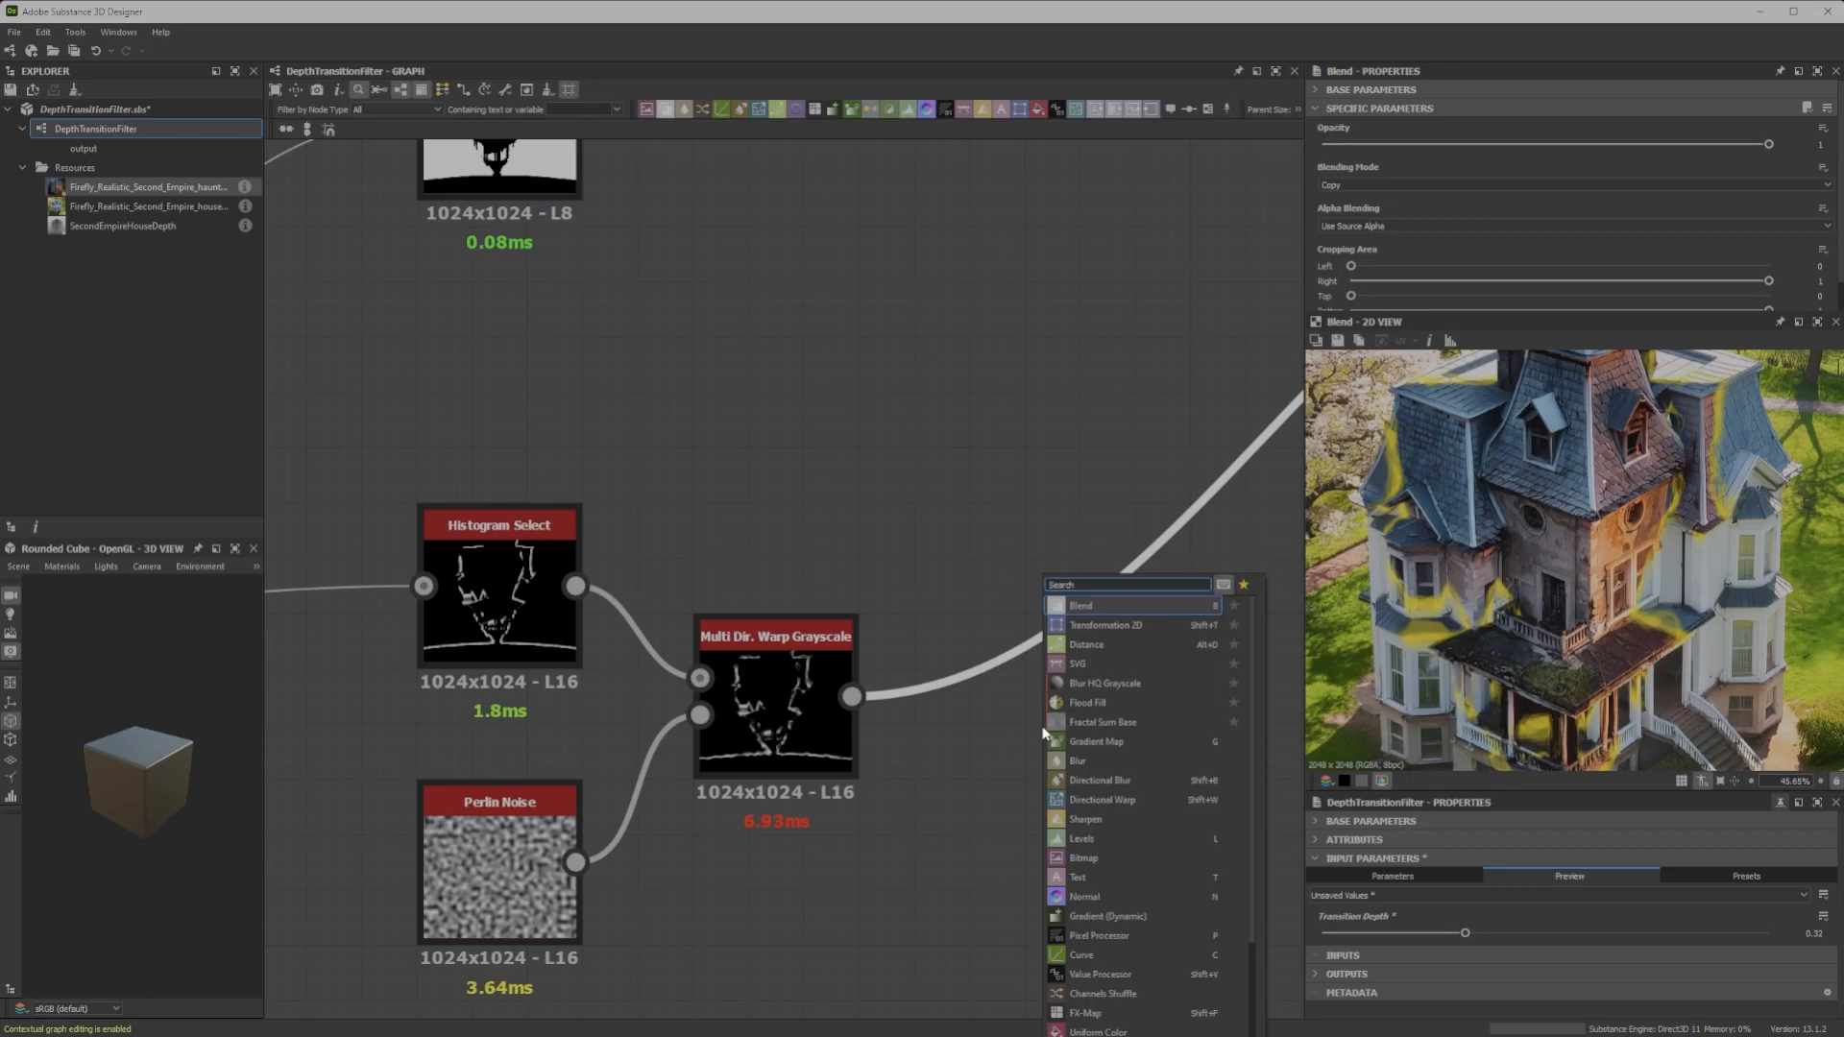
type("auto")
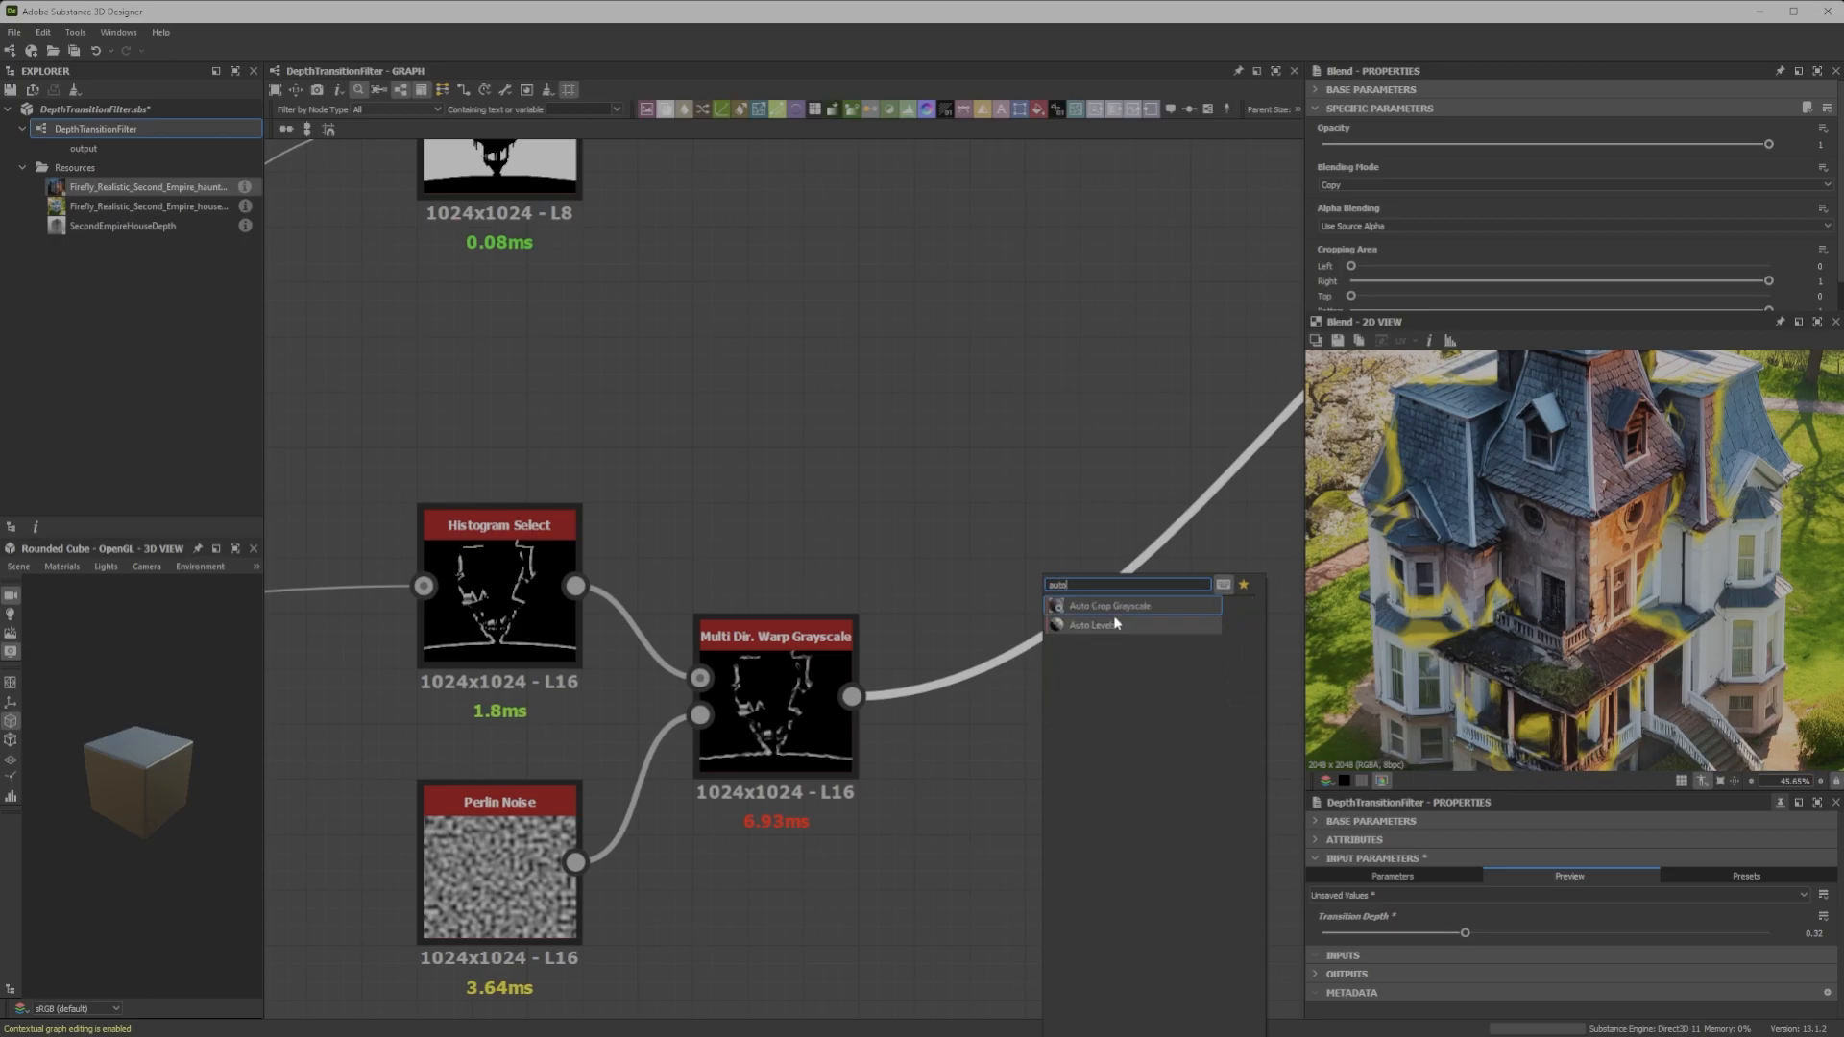
left_click(1093, 626)
key("f")
key("f")
middle_click_drag(750, 674, 756, 636)
left_click_drag(757, 636, 757, 625)
scroll(757, 625, "up", 4)
scroll(756, 625, "down", 4)
middle_click_drag(747, 624, 765, 603)
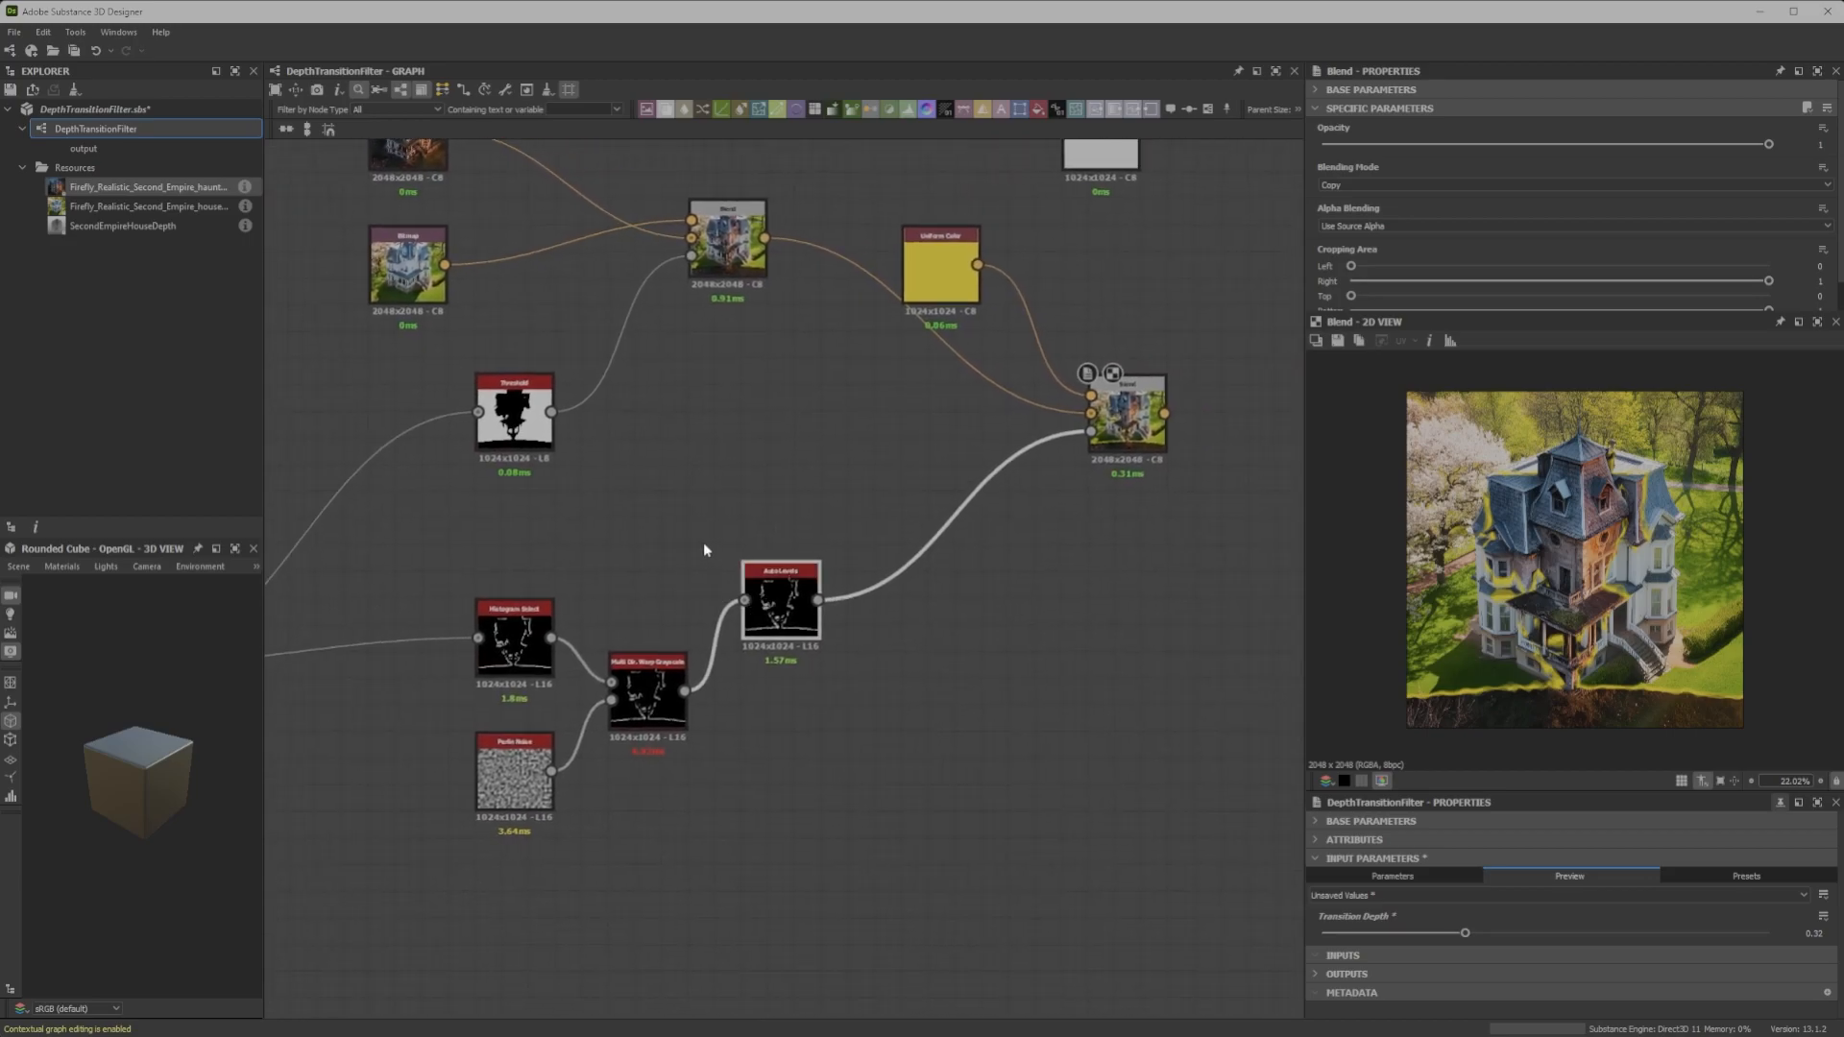
left_click_drag(802, 602, 813, 601)
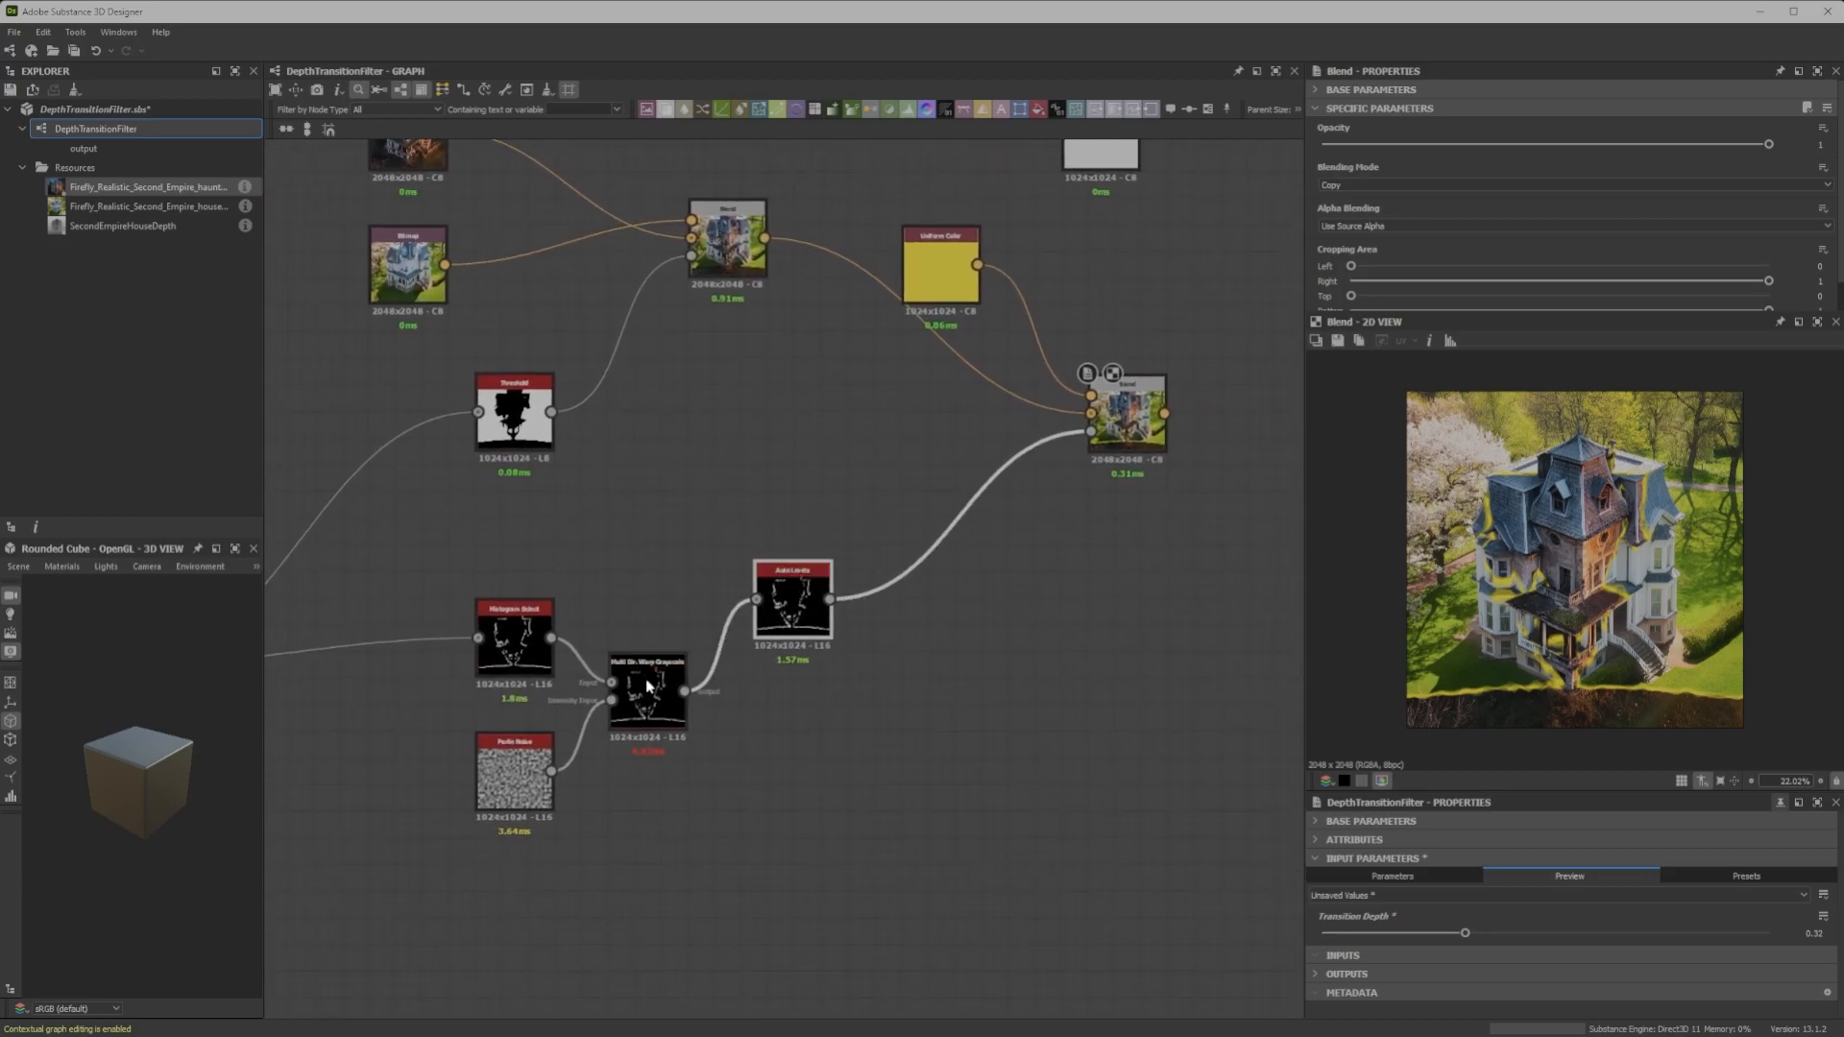
left_click_drag(471, 856, 661, 712)
key("ctrl+d")
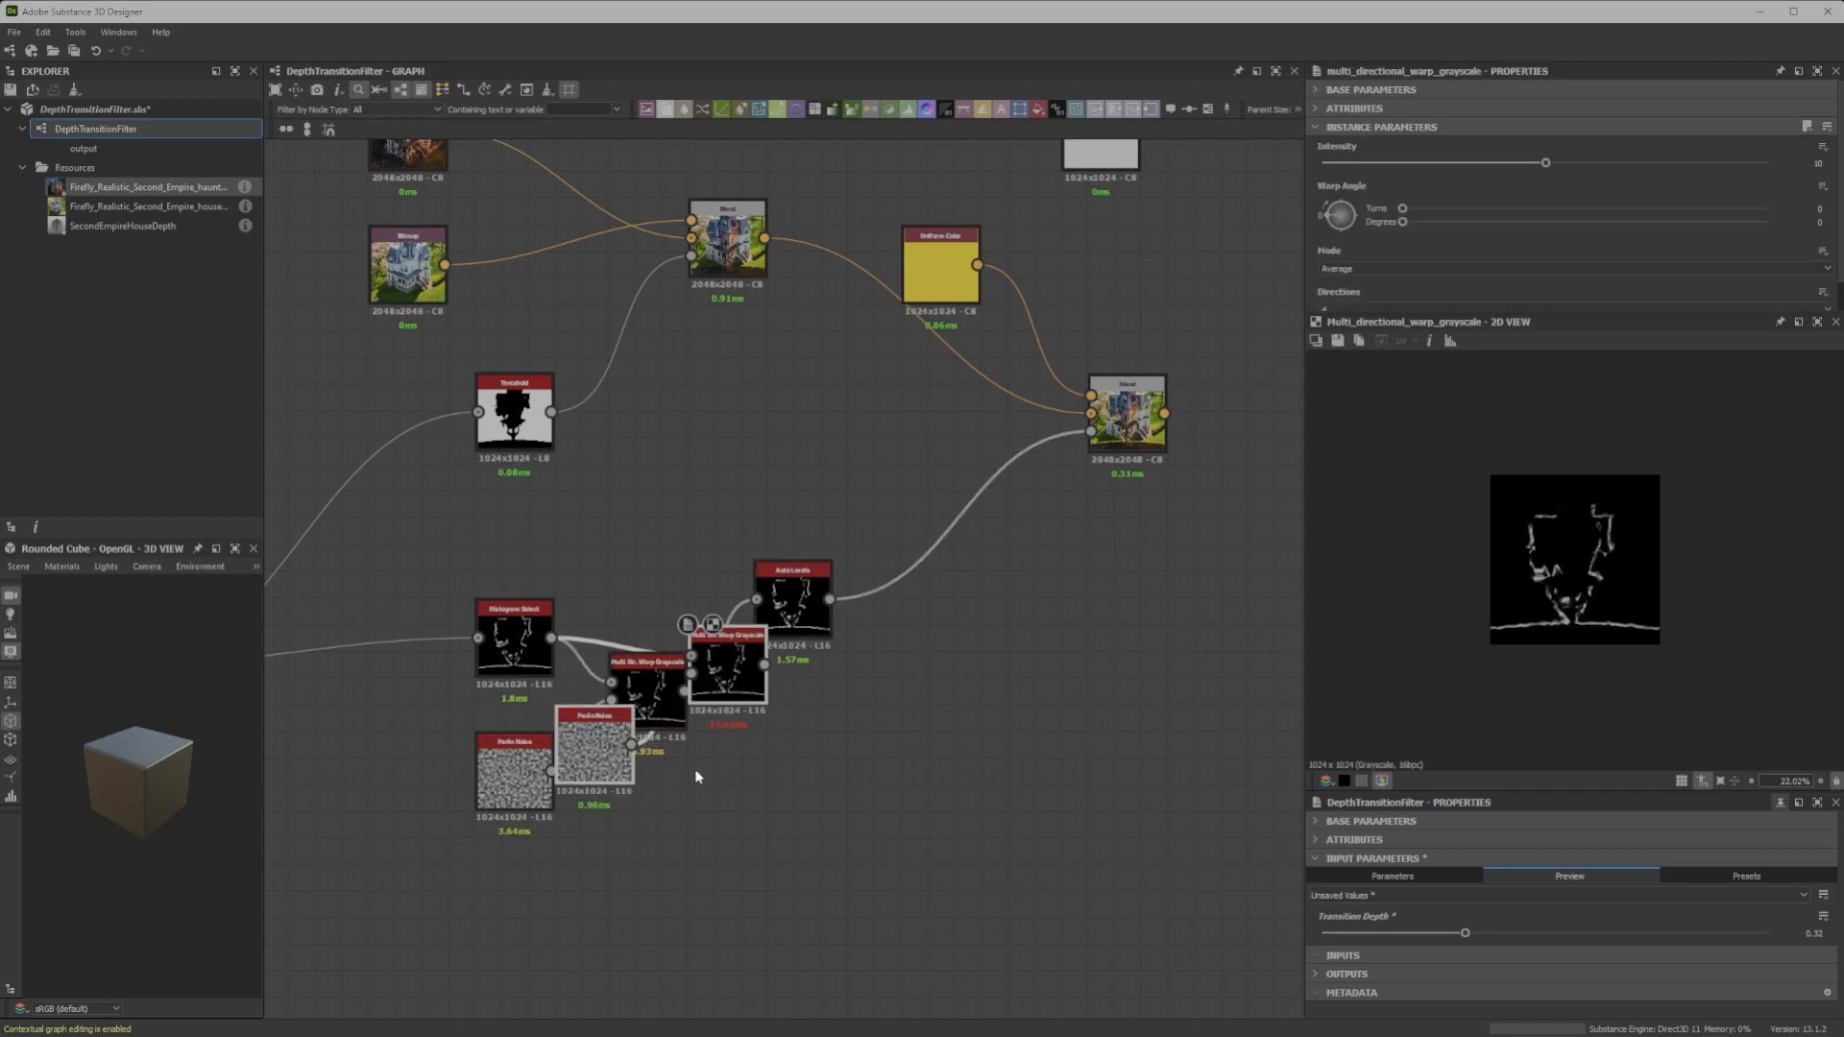
key("Delete")
Duplicate the Multi Dir. Warp Grayscale with its noise connection and insert the copy between Threshold and the first Blend
left_click(671, 686)
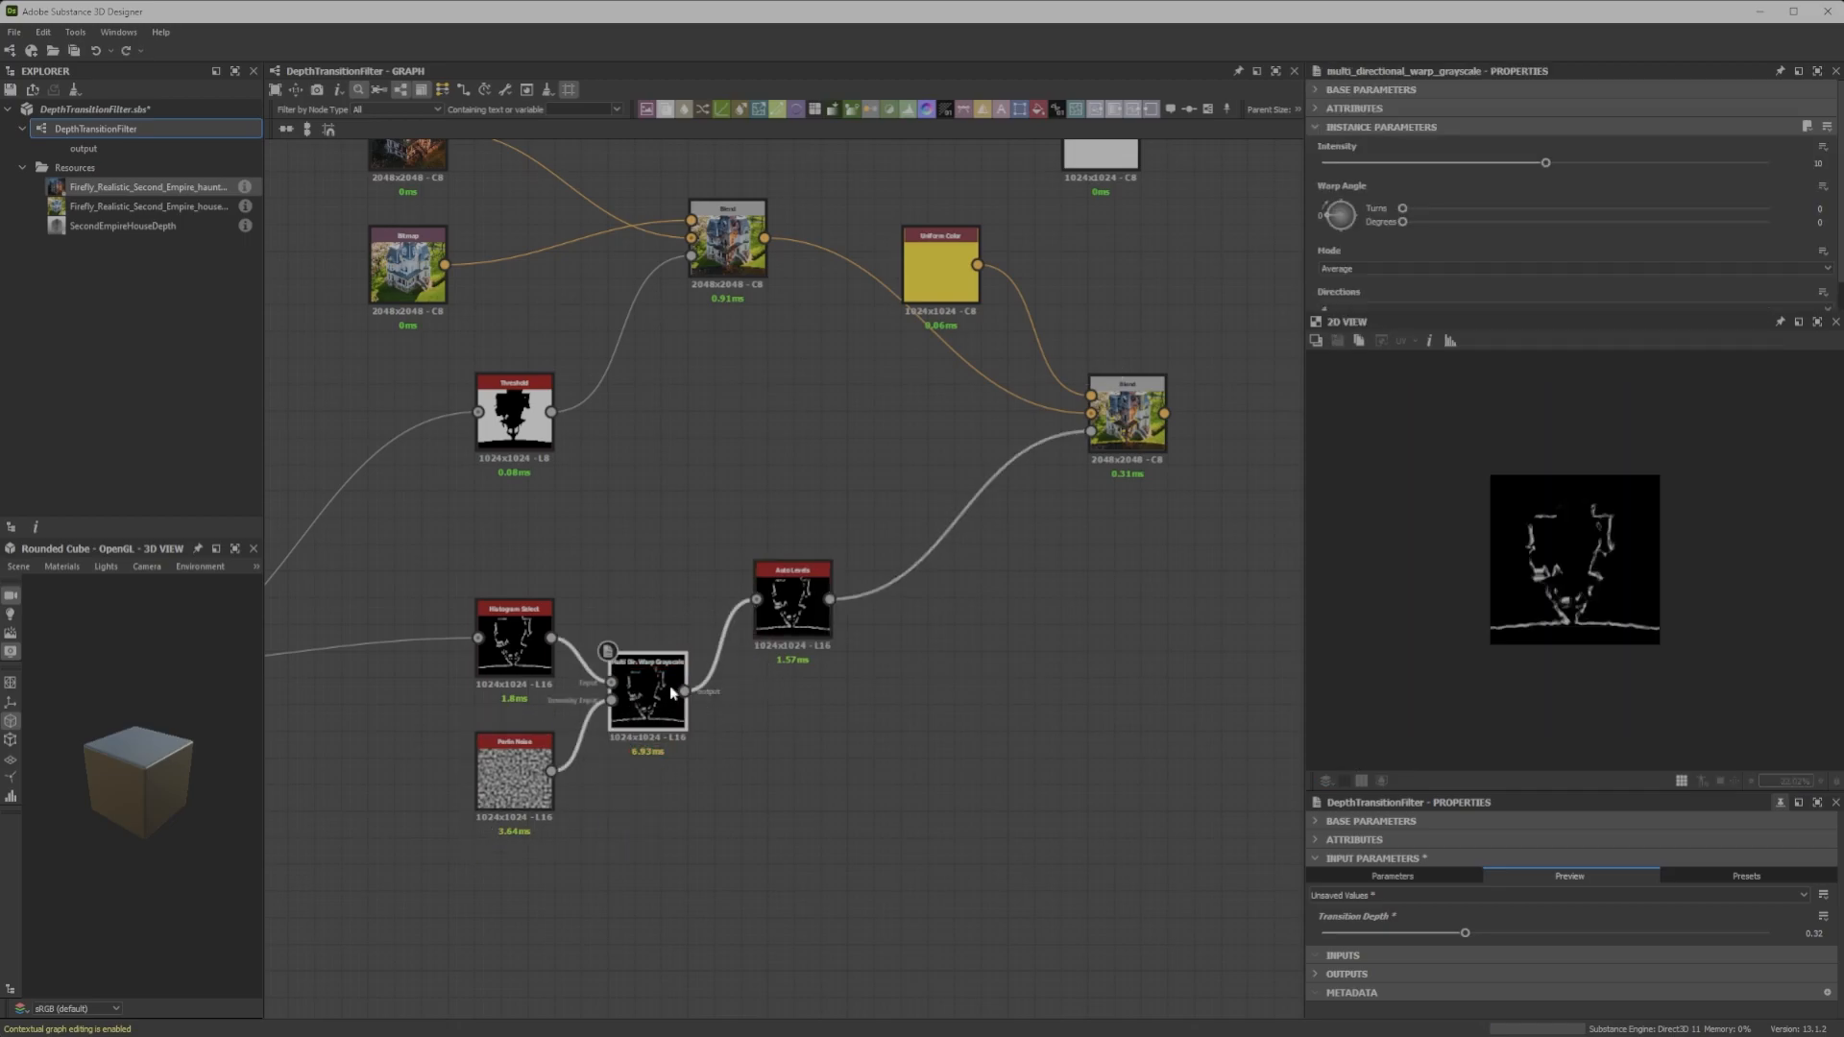
key("ctrl+shift+d")
left_click_drag(671, 686, 728, 468)
scroll(724, 465, "up", 4)
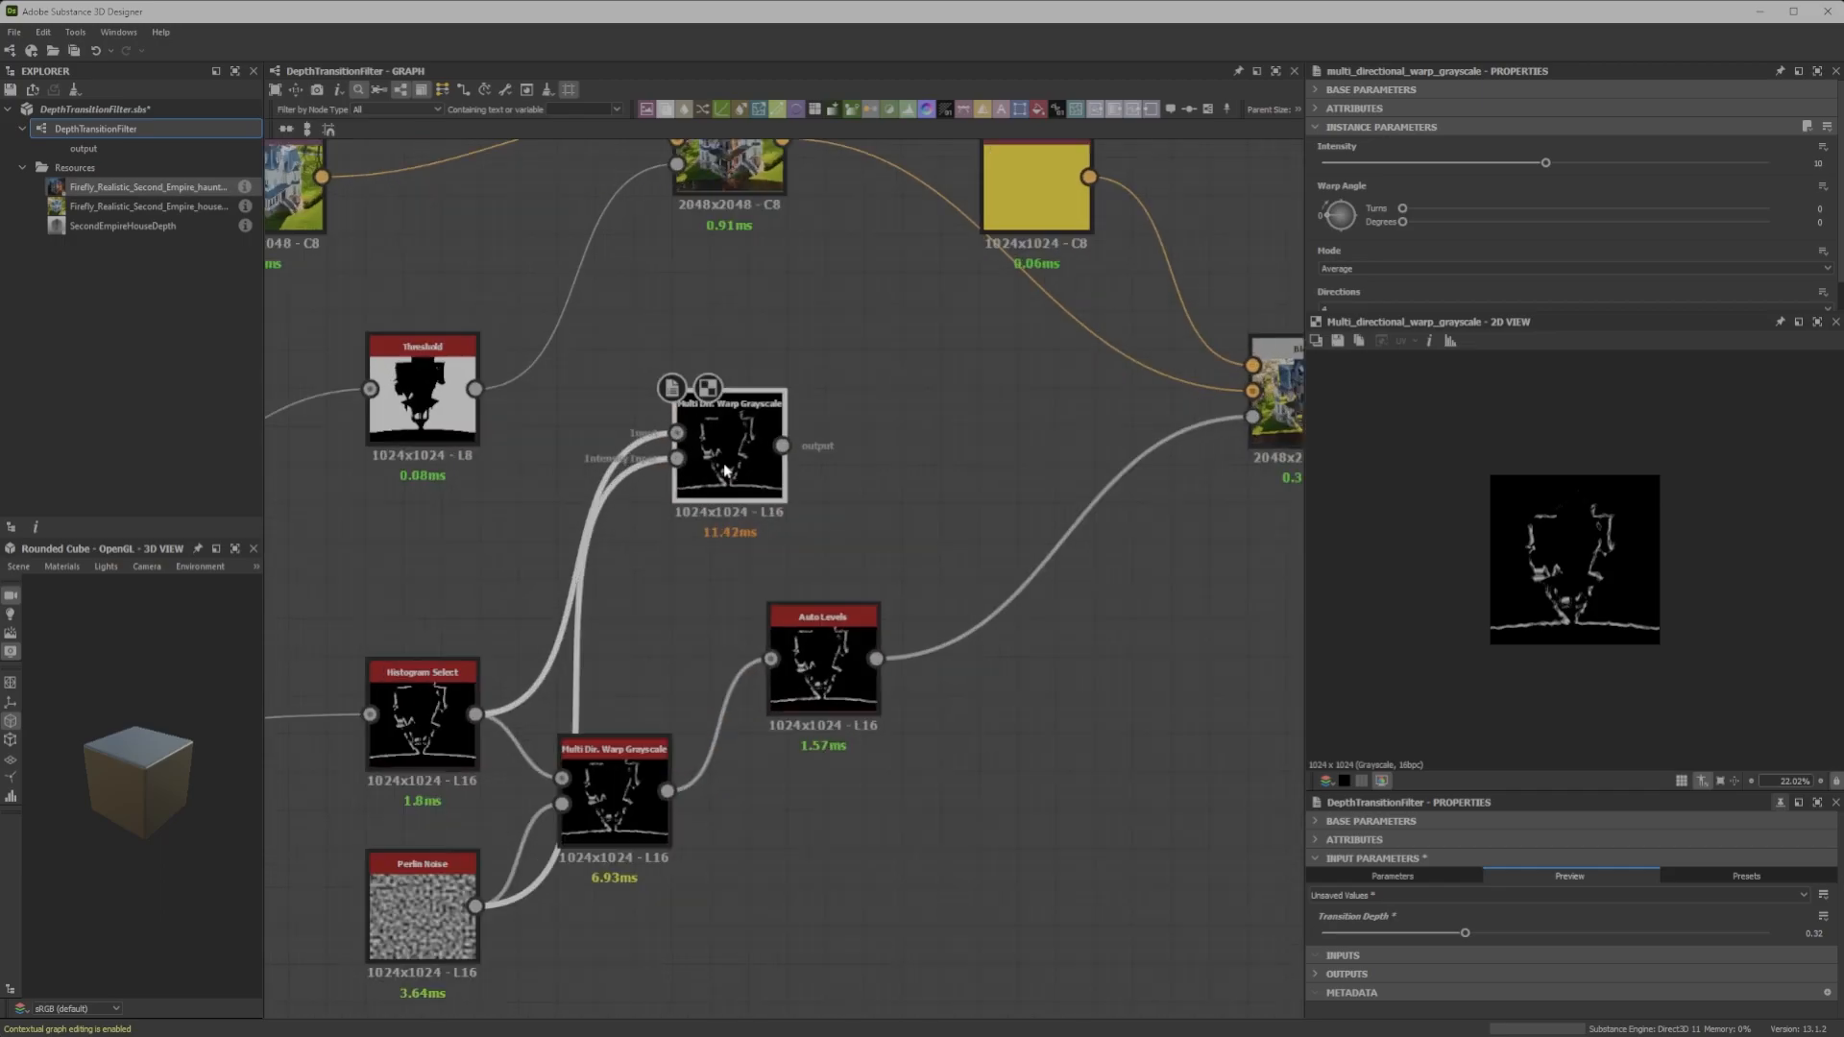
left_click_drag(368, 358, 419, 365)
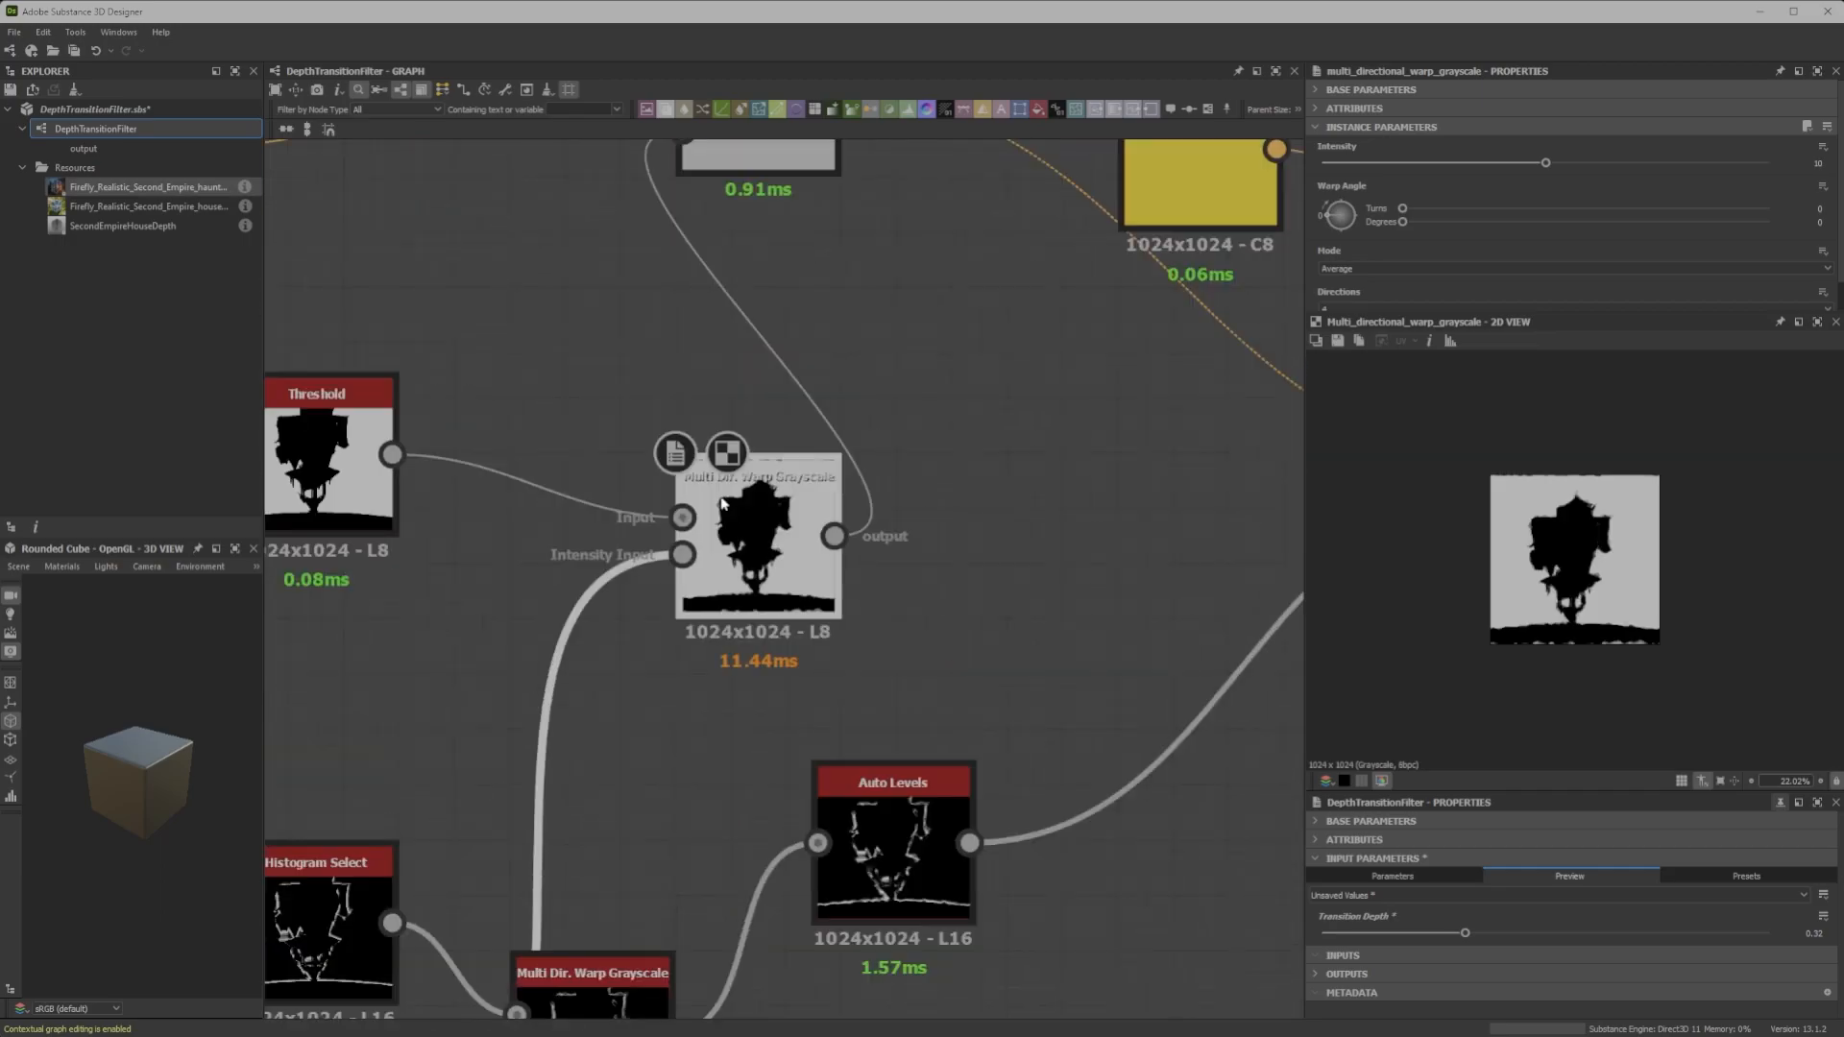
left_click_drag(723, 503, 583, 393)
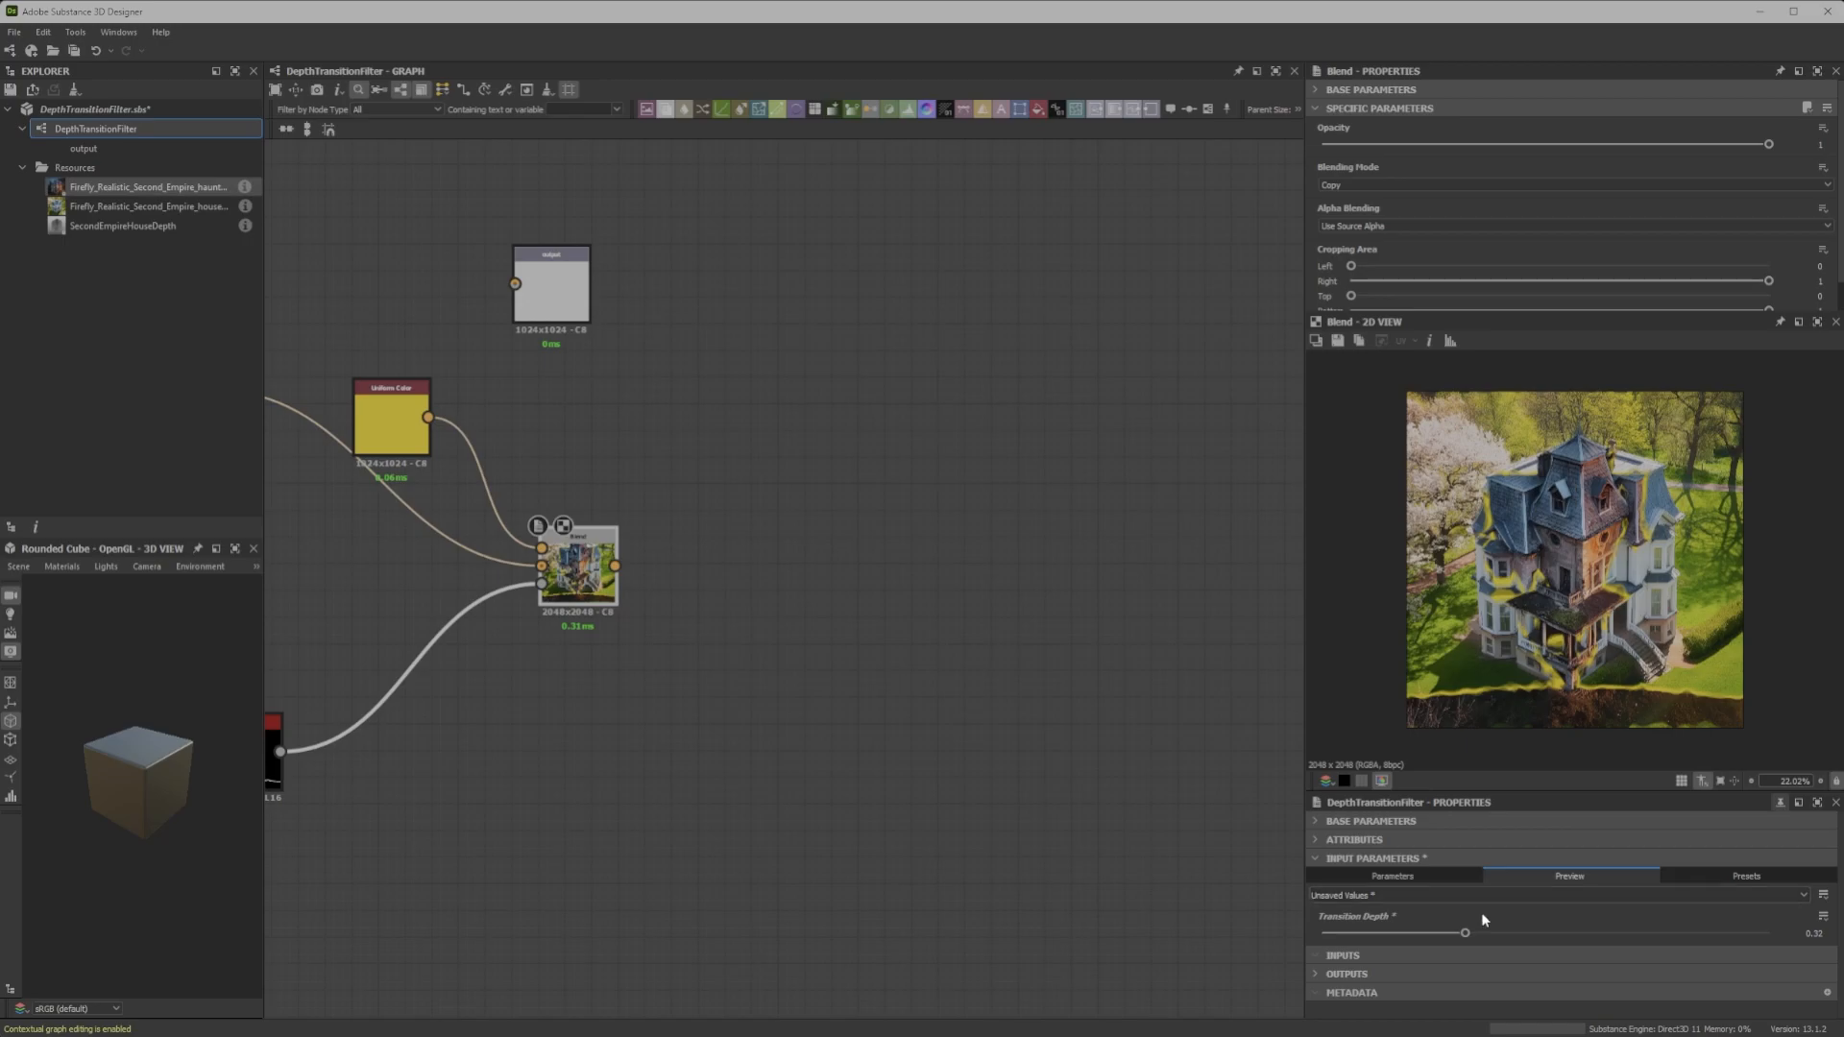
Set the Transition Depth preview value to 0.33 and move the second Blend further right in the graph
mouse_move(1467, 934)
left_mouse_down()
mouse_move(1556, 931)
mouse_move(1452, 924)
mouse_move(1604, 923)
mouse_move(1472, 928)
left_mouse_up()
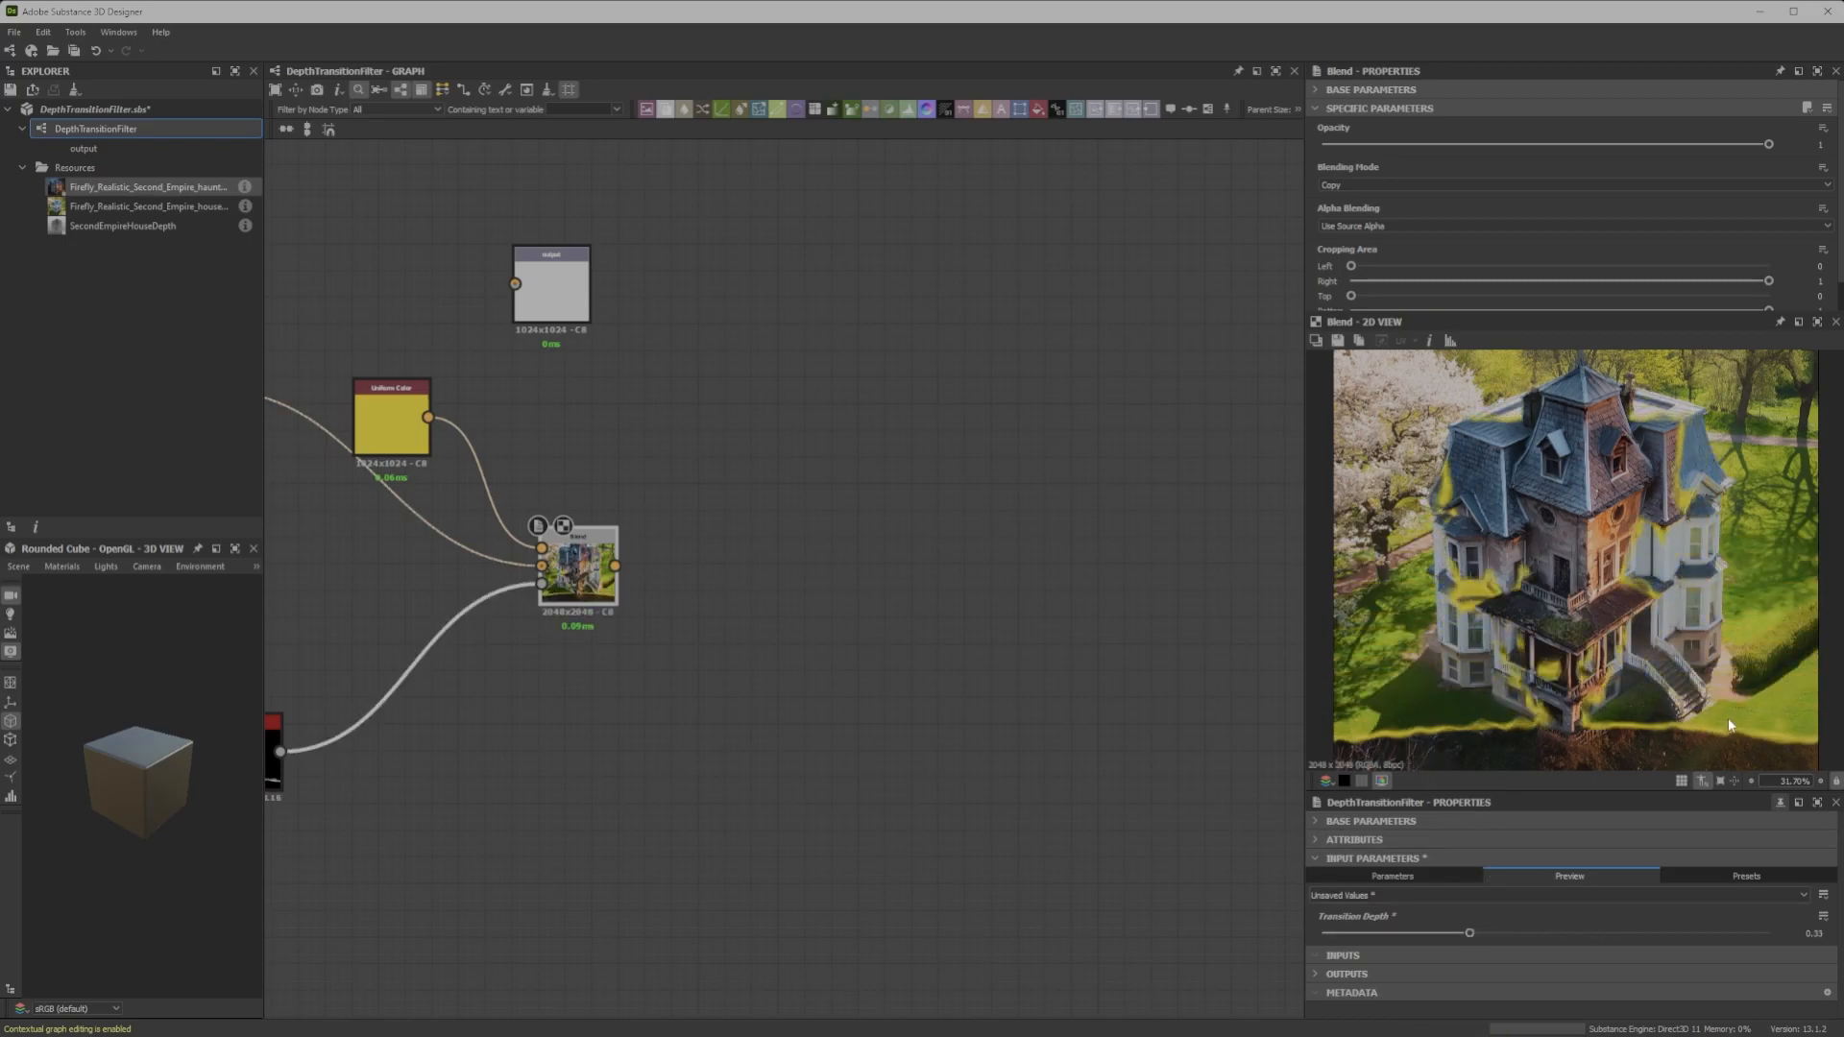
middle_click_drag(604, 442, 1201, 466)
scroll(1057, 500, "up", 1)
middle_click_drag(896, 527, 705, 537)
scroll(732, 524, "down", 1)
left_click_drag(945, 574, 1050, 559)
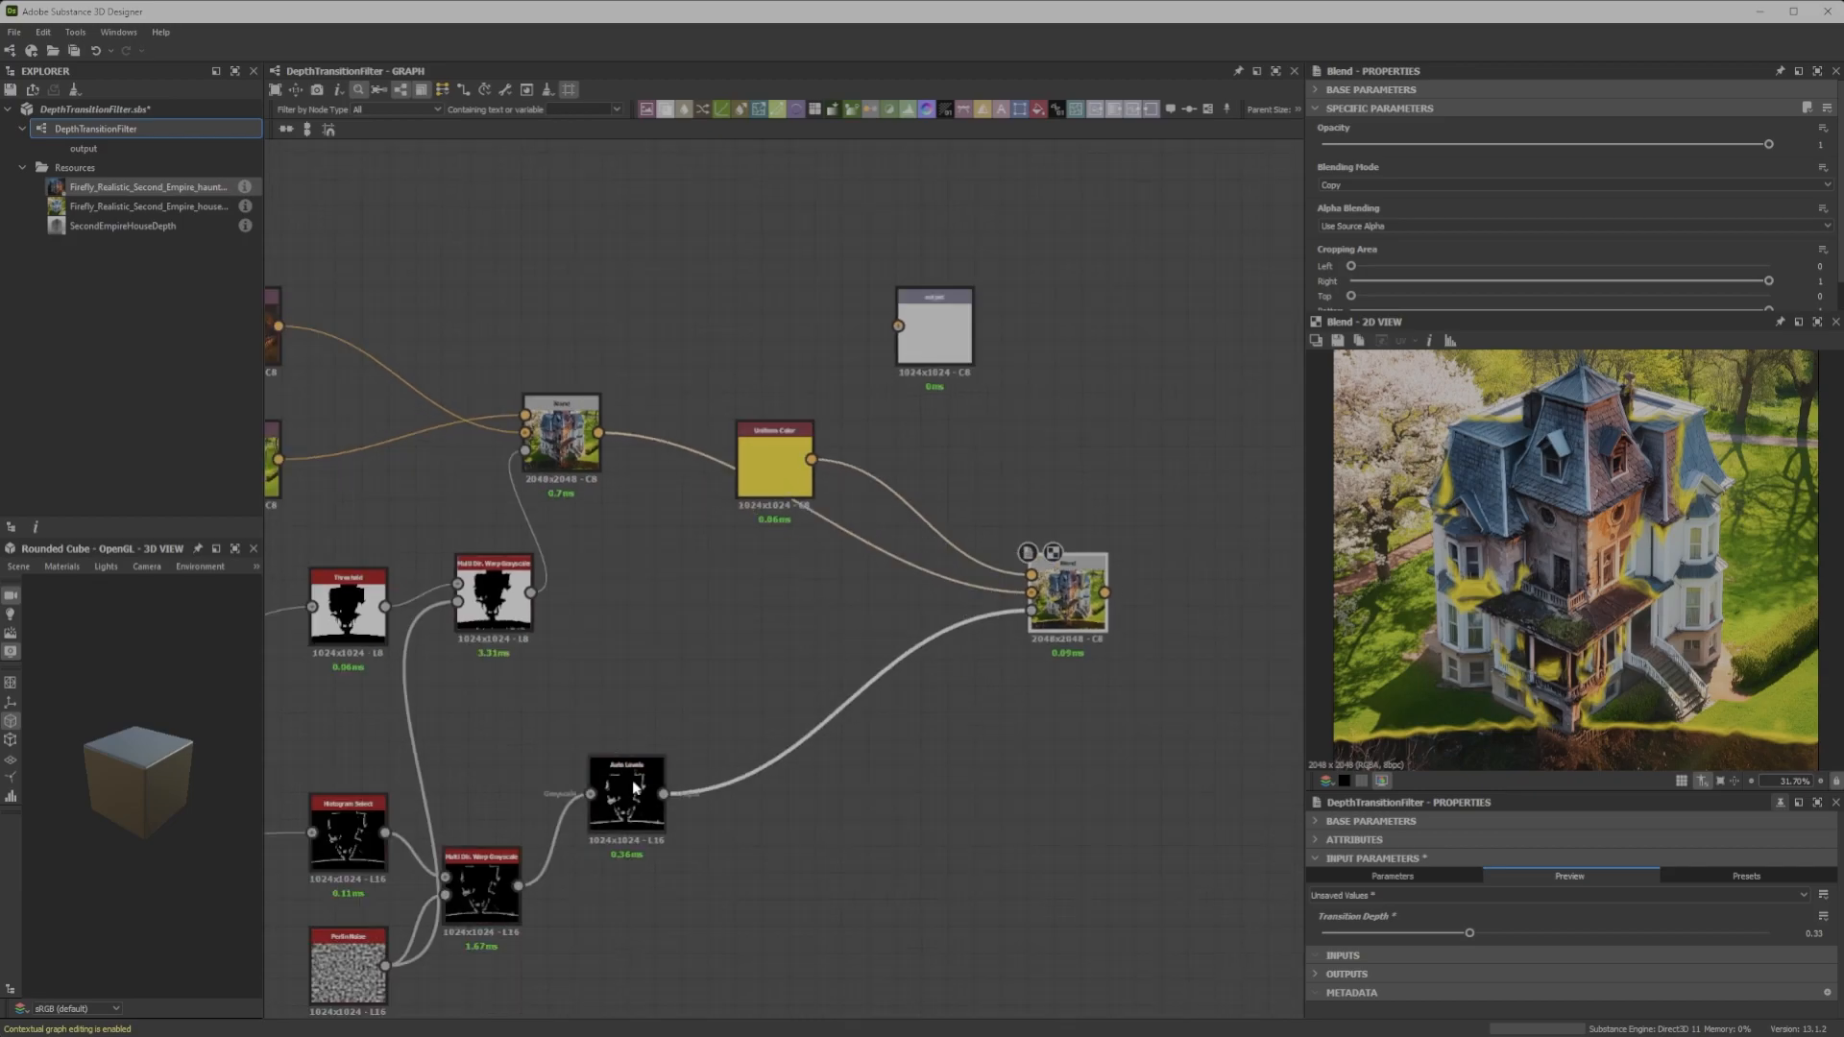
Preview the warped edge mask from the Auto Levels node that feeds the second Blend
double_click(641, 768)
scroll(641, 769, "up", 4)
scroll(889, 596, "down", 4)
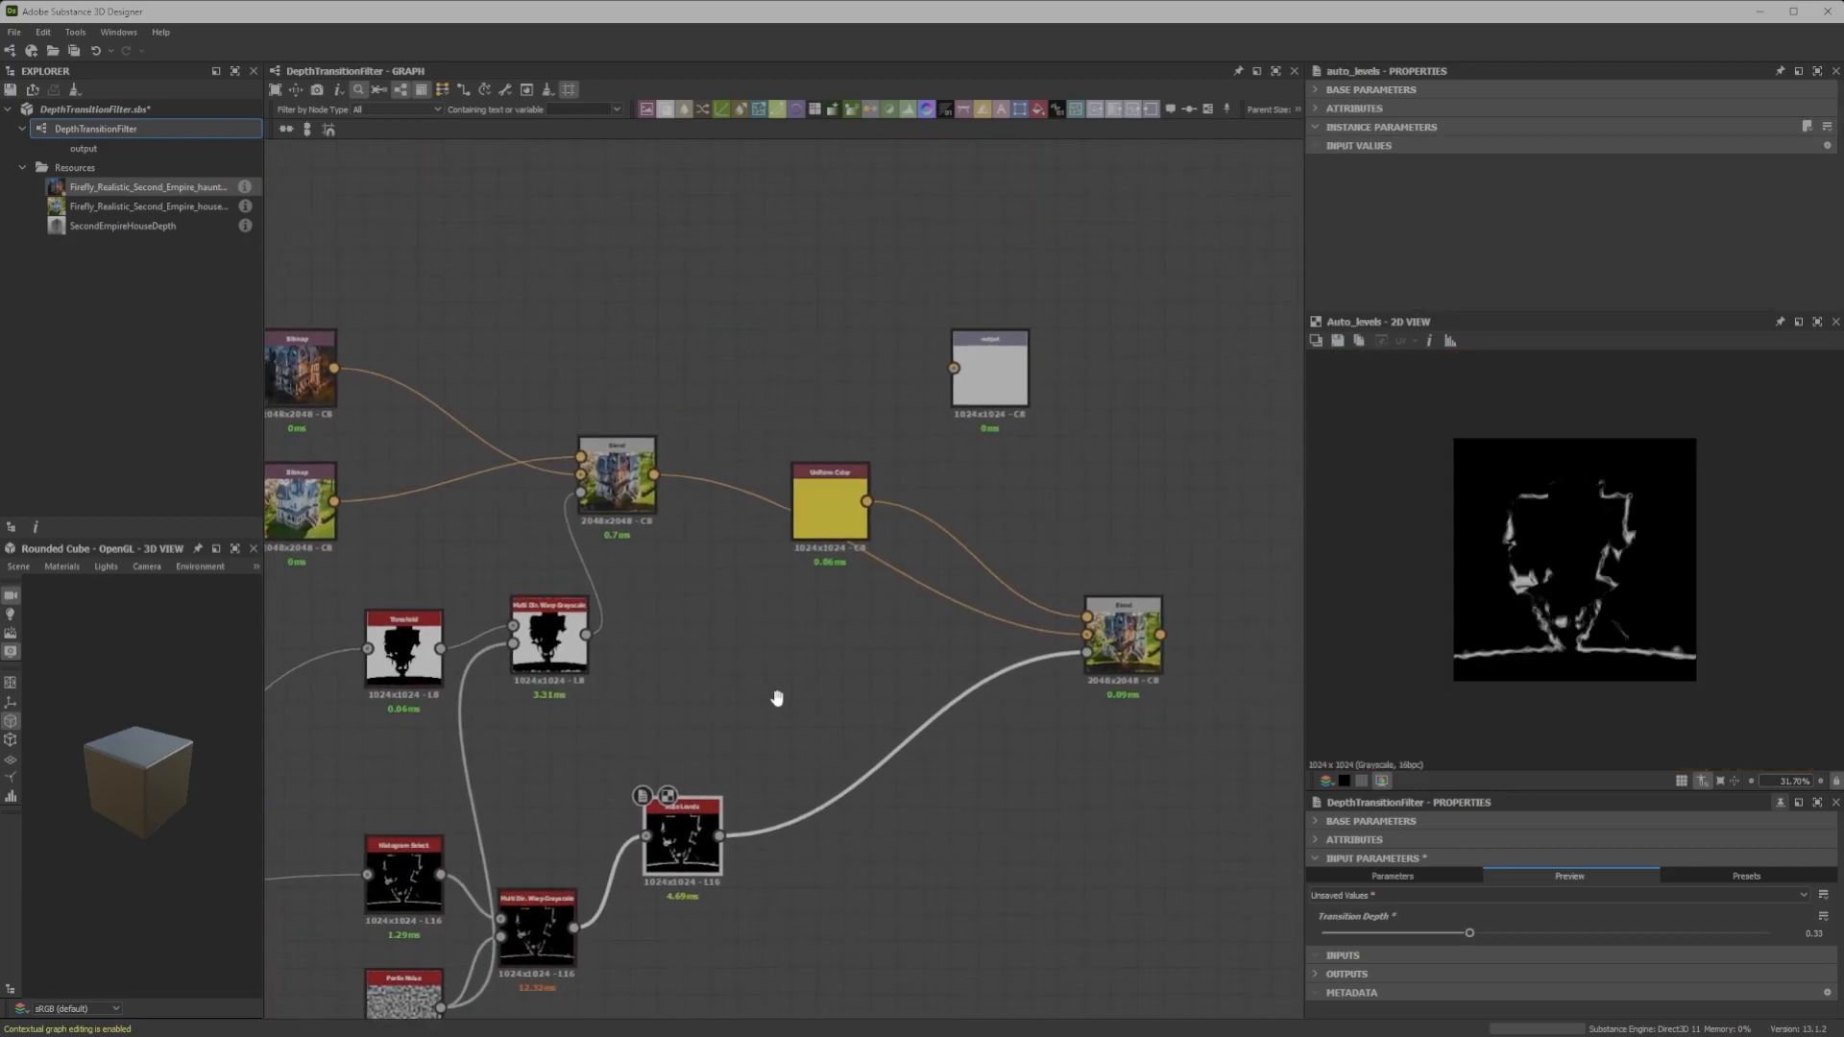
key("space")
type("color")
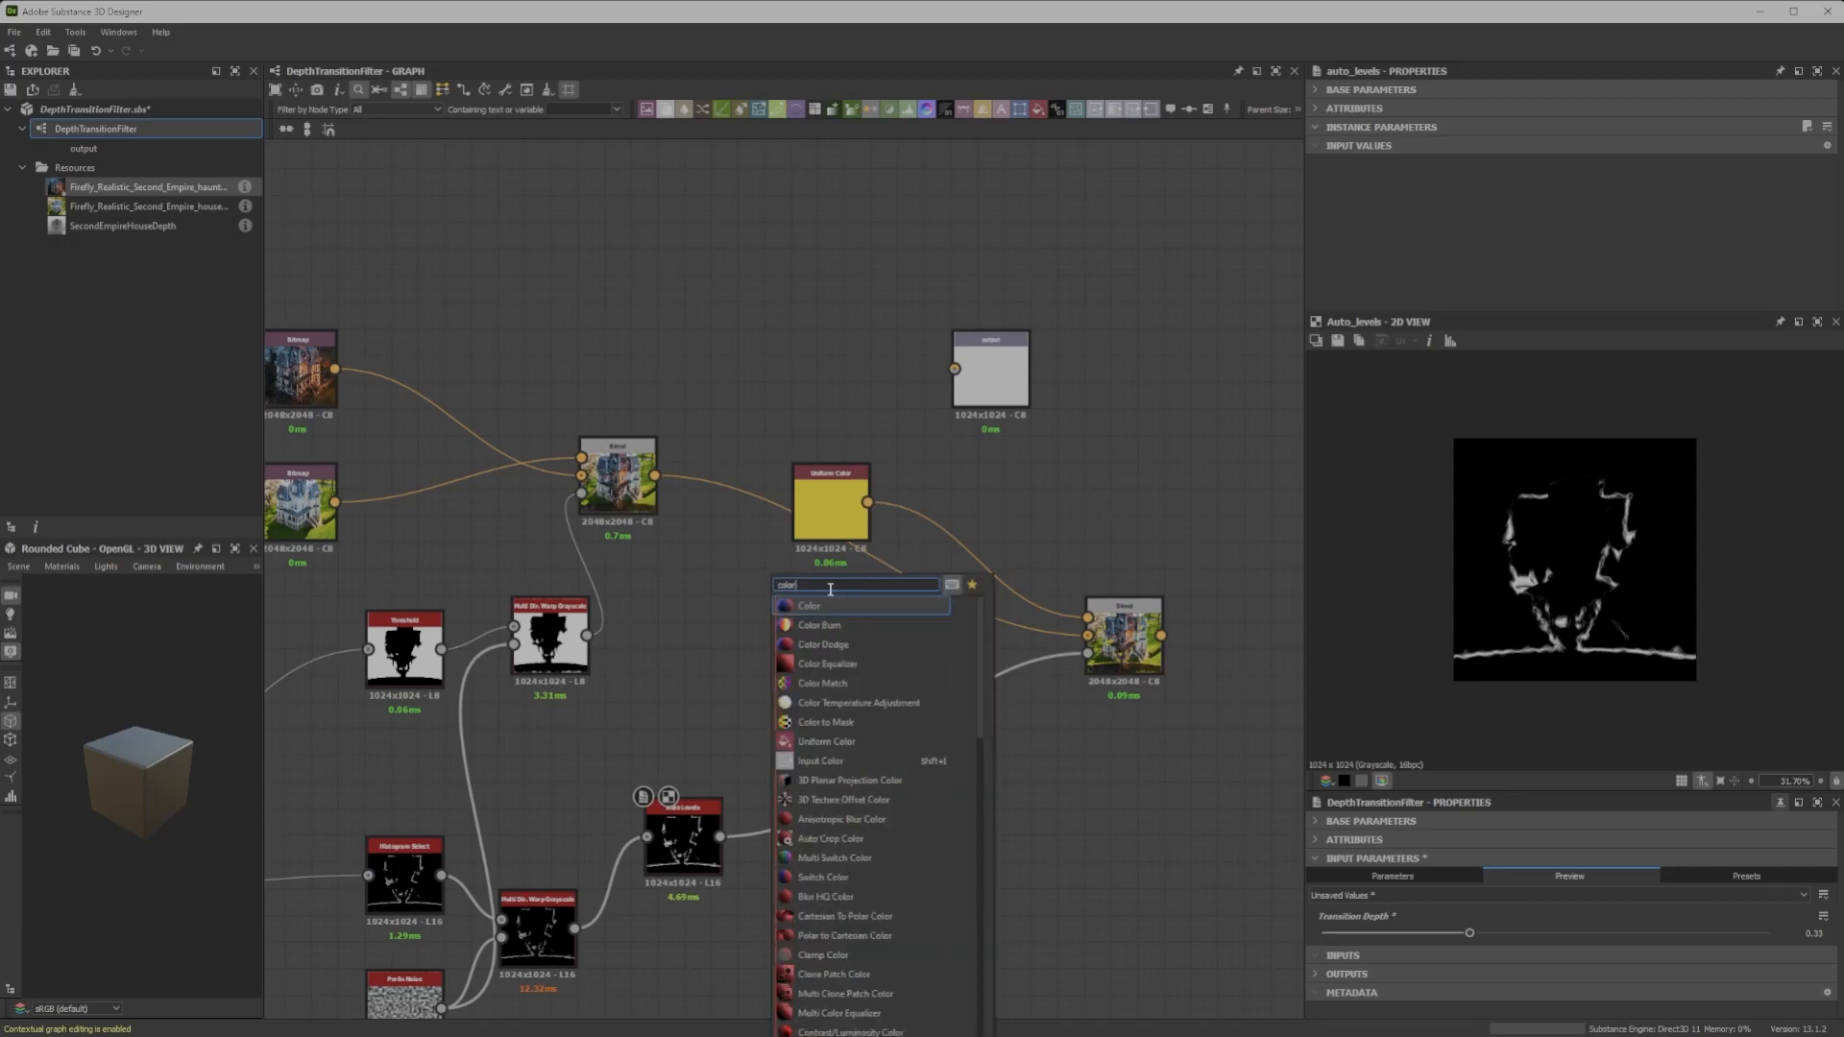
key("BackSpace")
Add a Gradient Map node below Uniform Color and connect the edge mask's Auto Levels output to its input
key("g")
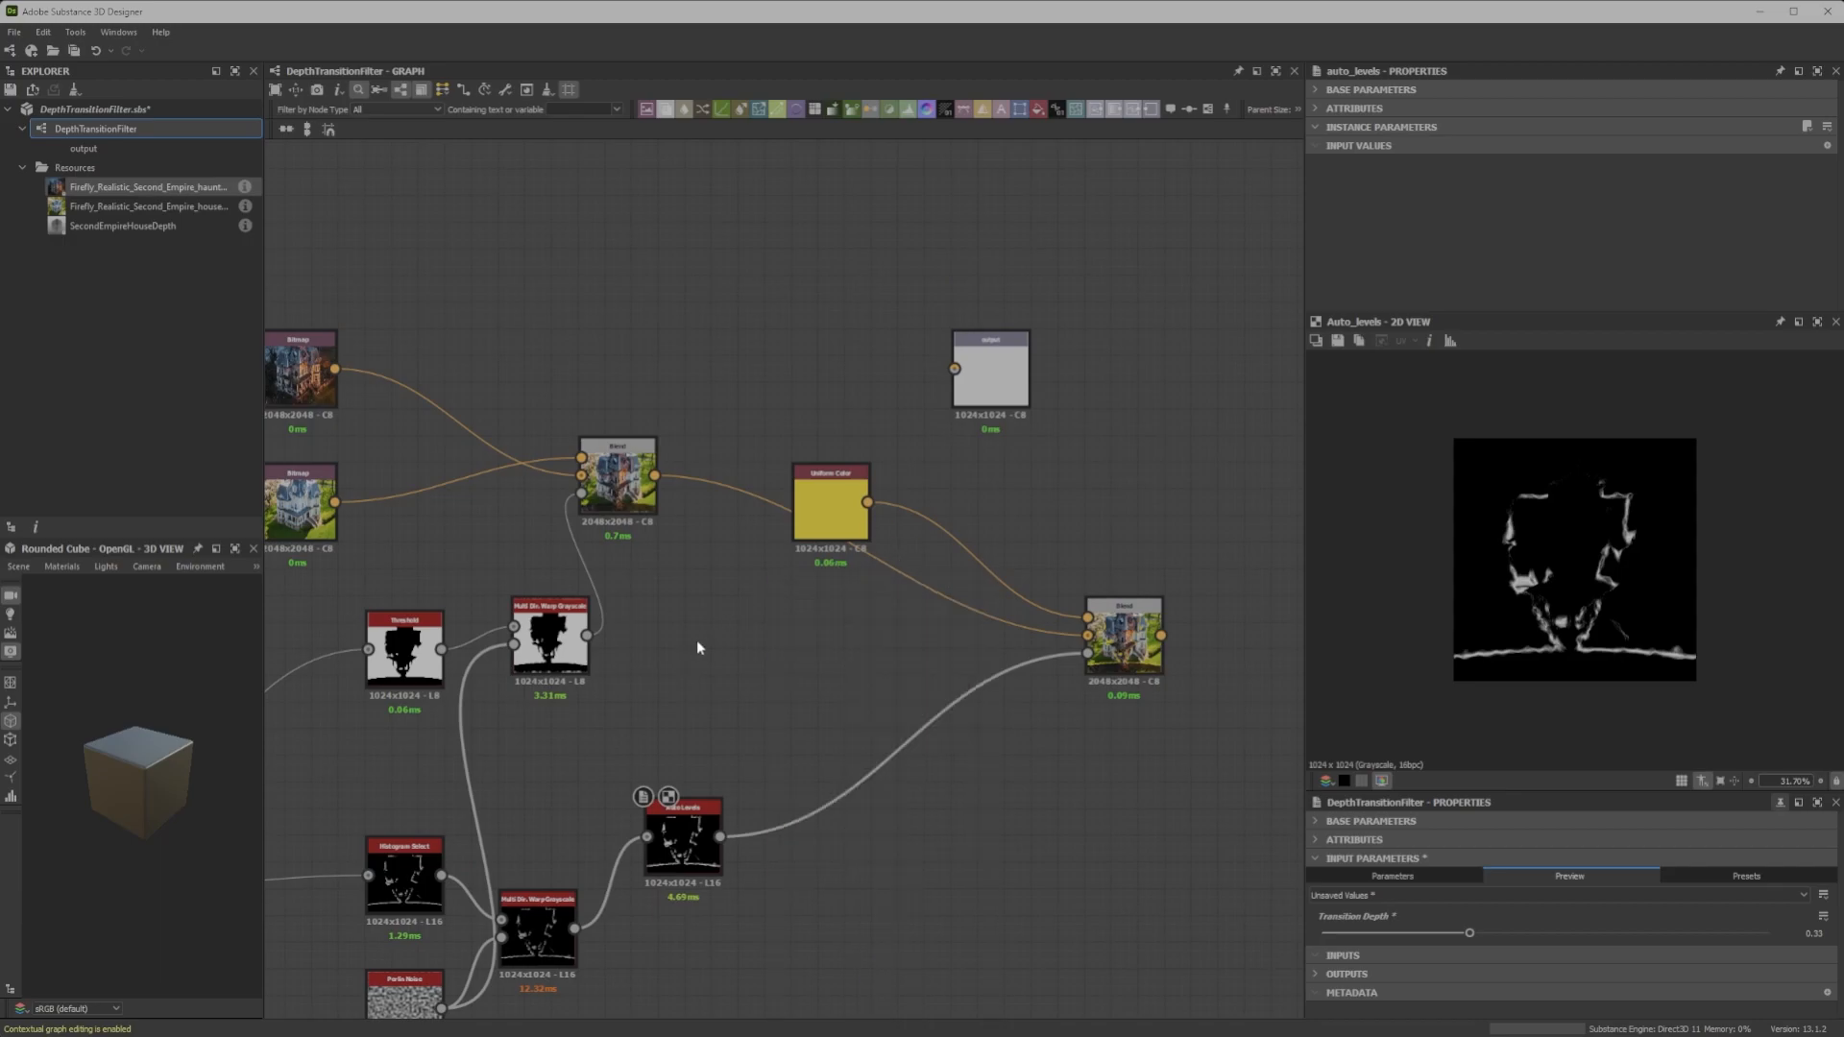
scroll(811, 676, "up", 4)
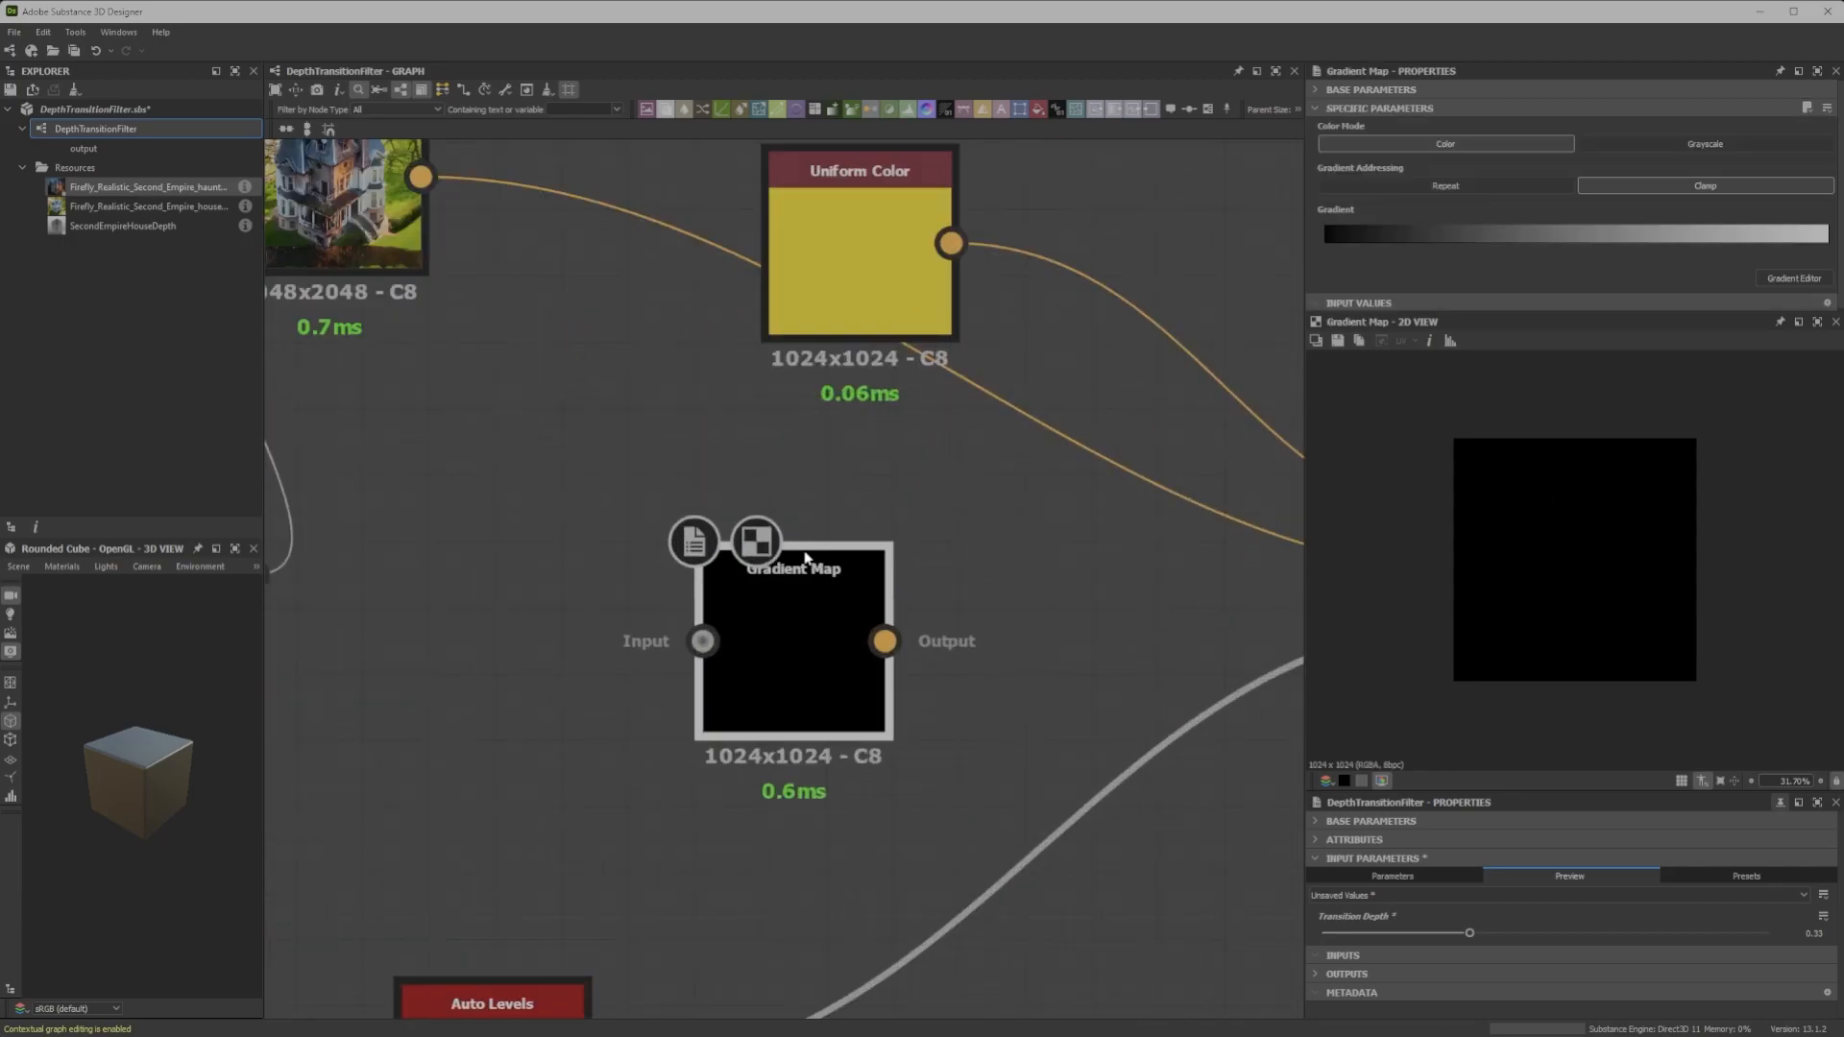
scroll(601, 523, "down", 4)
middle_click_drag(613, 578, 709, 517)
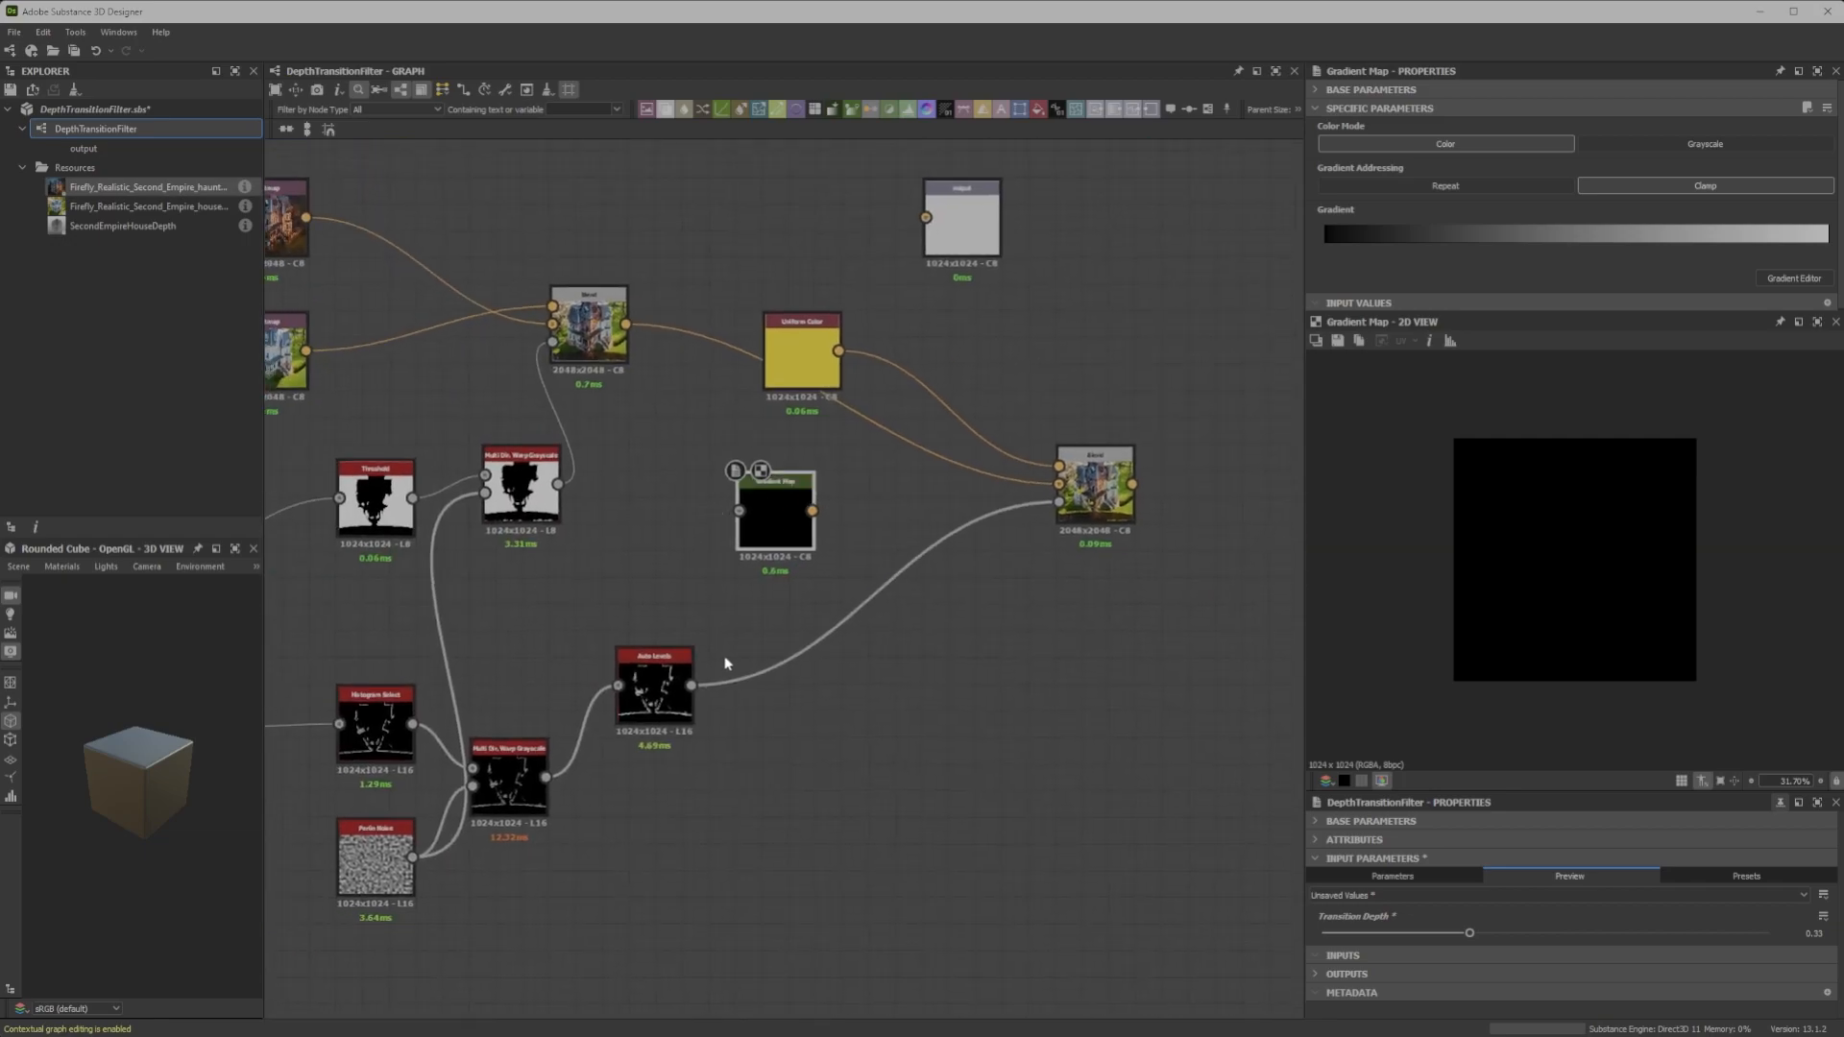
scroll(724, 662, "up", 3)
scroll(893, 498, "down", 2)
left_click_drag(670, 723, 729, 521)
scroll(776, 496, "up", 3)
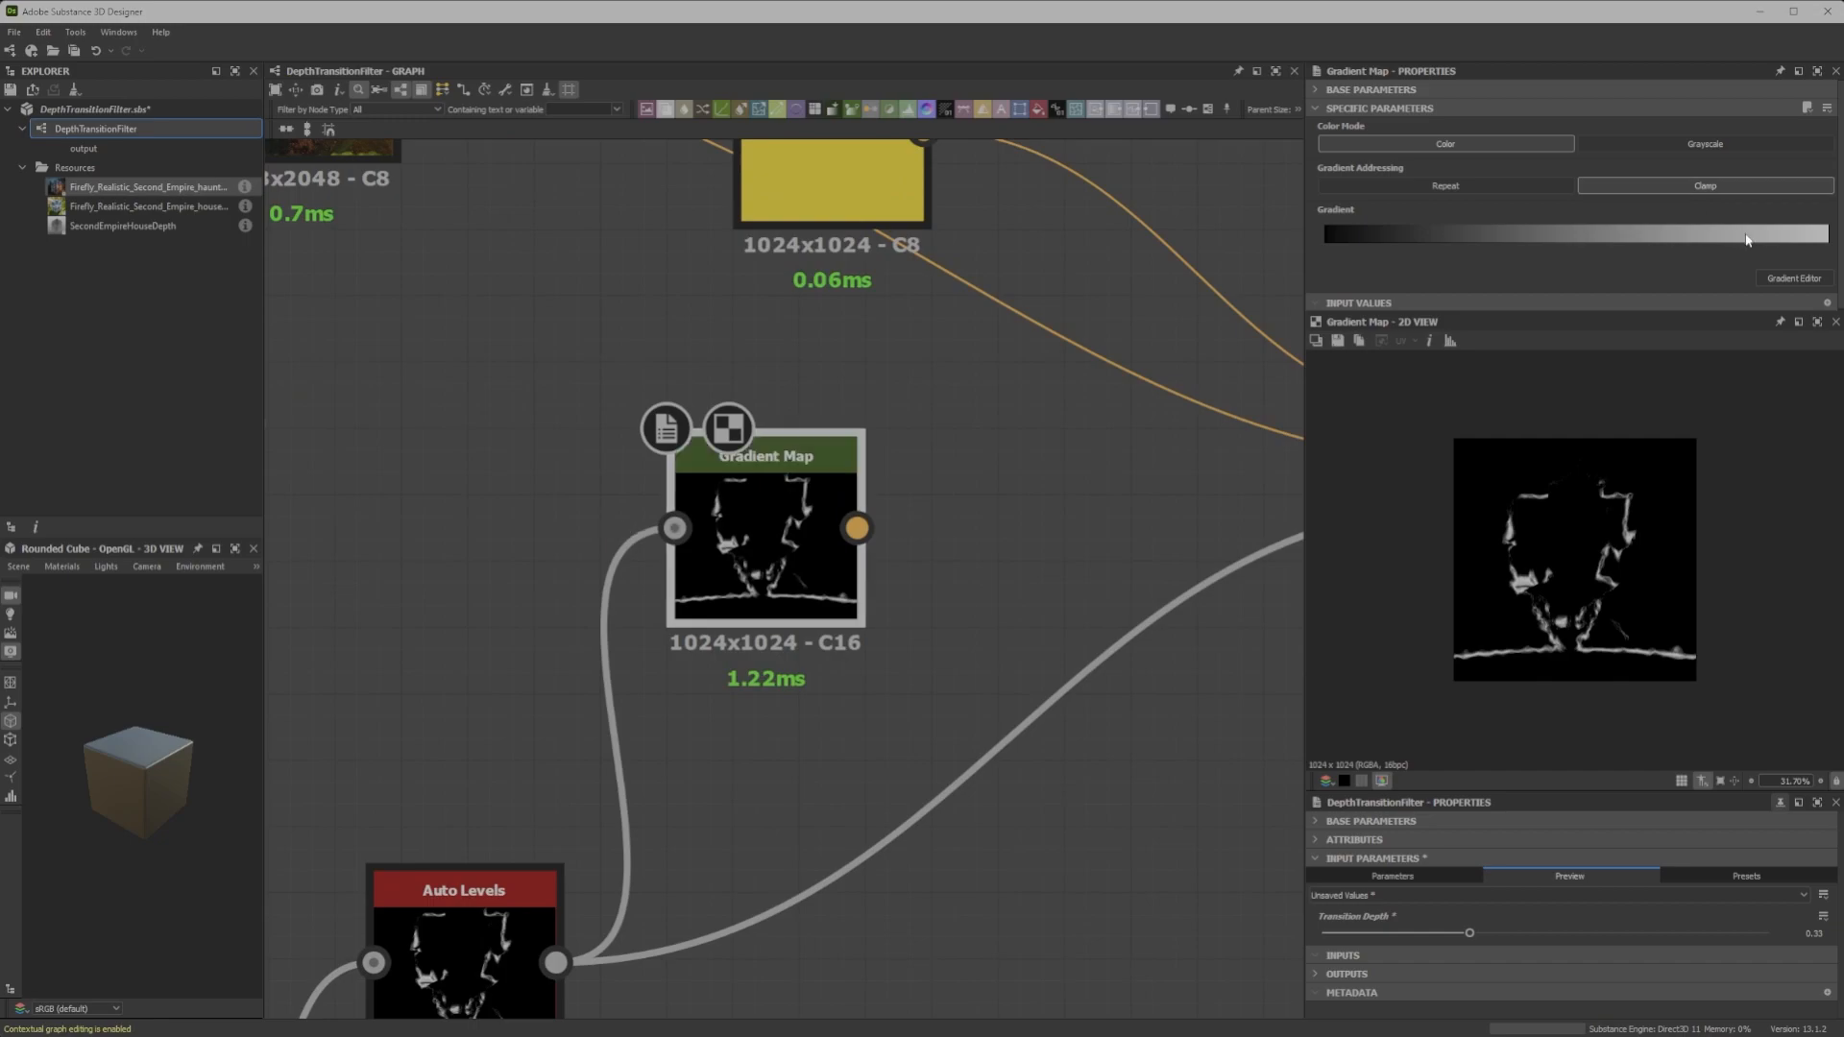
Open the Gradient Map's gradient for editing and set its end key to the yellow sampled from the Uniform Color node
left_click(1794, 278)
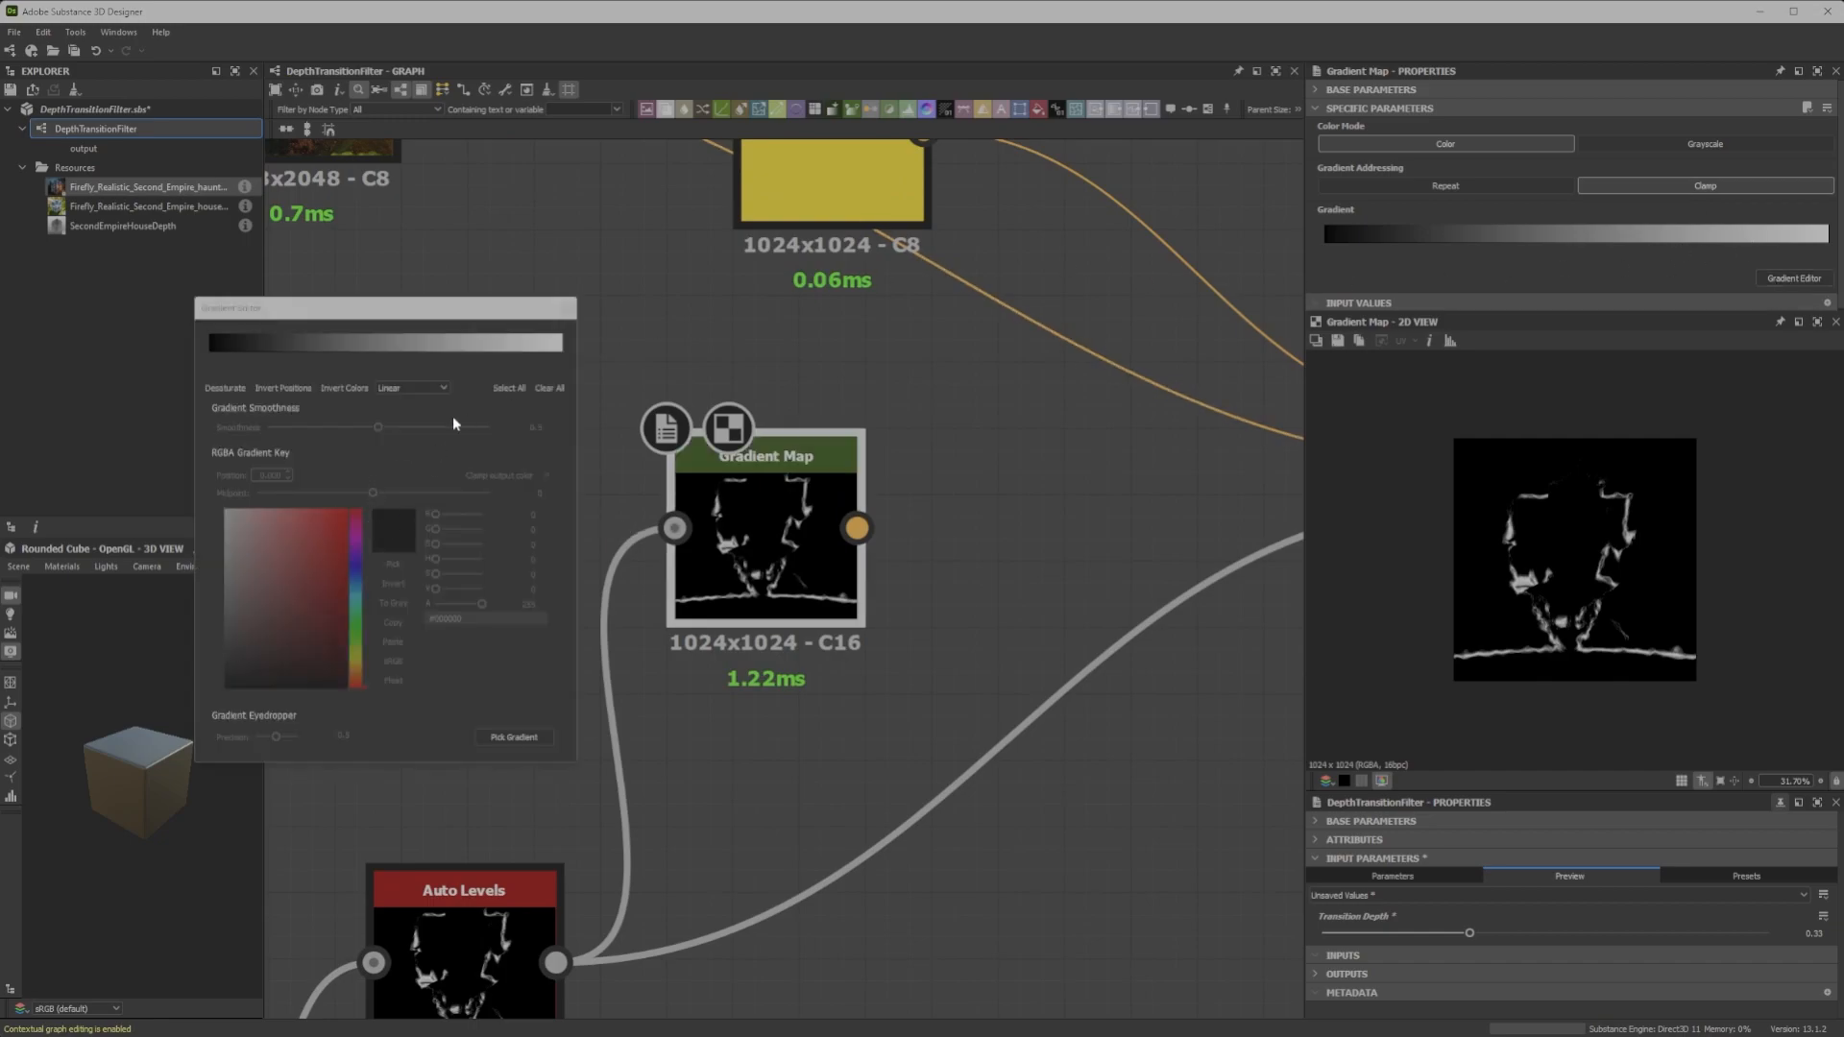
left_click(562, 351)
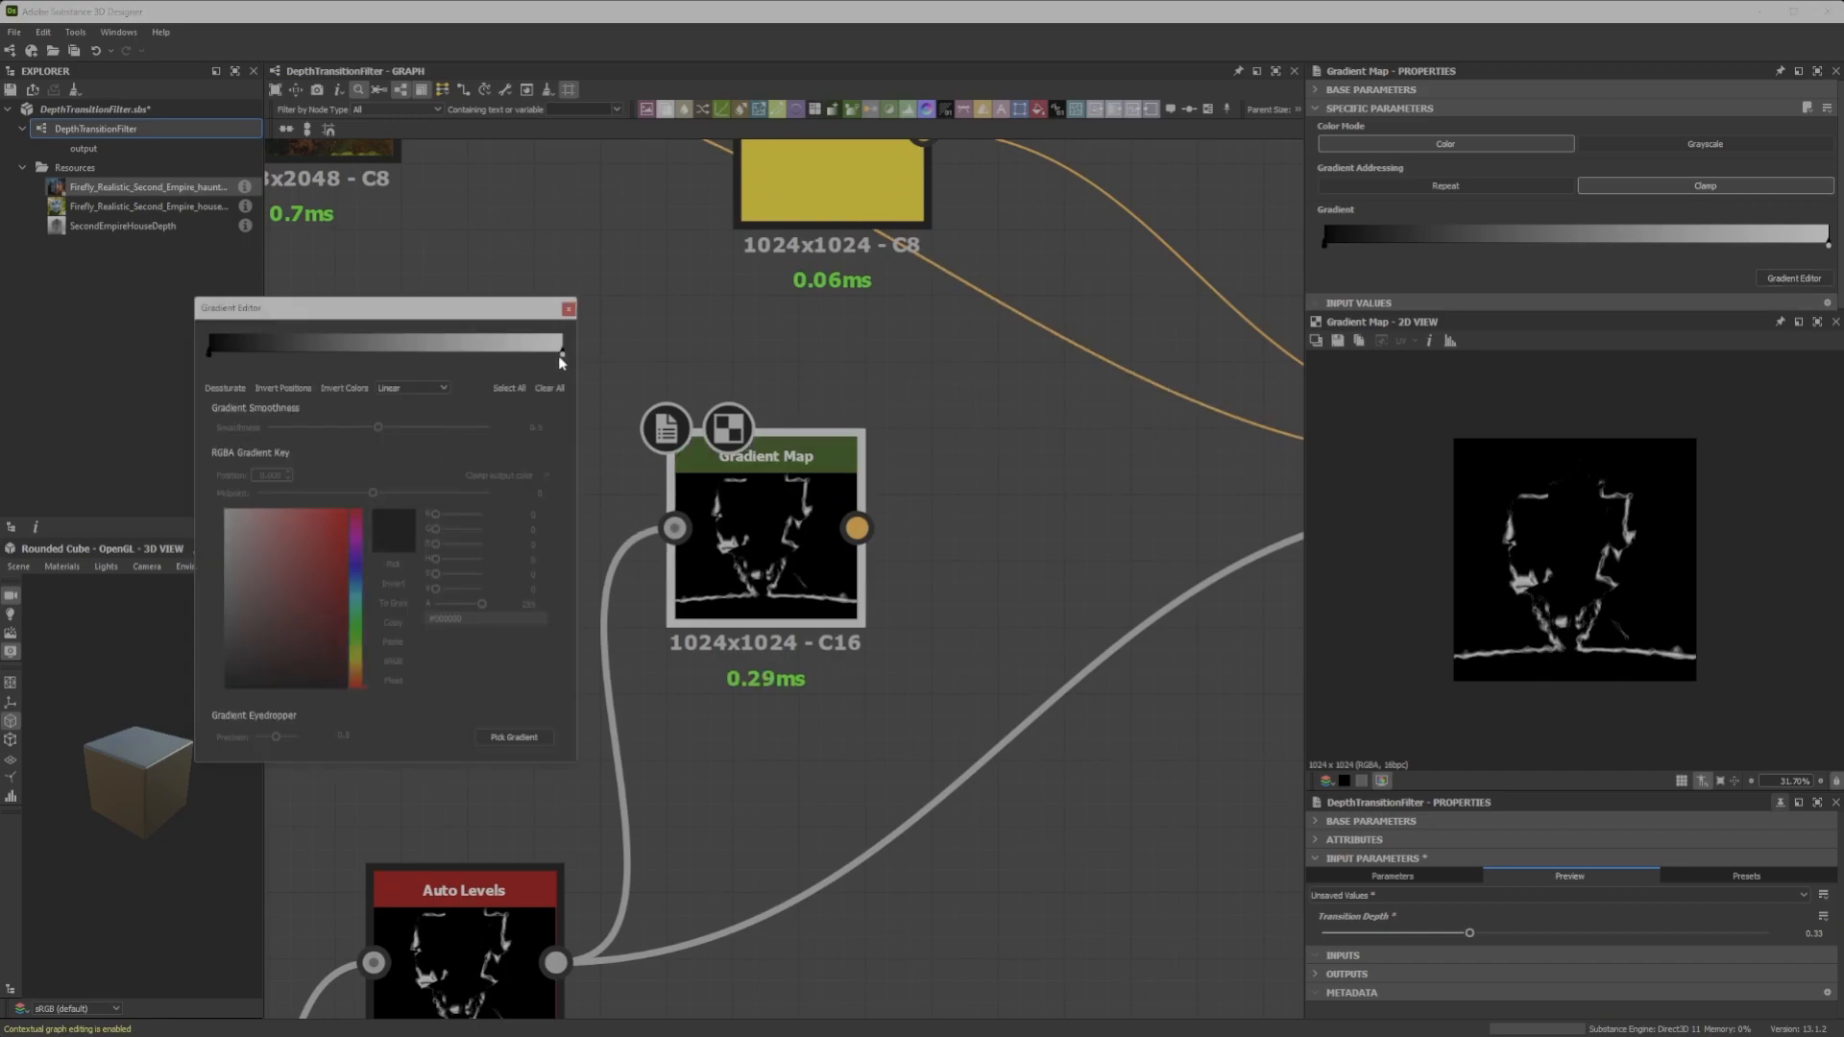
left_click(396, 568)
left_click(852, 211)
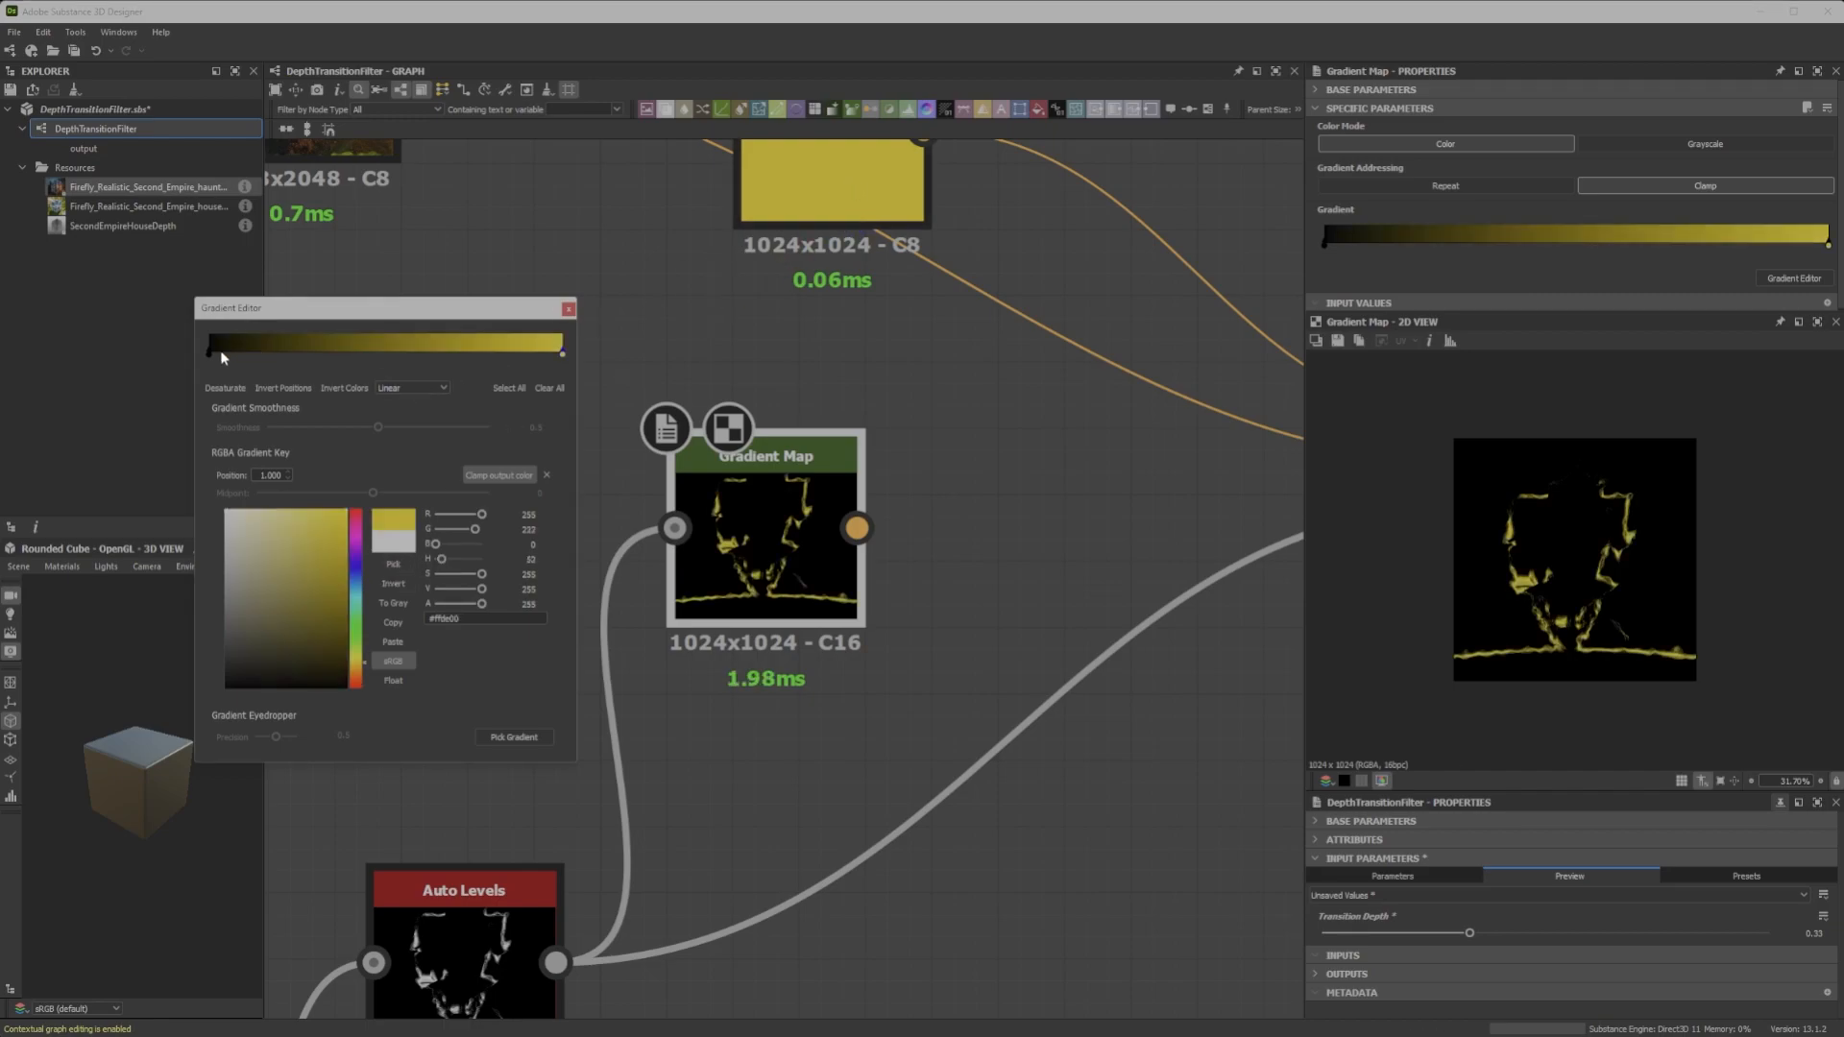
Color the gradient's start key a fully saturated orange and shift it about a quarter of the way toward the yellow end
left_click(209, 352)
left_click(356, 667)
left_click_drag(336, 527, 348, 494)
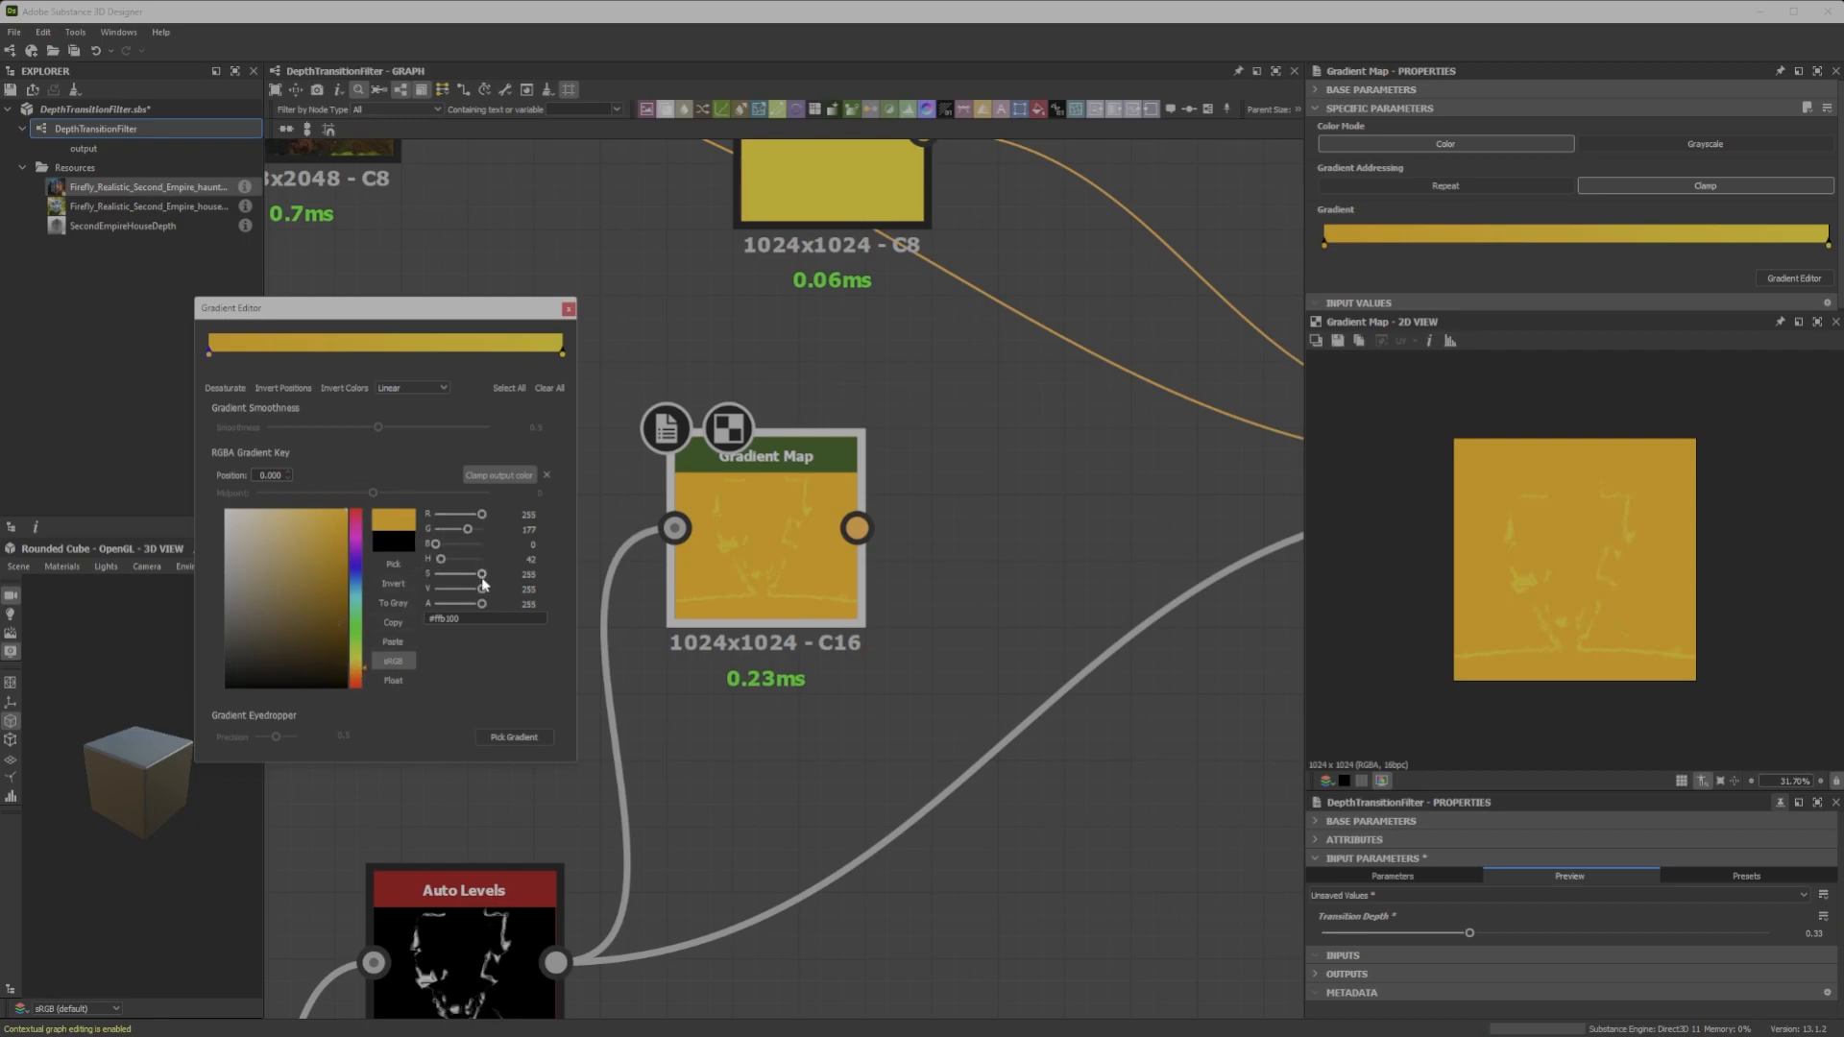
mouse_move(480, 589)
left_mouse_down()
mouse_move(448, 589)
mouse_move(481, 588)
left_mouse_up()
left_click(357, 673)
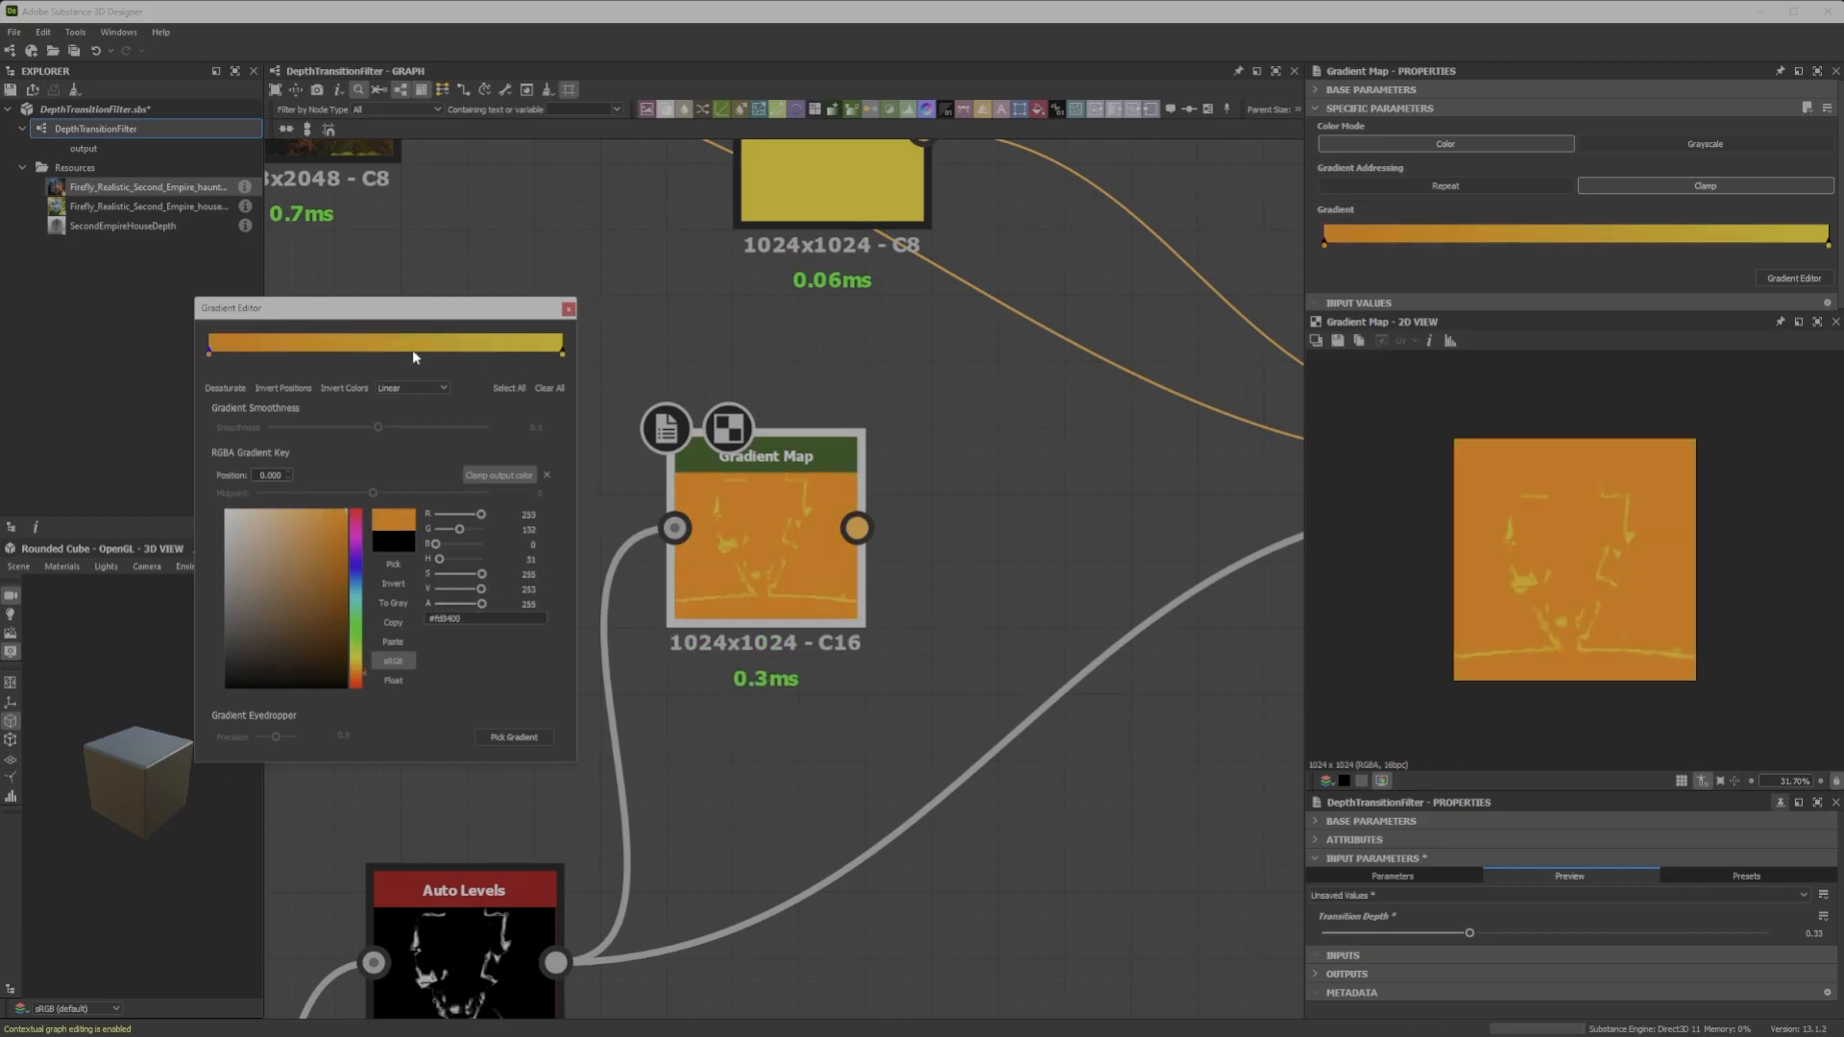
mouse_move(207, 355)
left_mouse_down()
mouse_move(453, 365)
mouse_move(303, 354)
left_mouse_up()
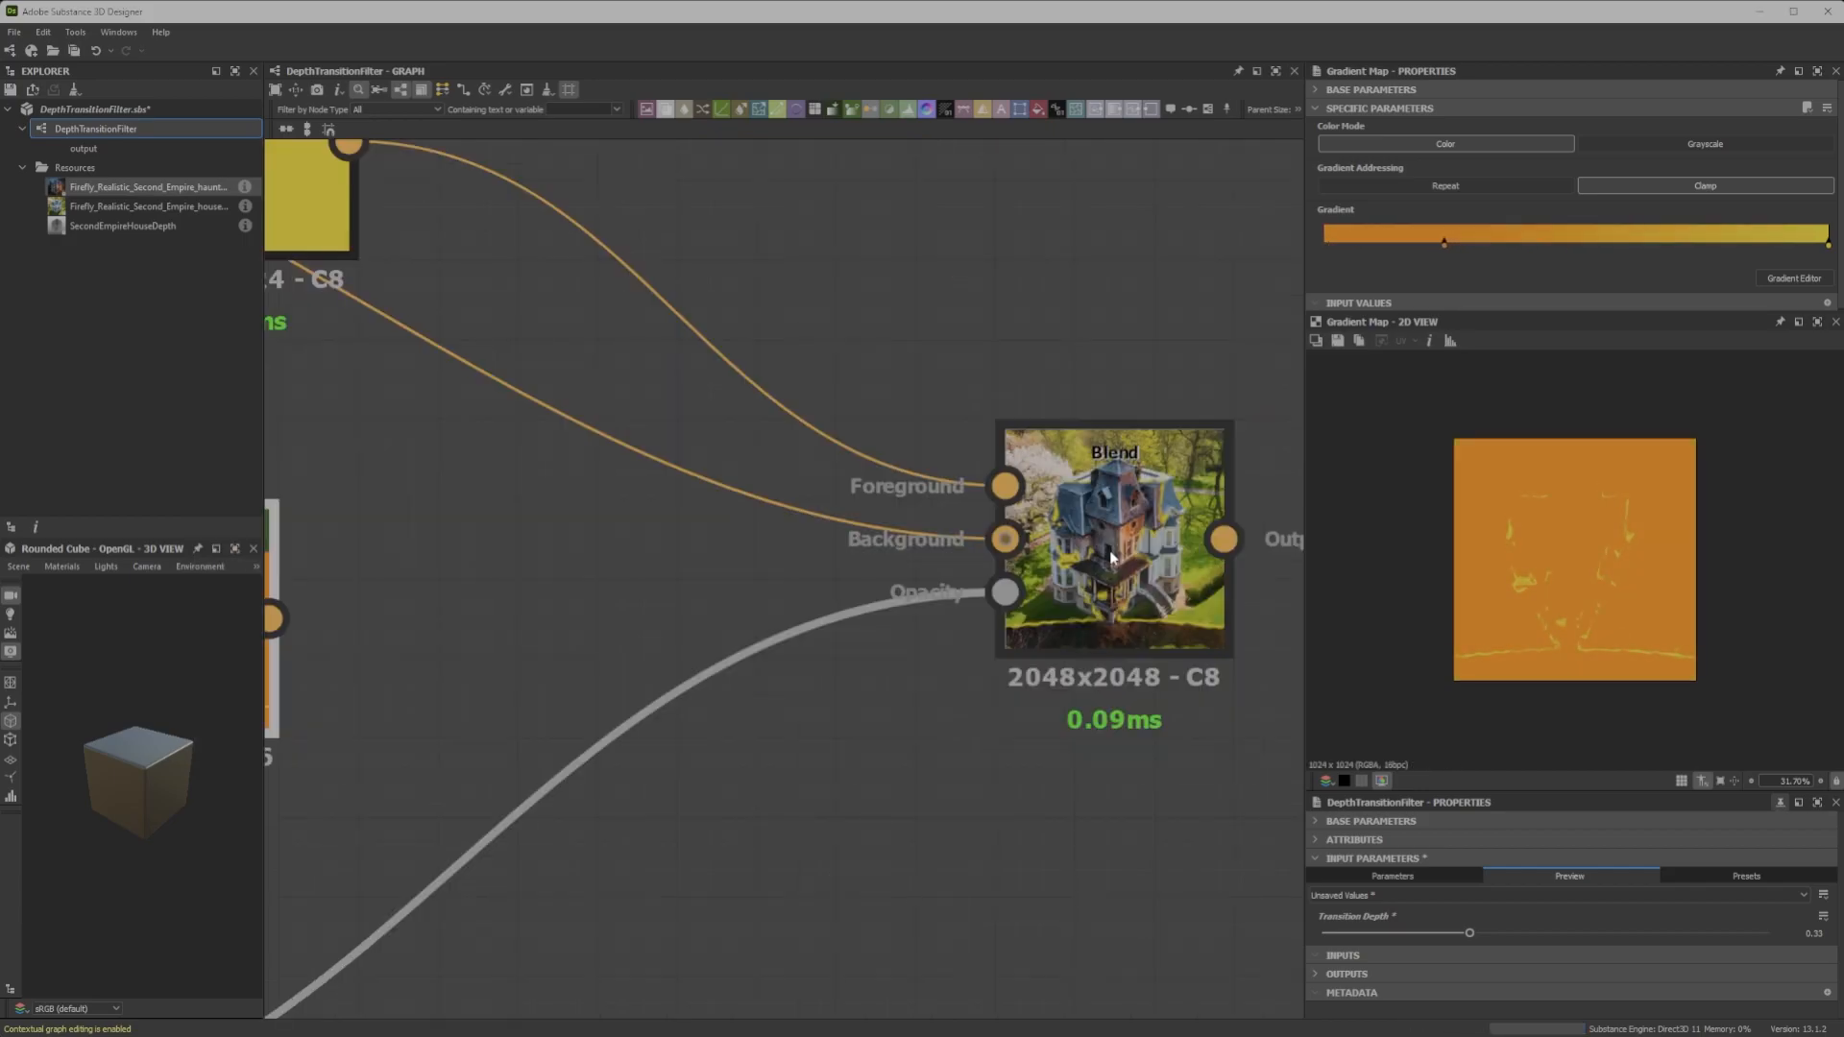
Preview the final Blend and replace its Uniform Color foreground with the Gradient Map output
double_click(1111, 557)
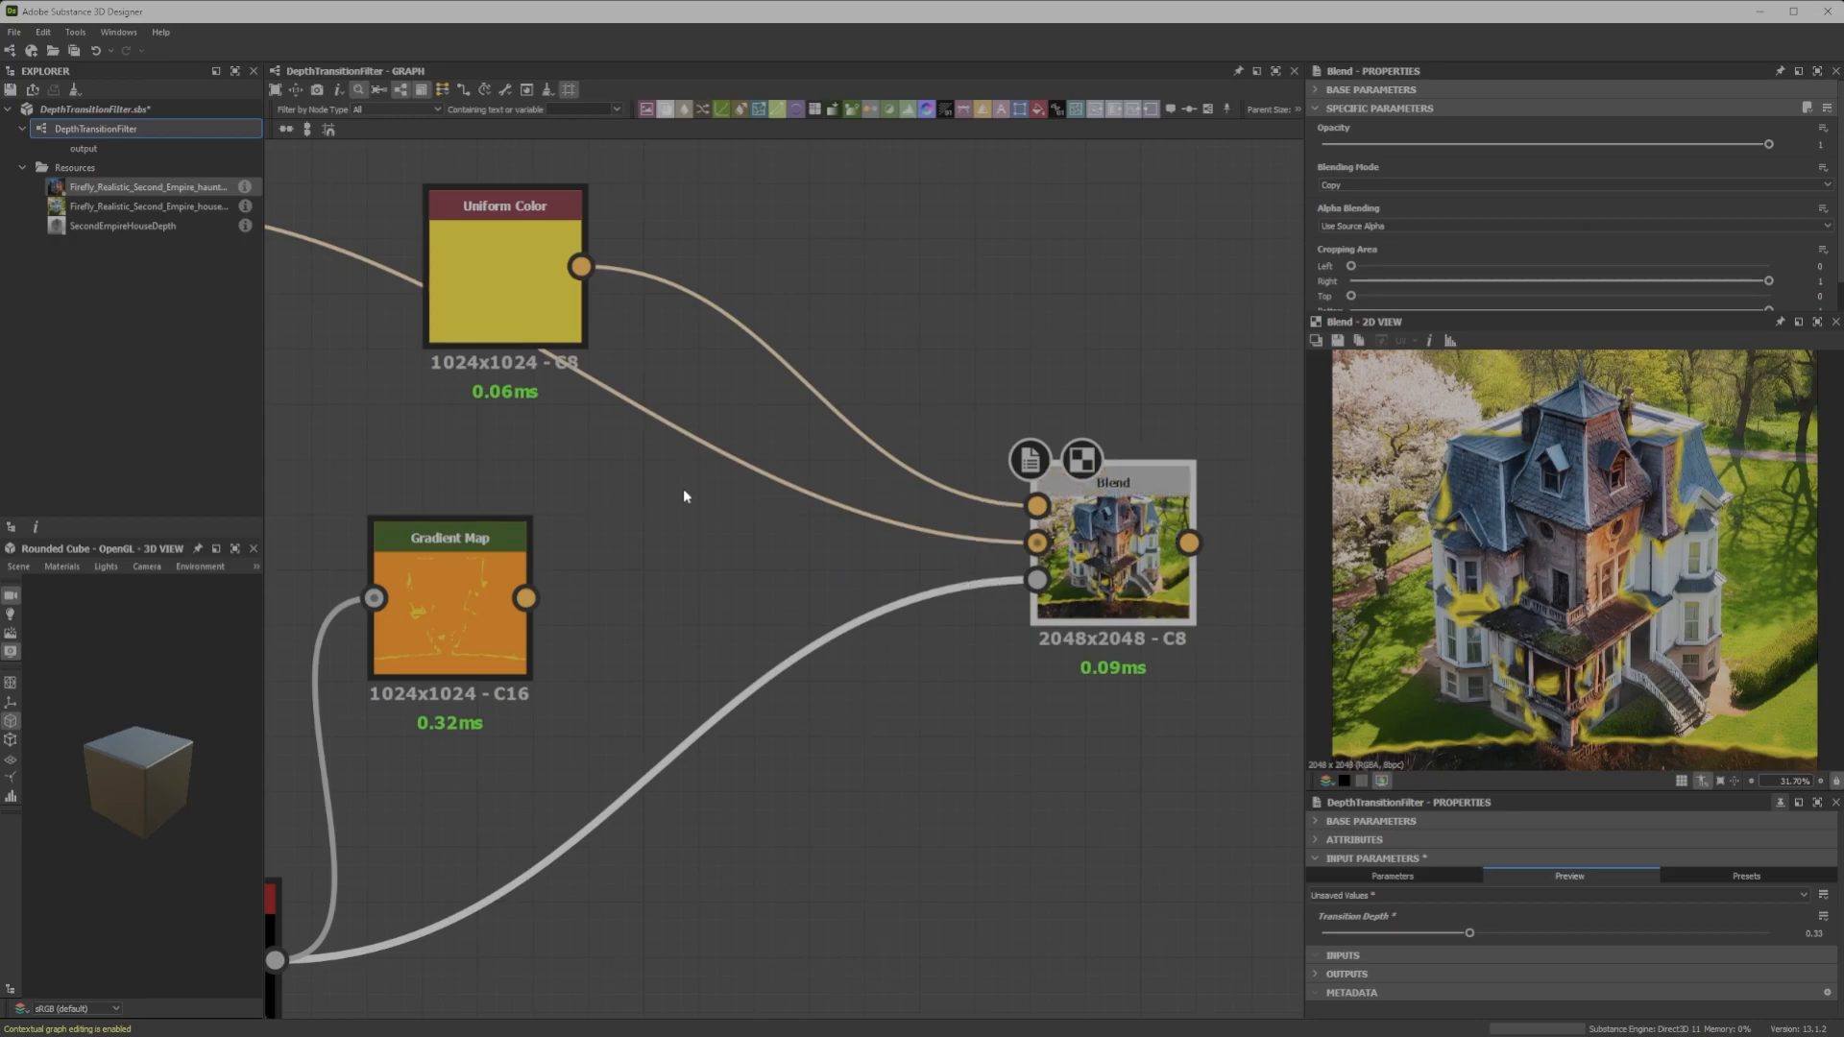
scroll(1674, 521, "up", 3)
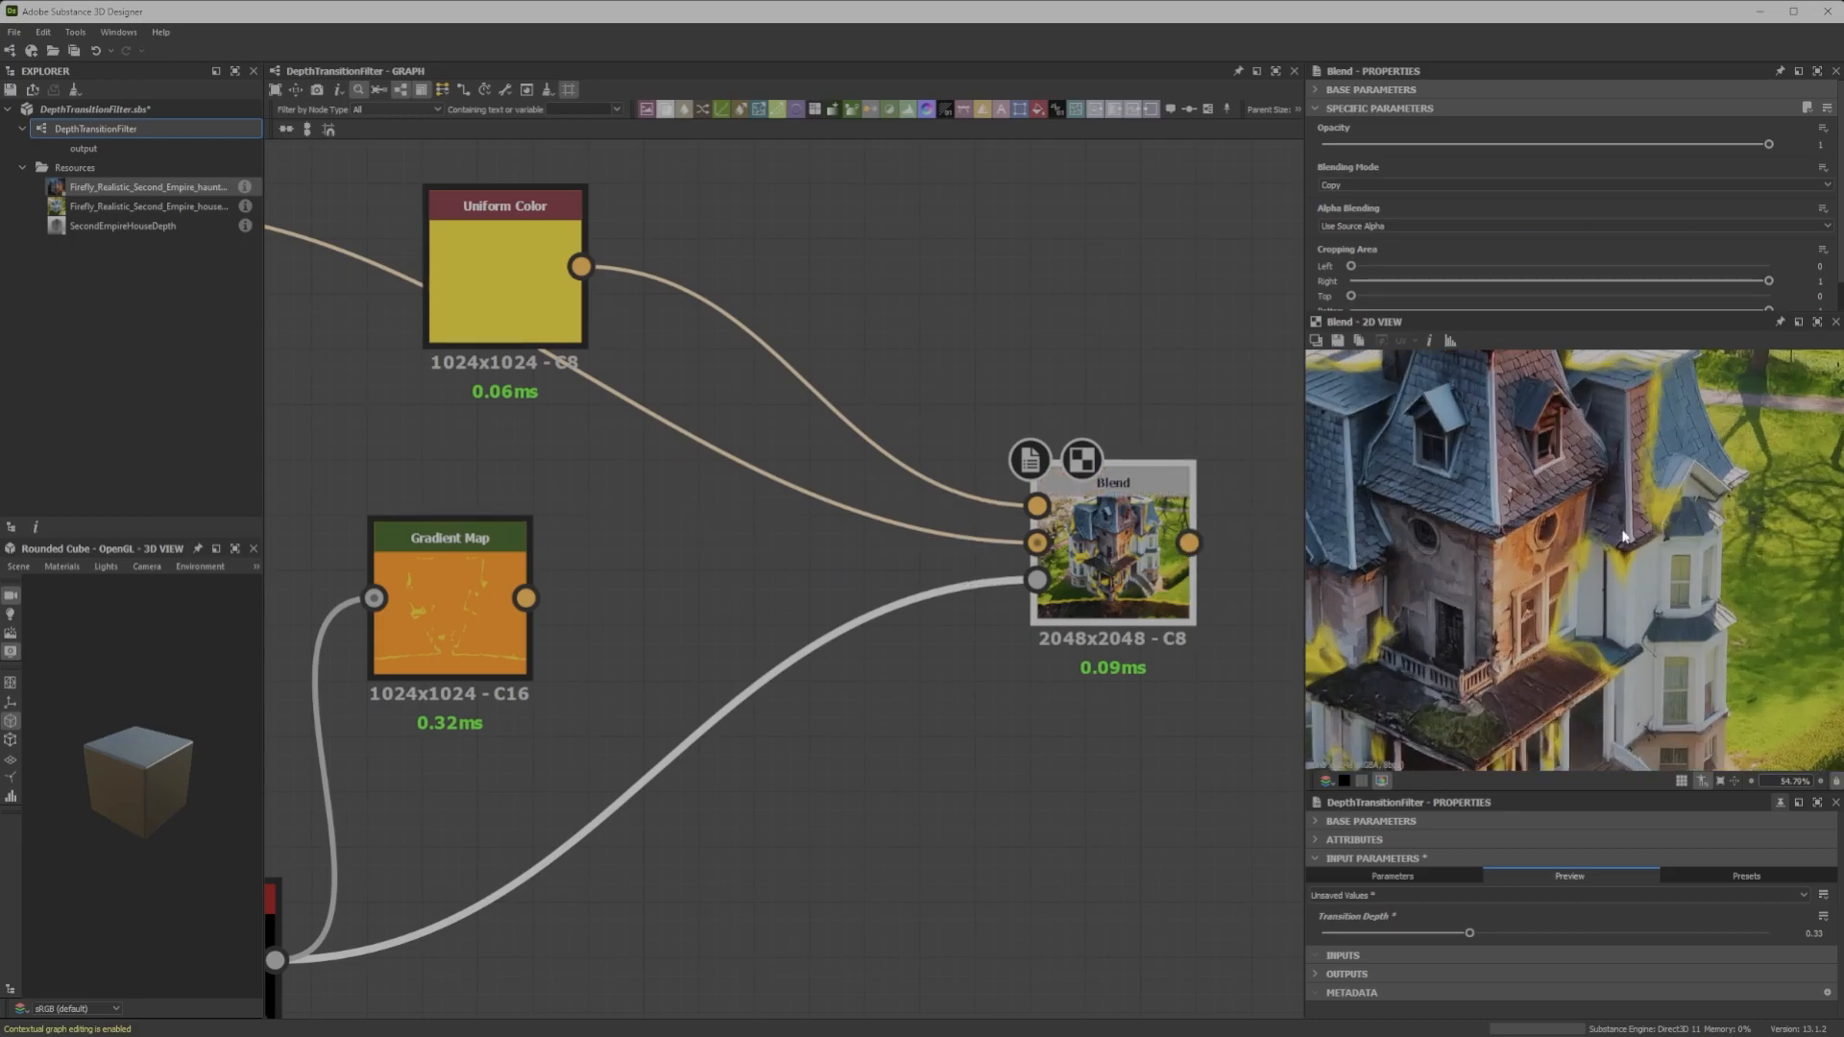
scroll(1628, 534, "down", 4)
left_click_drag(526, 598, 1037, 507)
scroll(1662, 669, "up", 3)
scroll(1662, 669, "down", 3)
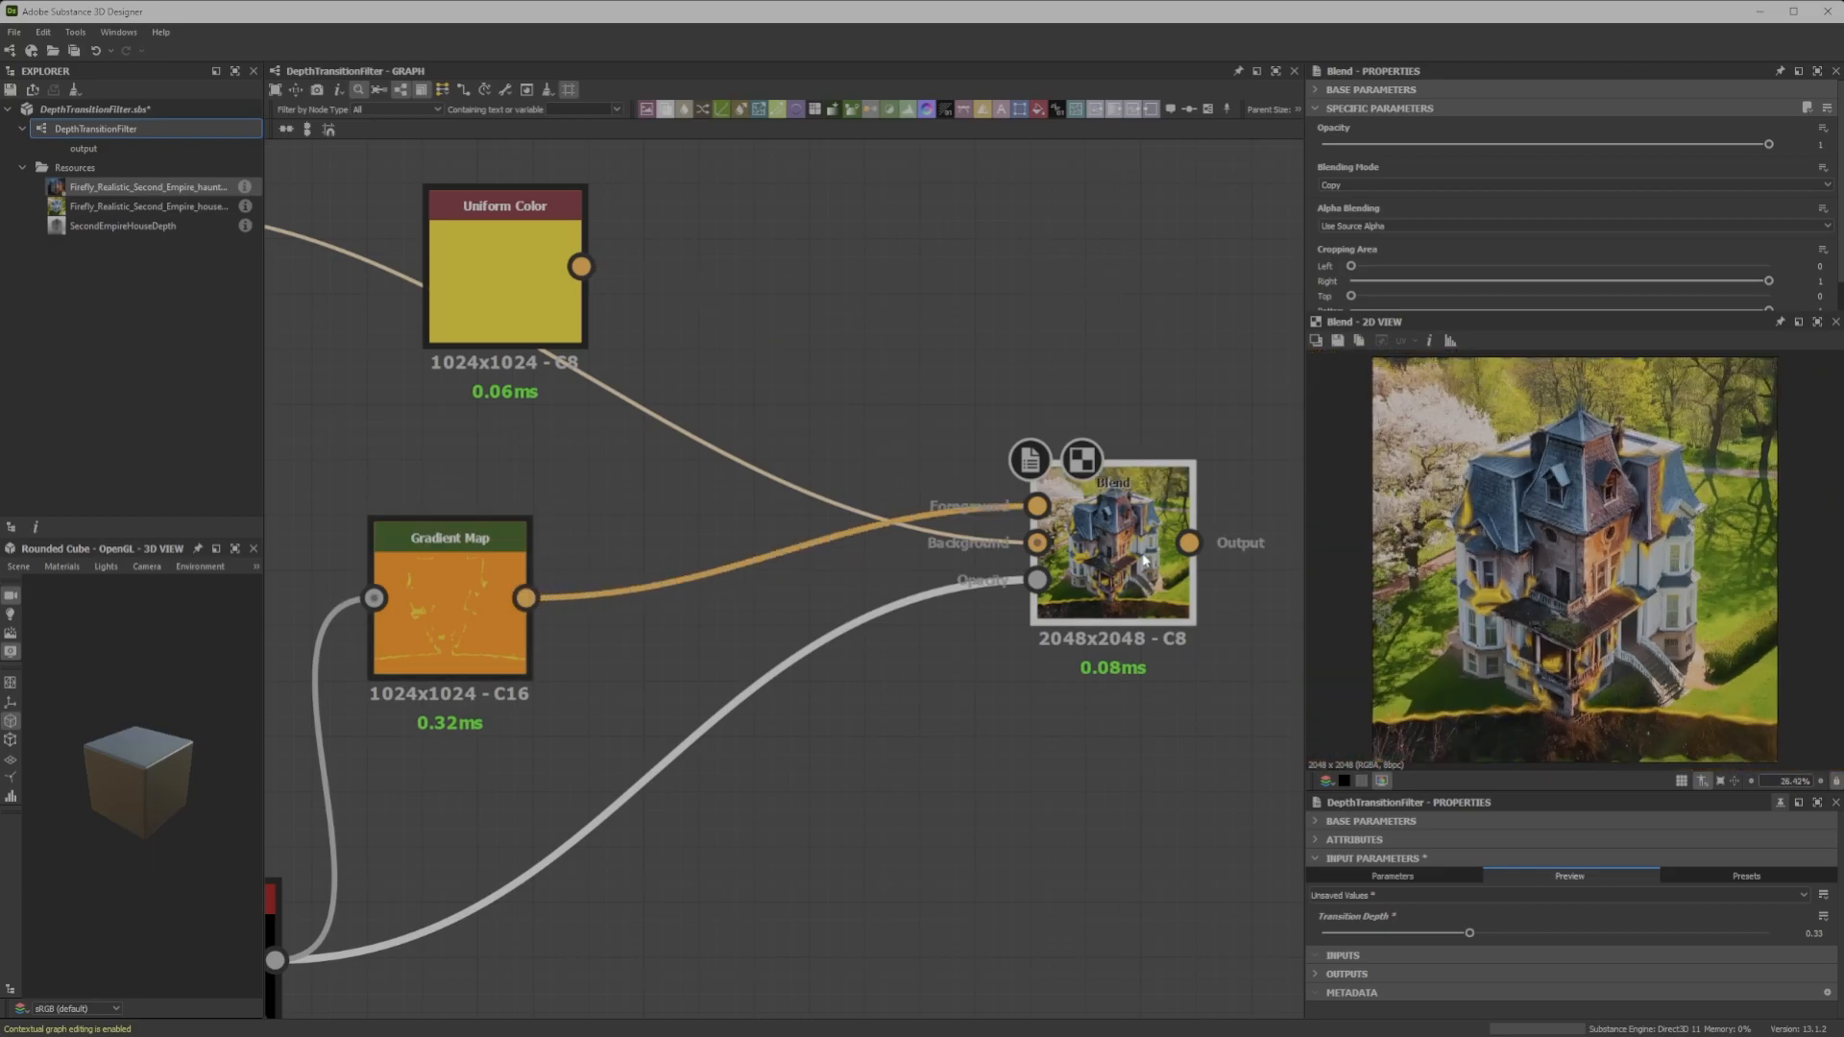
Set Transition Depth to 0.34 and the final Blend's blending mode to Add (Linear Dodge)
middle_click_drag(1143, 561, 1058, 506)
mouse_move(1469, 934)
left_mouse_down()
mouse_move(1526, 940)
mouse_move(1474, 941)
left_mouse_up()
middle_click_drag(1060, 672, 974, 812)
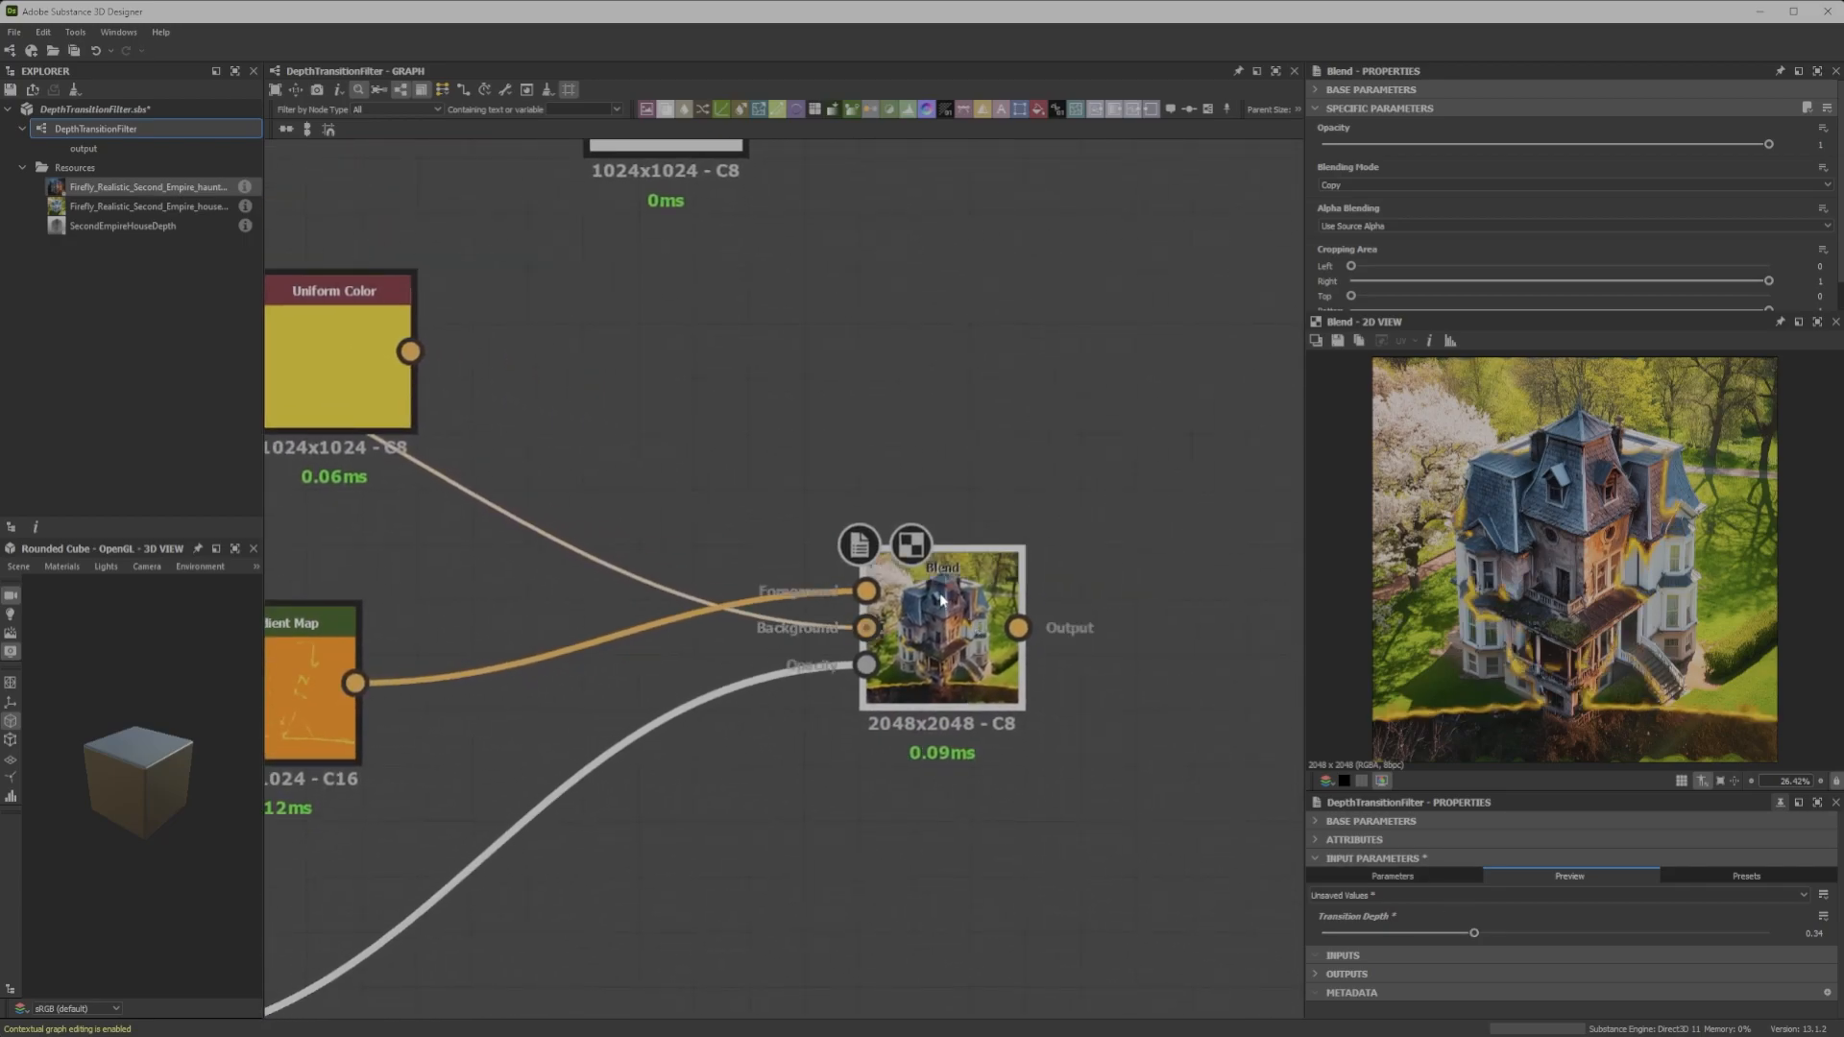
left_click(1352, 182)
left_click(1353, 185)
key("Down")
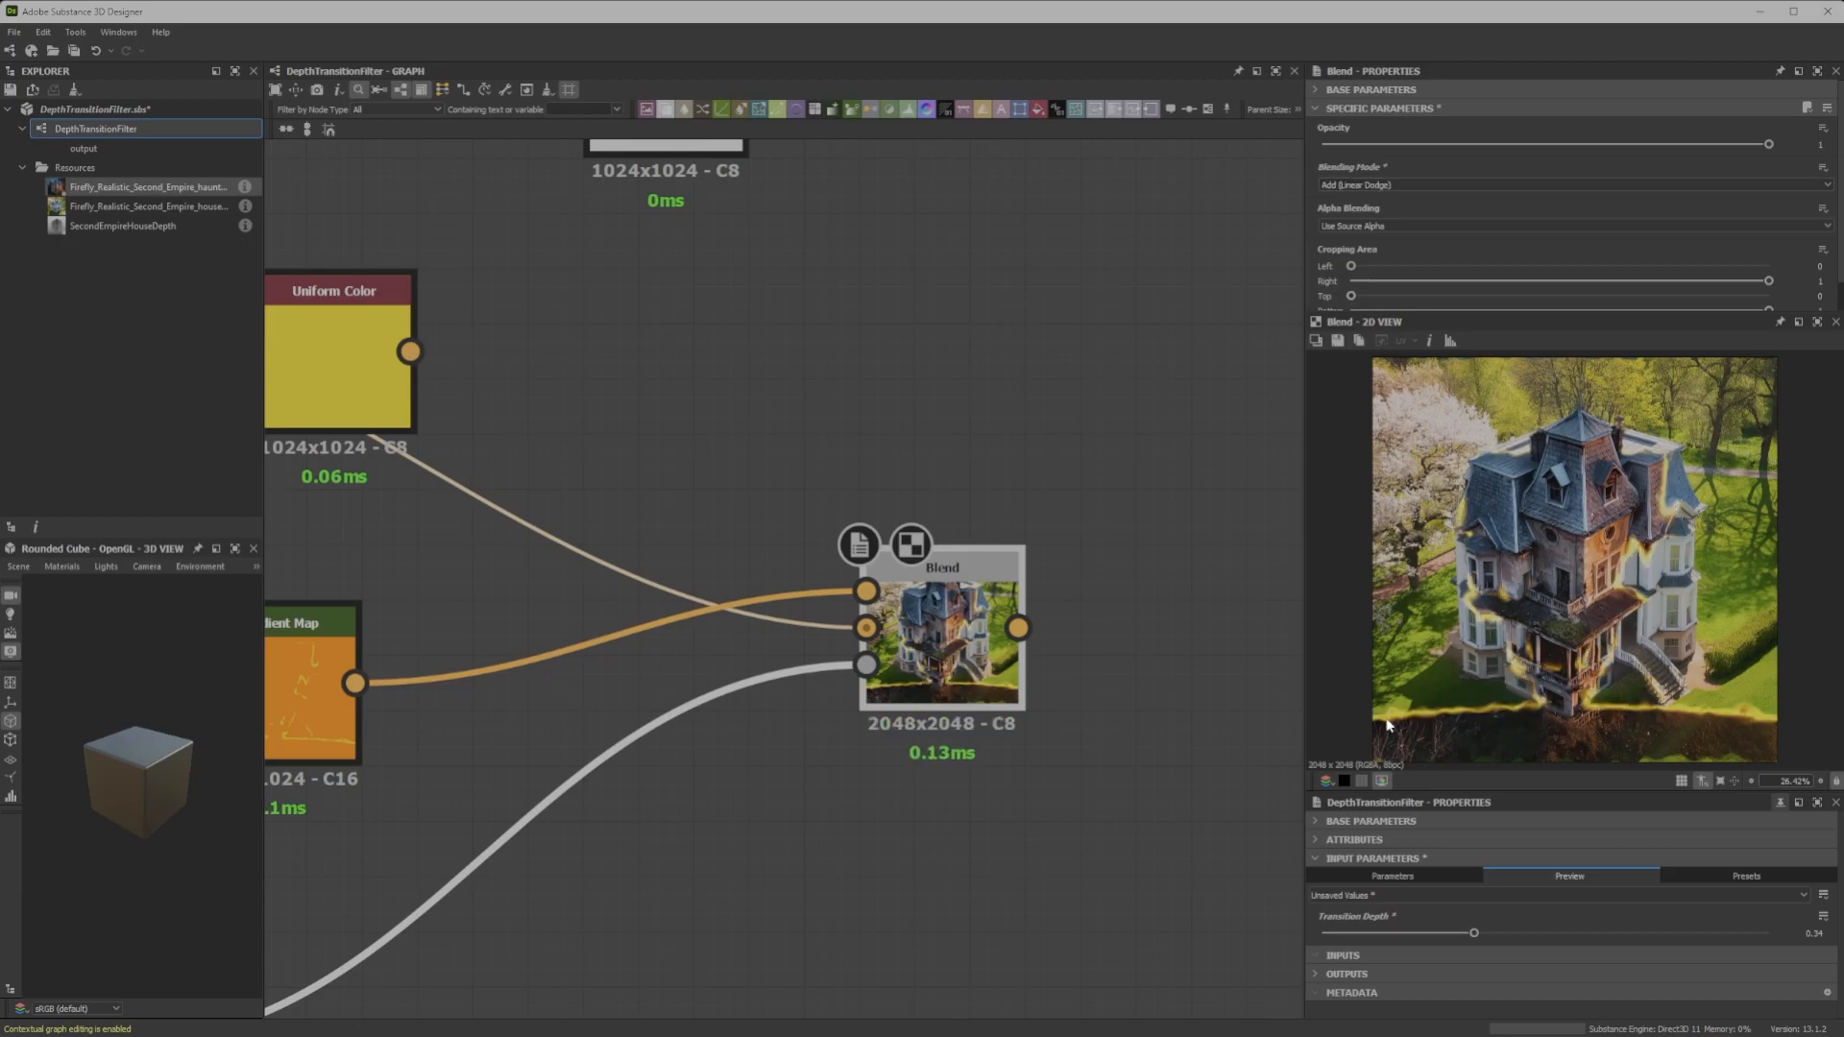
scroll(1548, 570, "down", 2)
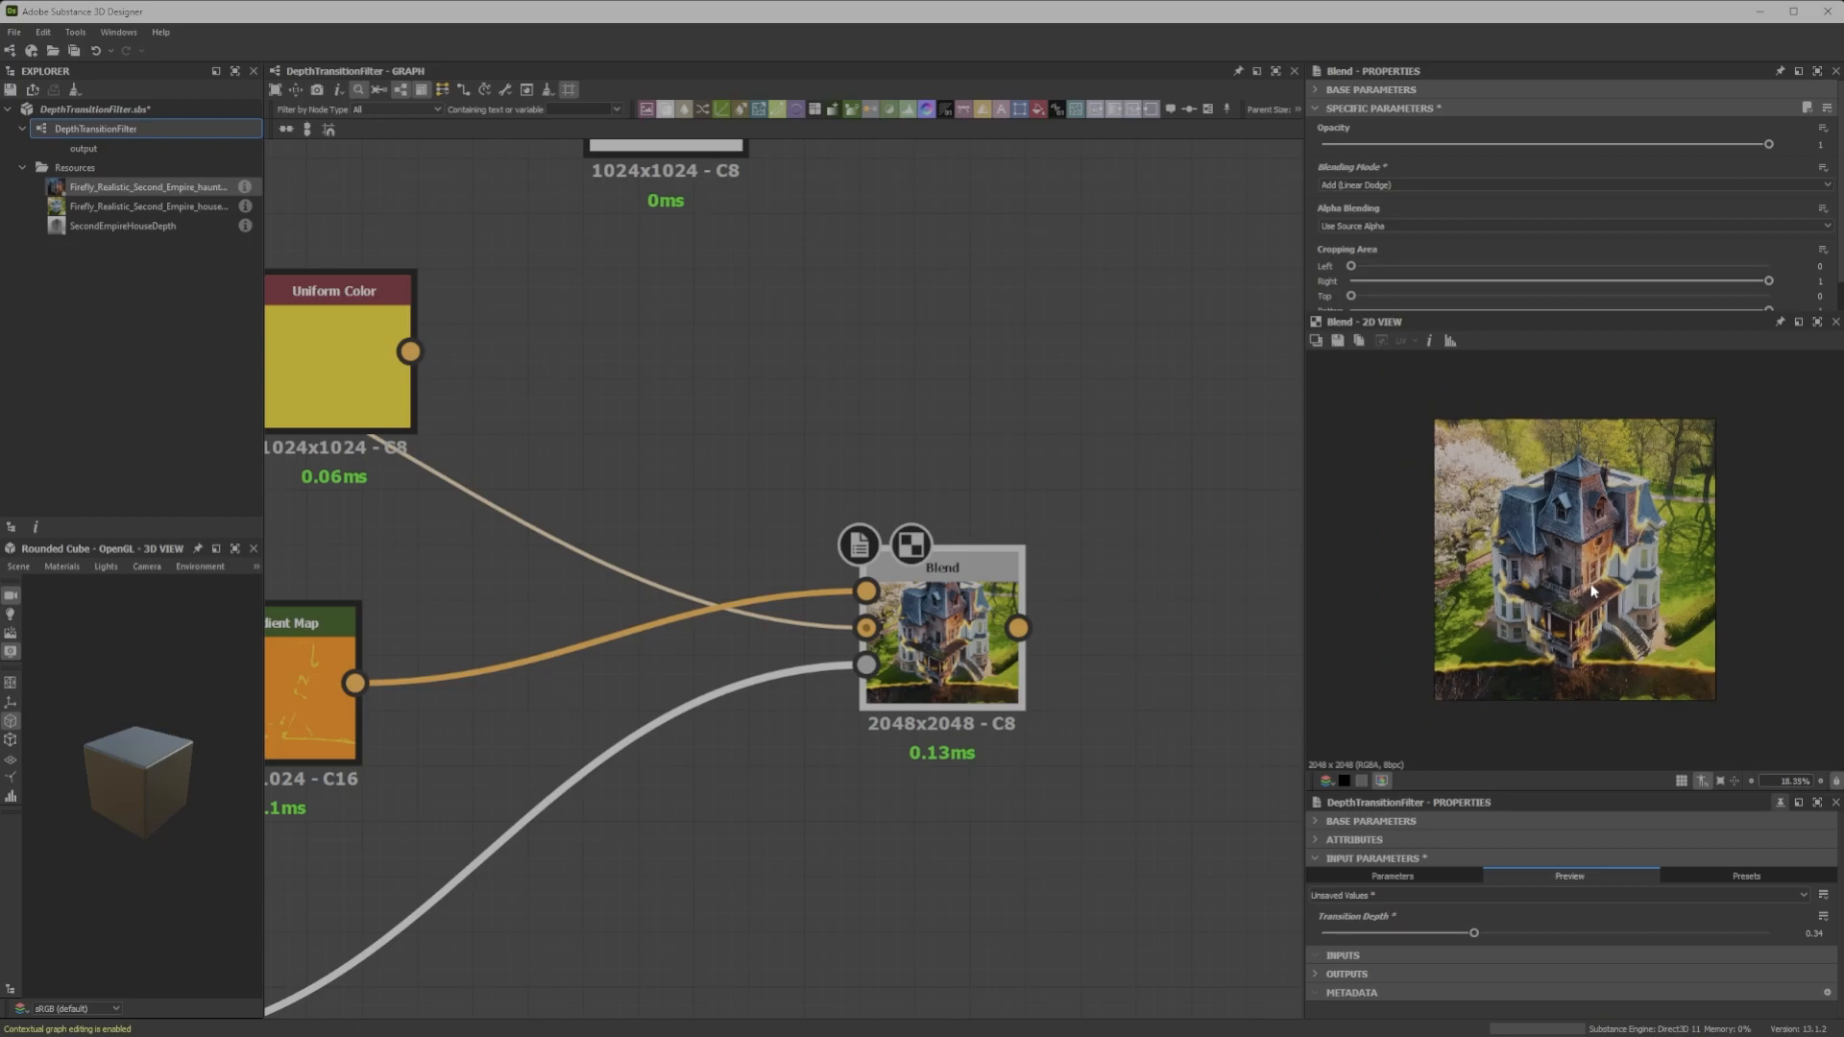
Set Transition Depth to 0.32 and space the Gradient Map and final Blend nodes farther apart
left_click_drag(961, 619, 991, 619)
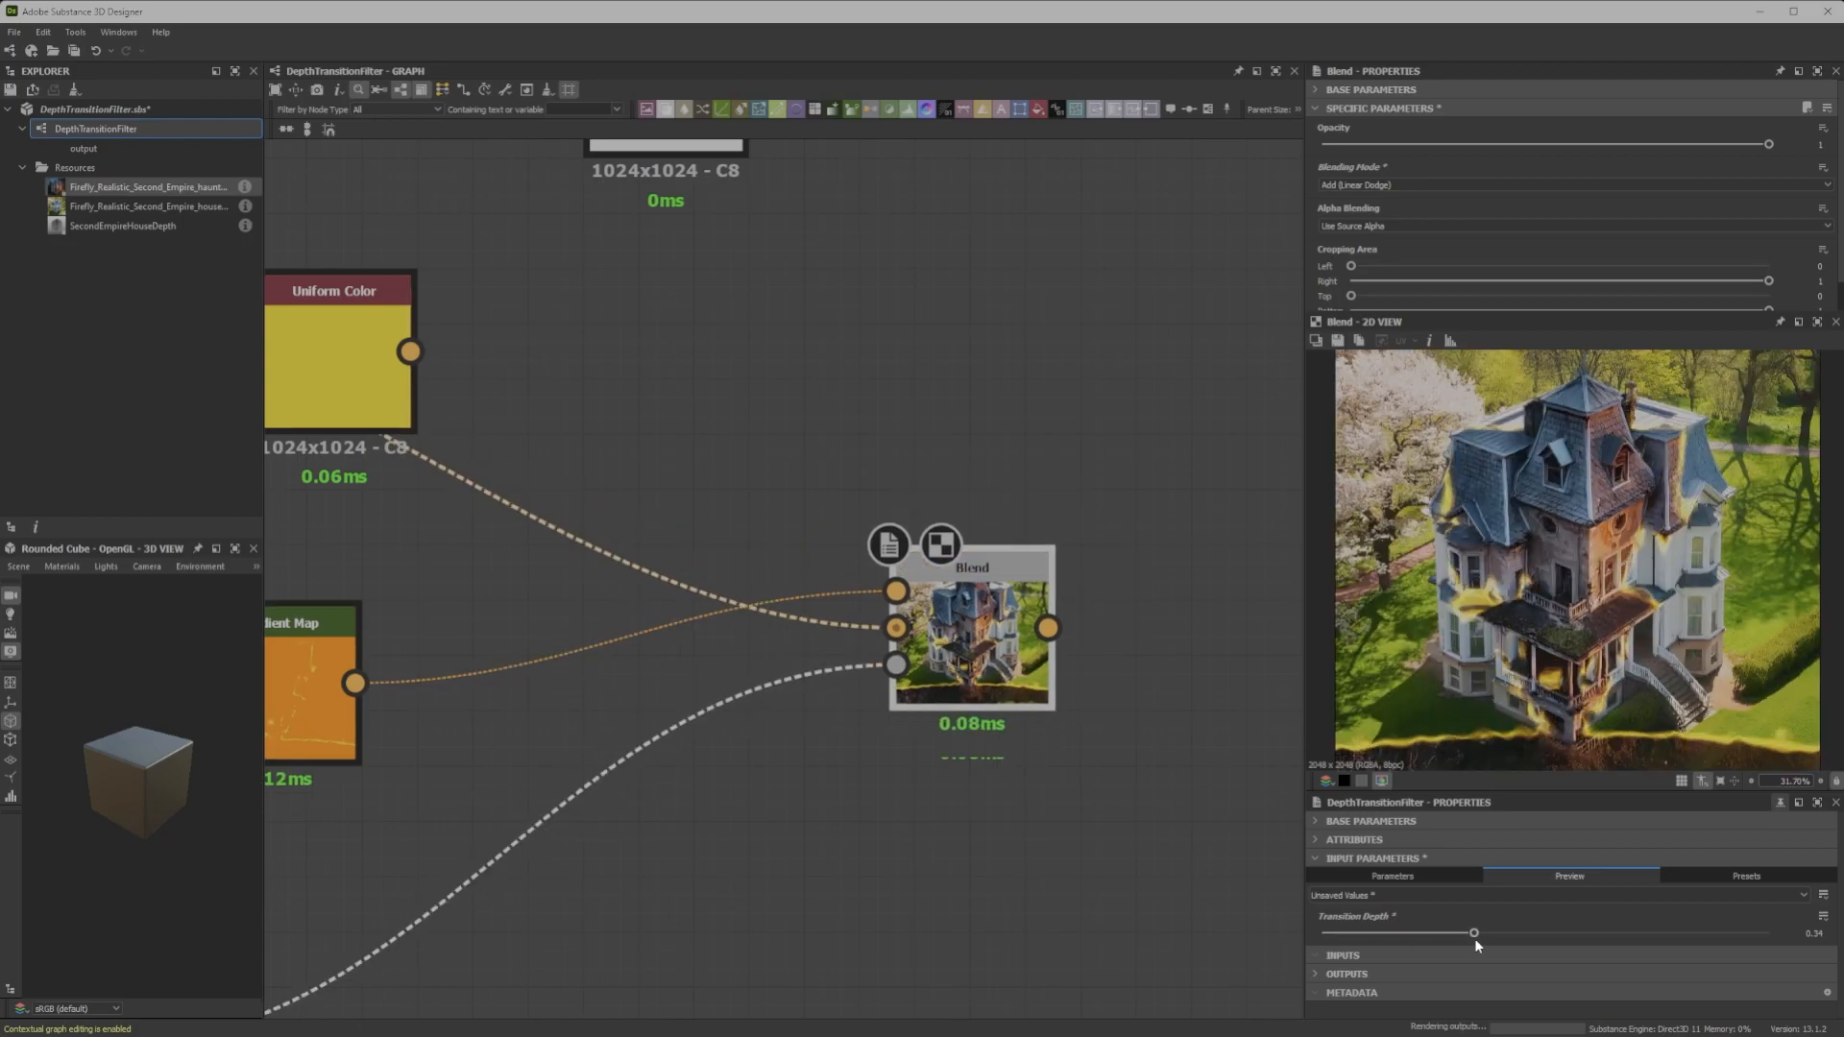
left_click_drag(1475, 940, 1465, 940)
middle_click_drag(873, 680, 959, 730)
middle_click_drag(844, 745, 884, 714)
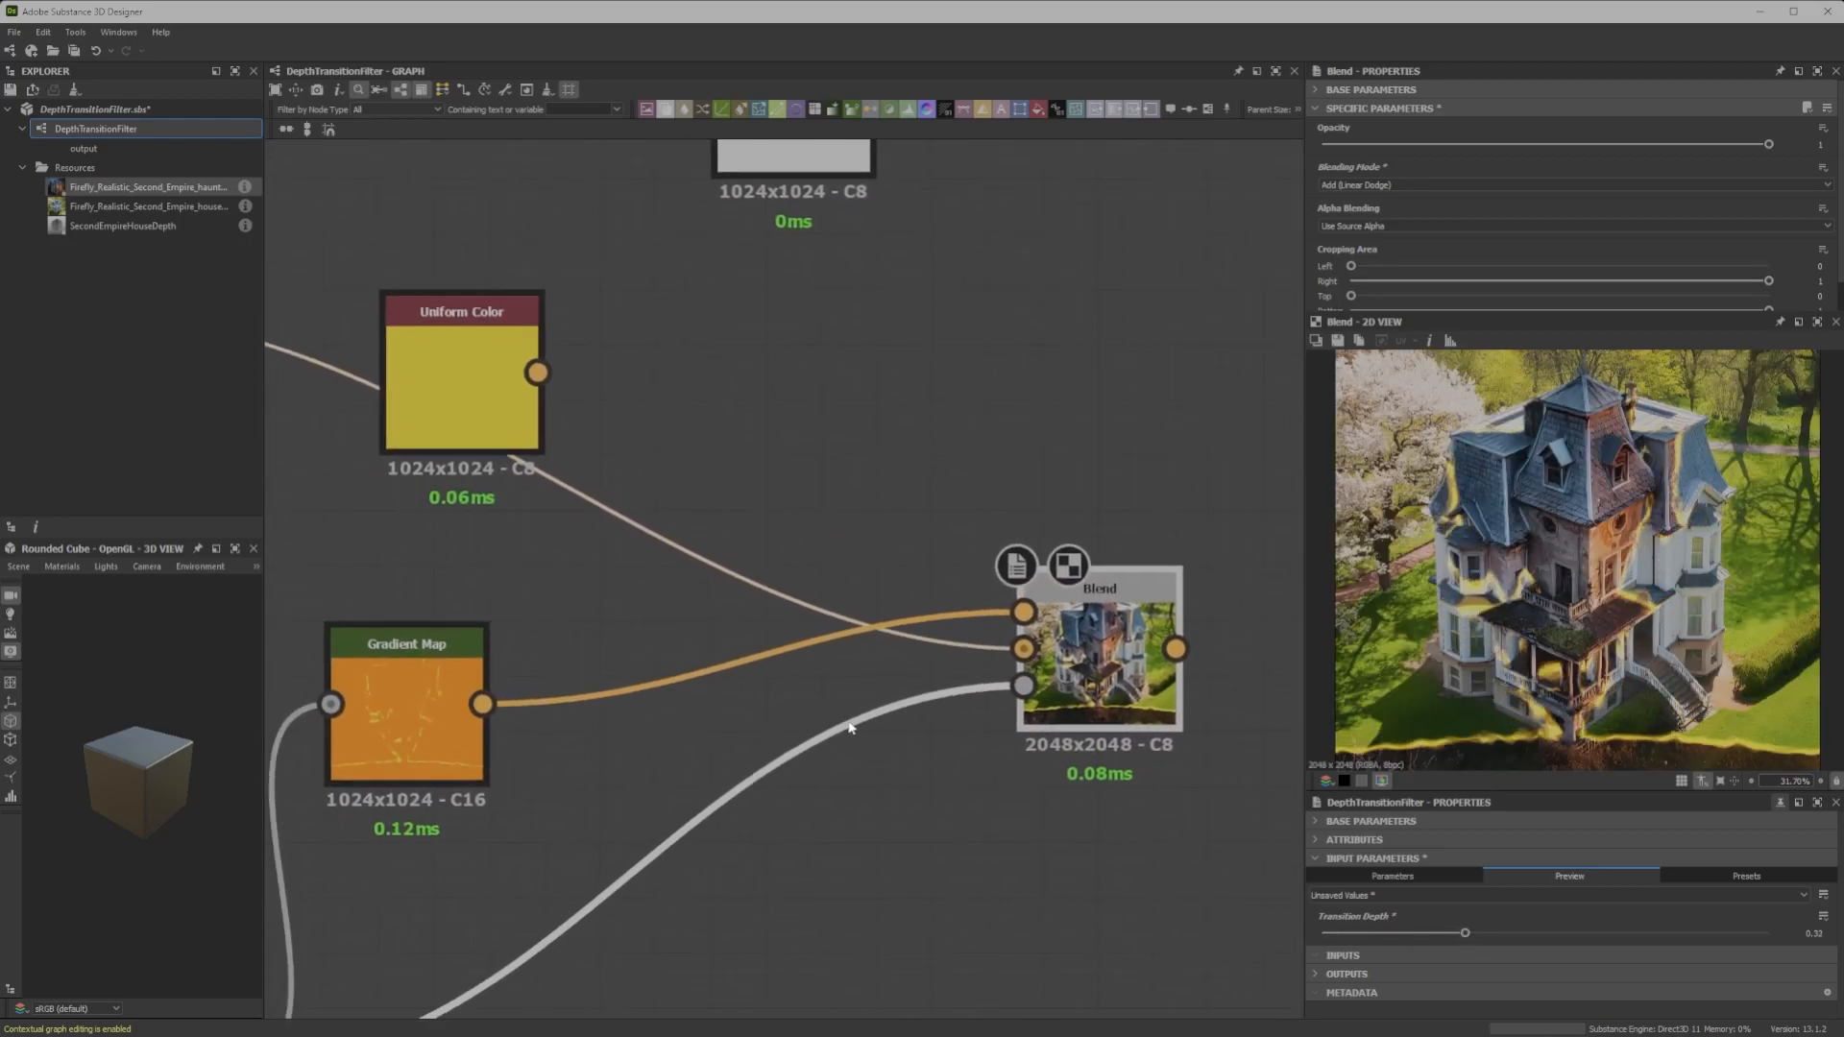
middle_click_drag(691, 571, 866, 572)
scroll(691, 580, "down", 4)
left_click_drag(672, 558, 626, 571)
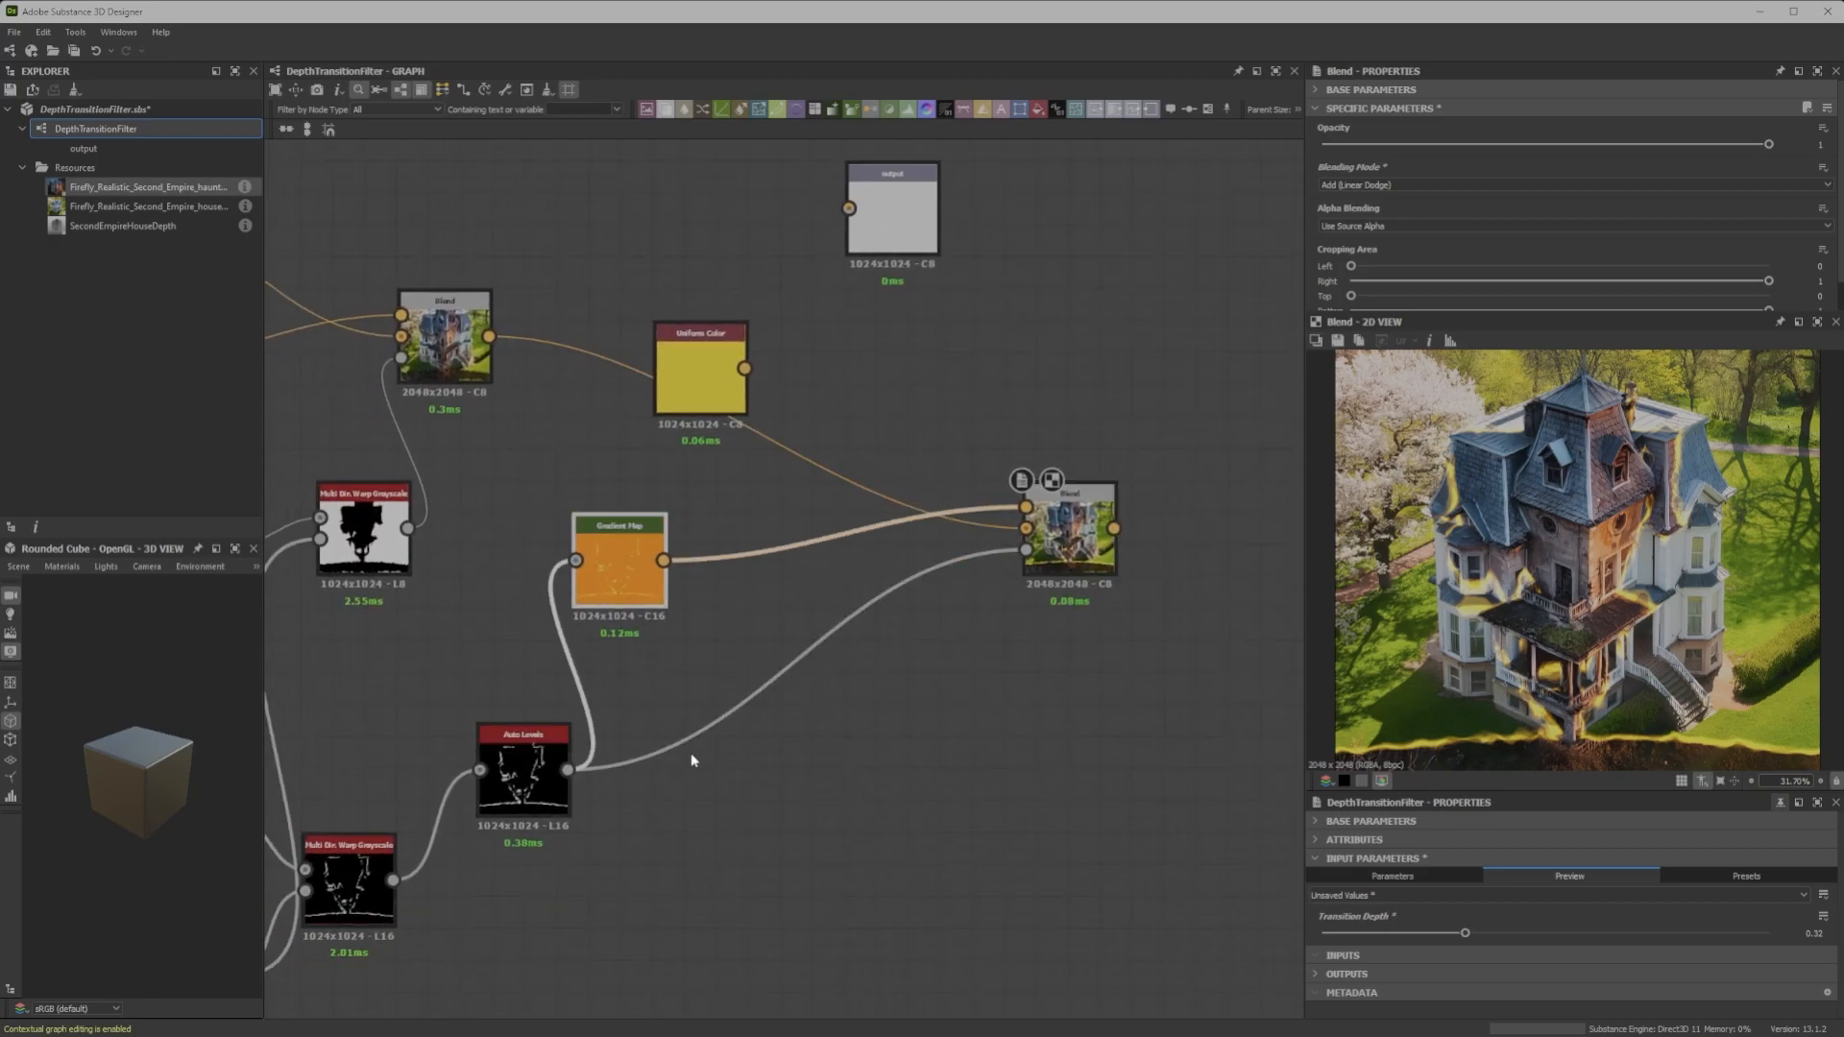
Add a Blur HQ Grayscale node beside Auto Levels and feed it the Auto Levels output
key("Right")
scroll(541, 763, "up", 5)
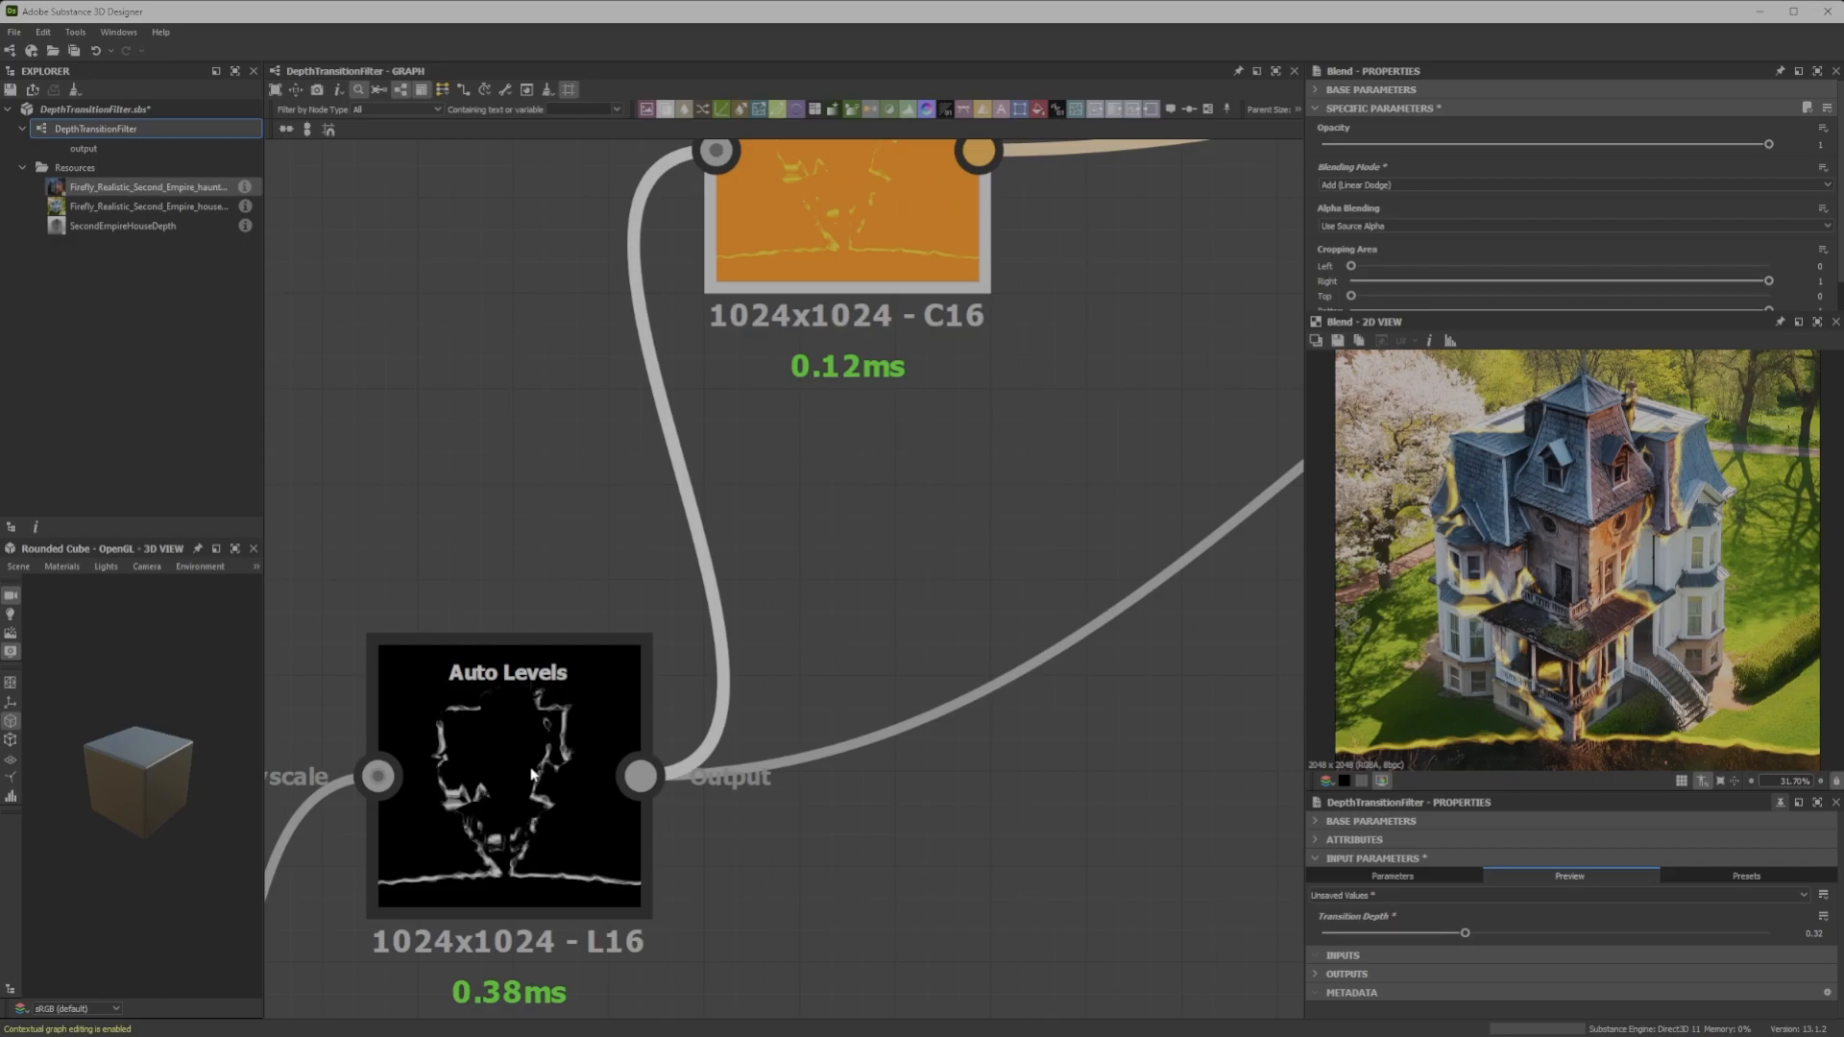
left_click(512, 805)
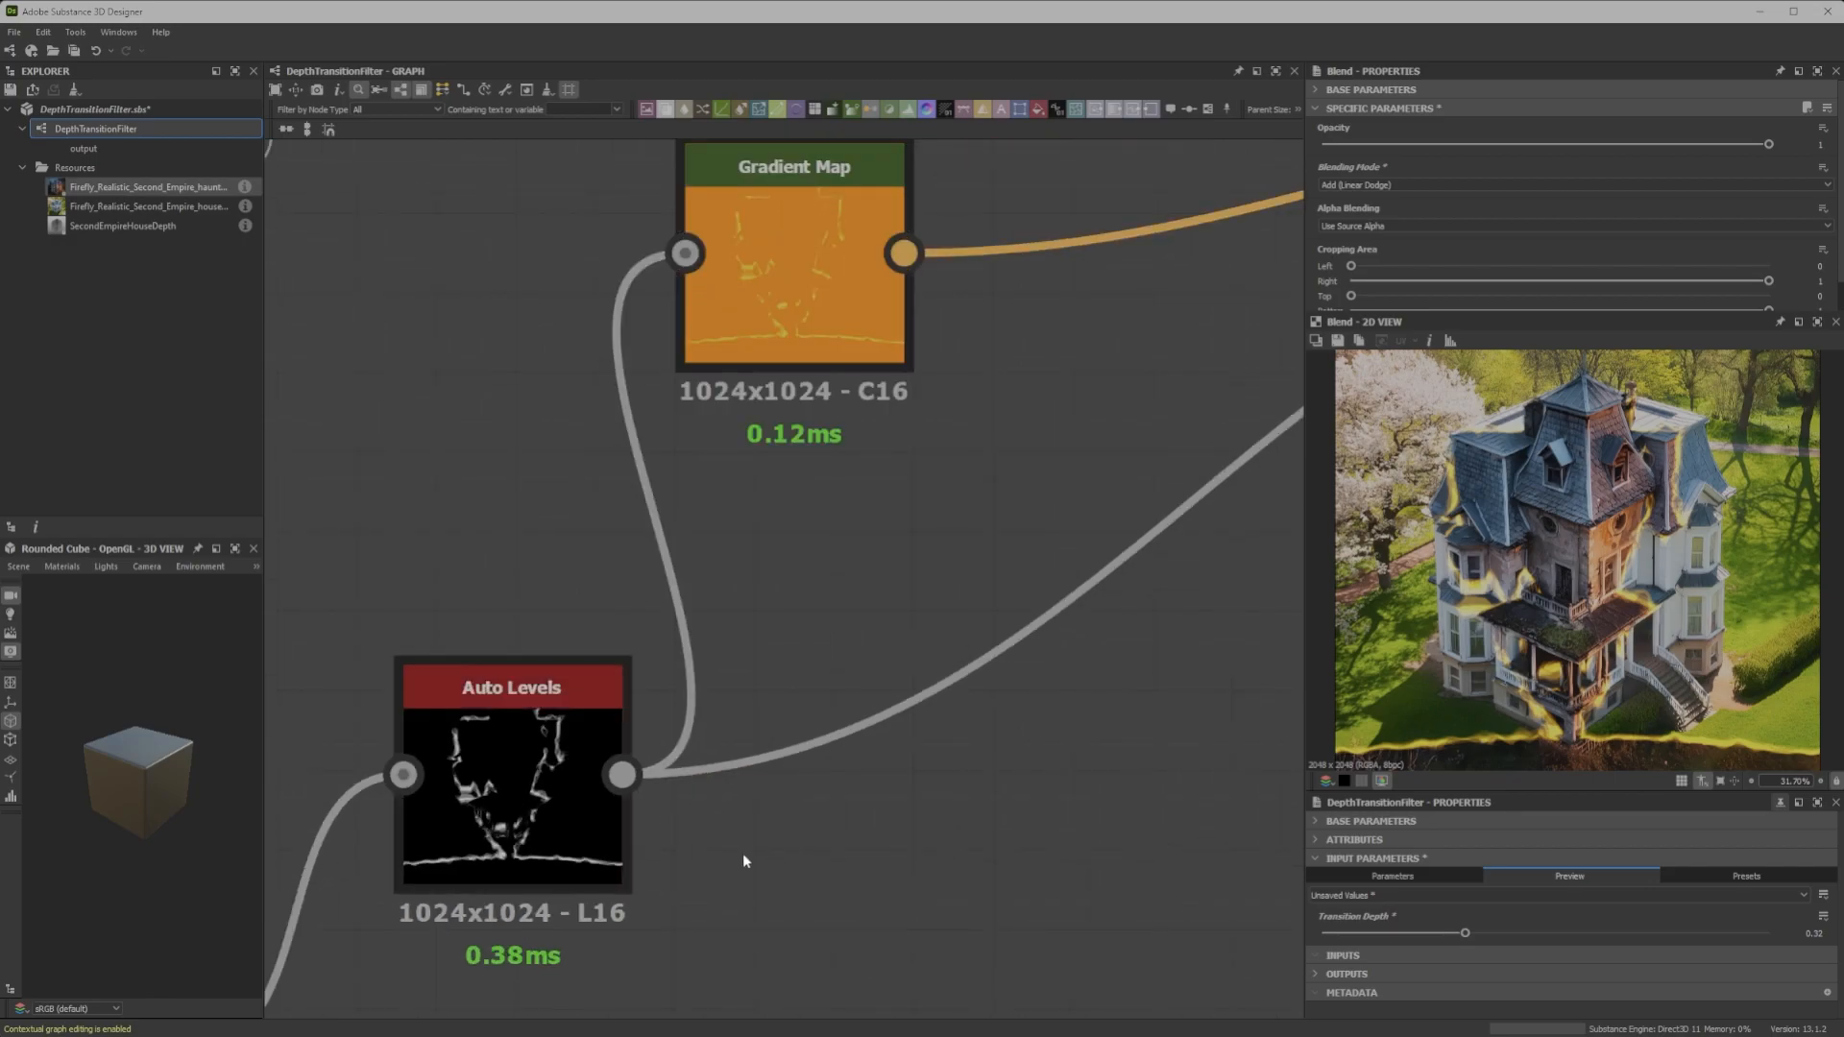
key("space")
type("blur")
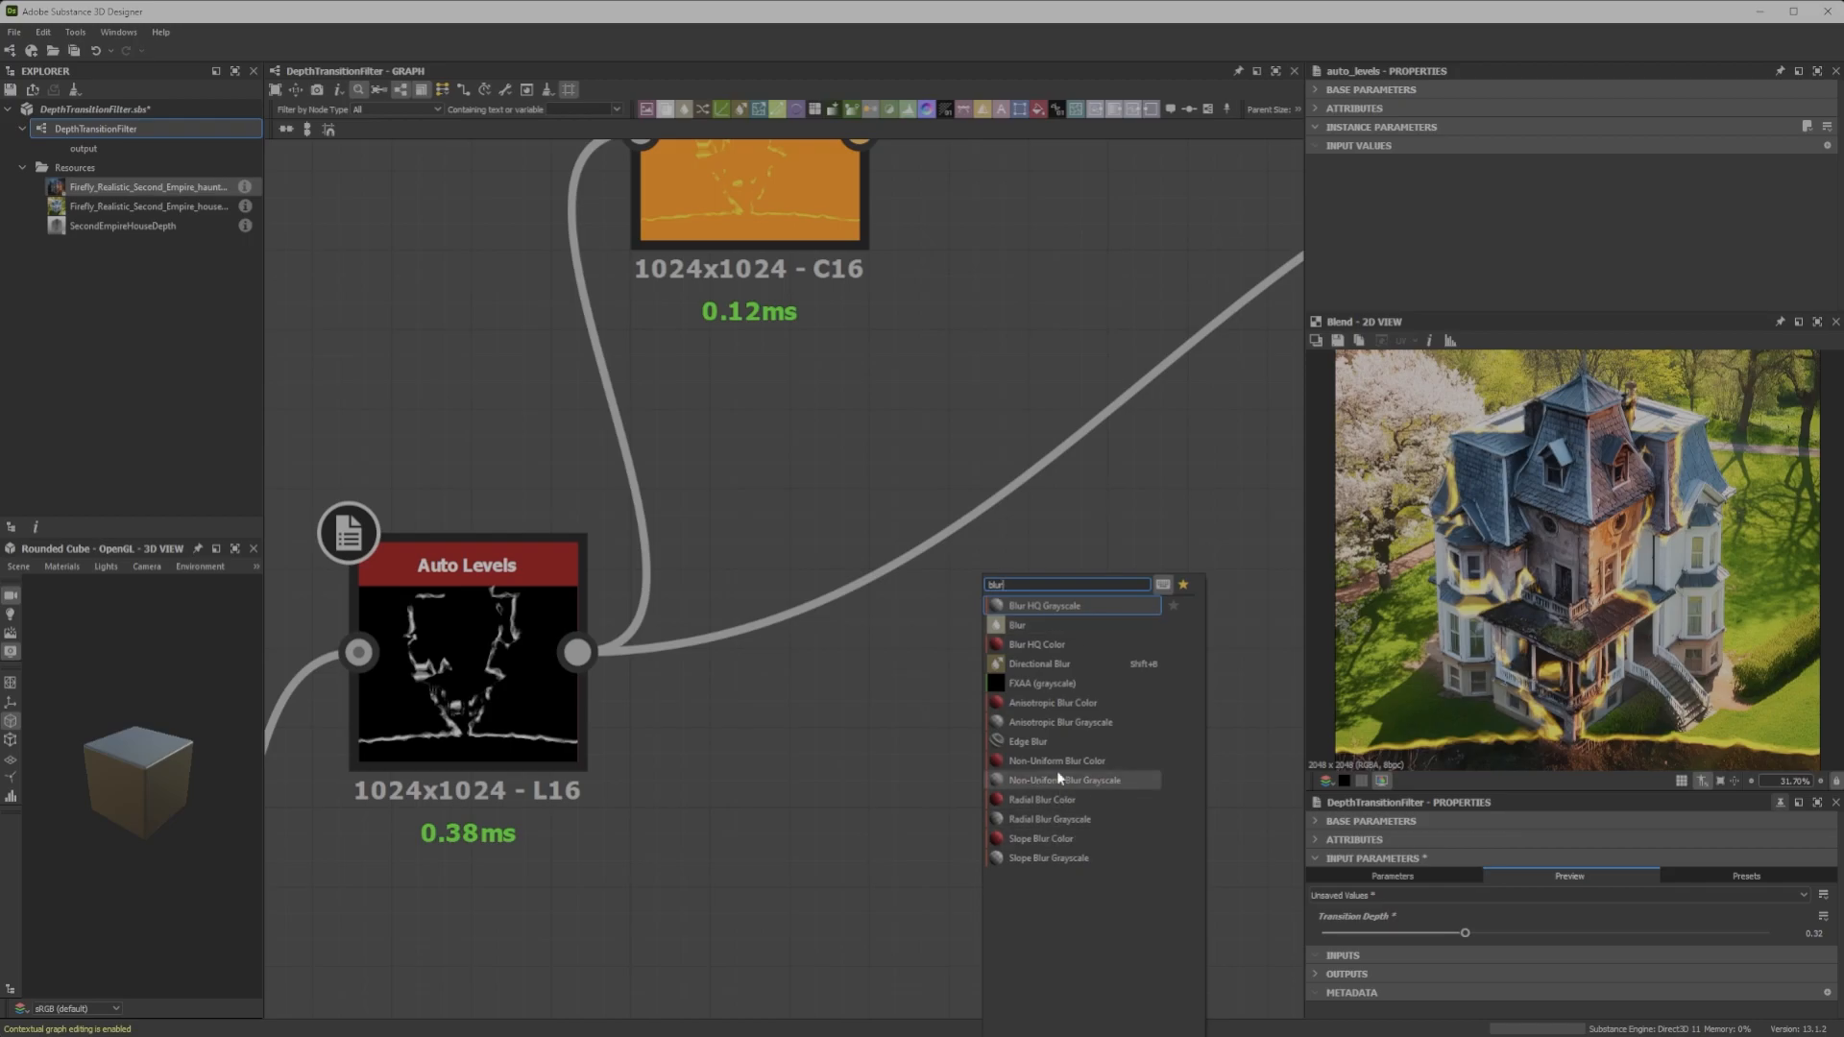
left_click(1047, 609)
left_click_drag(577, 652, 963, 845)
middle_click_drag(970, 826, 972, 774)
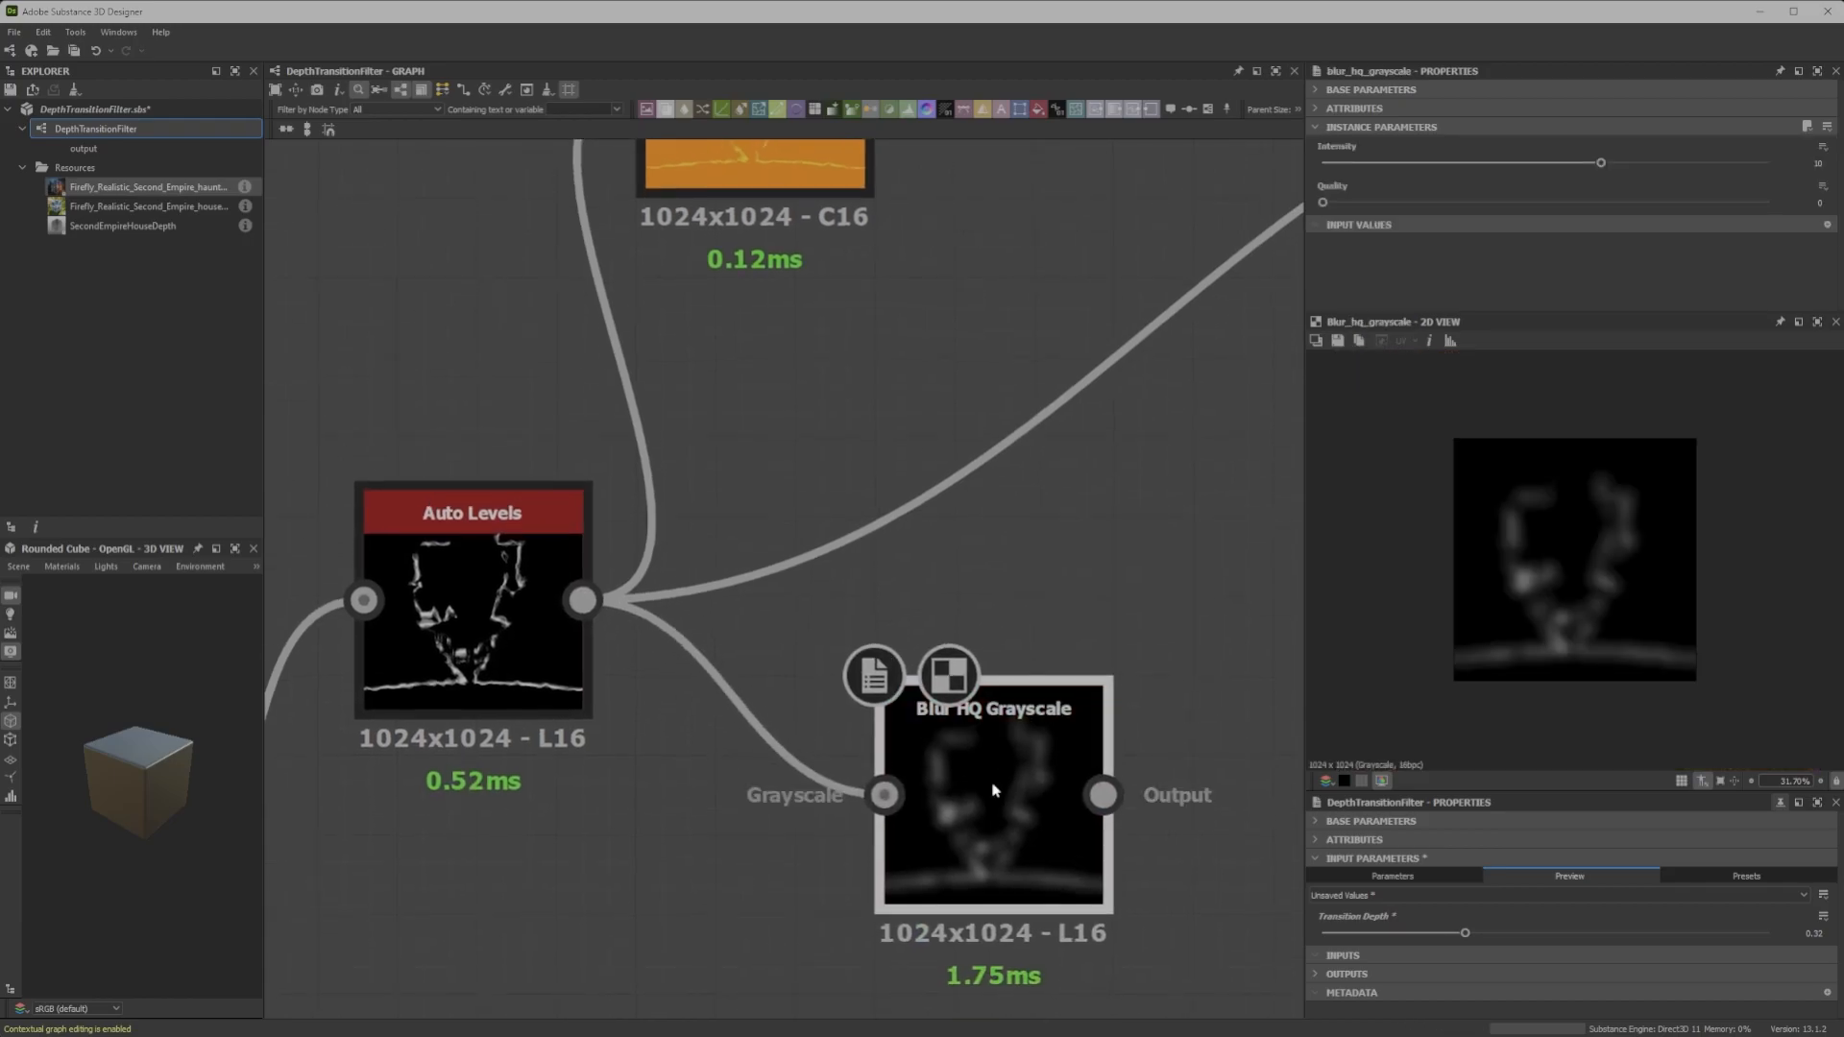
Set Transition Depth to 0.28 and reduce the Blur HQ Grayscale intensity to 6.68
scroll(1015, 786, "up", 1)
scroll(1565, 519, "up", 3)
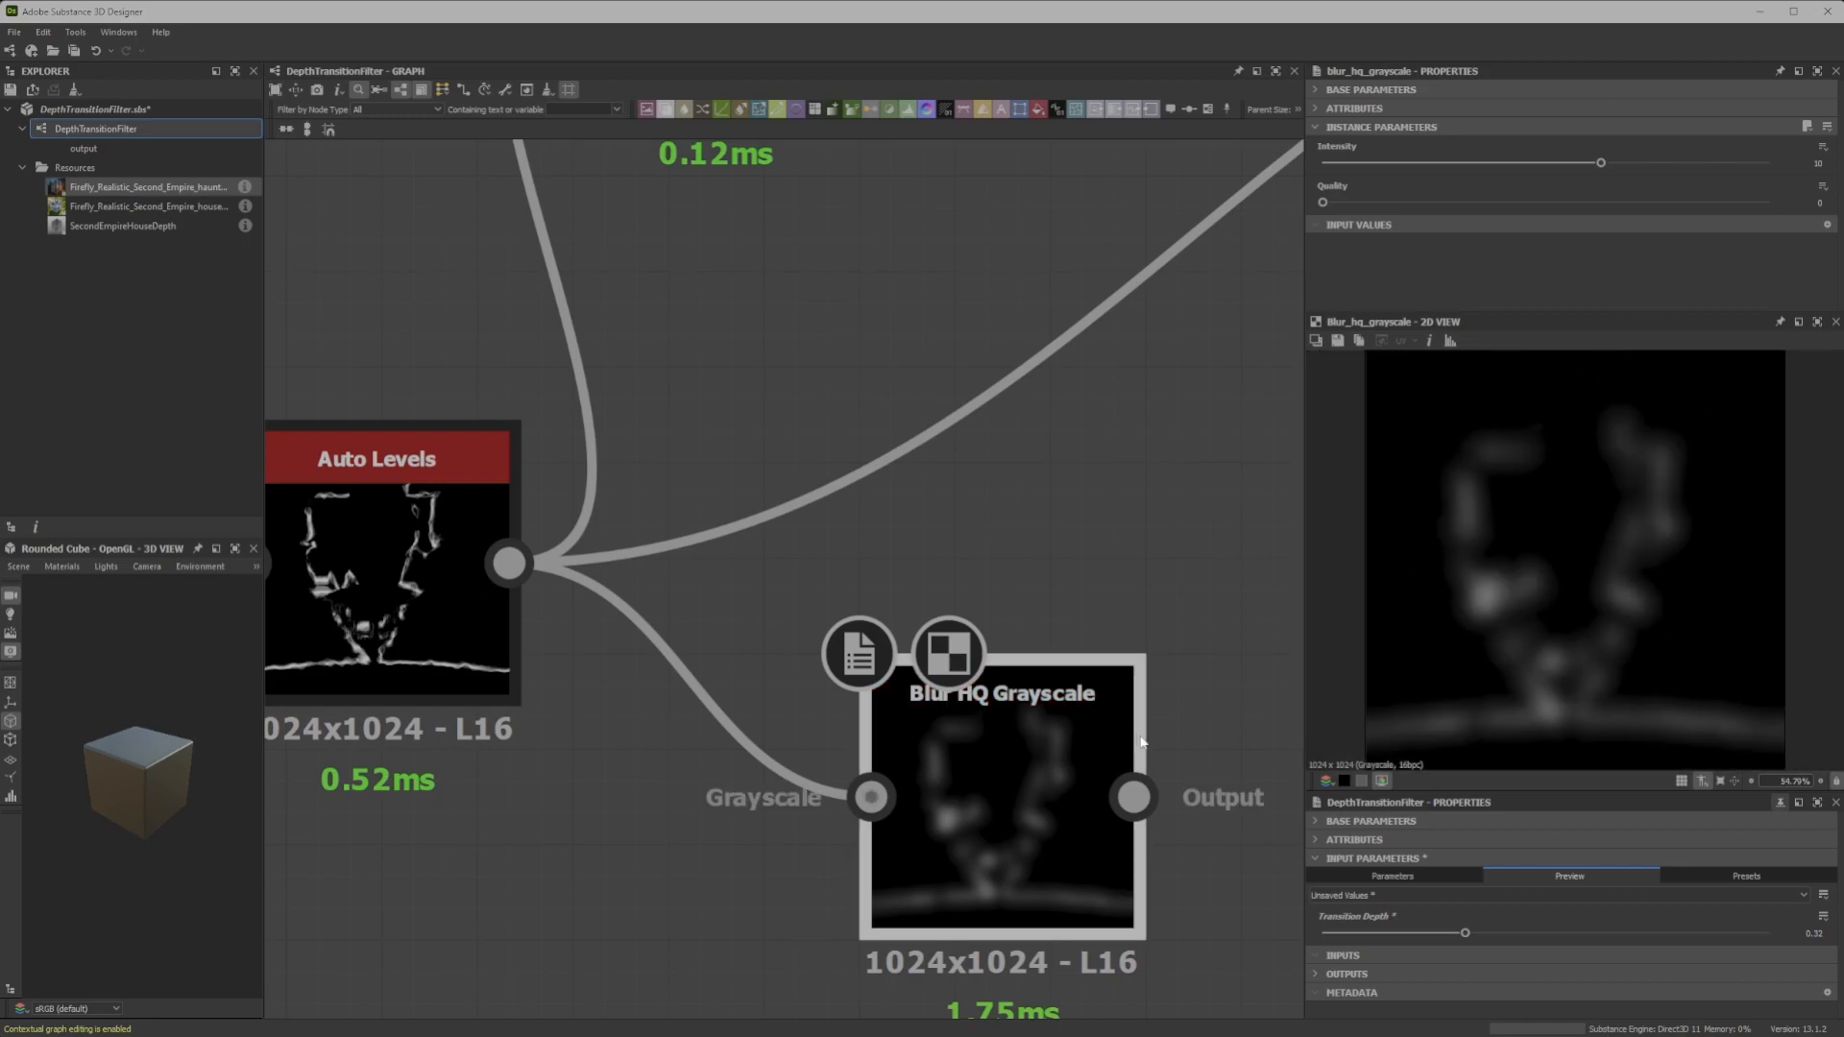
left_click_drag(1464, 933, 1447, 933)
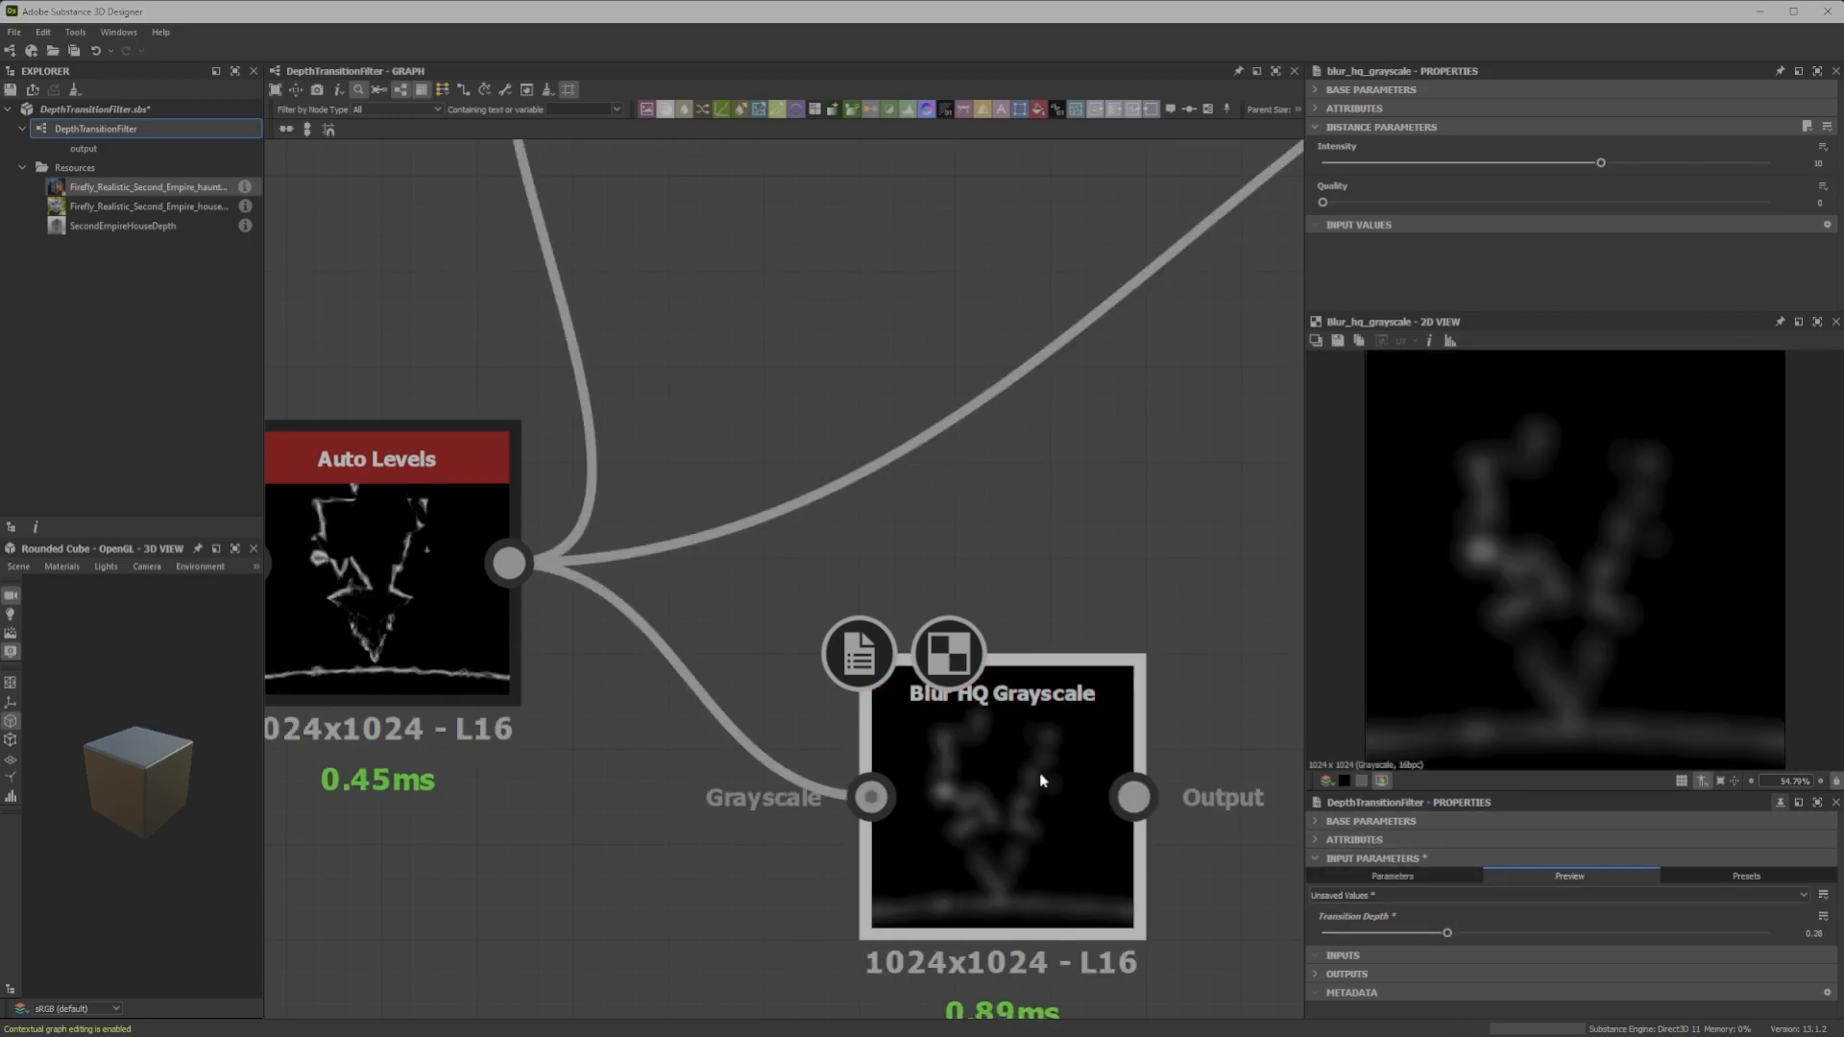
left_click_drag(1611, 170, 1508, 172)
Add a Blend node after the blur, with the blurred mask as background and the Auto Levels output as foreground
scroll(1026, 850, "down", 2)
middle_click_drag(1025, 850, 835, 689)
scroll(823, 688, "down", 2)
mouse_move(684, 588)
middle_mouse_down()
mouse_move(675, 803)
mouse_move(681, 610)
middle_mouse_up()
scroll(674, 809, "up", 2)
left_click_drag(908, 650, 796, 690)
key("b")
left_click_drag(904, 709, 986, 576)
middle_click_drag(865, 576, 952, 621)
left_click_drag(621, 592, 1075, 576)
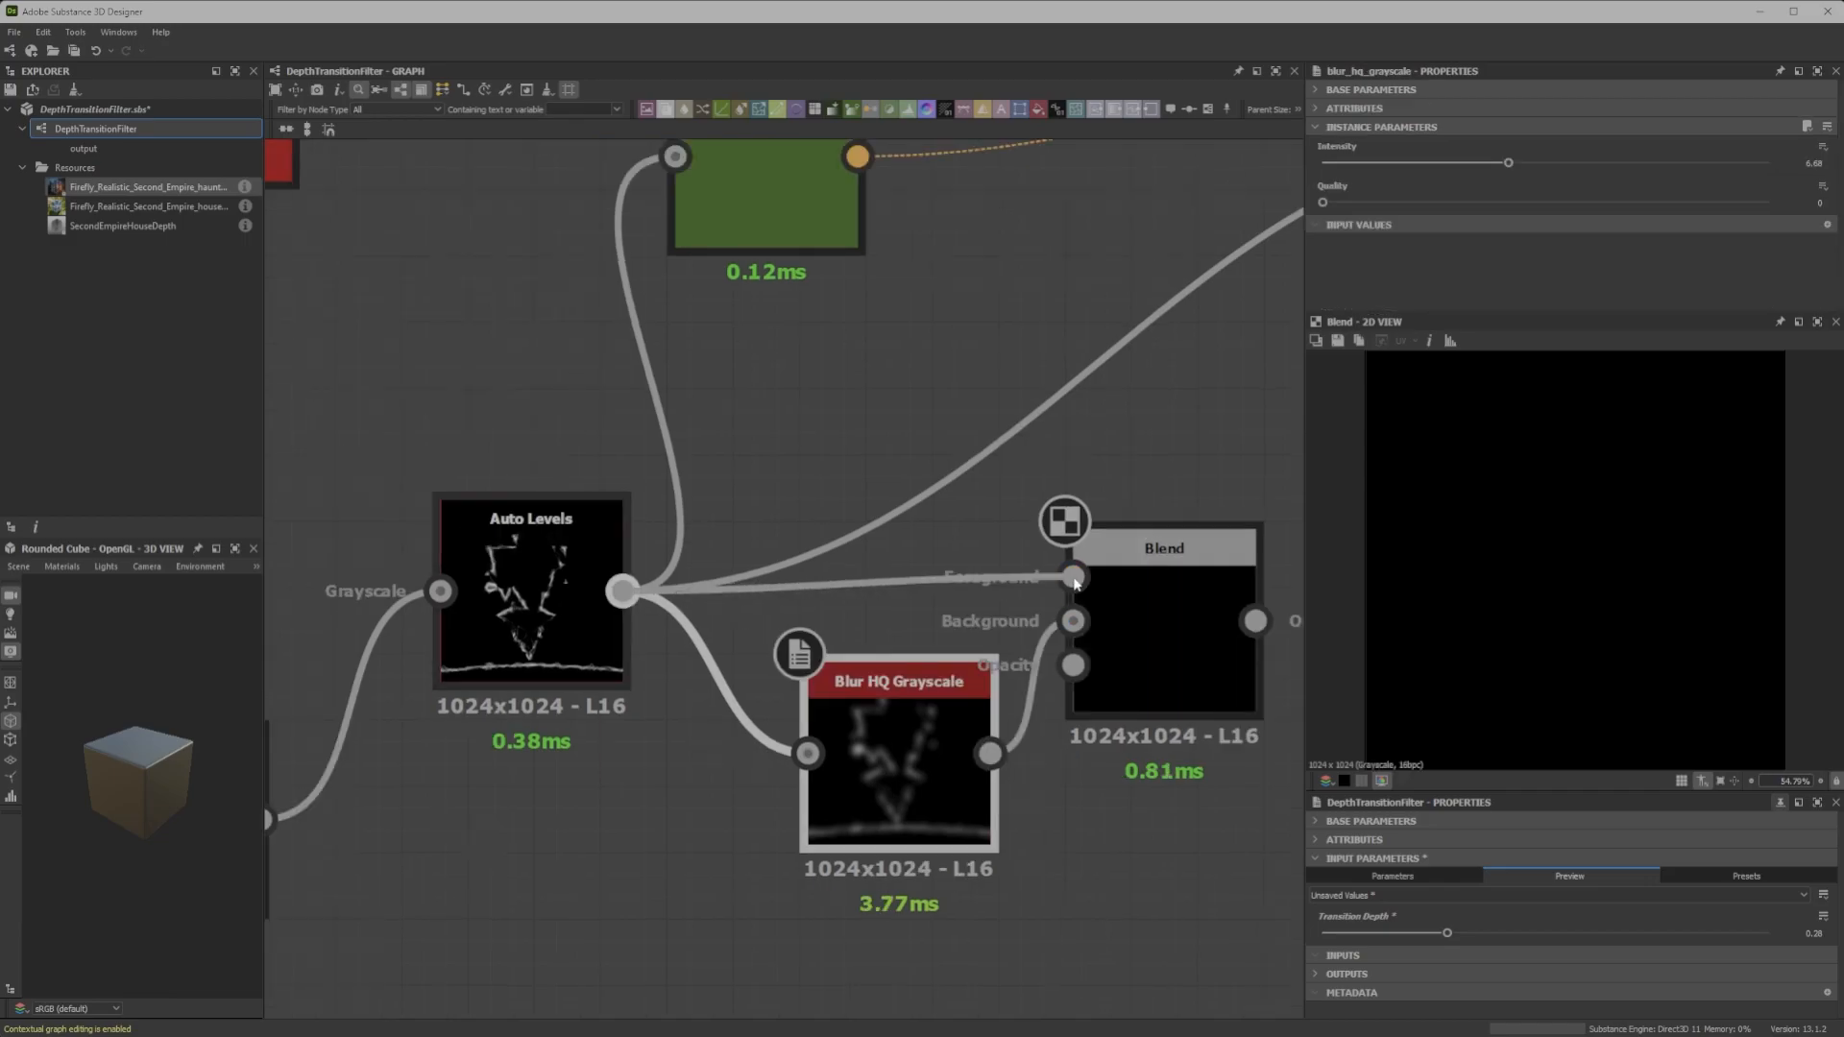
scroll(1201, 648, "up", 2)
scroll(955, 624, "down", 4)
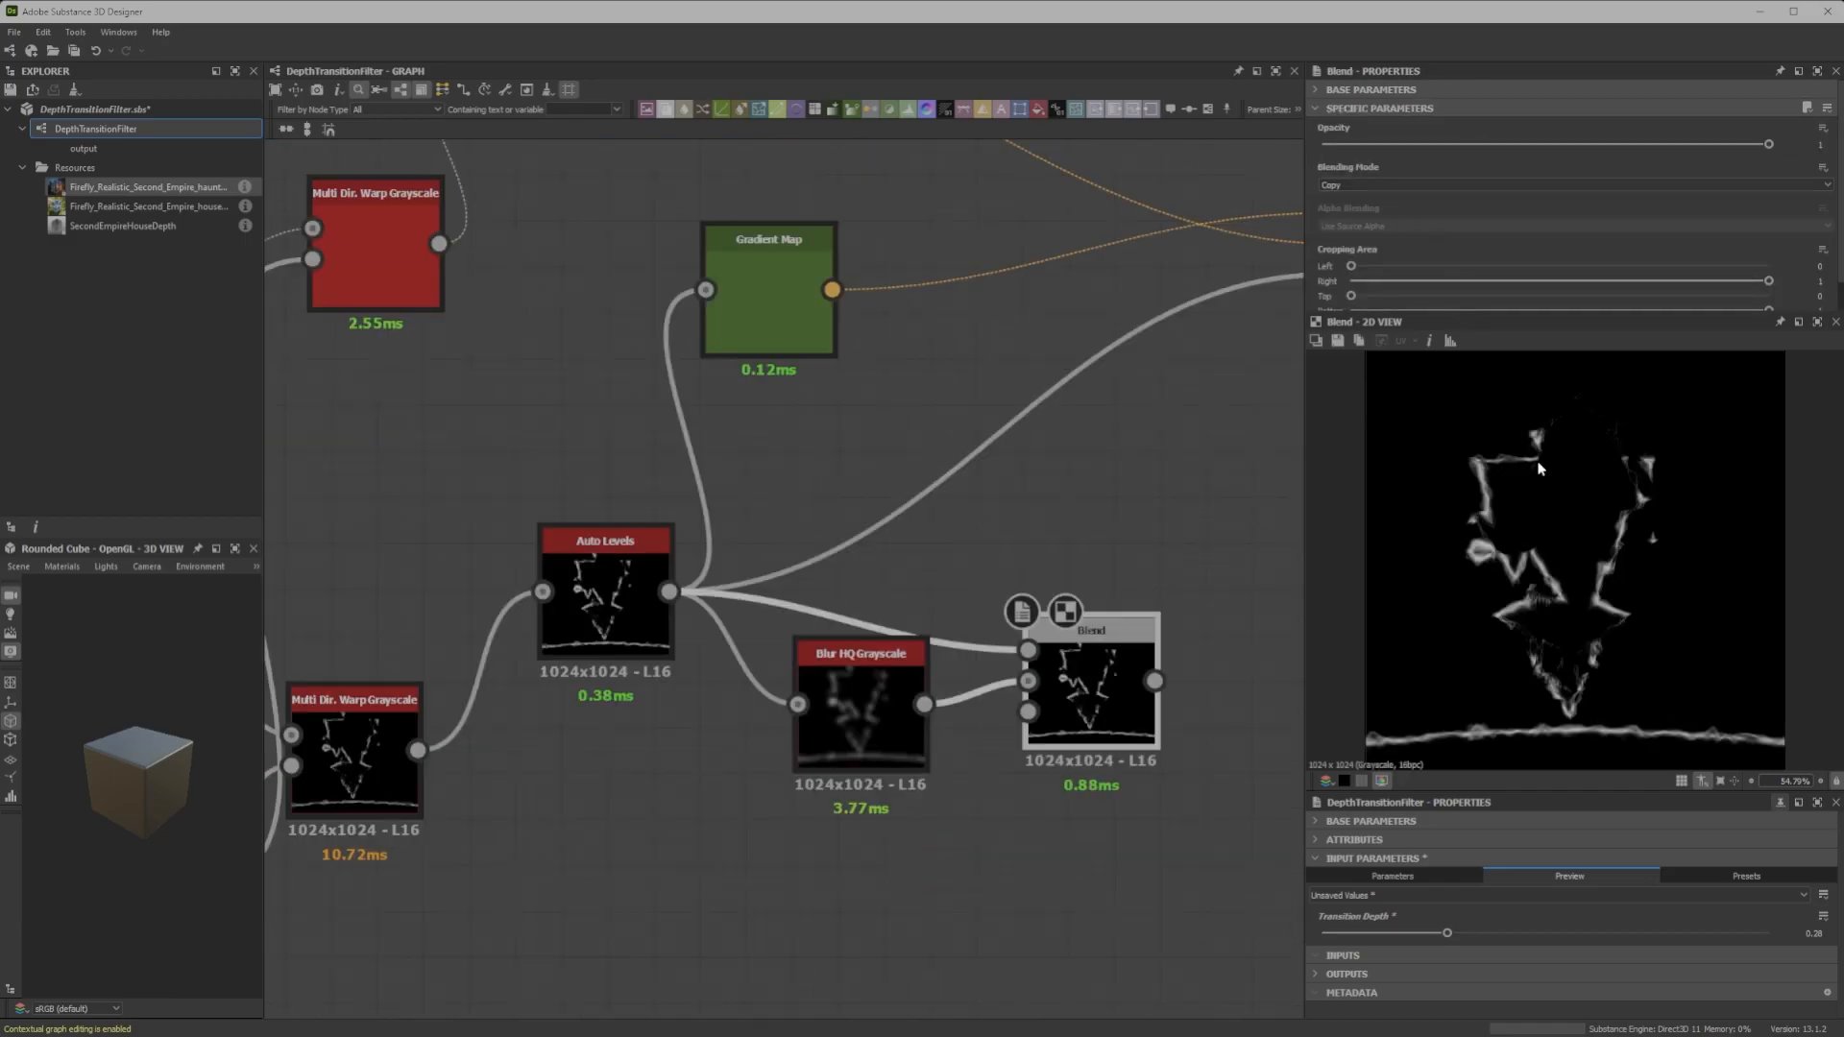
Compare blending modes on the new mask Blend and choose Max (Lighten)
key("ctrl+y")
key("ctrl+z")
key("ctrl+y")
key("ctrl+z")
key("ctrl+y")
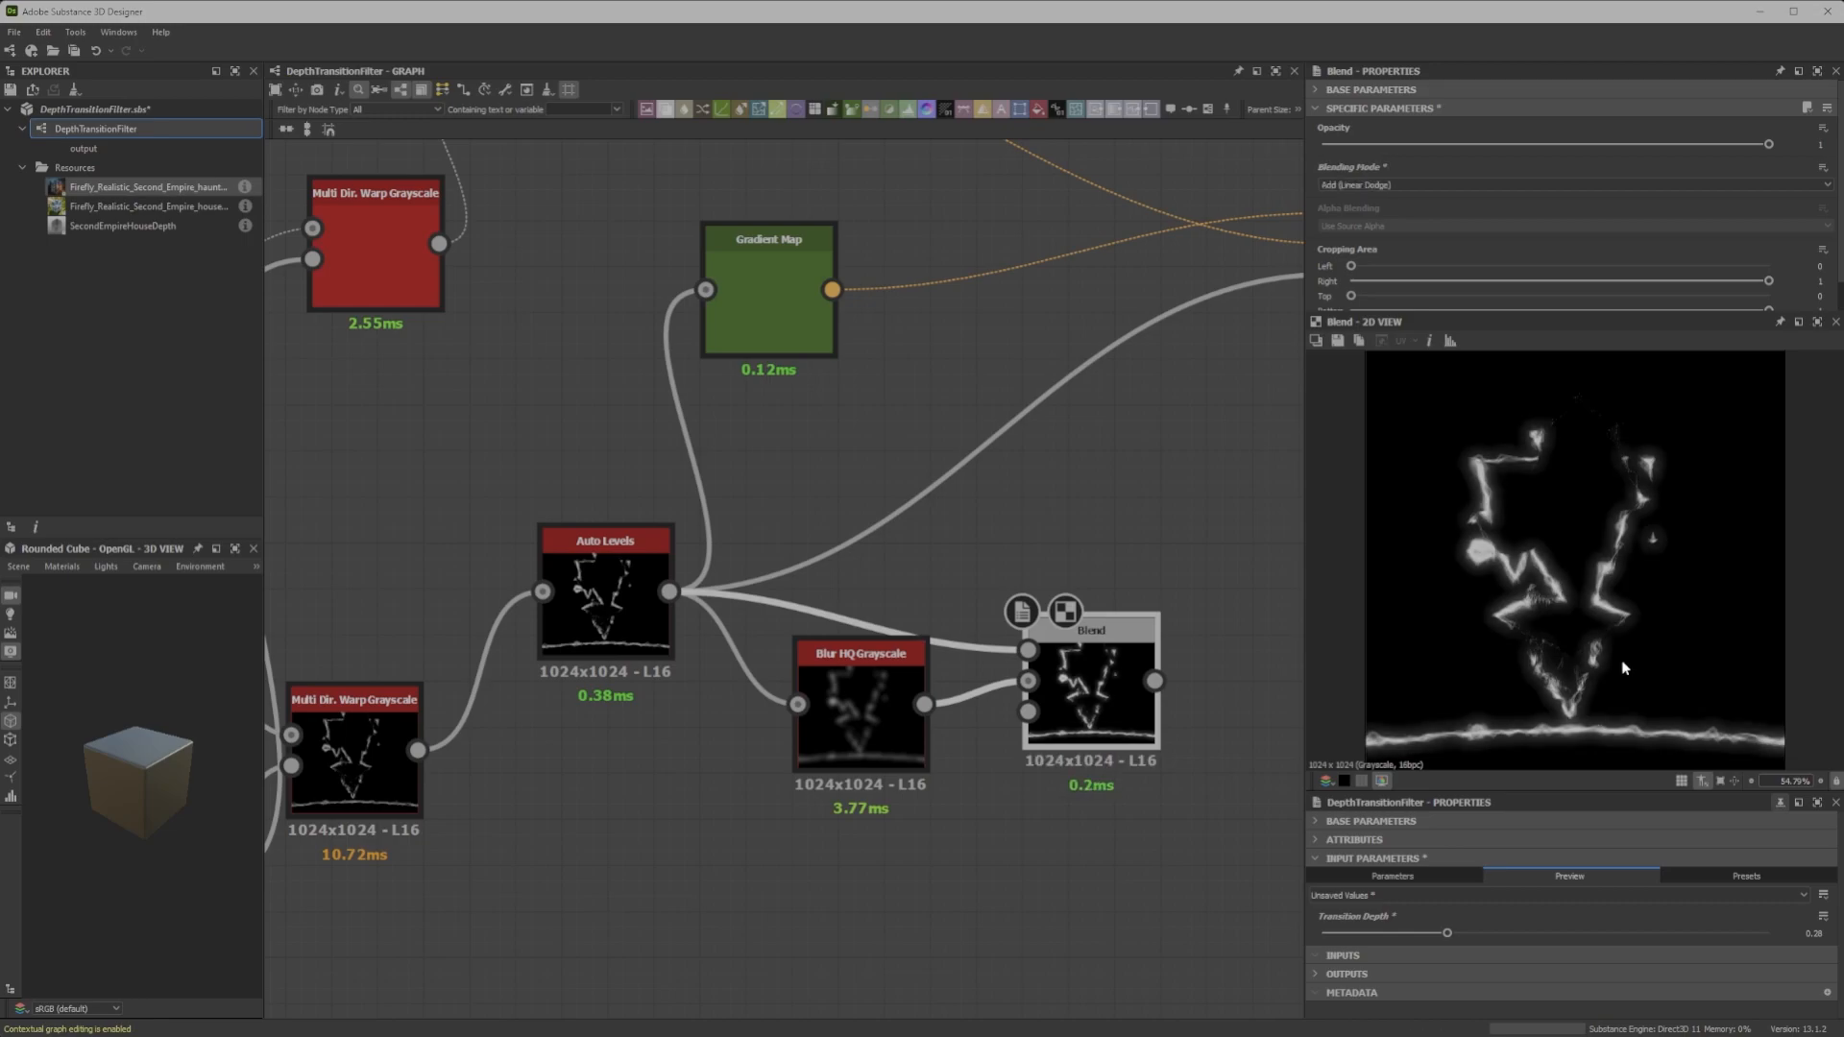
key("Down")
key("Down")
key("Down")
key("Down")
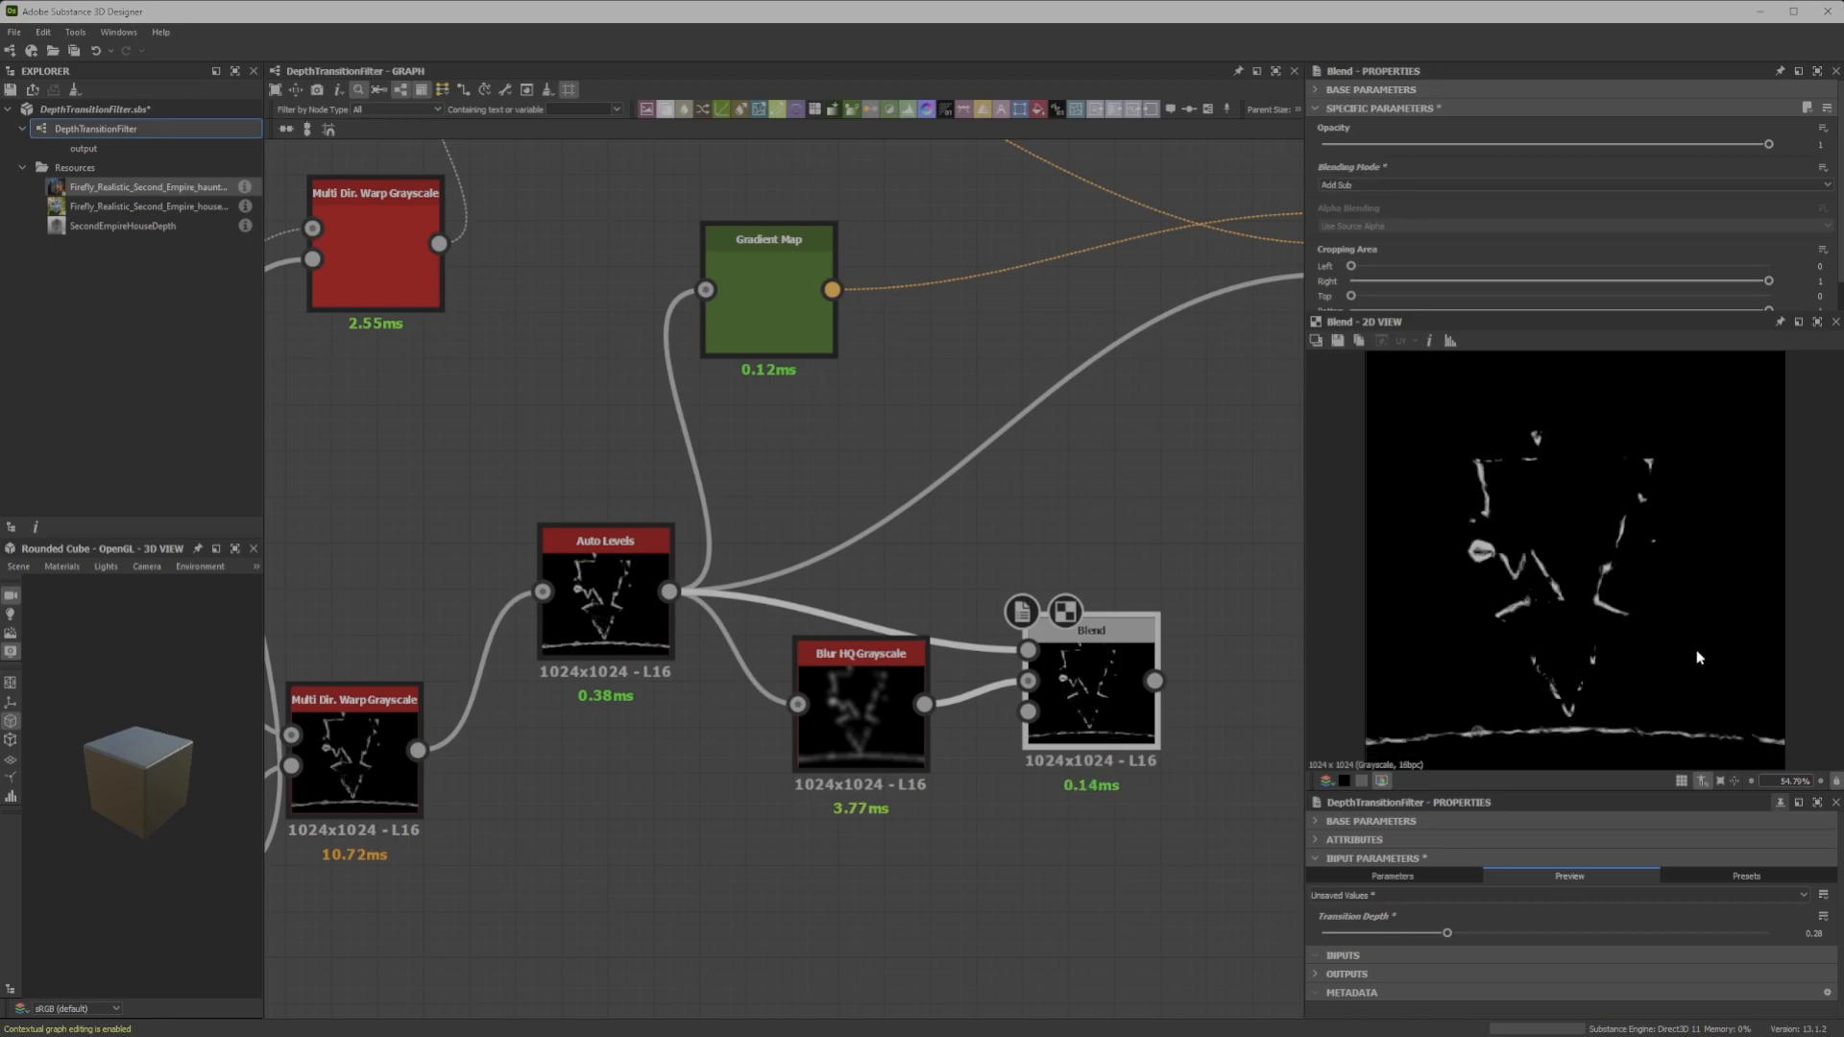
key("Up")
key("Down")
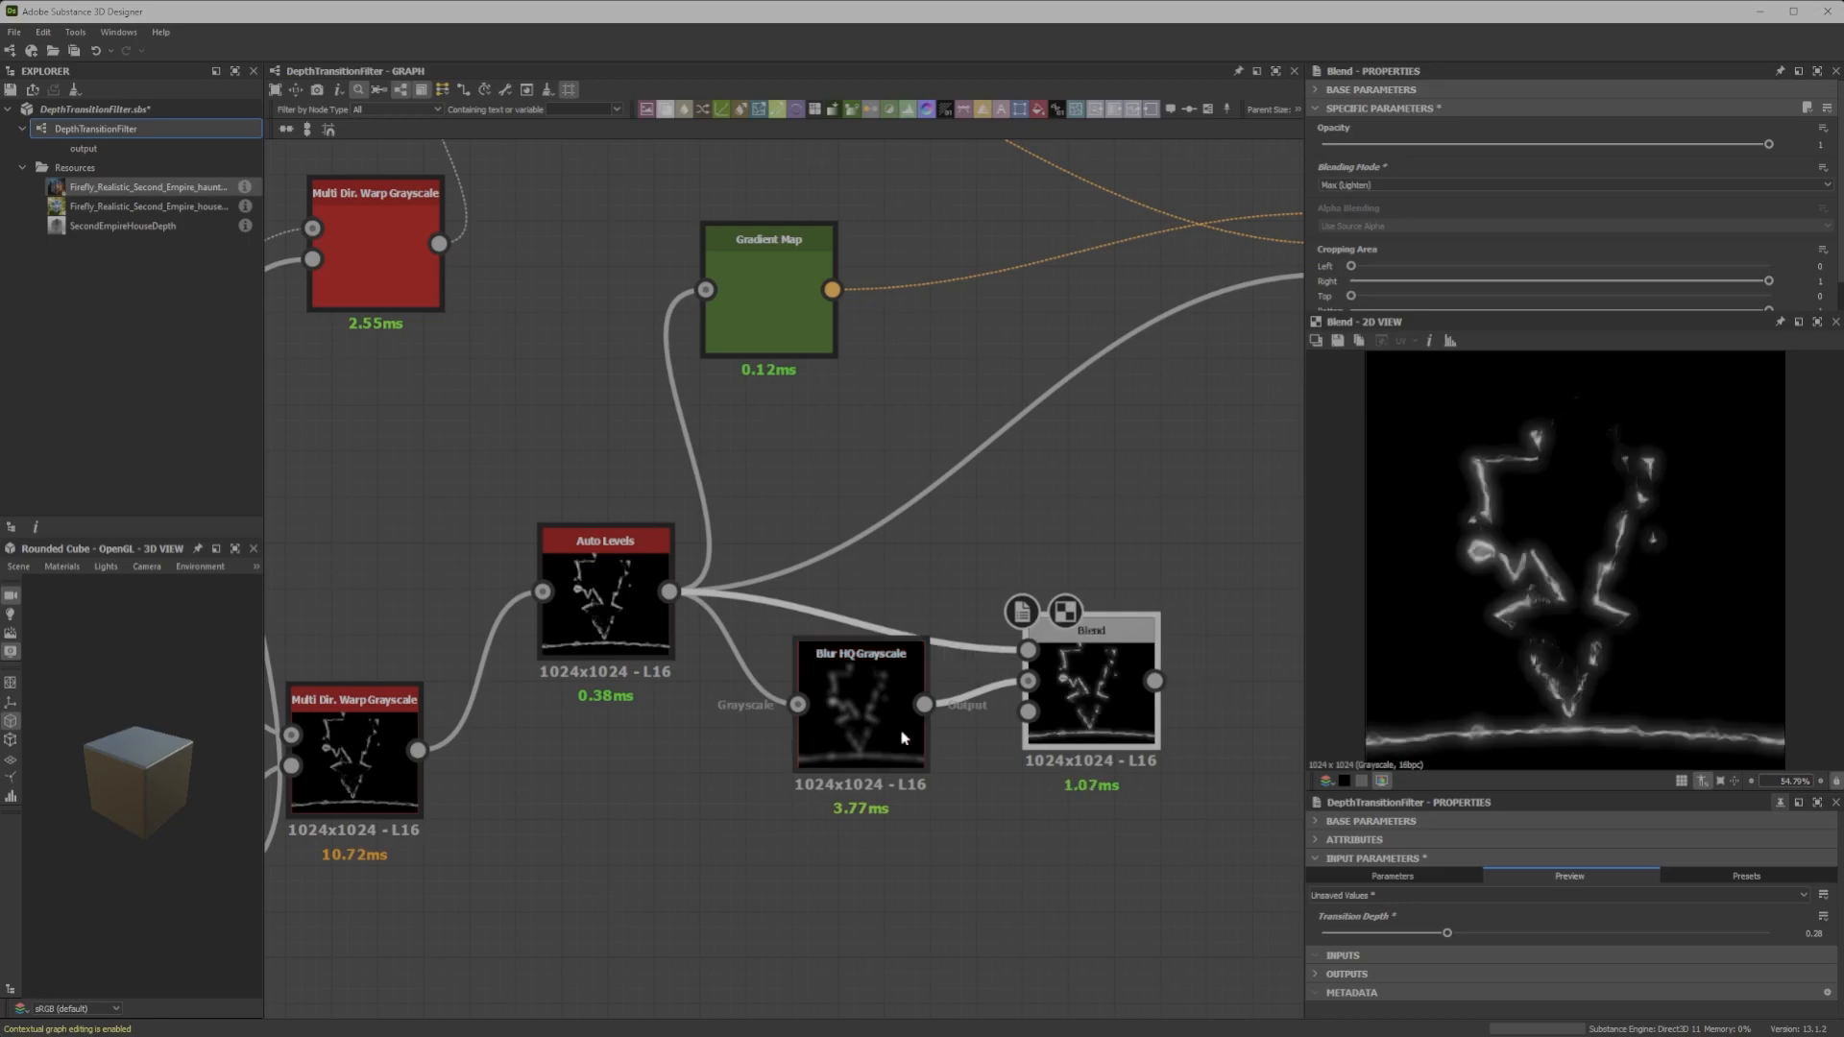
Place the blur node below Auto Levels and move all Auto Levels output connections to the Multi Dir. Warp Grayscale output
middle_click_drag(741, 660, 877, 501)
left_click_drag(996, 494, 747, 586)
middle_click_drag(786, 408, 770, 457)
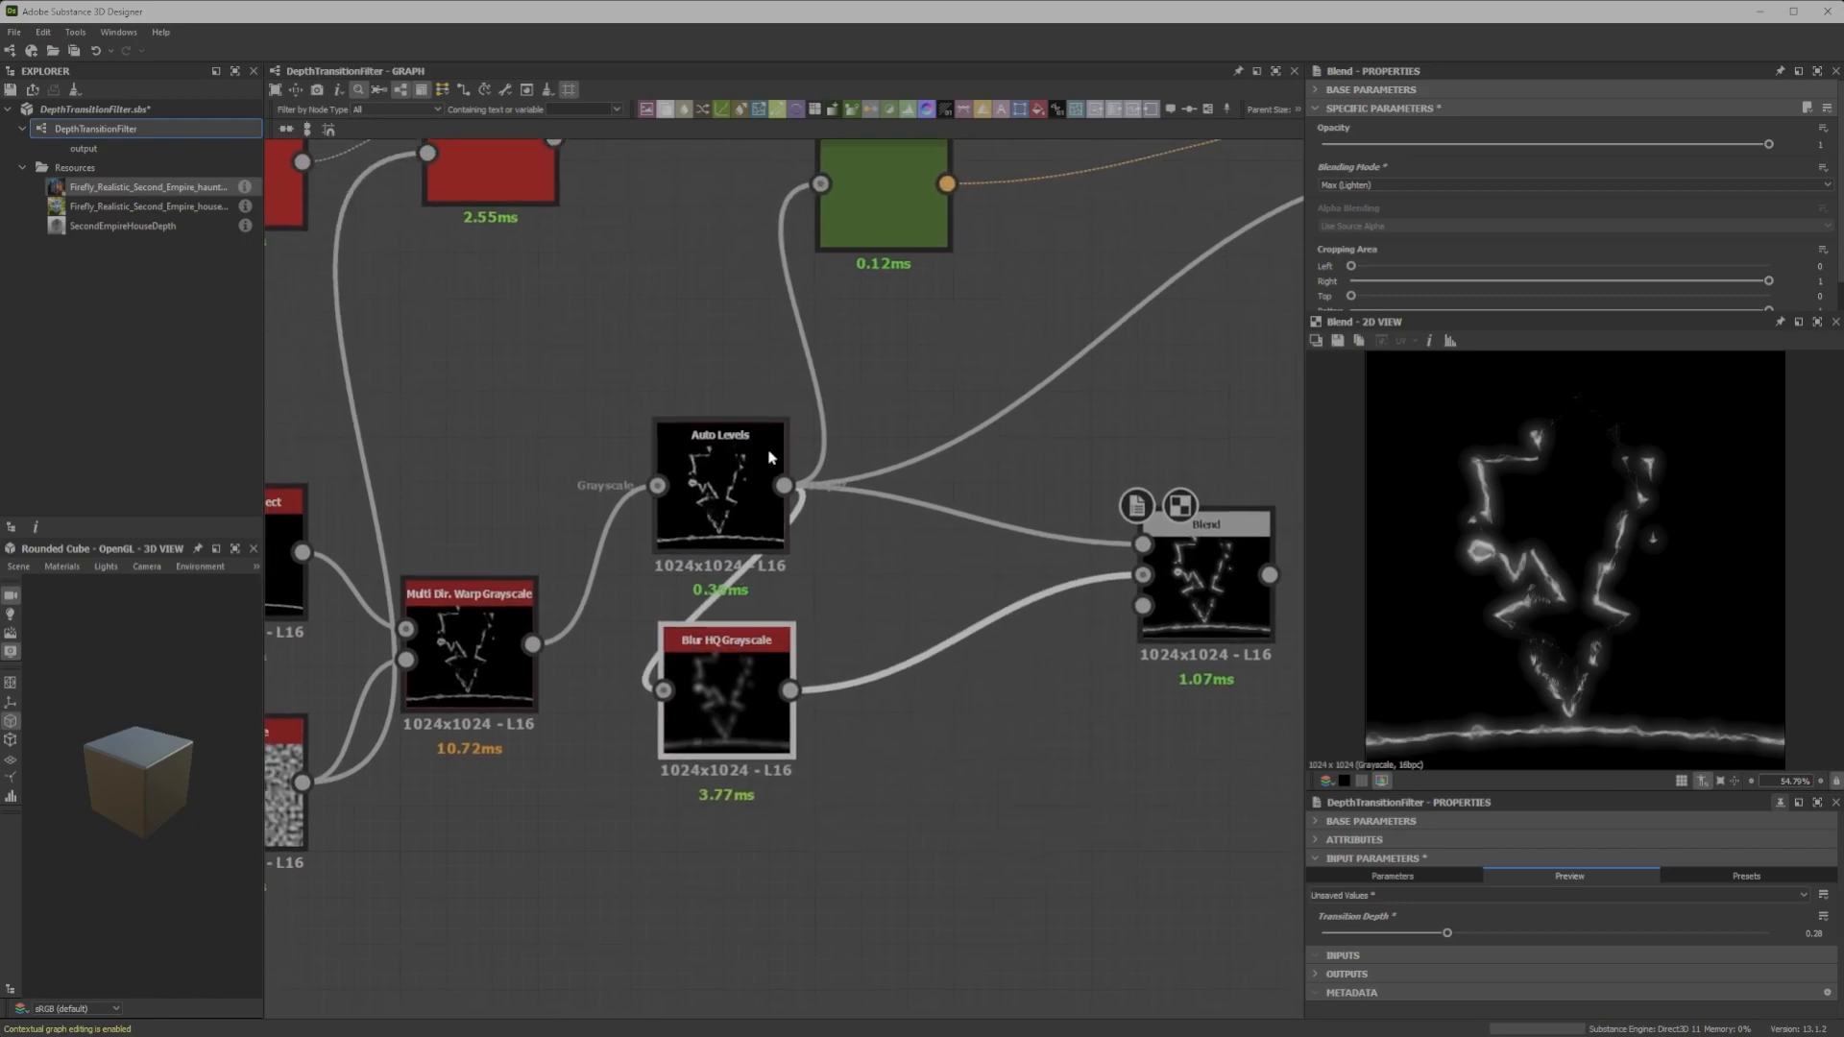
left_click_drag(783, 487, 529, 642, "shift")
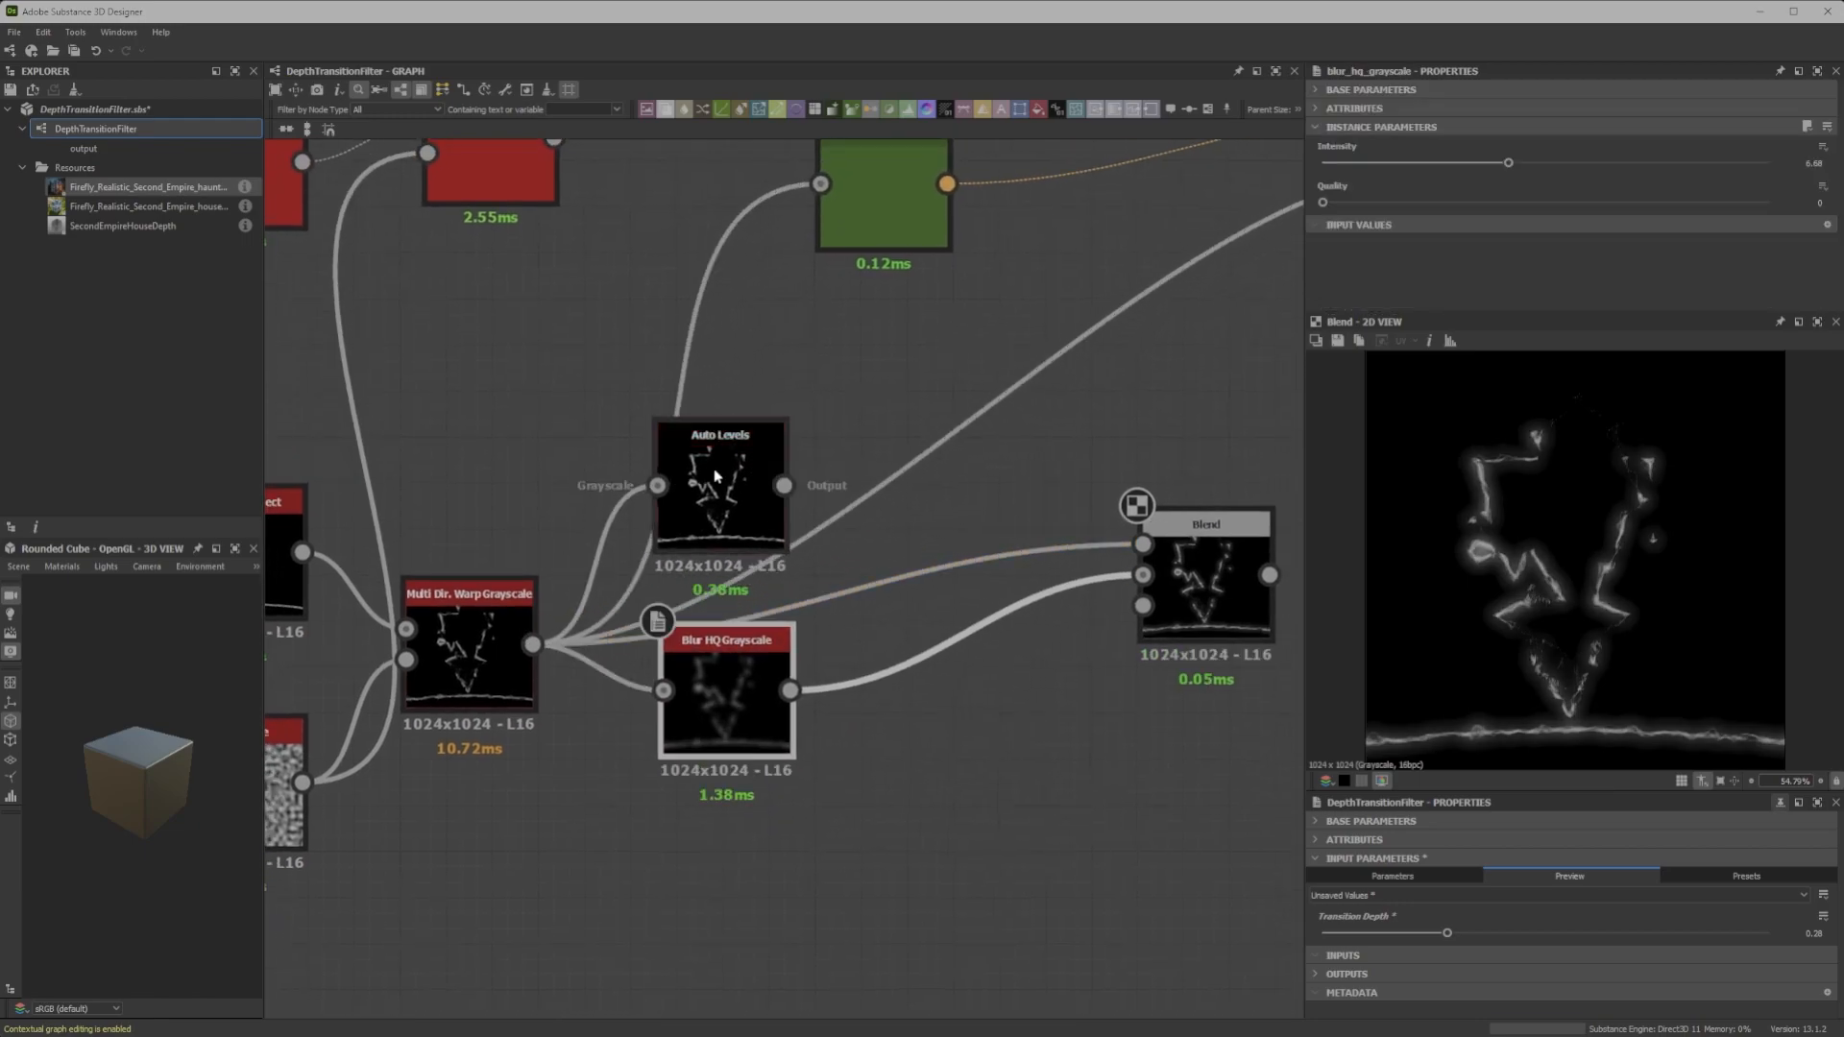
Move Auto Levels after the mask Blend and connect the Blend's output to its input
left_click_drag(704, 473, 1097, 769)
middle_click_drag(1095, 752, 832, 607)
left_click_drag(832, 608, 1109, 515)
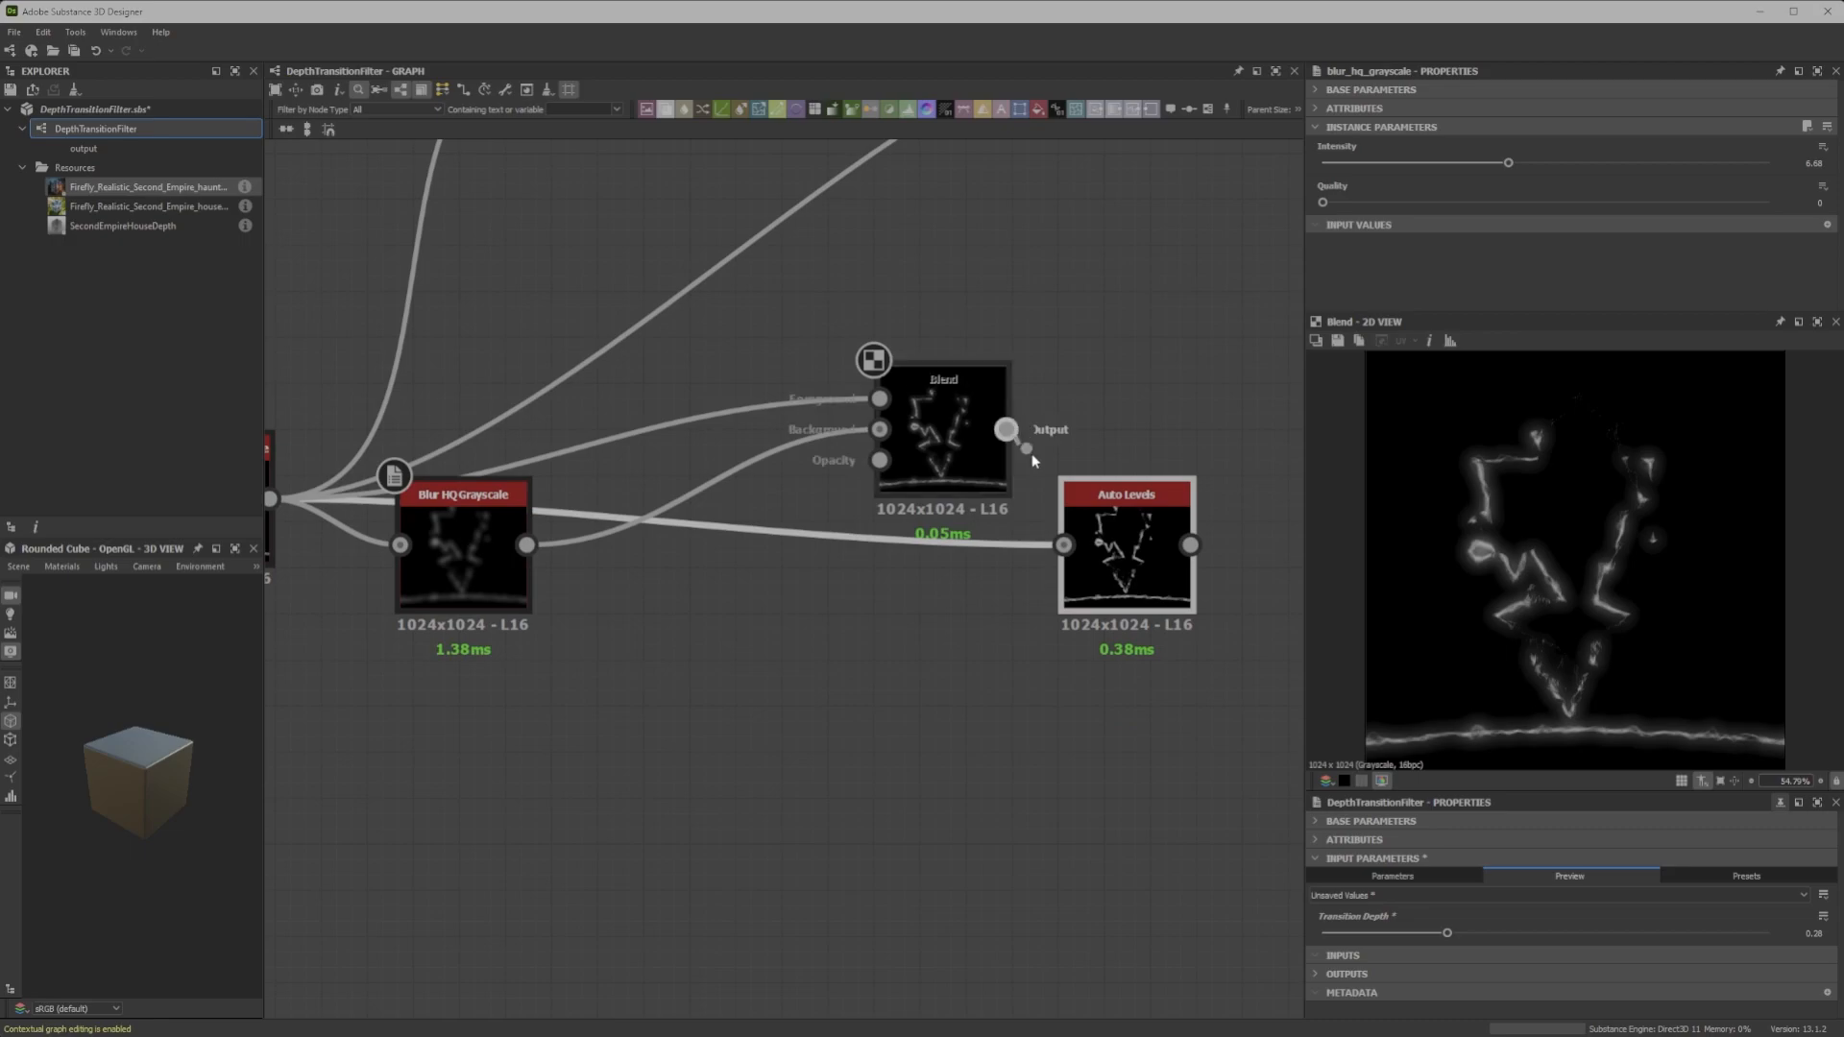
left_click_drag(1005, 429, 1063, 545)
Arrange the mask Blend and blur nodes before Auto Levels, and compare the previews of the Blend and Auto Levels
left_click_drag(942, 413, 740, 436)
left_click_drag(509, 602, 574, 741)
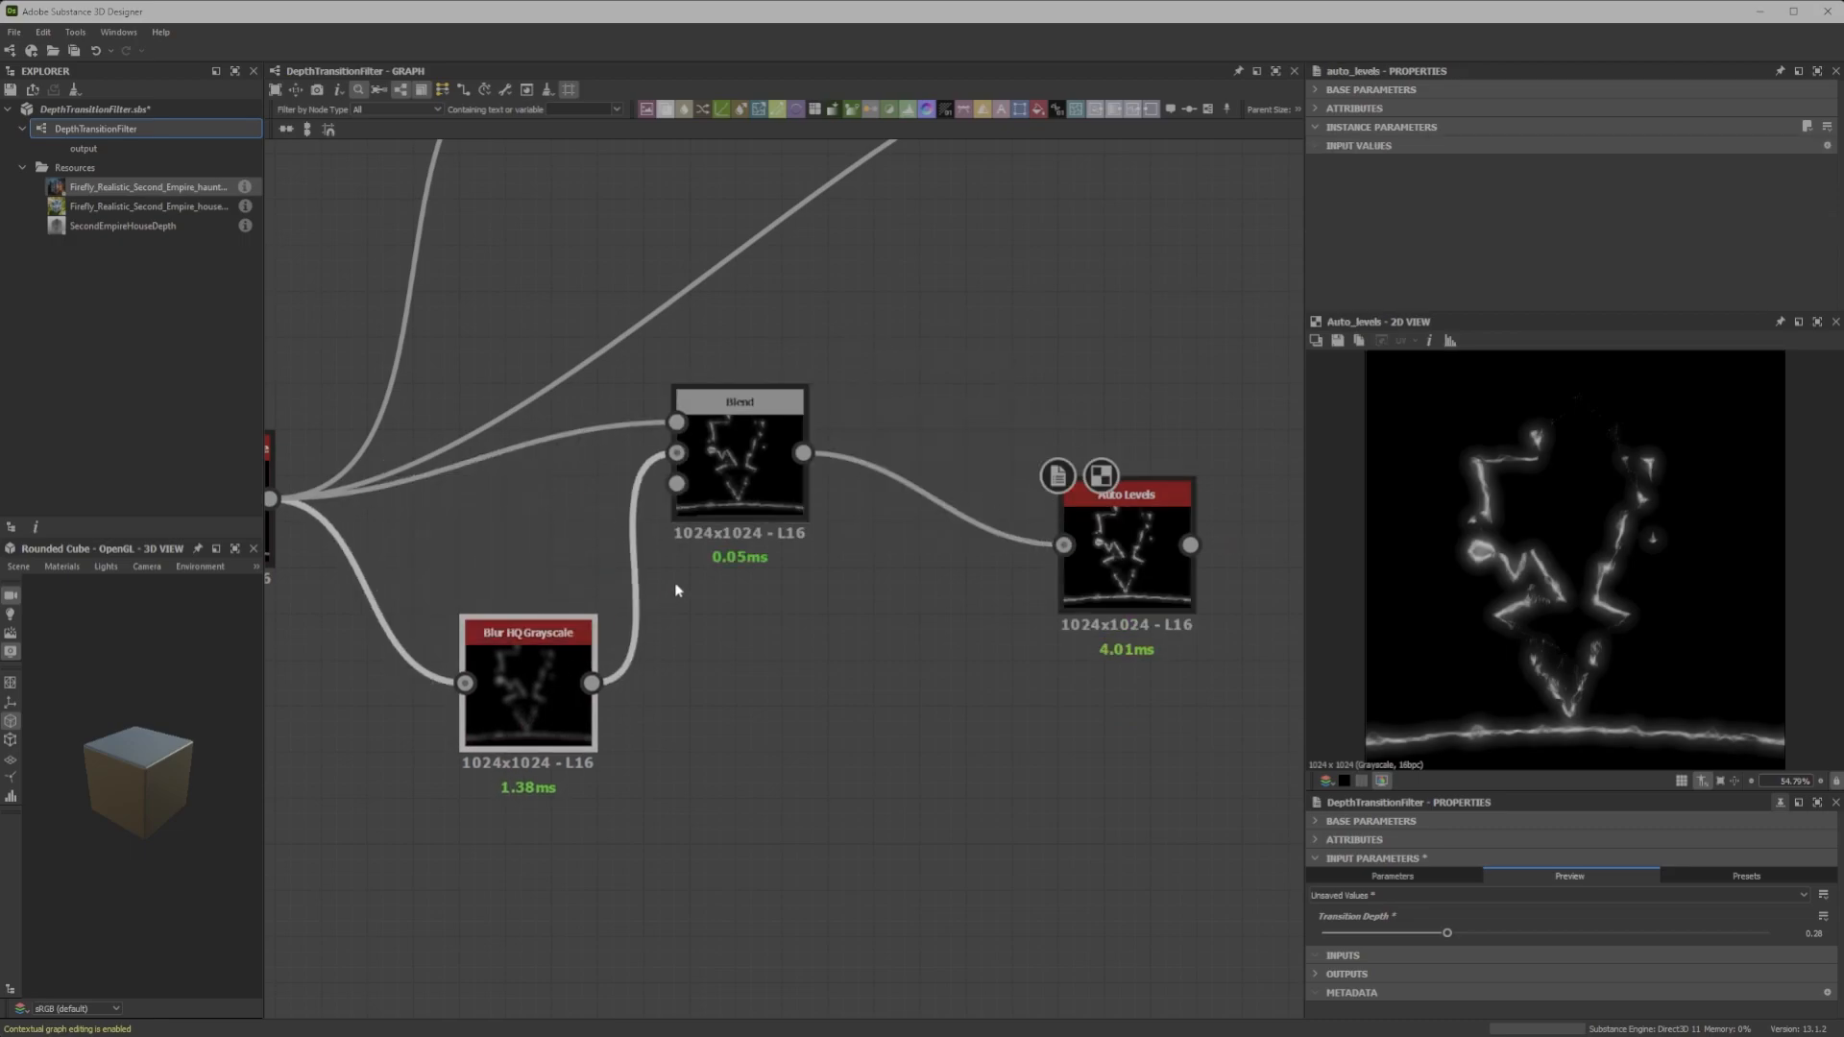
left_click(739, 461)
left_click(1153, 533)
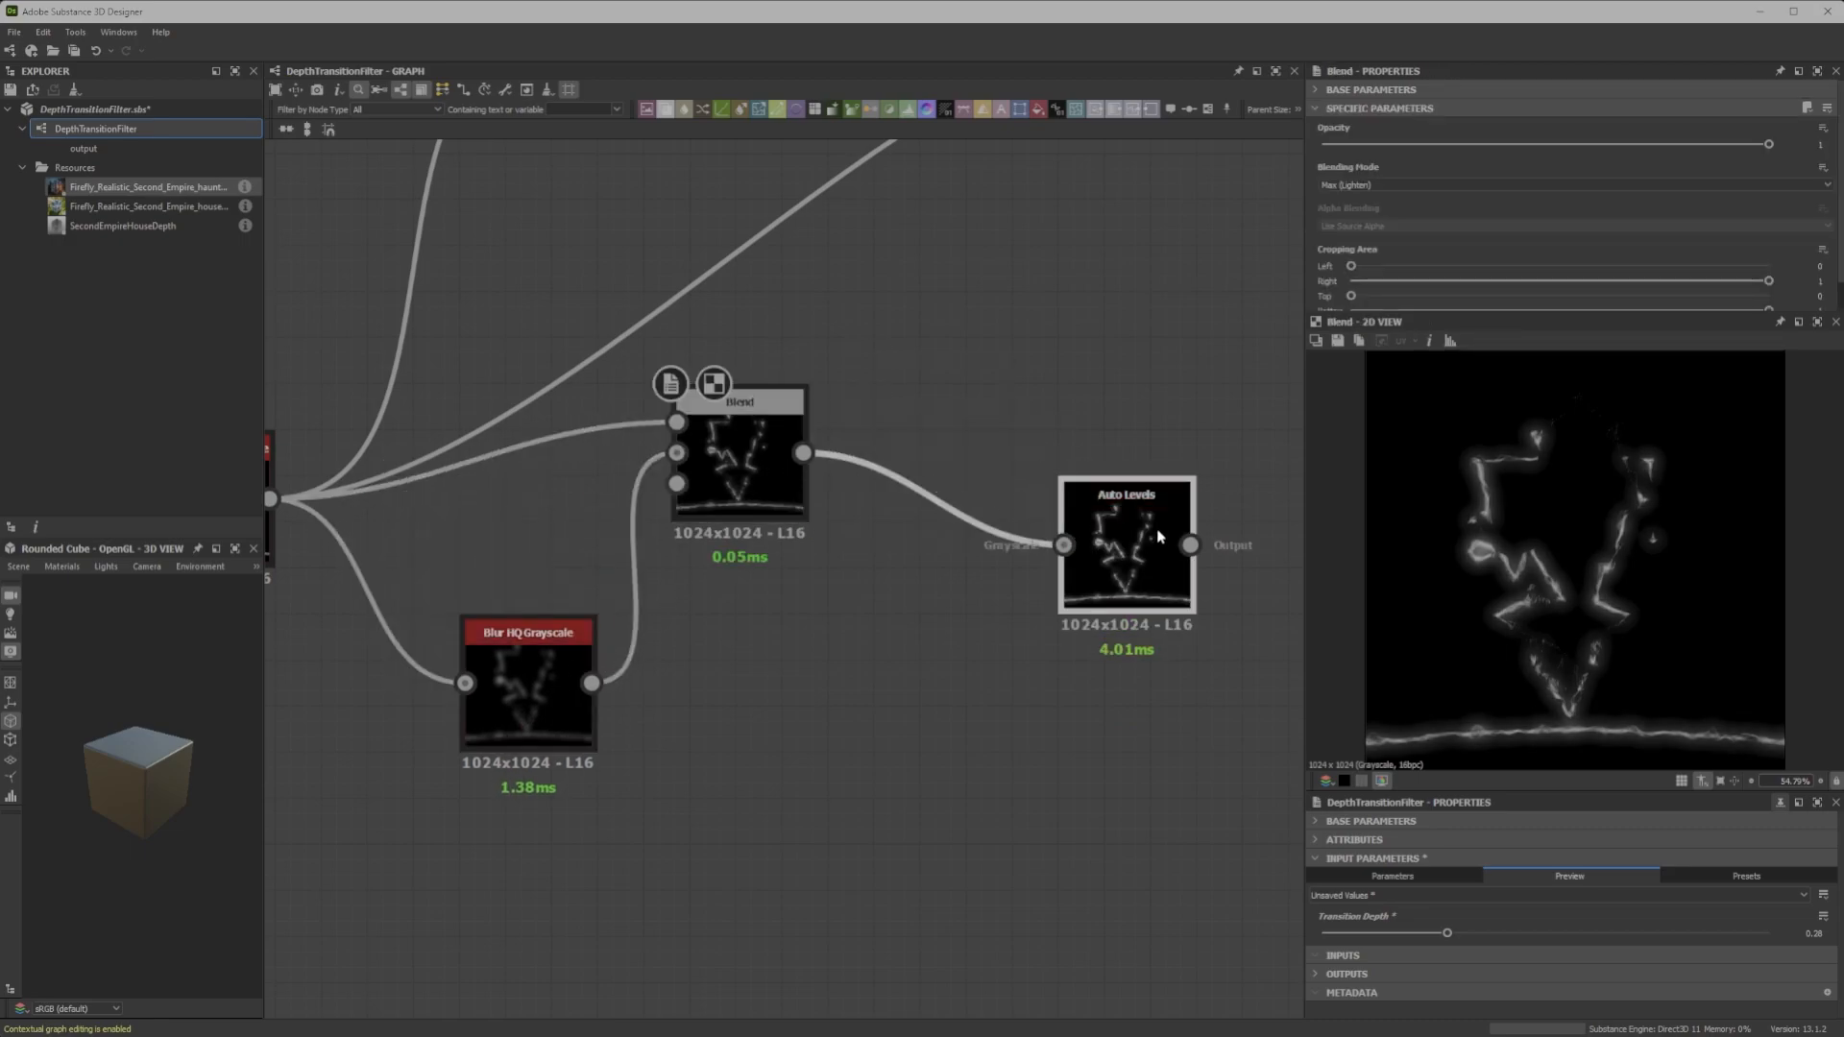
Feed the Auto Levels output into the Gradient Map and the final Blend's opacity, and preview the final Blend
middle_click_drag(1159, 526, 1157, 530)
scroll(687, 652, "down", 5)
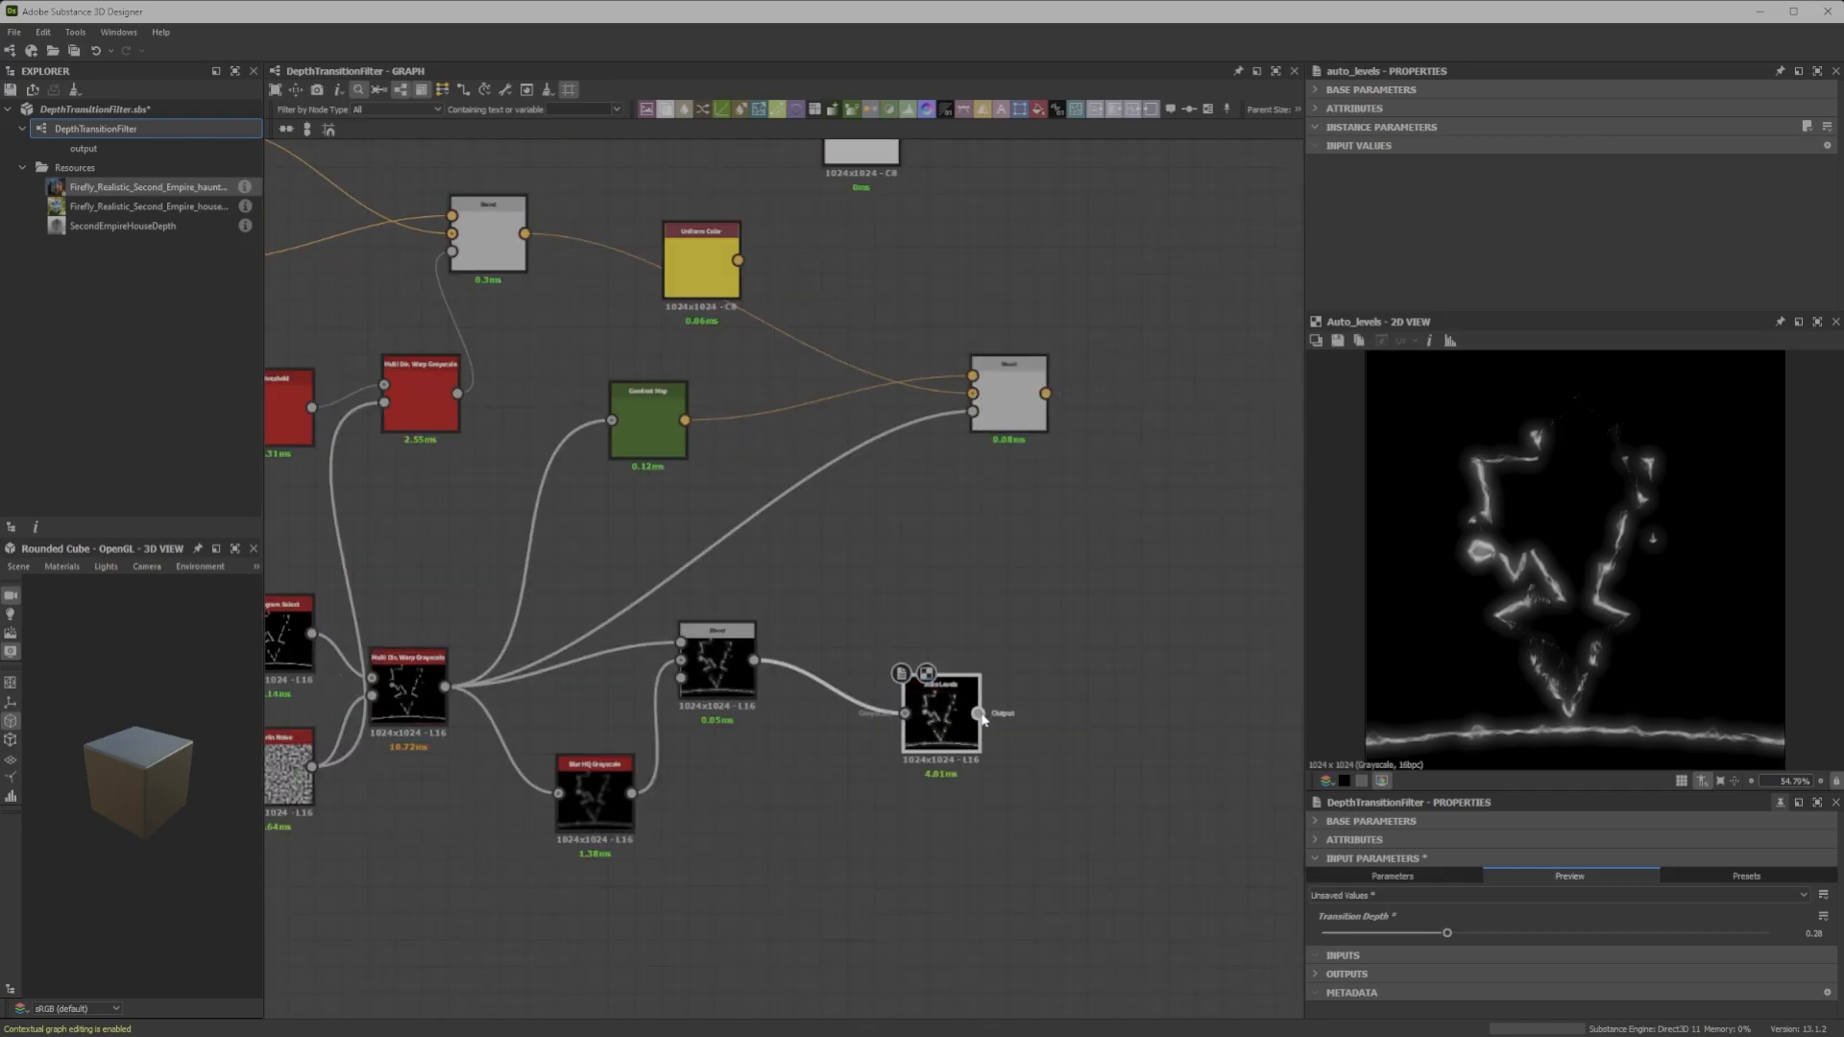
double_click(1009, 396)
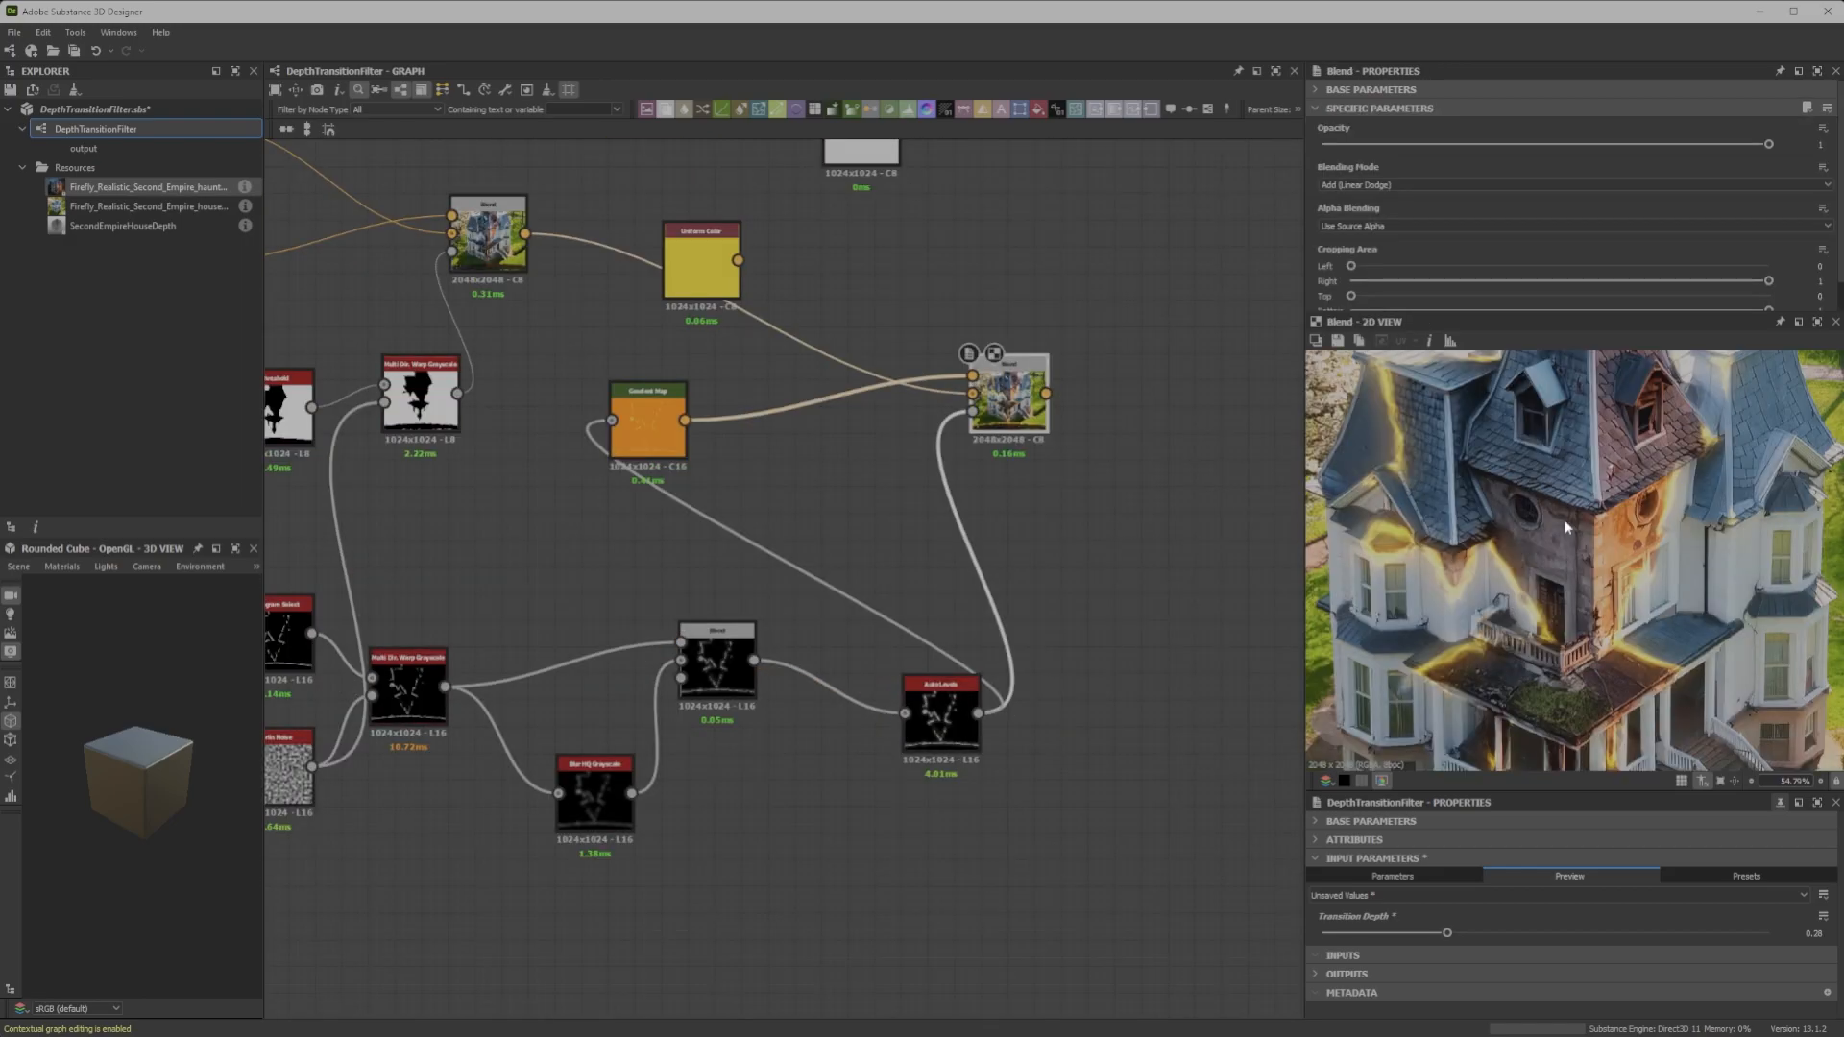
scroll(1664, 564, "down", 4)
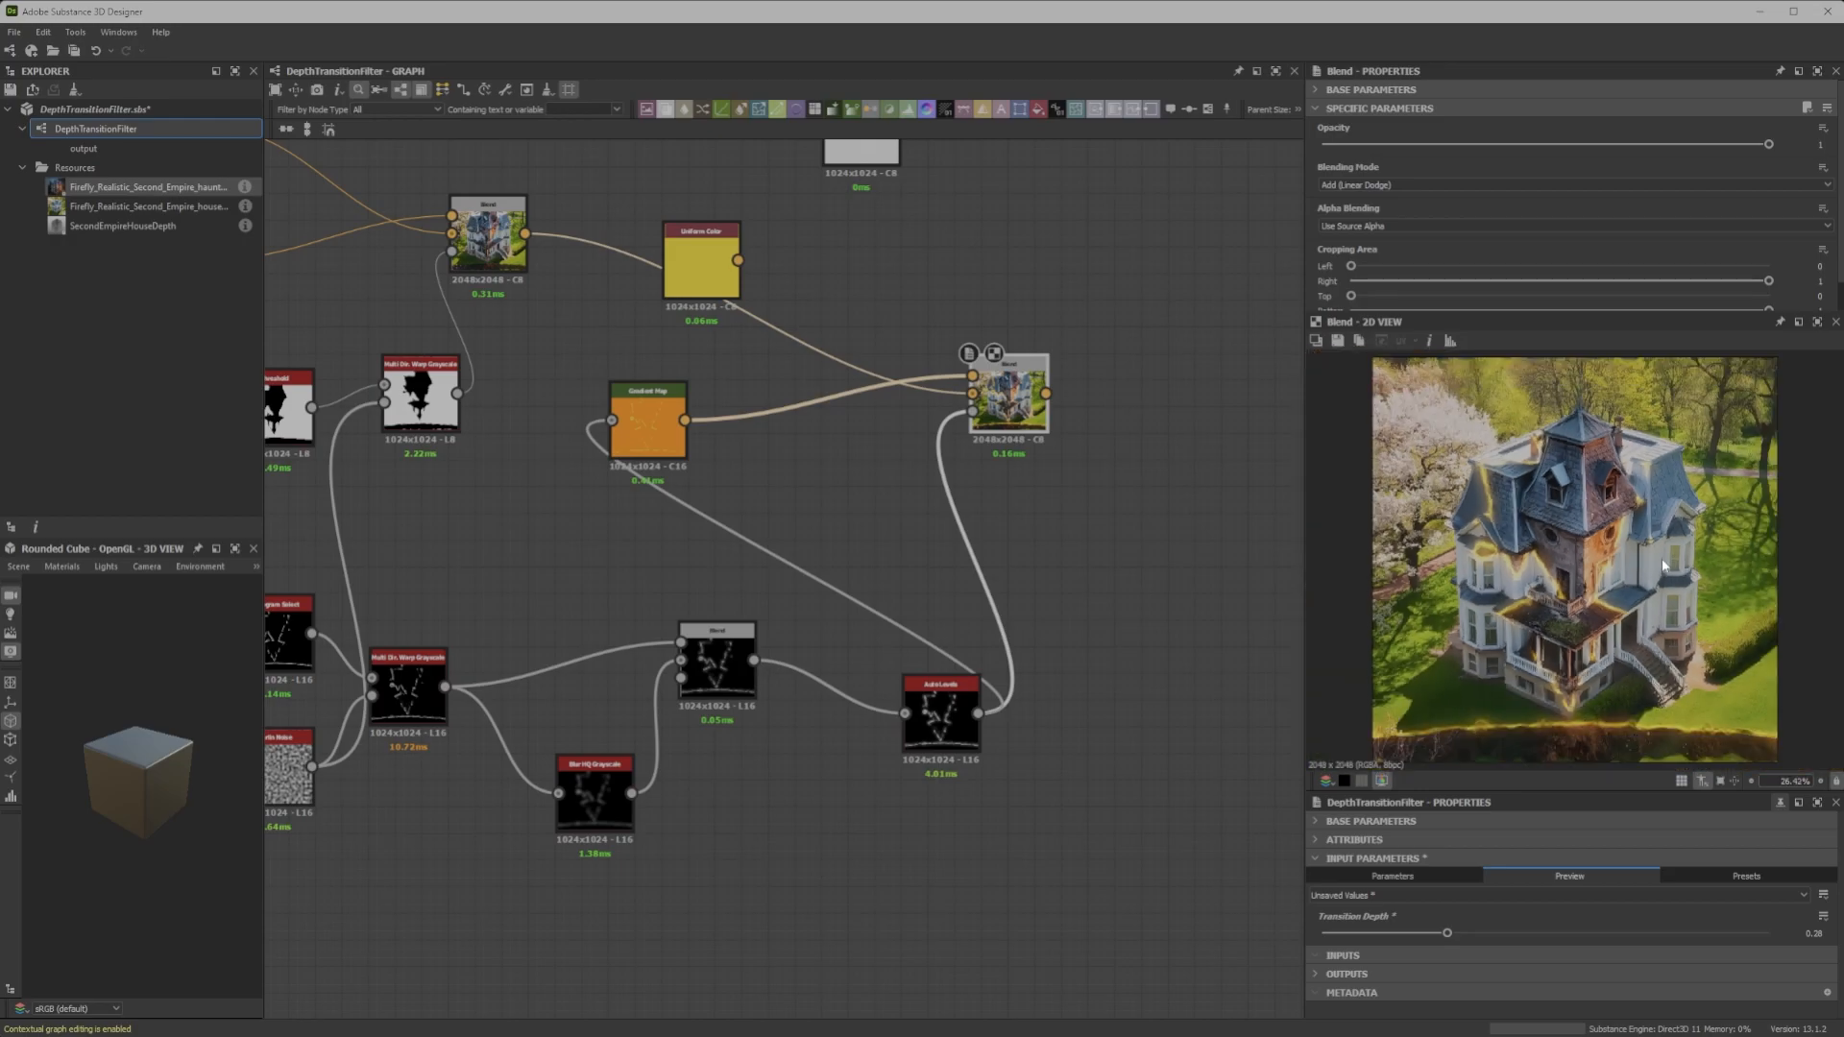
Examine the glowing transition edge of the final Blend at several zoom levels and in a maximized 2D view
scroll(1556, 586, "up", 3)
scroll(1556, 586, "down", 3)
scroll(1621, 557, "up", 1)
scroll(1621, 557, "down", 1)
left_click(1817, 323)
scroll(1026, 512, "up", 4)
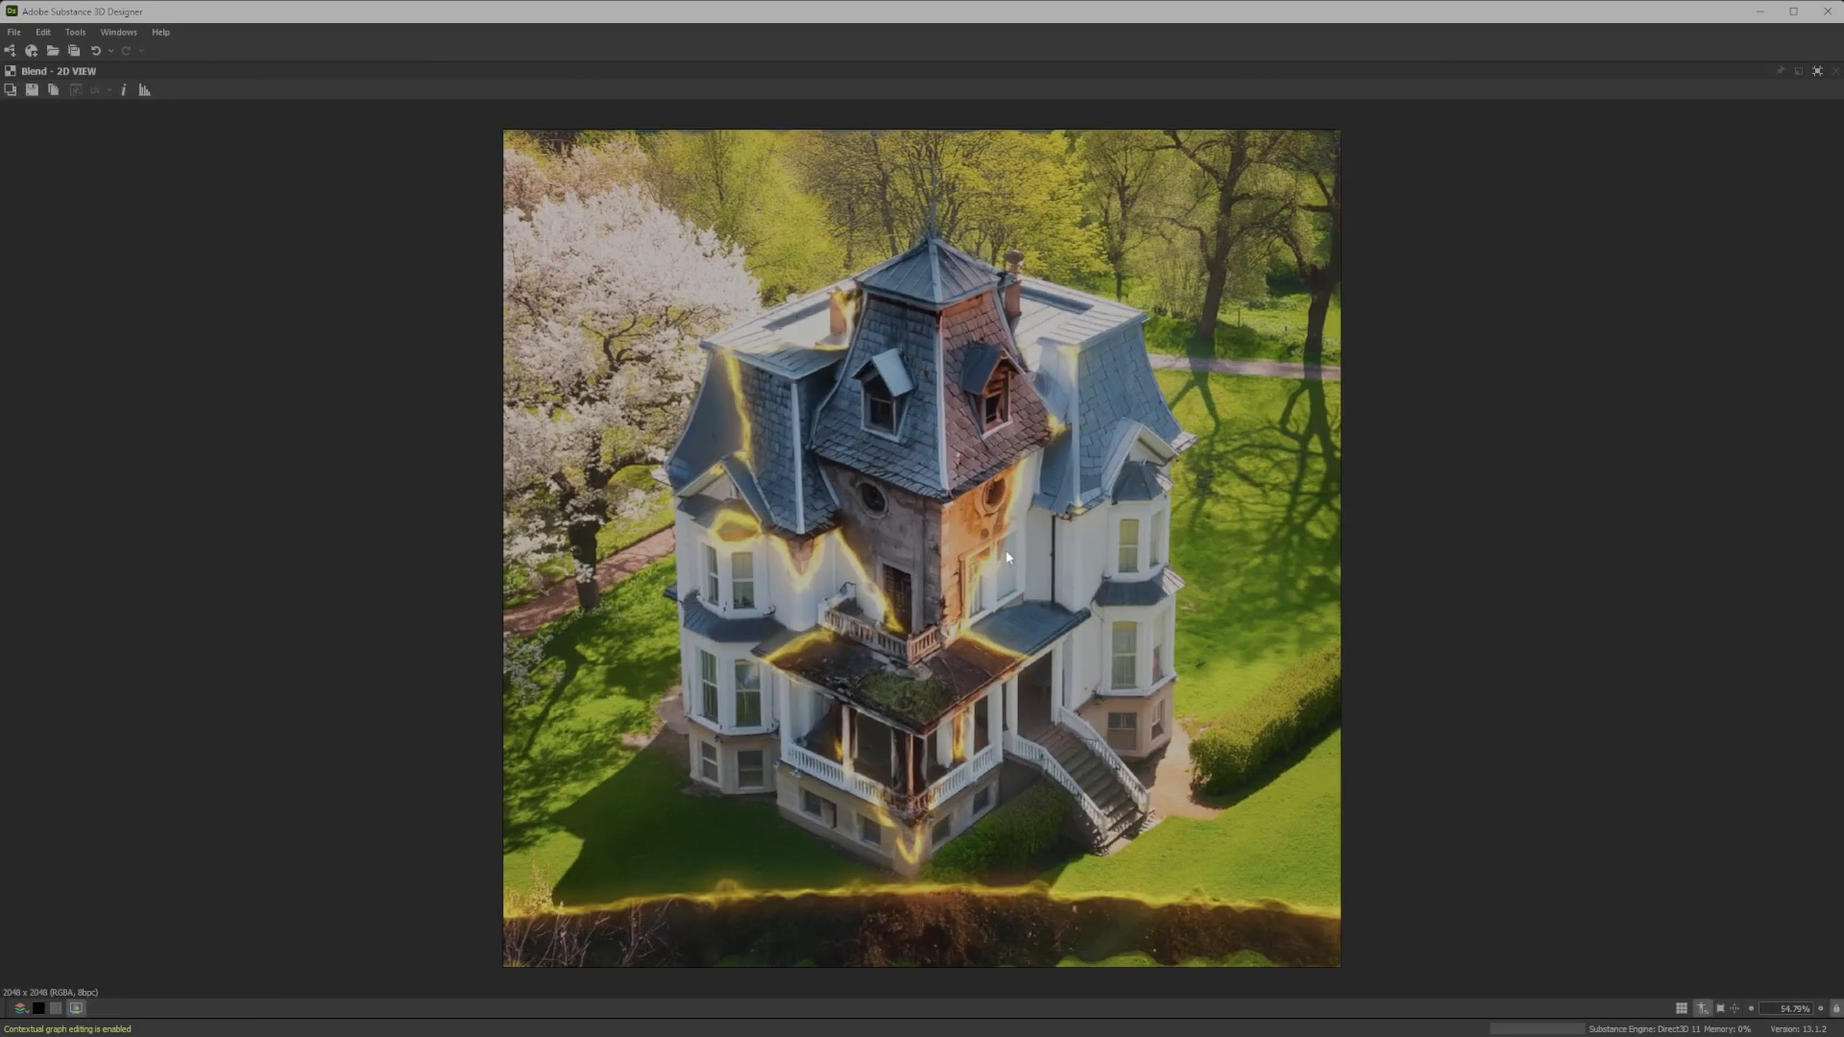
scroll(1009, 557, "down", 1)
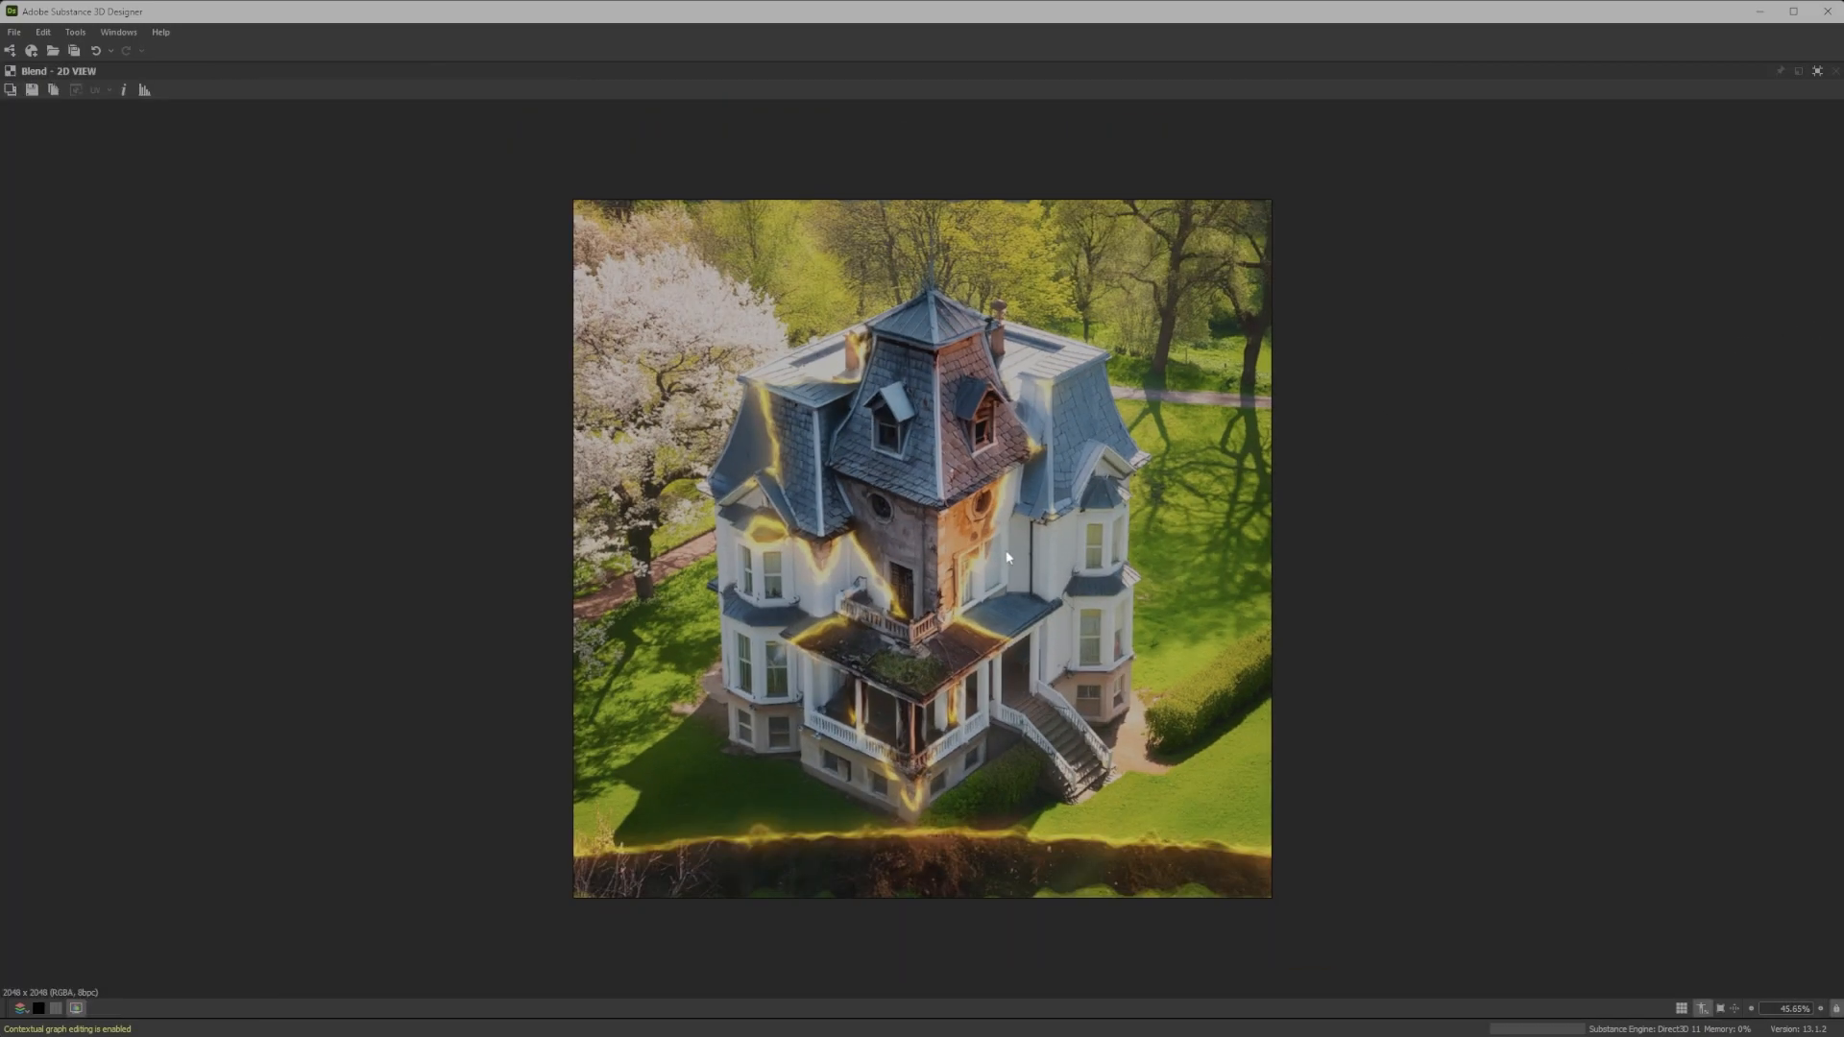
left_click(1817, 71)
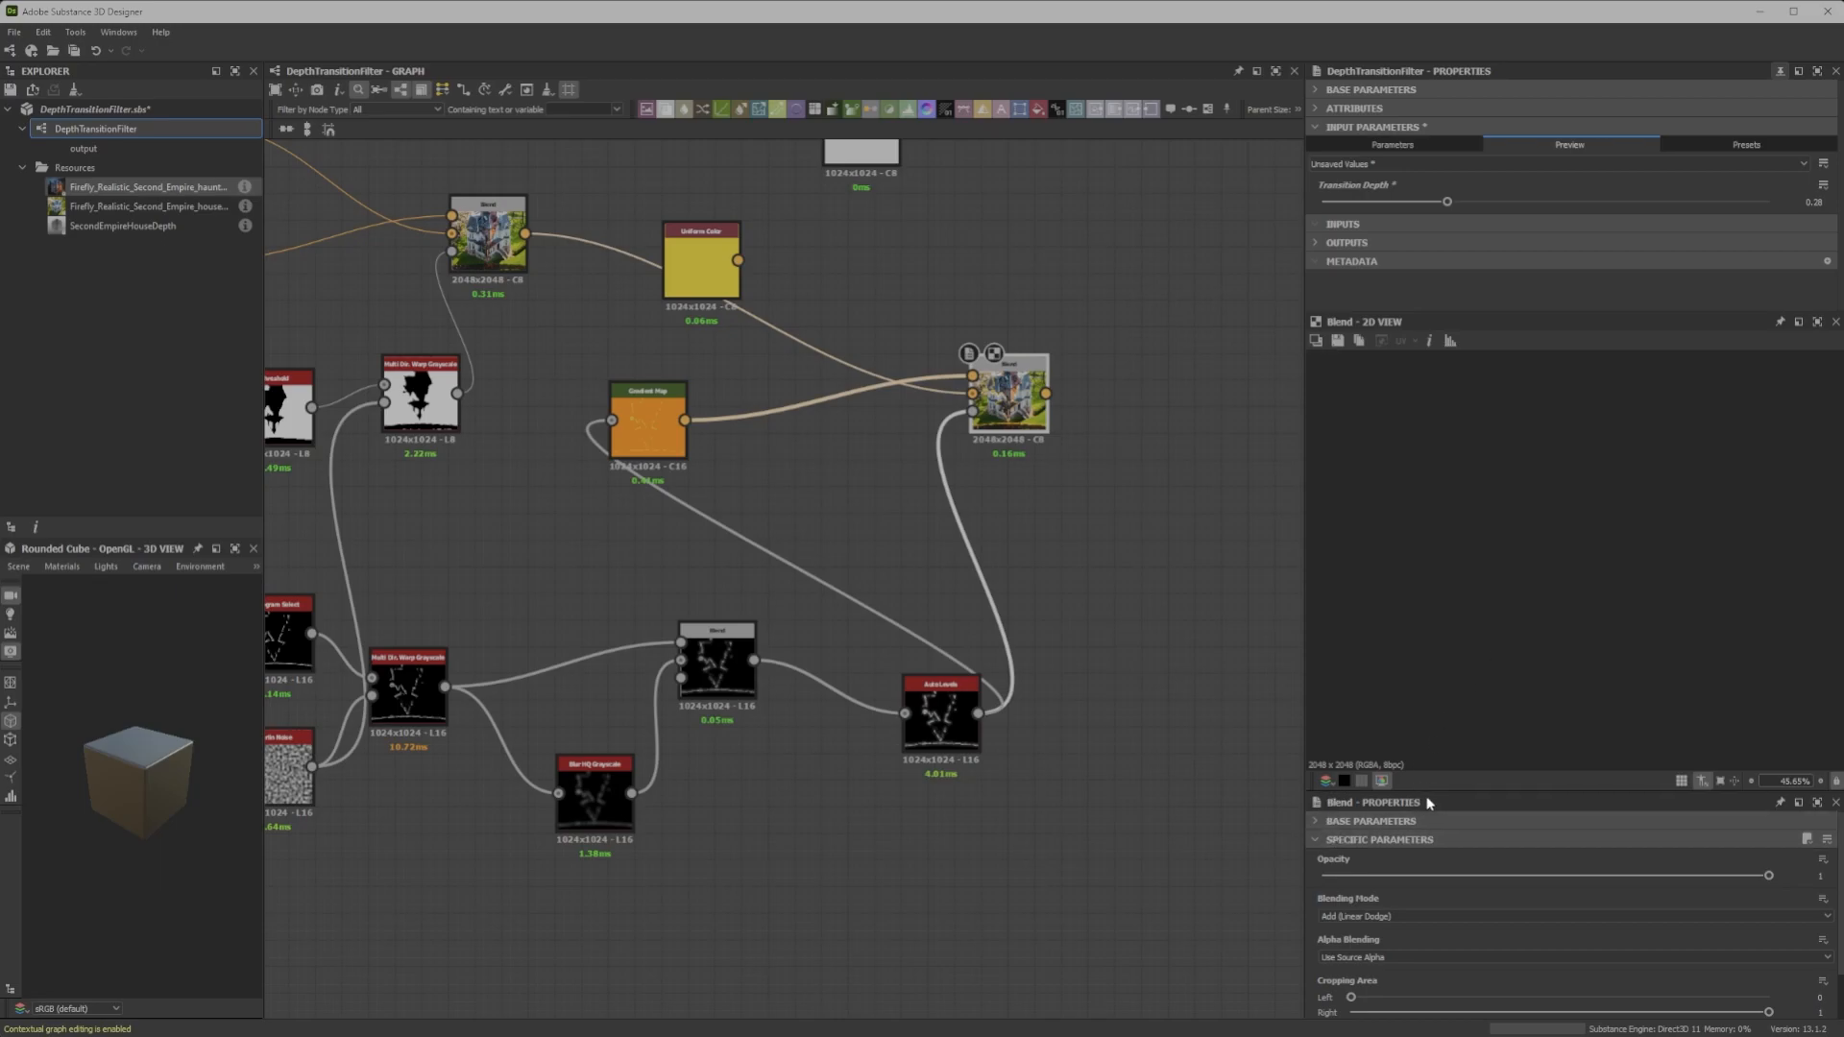
Close the Blend's properties to enlarge the 2D preview, and set Transition Depth to 0.5
left_click_drag(1431, 802, 1843, 855)
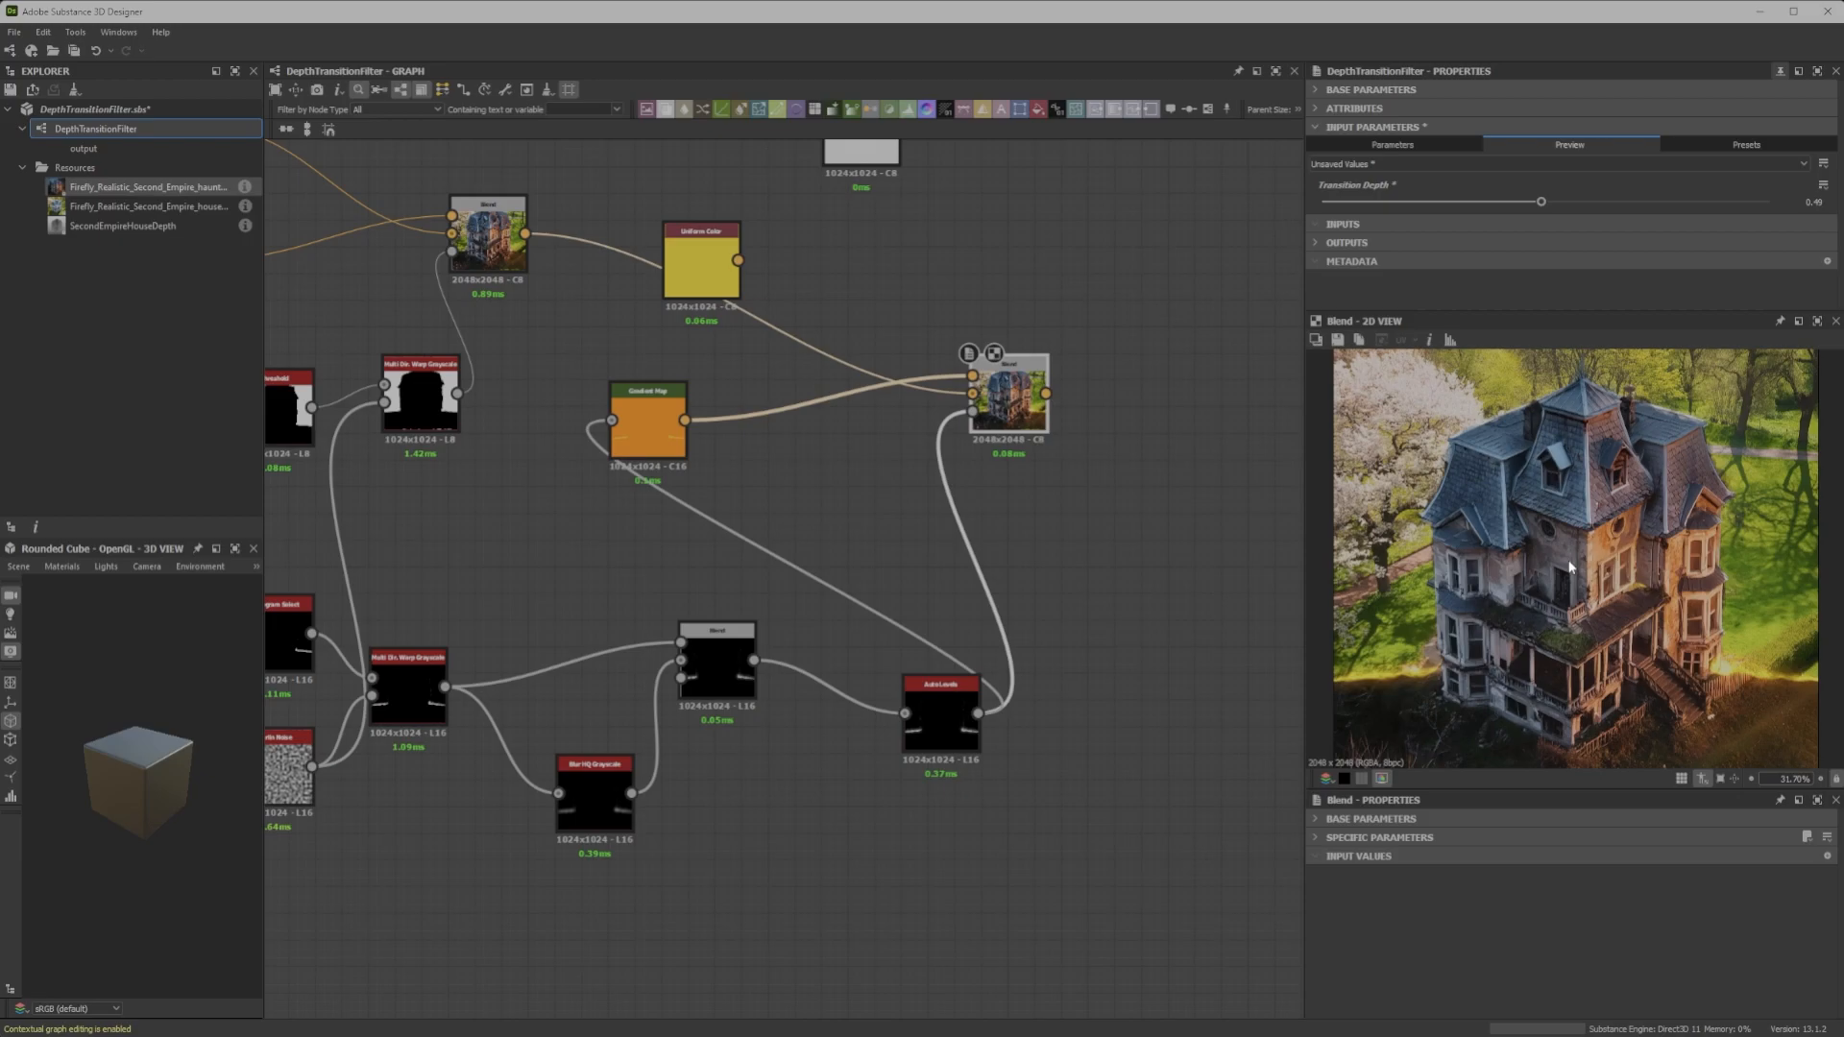
scroll(1558, 538, "down", 2)
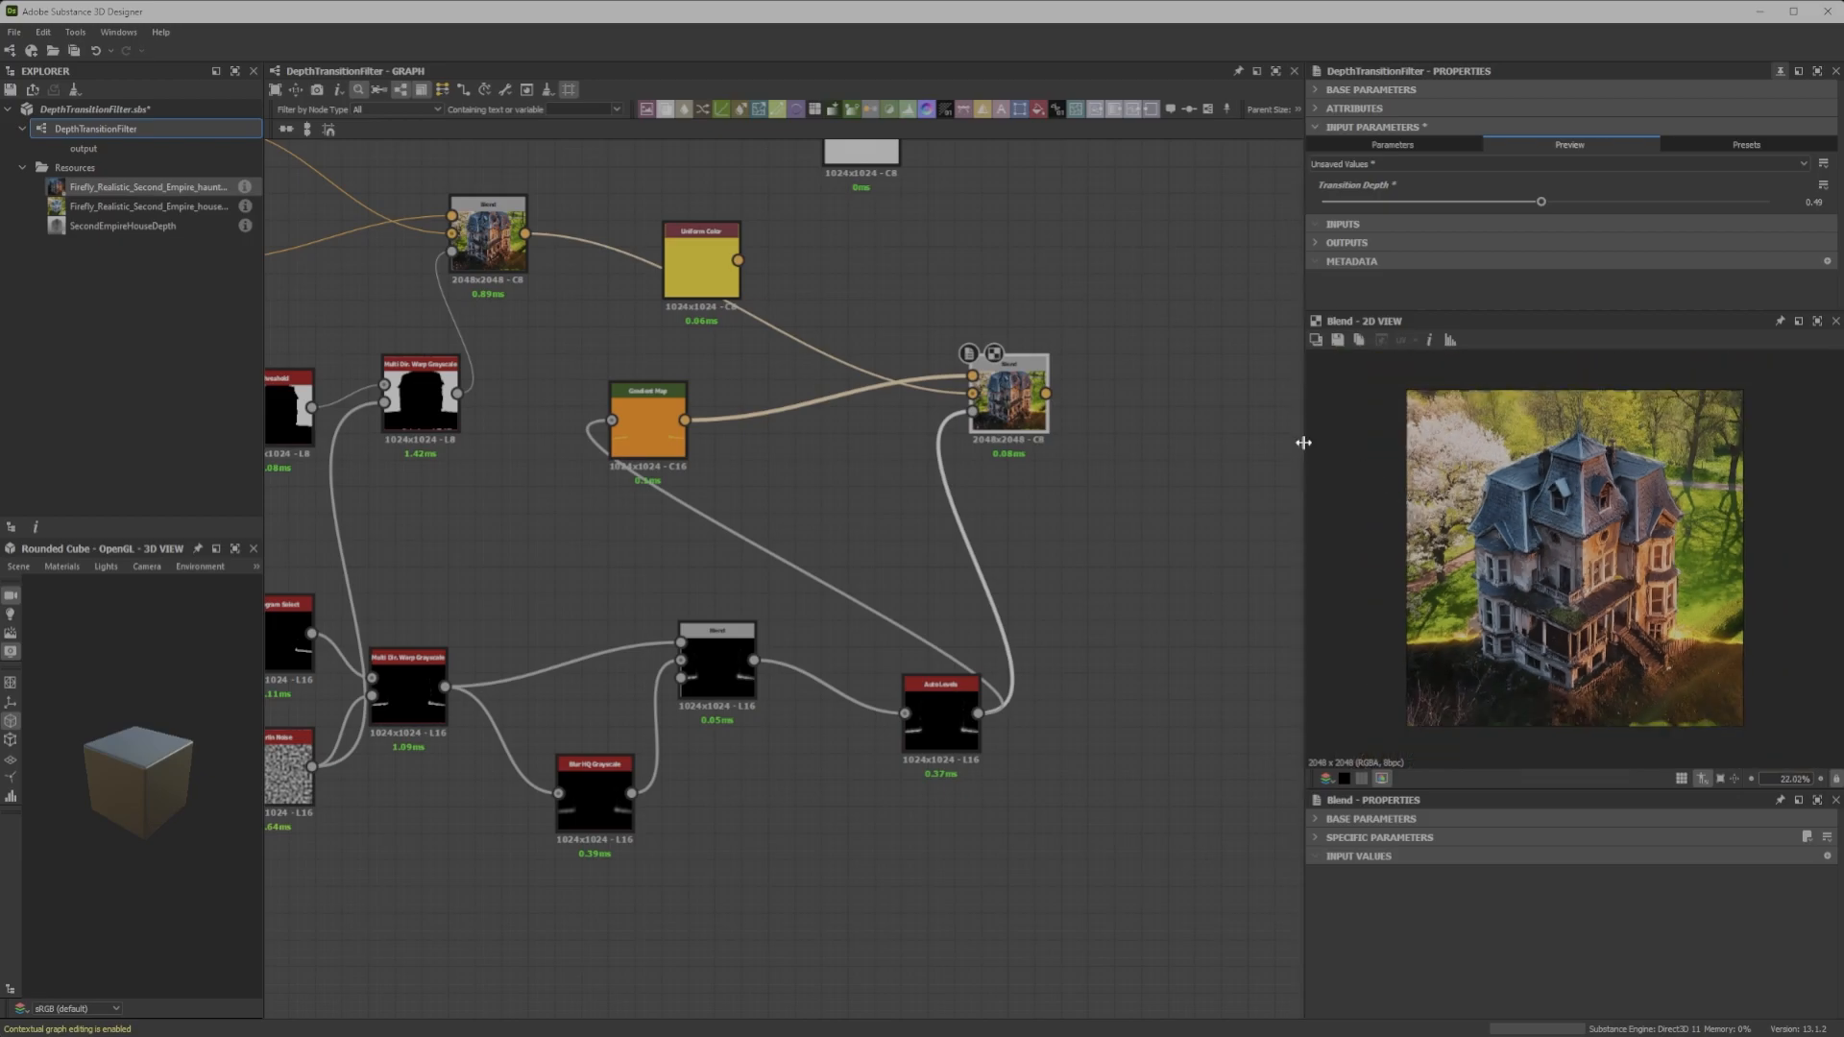
left_click(1837, 801)
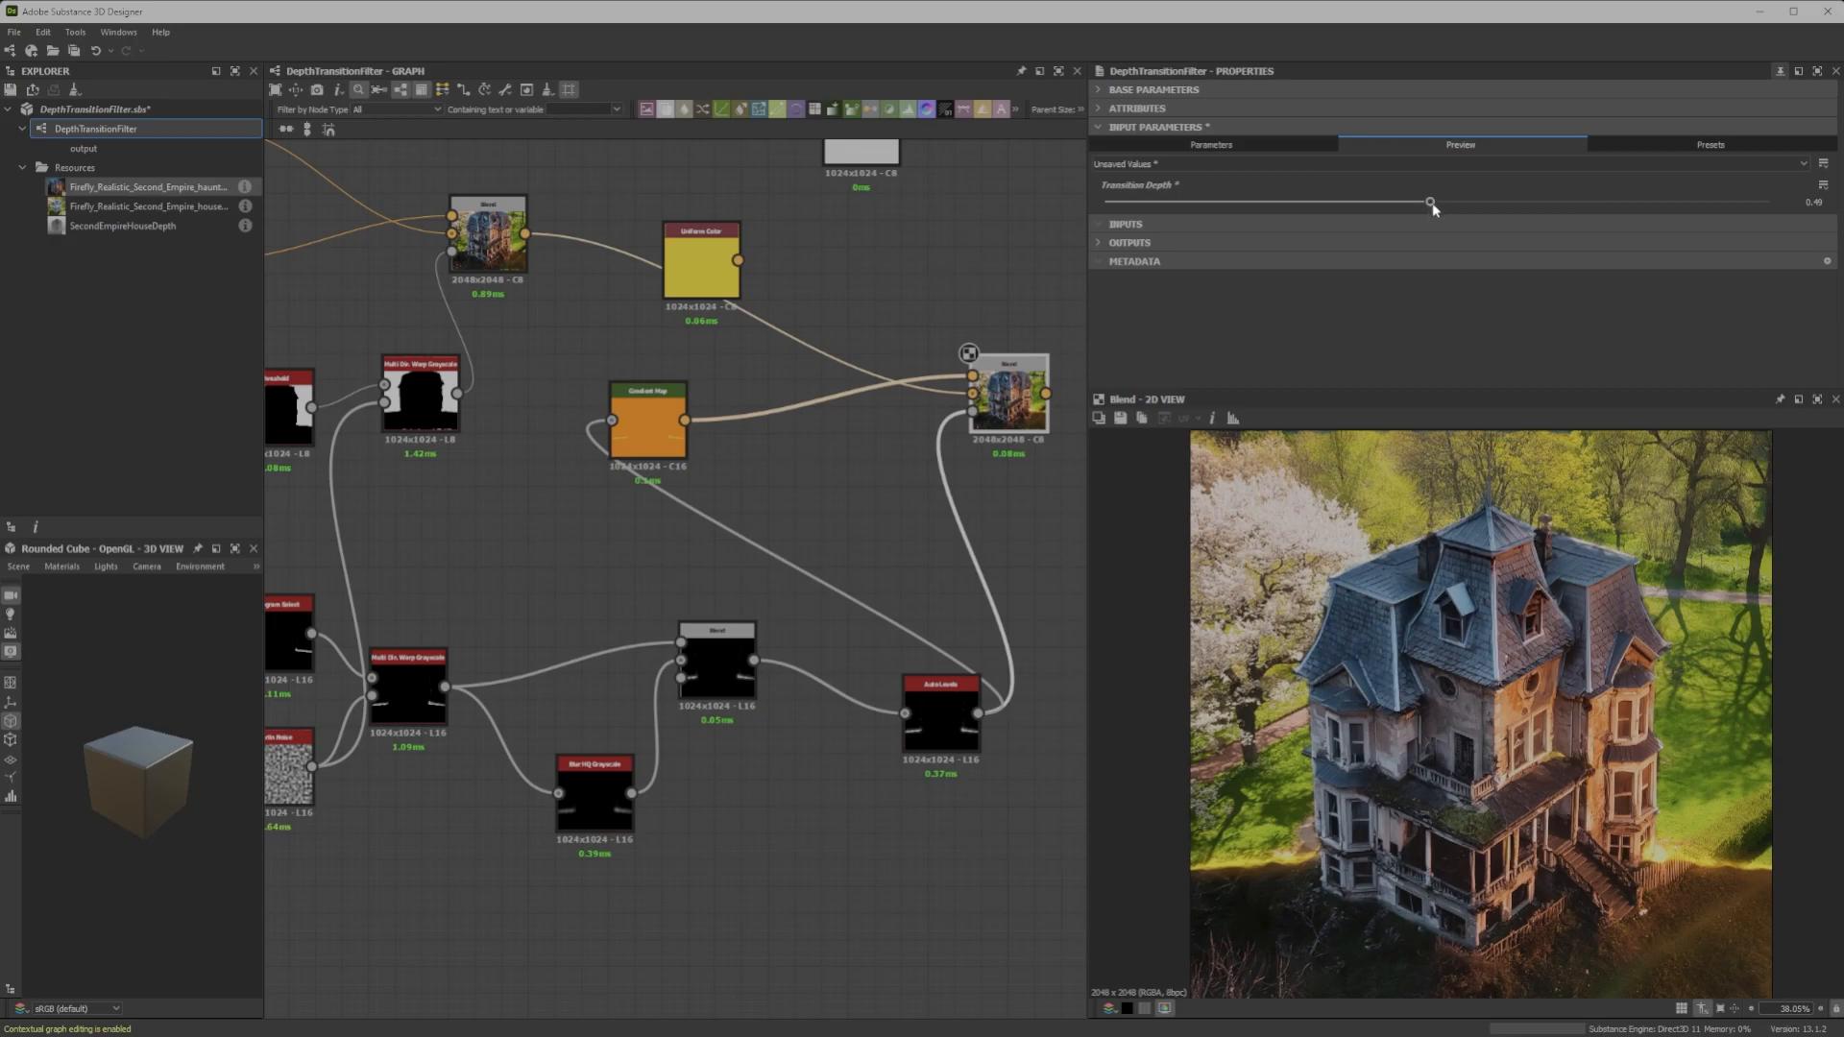
left_click_drag(1431, 204, 1437, 342)
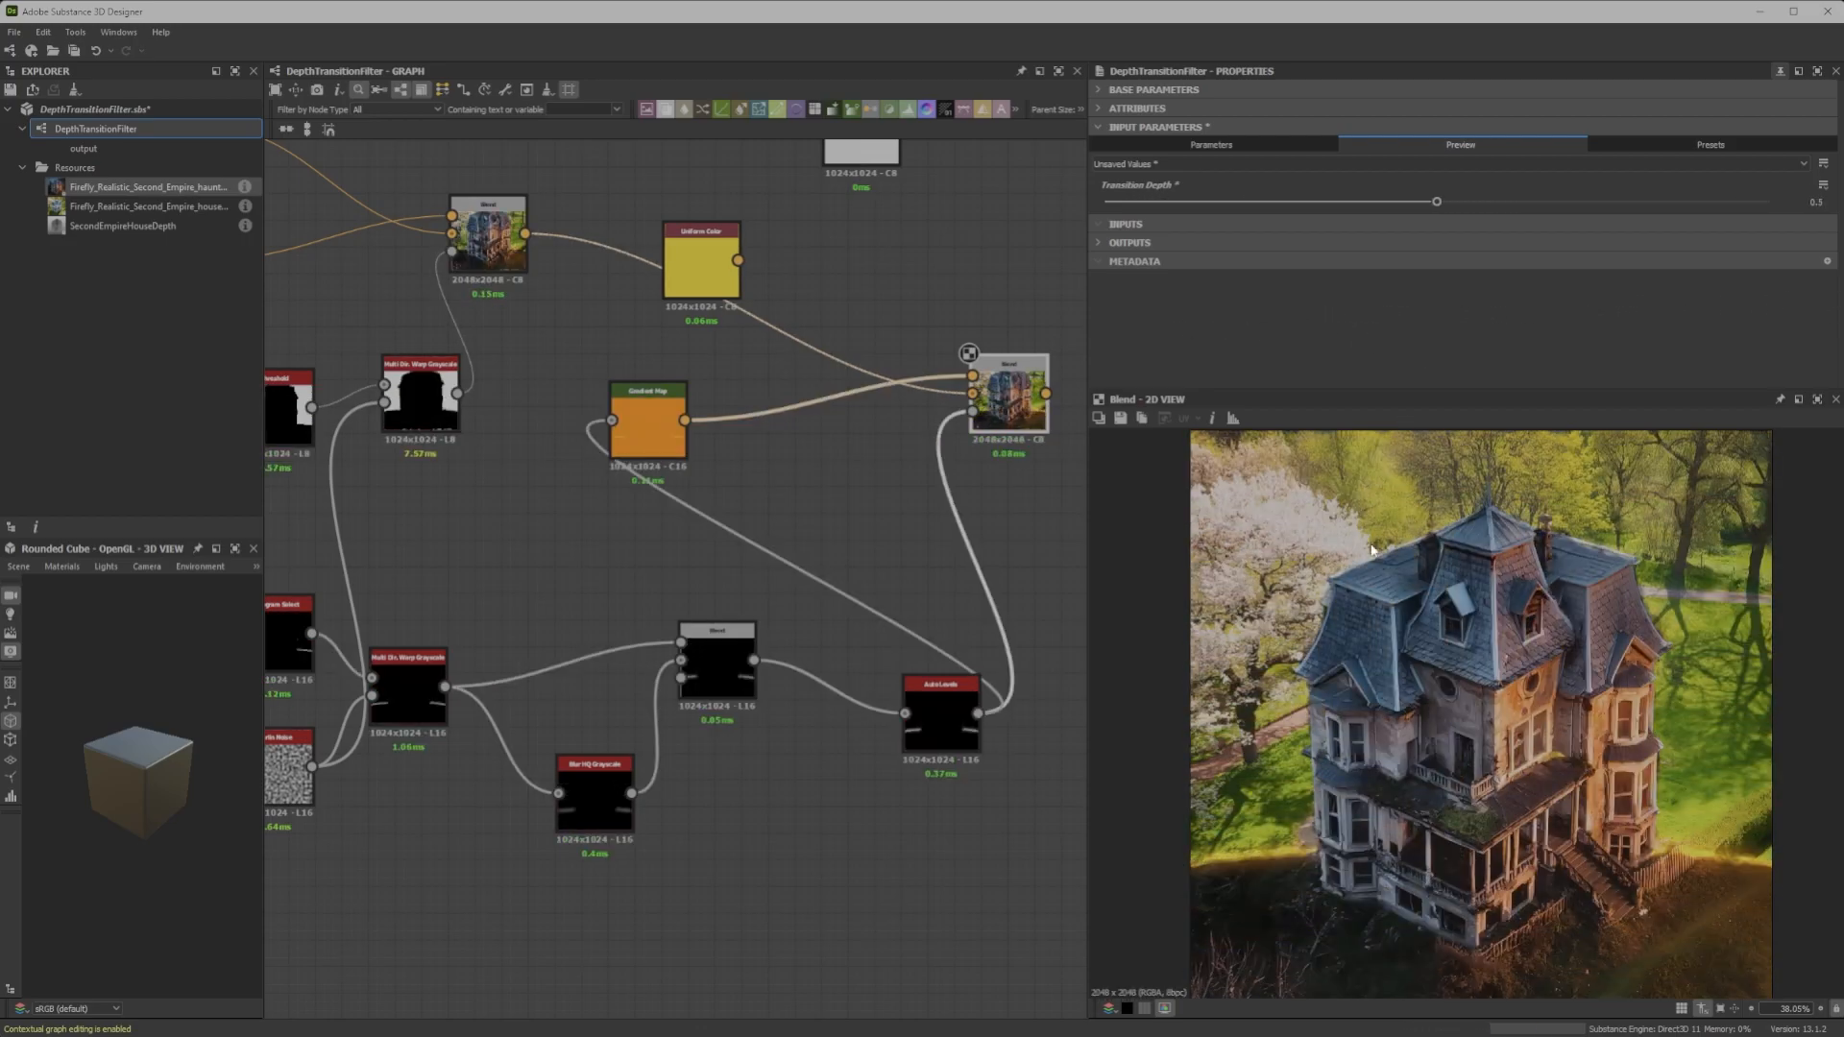
Move the output node beside the final Blend and connect the Blend's result to it
scroll(1407, 672, "down", 4)
scroll(844, 568, "down", 5)
scroll(556, 642, "up", 3)
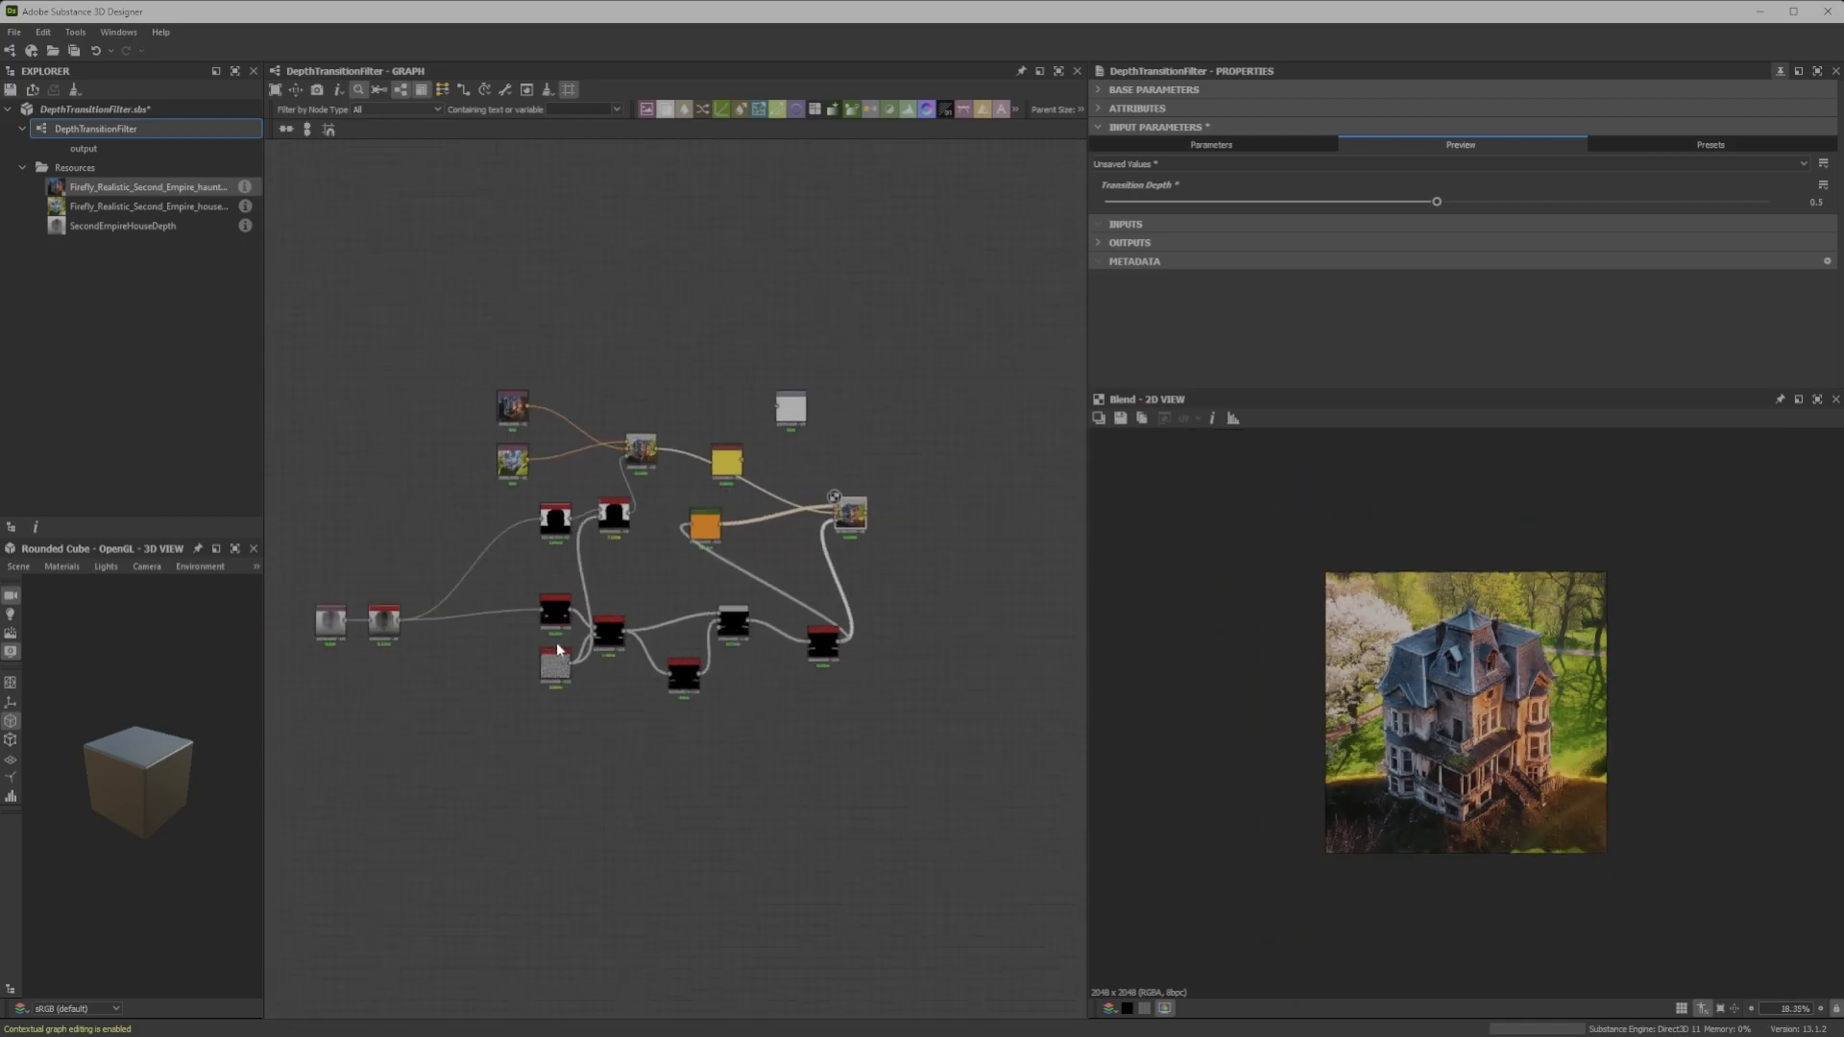
middle_click_drag(960, 466, 766, 532)
left_click_drag(792, 516, 875, 520)
scroll(879, 557, "up", 4)
middle_click_drag(893, 556, 715, 626)
left_click(898, 522)
scroll(897, 523, "down", 1)
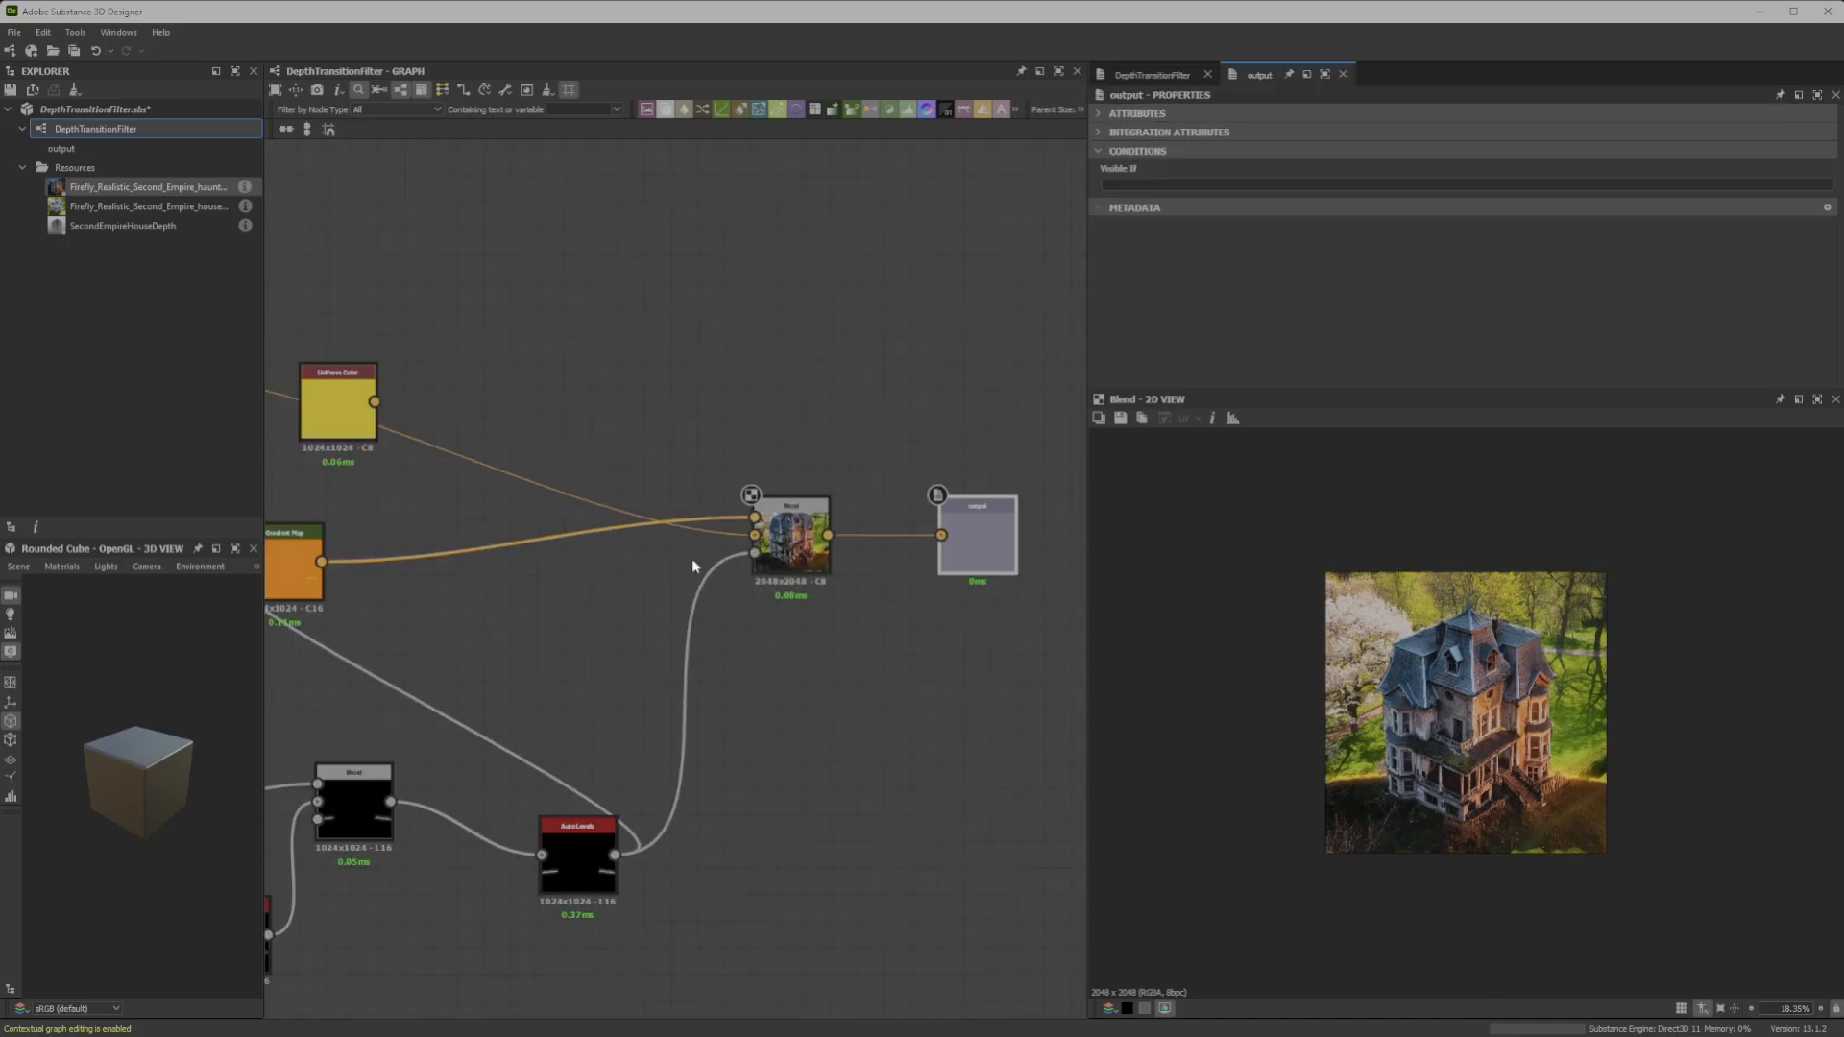
Swap the two image Bitmap nodes so the spring house sits above the haunted house
middle_click_drag(692, 559, 913, 505)
scroll(912, 505, "down", 4)
scroll(355, 631, "up", 2)
scroll(355, 631, "down", 4)
scroll(616, 609, "up", 1)
scroll(616, 609, "up", 3)
left_click_drag(514, 729, 538, 500)
left_click_drag(515, 540, 552, 712)
middle_click_drag(548, 634, 758, 498)
scroll(706, 528, "down", 1)
scroll(737, 342, "down", 3)
scroll(655, 474, "up", 6)
scroll(655, 473, "down", 6)
middle_click_drag(770, 272, 505, 664)
scroll(649, 514, "down", 1)
scroll(645, 518, "up", 5)
left_click_drag(824, 610, 791, 629)
key("space")
type("out")
left_click(674, 498)
double_click(669, 498)
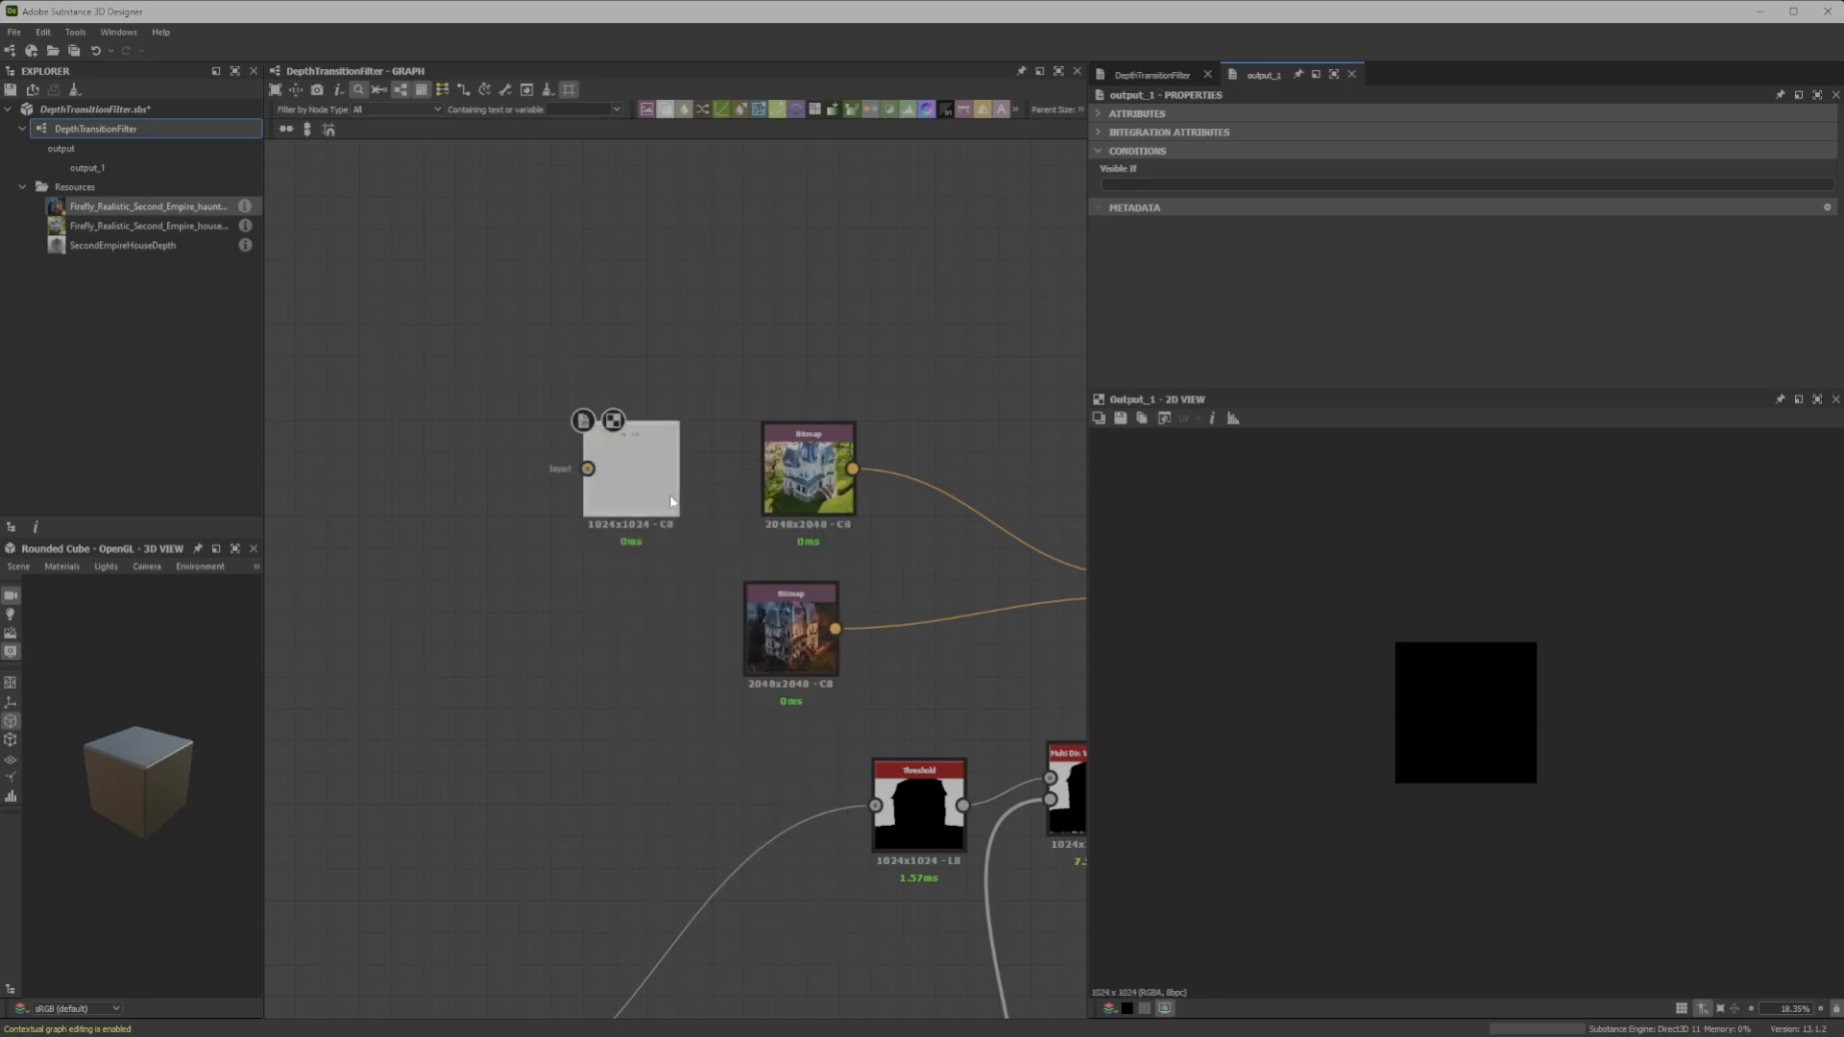
key("Delete")
Add a color input node beside the spring house Bitmap and duplicate it beside the haunted house Bitmap
key("space")
type("in")
left_click(670, 490)
key("ctrl+d")
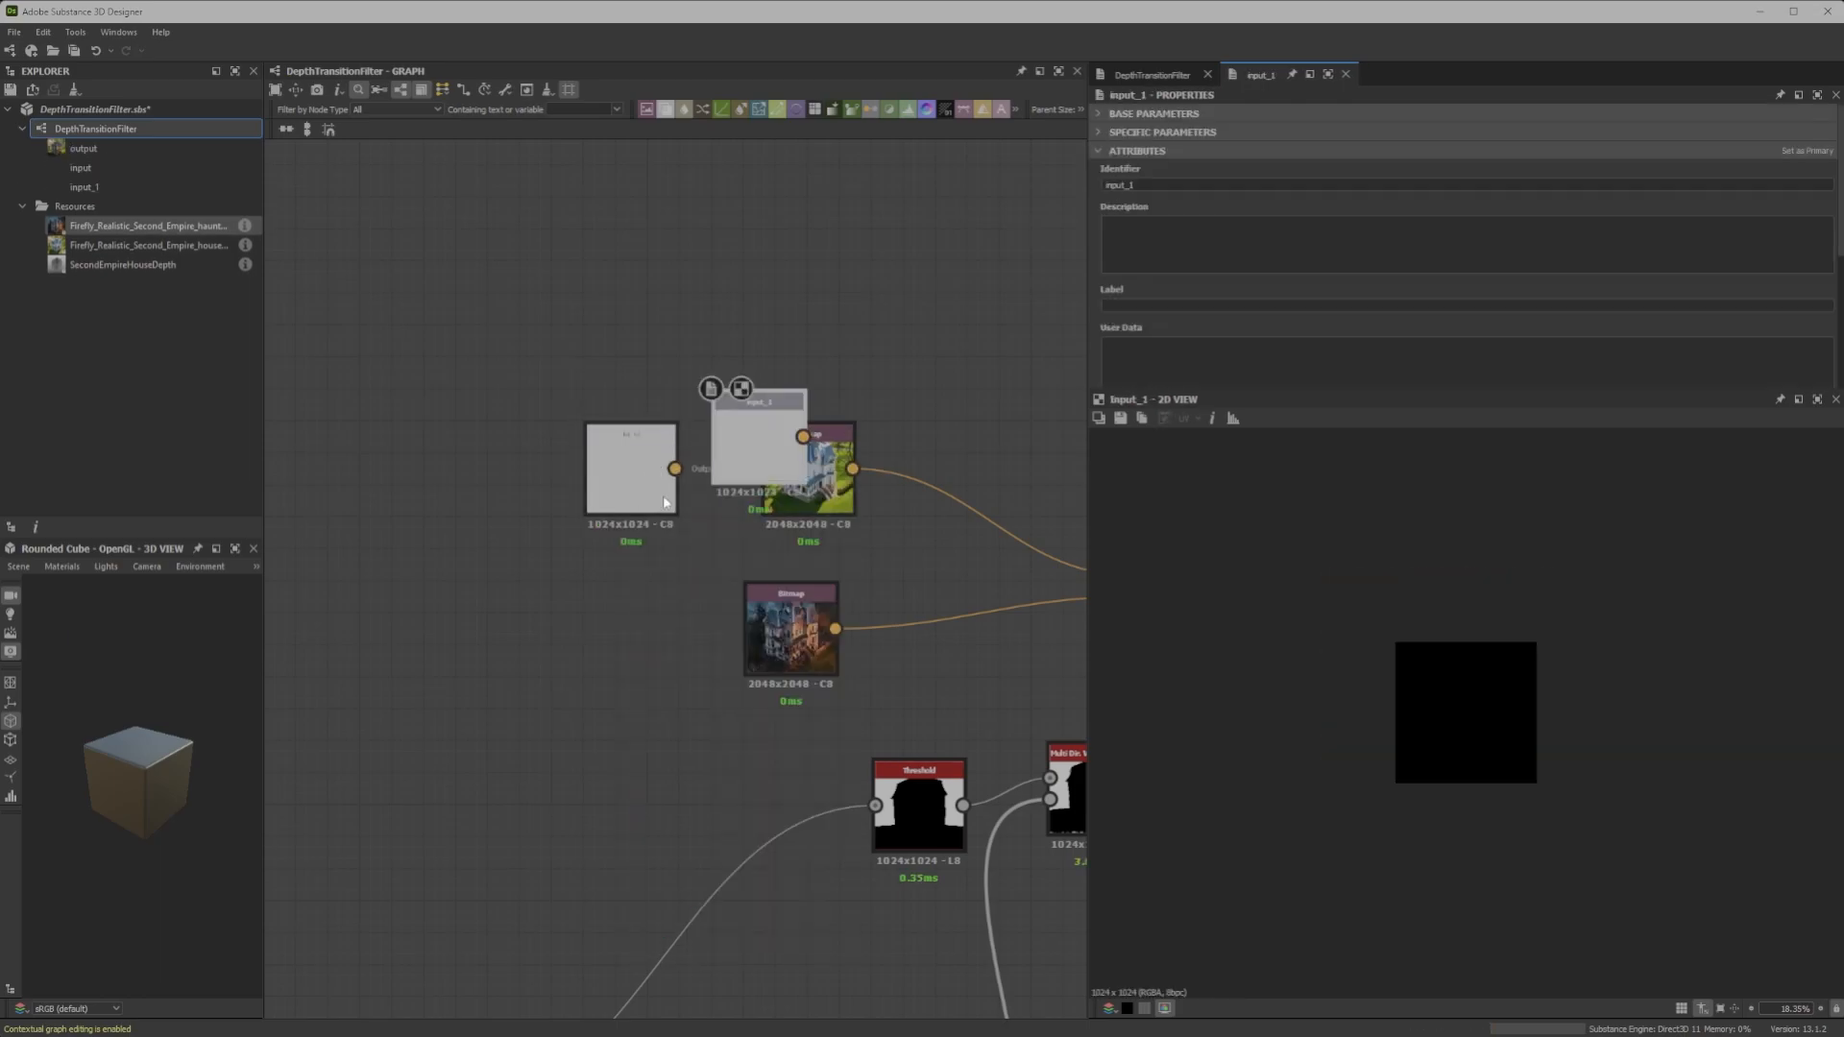
left_click(617, 636)
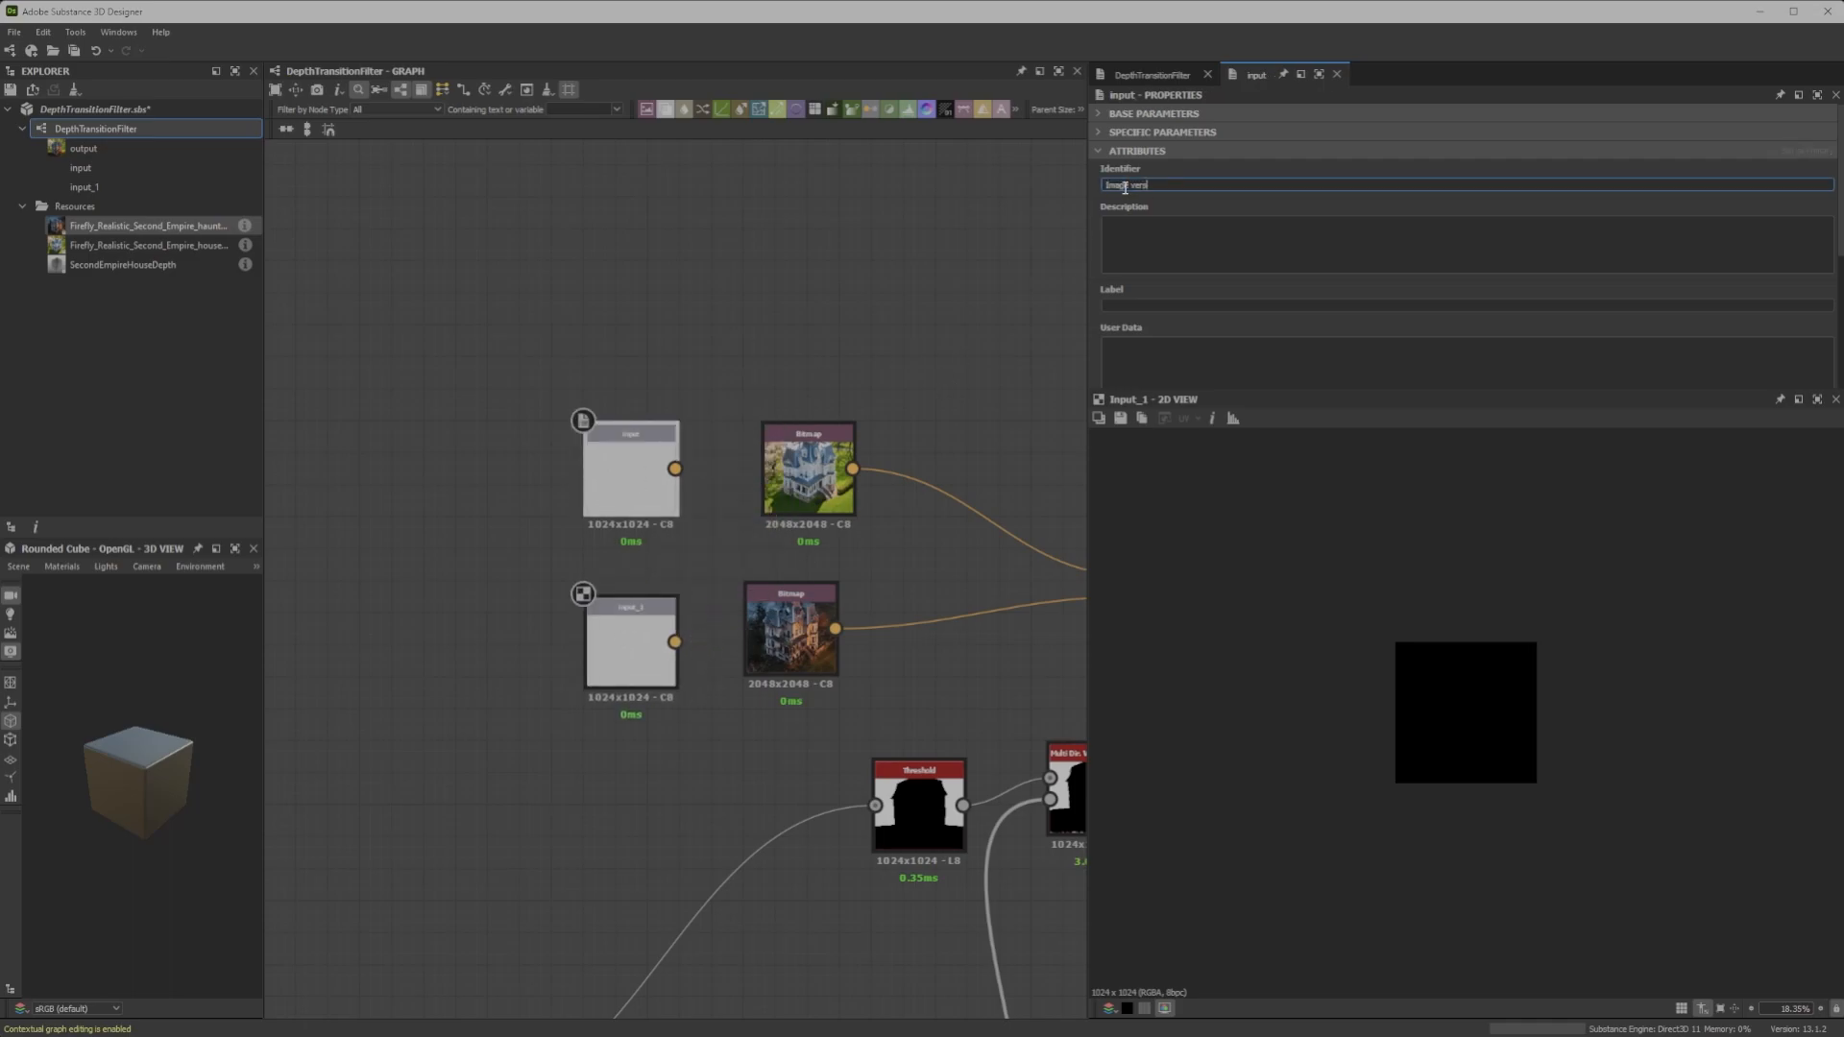
Set the identifier of the upper color input node to Image_version_2
left_click(683, 321)
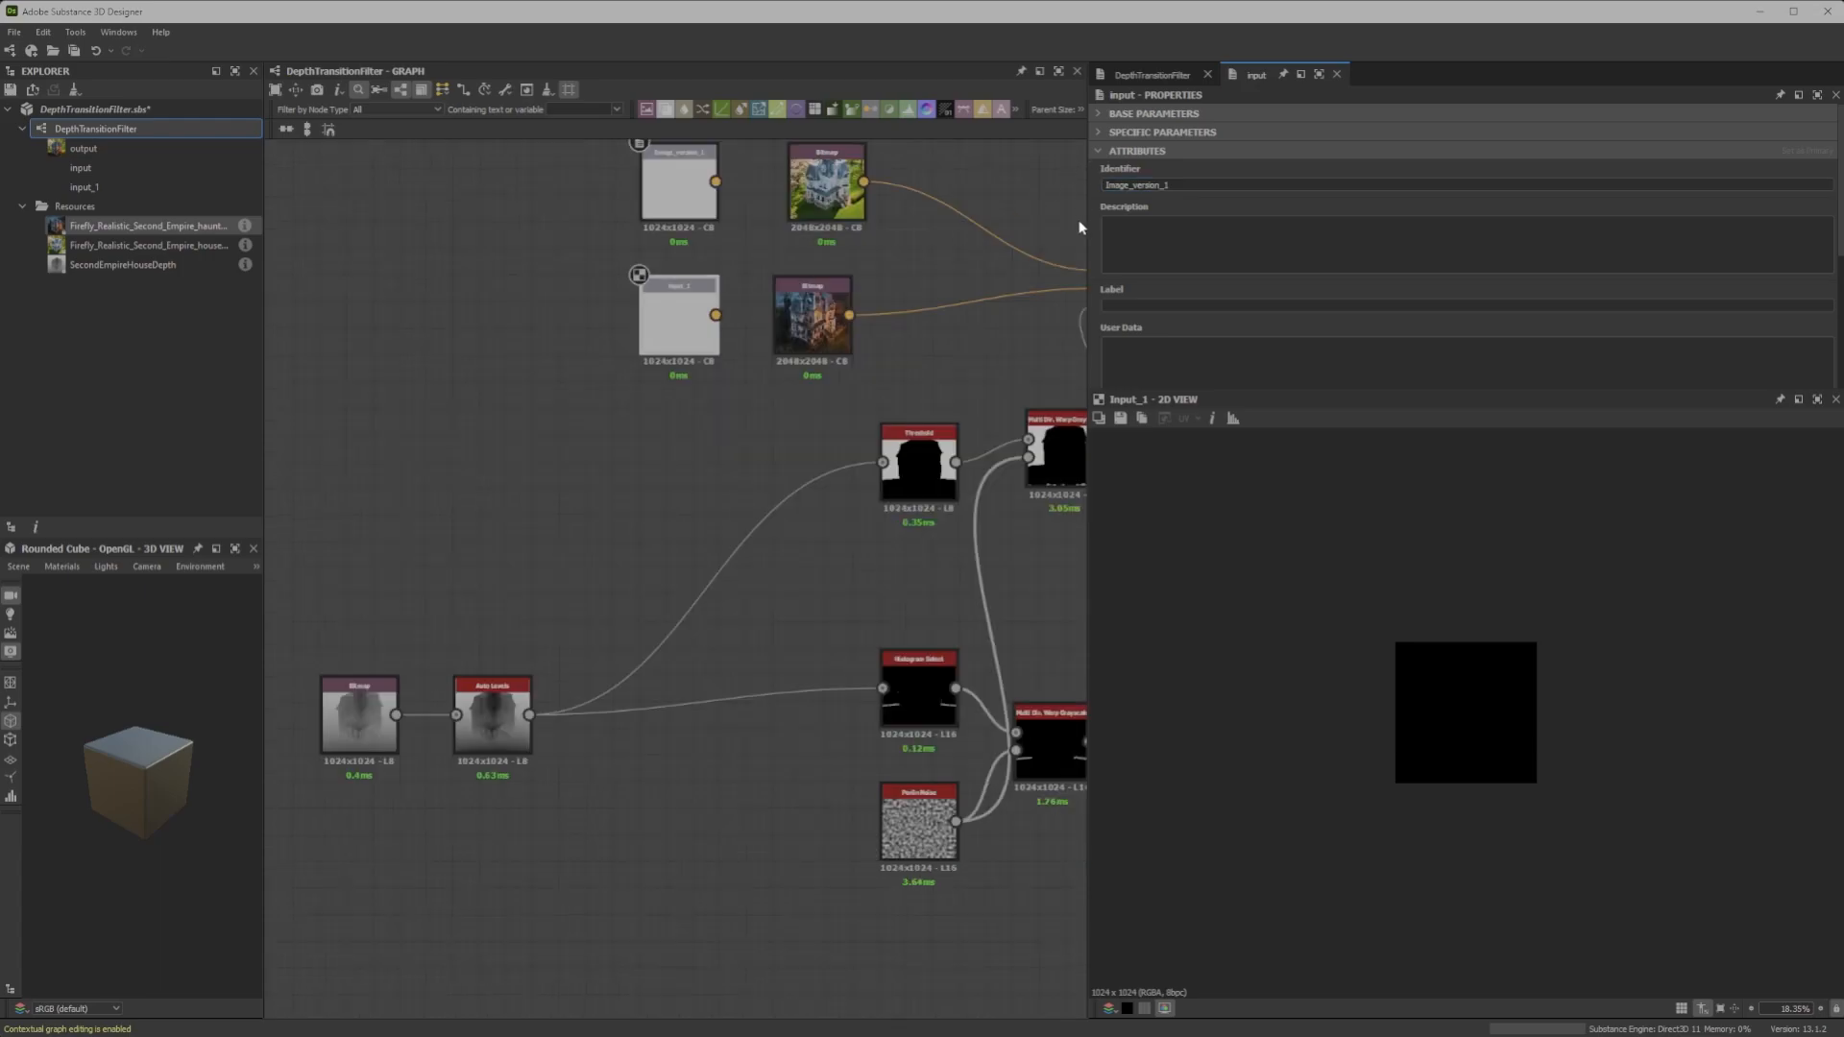
double_click(1156, 182)
type("Ima")
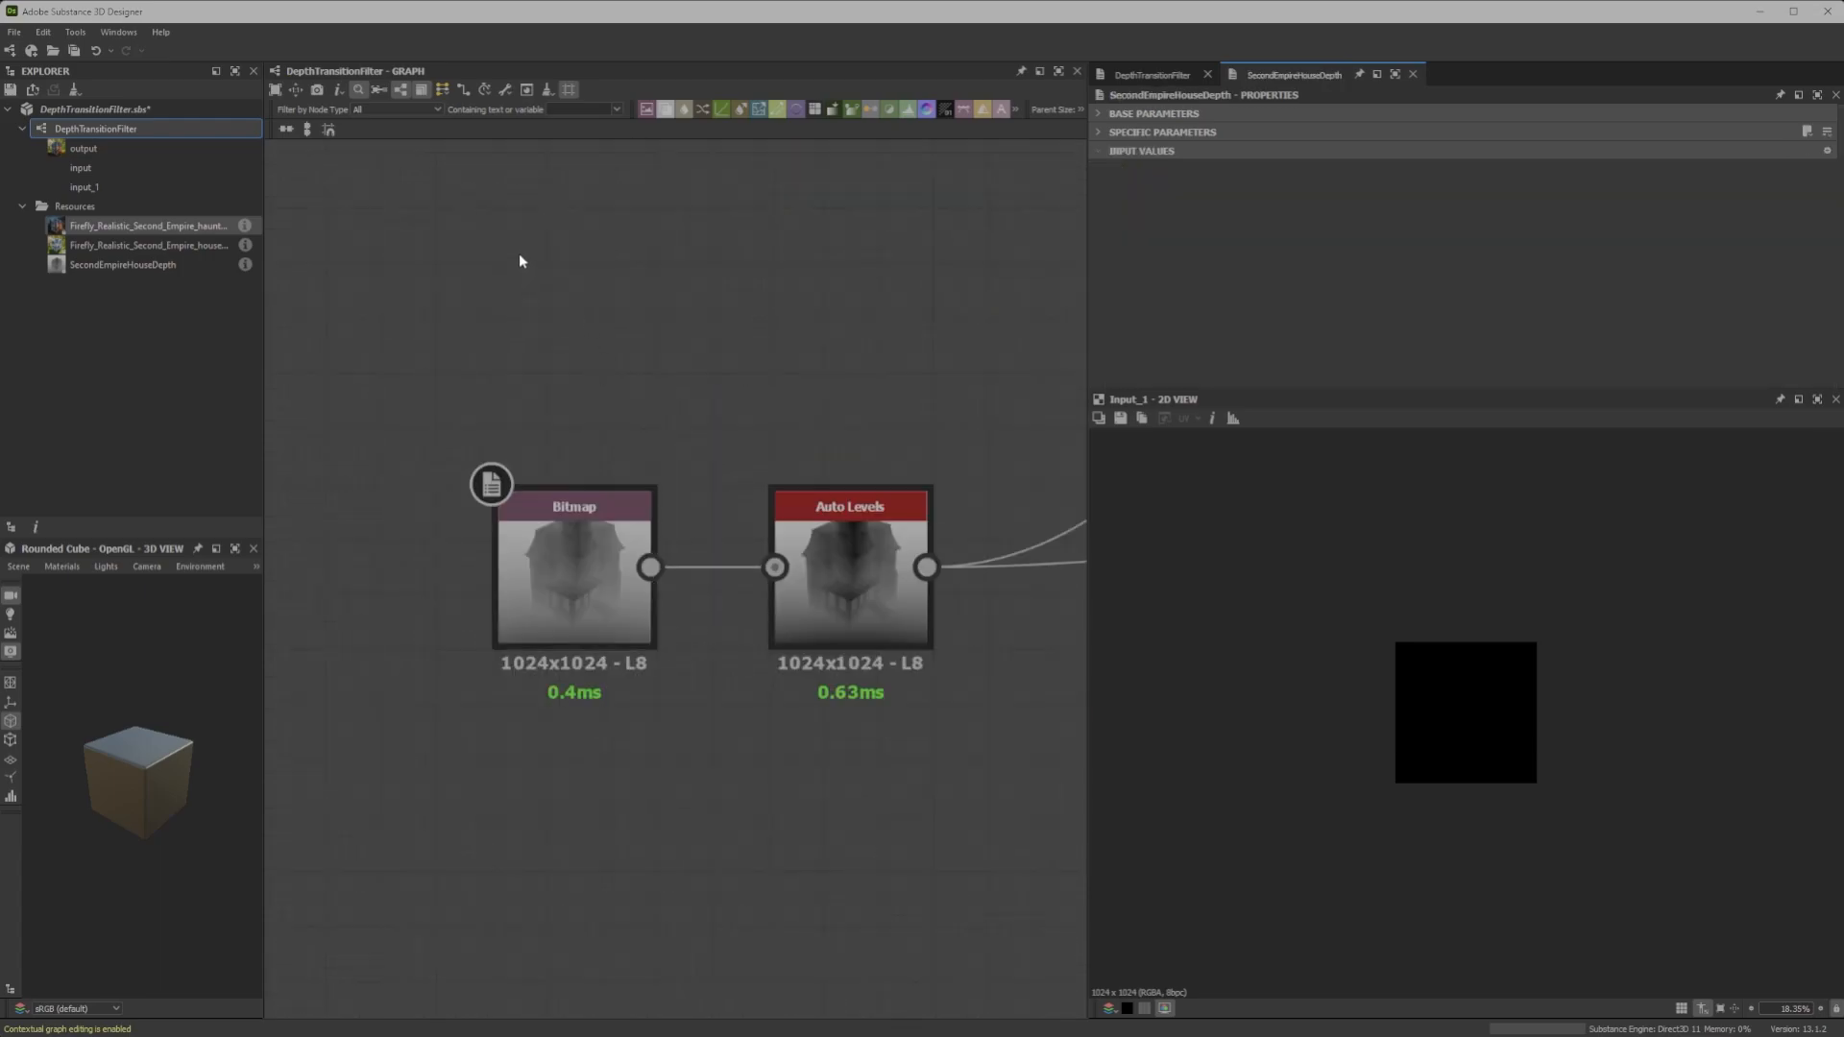
Add a grayscale input node above the depth Bitmap and set its identifier to Depth_map
key("space")
left_click(708, 376)
left_click_drag(637, 367, 587, 368)
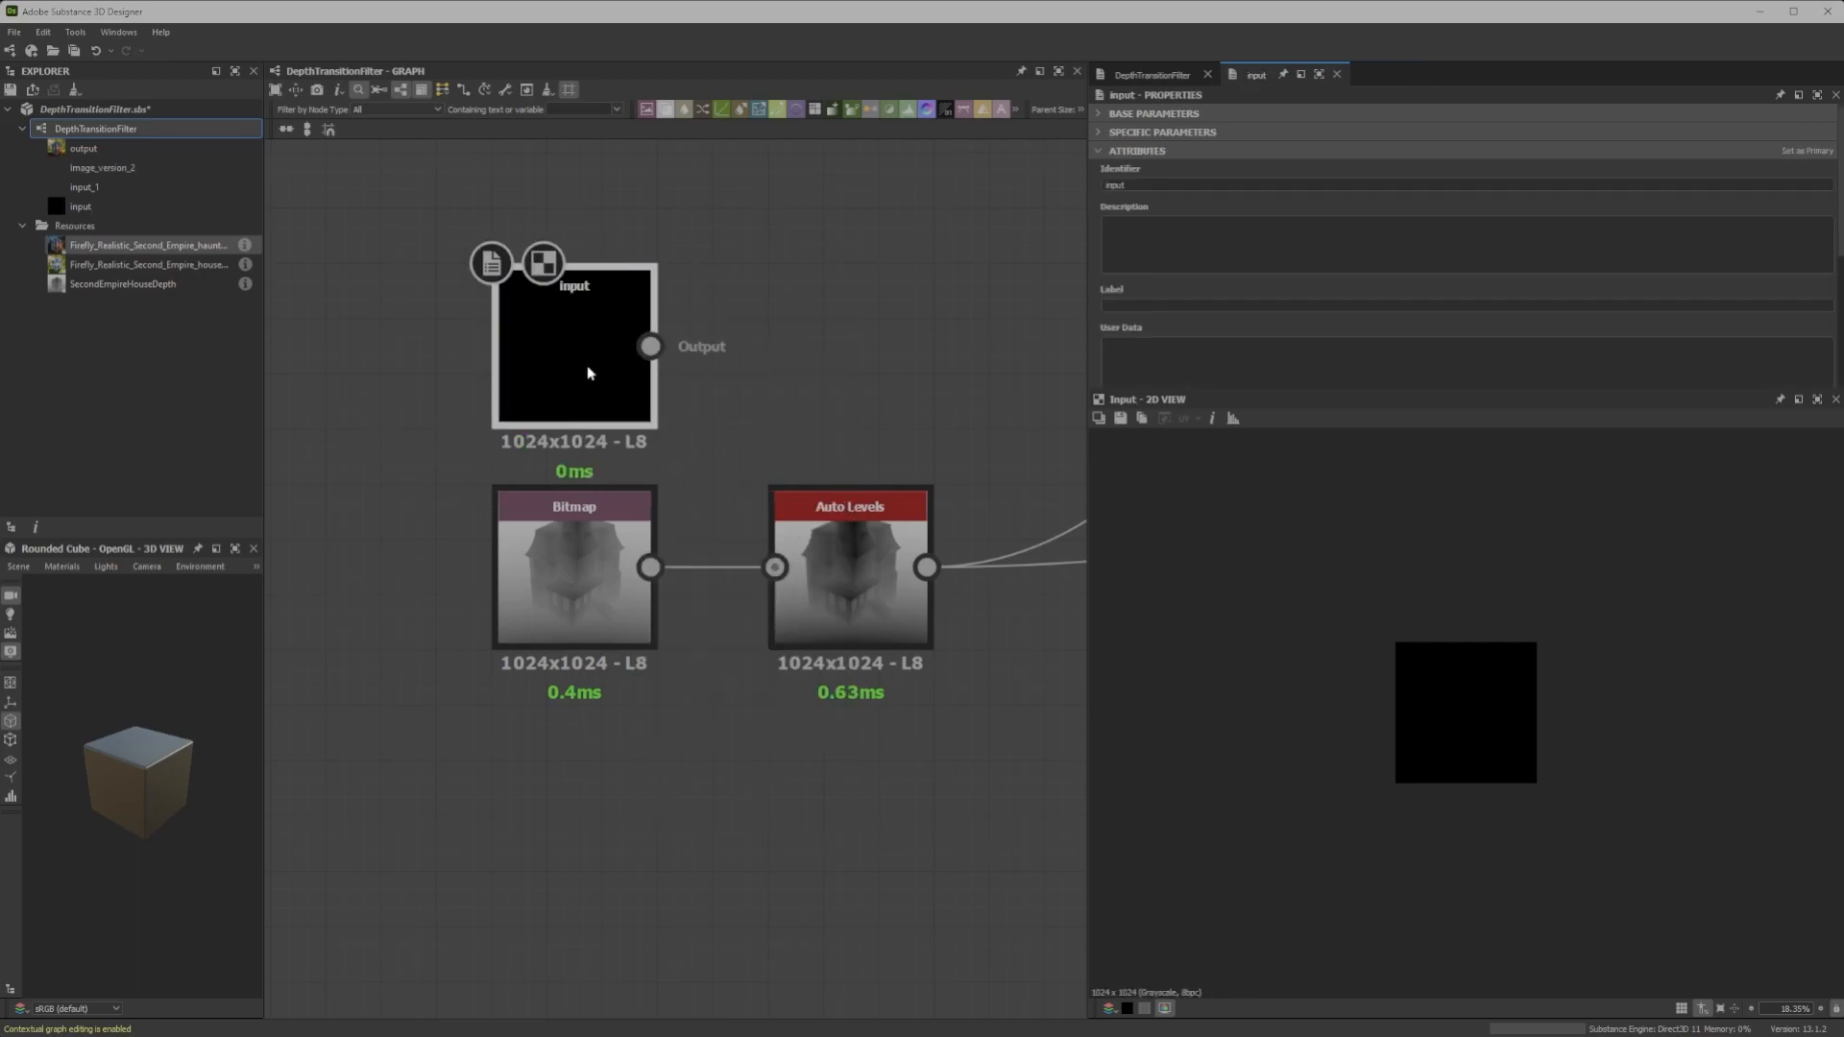
double_click(1146, 186)
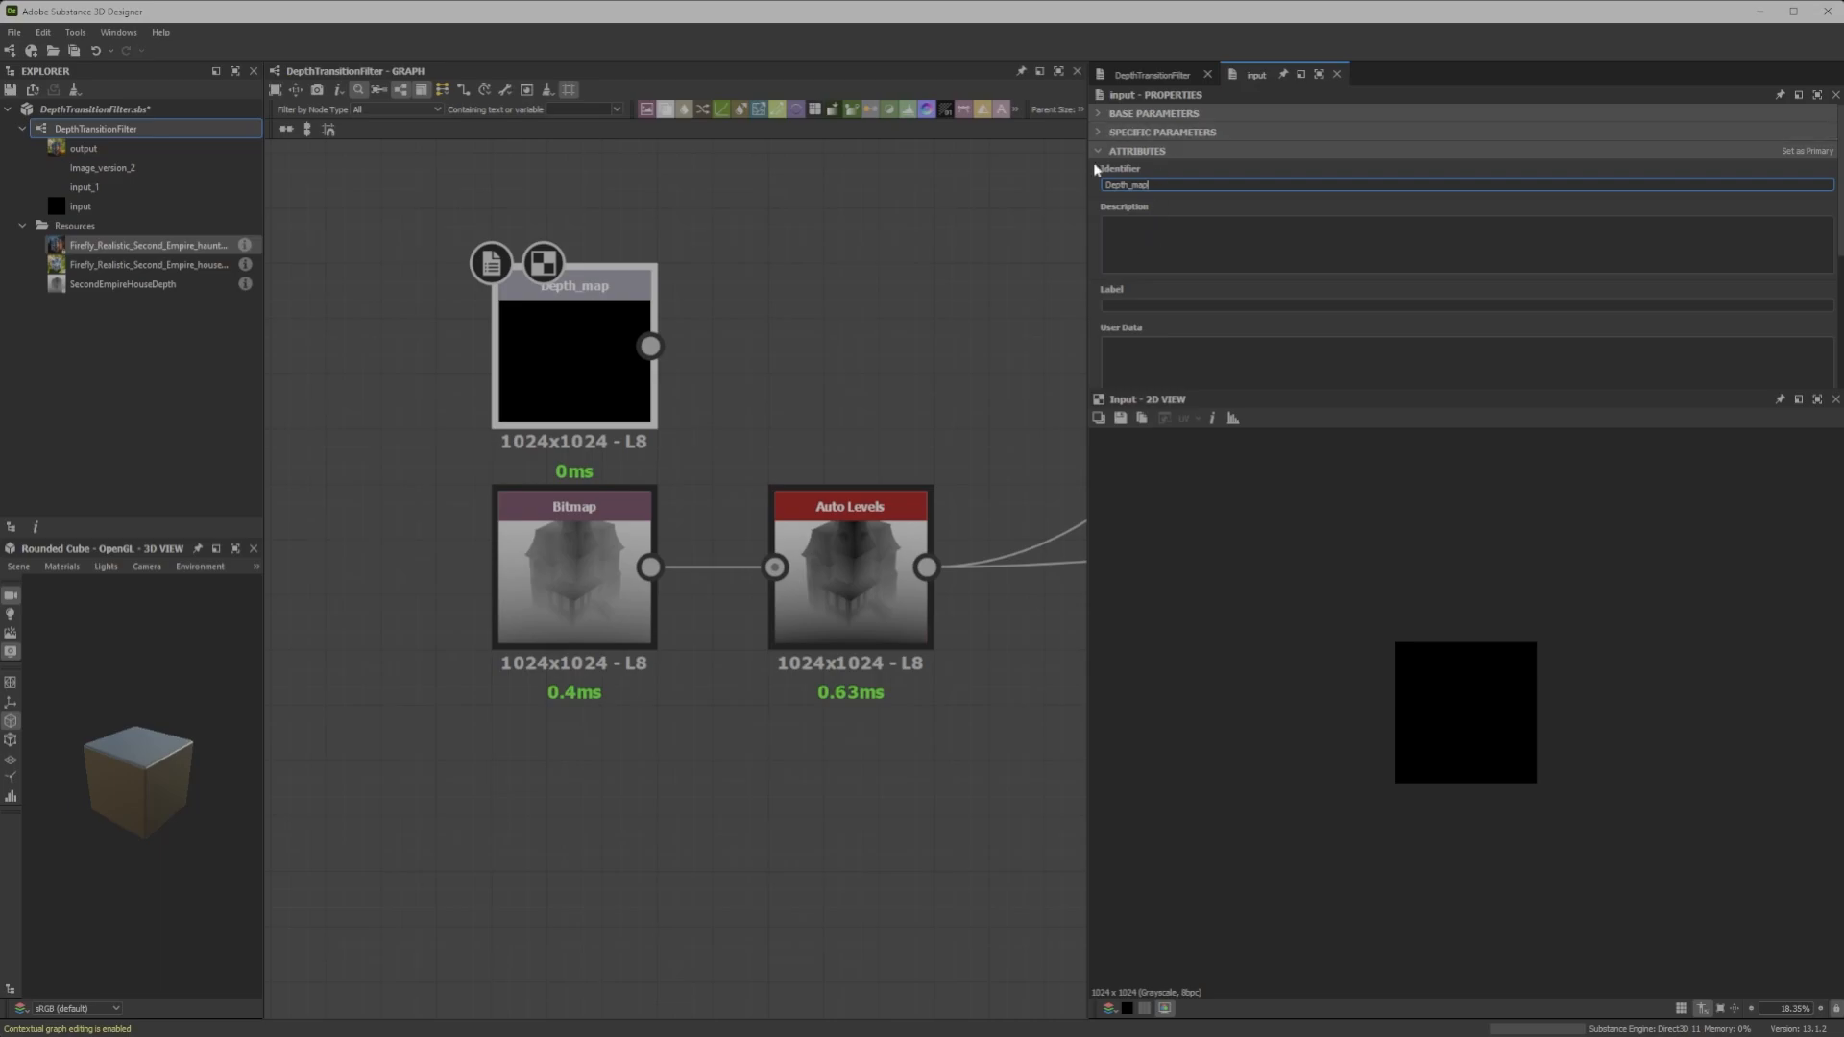
scroll(744, 352, "down", 8)
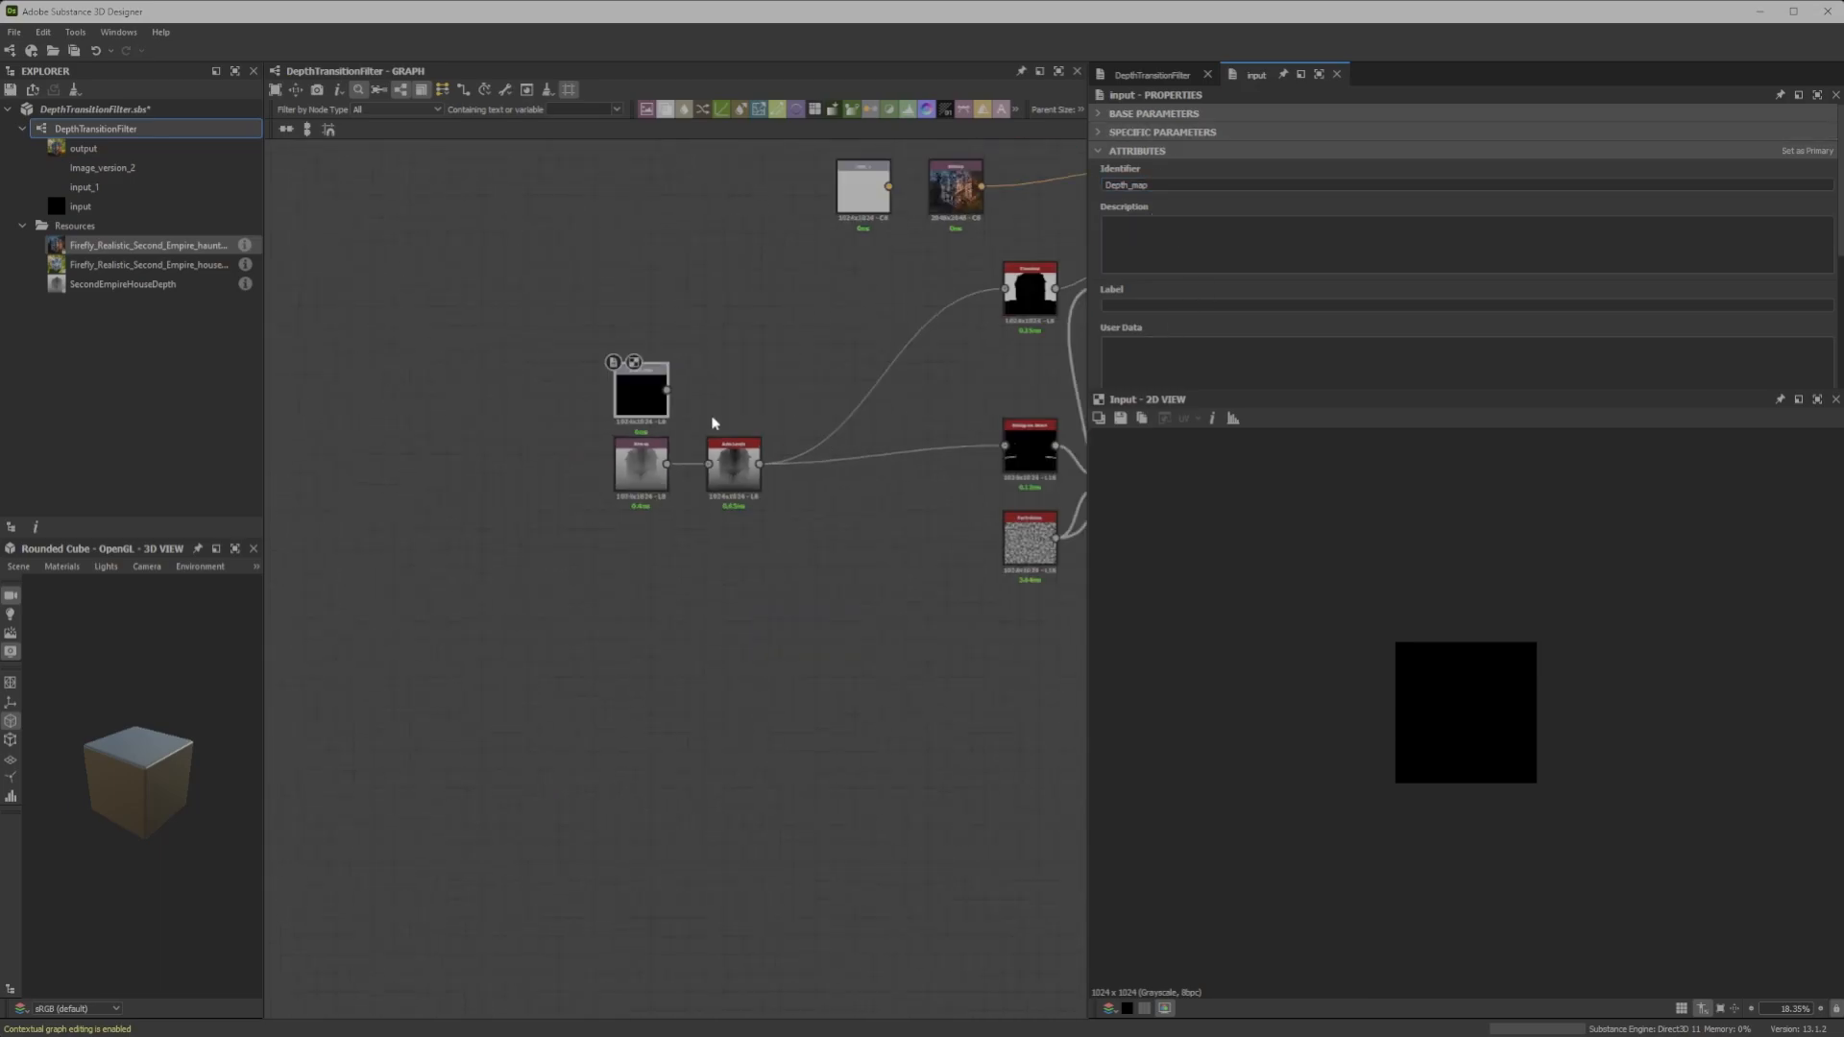
scroll(577, 581, "up", 5)
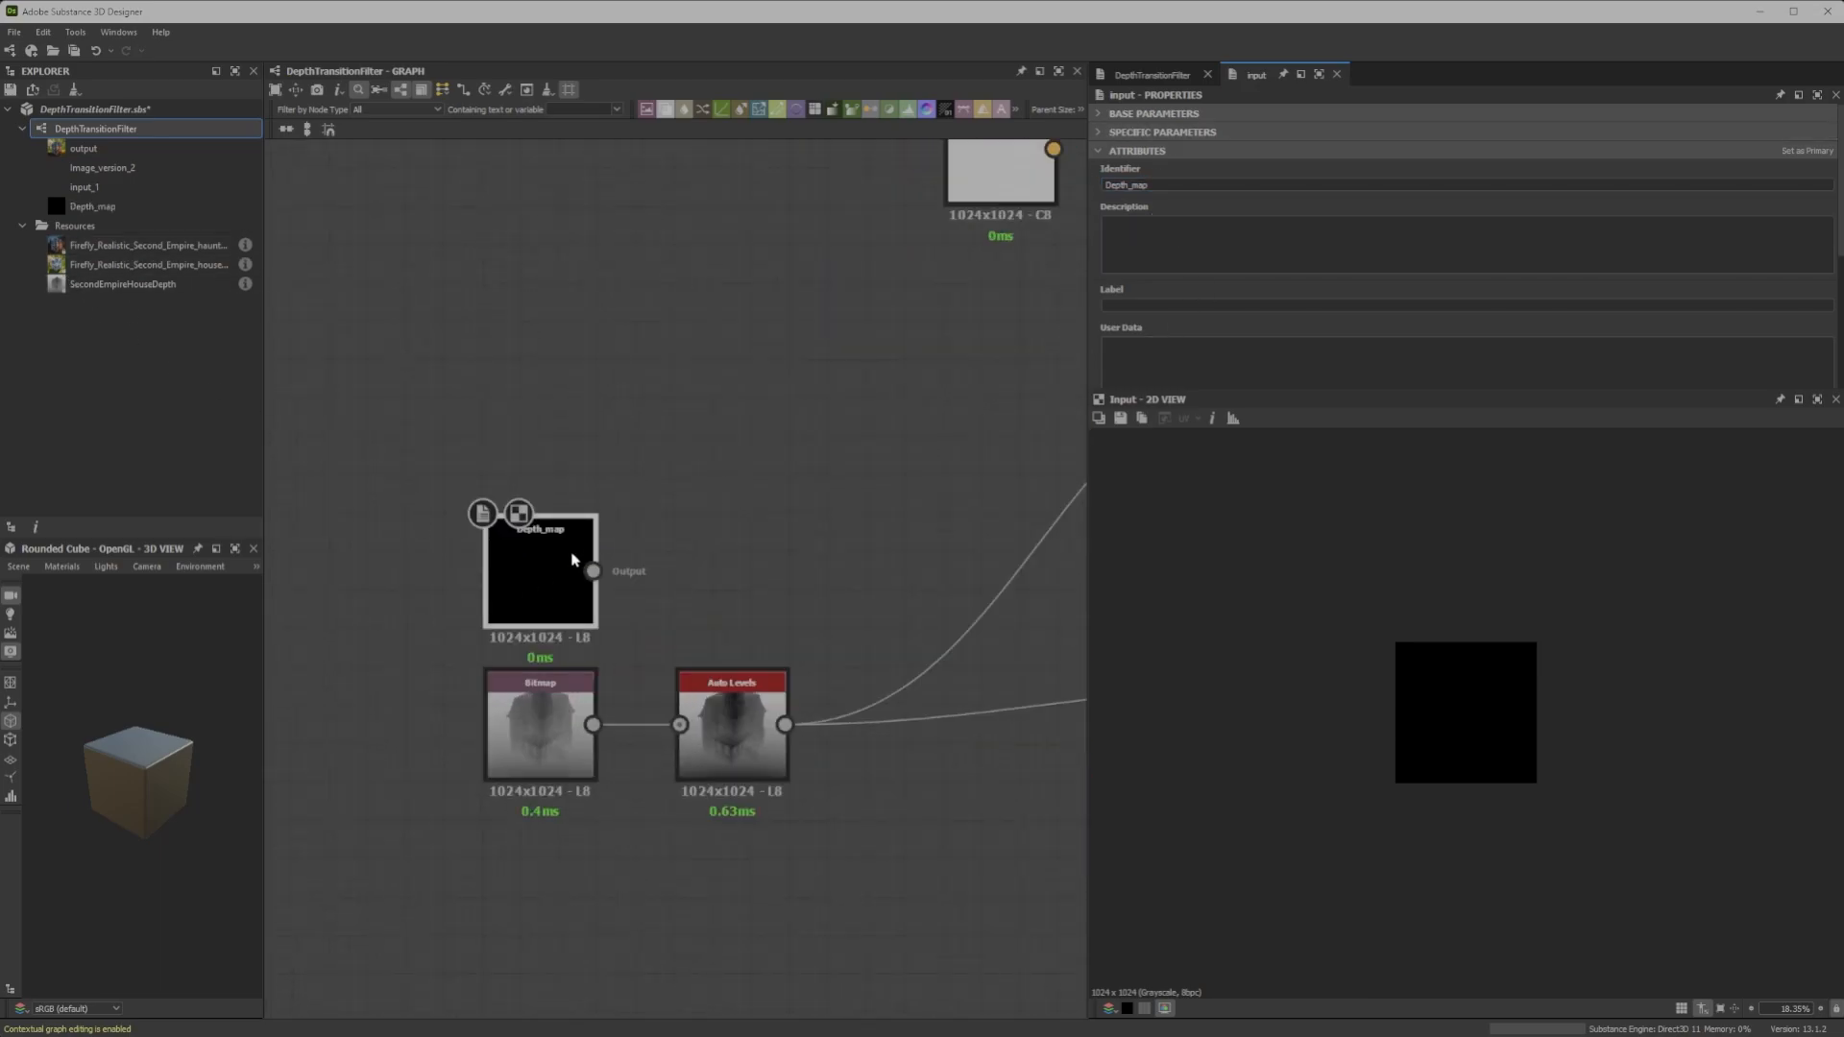
Assign SecondEmpireHouseDepth to Depth_map, the haunted house image to input_1 and the spring house image to Image_version_2
scroll(723, 534, "down", 5)
middle_click_drag(713, 363, 713, 477)
scroll(713, 476, "up", 1)
middle_click_drag(520, 565, 412, 310)
left_click_drag(82, 283, 523, 443)
middle_click_drag(624, 319, 556, 516)
left_click_drag(86, 247, 678, 433)
left_click_drag(87, 270, 678, 346)
scroll(816, 383, "up", 3)
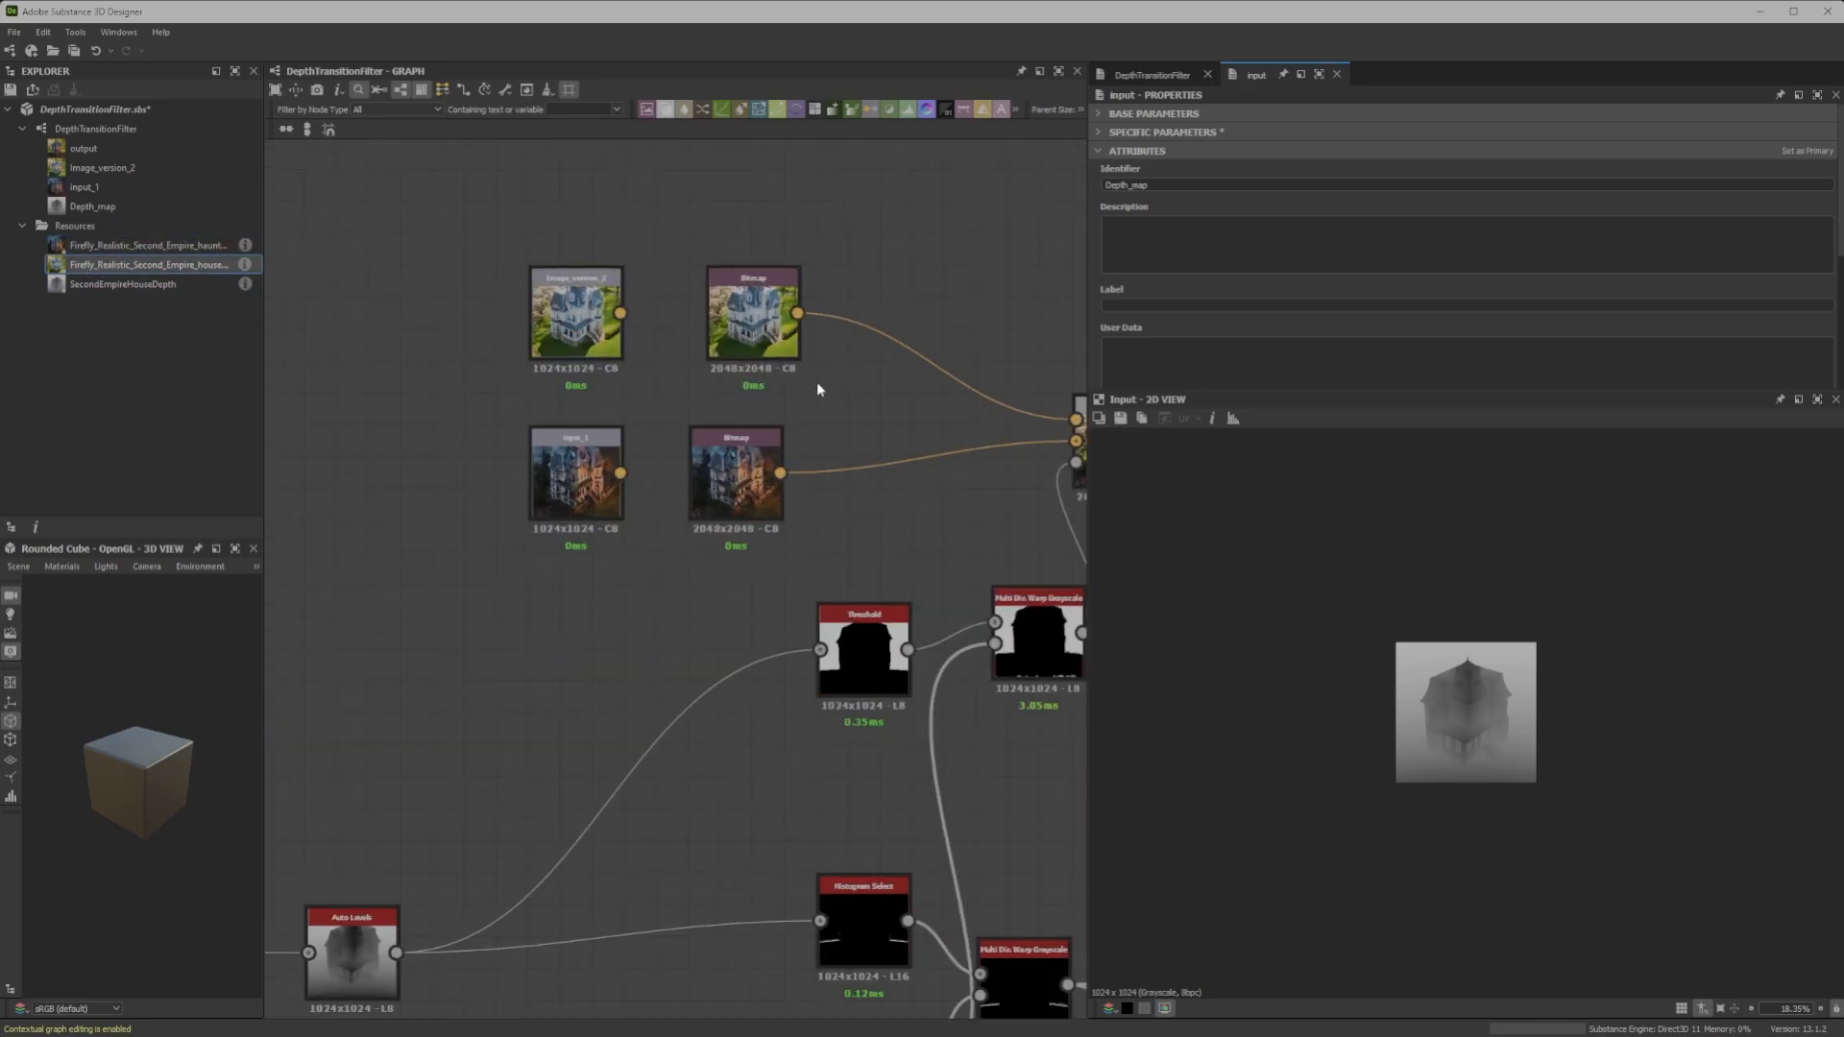
Feed the Depth_map input into Auto Levels in place of the depth Bitmap, and delete that Bitmap node
middle_click_drag(536, 692, 745, 358)
scroll(652, 483, "up", 1)
middle_click_drag(519, 496, 625, 446)
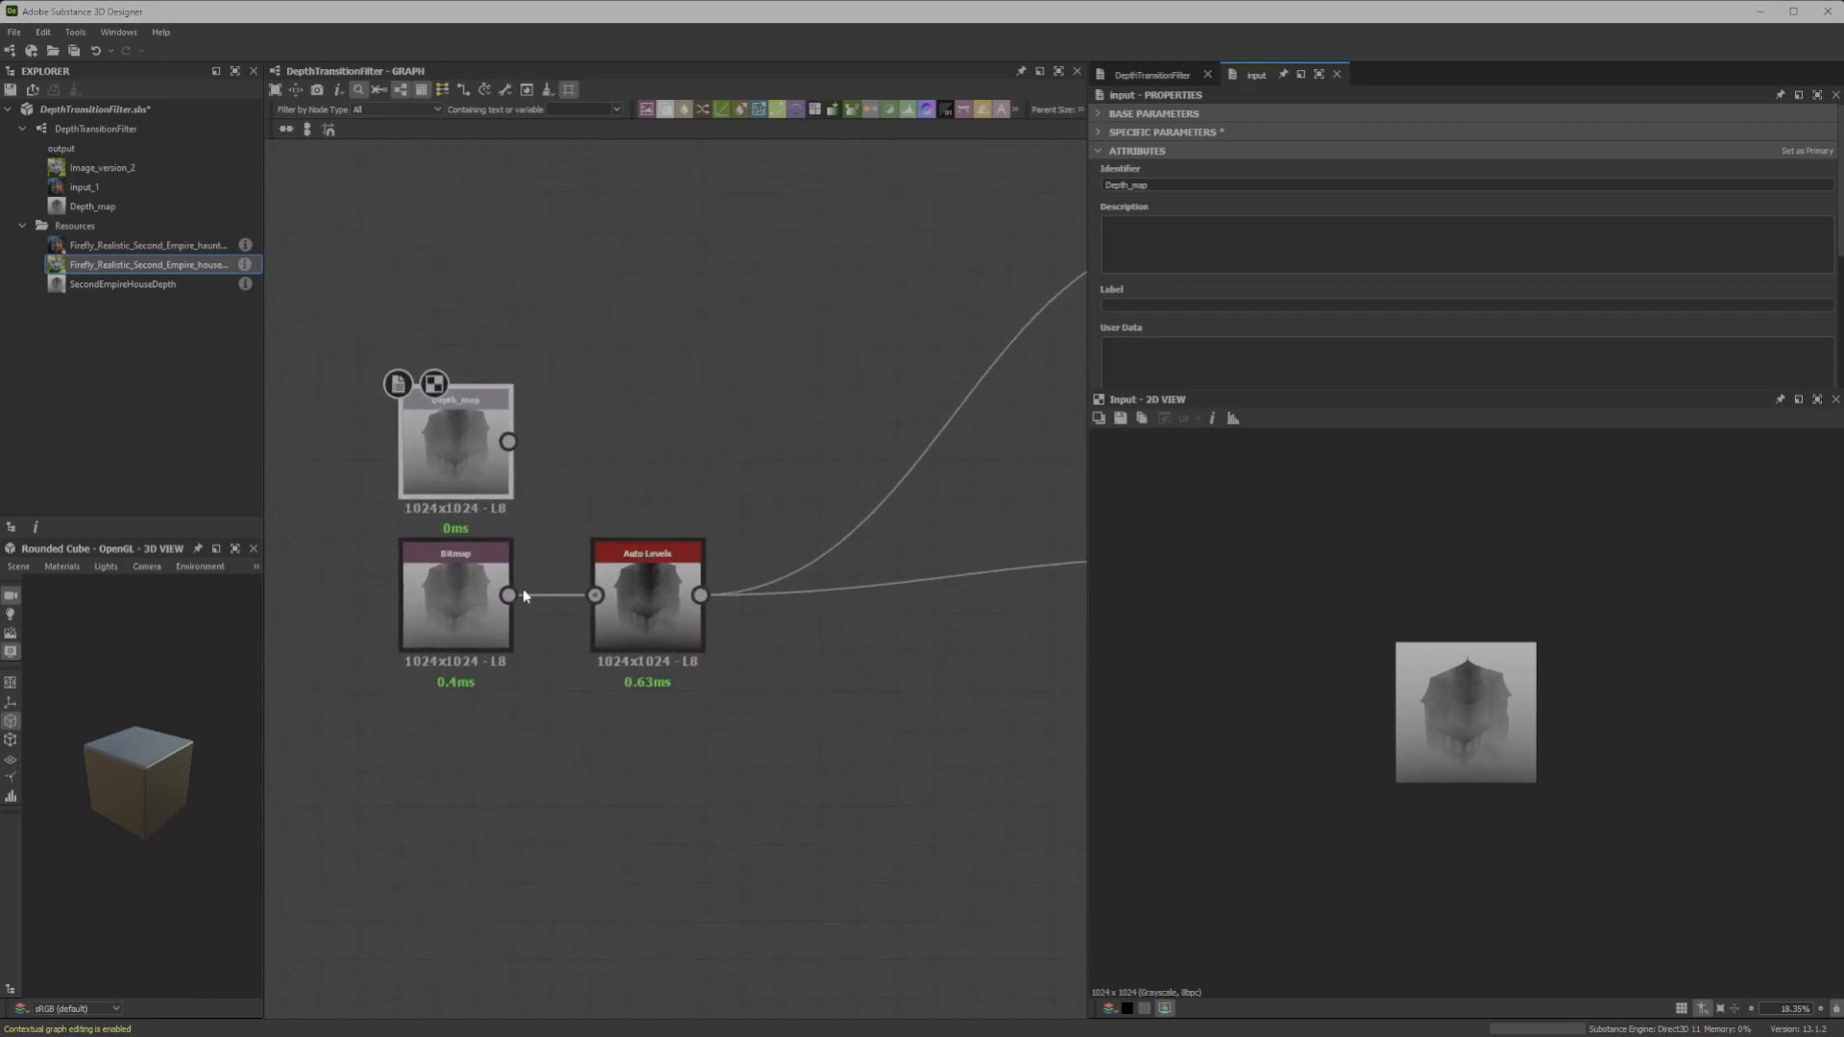
left_click_drag(535, 463, 508, 442)
scroll(724, 576, "down", 3)
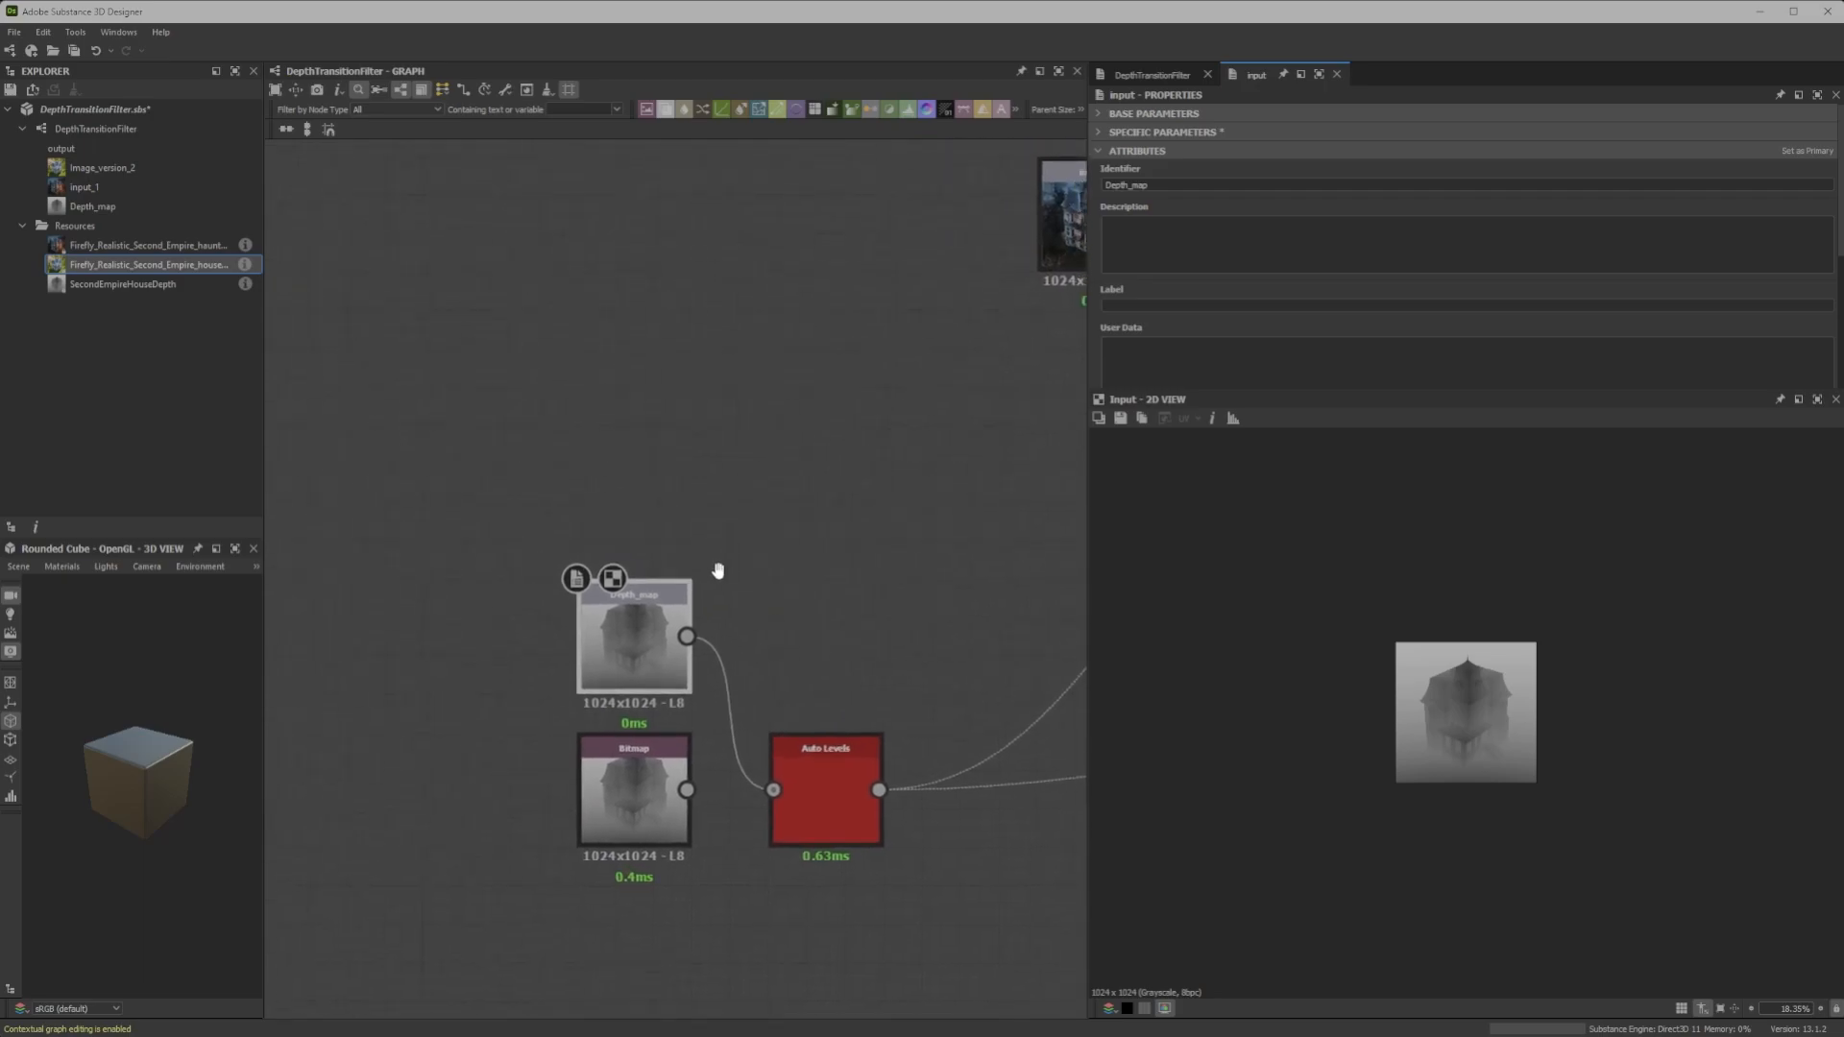
left_click(633, 709)
key("Delete")
Replace the spring and haunted house Bitmap nodes feeding the first Blend with the Image_version_2 and input_1 nodes
middle_click_drag(741, 579, 492, 675)
scroll(748, 469, "up", 4)
scroll(570, 528, "down", 4)
middle_click_drag(826, 367, 600, 413)
scroll(591, 418, "up", 5)
left_click(845, 451)
key("Delete")
left_click(787, 677)
key("Delete")
Line up the Depth_map input and its Auto Levels node ahead of the Threshold and Histogram Select branches
scroll(588, 586, "down", 5)
middle_click_drag(733, 478, 725, 416)
left_click(693, 624)
left_click_drag(694, 625, 684, 624)
left_click_drag(437, 654, 511, 628)
Preview the output node's result fitted in the 2D view
scroll(845, 475, "down", 3)
middle_click_drag(982, 506, 478, 461)
middle_click_drag(832, 478, 740, 499)
double_click(666, 491)
key("f")
middle_click_drag(801, 574, 1111, 569)
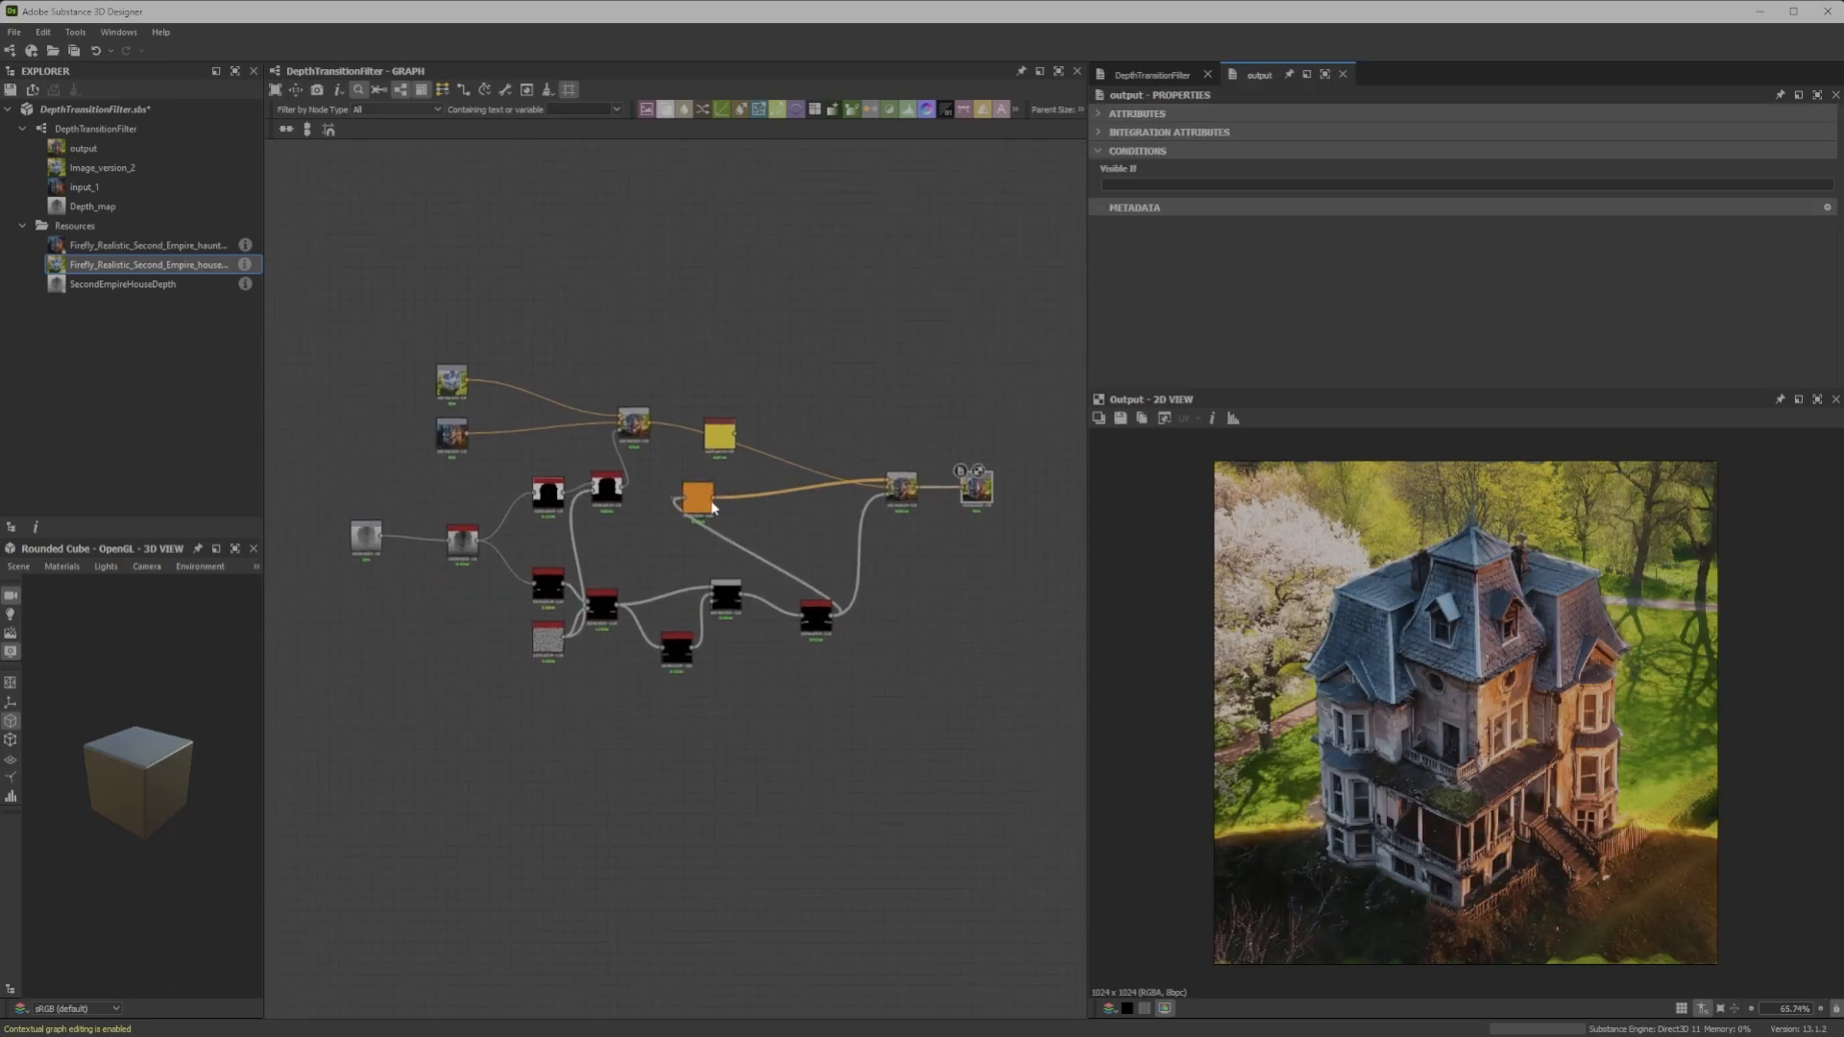
Space out the end of the graph, placing the Gradient Map above and ahead of the final Blend and output nodes
left_click_drag(801, 511, 826, 500)
key("Escape")
left_click_drag(701, 507, 818, 454)
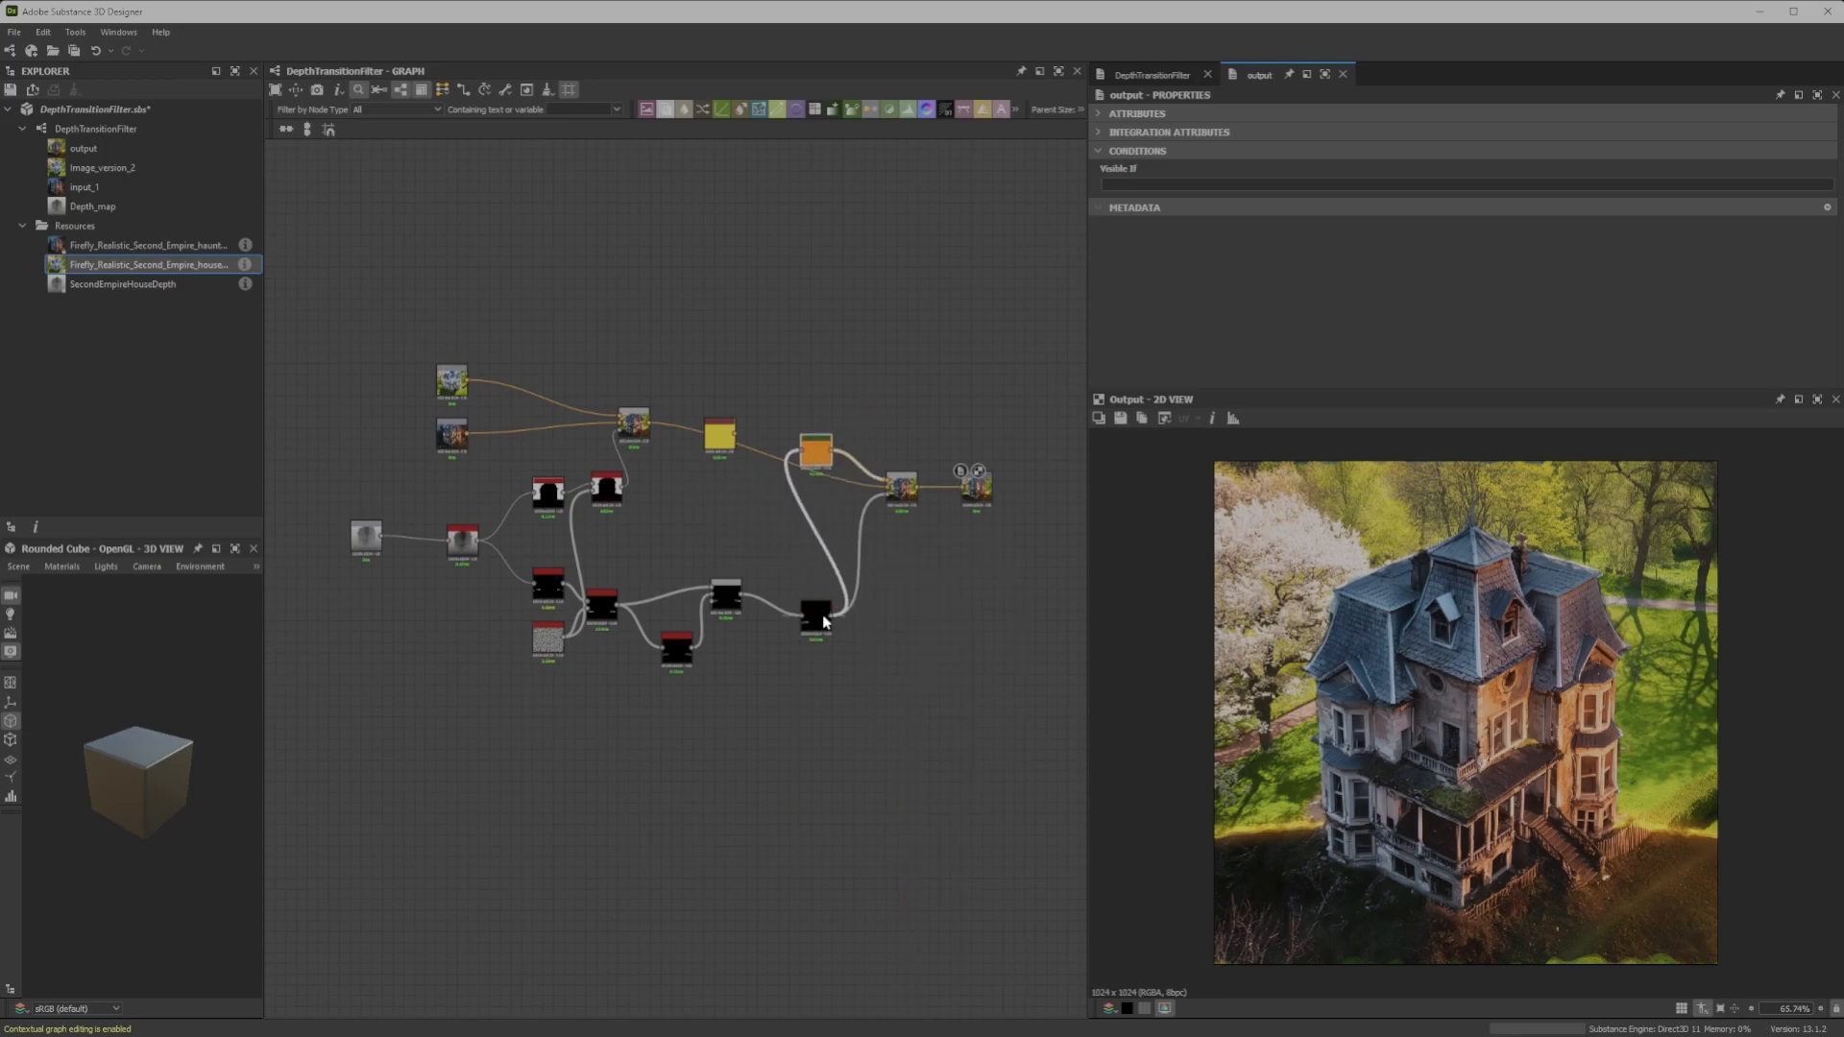
scroll(822, 481, "up", 5)
scroll(895, 503, "down", 3)
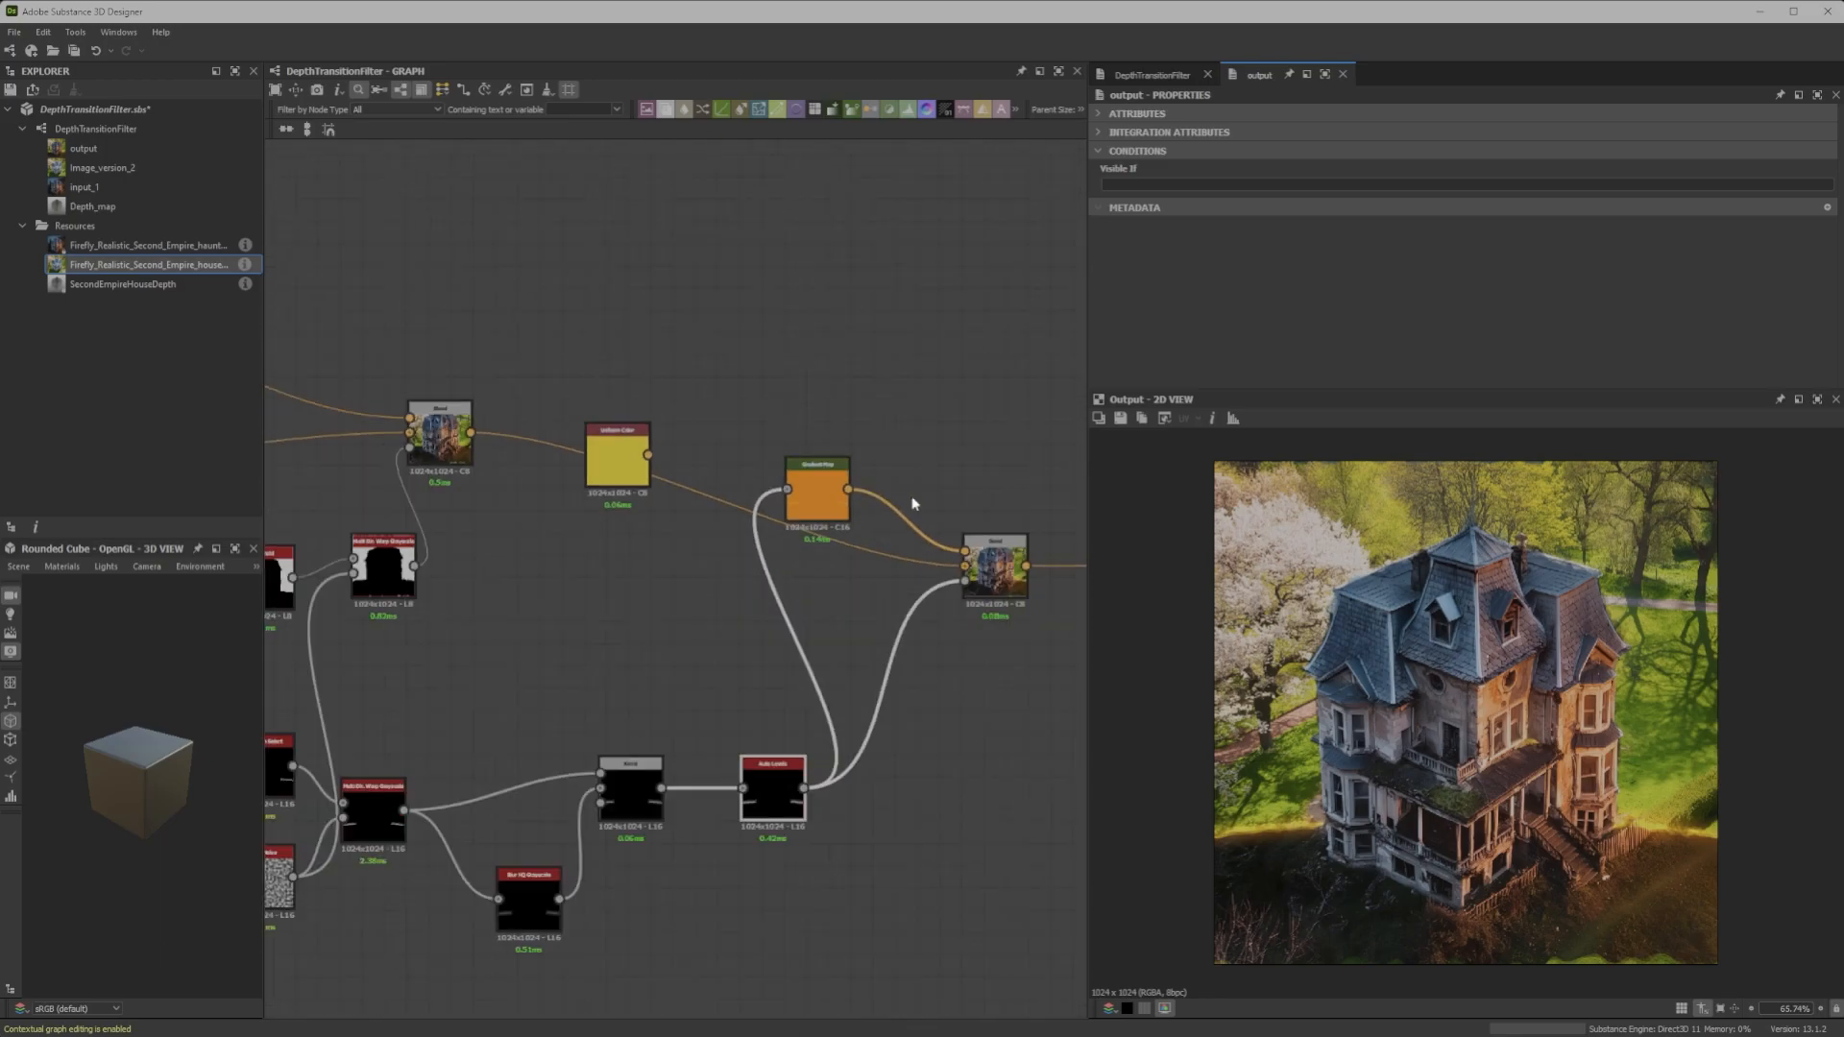
middle_click_drag(895, 503, 675, 480)
left_click_drag(985, 454, 775, 618)
left_click_drag(790, 545, 902, 546)
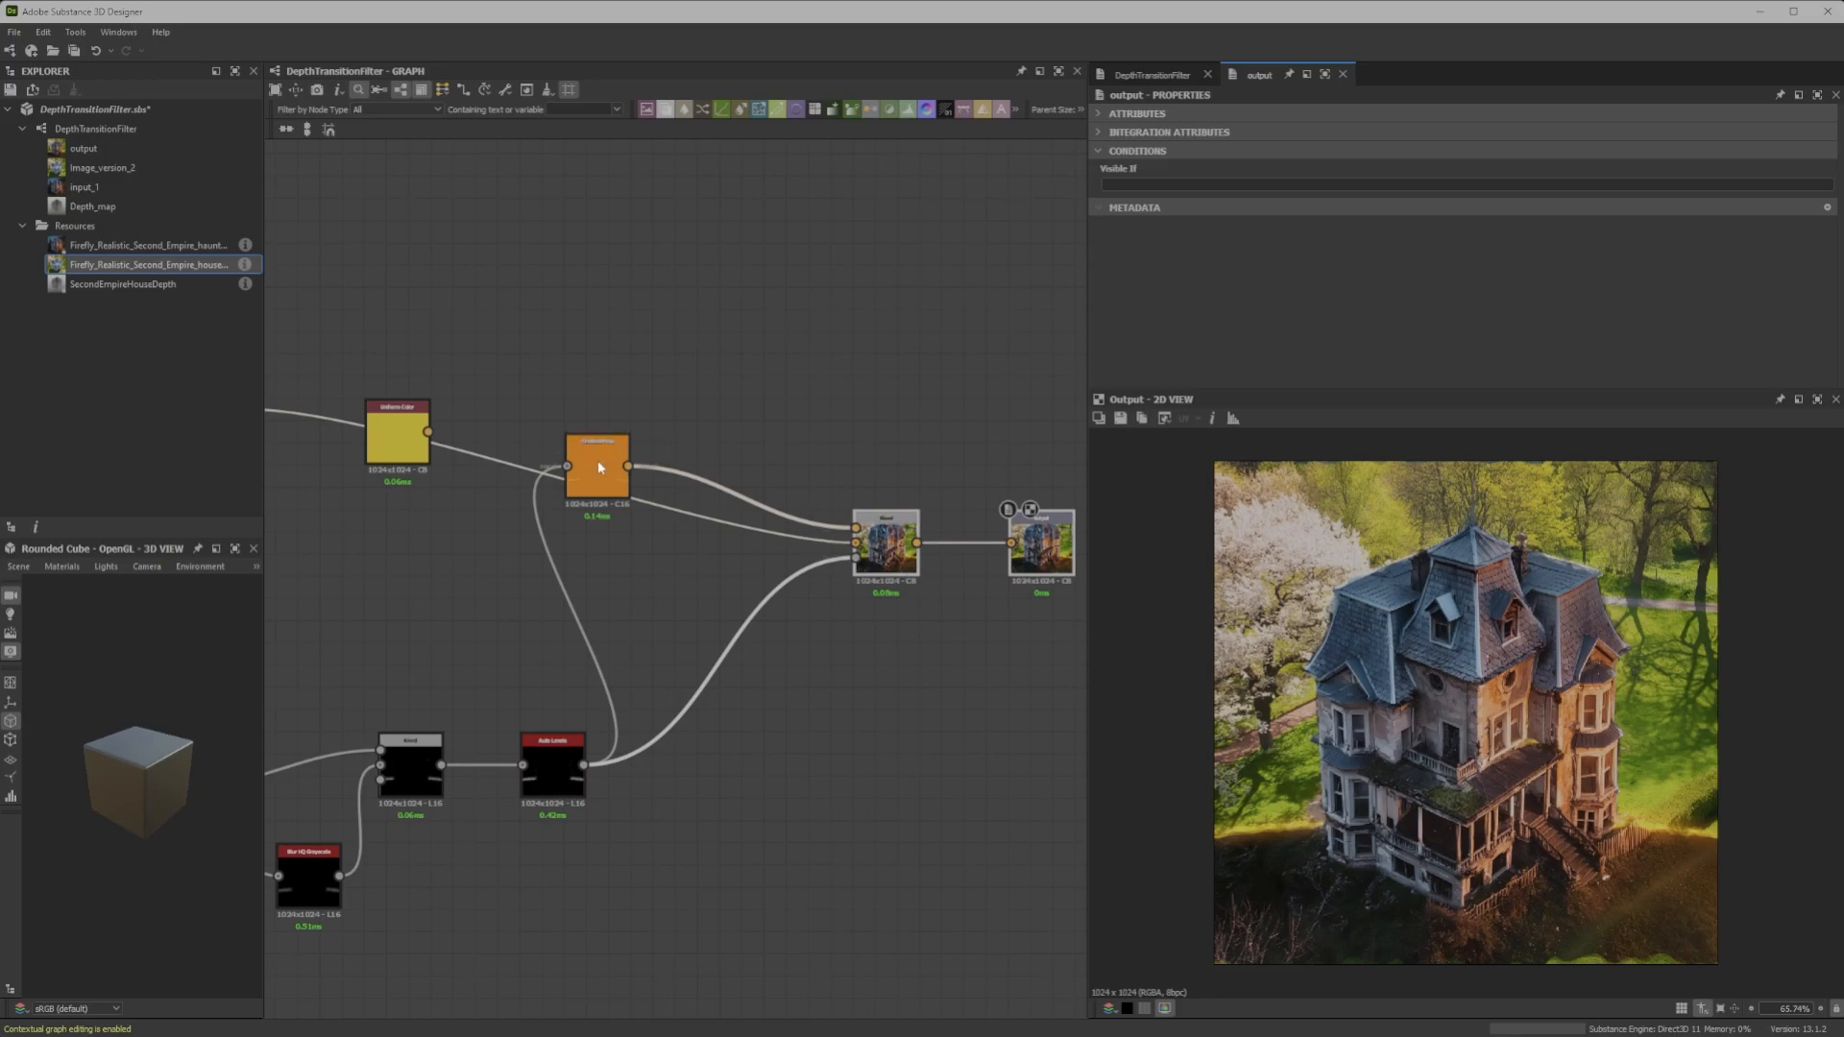
scroll(598, 467, "up", 4)
scroll(613, 461, "down", 3)
left_click_drag(611, 465, 661, 390)
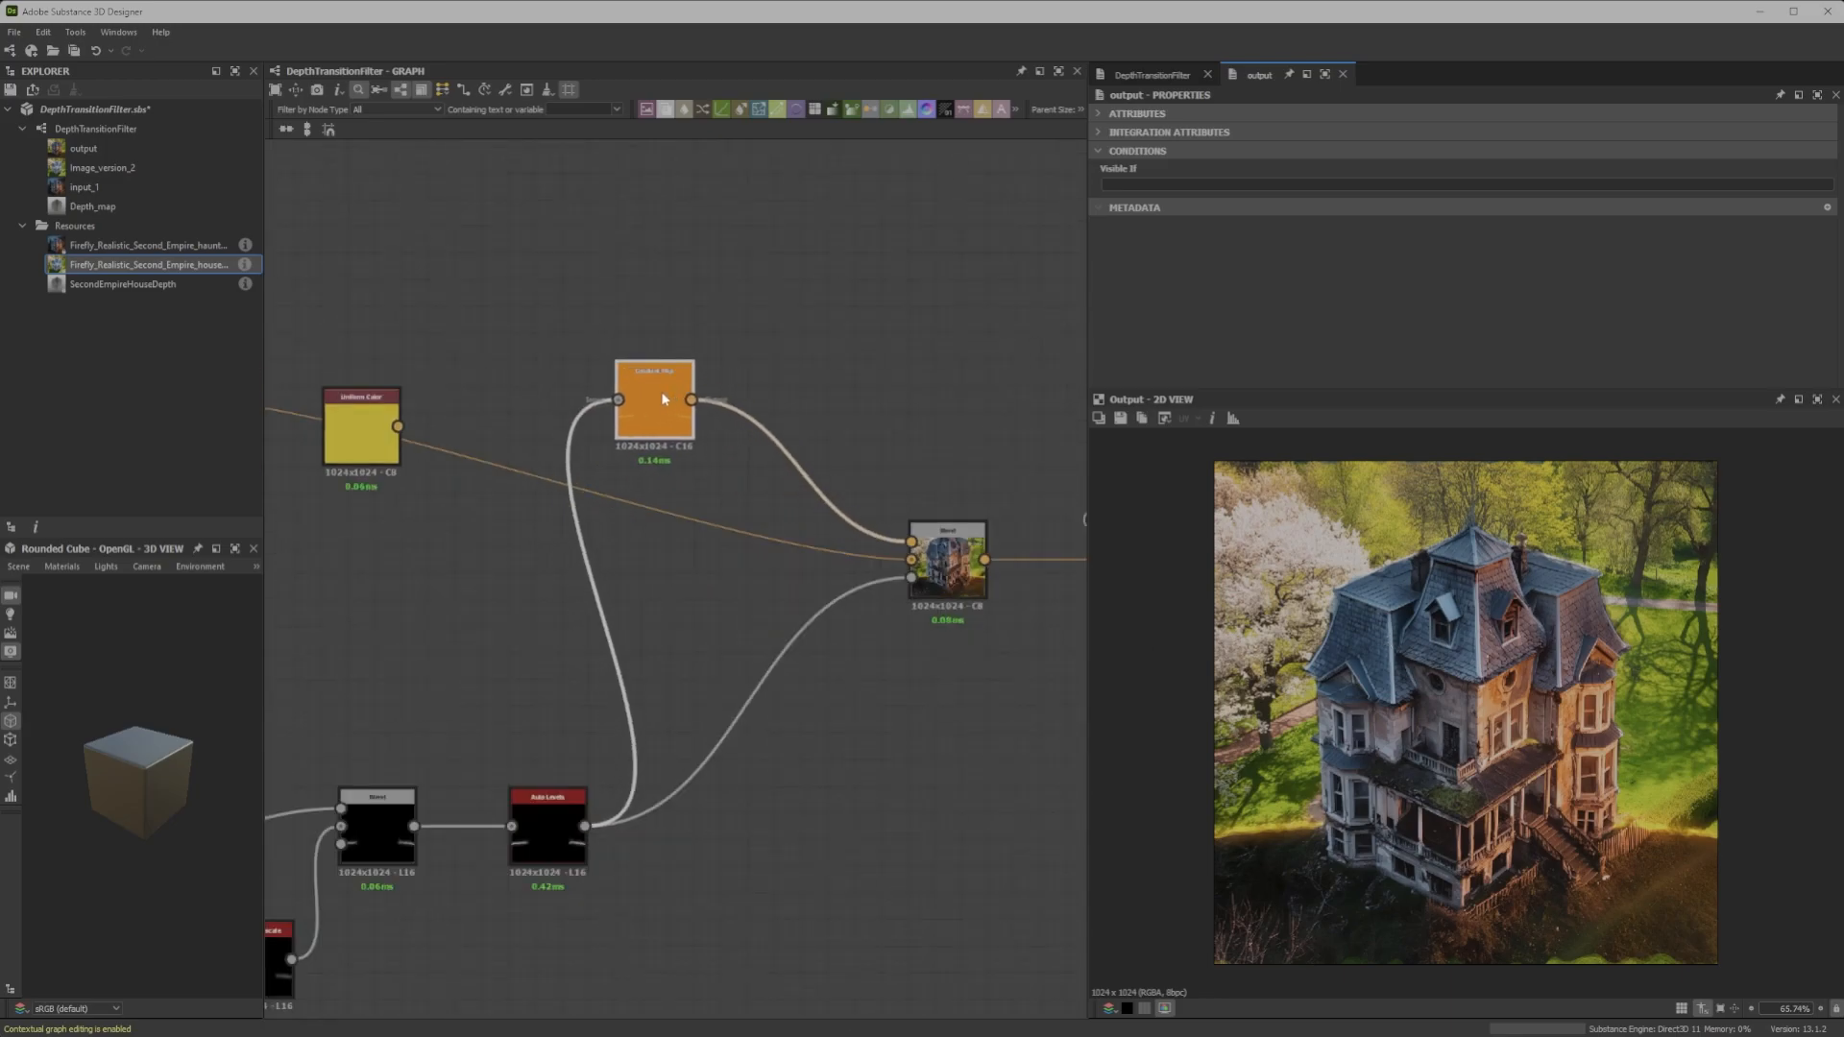
Delete the unconnected Uniform Color node
scroll(661, 390, "down", 1)
left_click(406, 422)
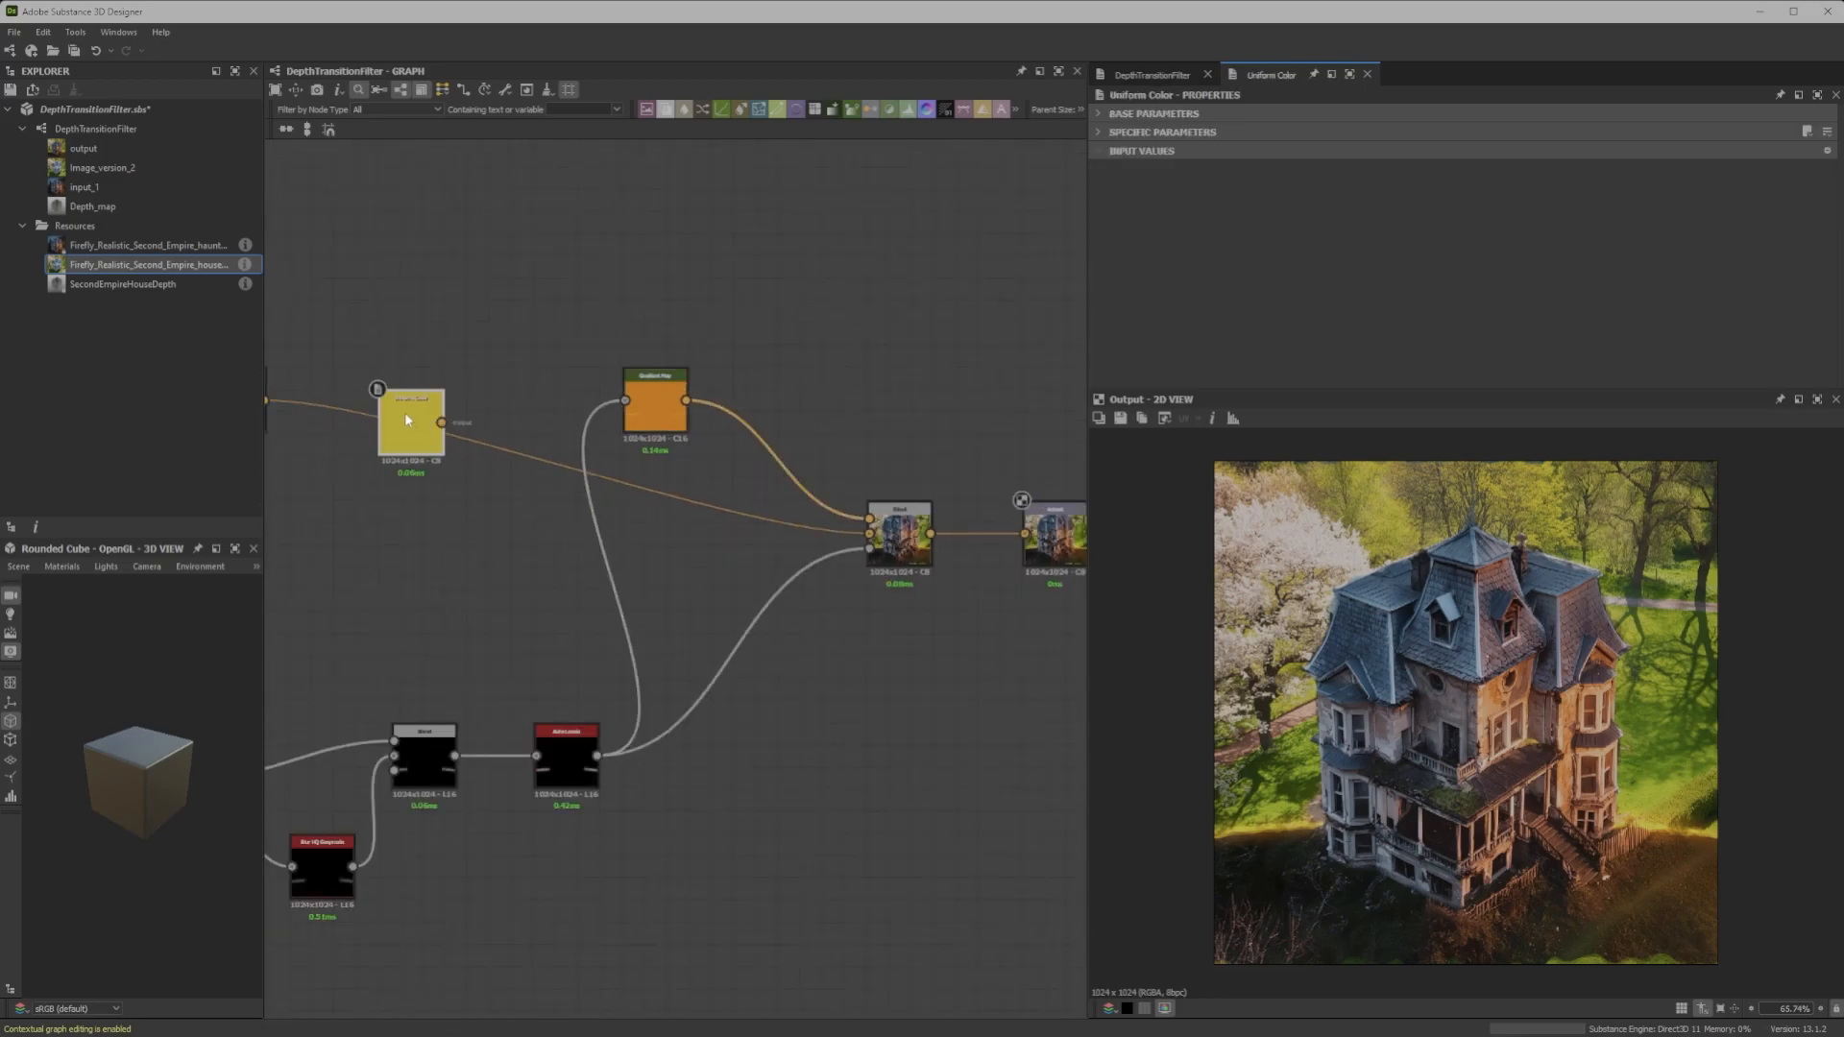
key("Delete")
Insert an HSL node on the link between the Gradient Map and the final Blend
scroll(747, 464, "up", 4)
middle_click_drag(906, 381, 700, 407)
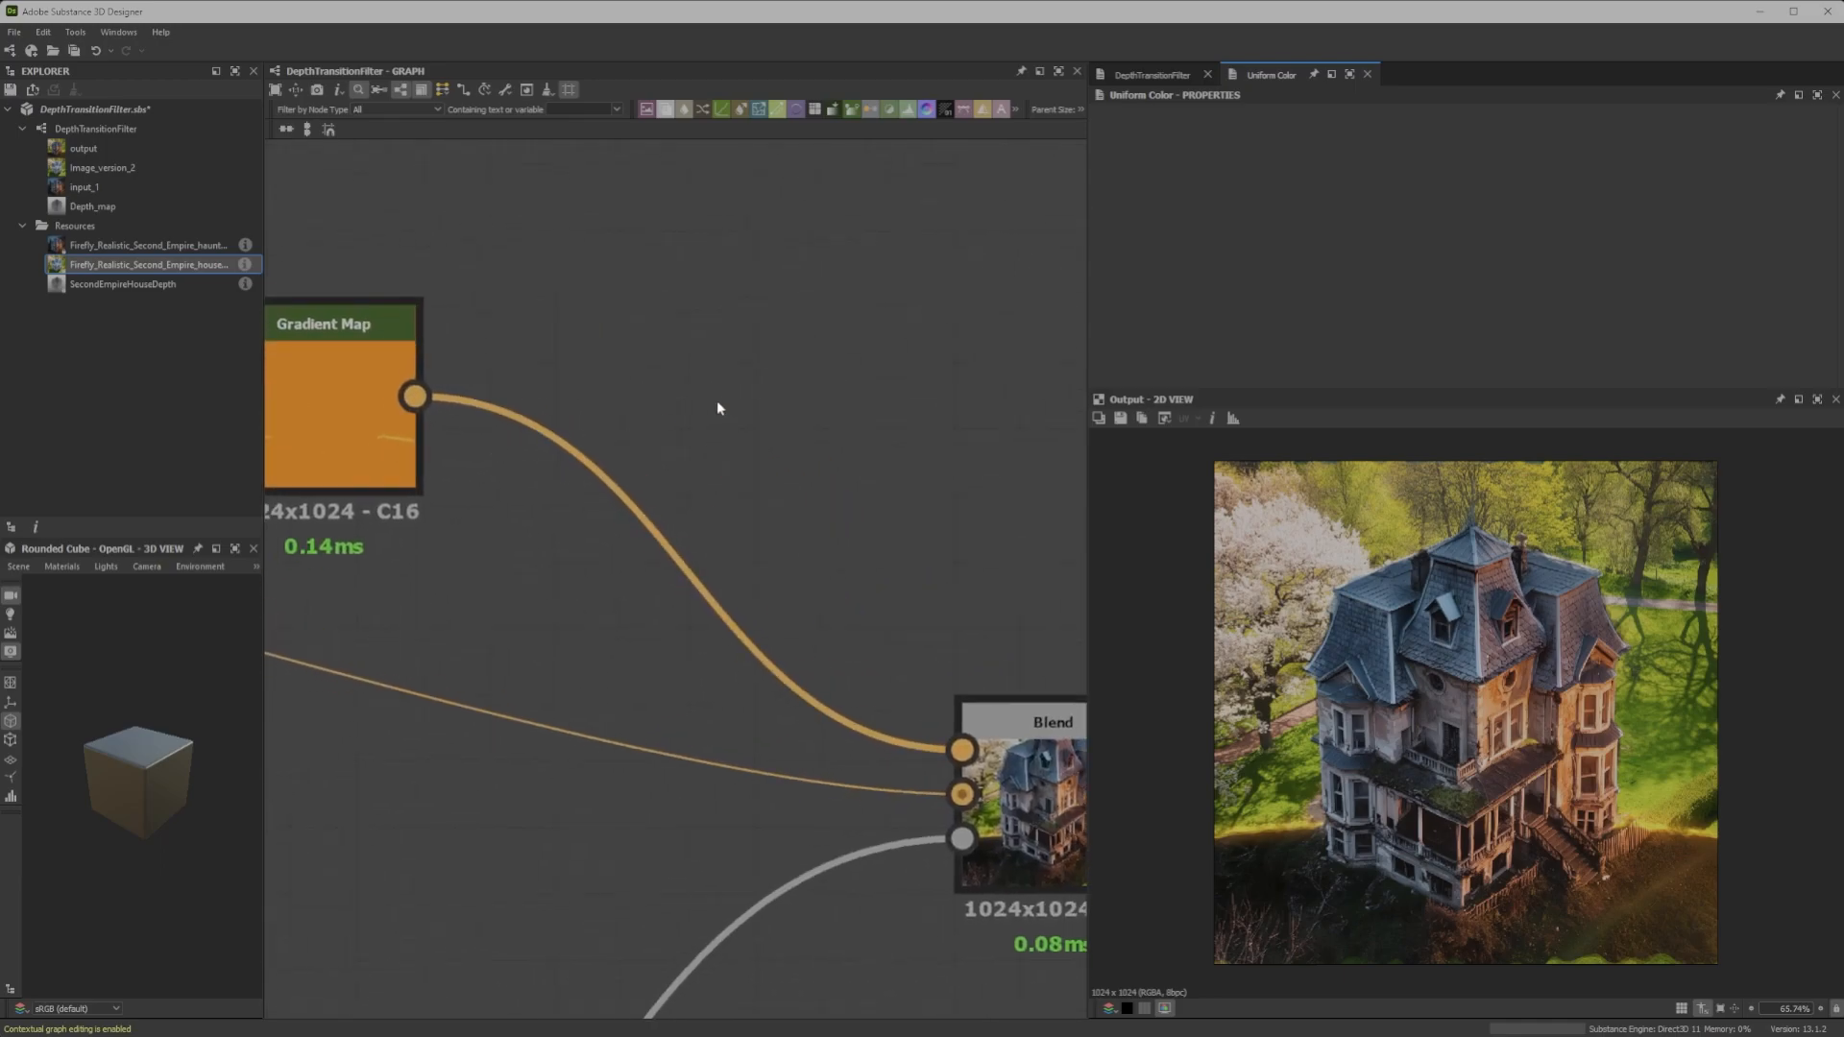
left_click(638, 539)
key("space")
type("hsl")
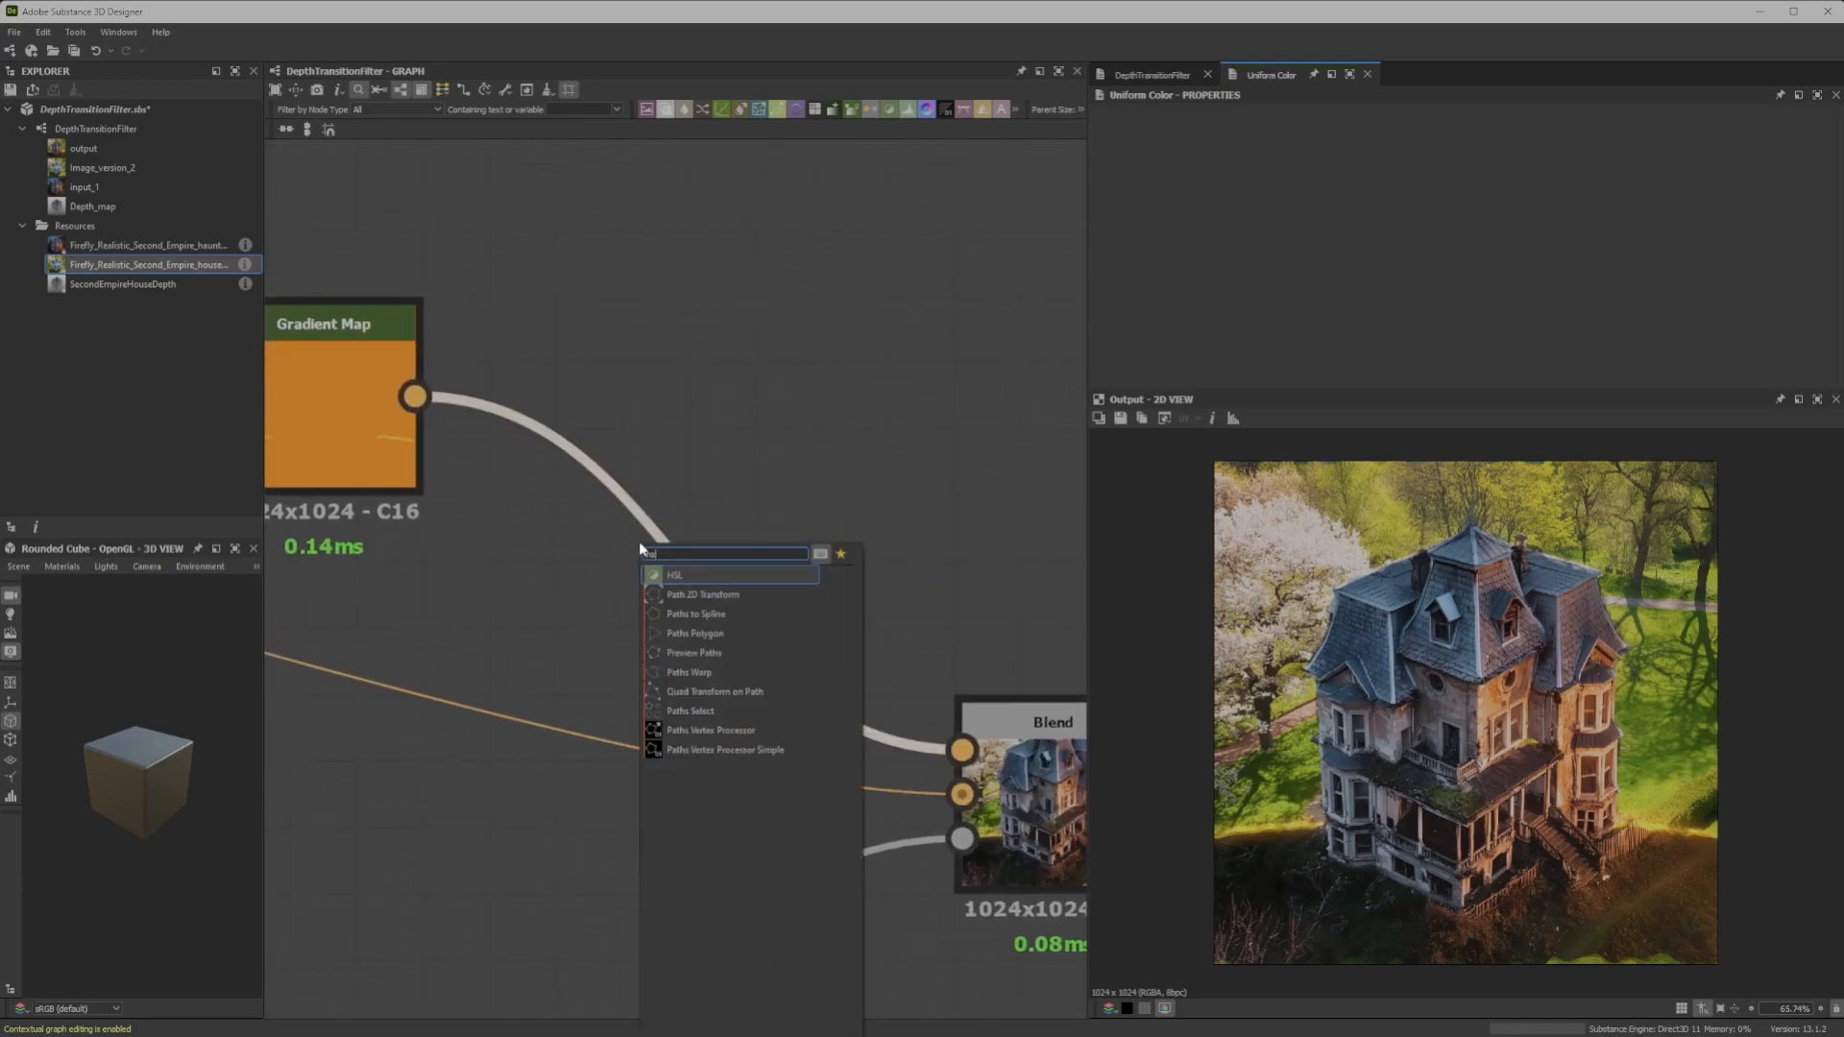
left_click(674, 575)
left_click_drag(684, 527, 814, 404)
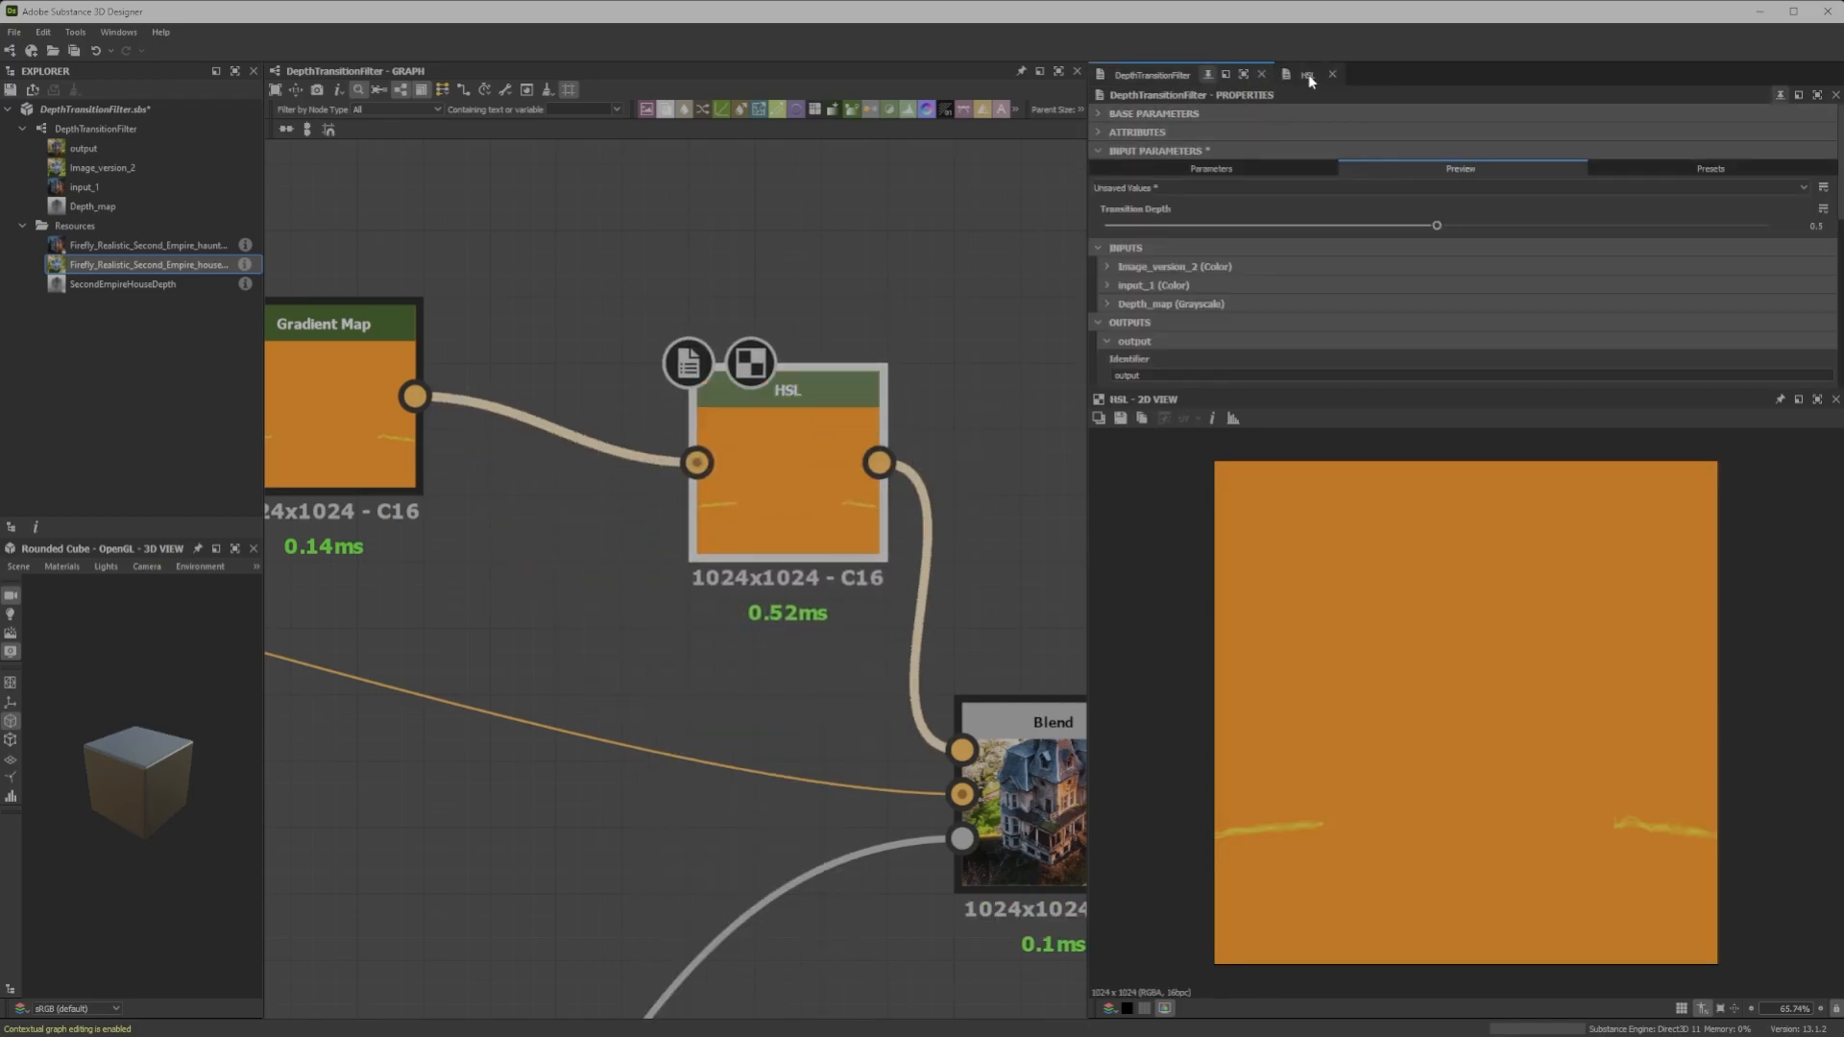
Start exposing the HSL node's Hue parameter as a new graph input
left_click(1308, 74)
left_click(1096, 114)
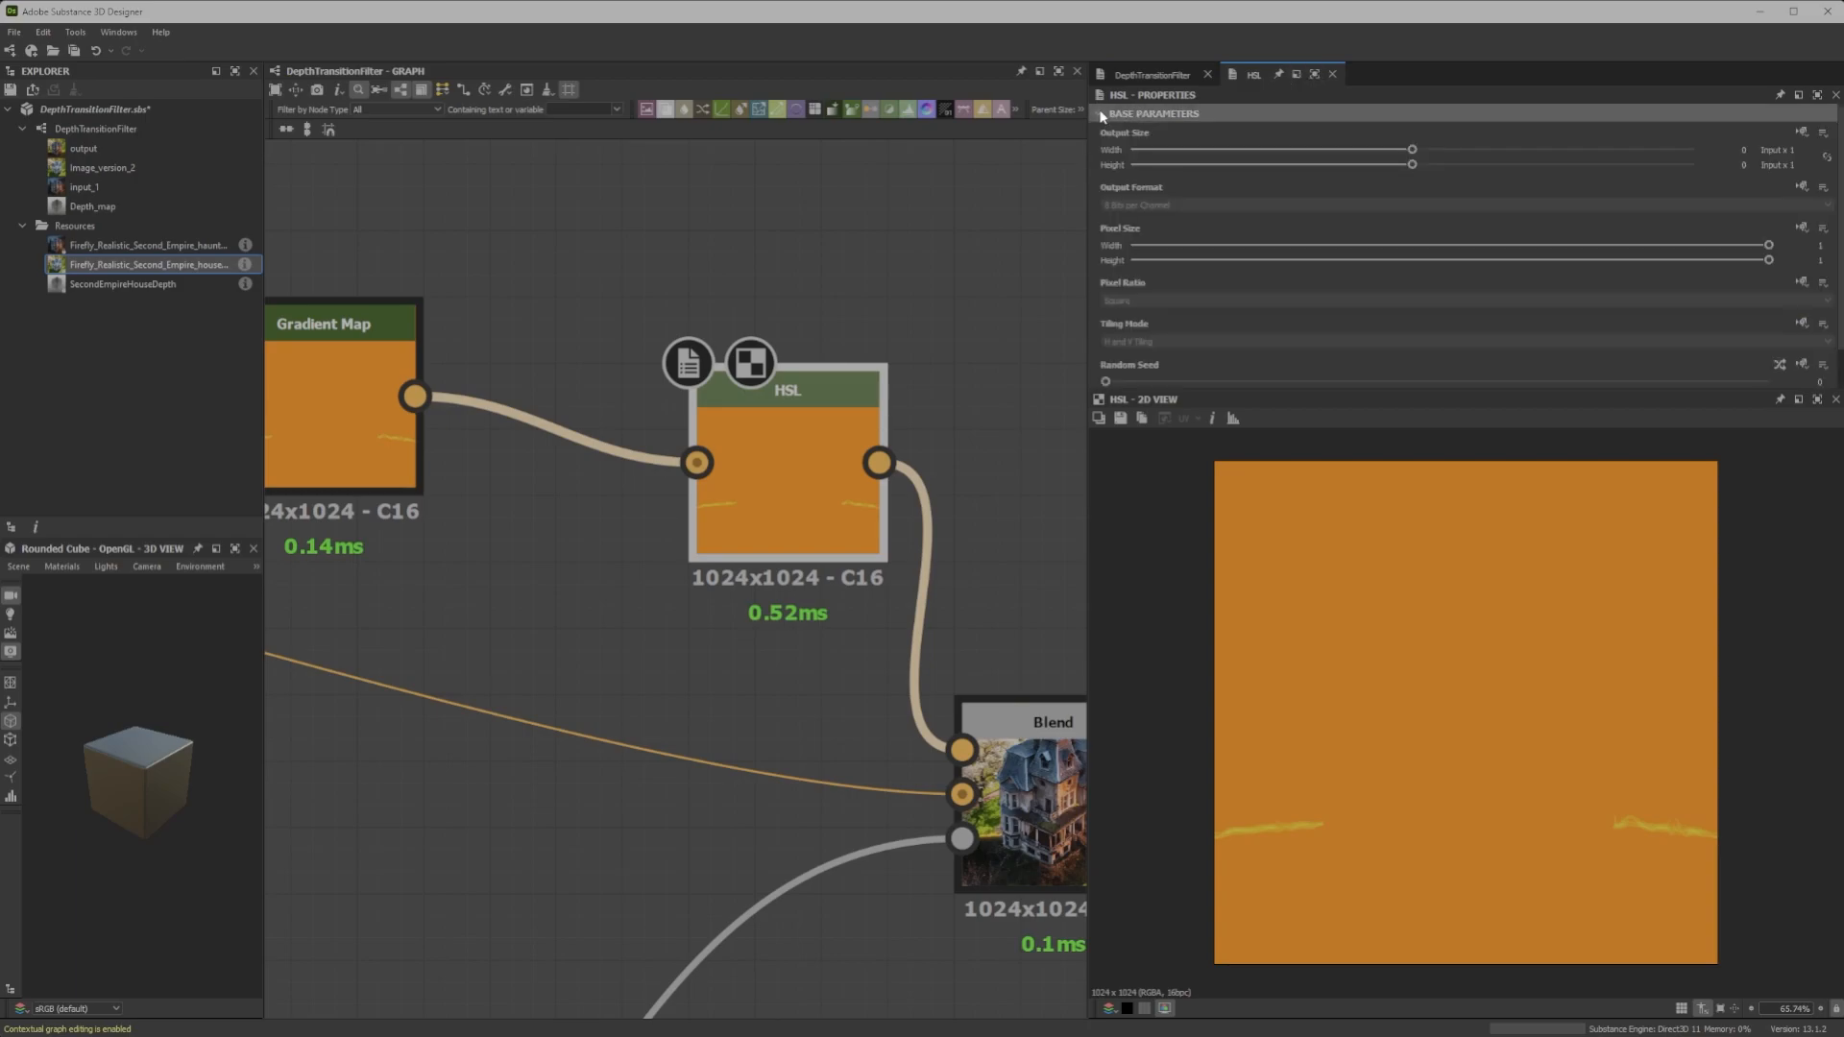
left_click(1110, 116)
left_click(1114, 132)
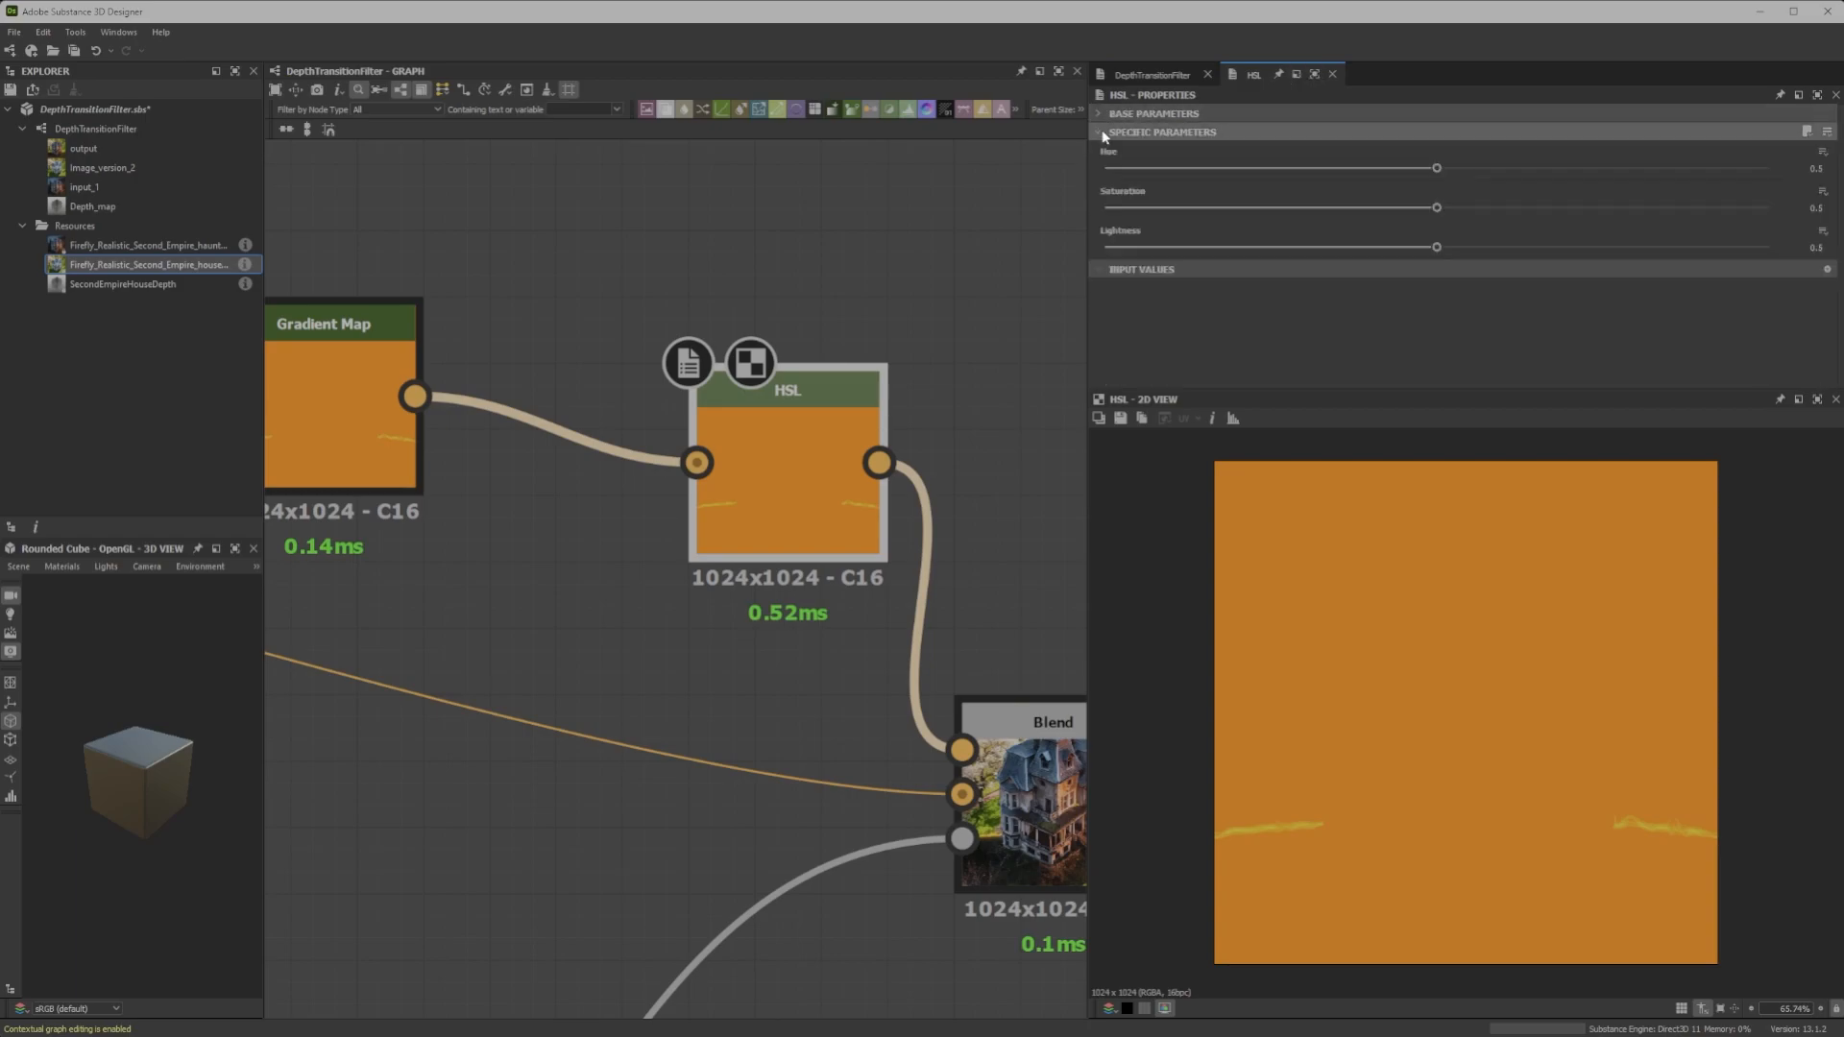
left_click(1818, 155)
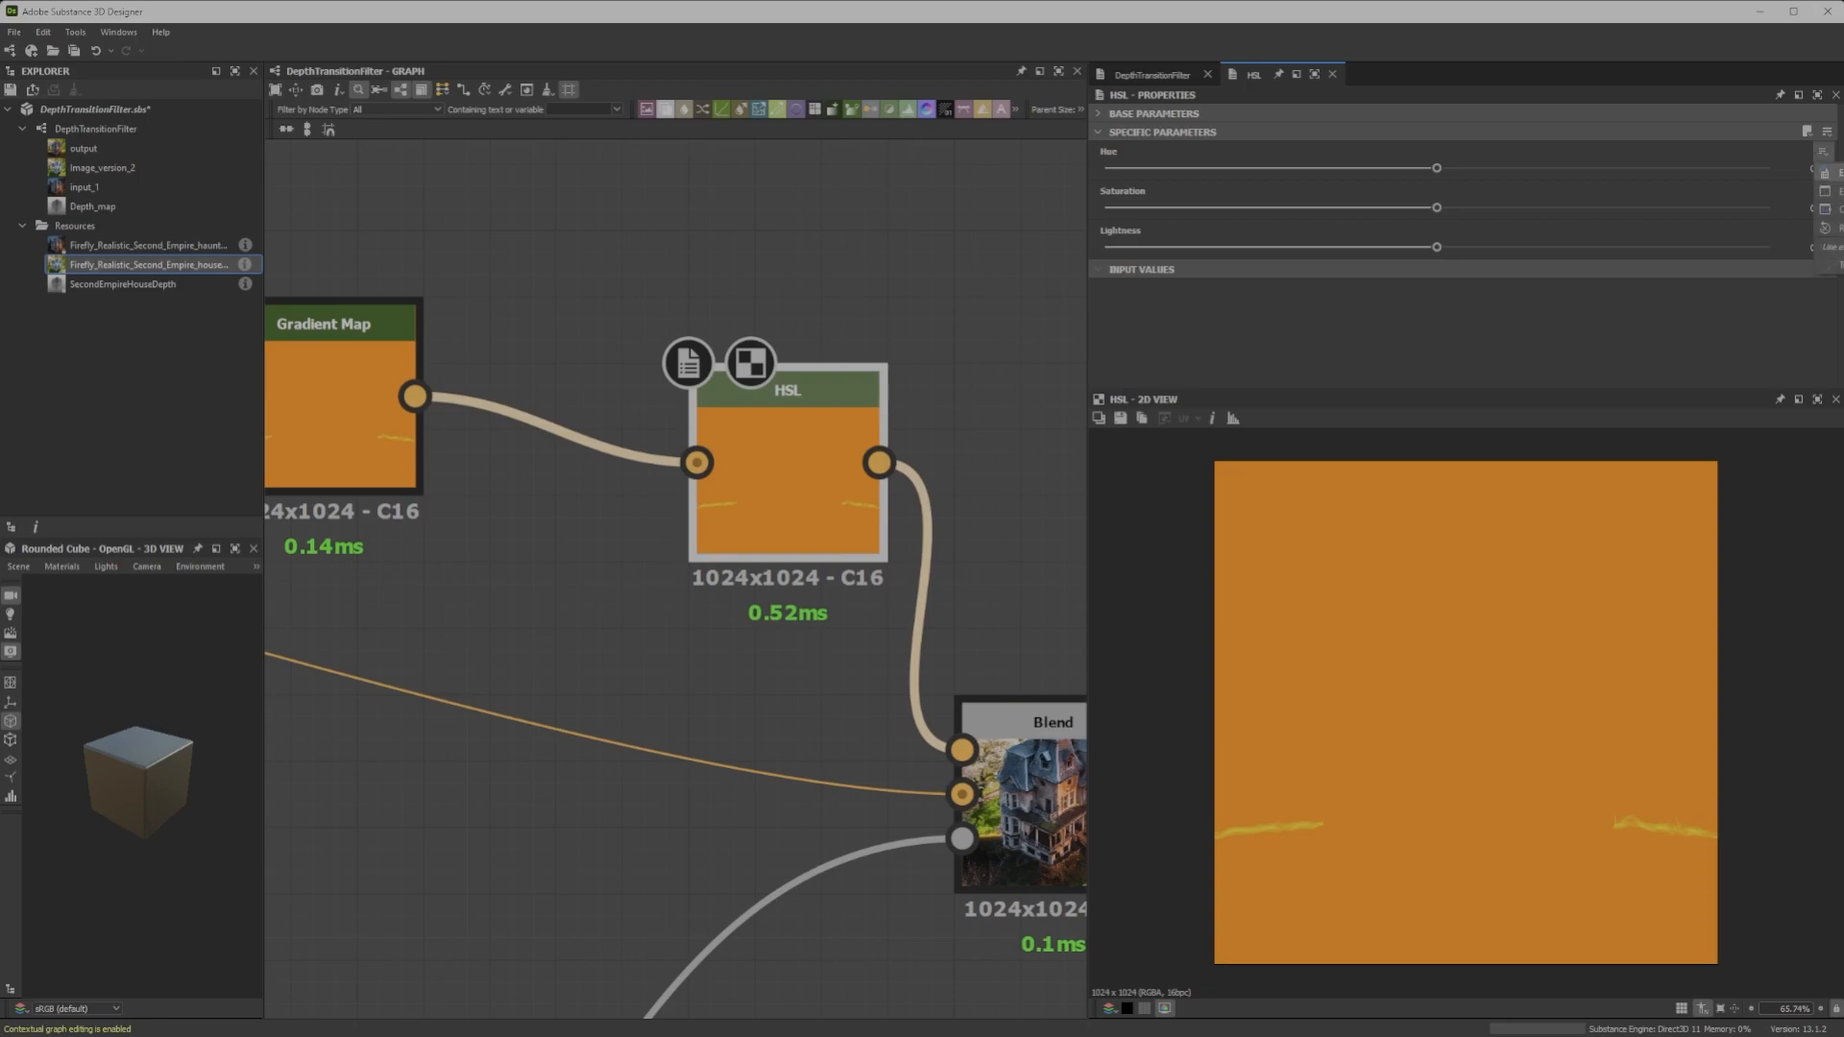
left_click(1837, 173)
left_click_drag(993, 379, 921, 388)
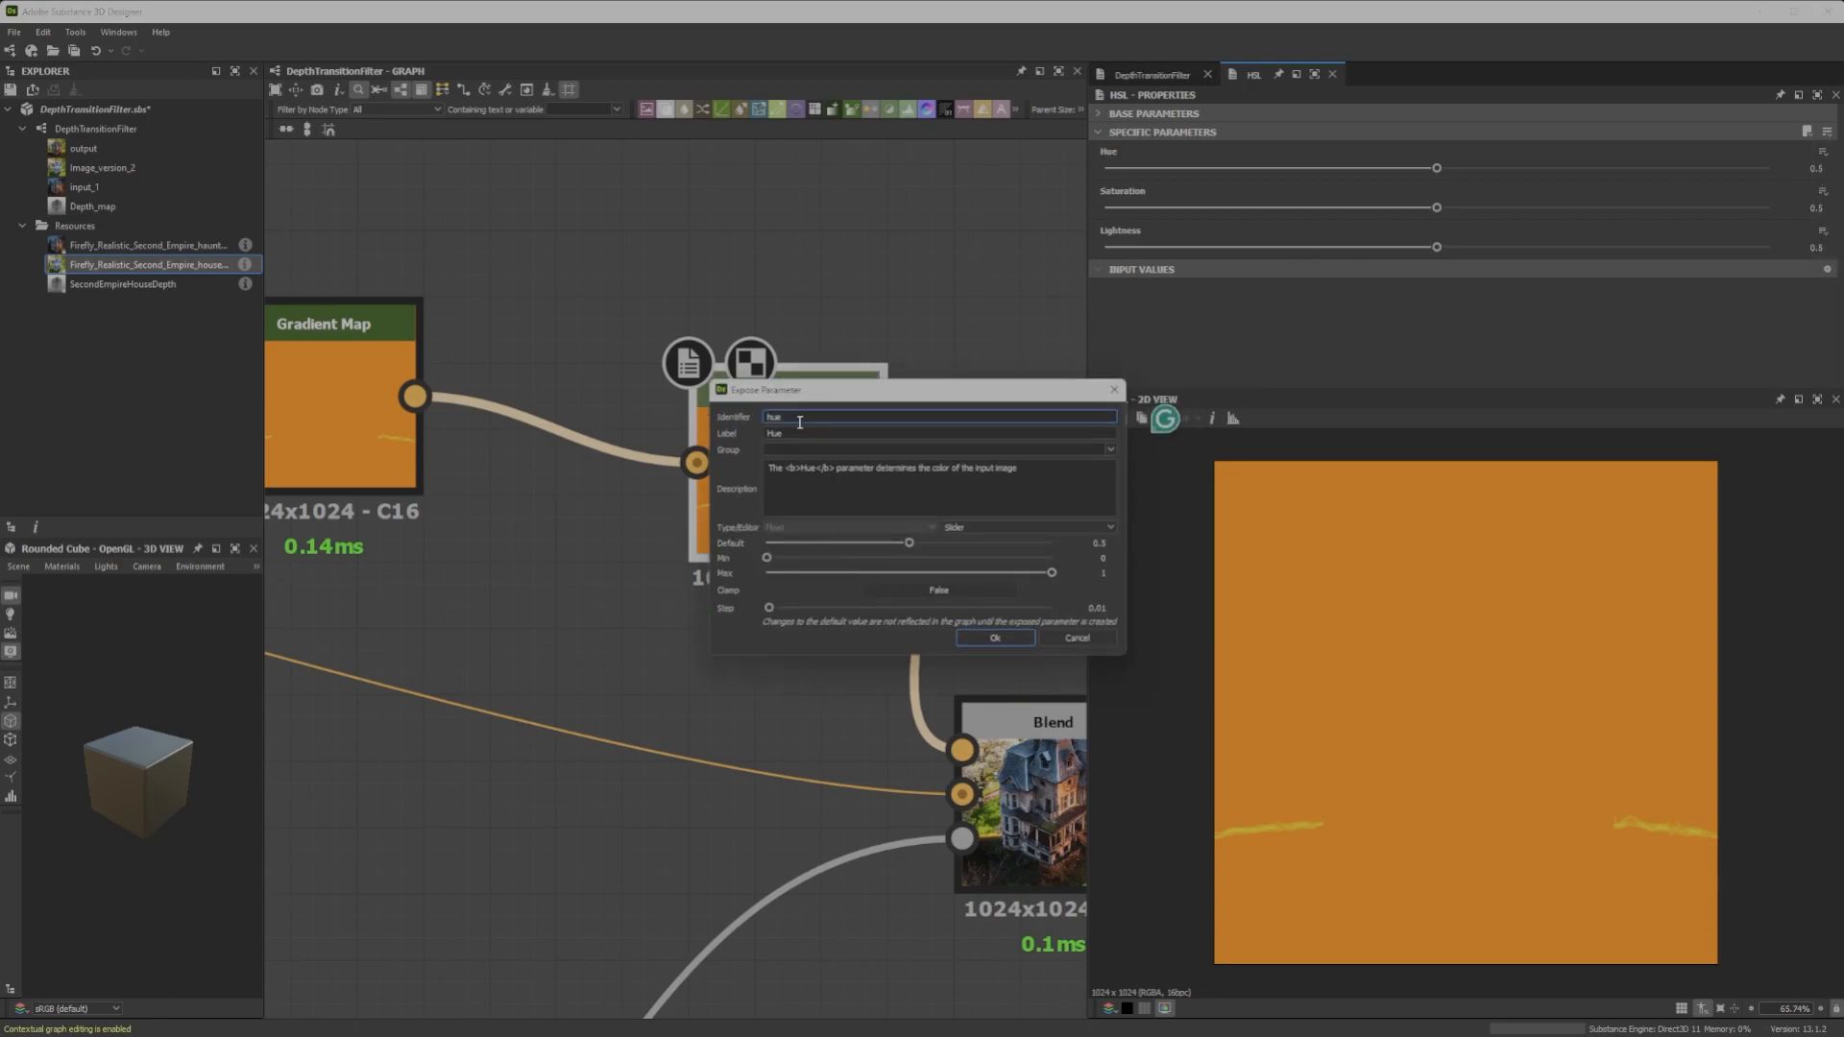
Give the exposed hue the identifier Halo_color and label HueHalo color, clear its description, and create it
type("Halo_color")
key("Tab")
key("End")
type("Halo color")
key("Tab")
key("ctrl+a")
key("Delete")
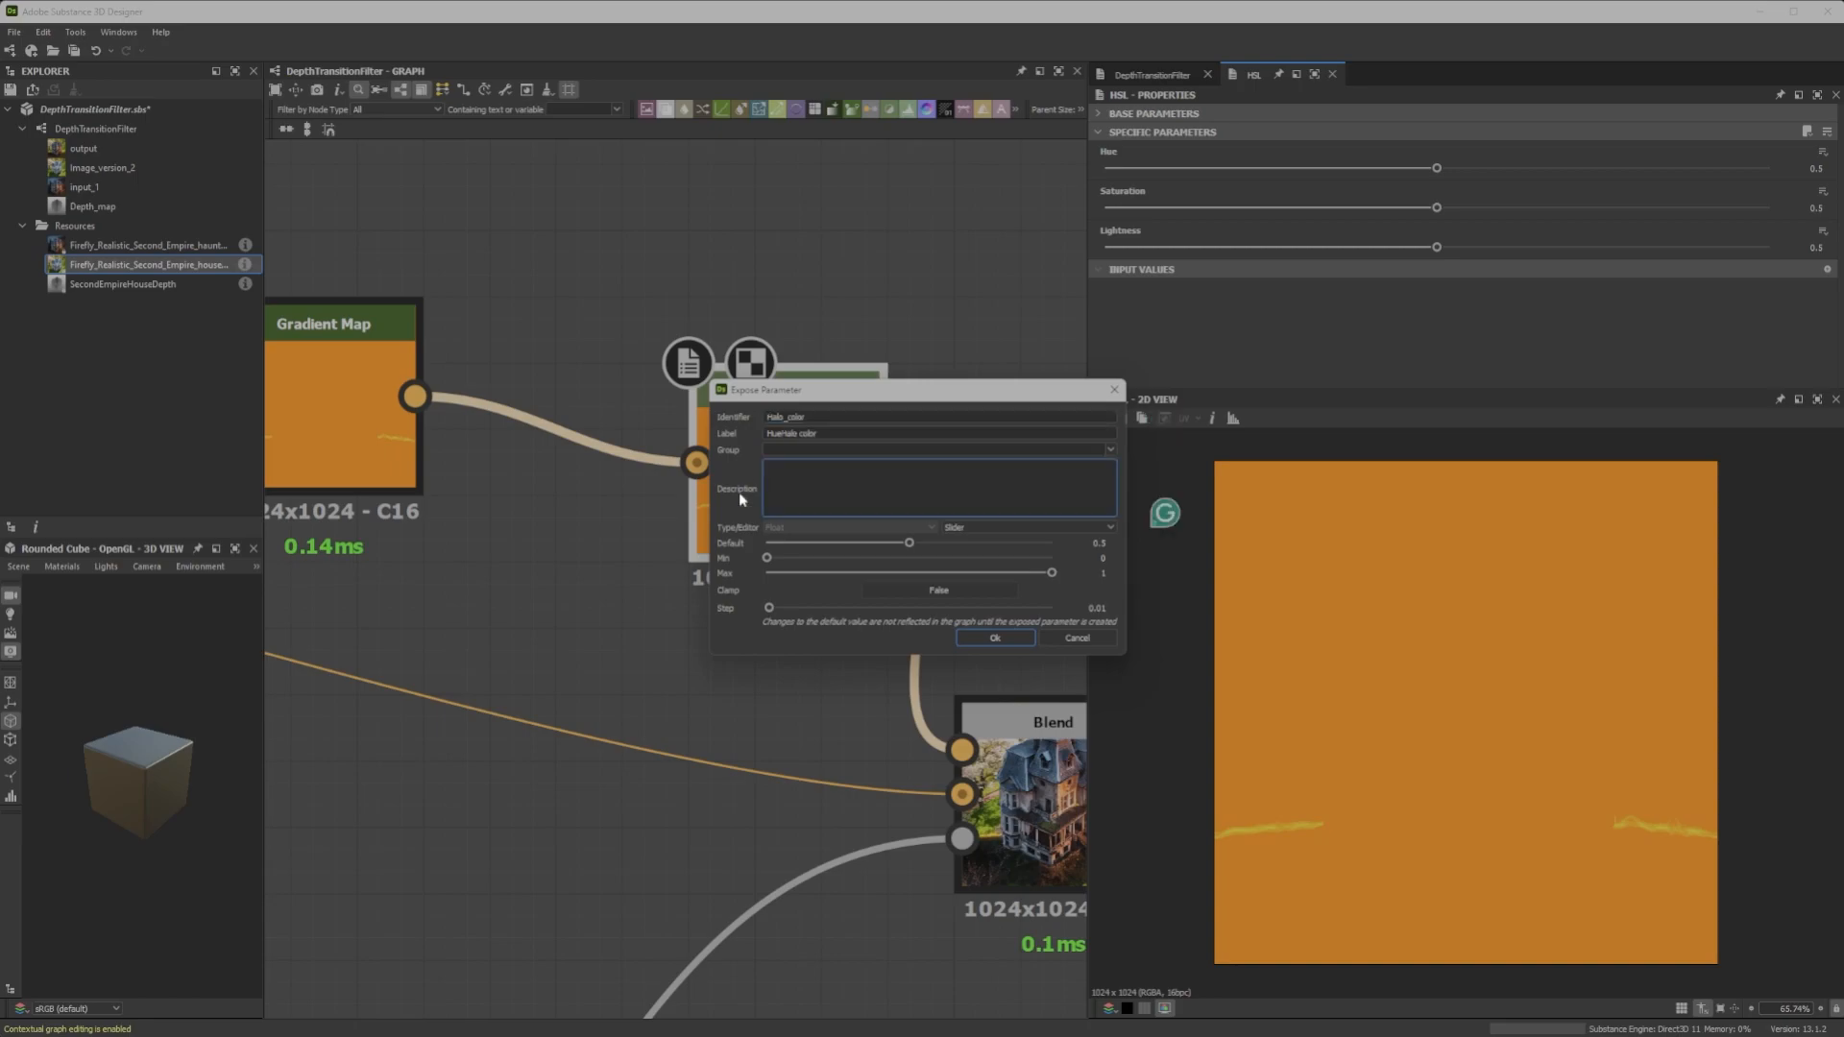
left_click(995, 638)
Preview the output node with Transition Depth set to 0.55 and the halo color set to 0.47
scroll(922, 500, "down", 5)
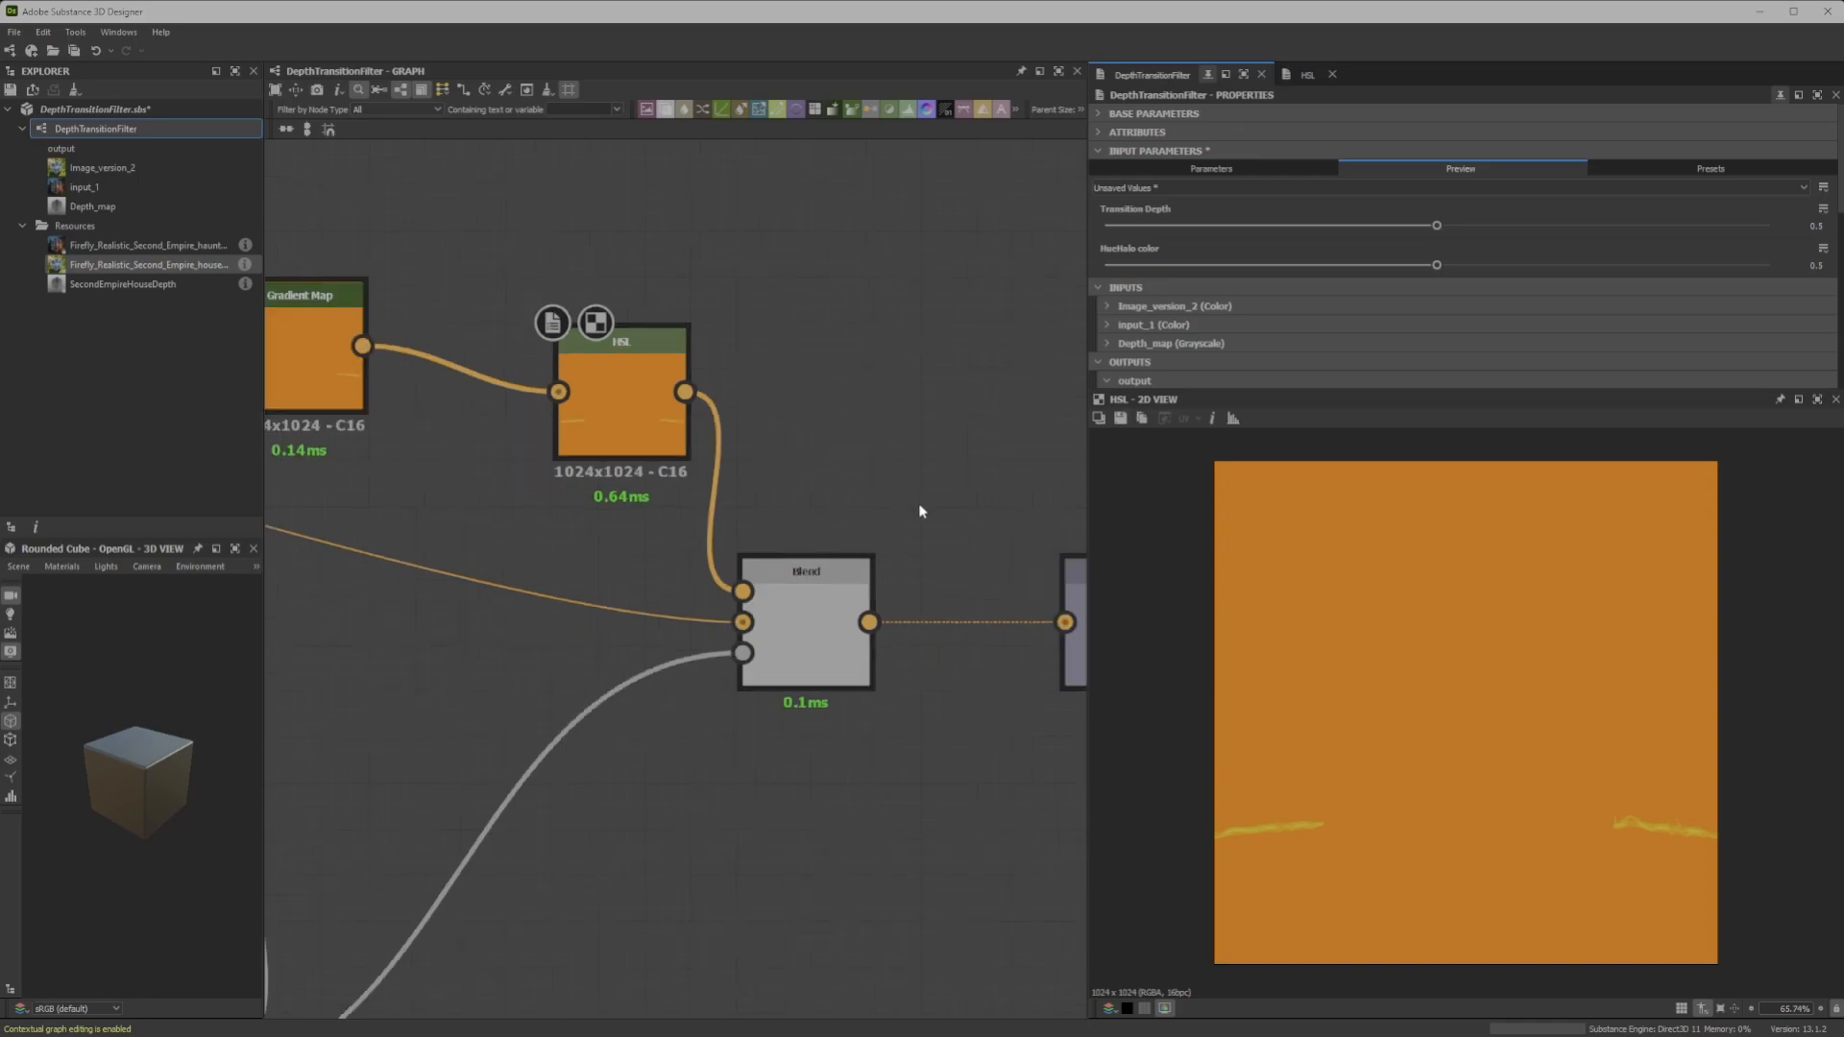
middle_click_drag(941, 485, 712, 453)
double_click(850, 540)
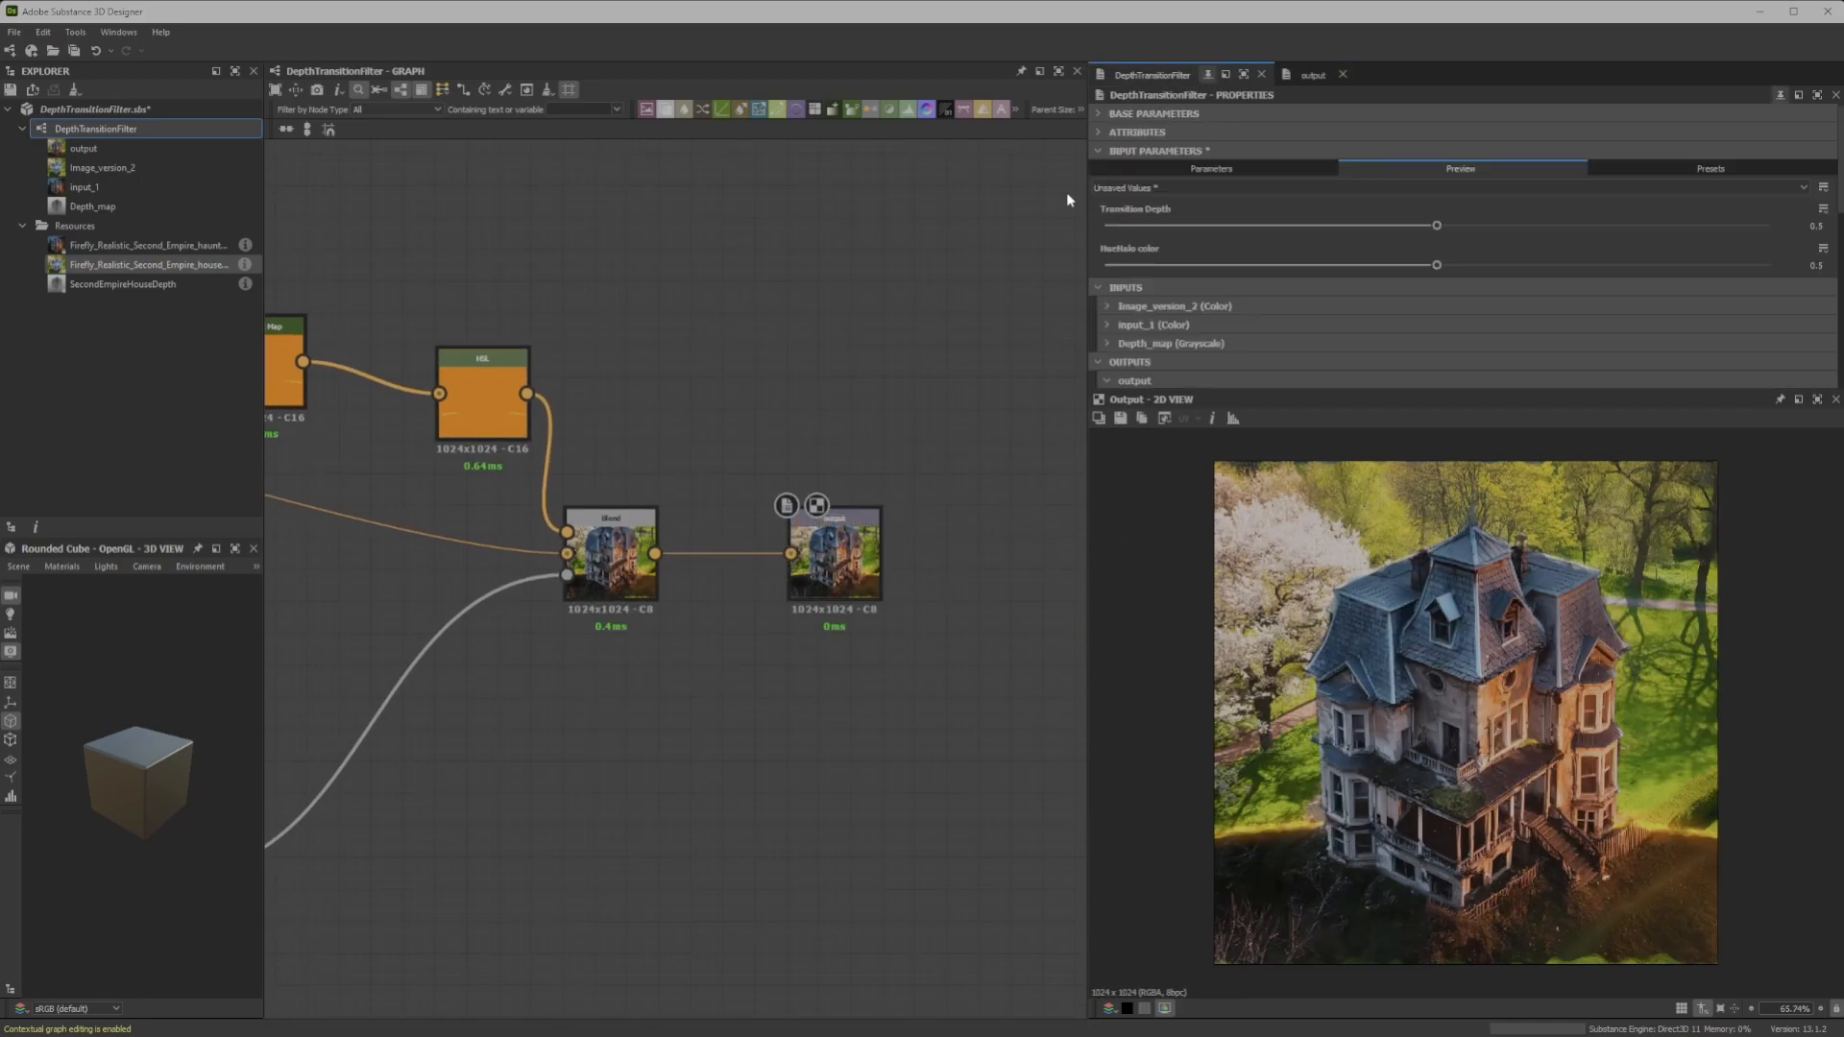
left_click_drag(1438, 227, 1469, 225)
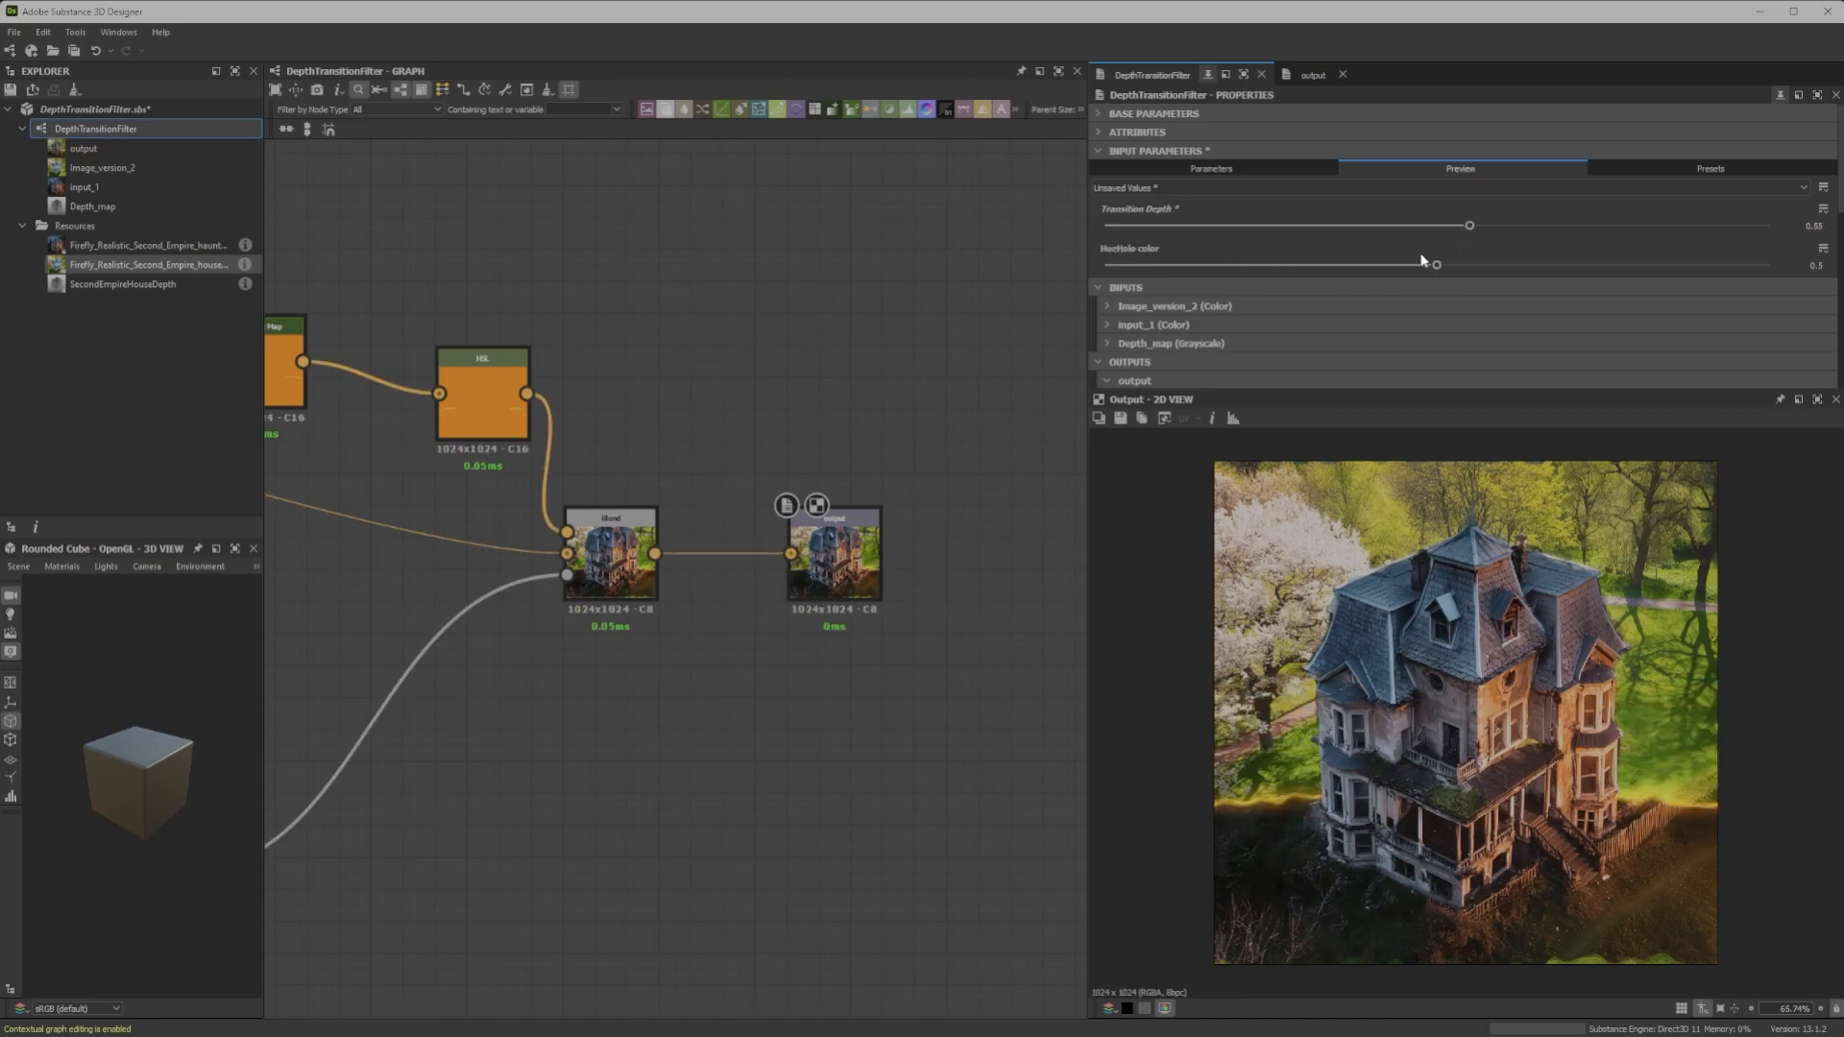
mouse_move(1437, 265)
left_mouse_down()
mouse_move(1559, 266)
mouse_move(1358, 269)
mouse_move(1557, 269)
mouse_move(1424, 263)
left_mouse_up()
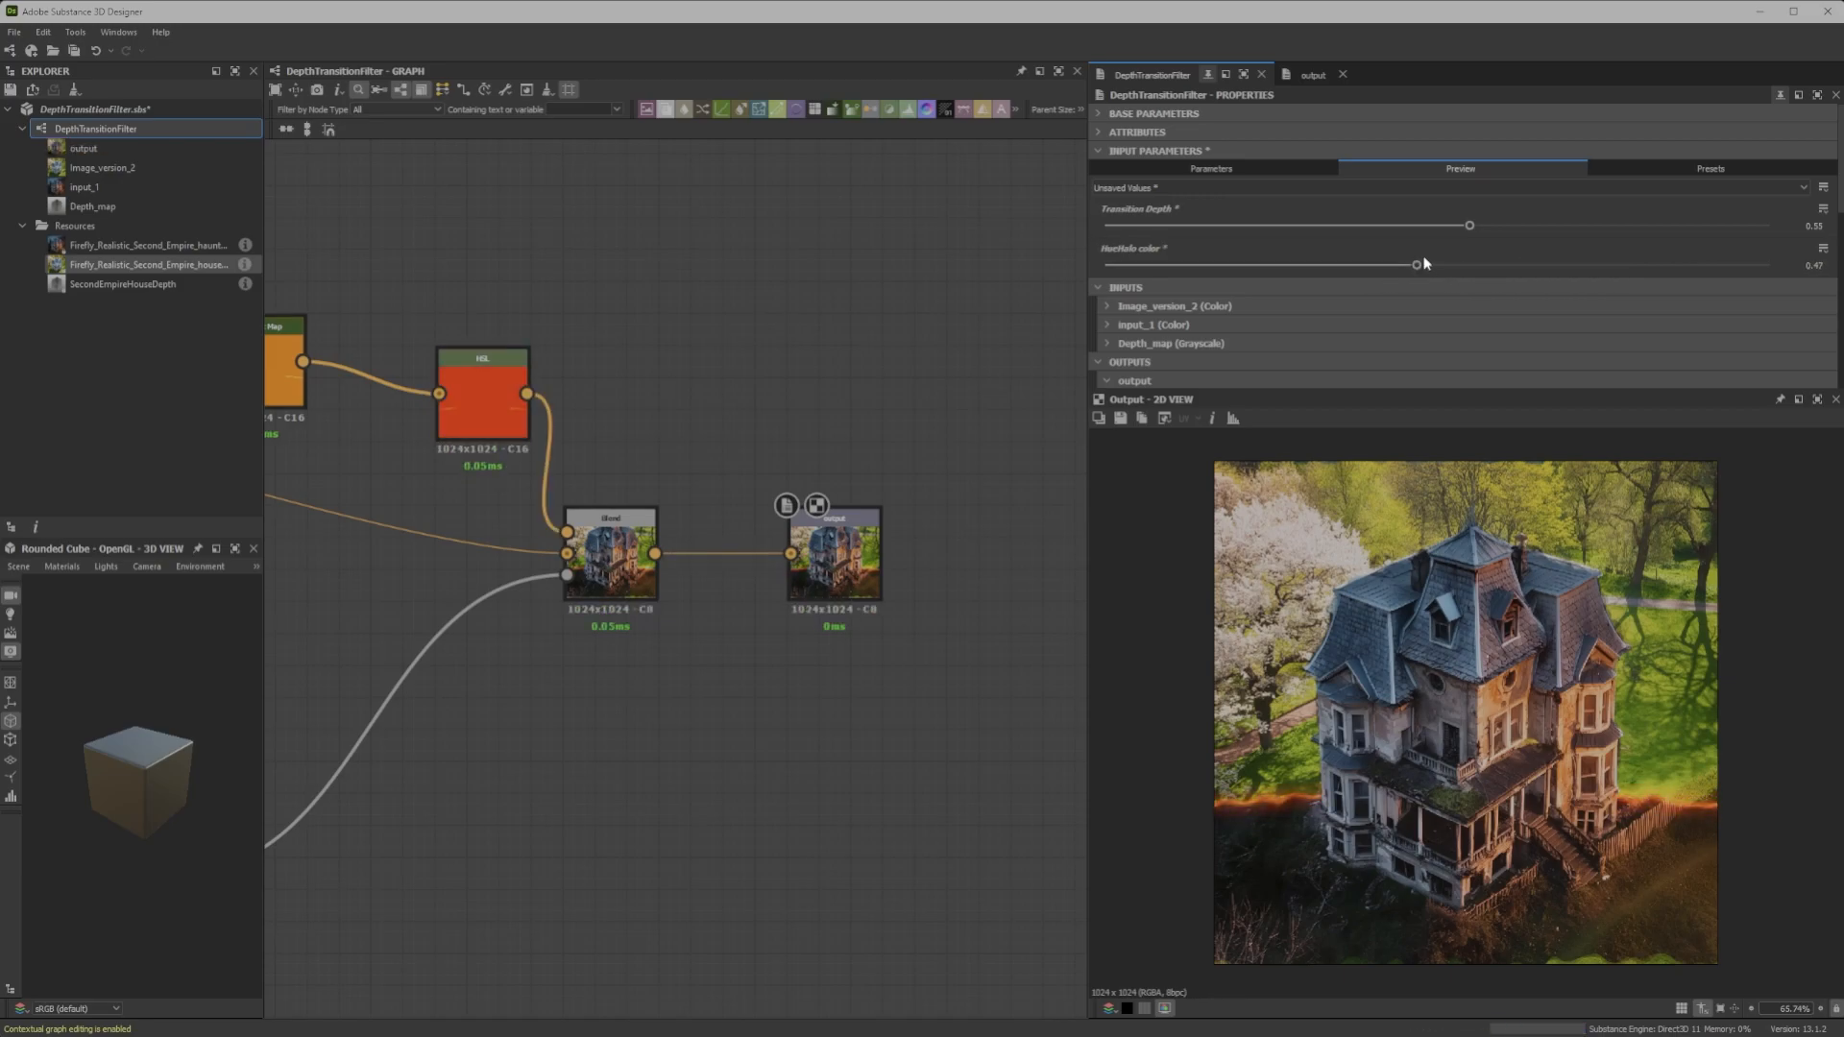